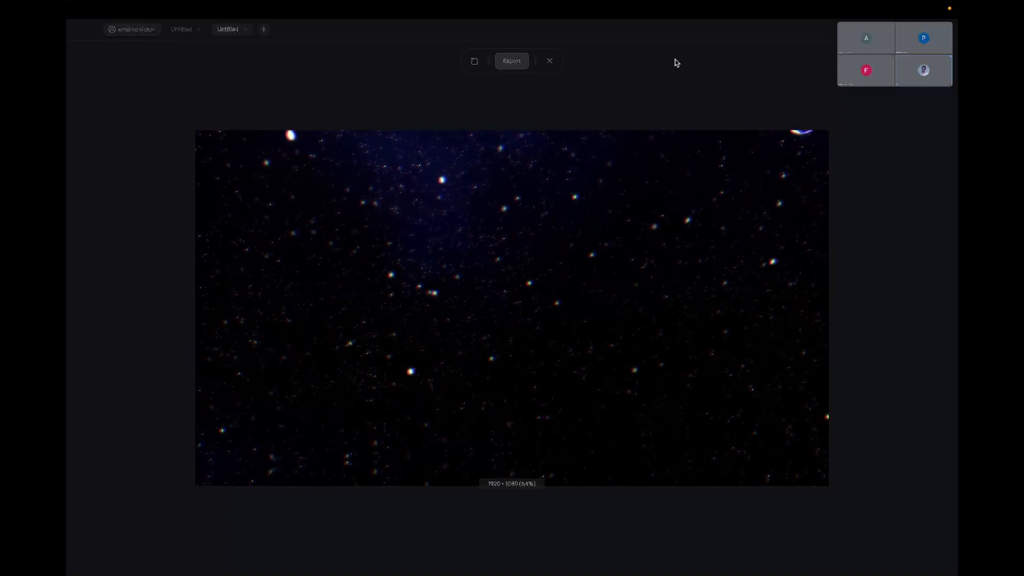
# Step: Switch from the Spline export preview to the browser space showing the YouTube channel page
pyautogui.hotkey('ctrl', 'Left')
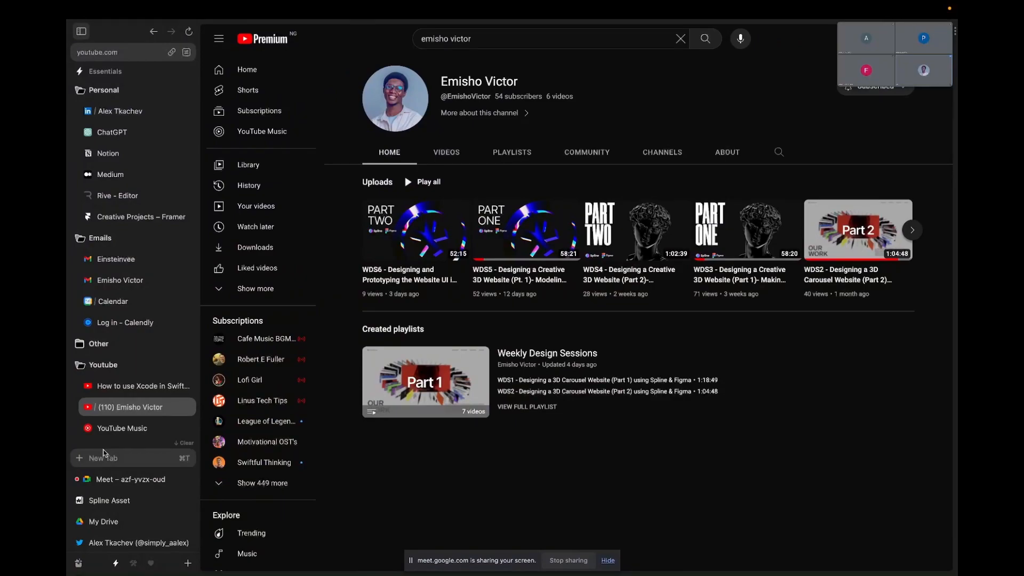
# Step: Search 'Creation of adam' in a new tab and show only the Google Images results
pyautogui.click(104, 457)
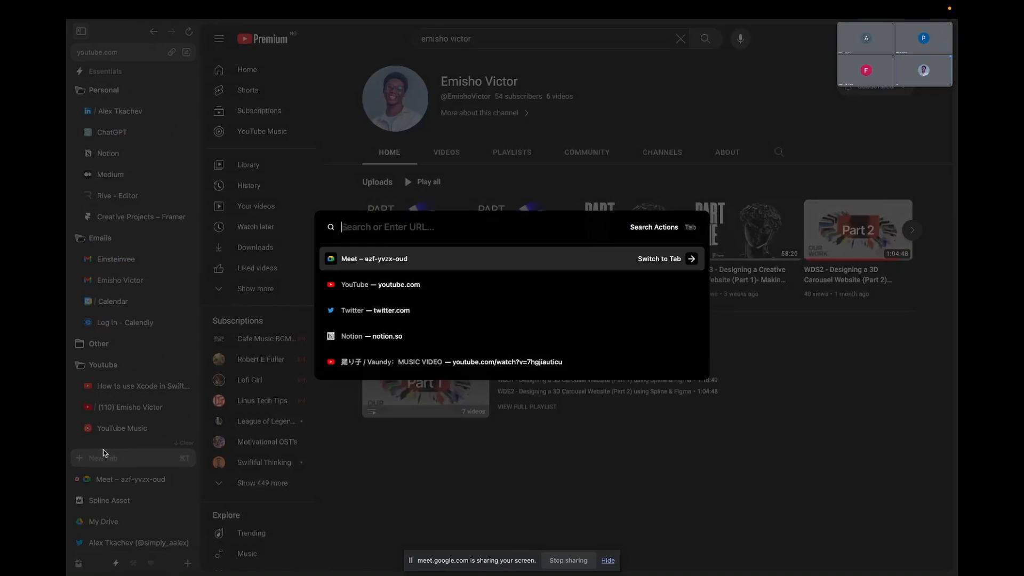
pyautogui.write('Creat')
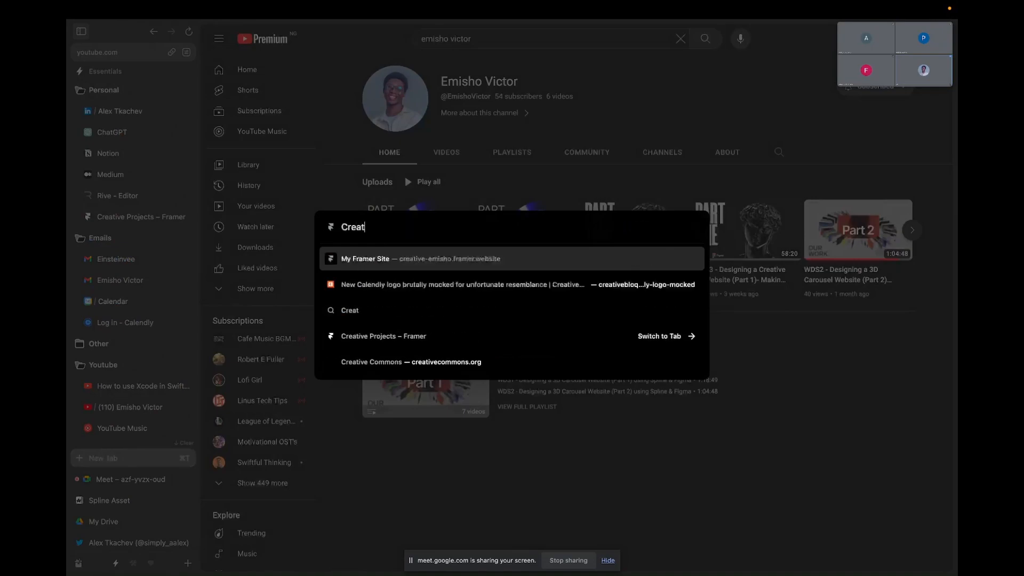
pyautogui.write('ion of adam')
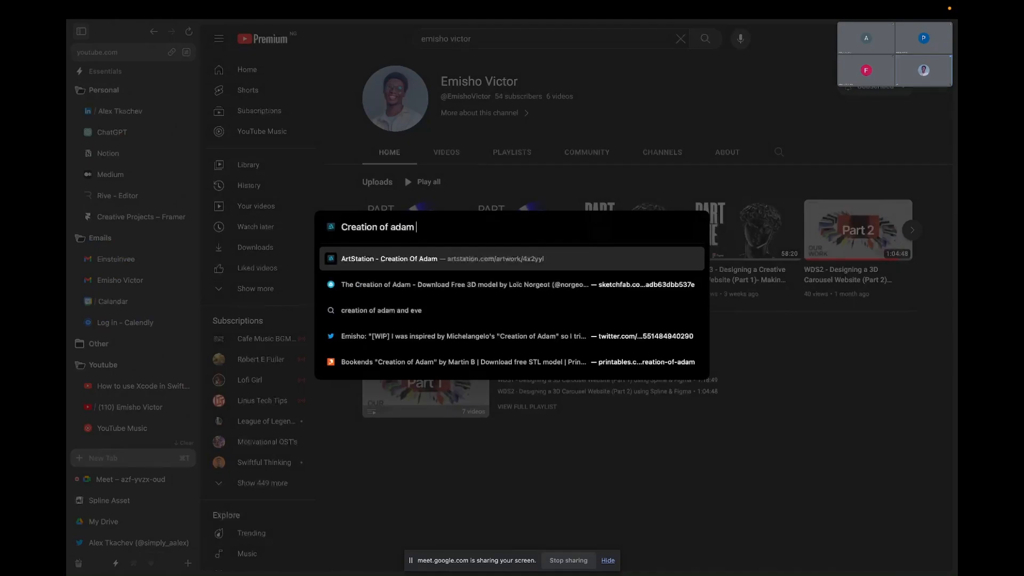
pyautogui.press('BackSpace')
pyautogui.press('Return')
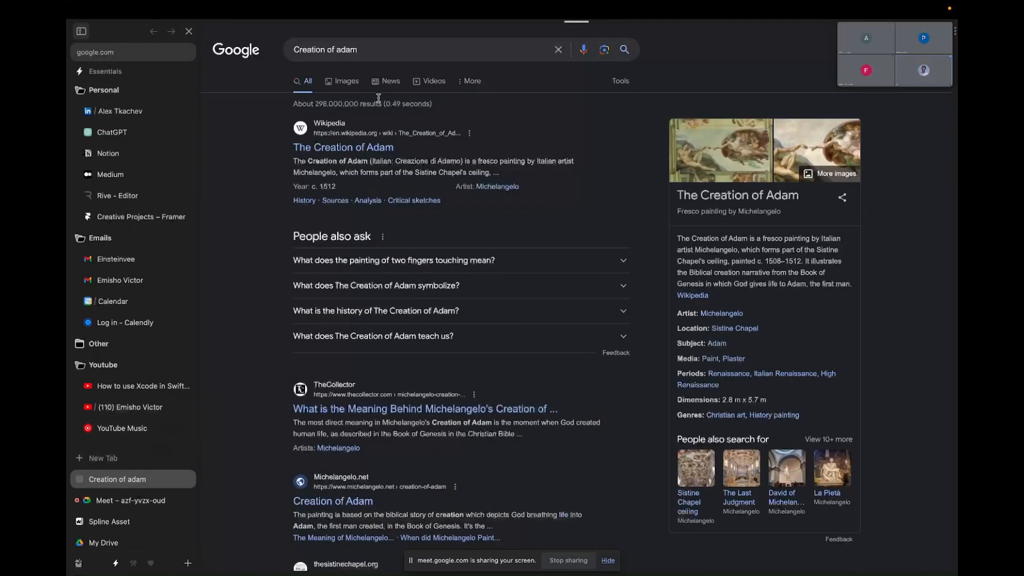
pyautogui.click(350, 81)
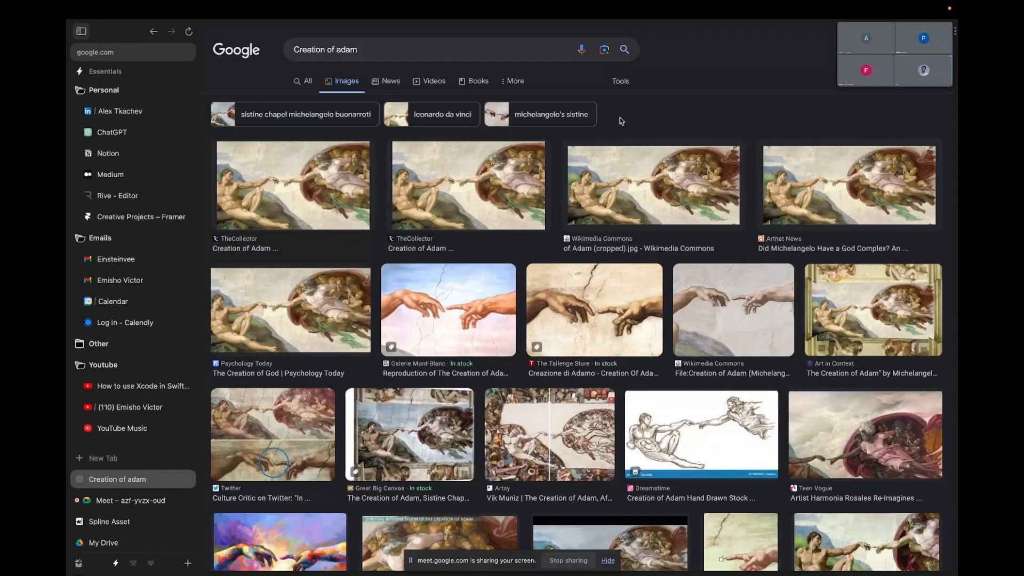
# Step: Preview TheCollector's Creation of Adam image, then bring the Google Meet call tab forward
pyautogui.click(631, 196)
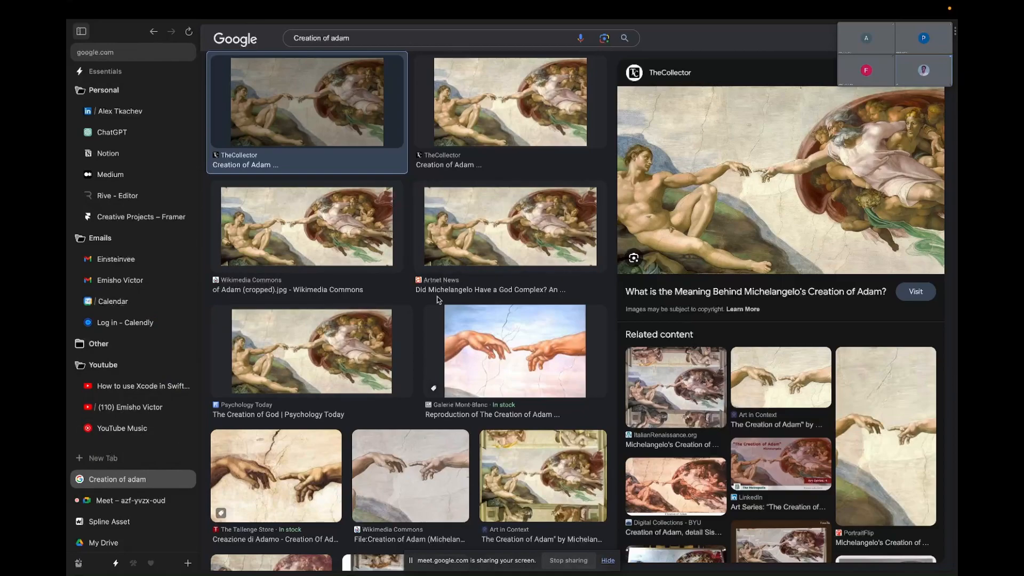
pyautogui.click(128, 500)
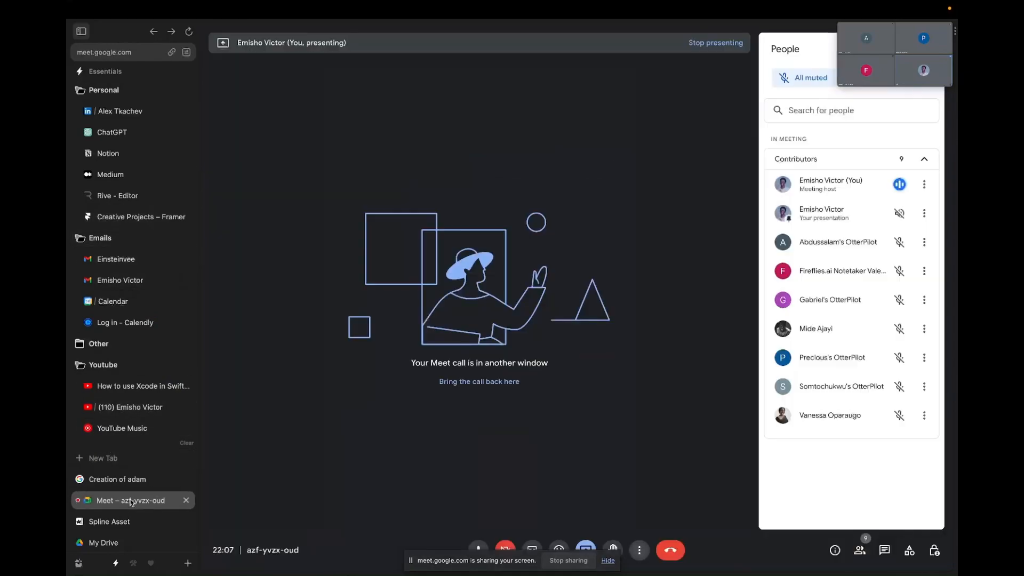
# Step: Set Picture-in-Picture to Disabled for the Meet site and return to the Creation of adam results
pyautogui.click(186, 53)
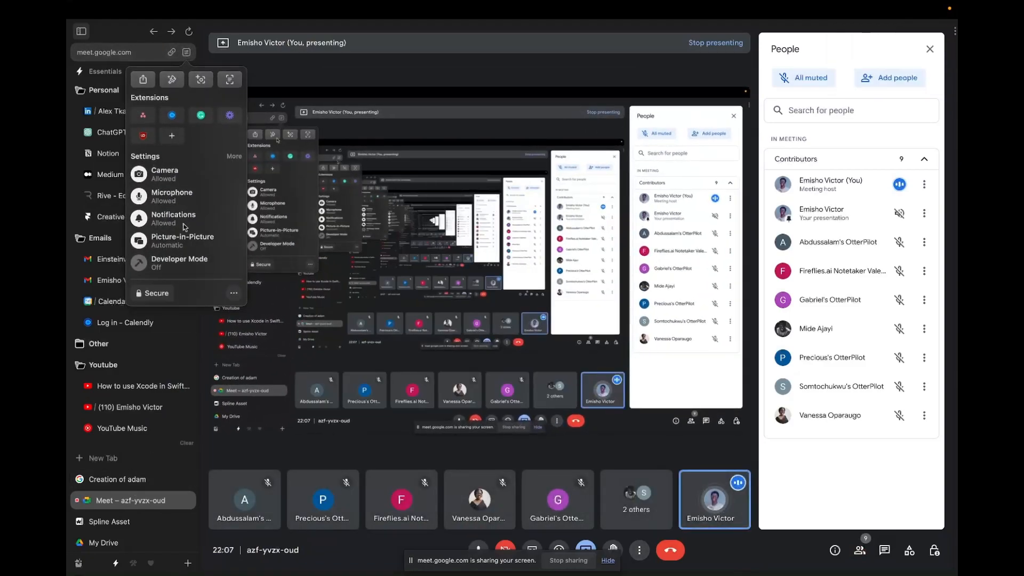
pyautogui.click(176, 239)
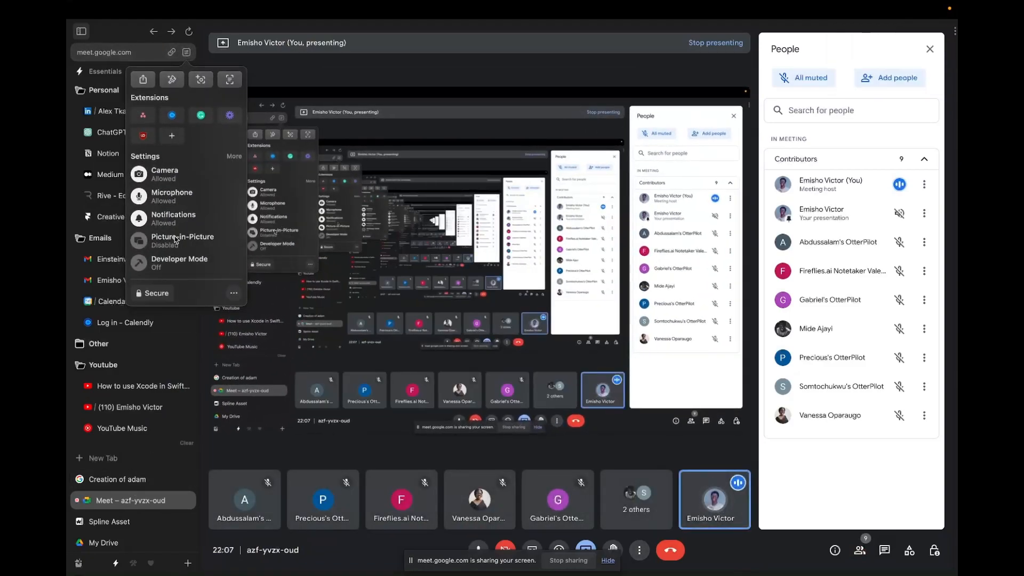
pyautogui.click(122, 473)
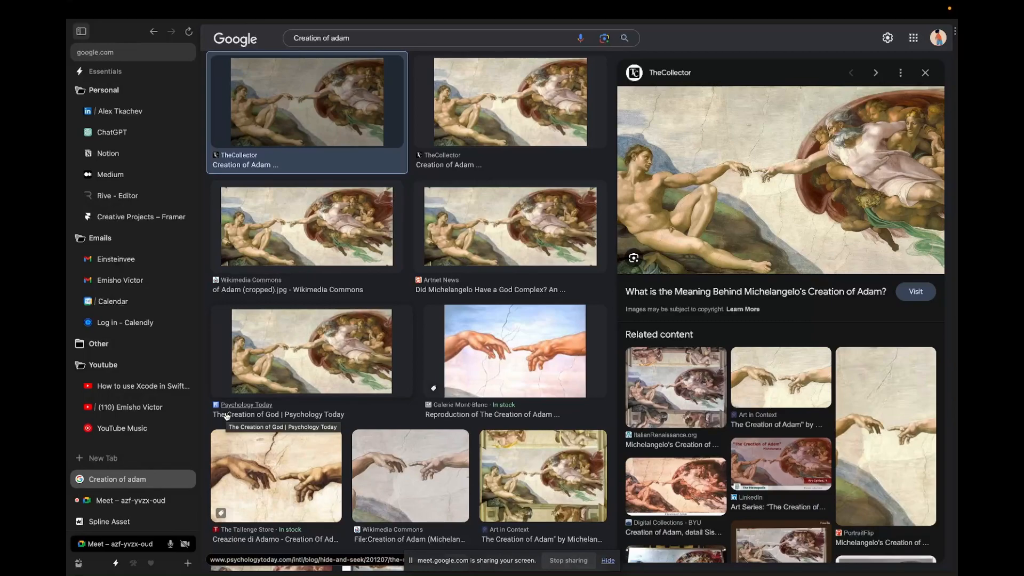
# Step: Hide the screen-sharing notice bar on the Desktop space, then go back to the Arc space
pyautogui.hotkey('ctrl', 'Up')
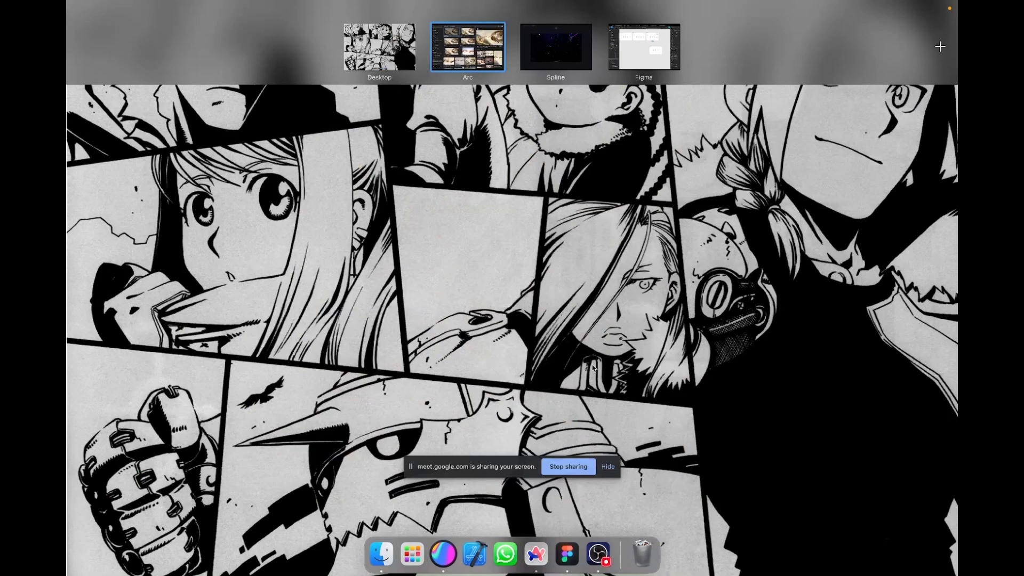
pyautogui.click(602, 399)
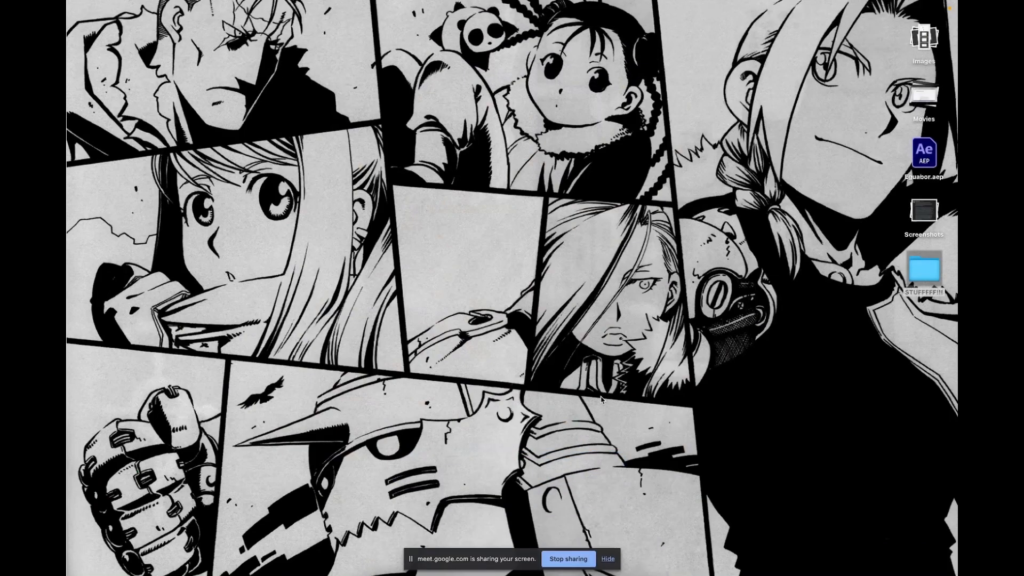
pyautogui.click(607, 561)
pyautogui.hotkey('ctrl', 'Right')
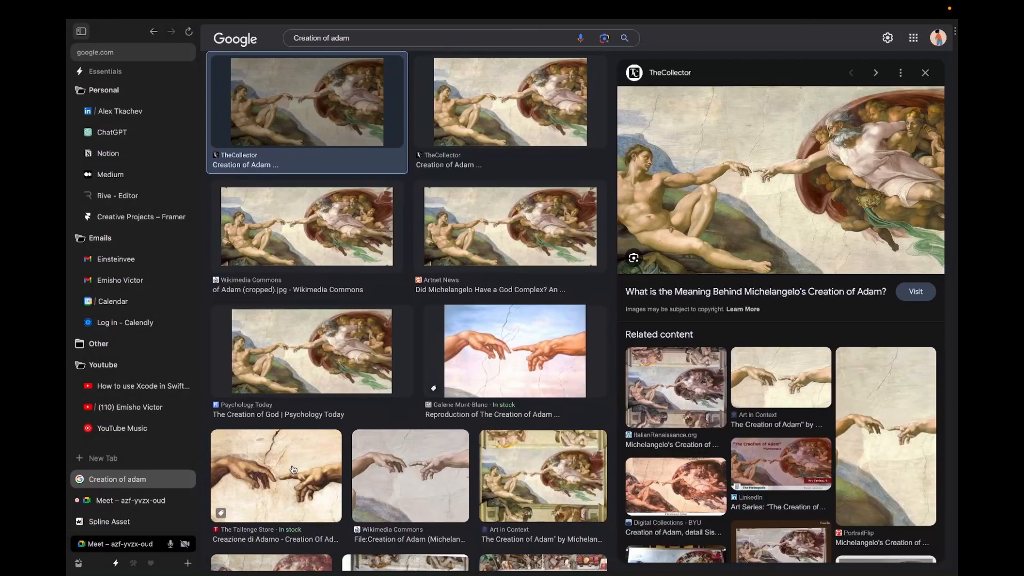
# Step: Open the Sketchfab newsfeed in a new tab, copy its URL, and return to Meet
pyautogui.click(148, 460)
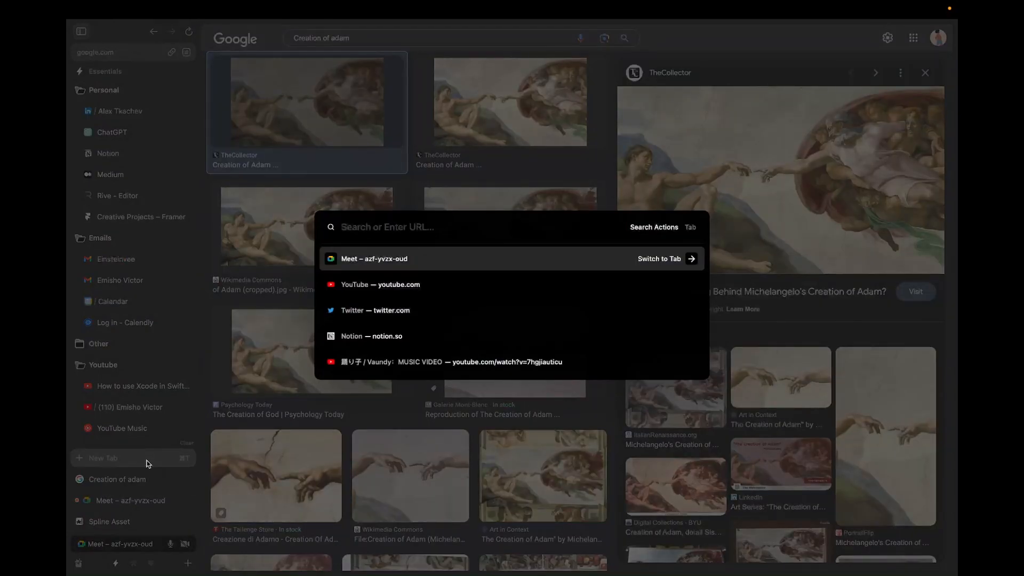
pyautogui.write('skrt')
pyautogui.press('BackSpace')
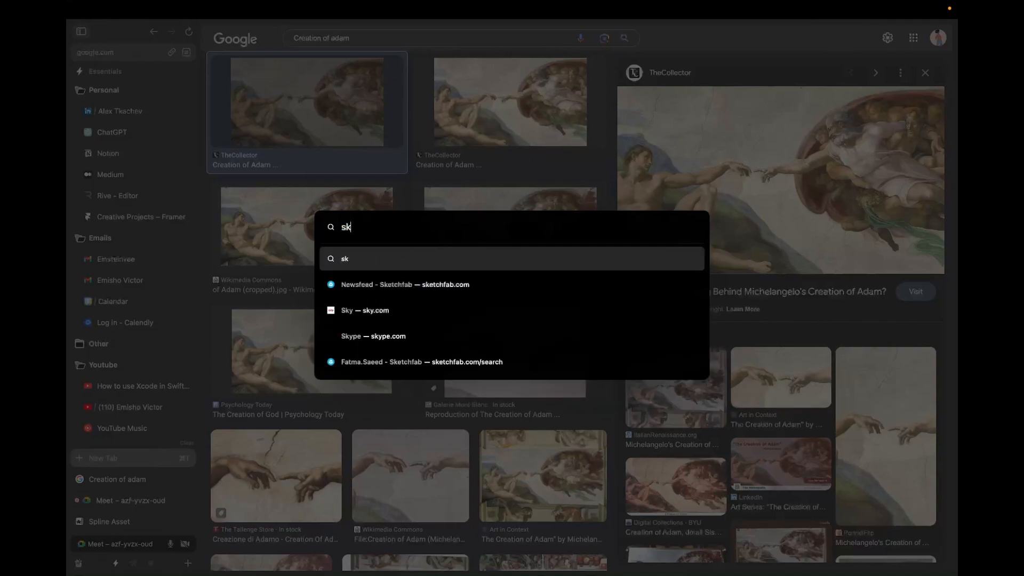
pyautogui.press('Return')
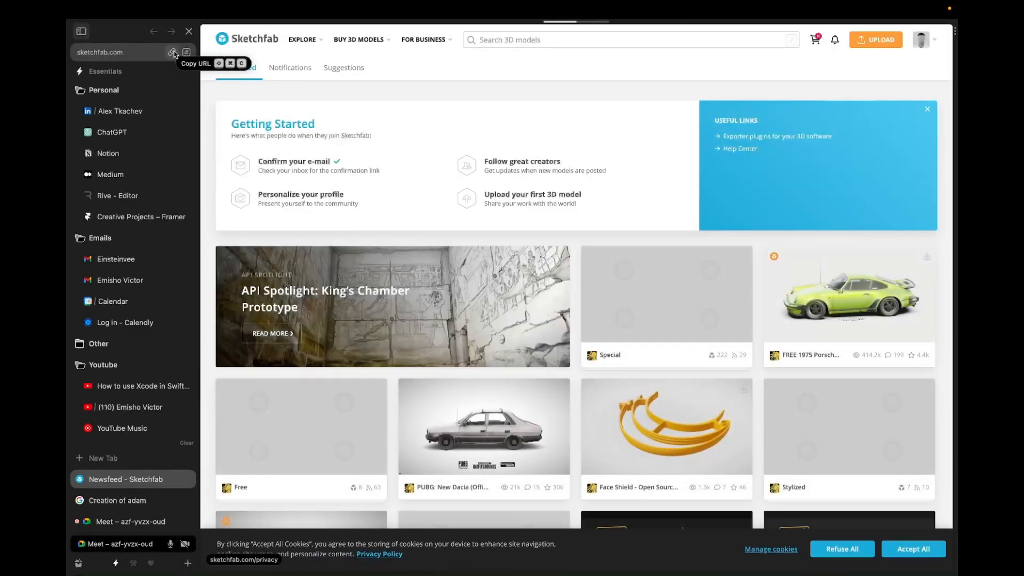
pyautogui.click(173, 53)
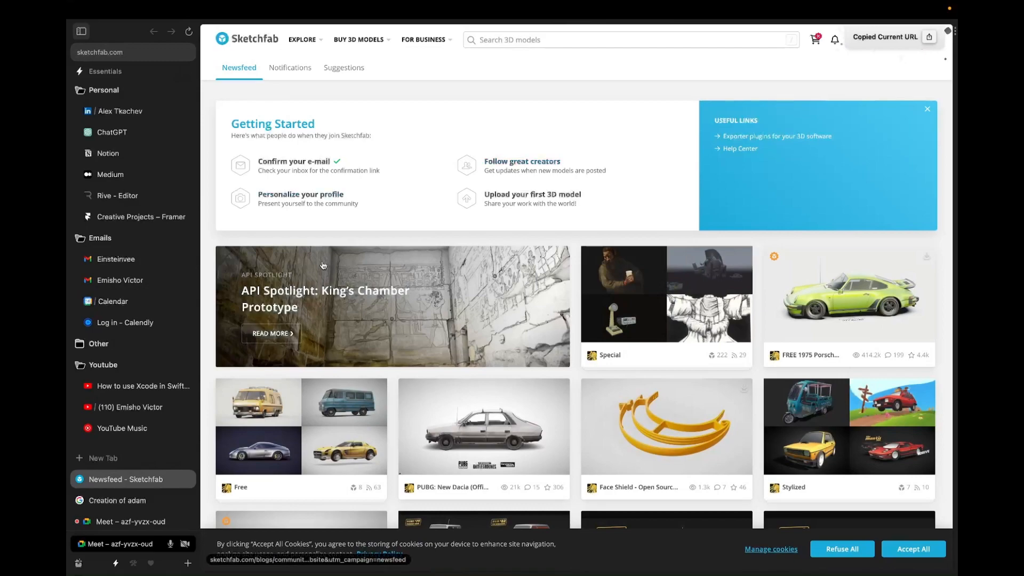
pyautogui.click(126, 522)
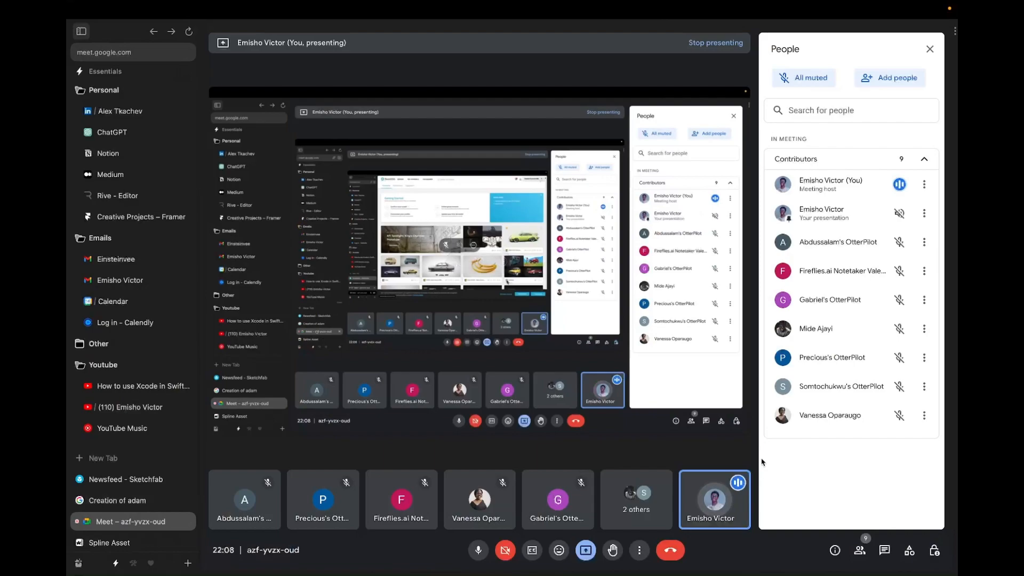
pyautogui.click(885, 550)
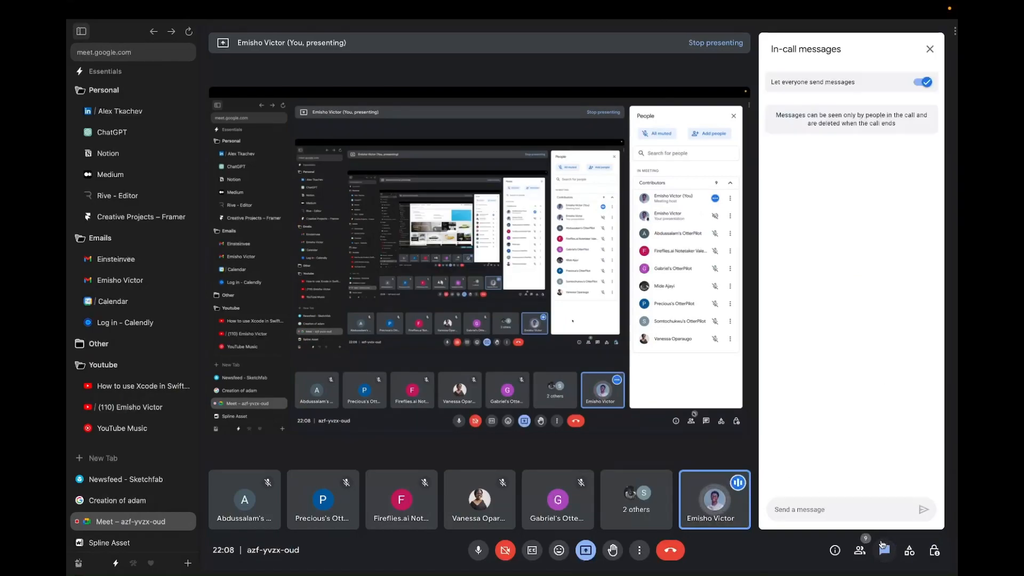
pyautogui.hotkey('ctrl', 'v')
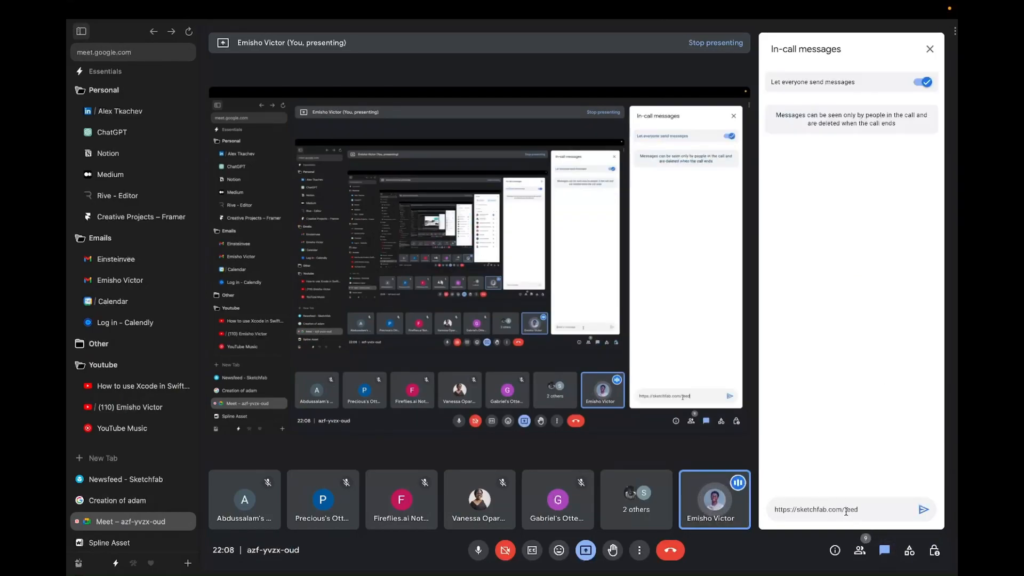
pyautogui.press('Return')
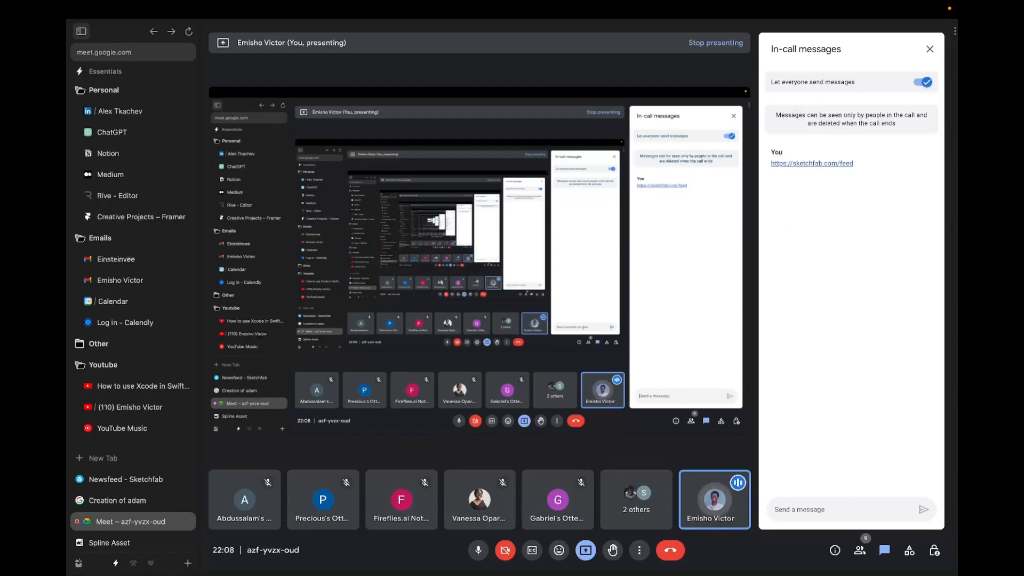
# Step: Back on the Sketchfab newsfeed, search models for 'creation of adam'
pyautogui.click(126, 479)
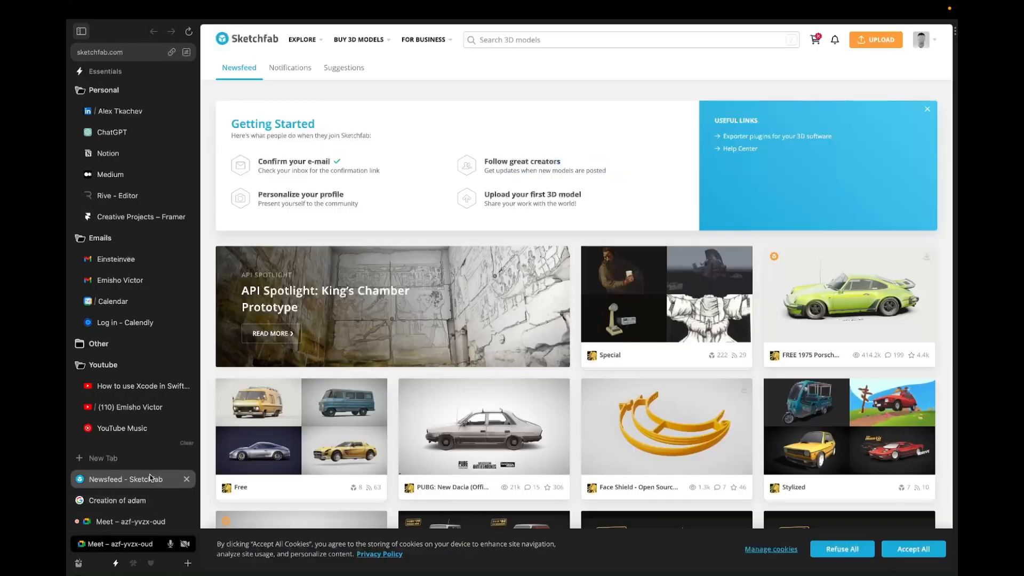
pyautogui.scroll(-2, 531, 336)
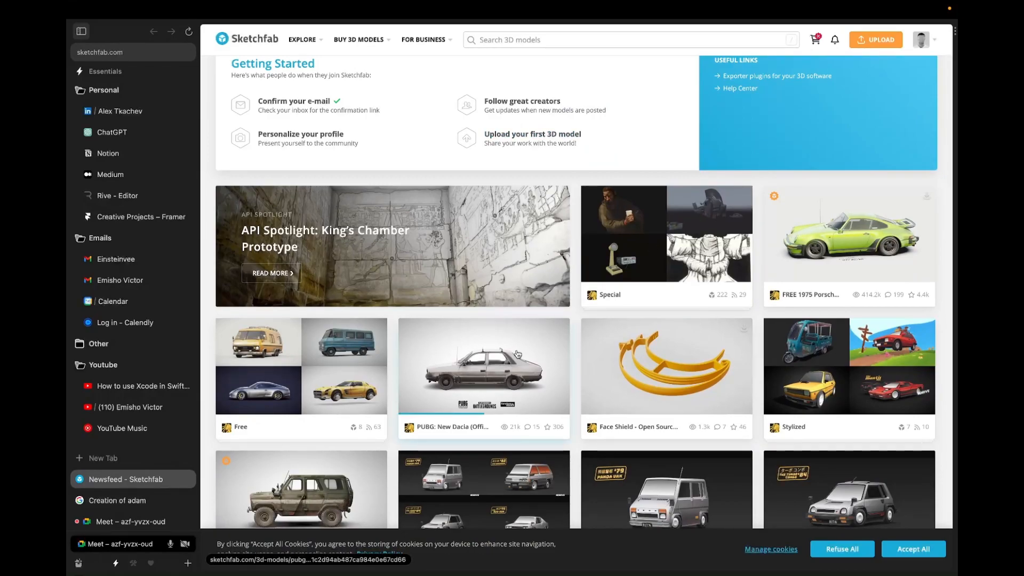
pyautogui.scroll(-2, 517, 352)
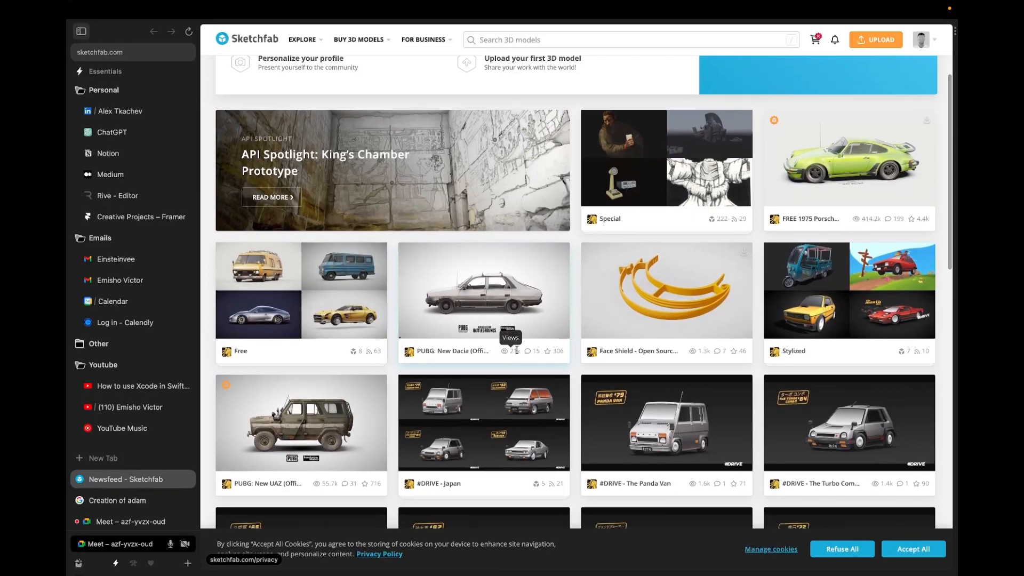
pyautogui.scroll(3, 517, 350)
pyautogui.scroll(1, 517, 351)
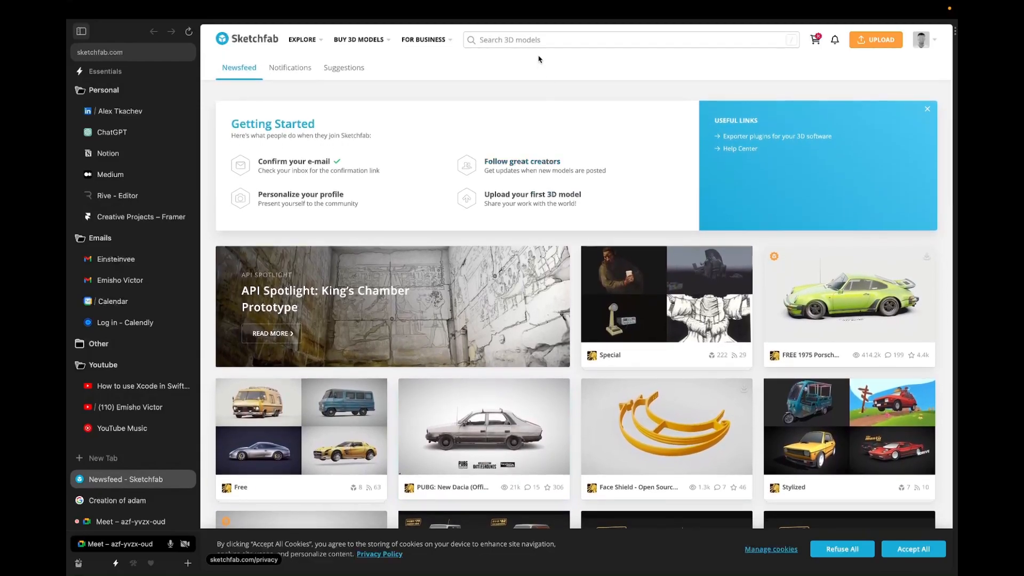
pyautogui.click(539, 39)
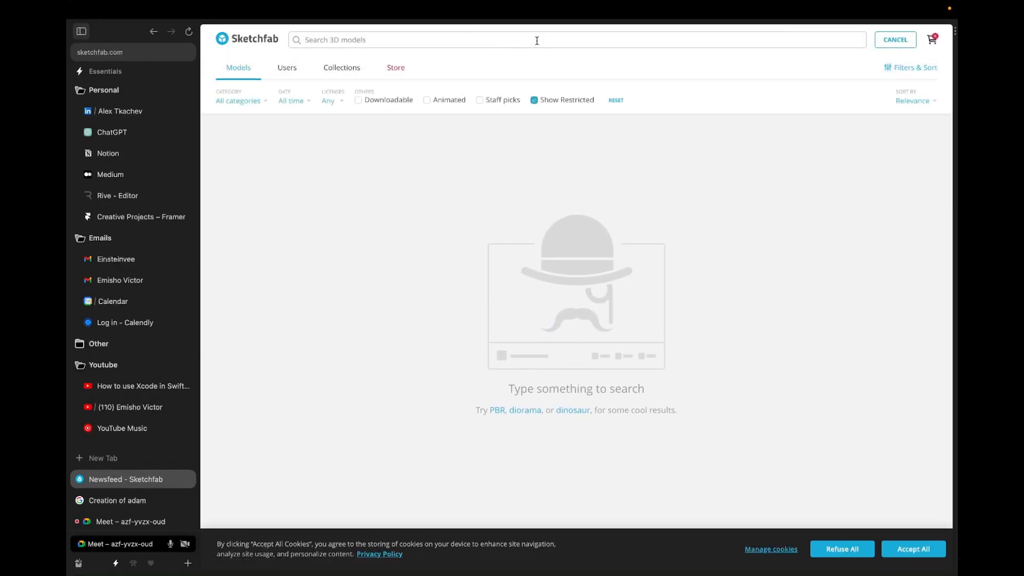
pyautogui.write('cre')
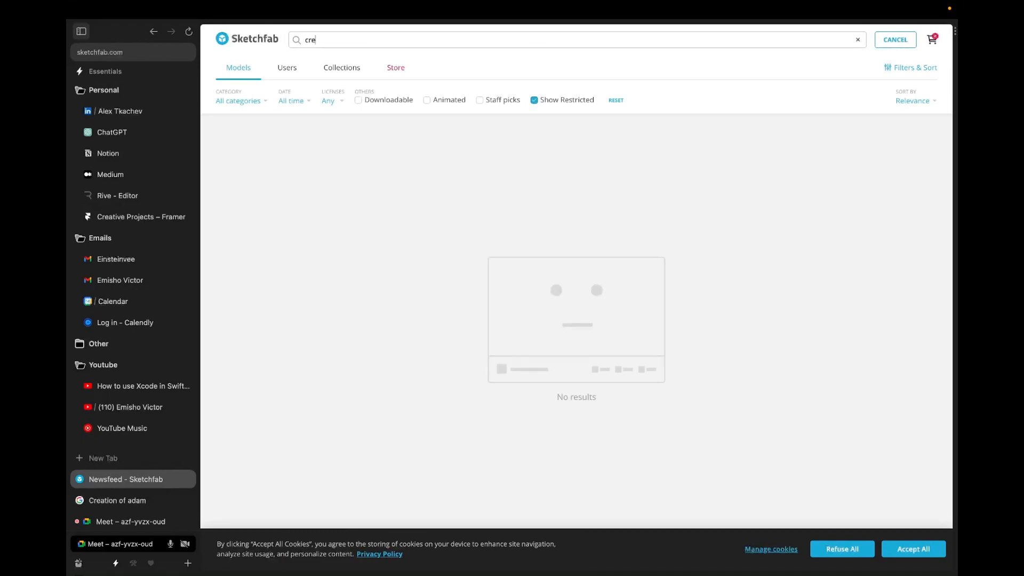
pyautogui.write('ationj o')
pyautogui.press('BackSpace')
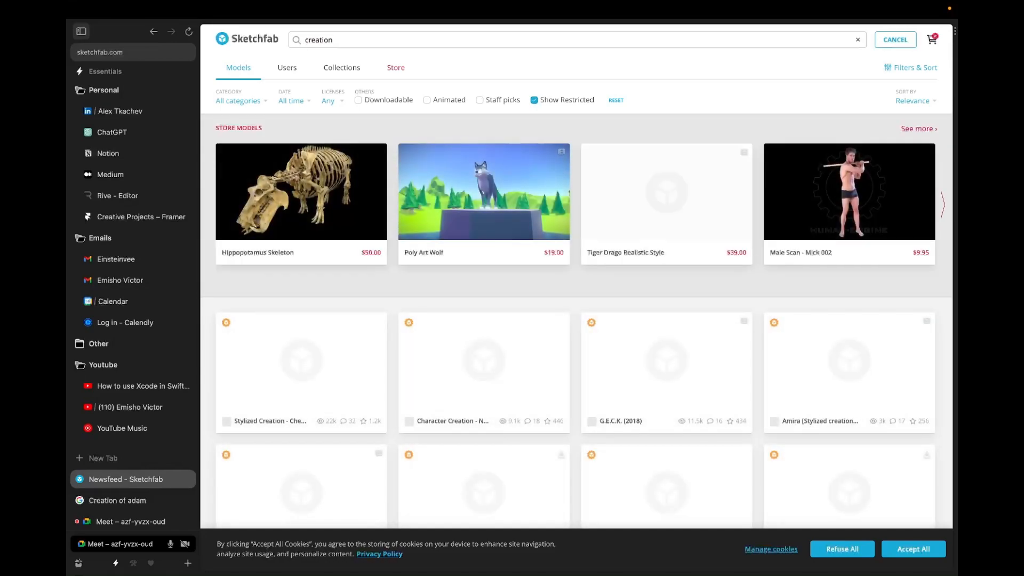
pyautogui.write('of adam')
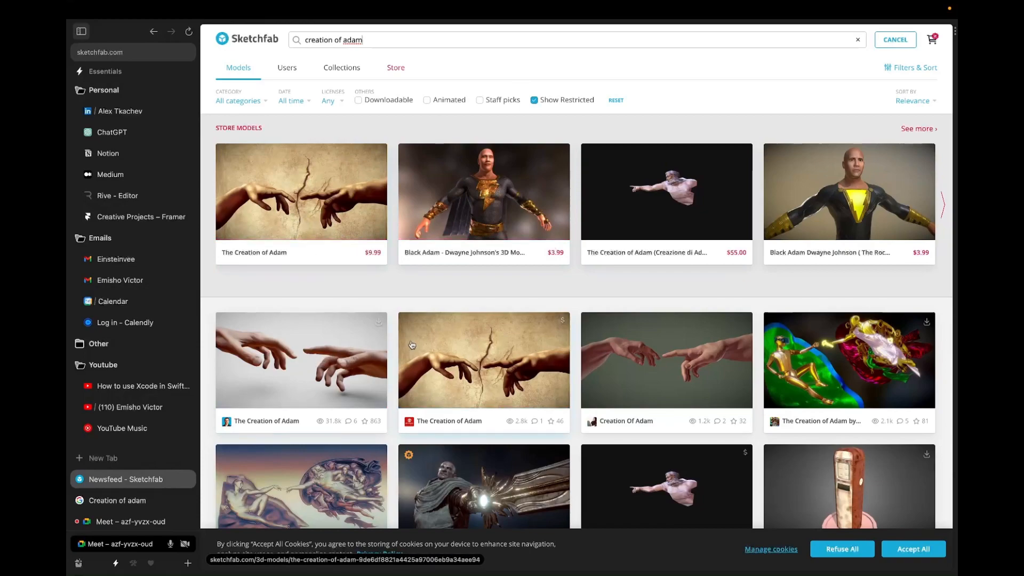
pyautogui.press('XF86MonBrightnessDown')
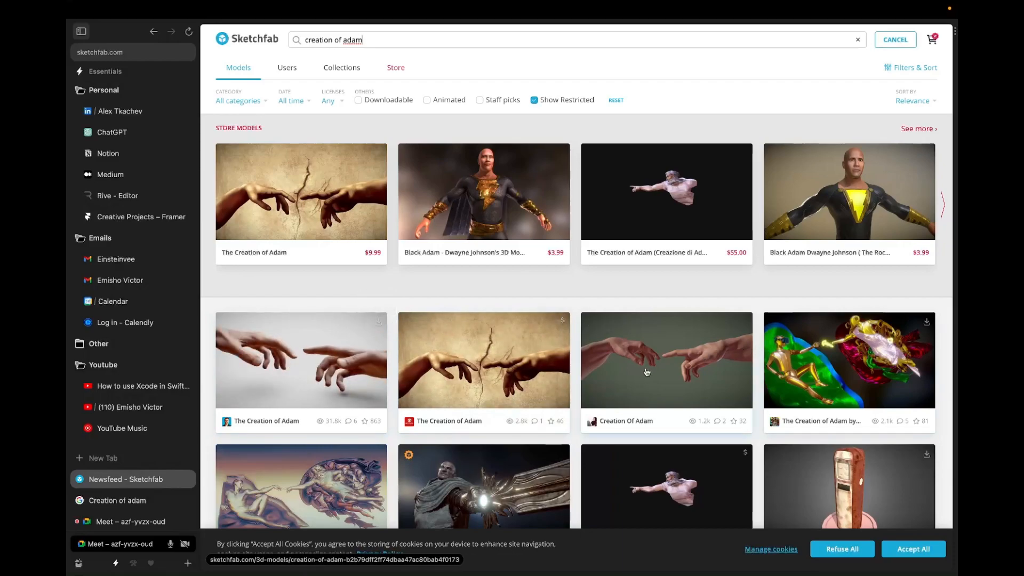
# Step: Compare the Creation Of Adam, paid and free Creation of Adam models, then reopen Creation Of Adam
pyautogui.click(684, 368)
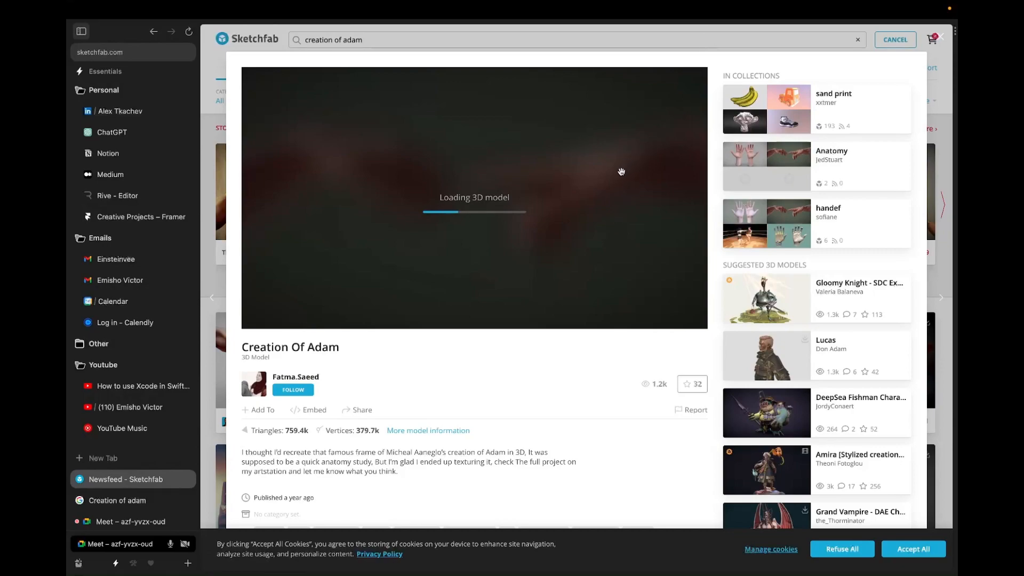
pyautogui.click(688, 49)
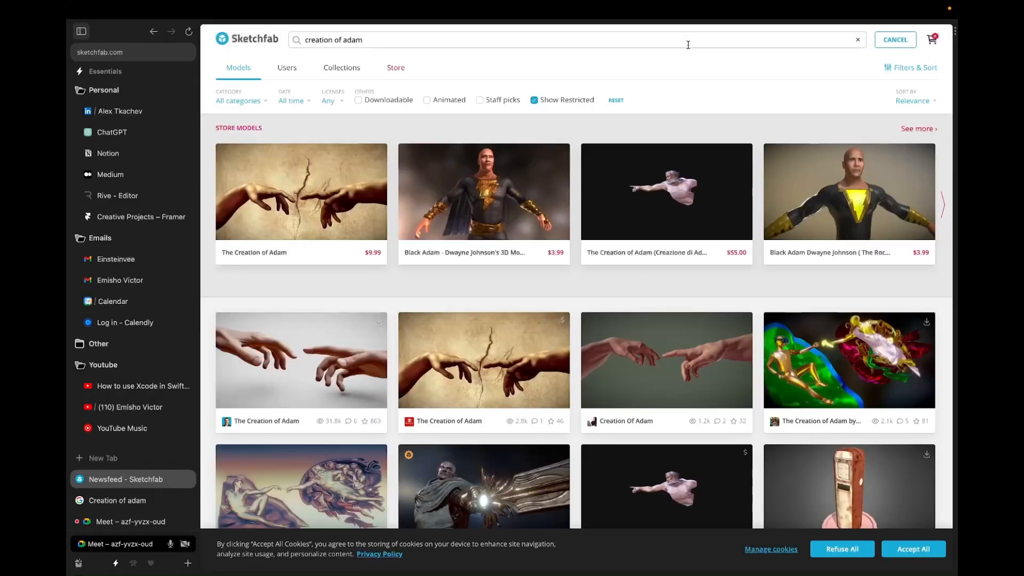
pyautogui.click(555, 334)
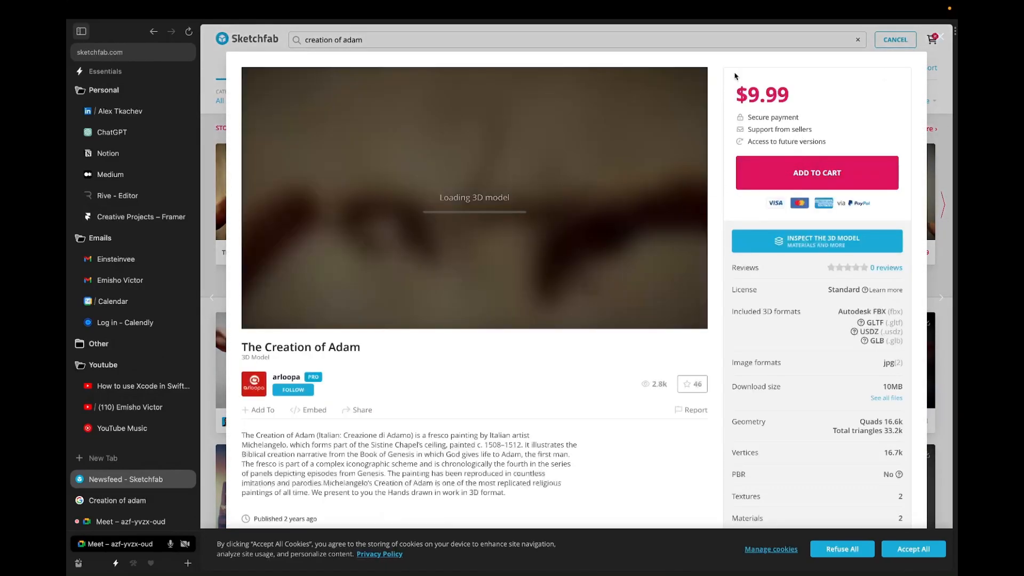
pyautogui.click(729, 48)
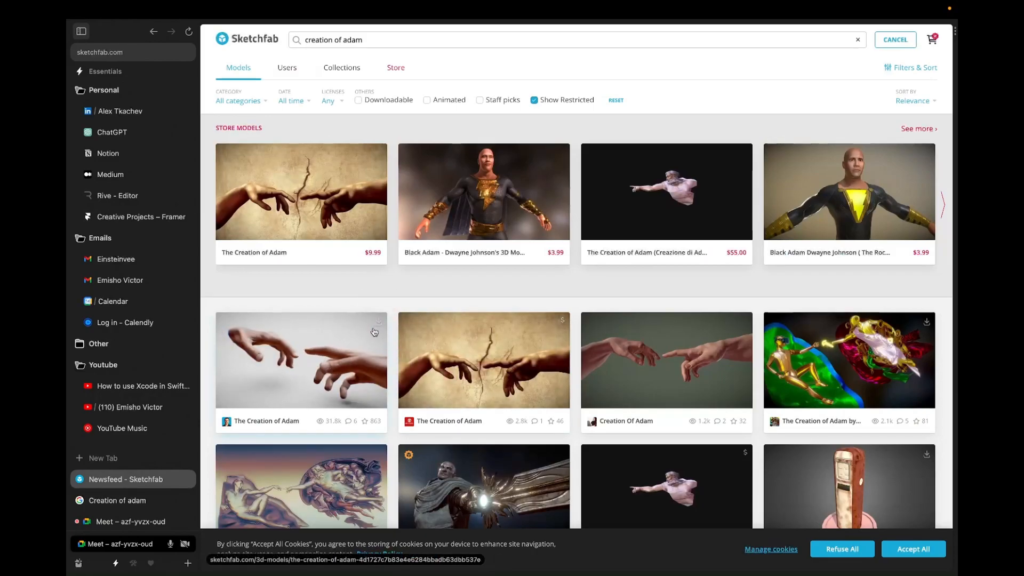
pyautogui.click(352, 335)
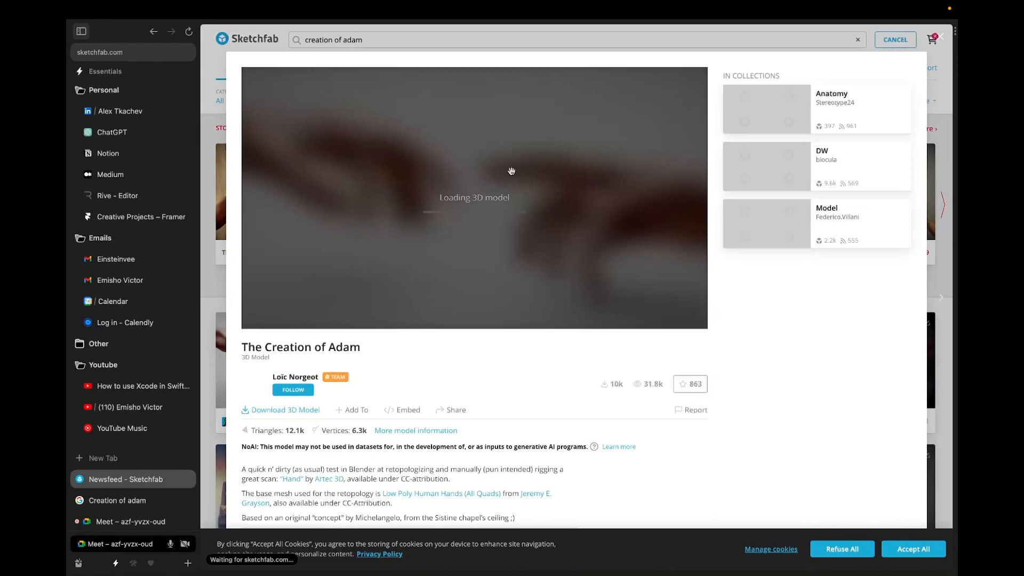
pyautogui.click(544, 48)
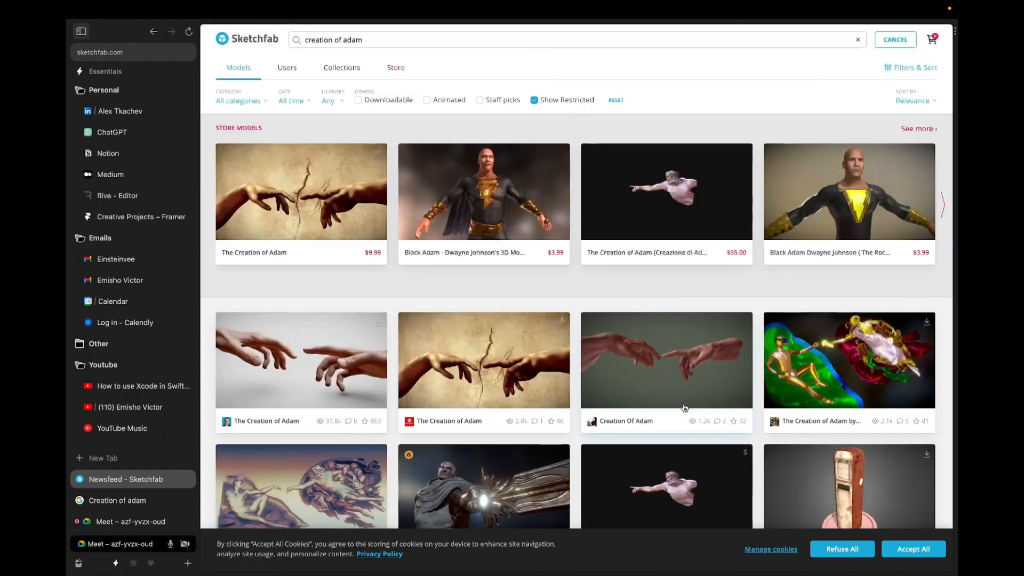
pyautogui.click(683, 365)
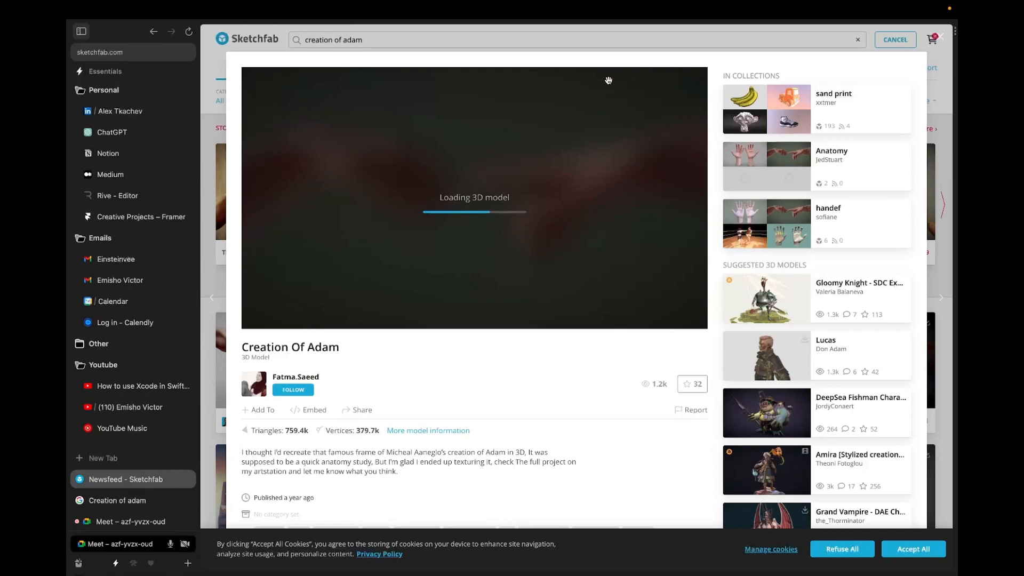
# Step: Close the model preview, scroll through the results, and bring up the desktop spaces overview
pyautogui.click(623, 51)
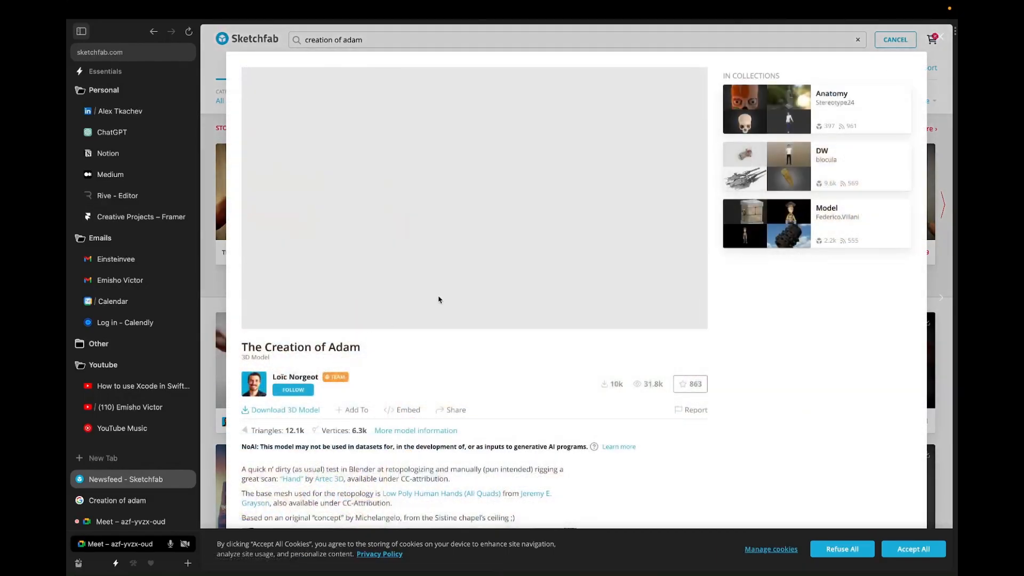
pyautogui.scroll(-8, 519, 341)
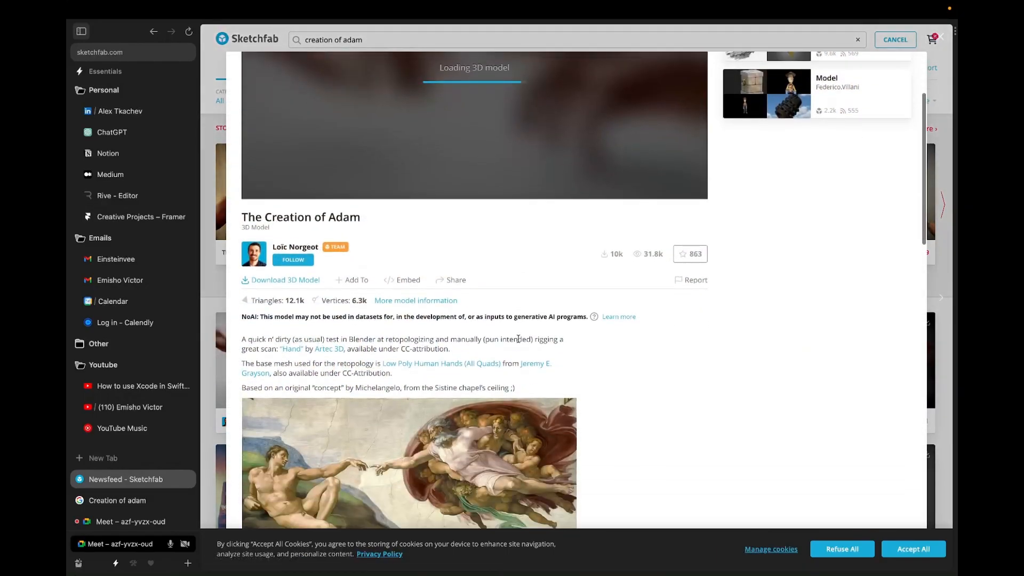
pyautogui.scroll(5, 466, 197)
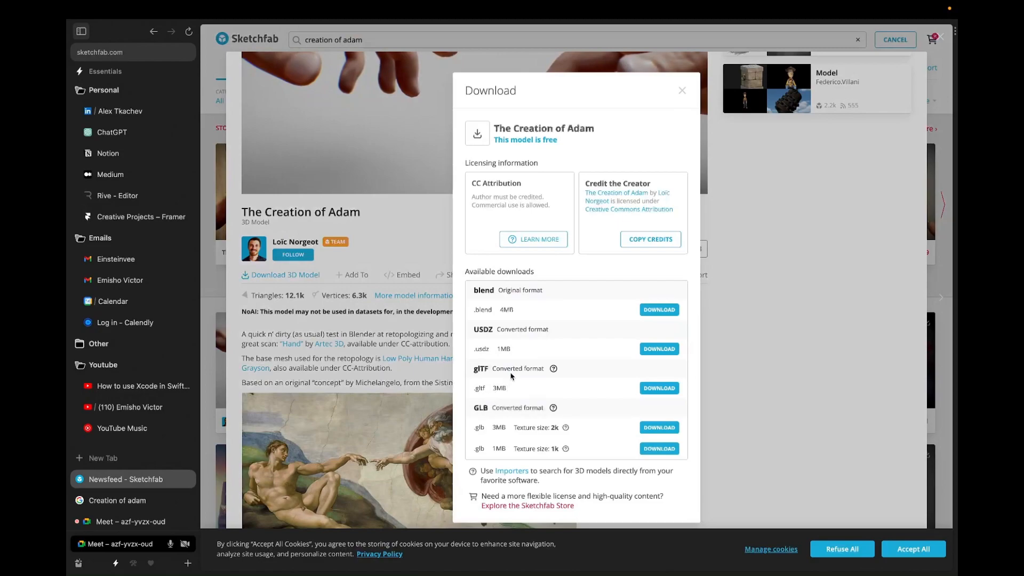
pyautogui.hotkey('ctrl', 'Up')
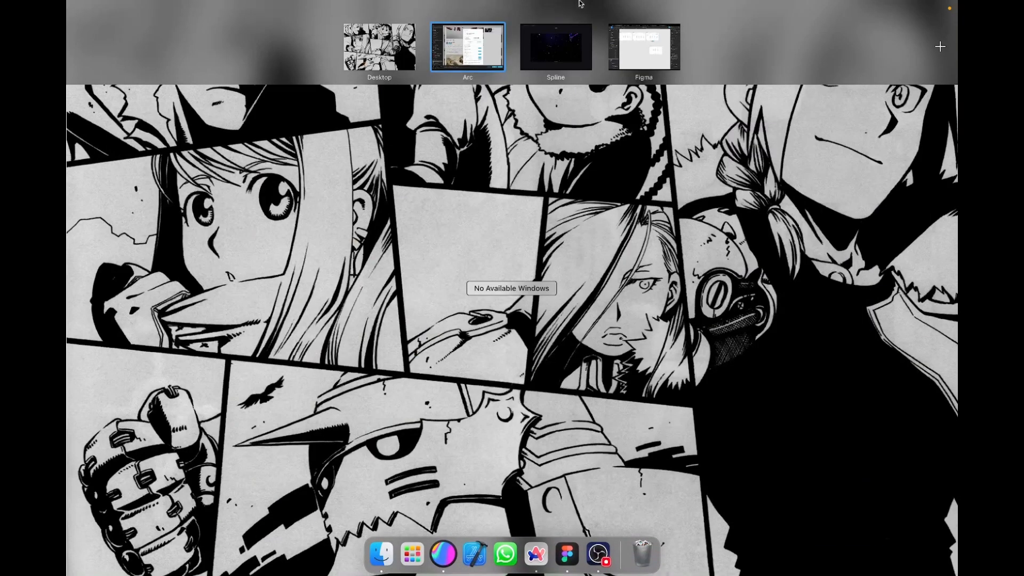
# Step: Go back from the missing-file page to Spline's Home dashboard of recent files
pyautogui.click(564, 60)
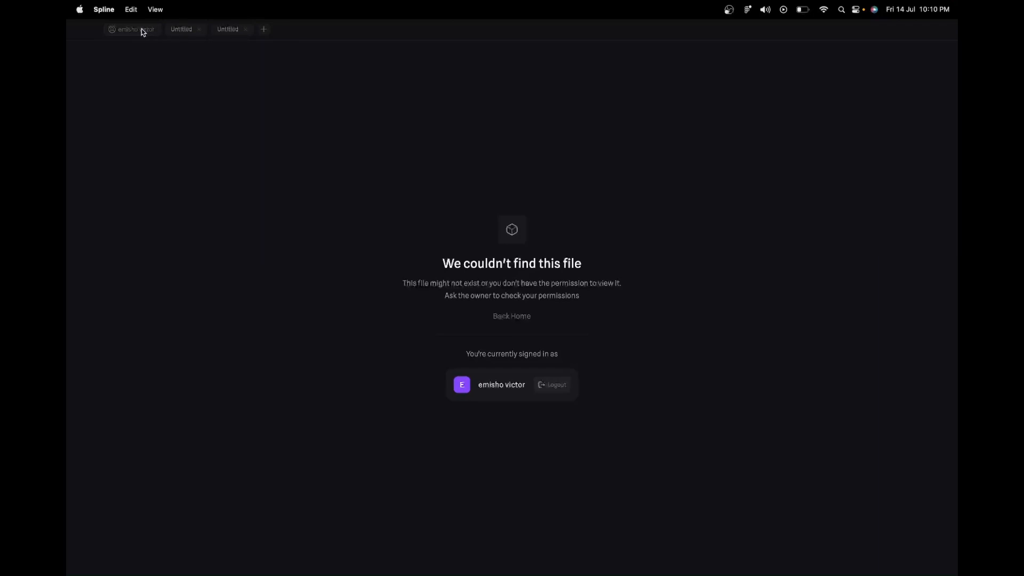
pyautogui.click(512, 316)
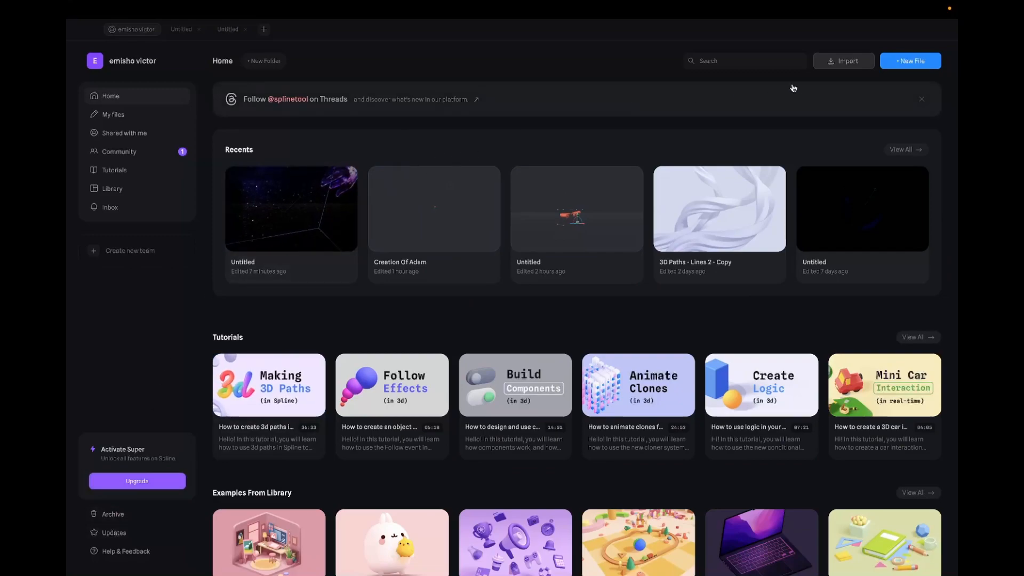
# Step: Open Spline's Import dialog and compare it with the Sketchfab download options in the browser space
pyautogui.click(861, 60)
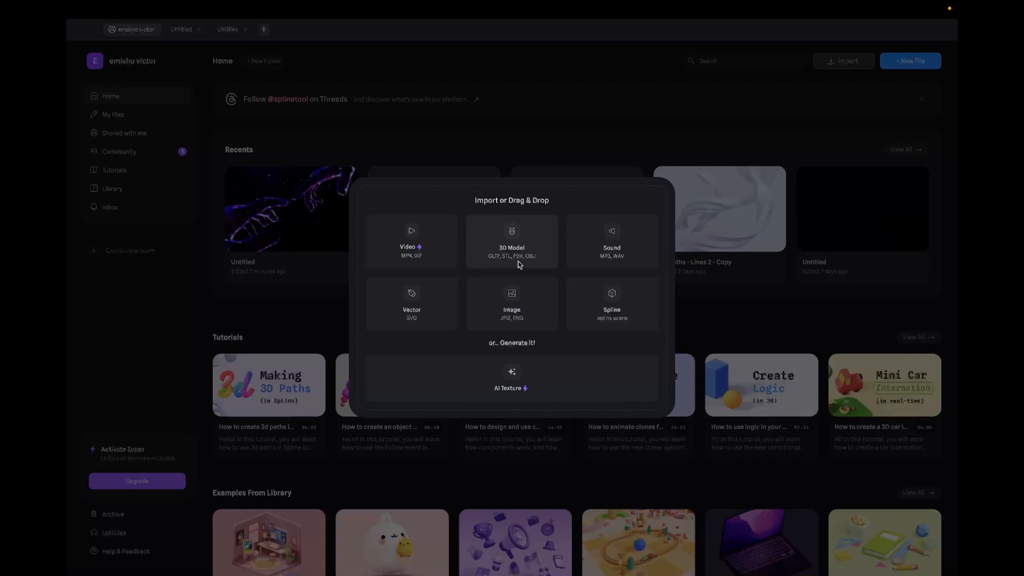
pyautogui.hotkey('ctrl', 'Left')
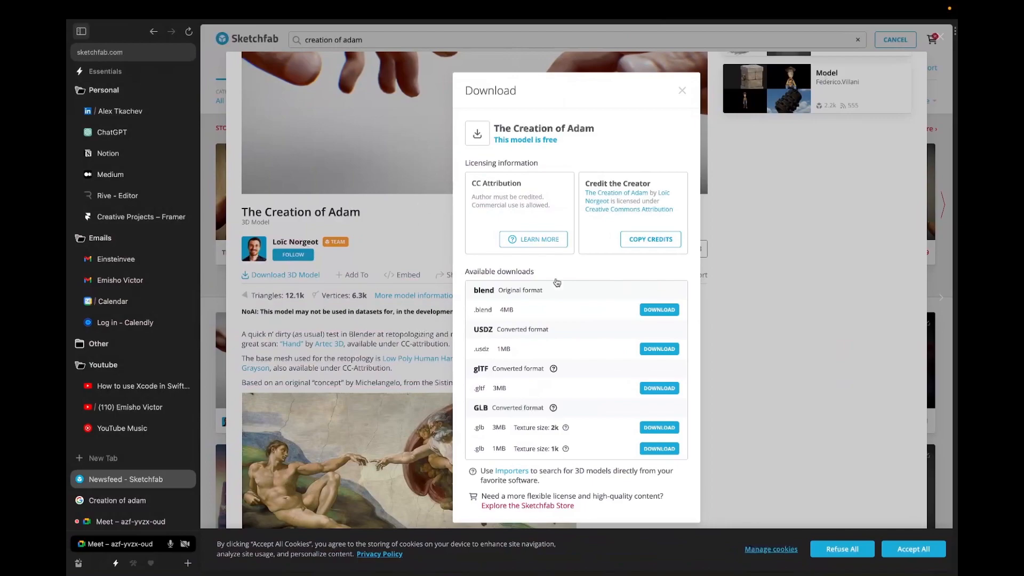
pyautogui.hotkey('ctrl', 'Right')
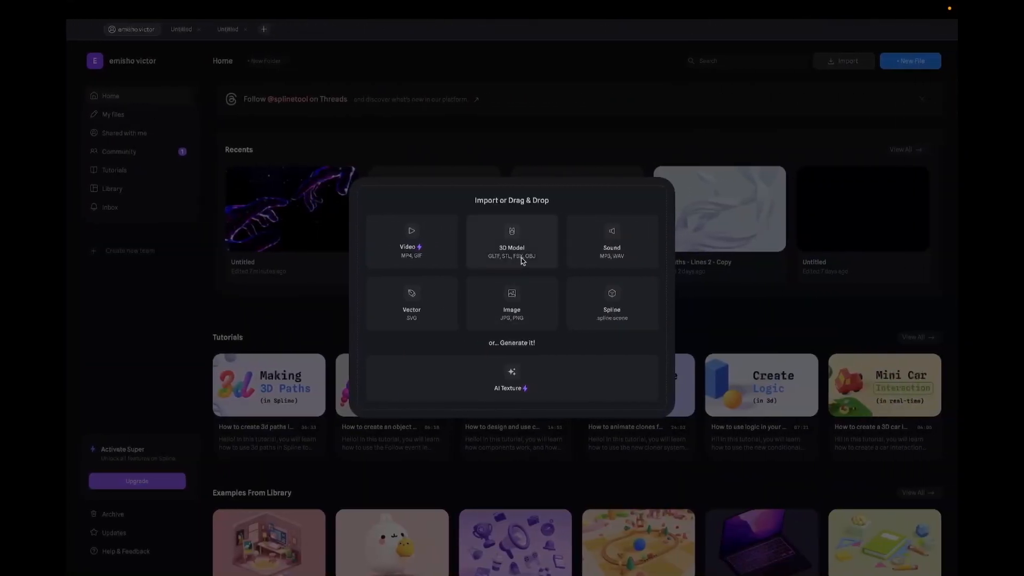
# Step: Return to the Sketchfab download options and scroll the Arc sidebar toward the Spline Asset note
pyautogui.hotkey('ctrl', 'Left')
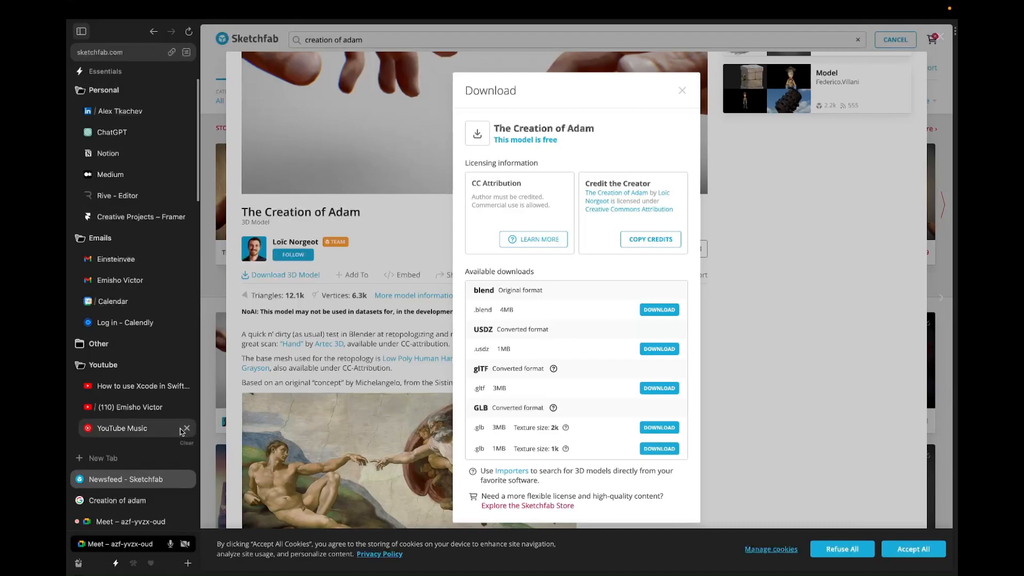
pyautogui.scroll(-1, 154, 440)
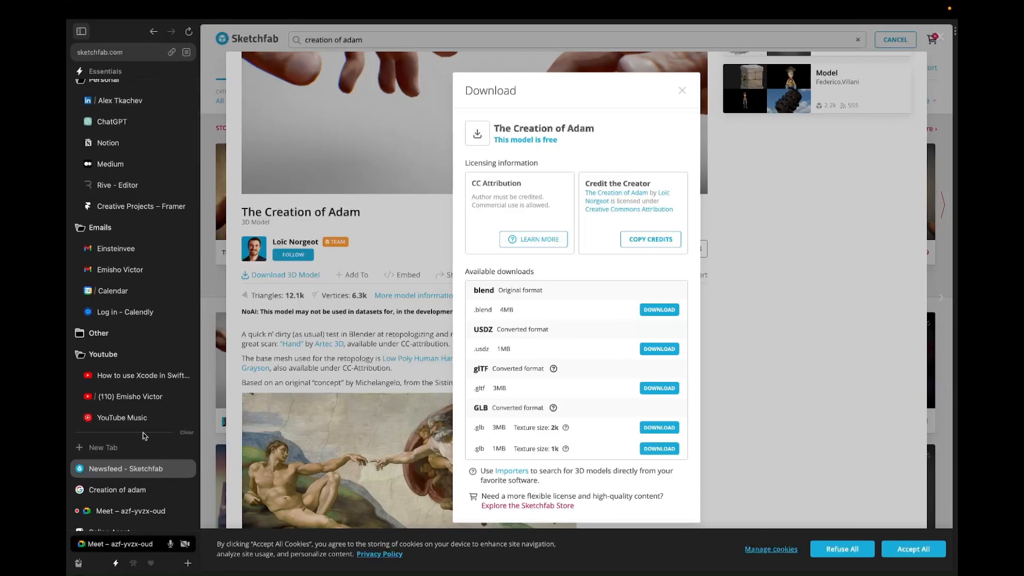
pyautogui.scroll(-3, 144, 437)
# Step: Copy the Google Drive link from the Spline Asset note, then move to the Meet call tab
pyautogui.click(123, 500)
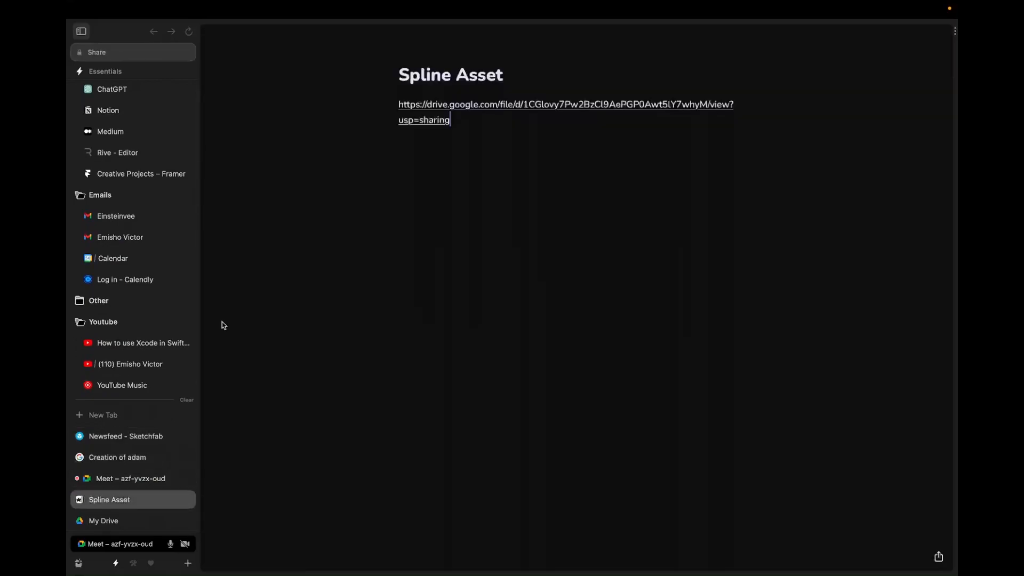
pyautogui.moveTo(451, 121); pyautogui.dragTo(399, 100)
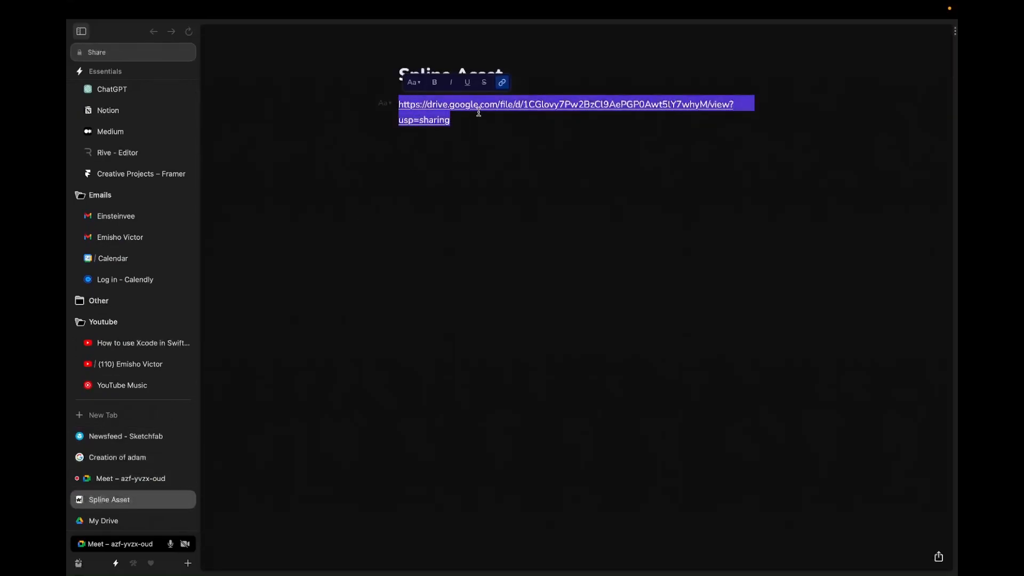
pyautogui.click(126, 436)
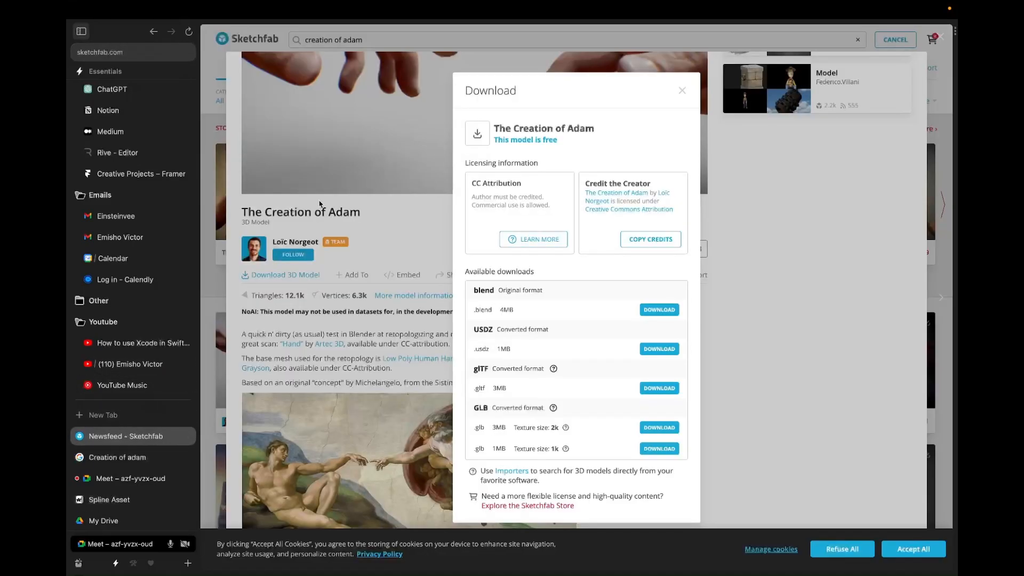
pyautogui.click(127, 477)
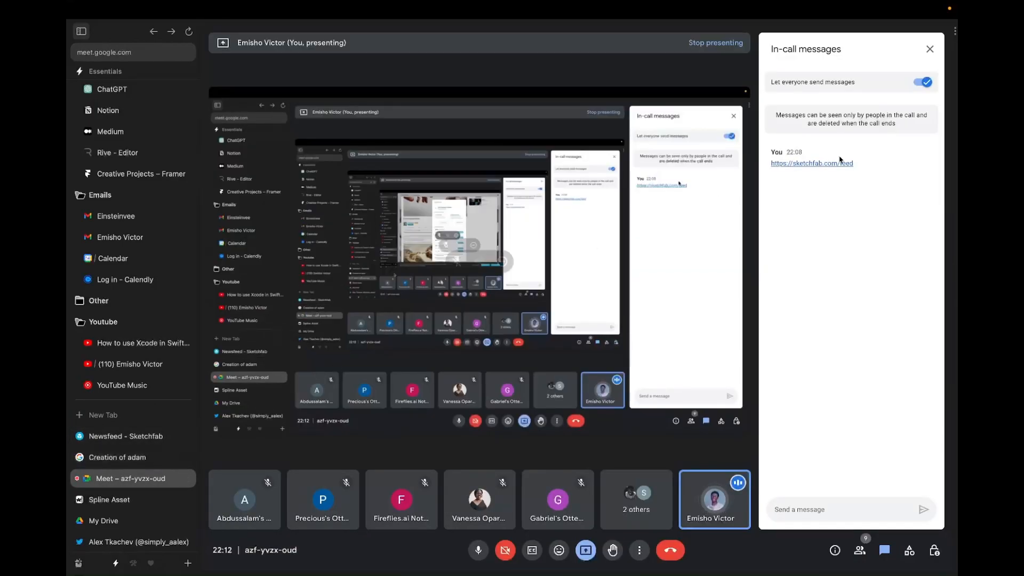
# Step: Paste the Google Drive link into the Meet chat and send it
pyautogui.click(811, 510)
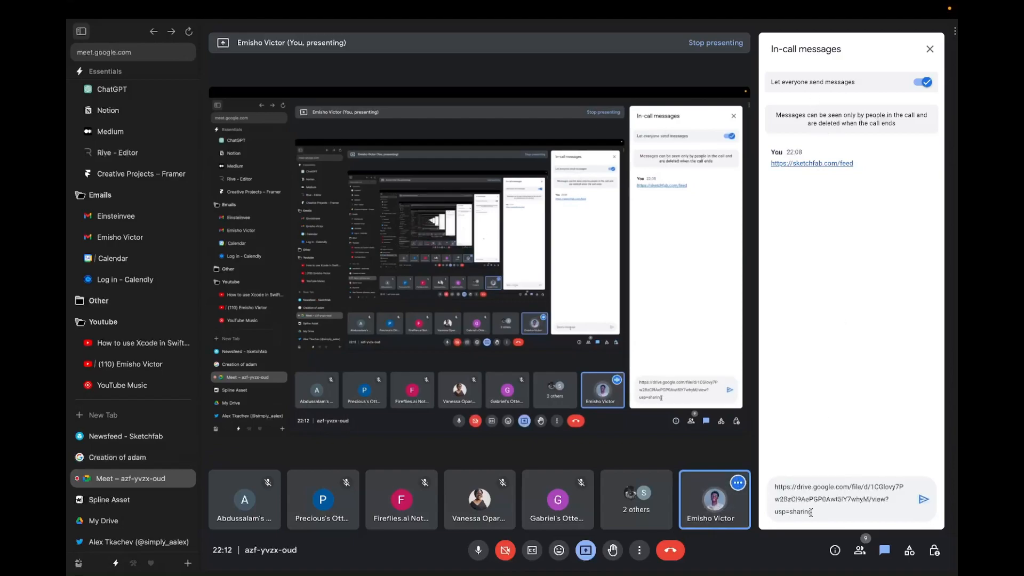
pyautogui.press('Return')
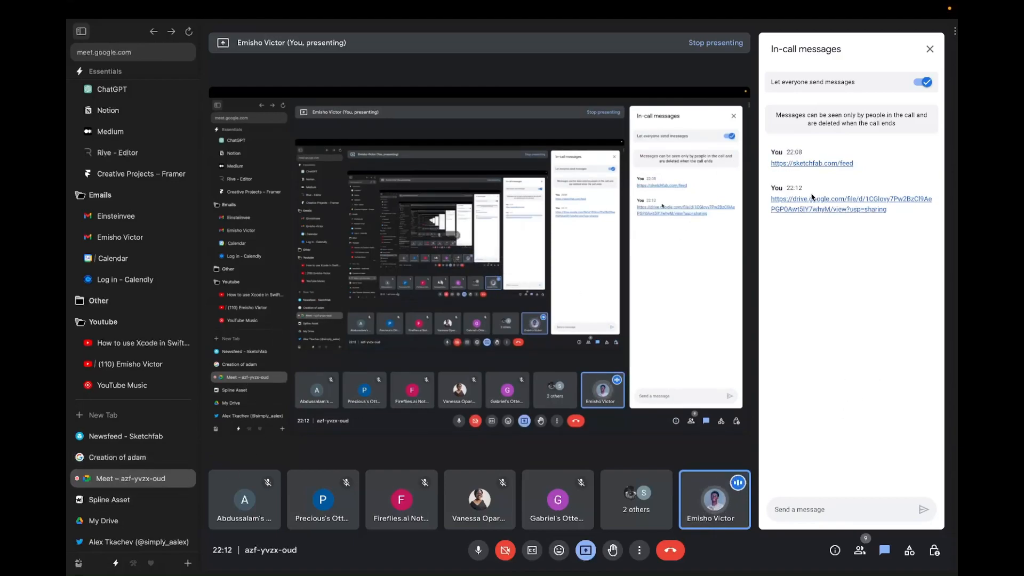
# Step: Open the shared Creation of Adam.spline Drive link, then return to the Spline space
pyautogui.click(807, 205)
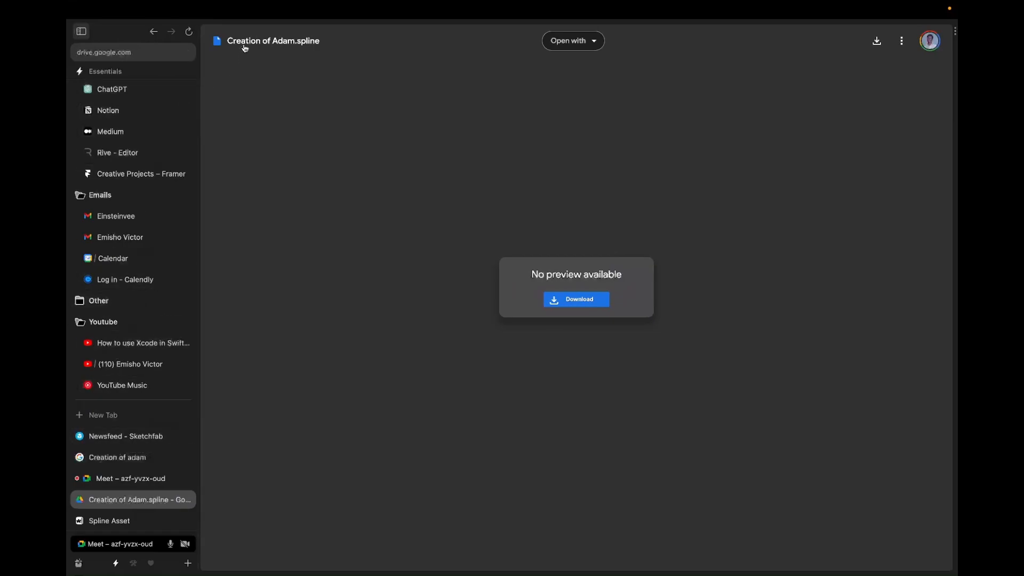
pyautogui.hotkey('ctrl', 'Up')
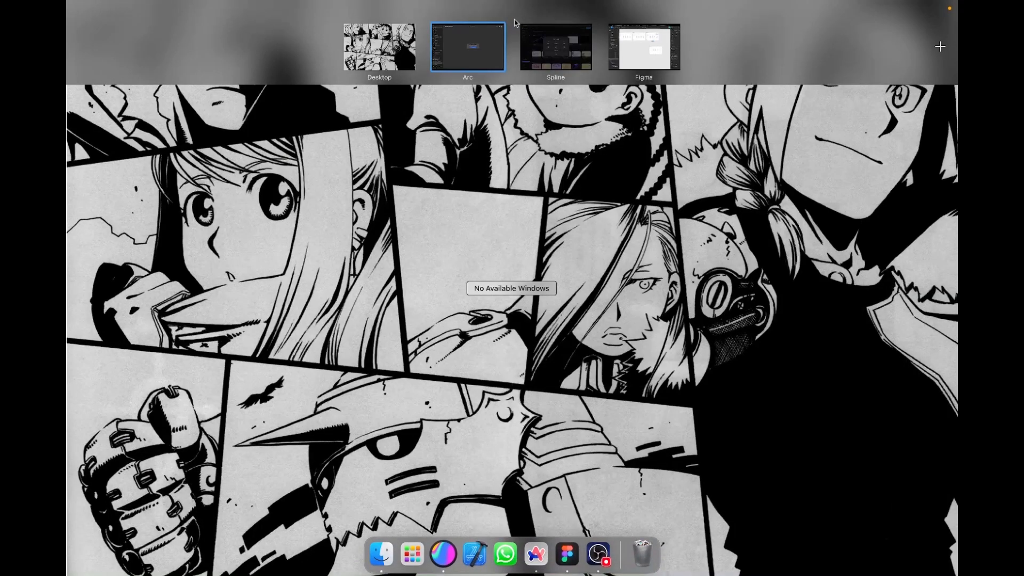
pyautogui.click(527, 41)
# Step: Import a Spline scene file, opening Creation of Adam.spline from Downloads in a new tab
pyautogui.click(454, 99)
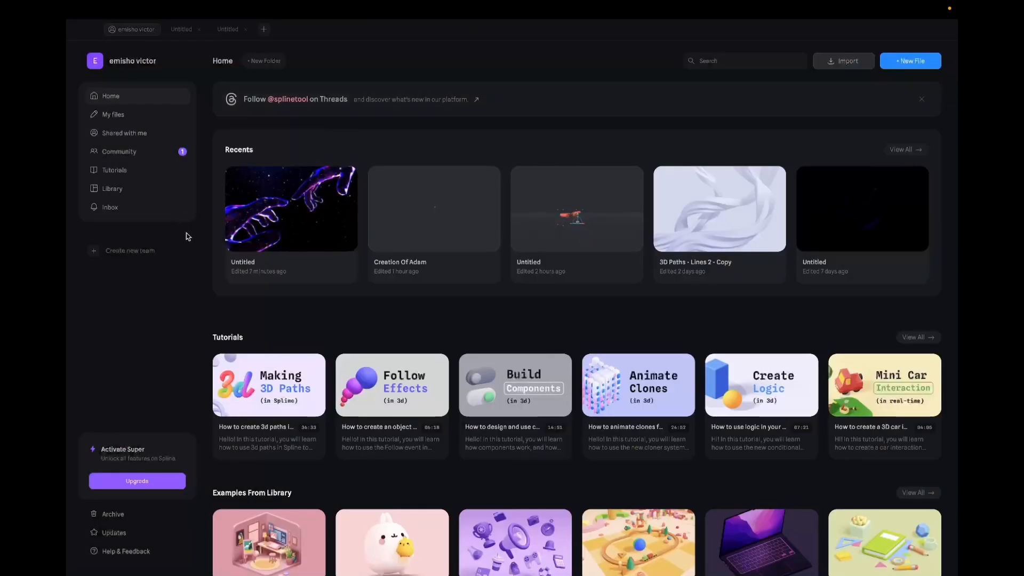
pyautogui.click(833, 63)
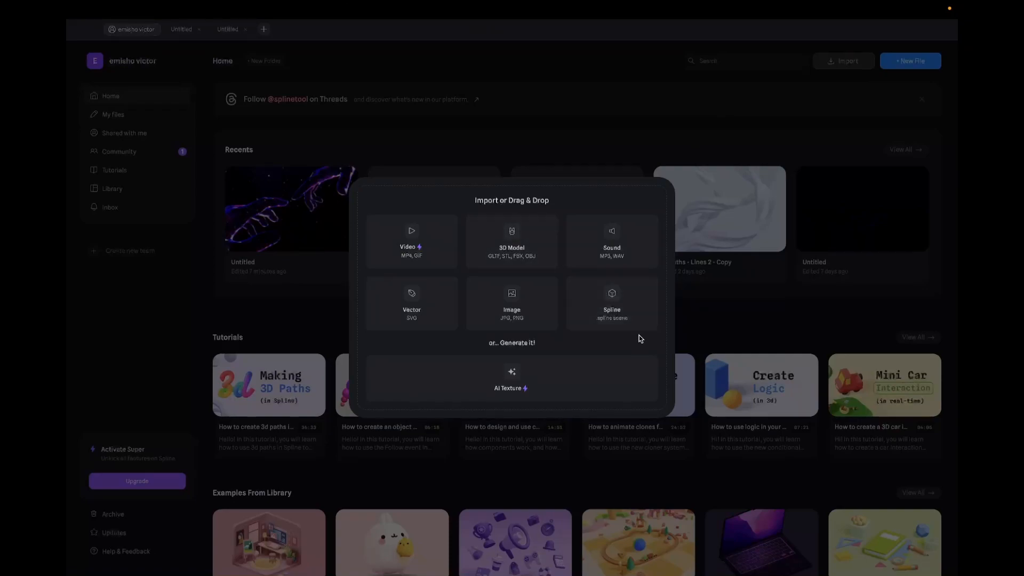
pyautogui.click(611, 309)
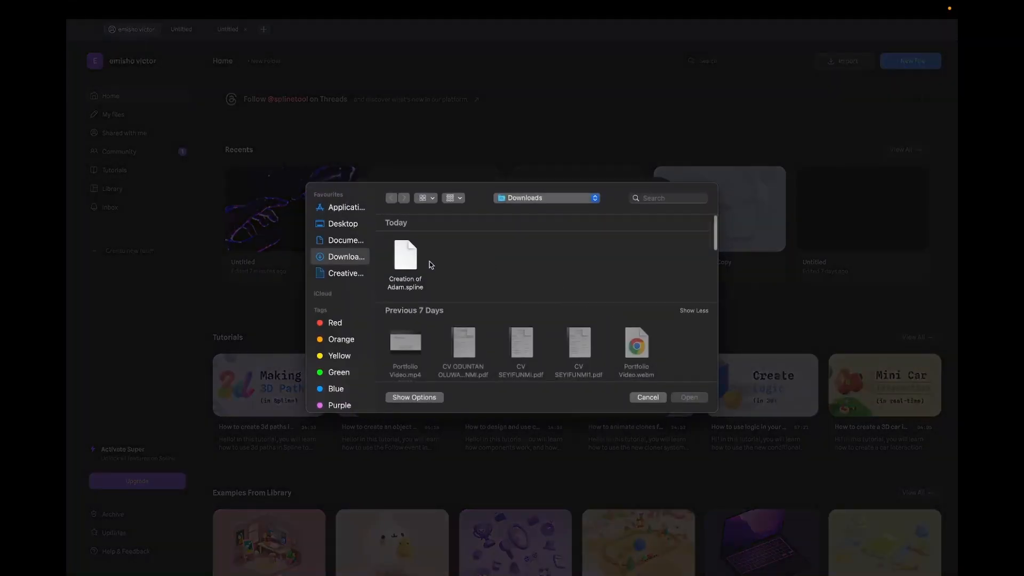
pyautogui.doubleClick(406, 256)
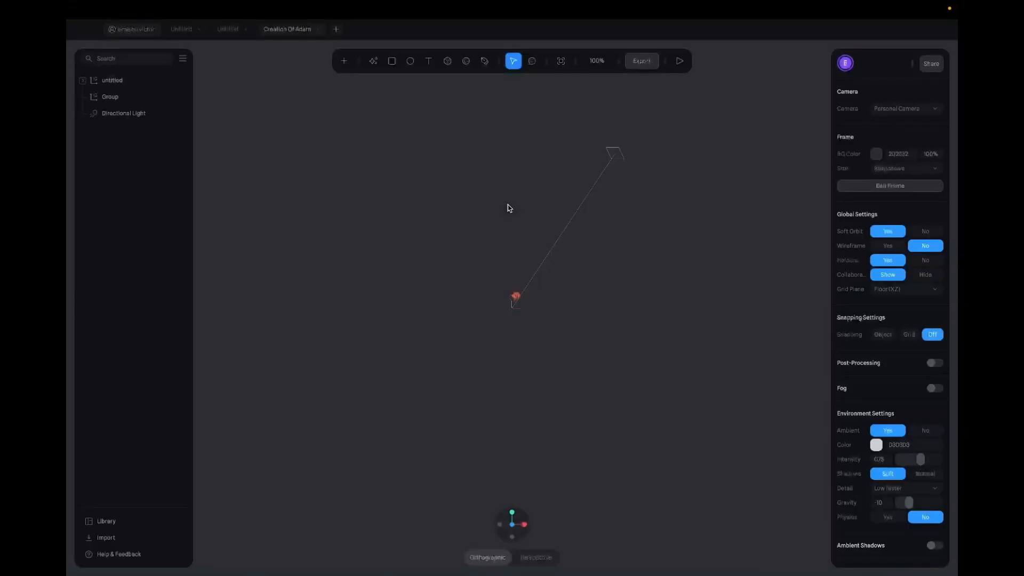
# Step: Zoom and orbit to a side view of the hands, selecting the model to see its bounding box
pyautogui.scroll(5, 517, 280)
pyautogui.keyDown('alt'); pyautogui.moveTo(572, 211); pyautogui.dragTo(528, 217); pyautogui.keyUp('alt')
pyautogui.scroll(-1, 528, 256)
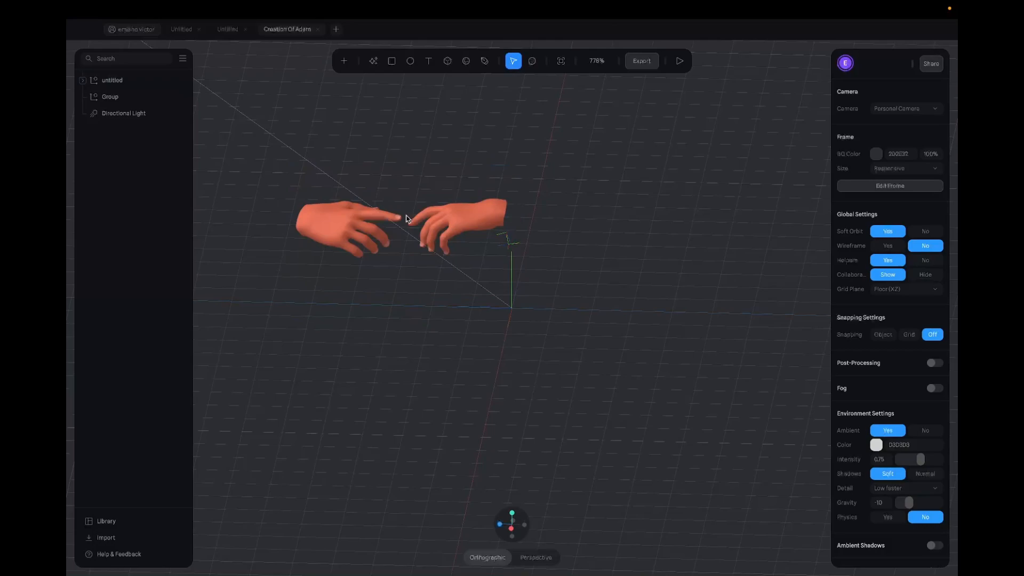
pyautogui.click(454, 232)
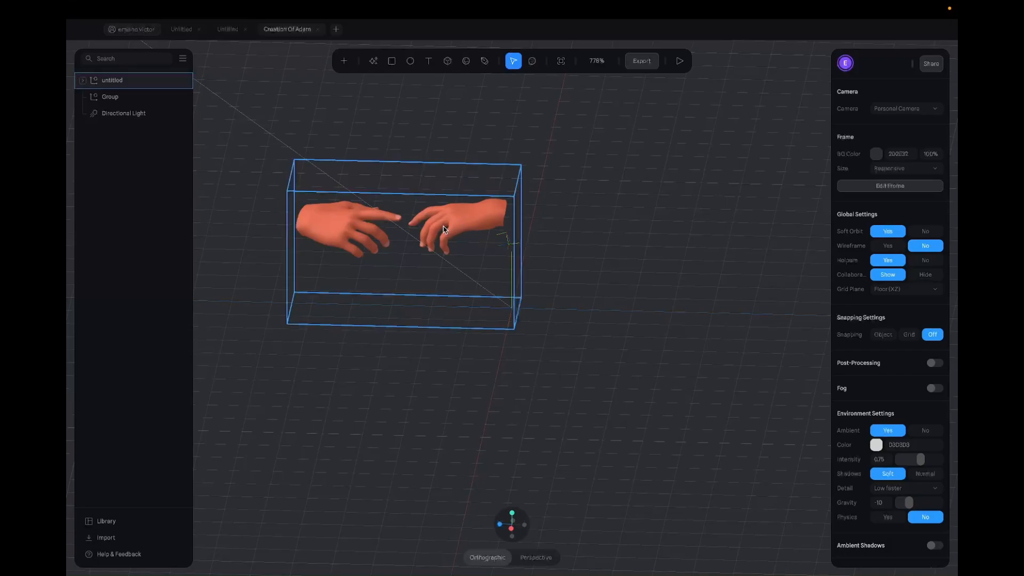
pyautogui.click(556, 217)
pyautogui.click(478, 213)
pyautogui.click(565, 227)
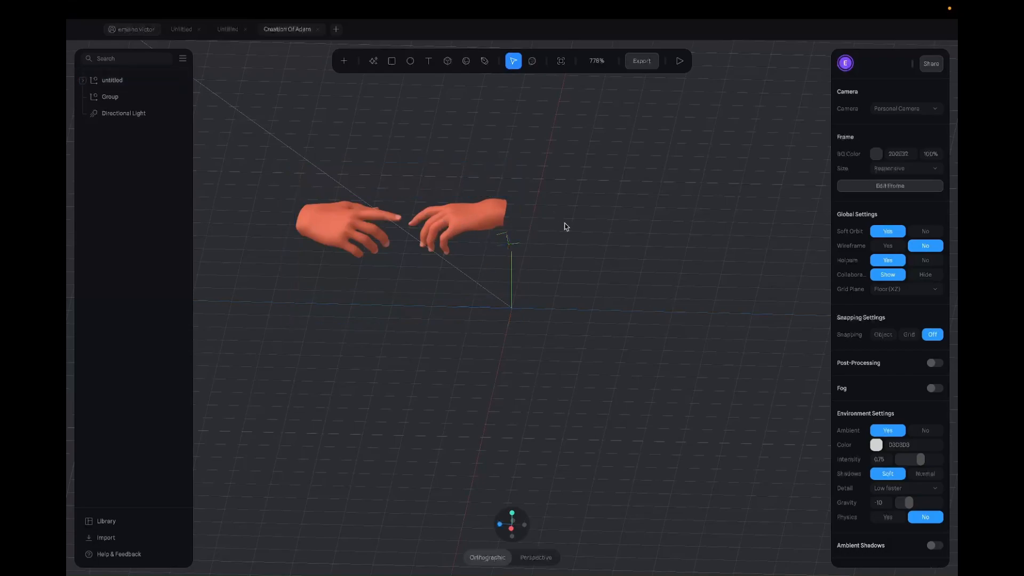
# Step: Orbit around and closer to the hands until they are seen end-on
pyautogui.hscroll(-3, 558, 227)
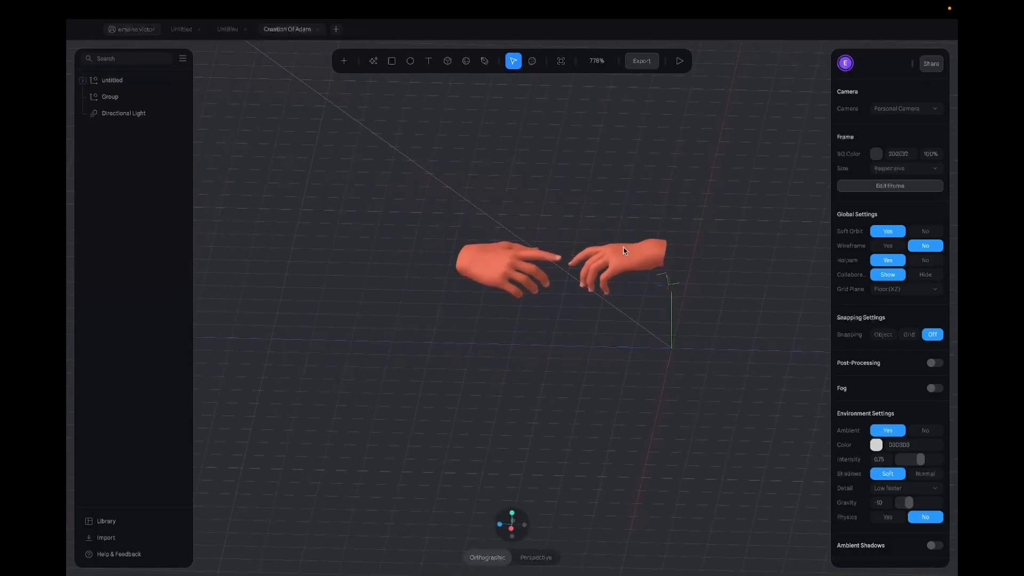
pyautogui.hscroll(1, 625, 251)
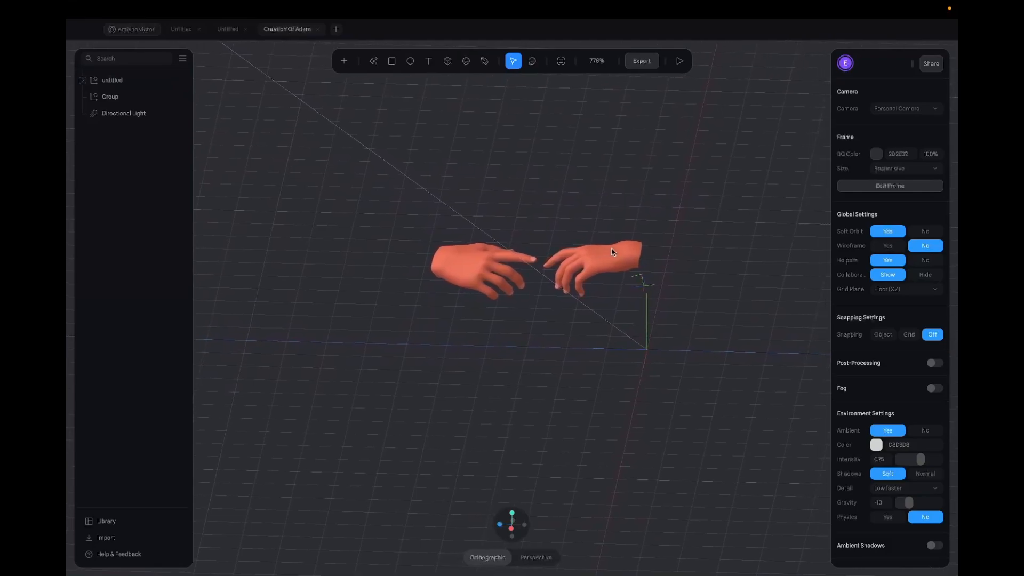
pyautogui.keyDown('alt'); pyautogui.moveTo(663, 238); pyautogui.dragTo(515, 267); pyautogui.keyUp('alt')
pyautogui.moveTo(643, 235); pyautogui.dragTo(551, 209)
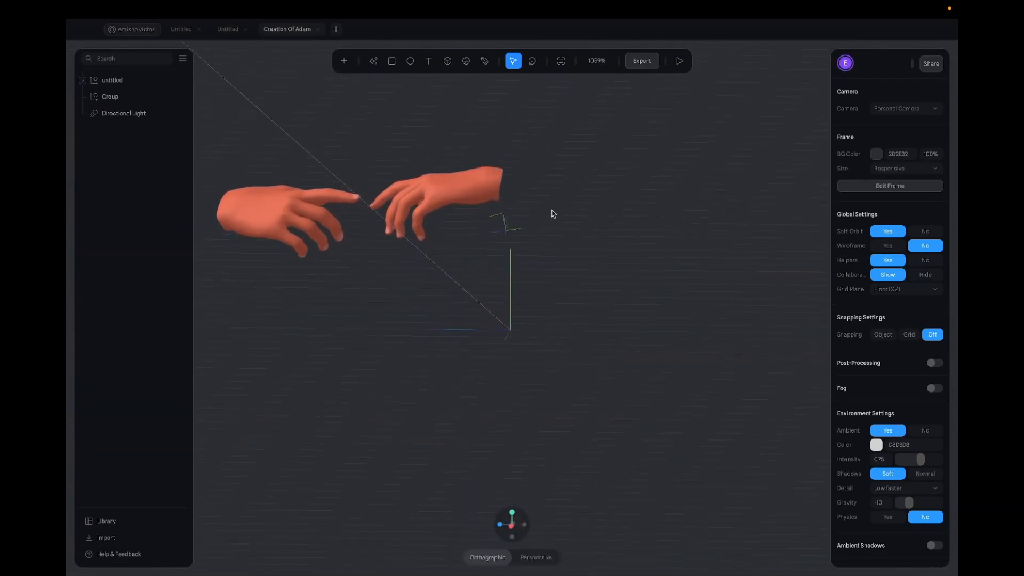
pyautogui.keyDown('alt'); pyautogui.moveTo(438, 183); pyautogui.dragTo(522, 187); pyautogui.keyUp('alt')
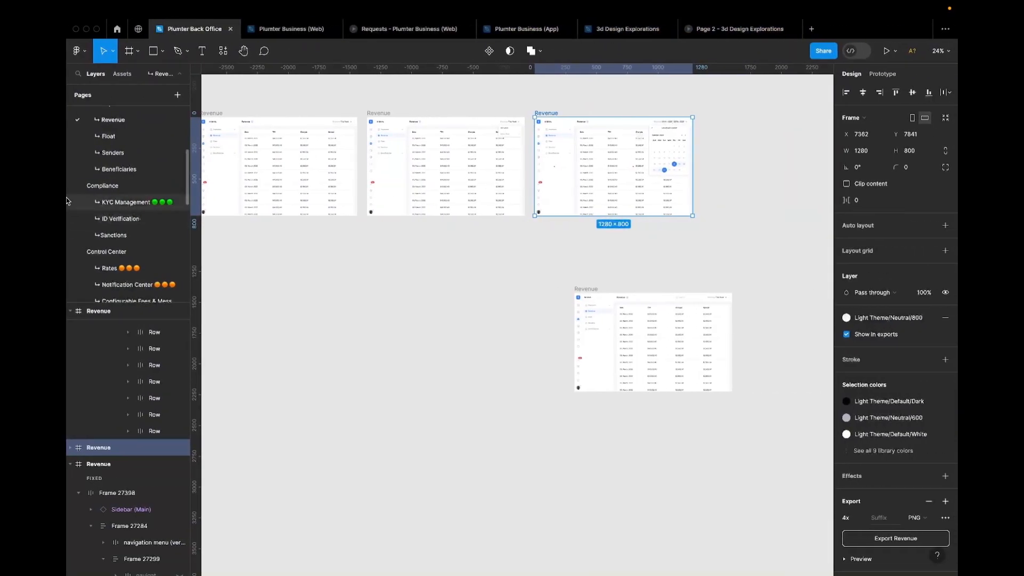
# Step: Pan the Spline viewport to recentre the hands, then move to the Arc space with the Drive file
pyautogui.hotkey('ctrl', 'Left')
pyautogui.hotkey('ctrl', 'Up')
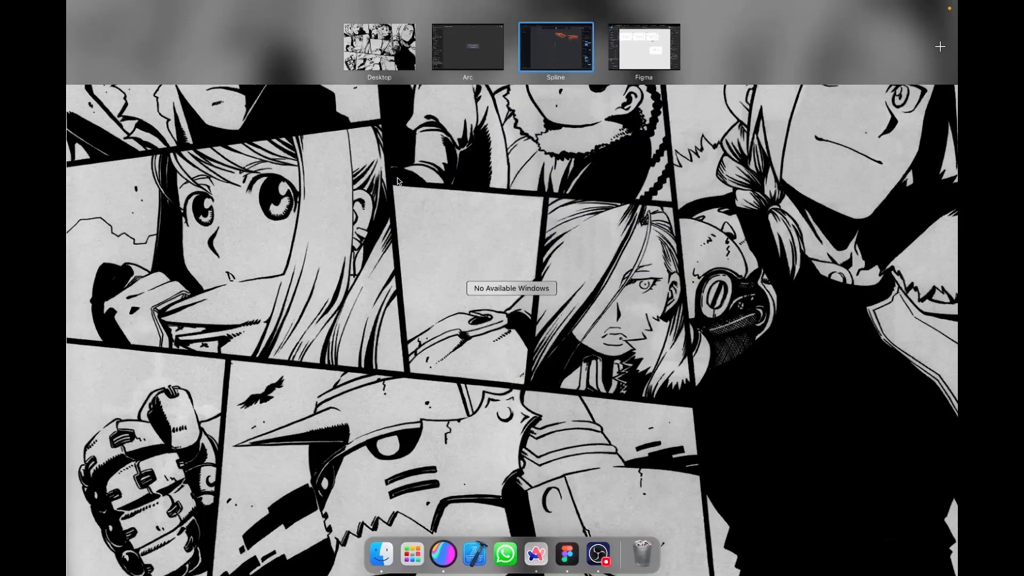
pyautogui.click(457, 66)
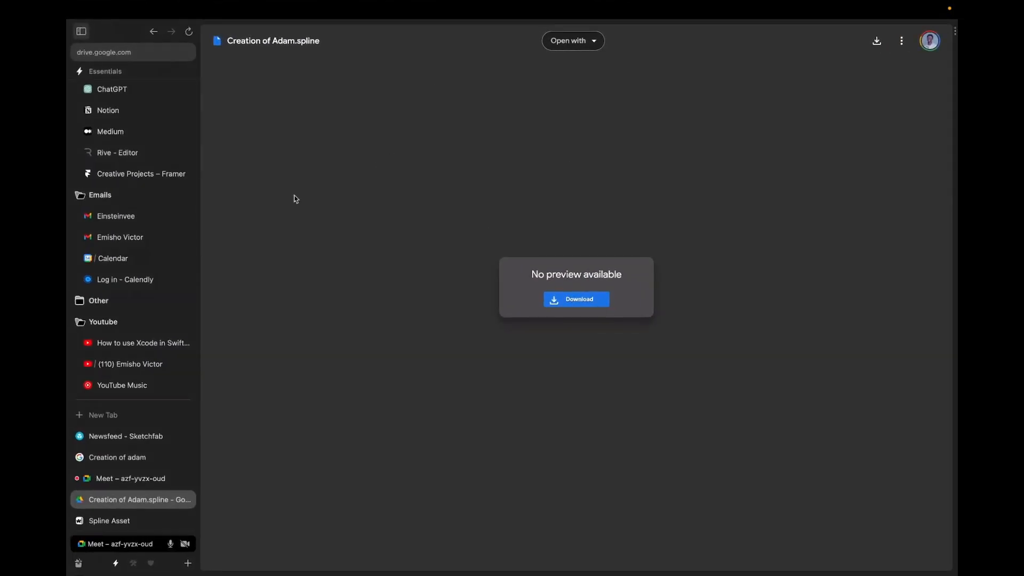
pyautogui.rightClick(102, 421)
pyautogui.hotkey('ctrl', 'Right')
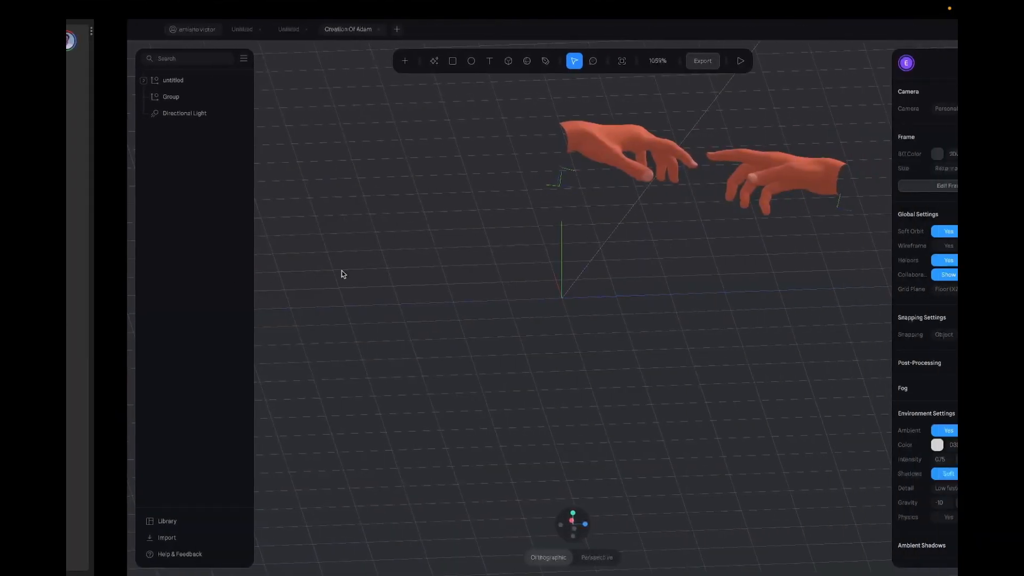
pyautogui.hscroll(1, 513, 150)
pyautogui.scroll(1, 513, 151)
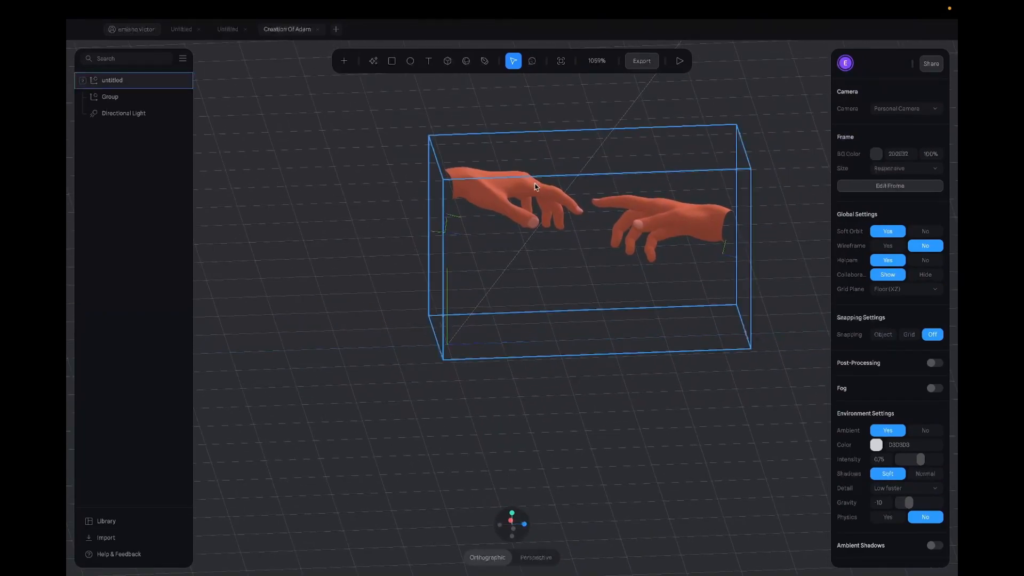
pyautogui.hotkey('ctrl', 'Left')
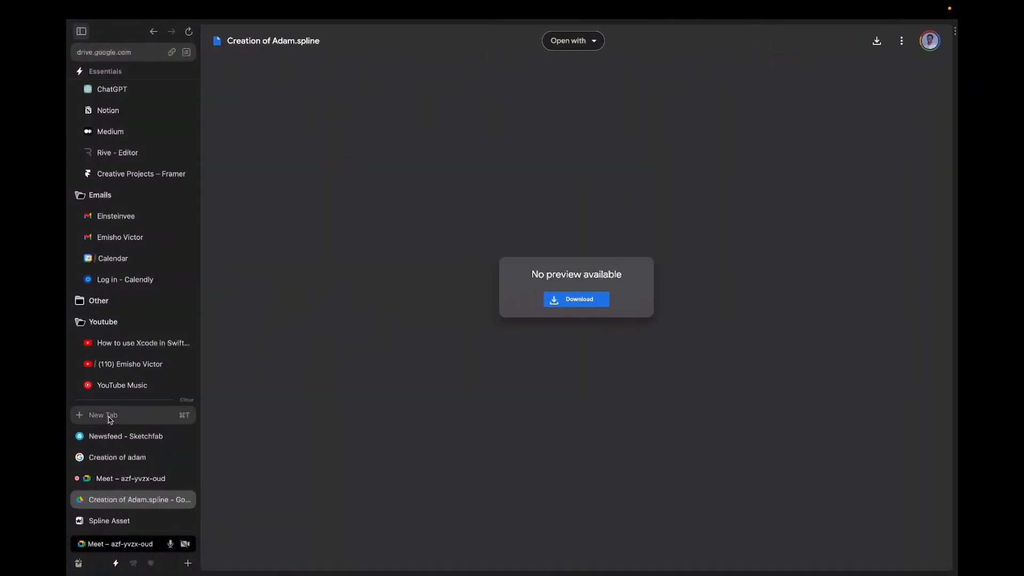
# Step: Start a new Arc tab, then switch to the 'Creation of adam' image results tab
pyautogui.click(108, 417)
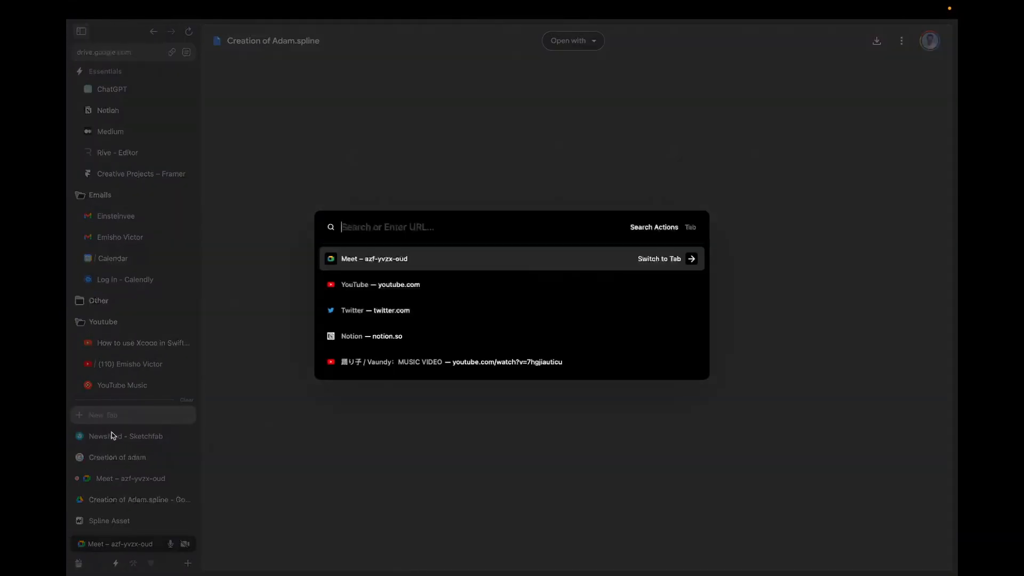
pyautogui.click(115, 457)
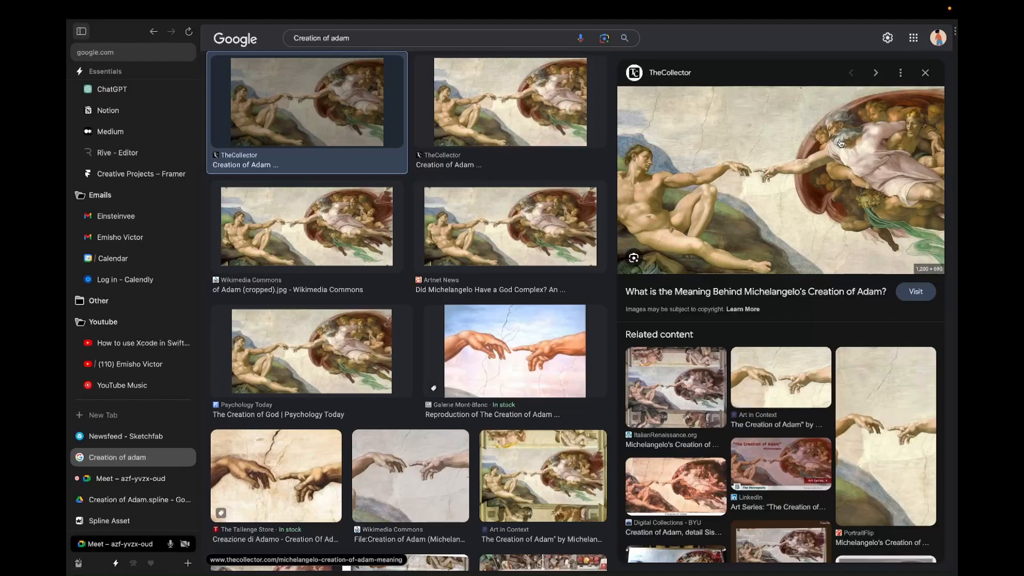
# Step: Back in Spline, select the hands and the Group layer, then reset the view to default framing
pyautogui.hotkey('ctrl', 'Right')
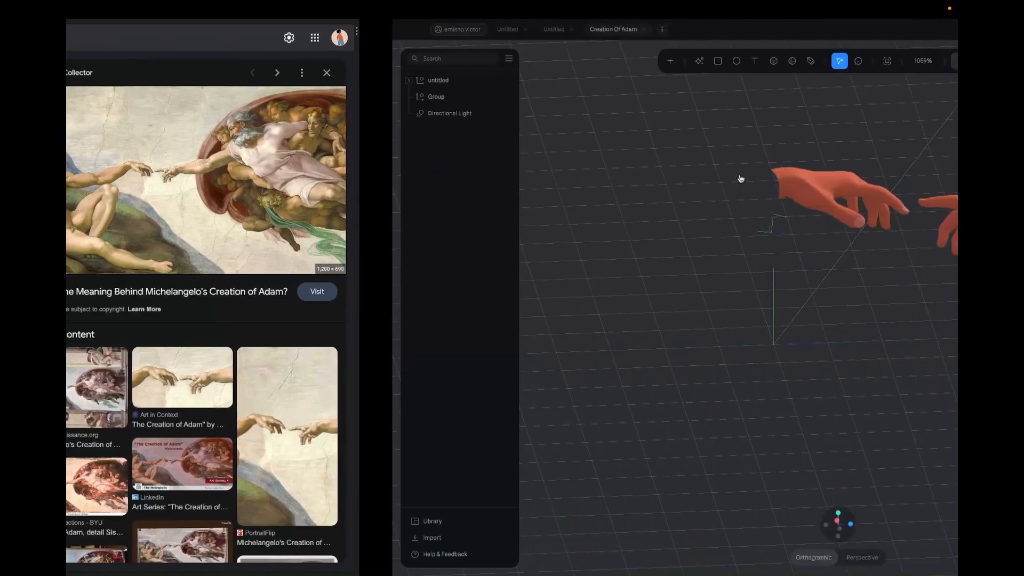
pyautogui.click(653, 214)
pyautogui.click(656, 222)
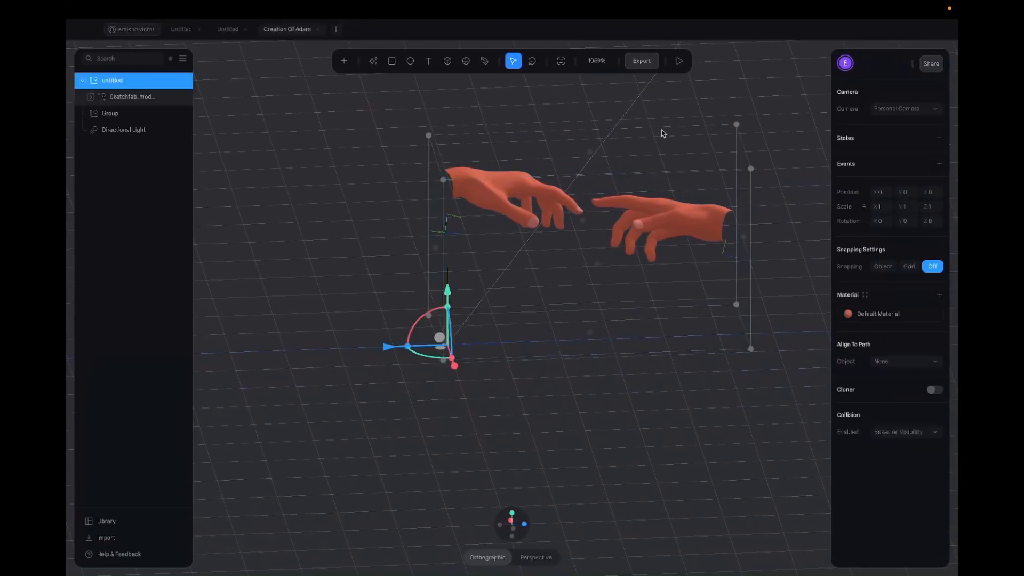
pyautogui.moveTo(661, 129); pyautogui.dragTo(629, 133, button='right')
pyautogui.click(723, 104)
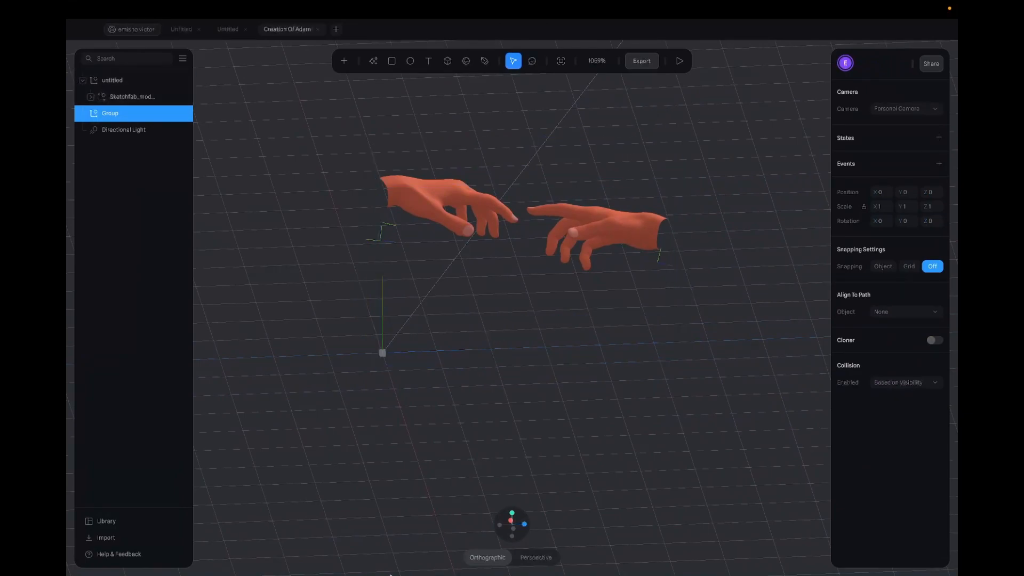
pyautogui.moveTo(539, 543)
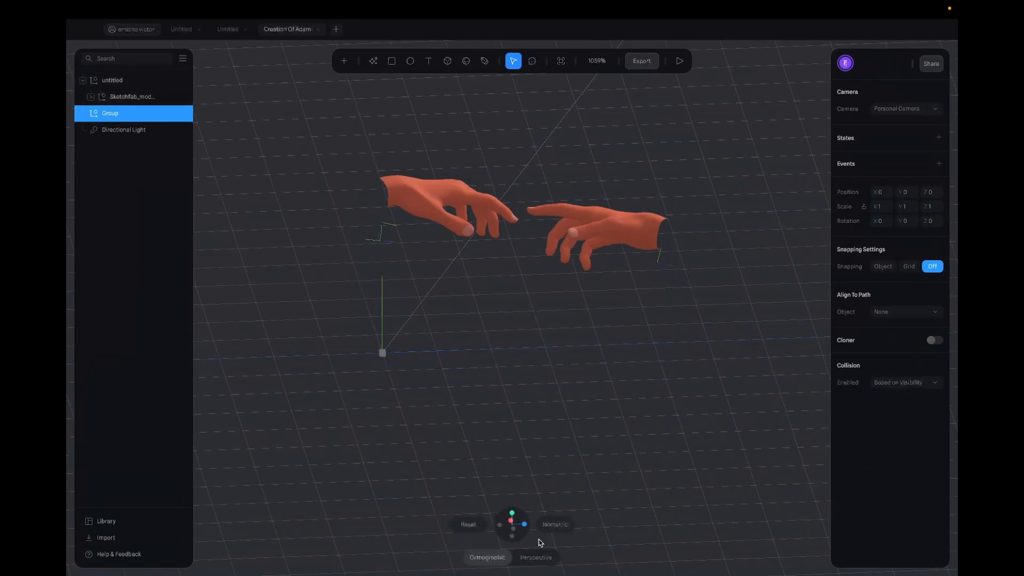
pyautogui.click(469, 524)
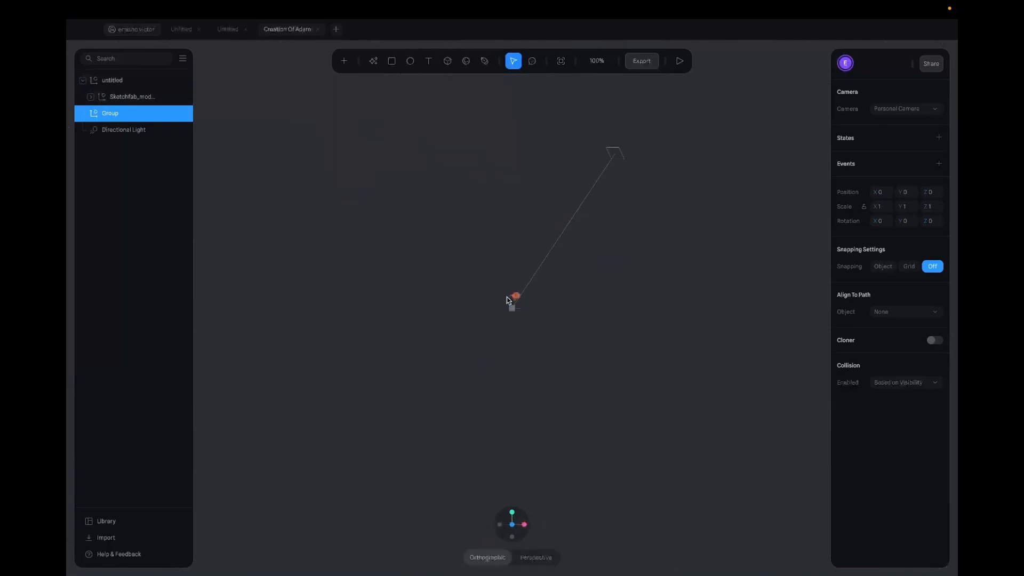
# Step: Zoom in, reset the view back to 100%, and select the hands model for transforming
pyautogui.moveTo(483, 531)
pyautogui.scroll(8, 523, 292)
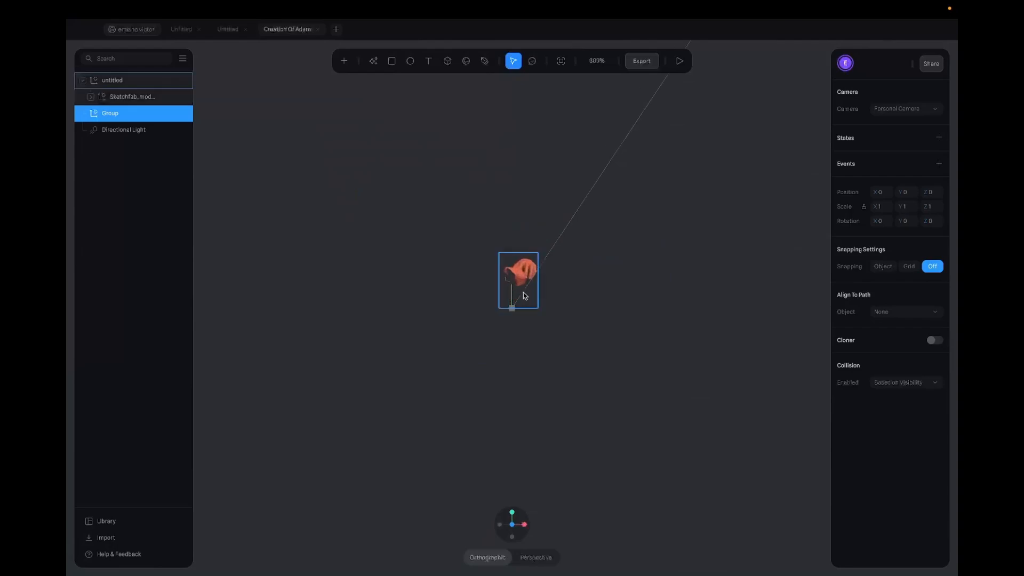
pyautogui.scroll(8, 523, 292)
pyautogui.scroll(2, 610, 142)
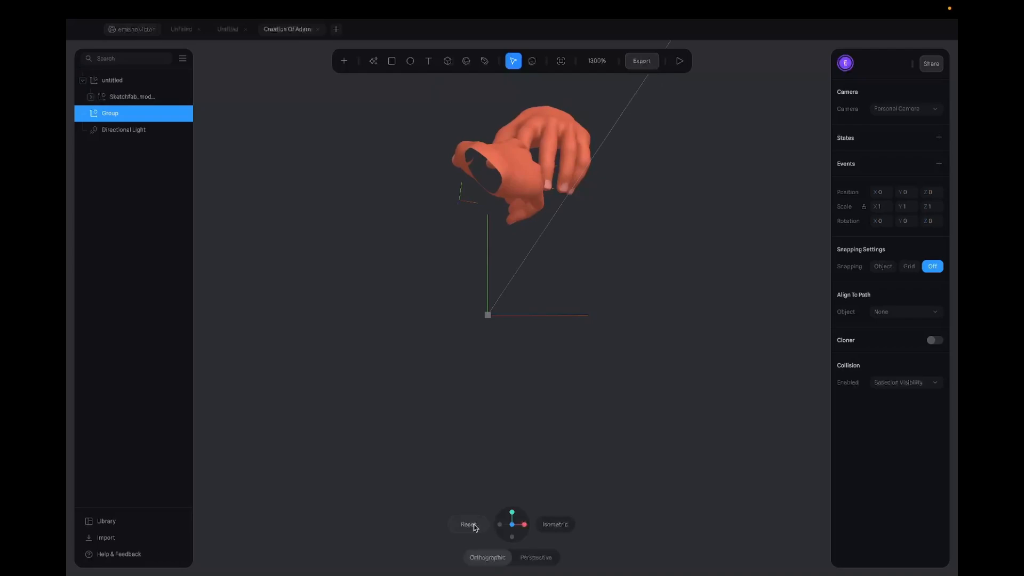
pyautogui.click(521, 476)
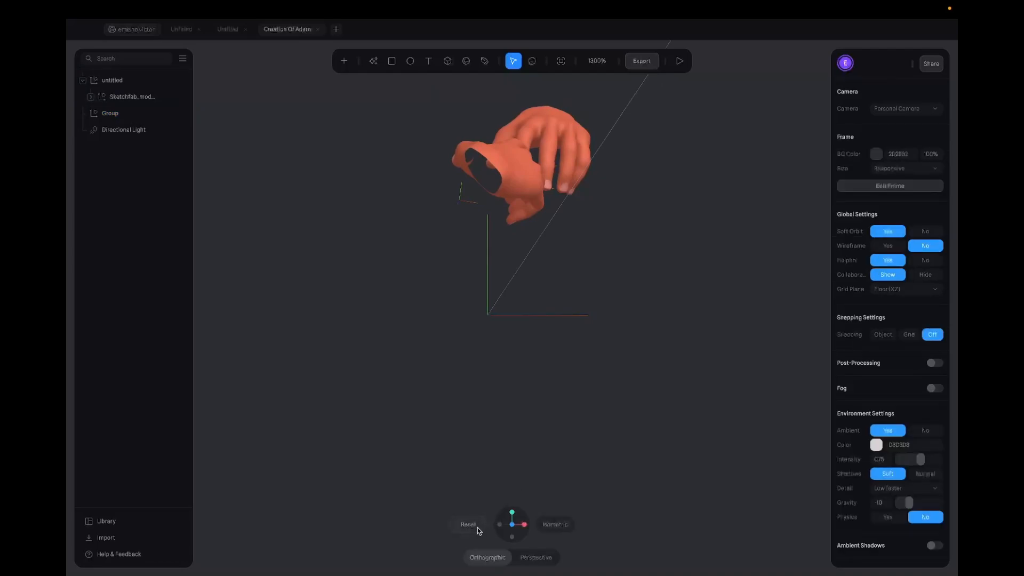
pyautogui.click(477, 530)
pyautogui.click(515, 297)
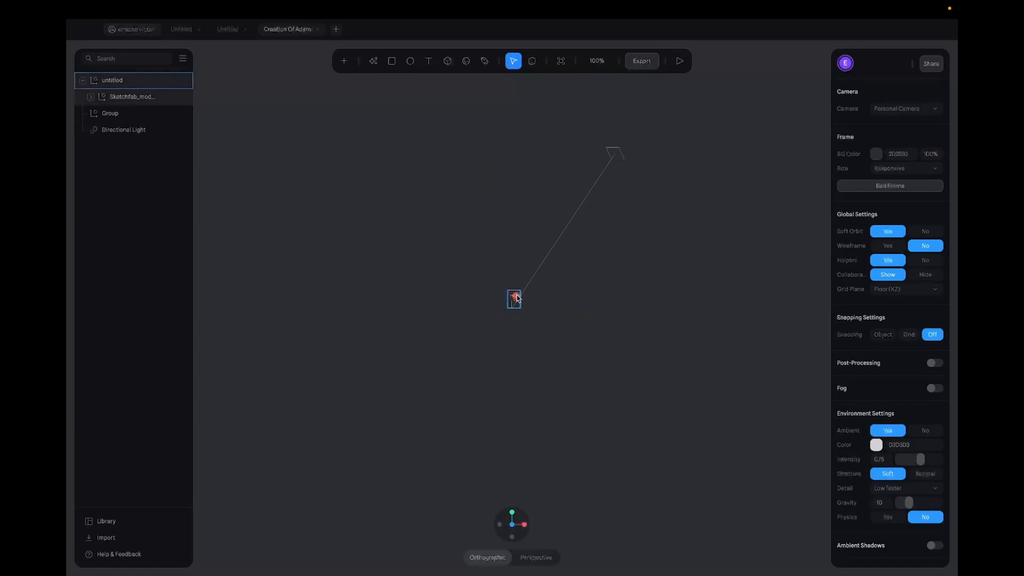
pyautogui.click(516, 298)
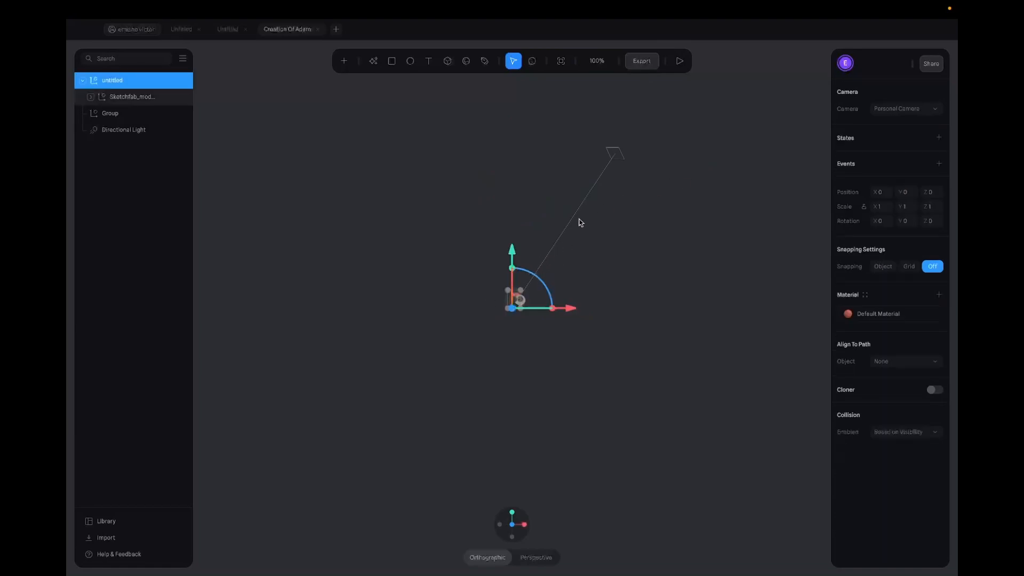
# Step: Reselect the hands model and set its scale to X 6, Y 5, Z 5
pyautogui.click(560, 241)
pyautogui.click(515, 297)
pyautogui.click(881, 206)
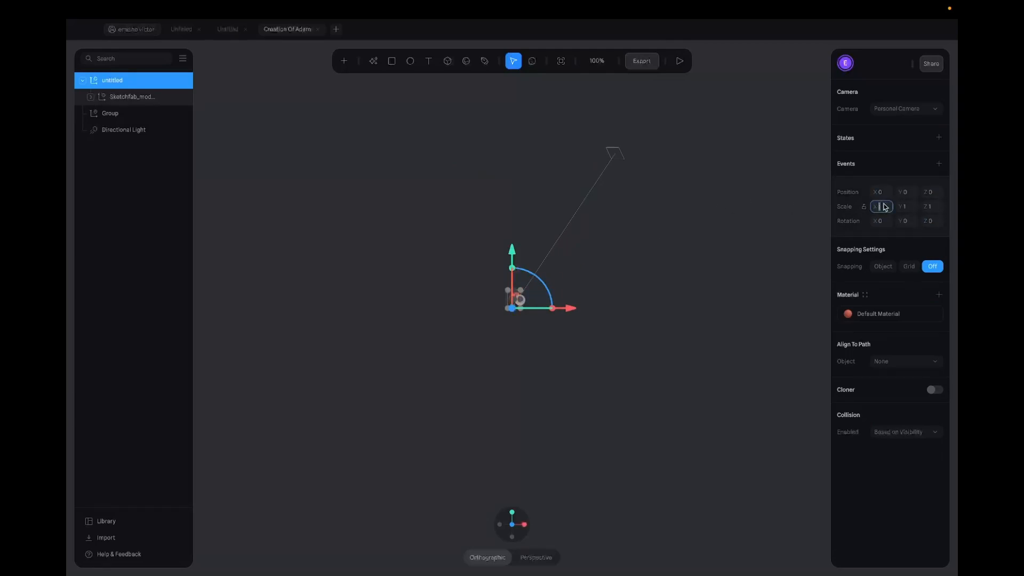
pyautogui.press('BackSpace')
pyautogui.write('6')
pyautogui.press('Return')
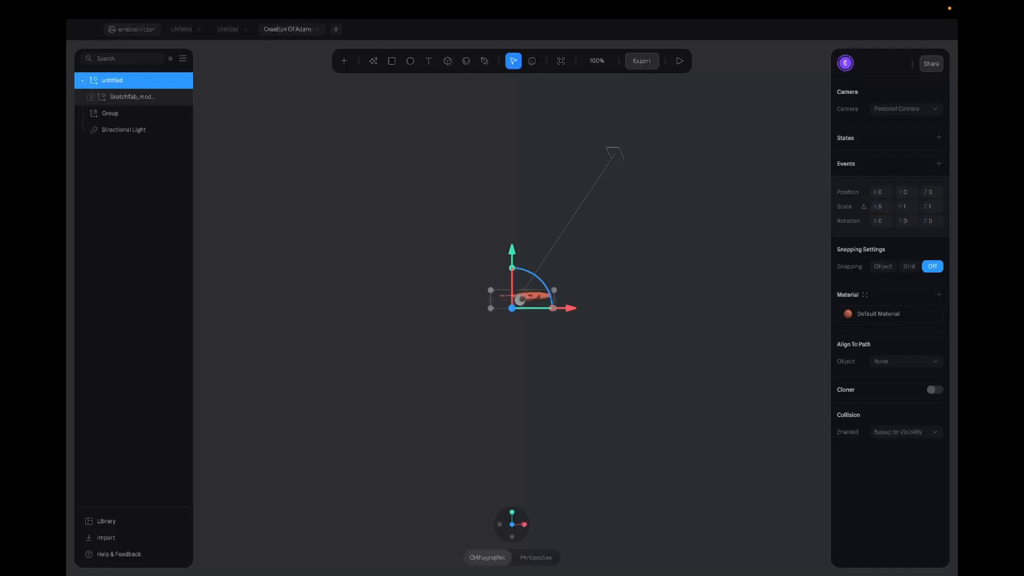
pyautogui.click(907, 206)
pyautogui.write('5')
pyautogui.click(931, 206)
pyautogui.write('5')
pyautogui.press('Return')
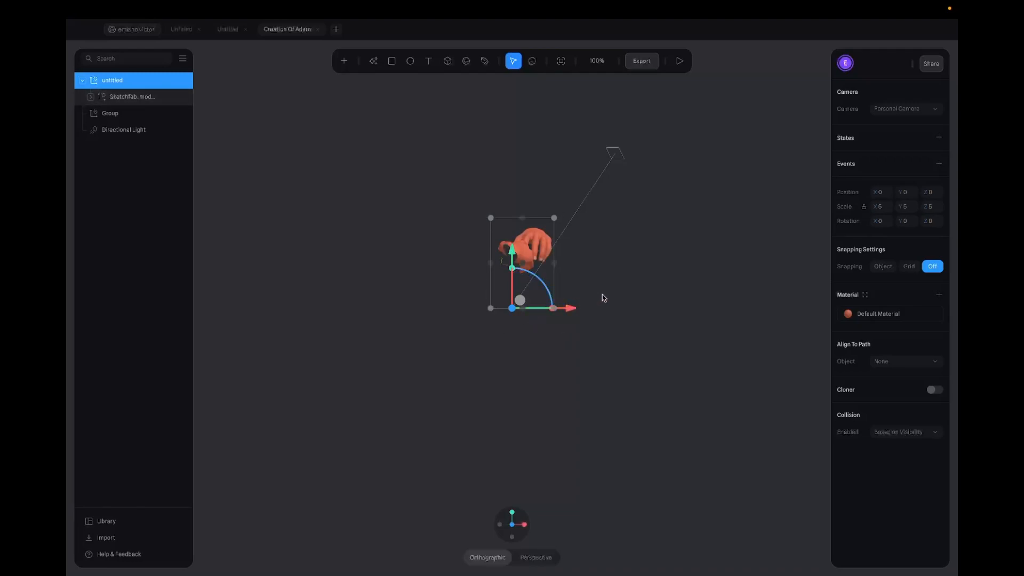
# Step: Rotate the hands model around its vertical axis, undoing a trial Y rotation of 10
pyautogui.moveTo(603, 293); pyautogui.dragTo(595, 297, button='middle')
pyautogui.keyDown('alt'); pyautogui.moveTo(599, 295); pyautogui.dragTo(583, 300); pyautogui.keyUp('alt')
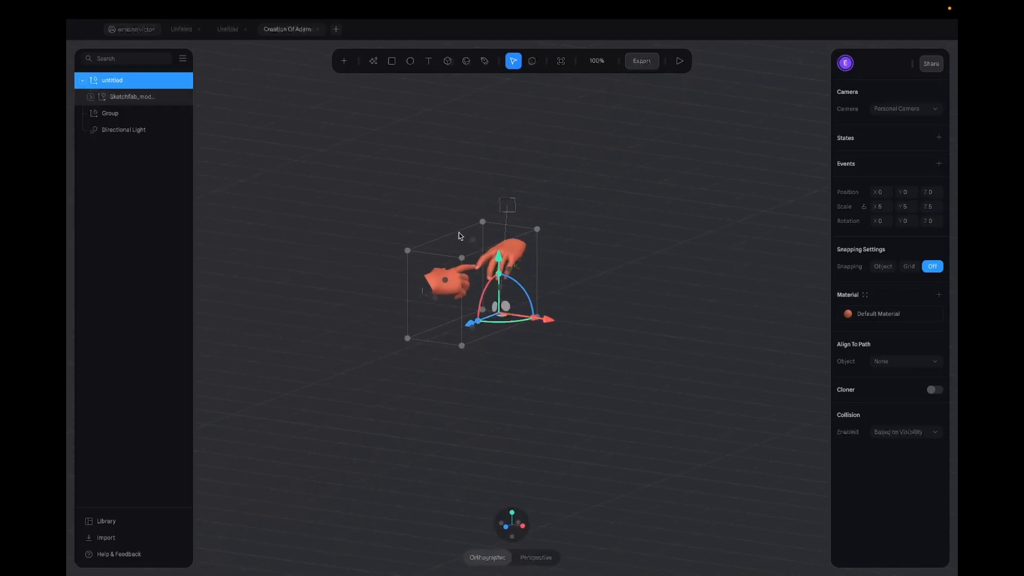
pyautogui.moveTo(514, 326); pyautogui.dragTo(475, 320)
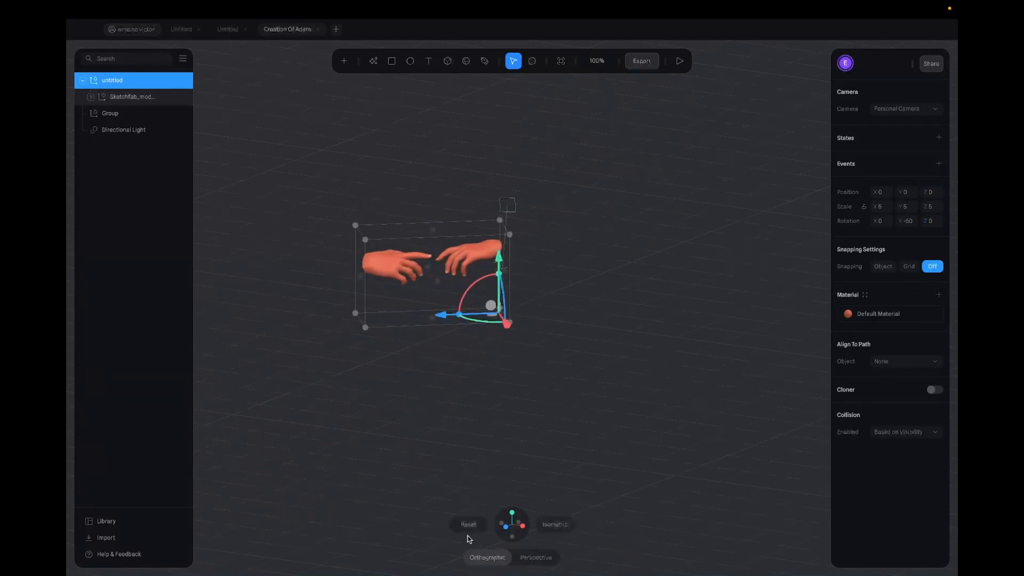
pyautogui.click(469, 525)
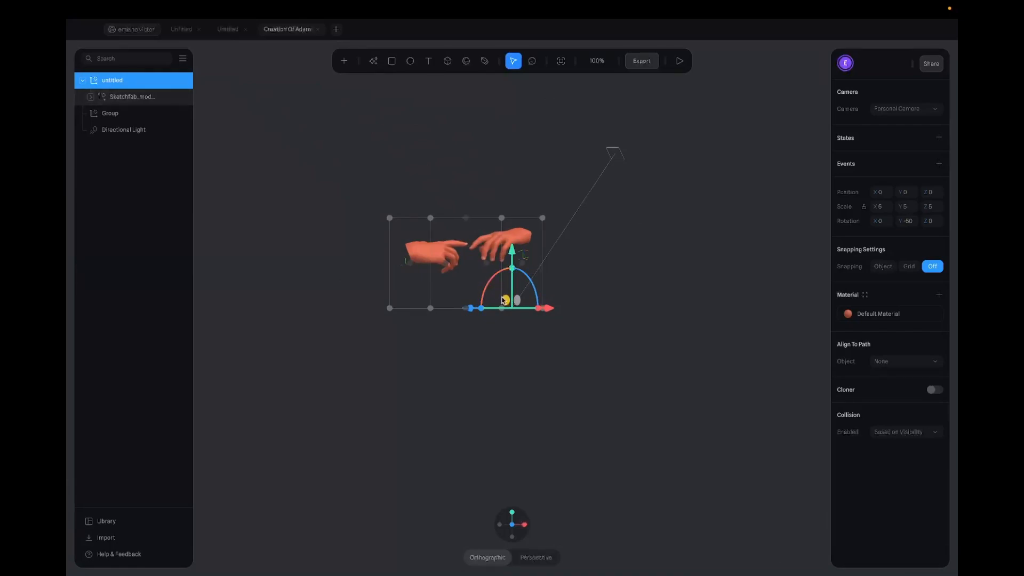
pyautogui.moveTo(483, 284); pyautogui.dragTo(575, 304)
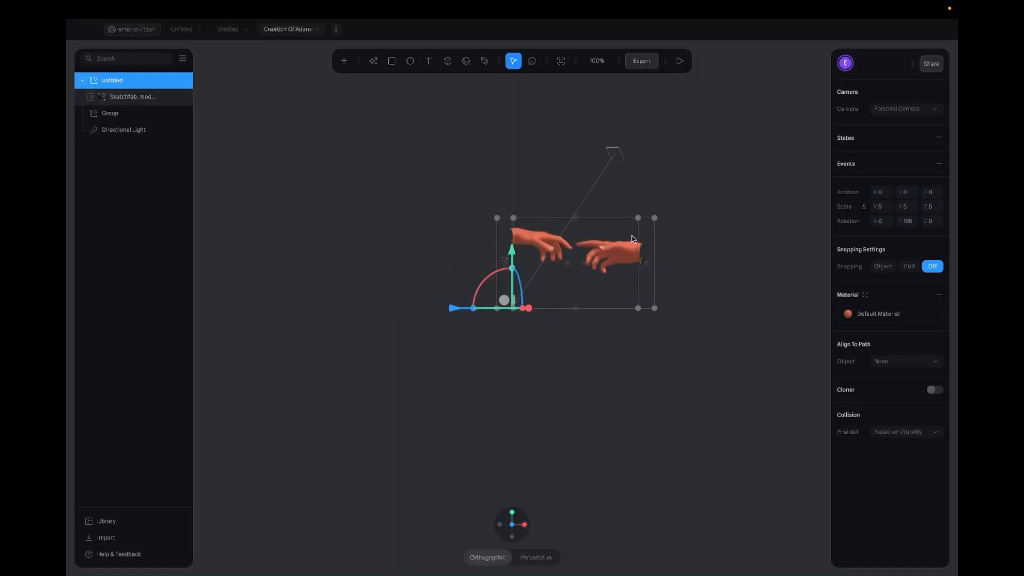
pyautogui.click(911, 228)
pyautogui.write('10')
pyautogui.press('Return')
pyautogui.click(911, 227)
pyautogui.press('super+z')
# Step: Reselect the hands model and drag it to the left
pyautogui.click(740, 231)
pyautogui.click(612, 263)
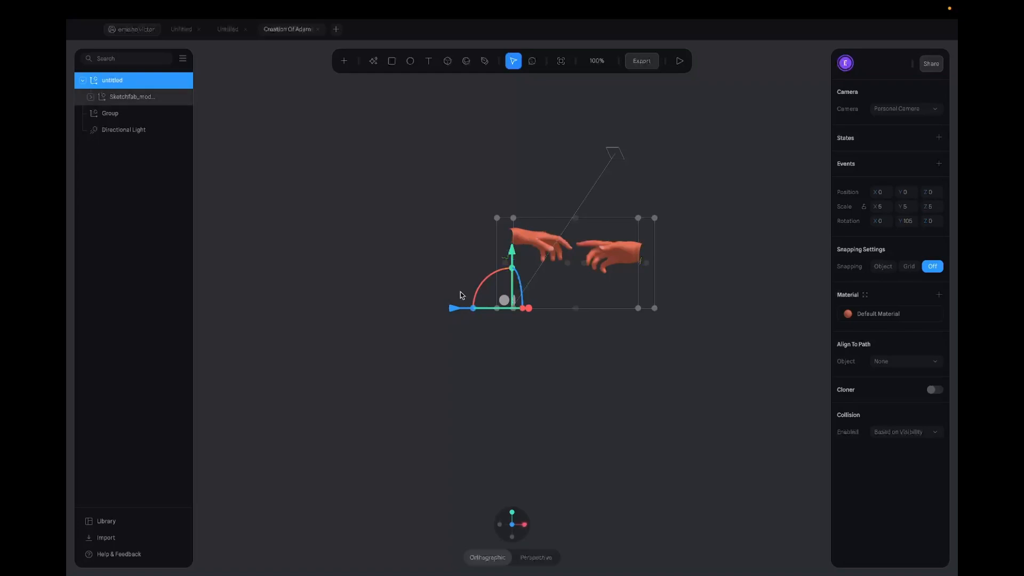
pyautogui.moveTo(463, 312); pyautogui.dragTo(409, 318)
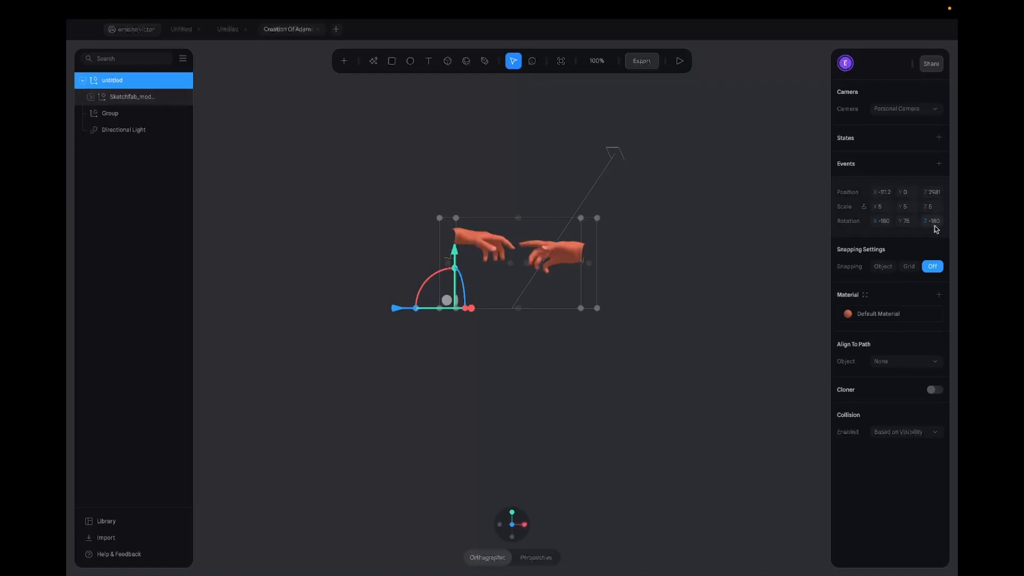
# Step: Set the hands model's scale to 10 on X, Y and Z
pyautogui.click(883, 206)
pyautogui.write('10')
pyautogui.press('Return')
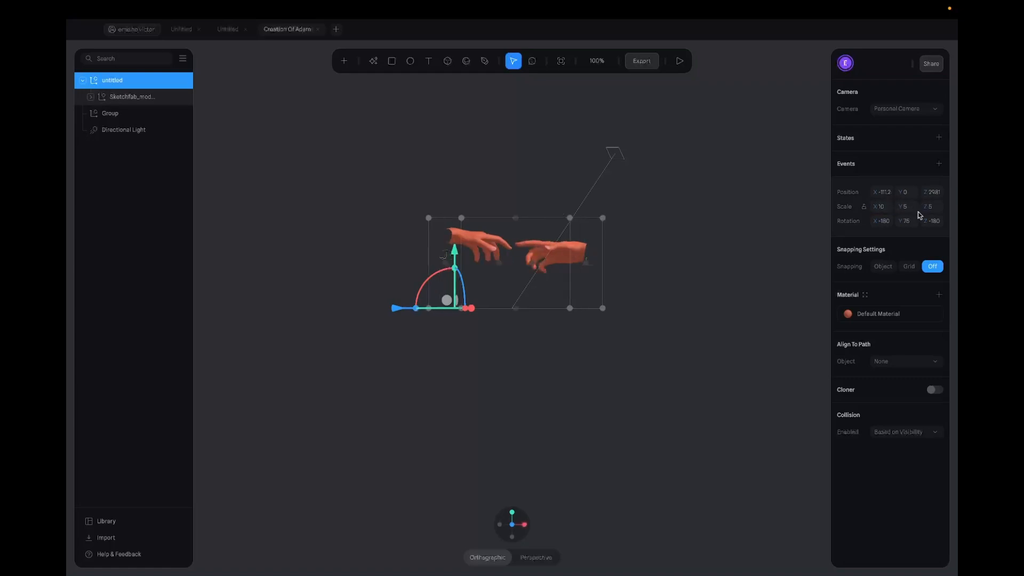
pyautogui.click(908, 207)
pyautogui.write('10')
pyautogui.press('Return')
pyautogui.click(932, 207)
pyautogui.write('1')
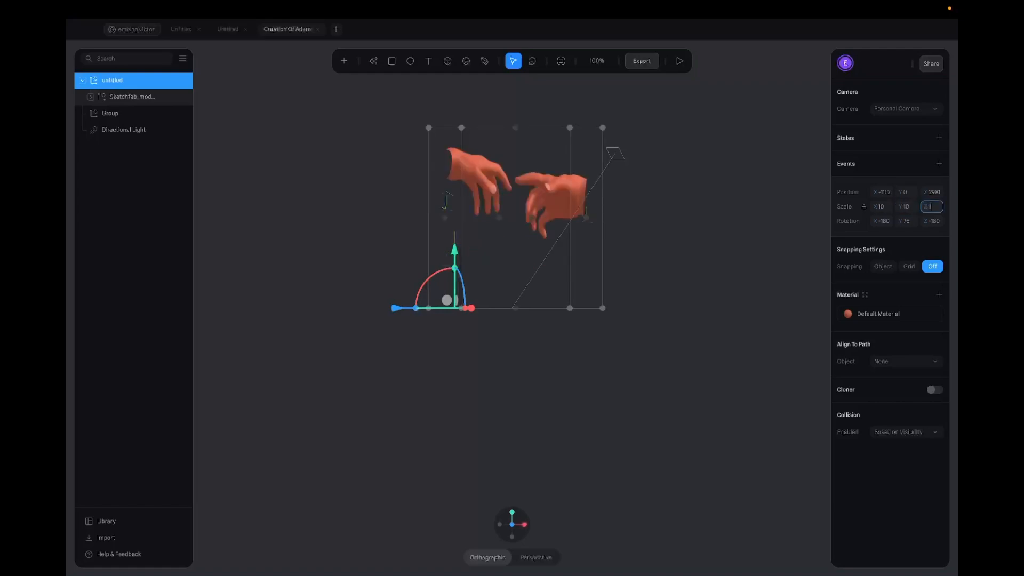
pyautogui.write('0')
pyautogui.press('Return')
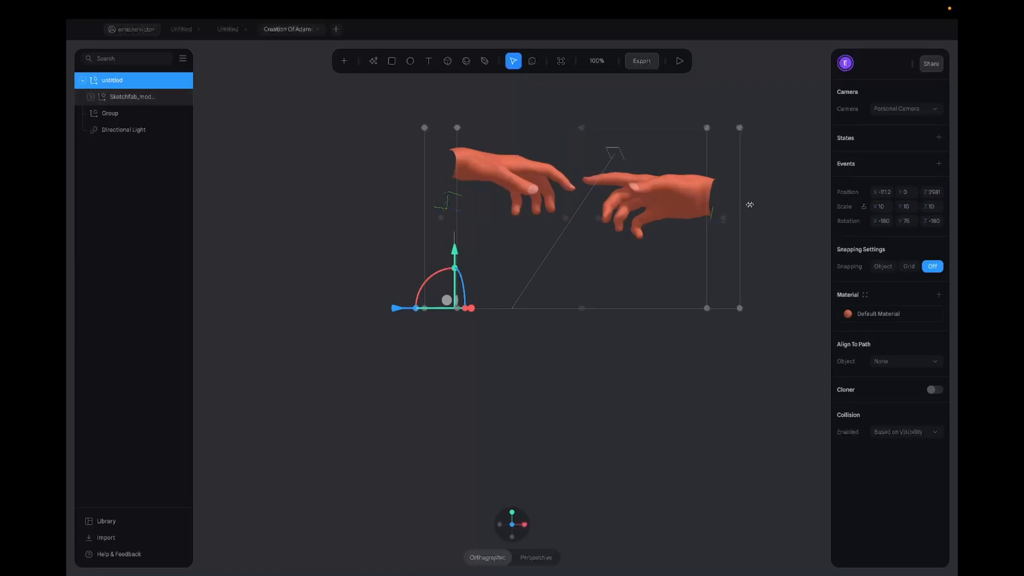
# Step: Increase the scale to 20 on all axes and drag the model back into view
pyautogui.click(883, 206)
pyautogui.write('20')
pyautogui.press('Return')
pyautogui.click(909, 206)
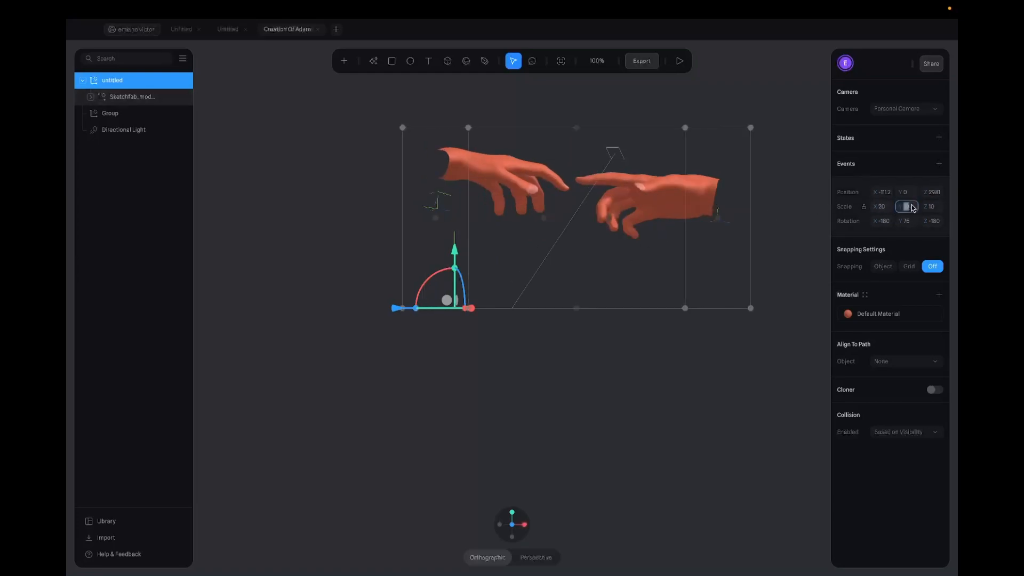
pyautogui.write('20')
pyautogui.press('Return')
pyautogui.click(931, 206)
pyautogui.write('20')
pyautogui.press('Return')
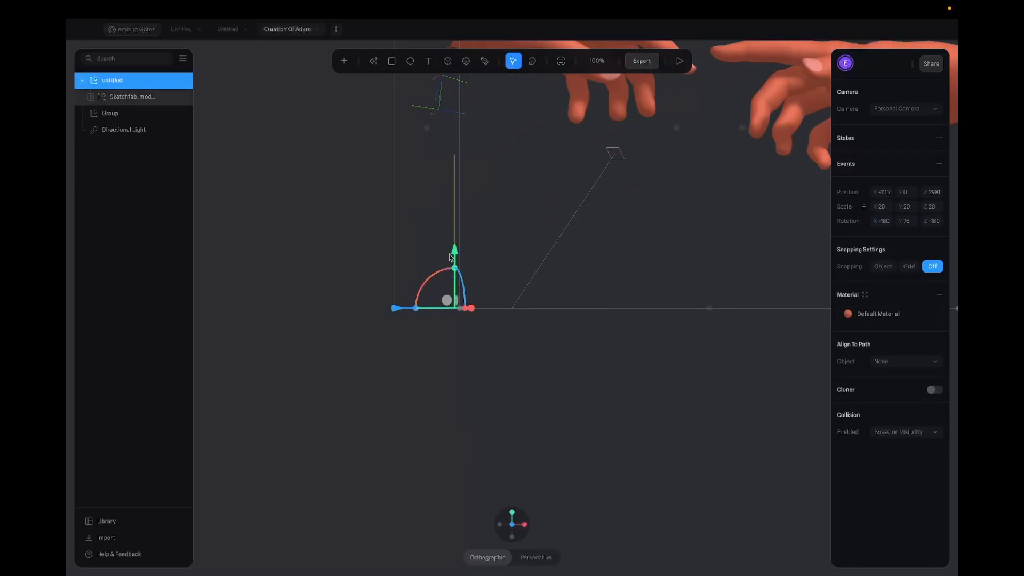
pyautogui.moveTo(452, 300); pyautogui.dragTo(265, 474)
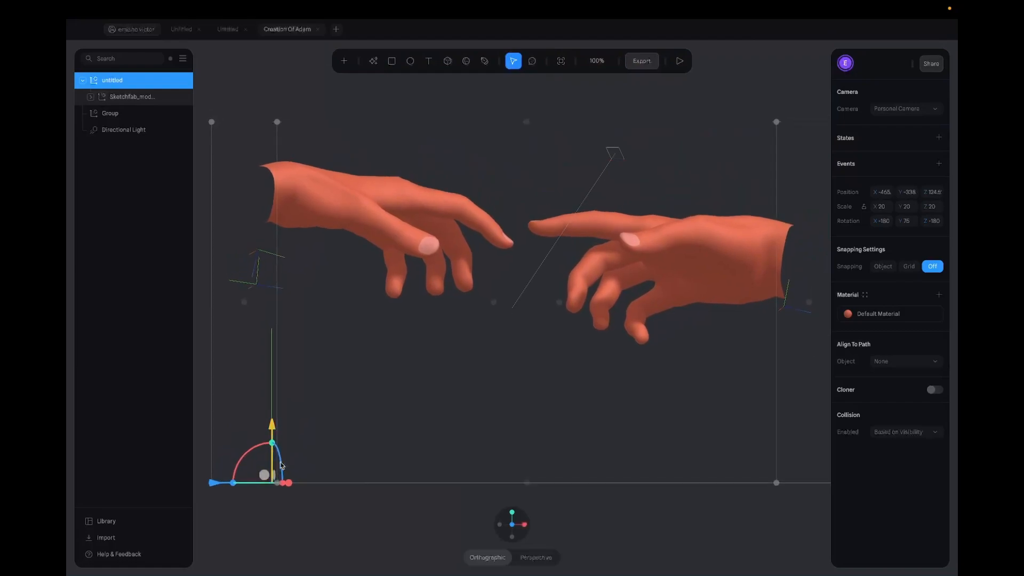
# Step: Preview the scene in play mode, then switch to the Untitled tab and back to Creation Of Adam
pyautogui.click(678, 62)
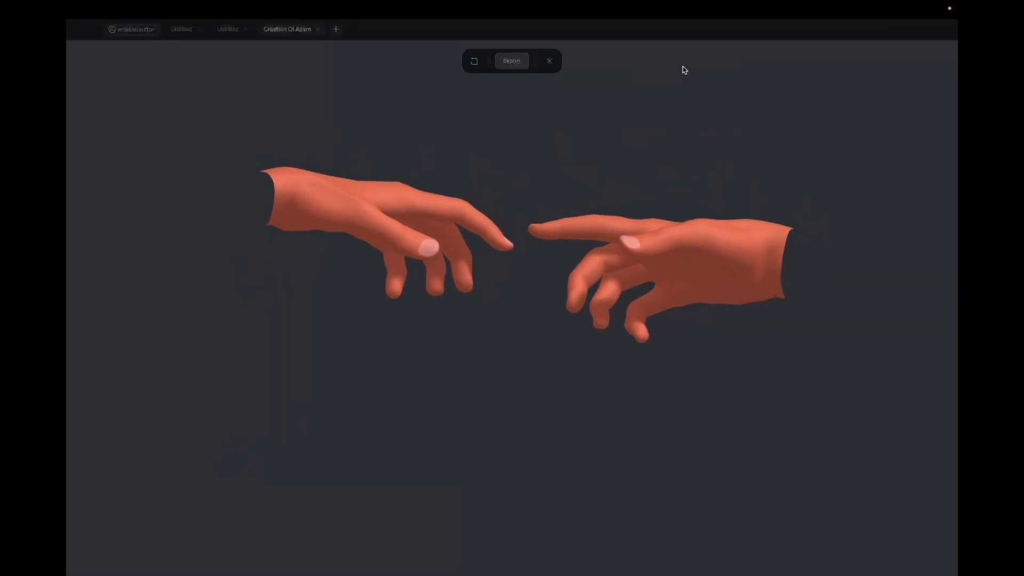
pyautogui.click(553, 59)
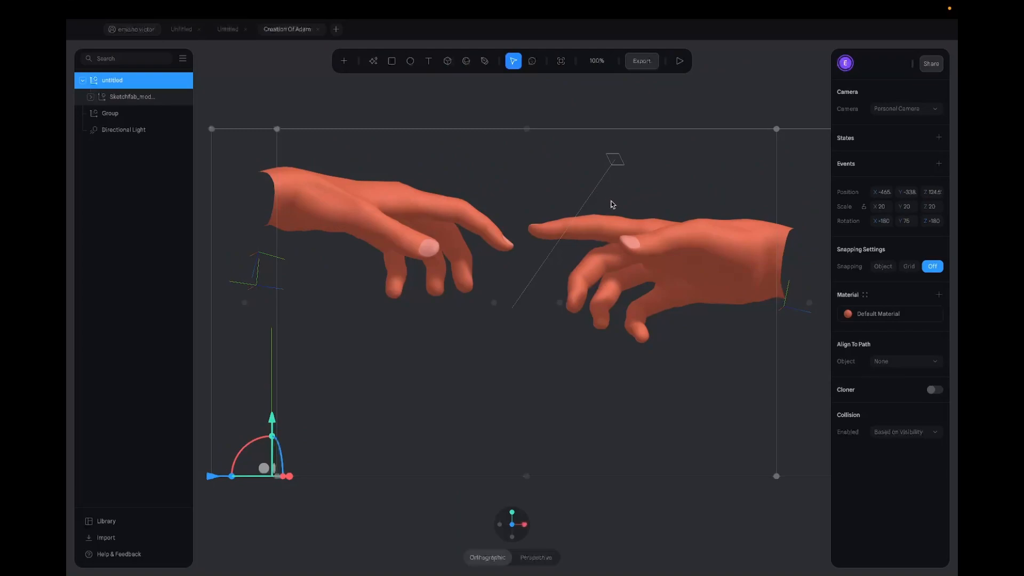
pyautogui.click(227, 30)
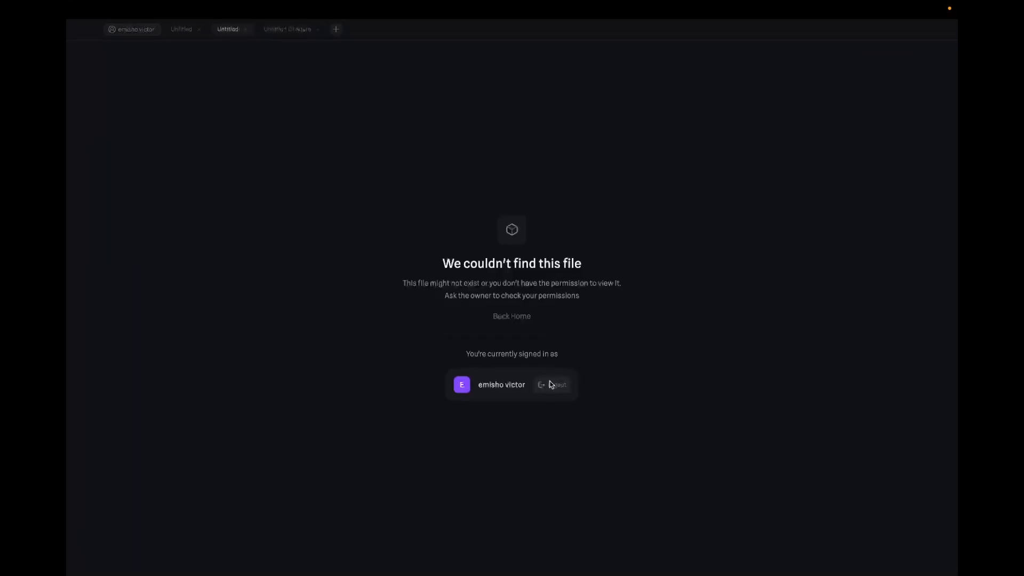
pyautogui.click(291, 31)
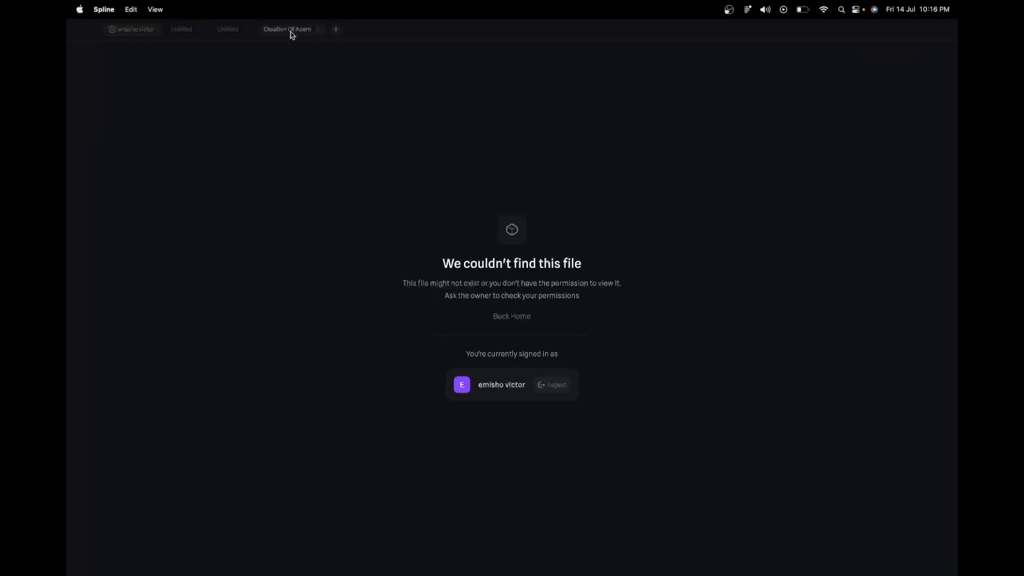
# Step: Admit the waiting participant into the Google Meet call, then return to Spline
pyautogui.press('super+Tab')
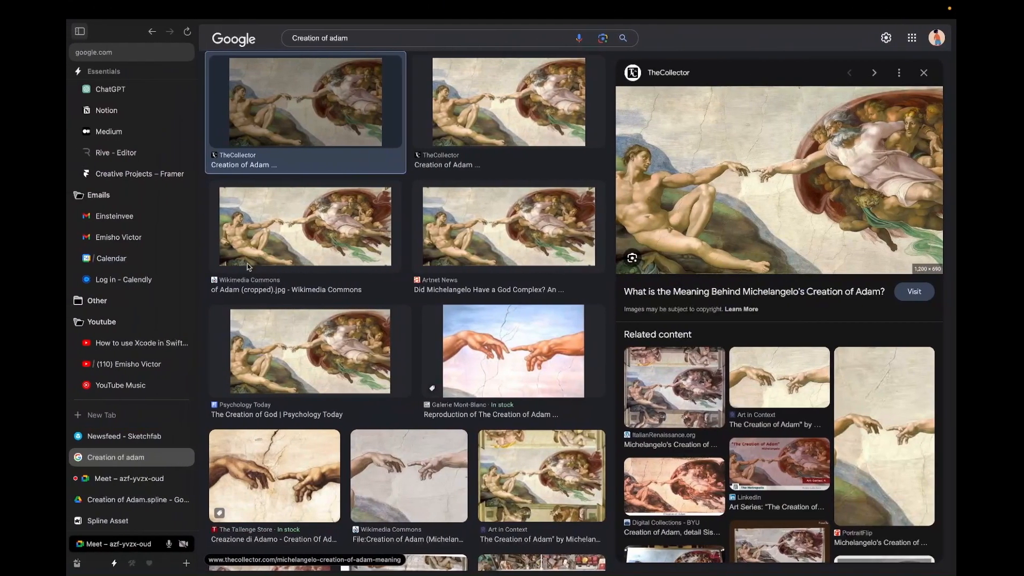
pyautogui.click(138, 478)
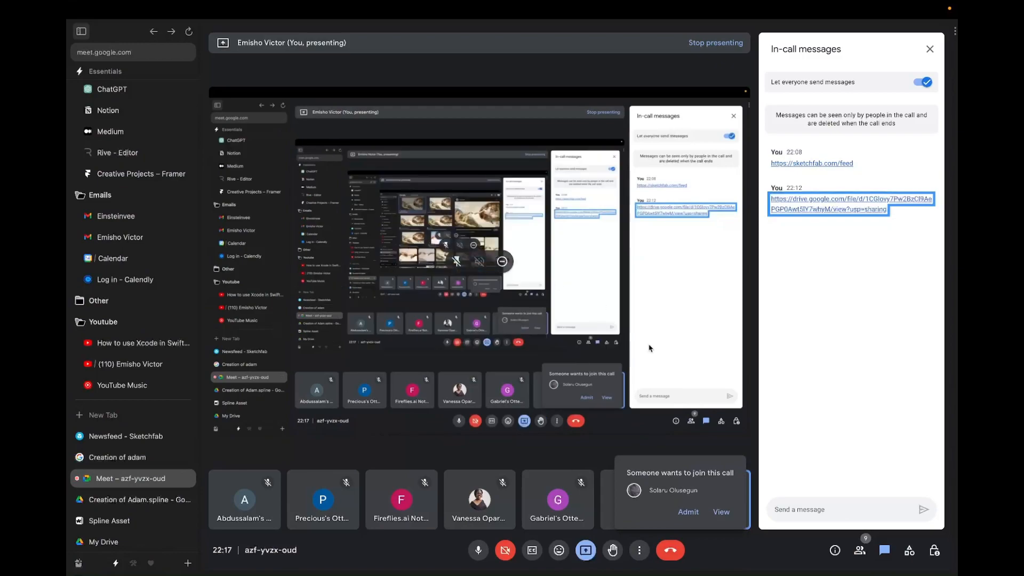
pyautogui.click(688, 512)
pyautogui.press('super+Tab')
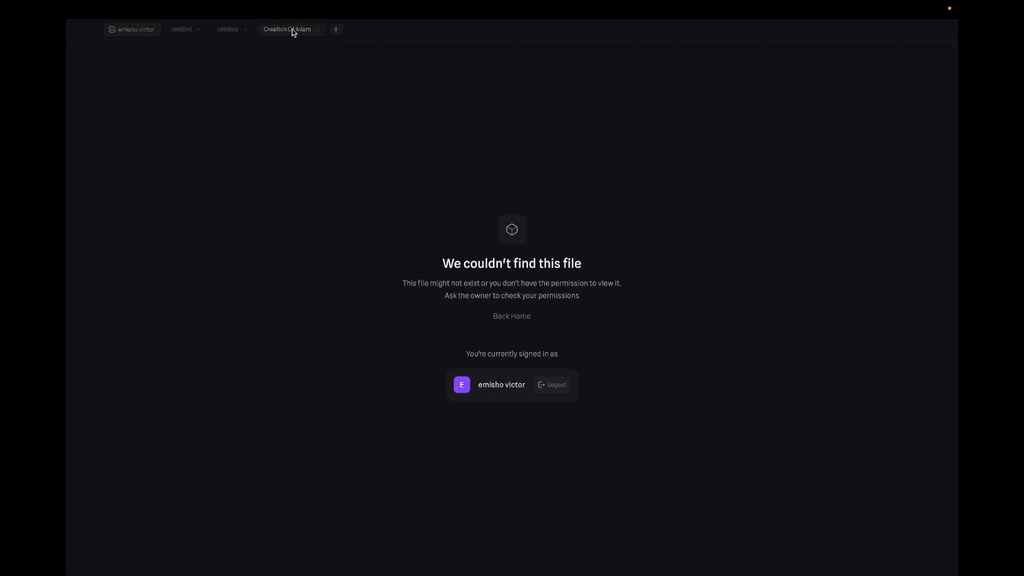
# Step: Go to the Spline home dashboard and open Creation Of Adam from Recents
pyautogui.click(225, 31)
pyautogui.click(144, 30)
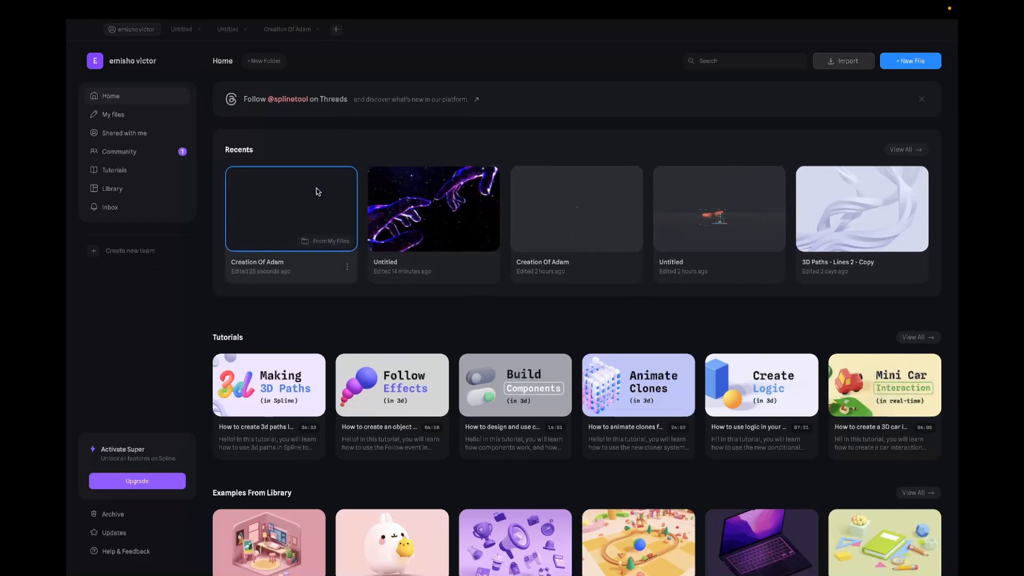
pyautogui.click(322, 191)
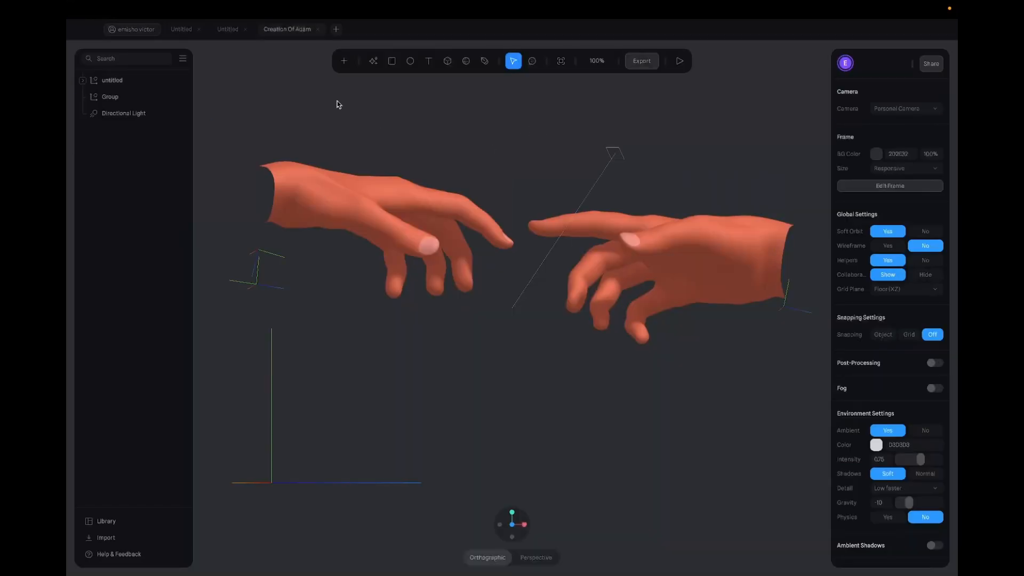
# Step: Select the hands group, nudge it down, and set its scale to 25 on X, Y and Z
pyautogui.click(520, 269)
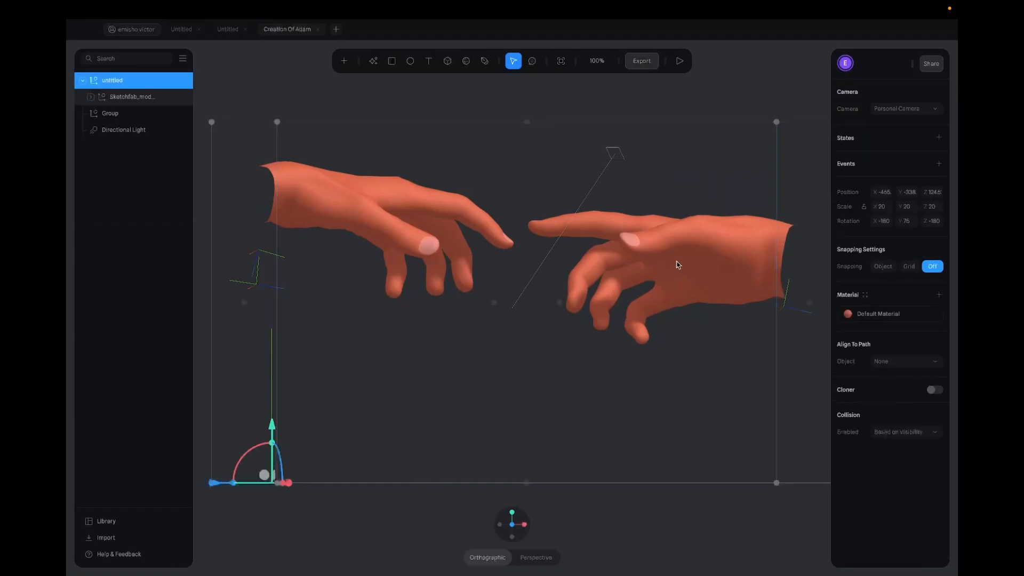
pyautogui.moveTo(677, 265); pyautogui.dragTo(675, 288)
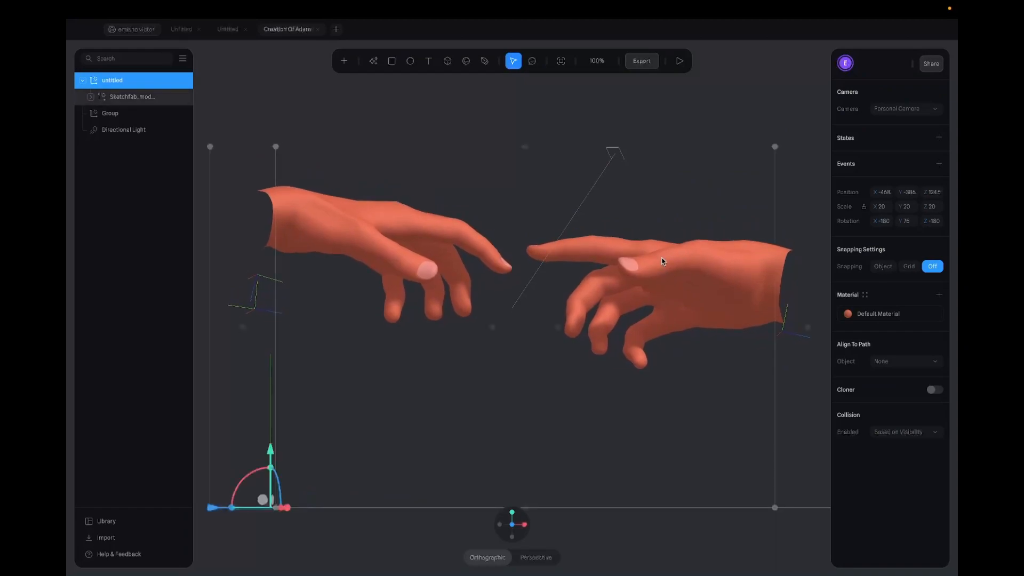
pyautogui.click(885, 207)
pyautogui.write('35')
pyautogui.click(907, 207)
pyautogui.write('63')
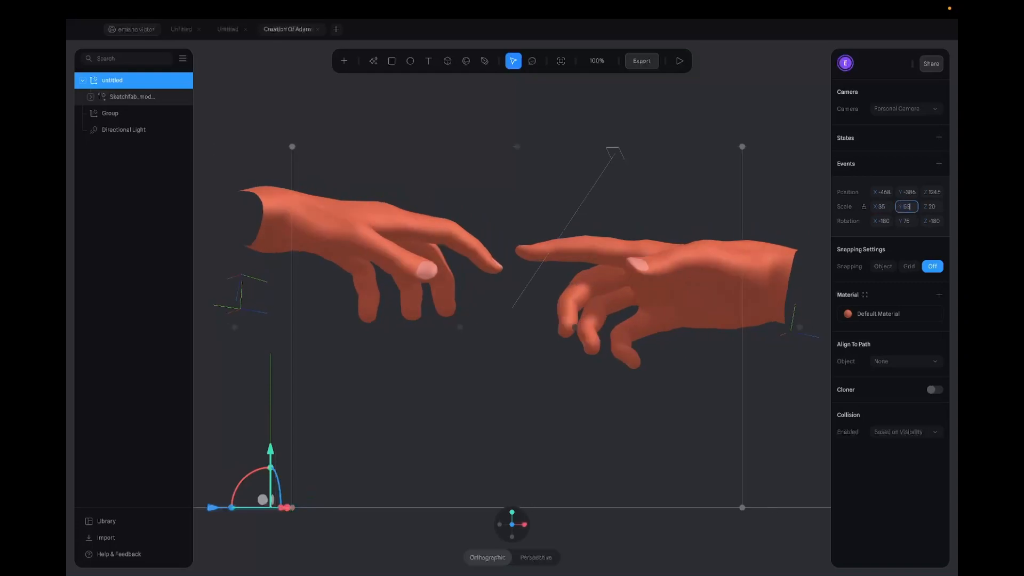
pyautogui.press('BackSpace')
pyautogui.press('BackSpace')
pyautogui.write('8')
pyautogui.click(883, 207)
pyautogui.write('25')
pyautogui.click(909, 208)
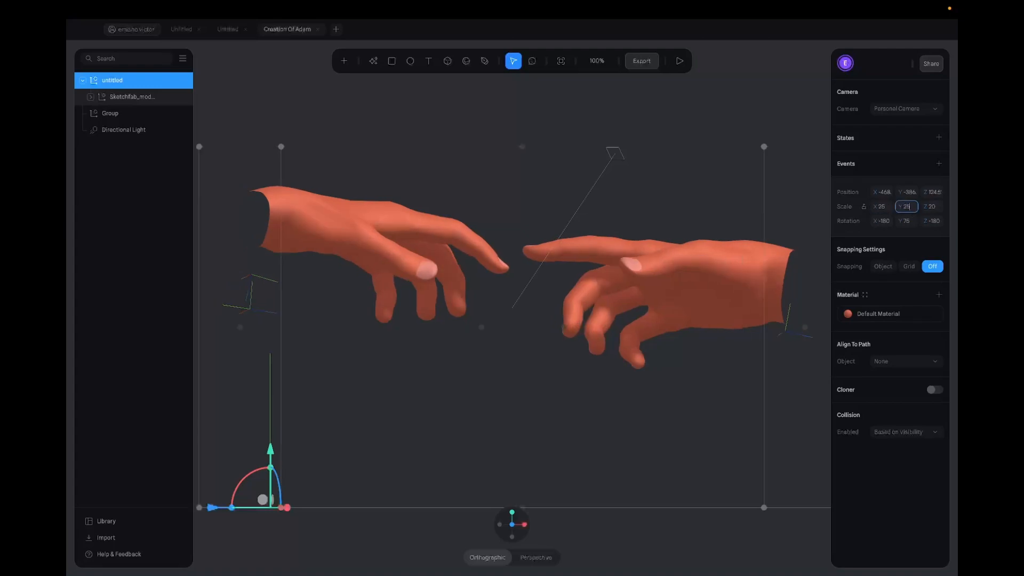
pyautogui.click(938, 213)
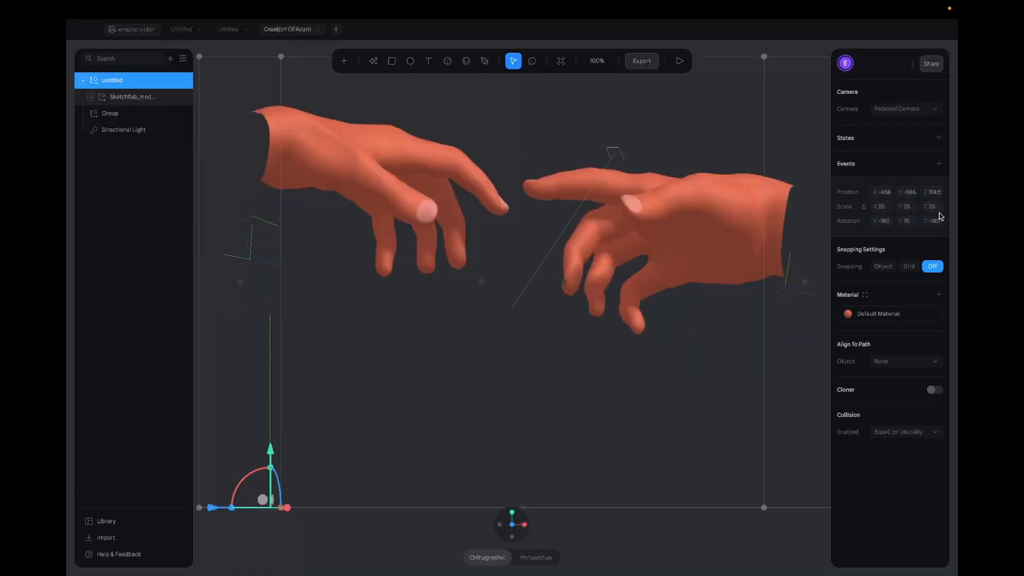
pyautogui.click(933, 207)
pyautogui.write('25')
pyautogui.press('Return')
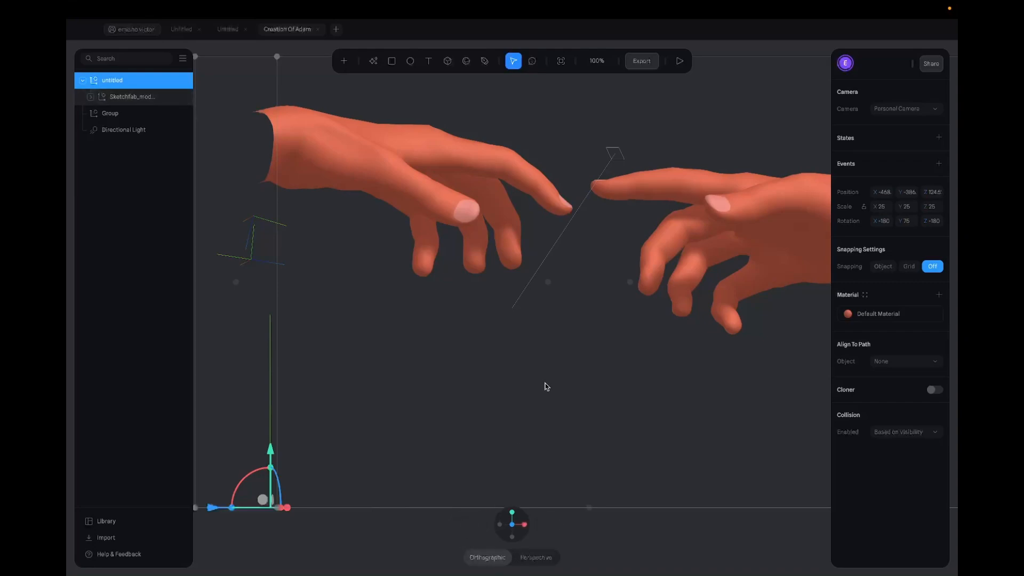
# Step: Reset the view to show both hands and drag the model down-left toward the centre
pyautogui.scroll(6, 546, 235)
pyautogui.scroll(-2, 544, 232)
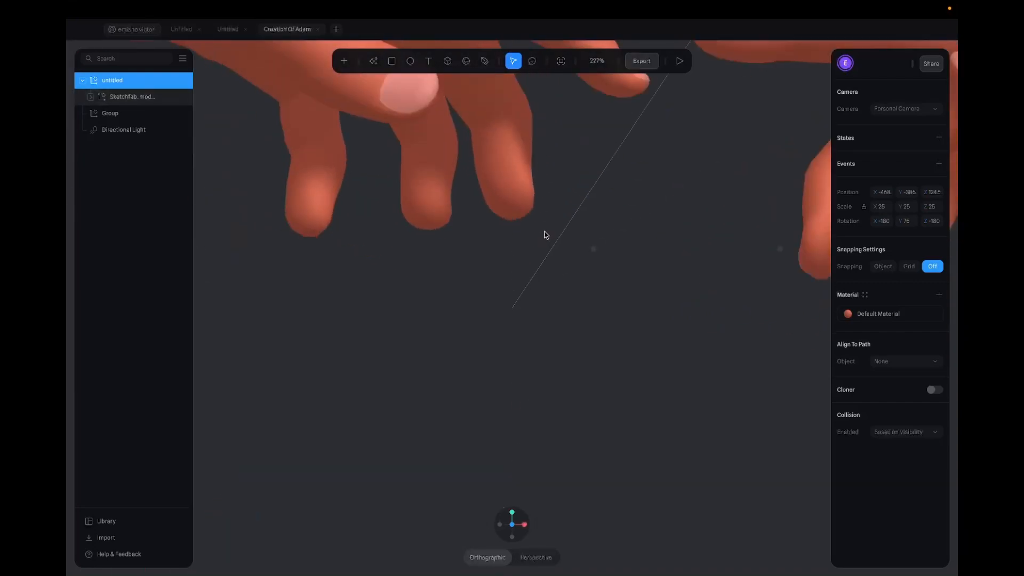
pyautogui.click(468, 520)
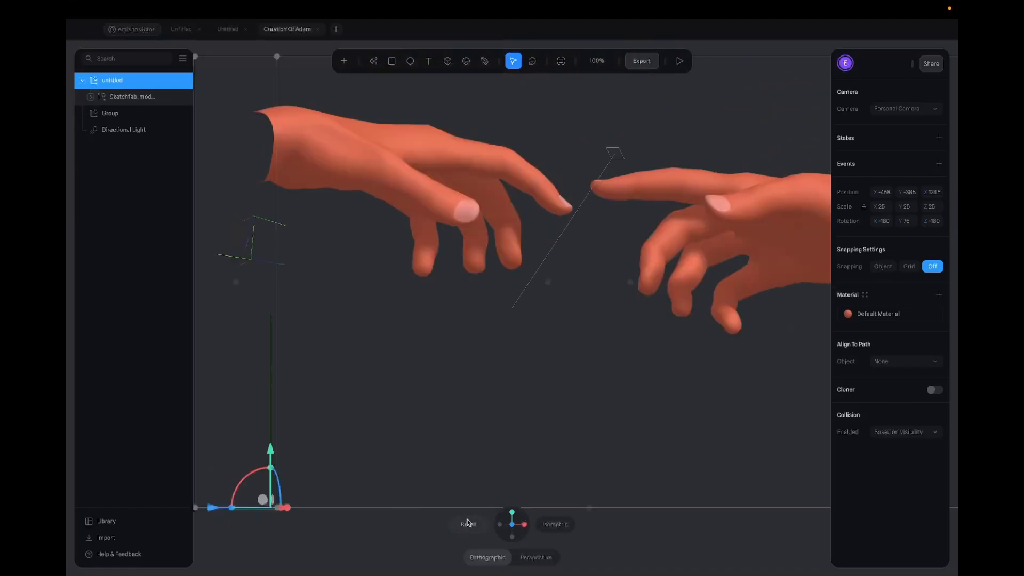
pyautogui.scroll(6, 533, 408)
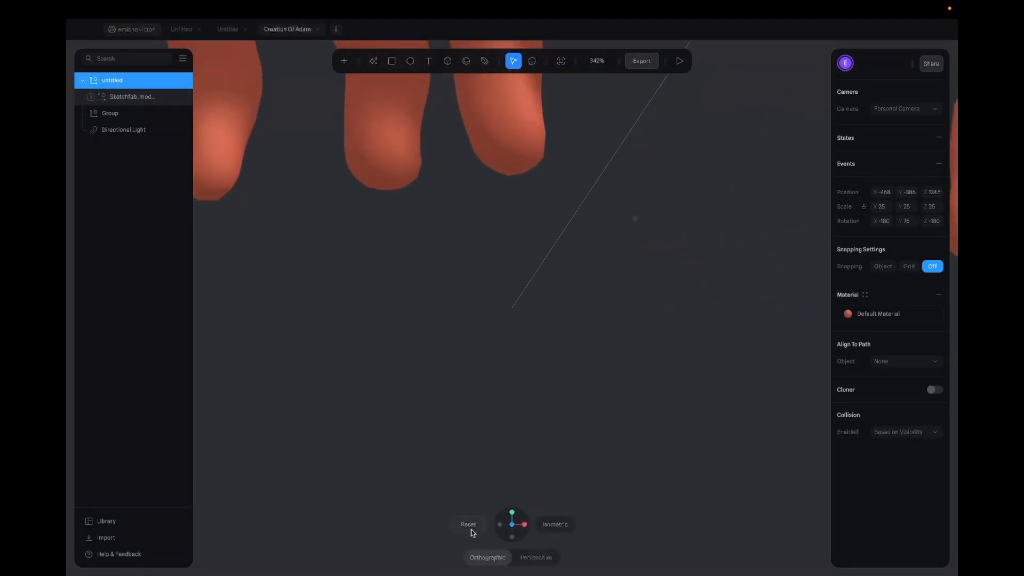
pyautogui.click(469, 526)
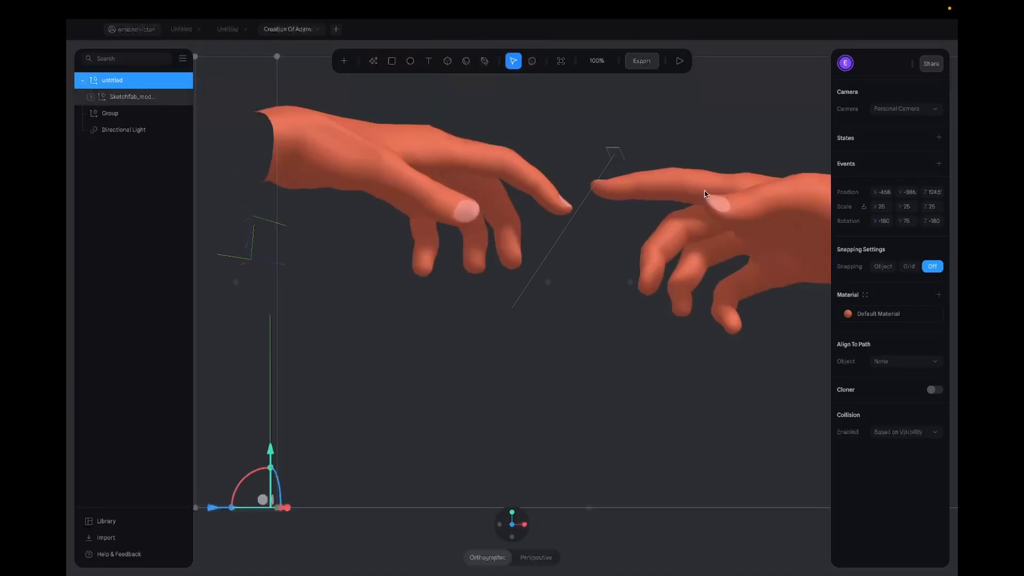
pyautogui.moveTo(707, 194); pyautogui.dragTo(628, 275)
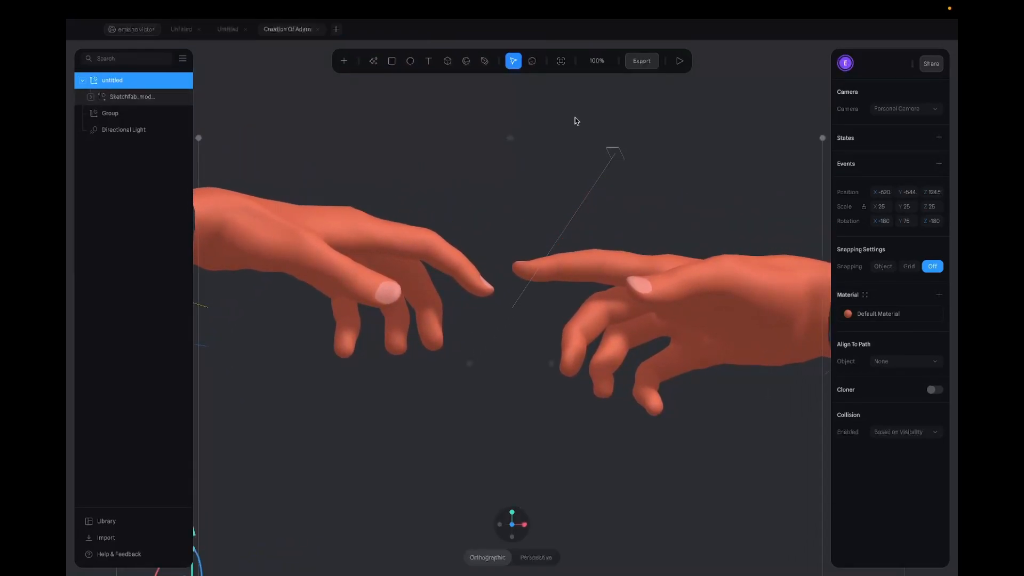
pyautogui.rightClick(691, 121)
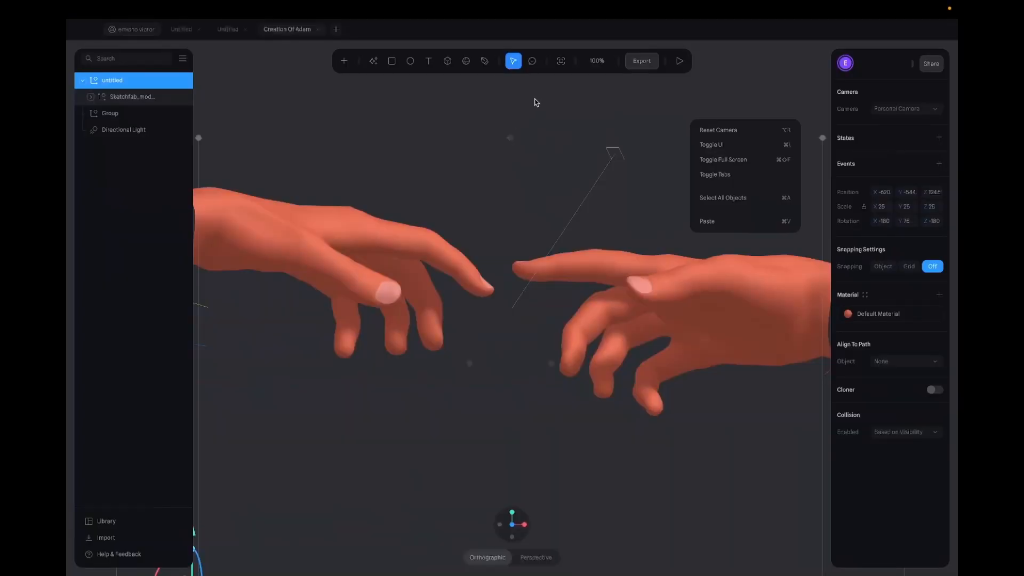
# Step: Set the scene frame size to the FullHD 1920×1080 preset
pyautogui.click(536, 103)
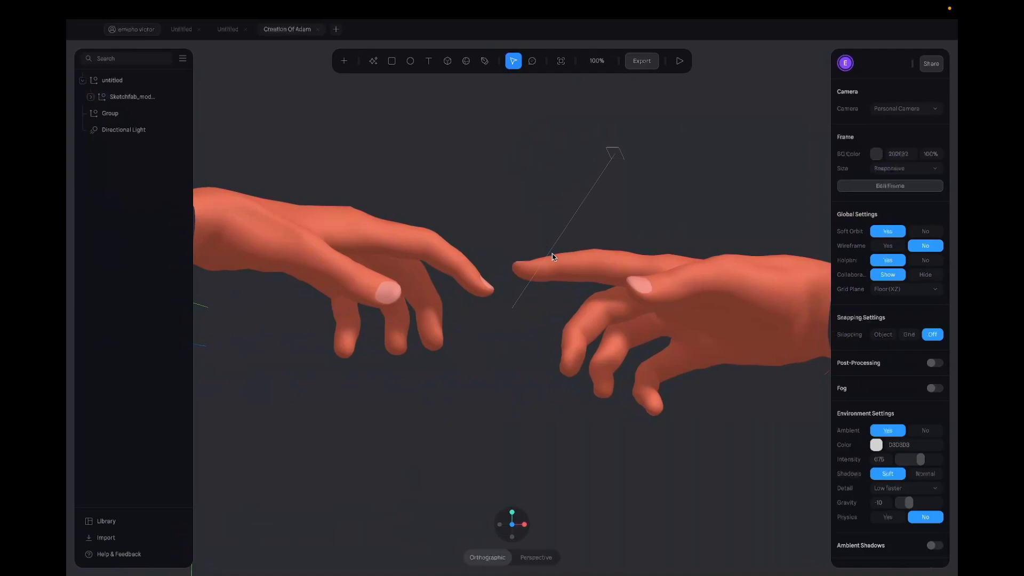
pyautogui.click(597, 281)
pyautogui.click(601, 130)
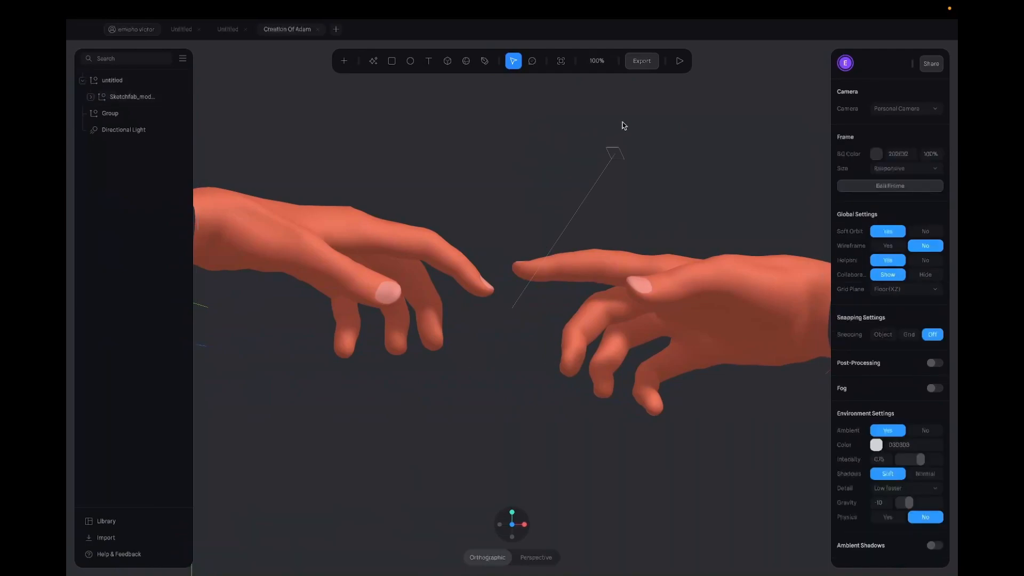
pyautogui.click(886, 186)
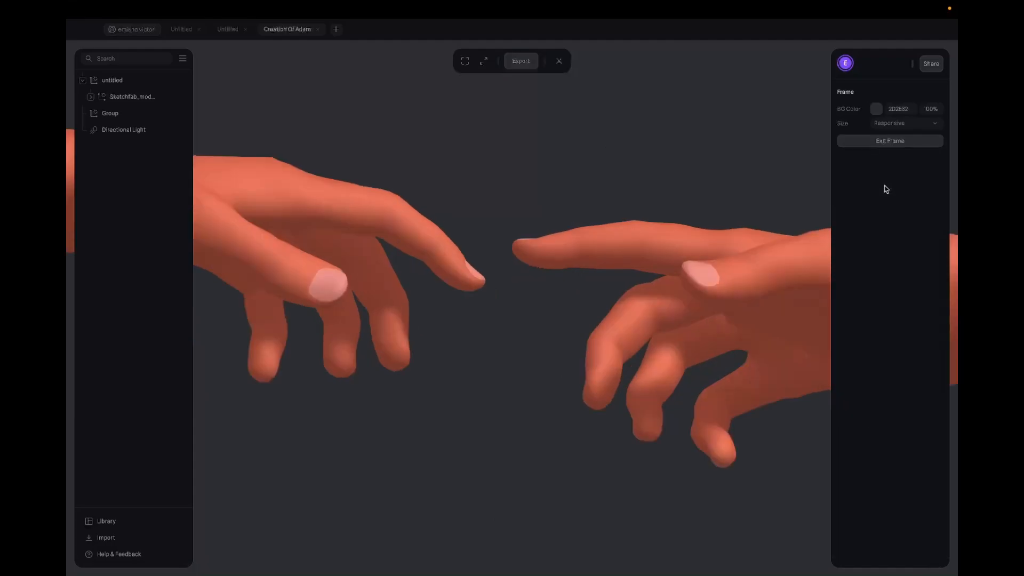
pyautogui.click(899, 123)
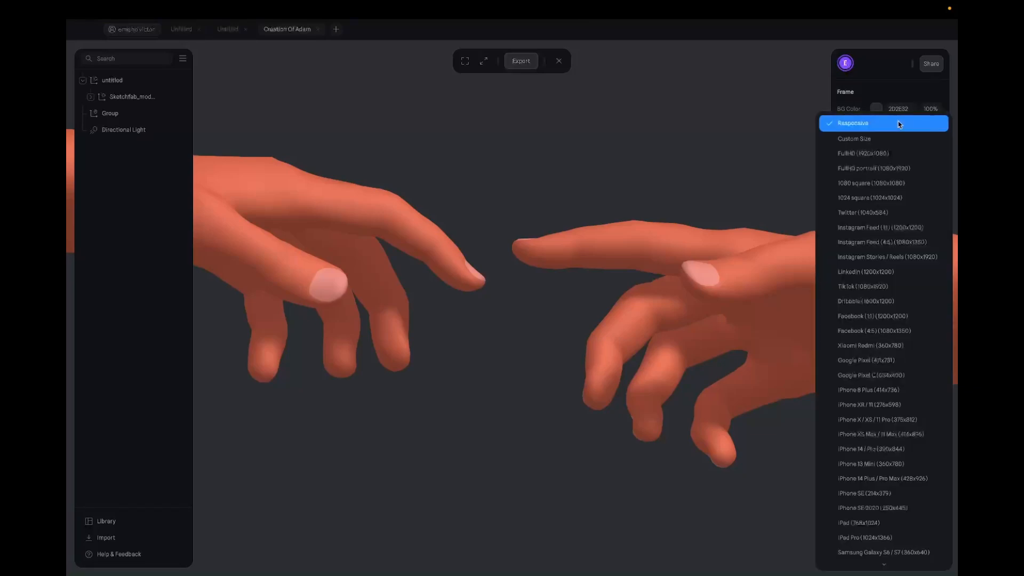
pyautogui.click(861, 154)
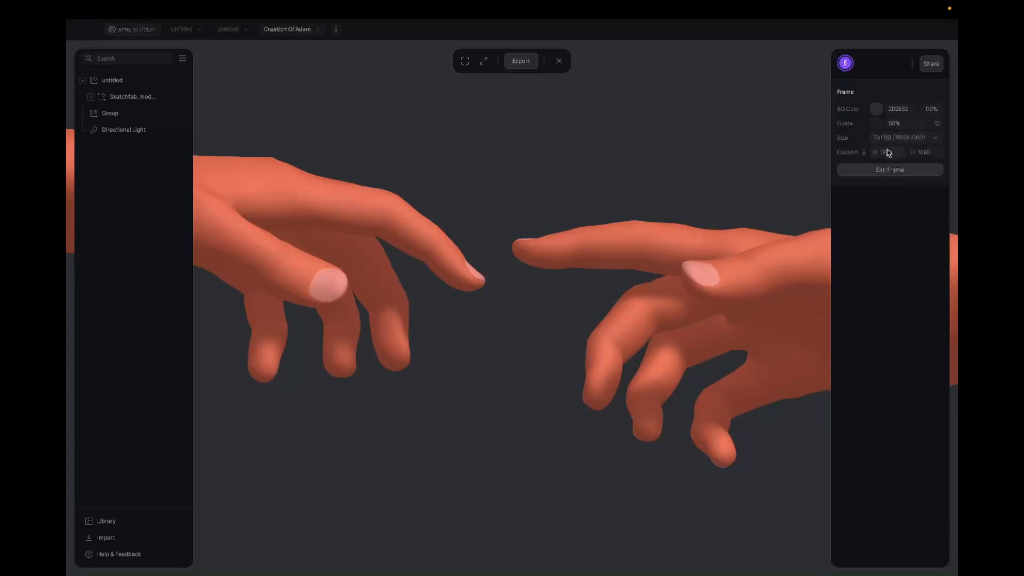
pyautogui.click(892, 171)
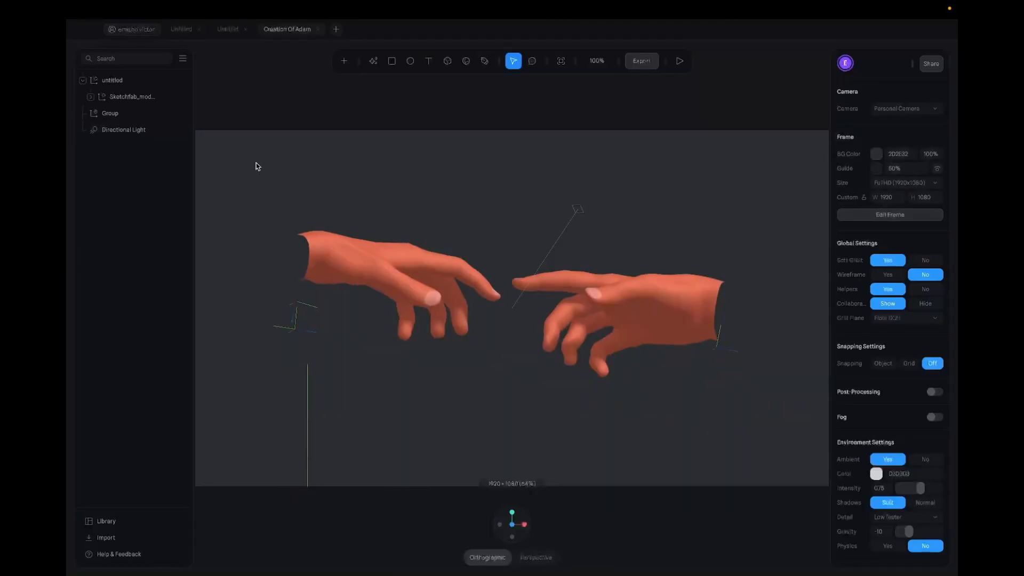
# Step: Set the scene background colour to white FFFFFF
pyautogui.click(901, 155)
pyautogui.write('ffffff')
pyautogui.press('Return')
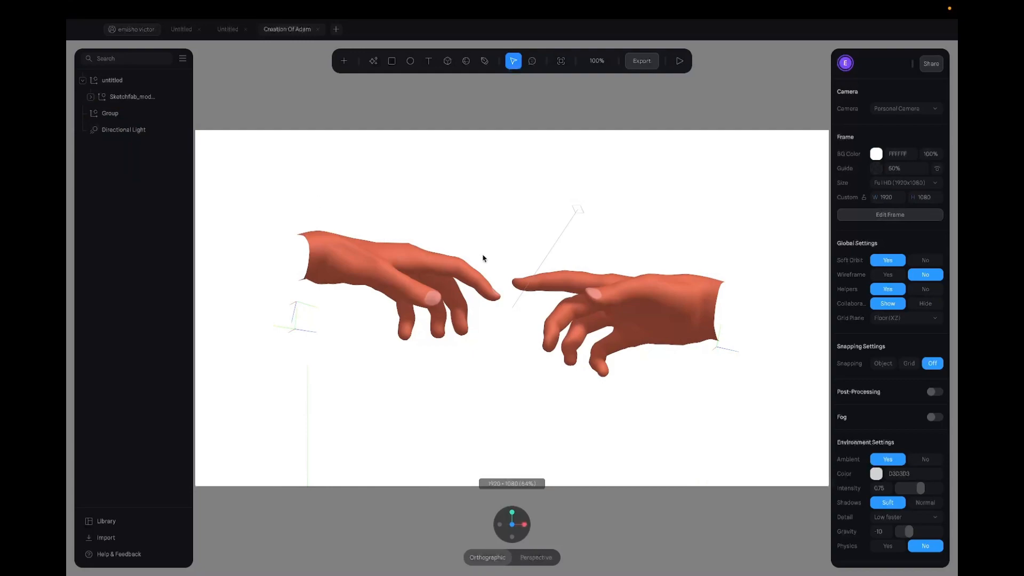
pyautogui.click(478, 278)
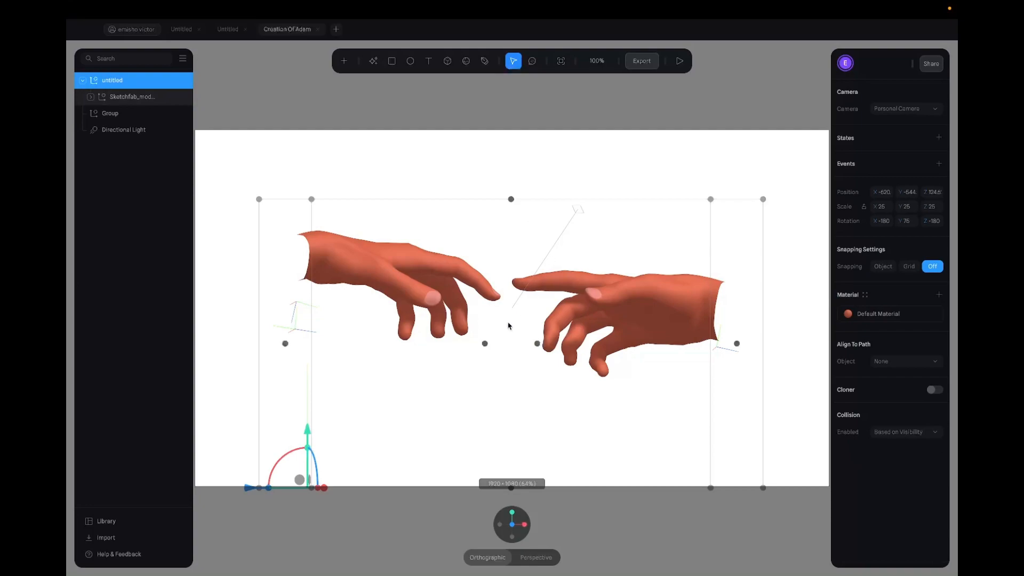
pyautogui.click(614, 167)
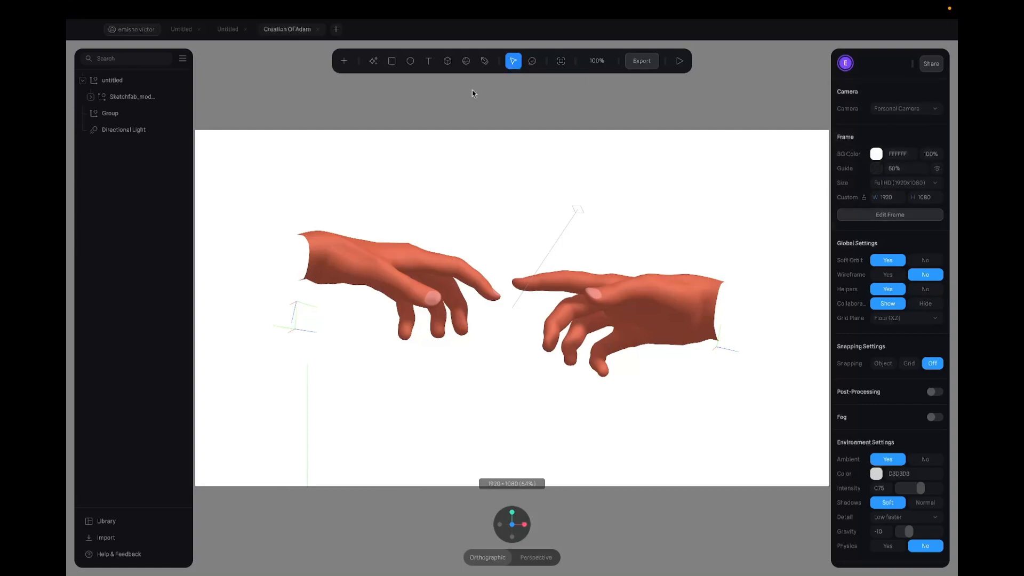
pyautogui.click(907, 154)
pyautogui.click(570, 302)
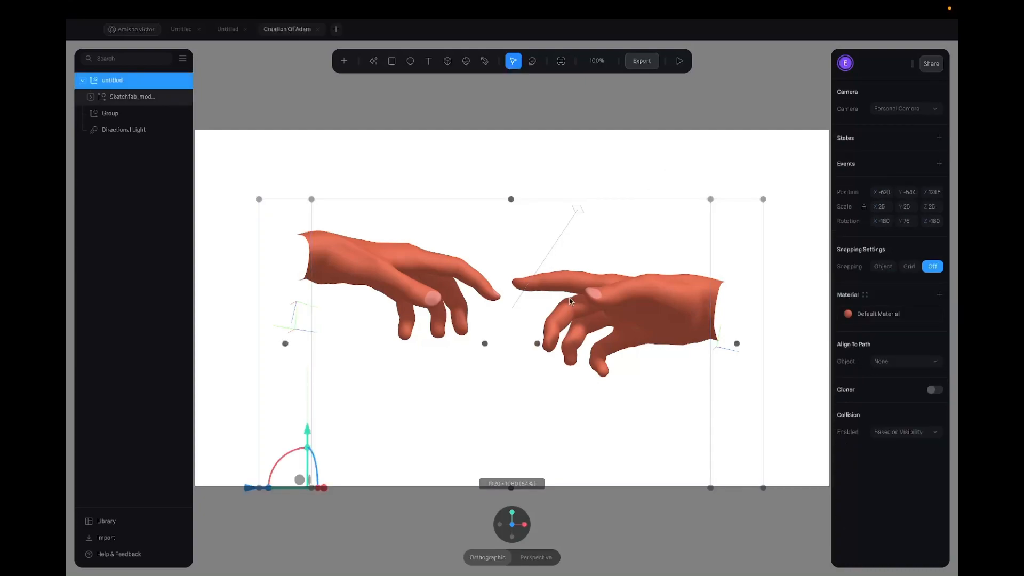
pyautogui.click(594, 181)
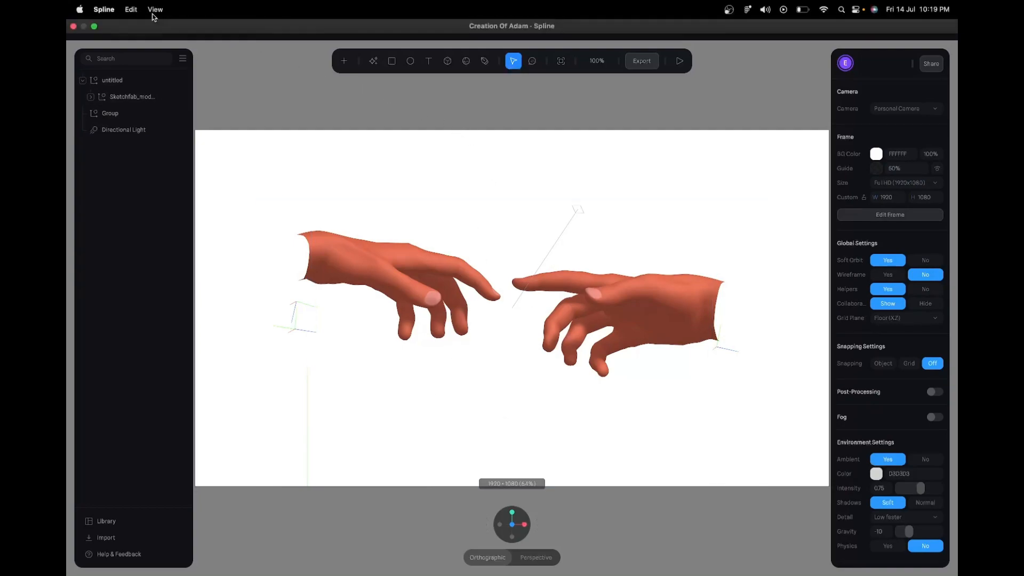
# Step: Open the Untitled recent file from Home, then close the extra Untitled tabs
pyautogui.click(133, 30)
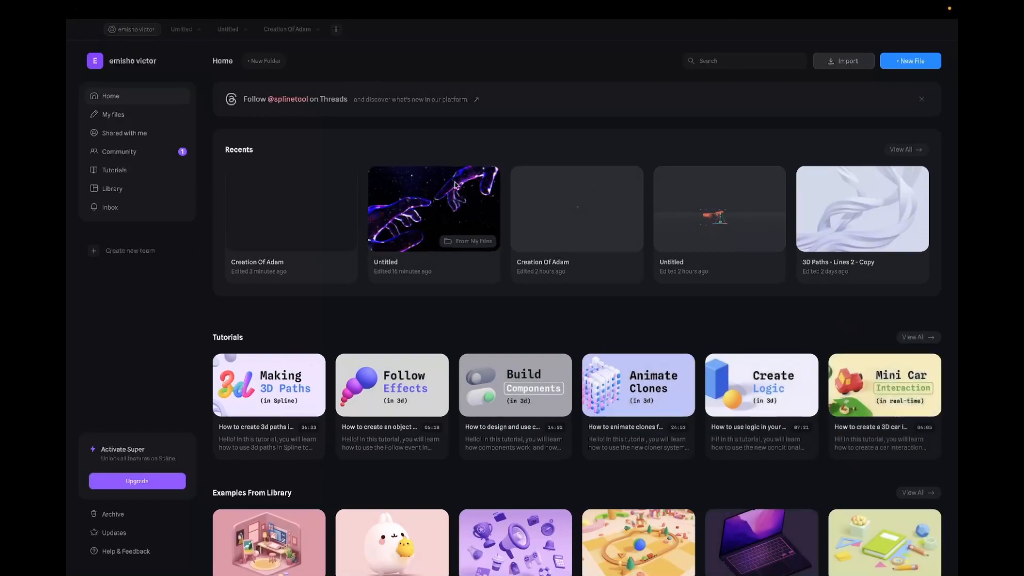
pyautogui.click(437, 217)
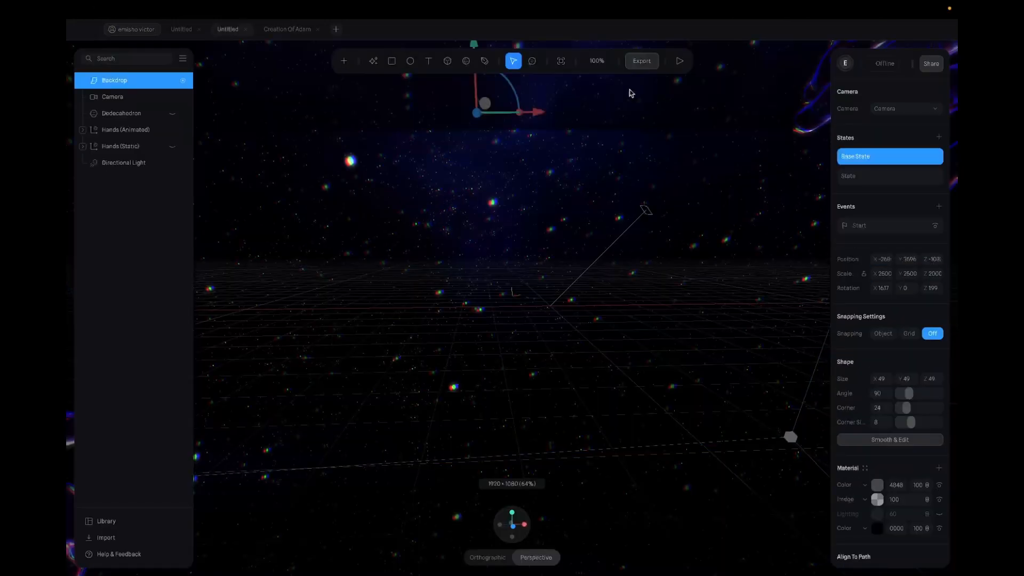
pyautogui.click(674, 60)
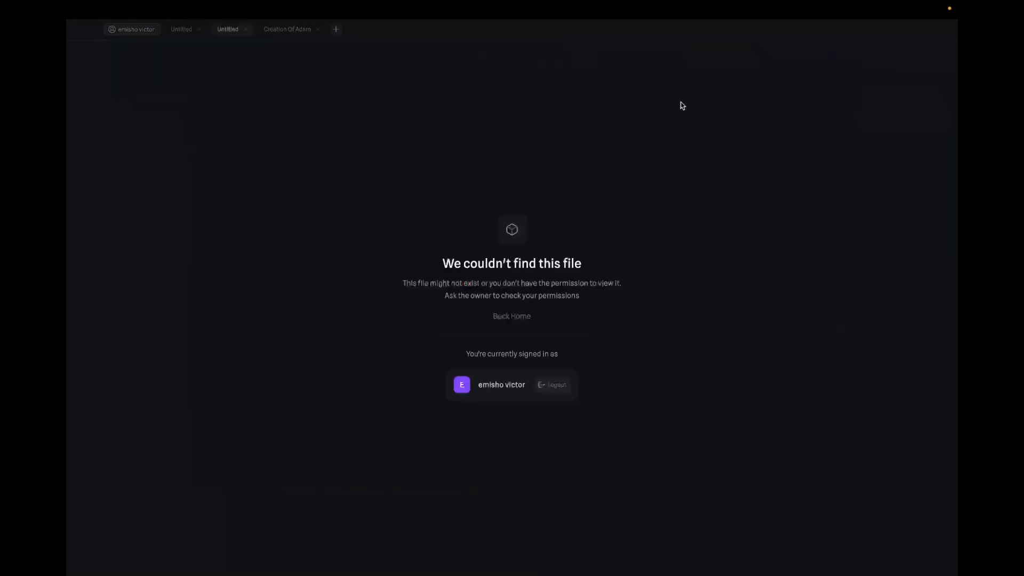
pyautogui.click(517, 316)
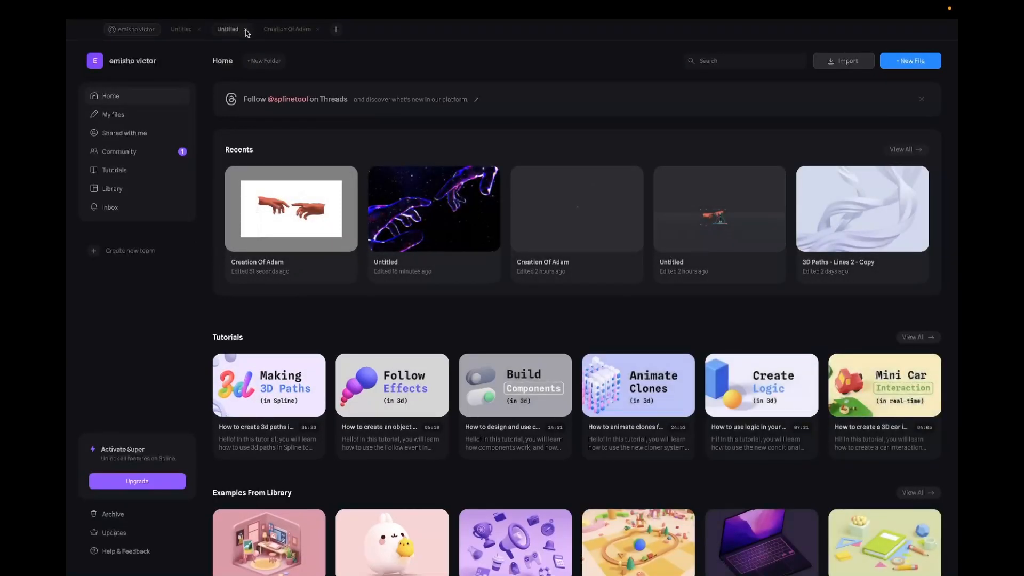
pyautogui.click(246, 30)
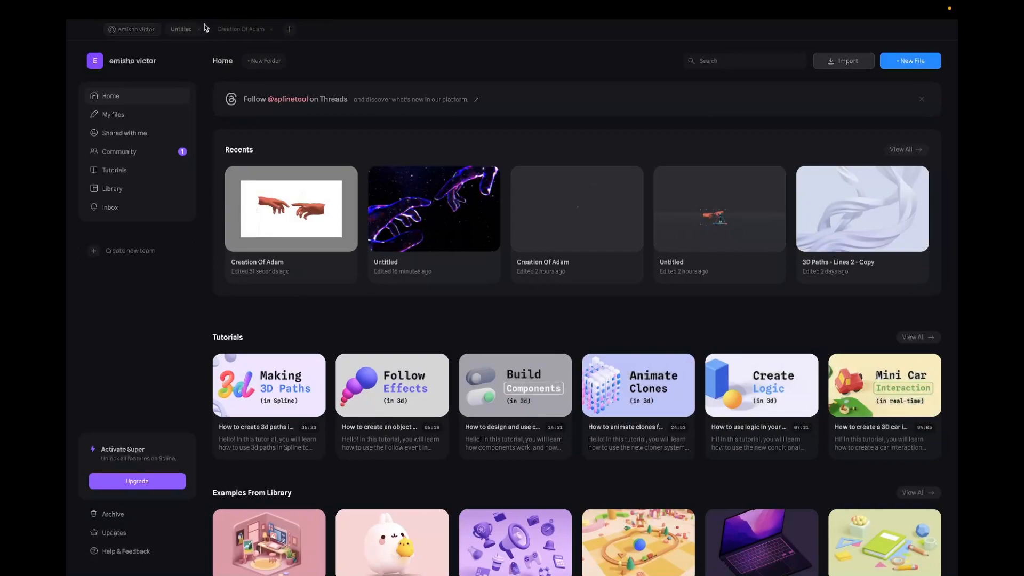
pyautogui.click(201, 30)
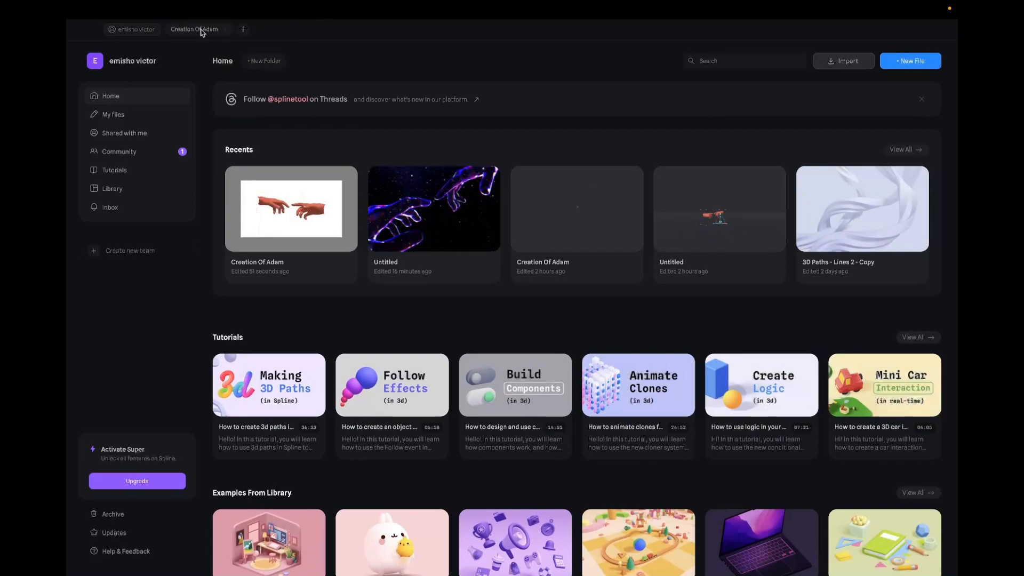
# Step: Reopen the Untitled file from My Files and log out of the Spline account
pyautogui.click(425, 201)
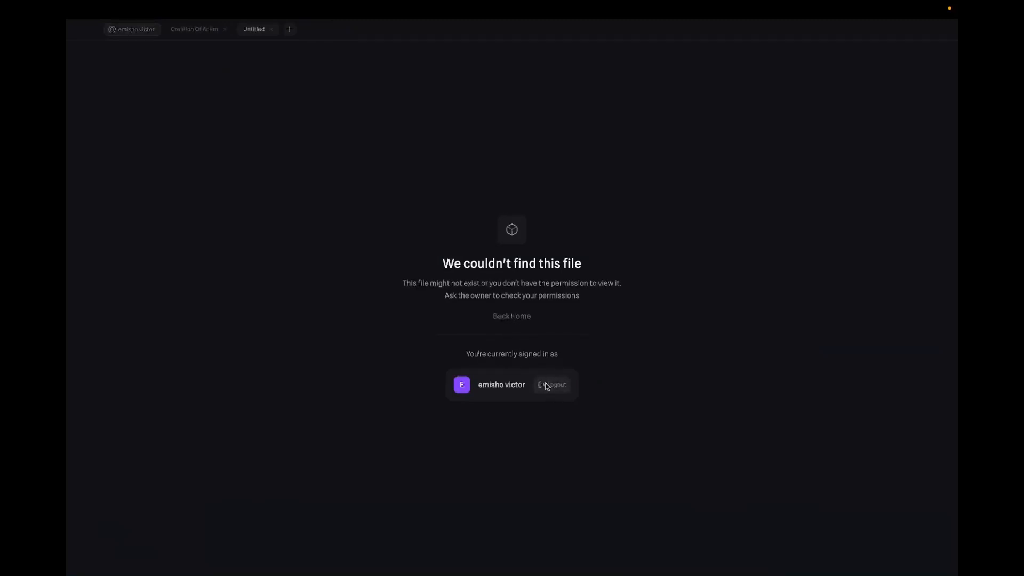
pyautogui.click(125, 32)
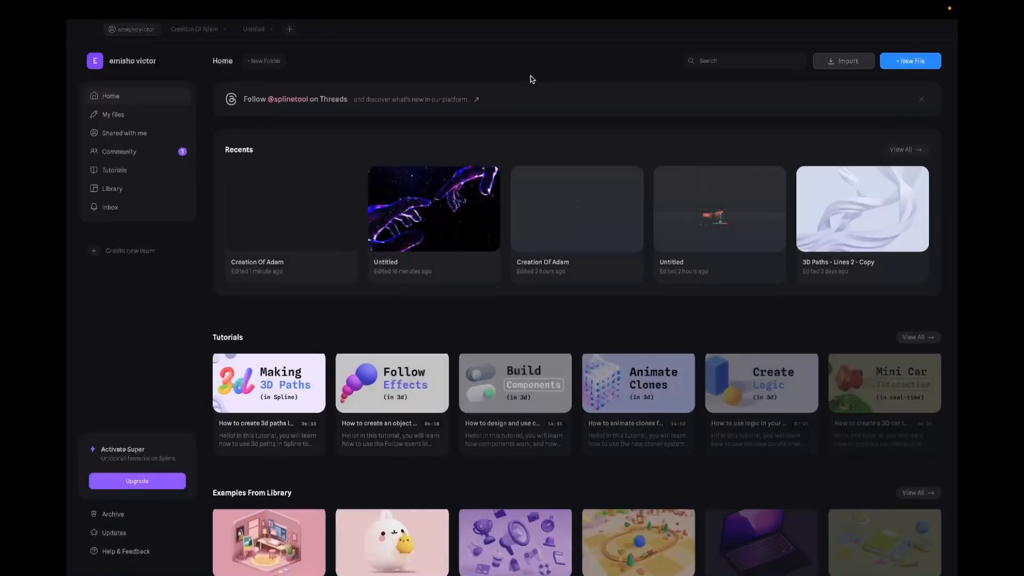
pyautogui.click(913, 149)
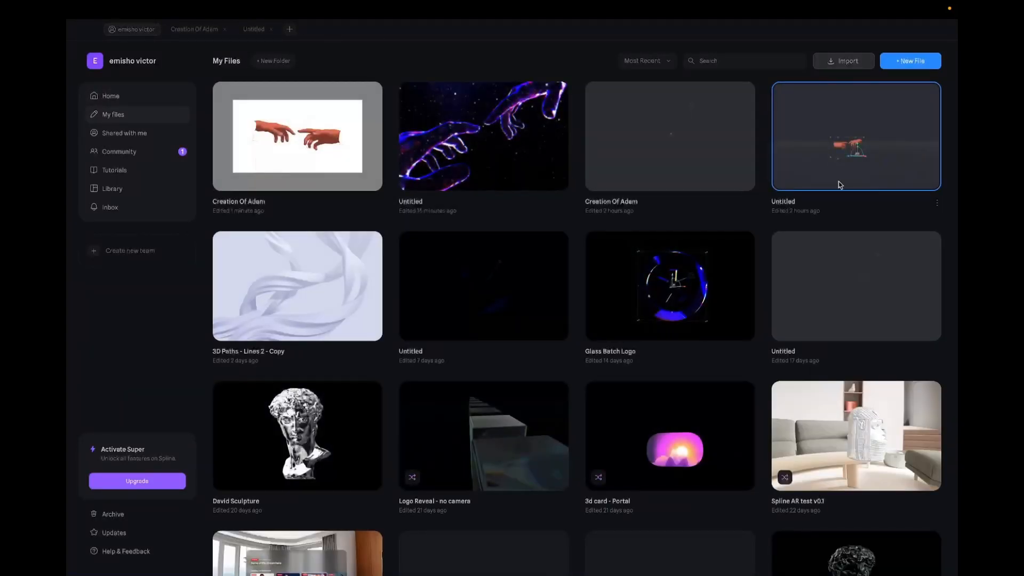
pyautogui.click(508, 119)
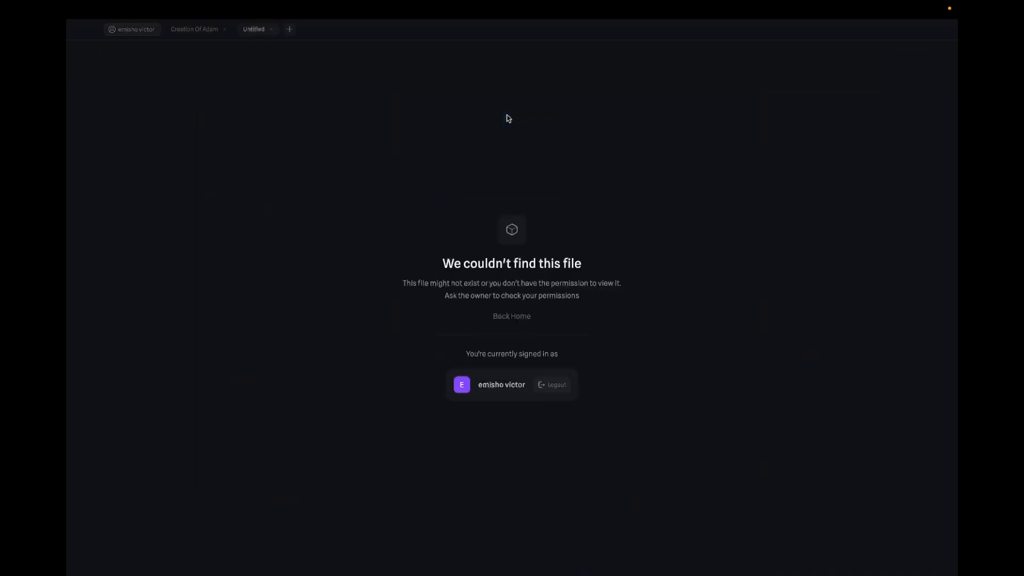
pyautogui.click(546, 385)
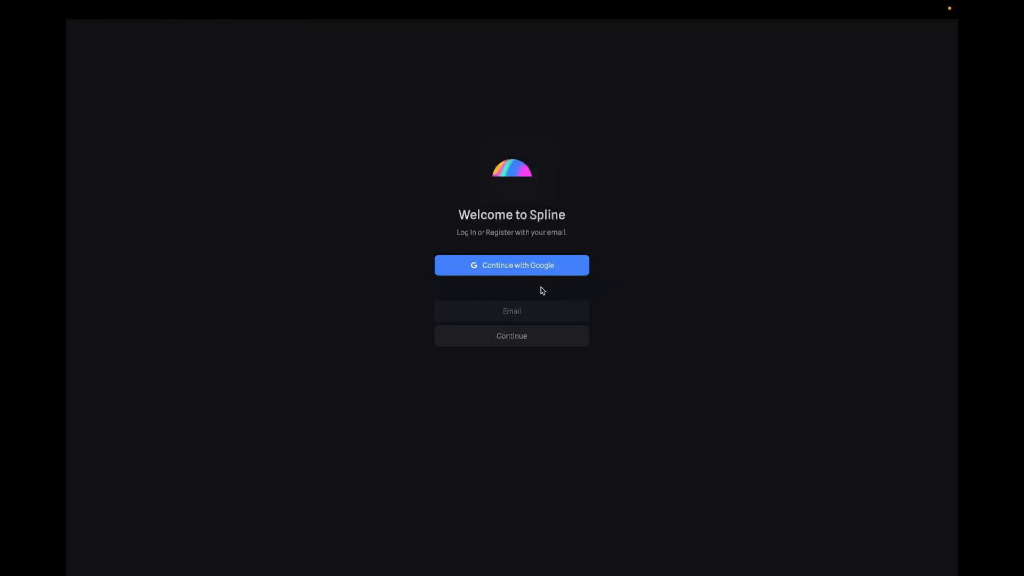
# Step: Mute the microphone and stop presenting in the Google Meet call
pyautogui.click(540, 266)
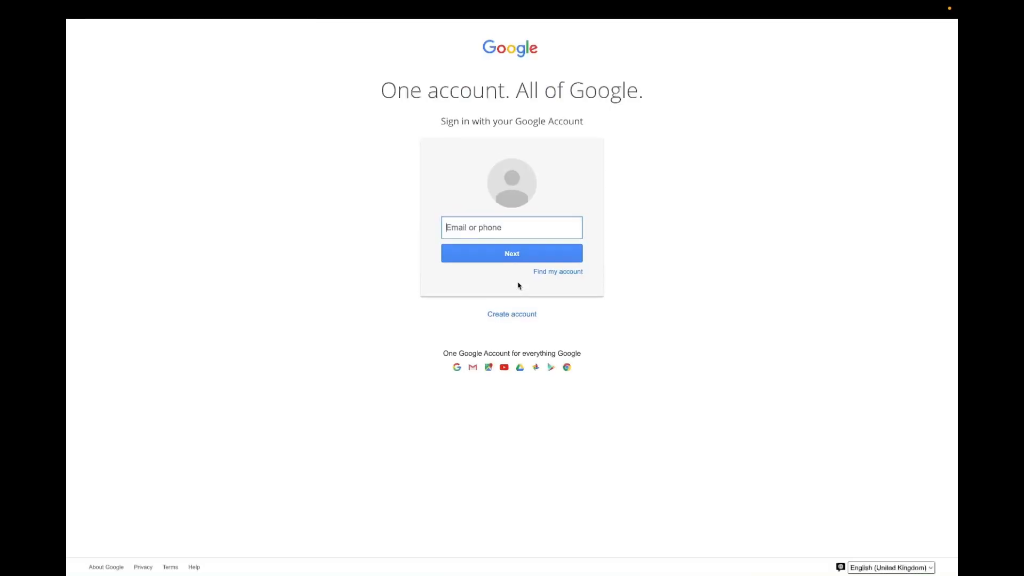
pyautogui.hotkey('ctrl', 'Up')
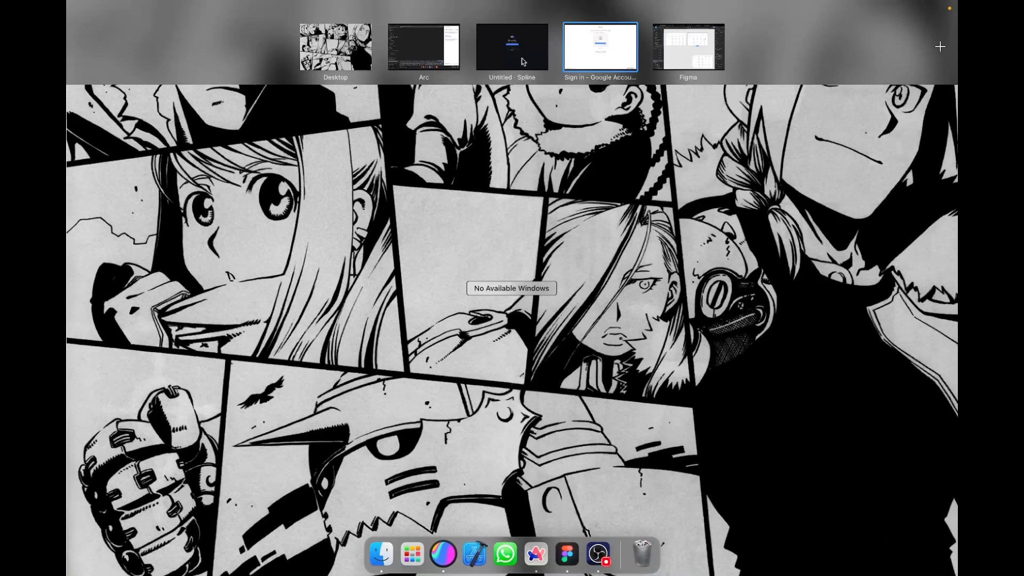
pyautogui.click(512, 65)
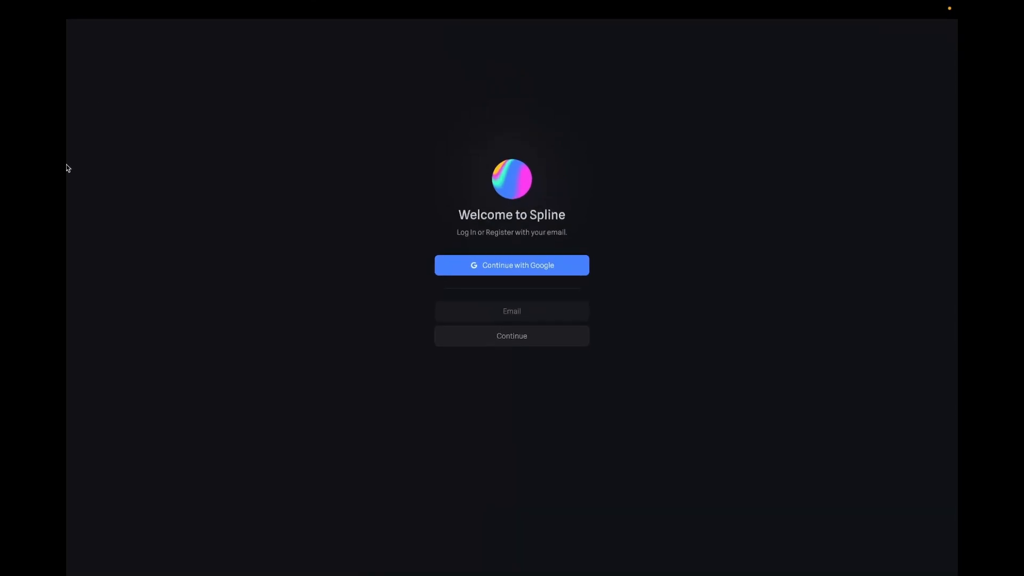
pyautogui.hotkey('ctrl', 'Left')
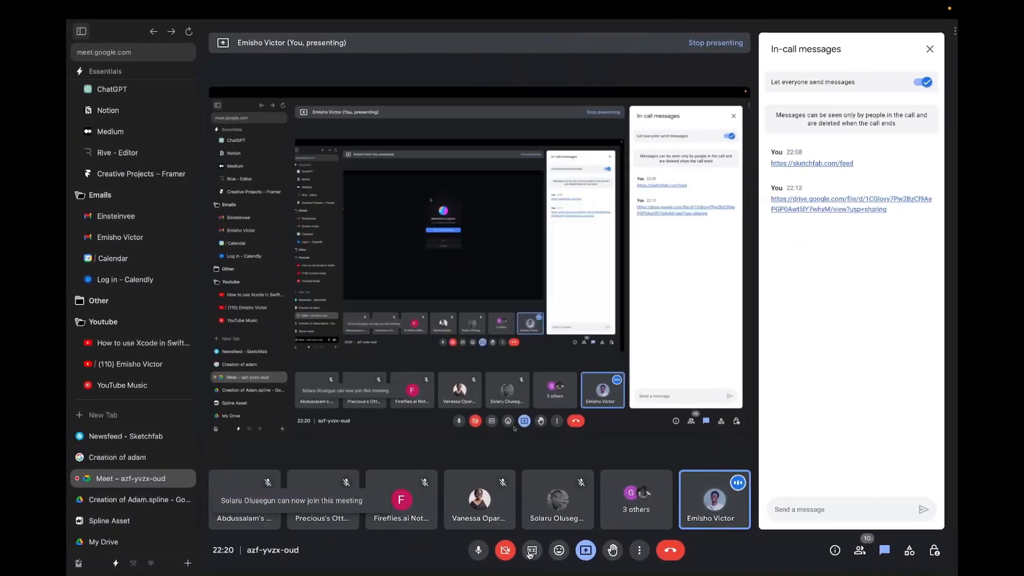
pyautogui.press('super+d')
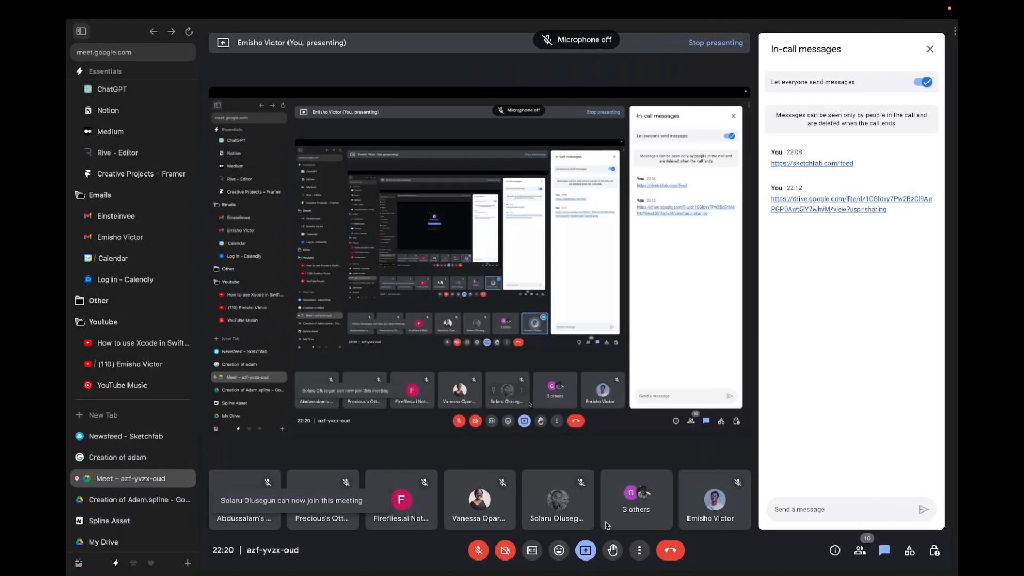
pyautogui.click(582, 553)
pyautogui.click(616, 517)
# Step: Return to the Spline desktop and focus the email field on the sign-in page
pyautogui.hotkey('ctrl', 'Right')
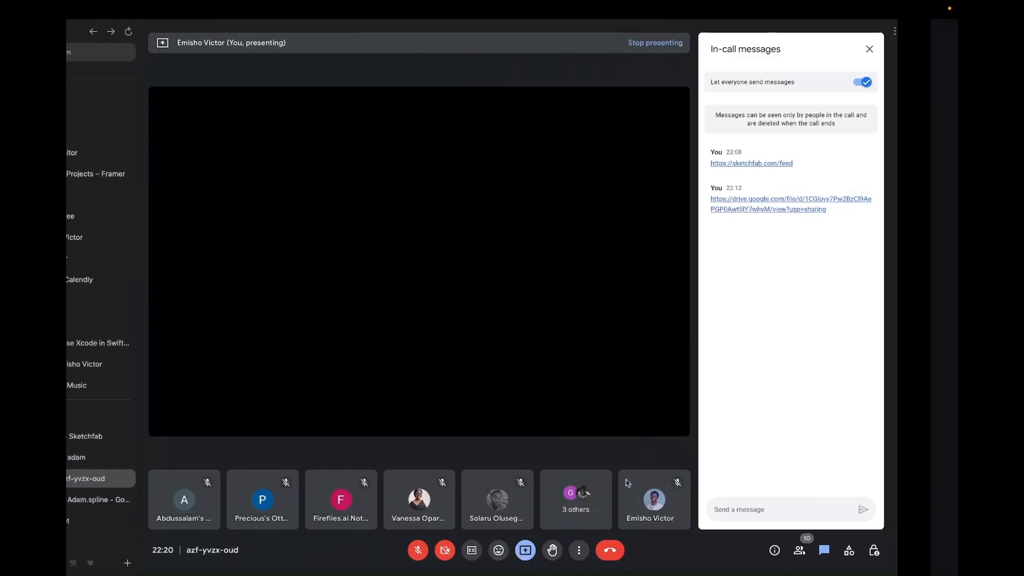
pyautogui.hotkey('ctrl', 'Left')
pyautogui.hotkey('ctrl', 'Right')
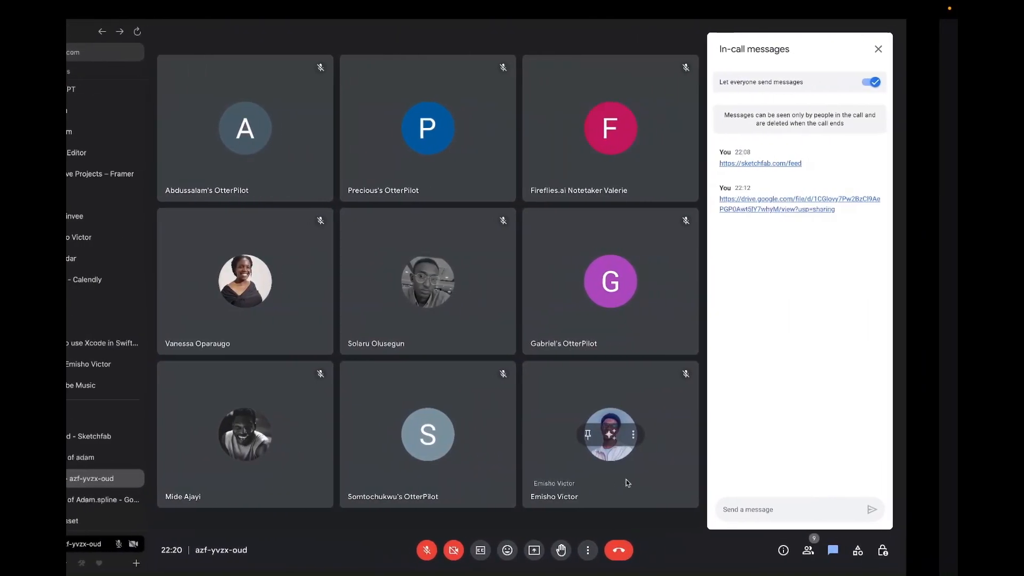
pyautogui.click(519, 310)
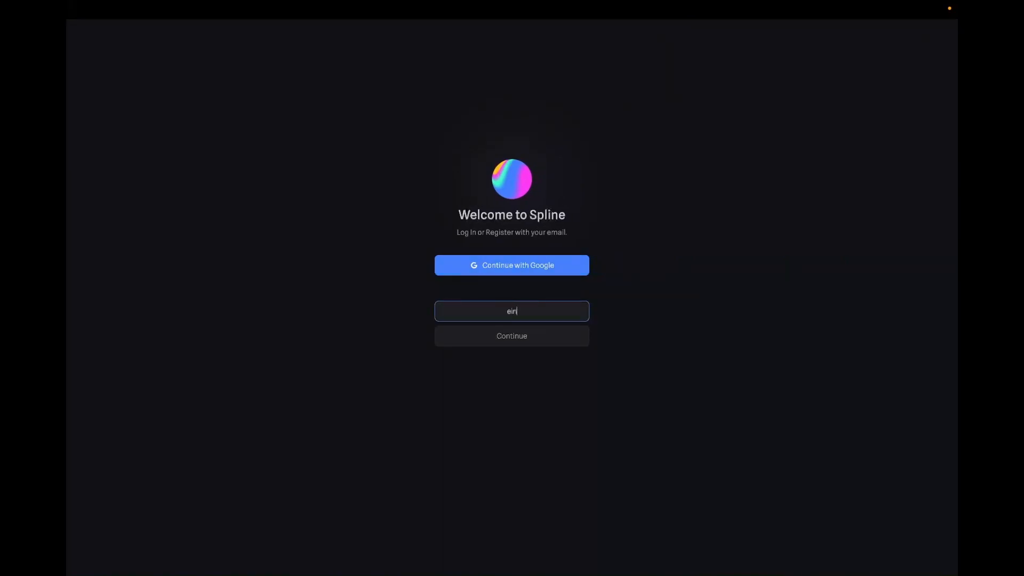
# Step: Enter the account e-mail address to request a Spline sign-in code
pyautogui.press('Return')
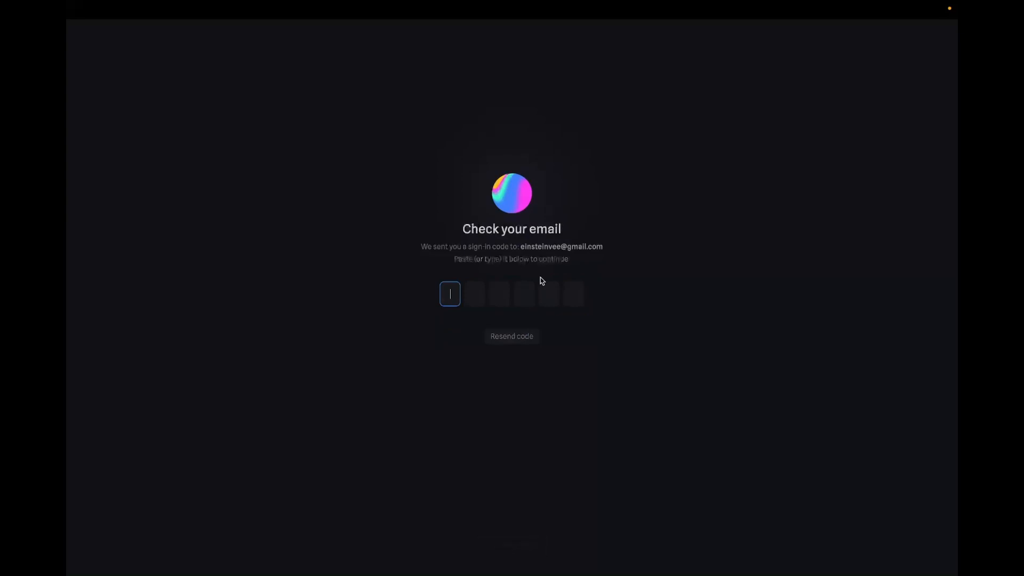
# Step: Enter the six-digit verification code from the e-mail to complete sign-in
pyautogui.moveTo(128, 3)
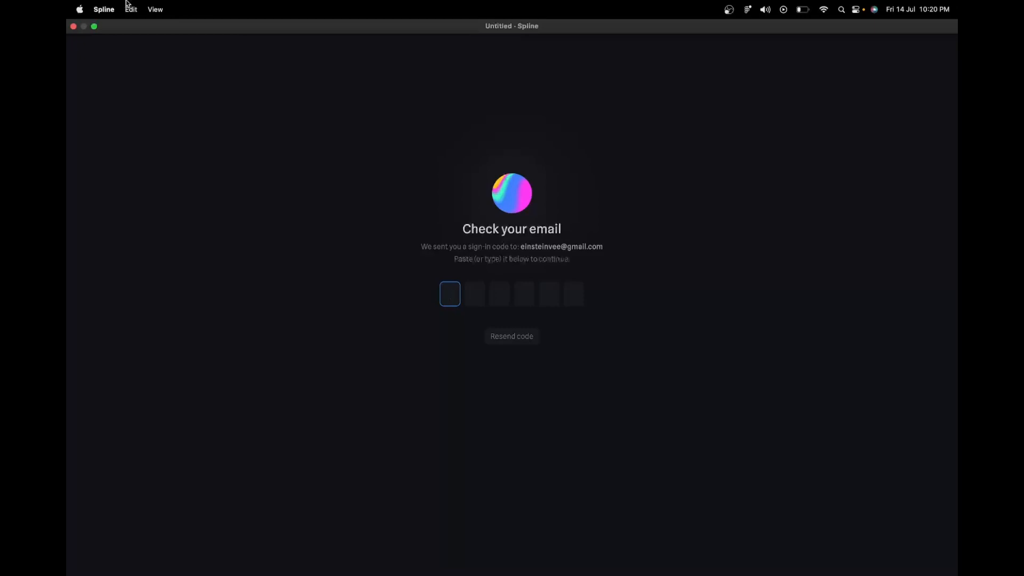
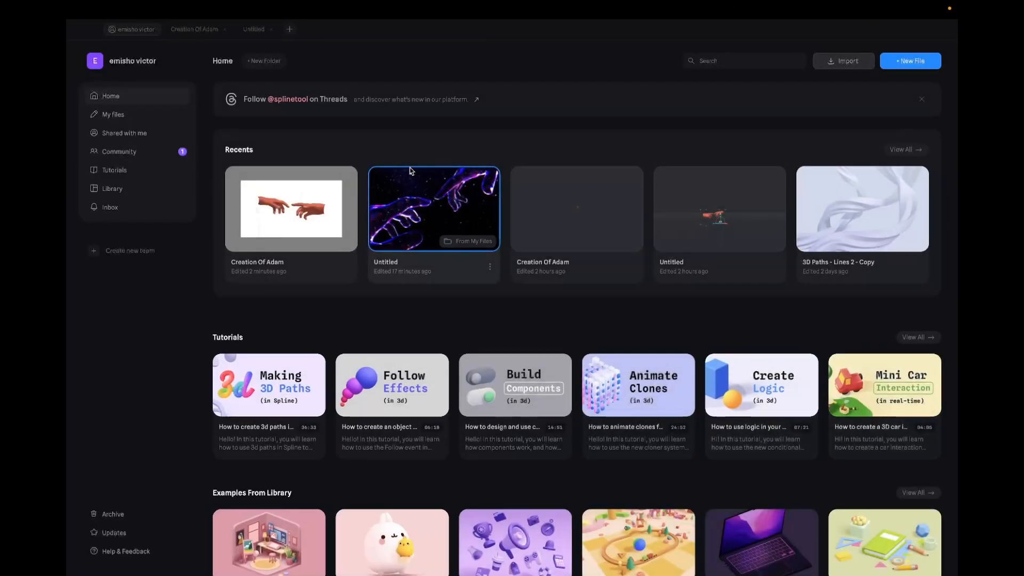
pyautogui.hotkey('ctrl', 'Left')
# Step: Unmute the microphone and present the Entire Screen to the Google Meet call
pyautogui.click(477, 546)
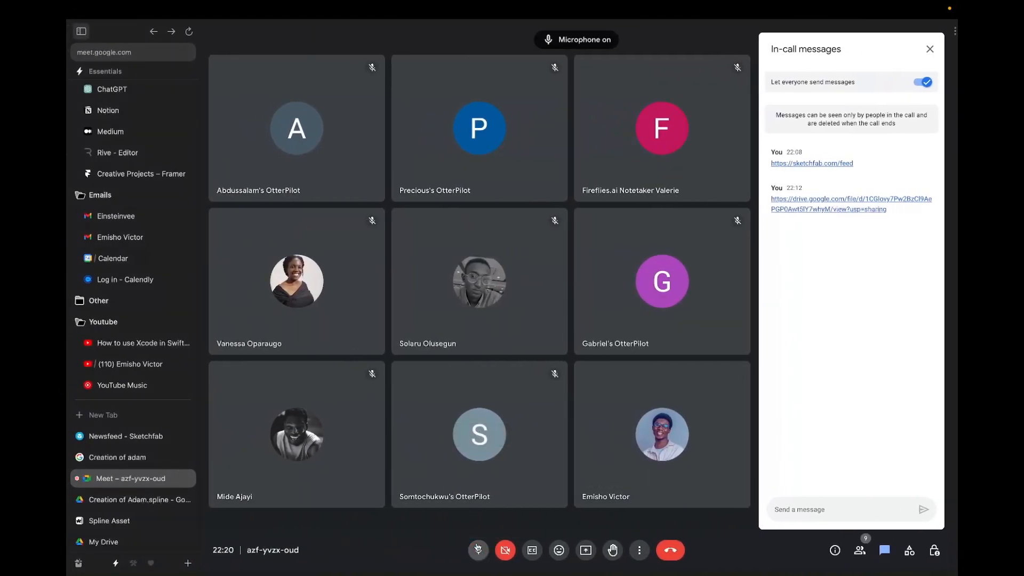
pyautogui.click(586, 550)
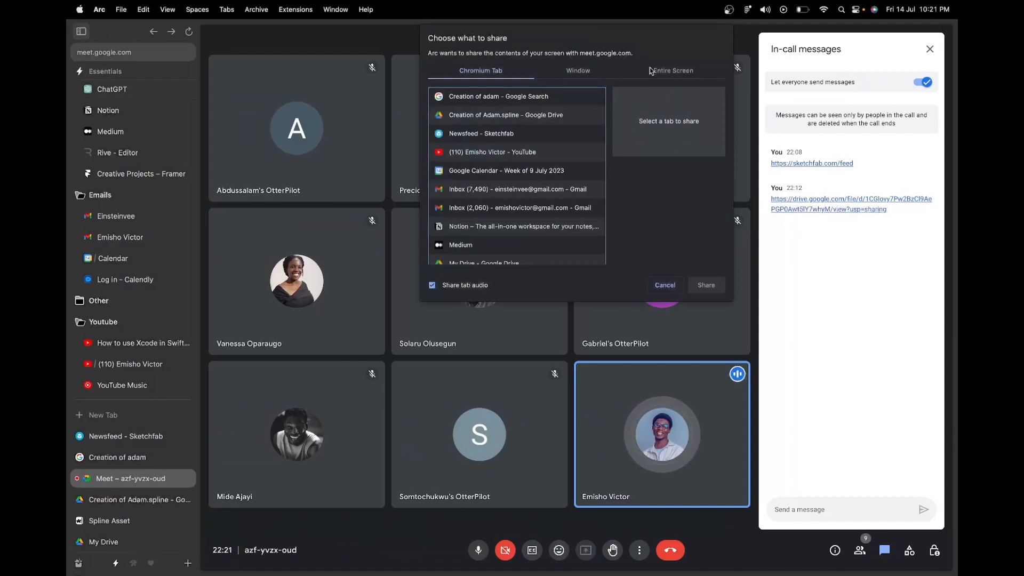
pyautogui.click(673, 71)
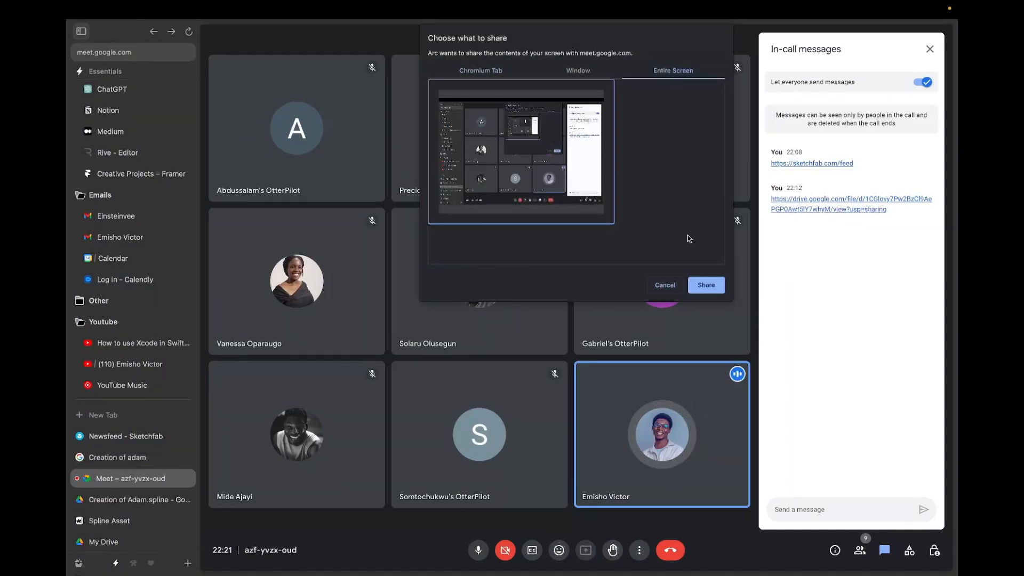
pyautogui.click(706, 284)
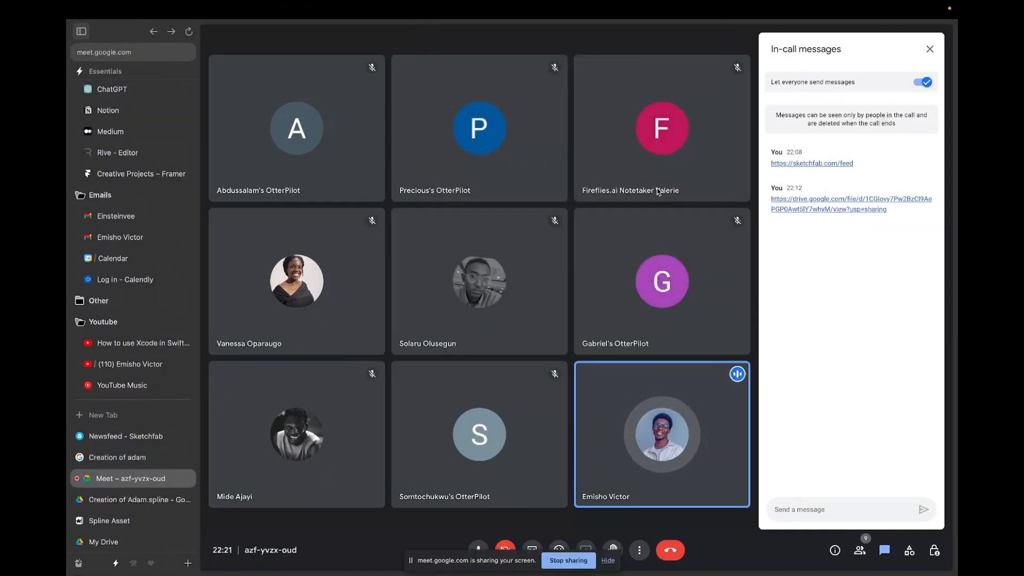
# Step: Open Creation Of Adam from the Spline dashboard and select the whole imported hands model
pyautogui.hotkey('ctrl', 'Right')
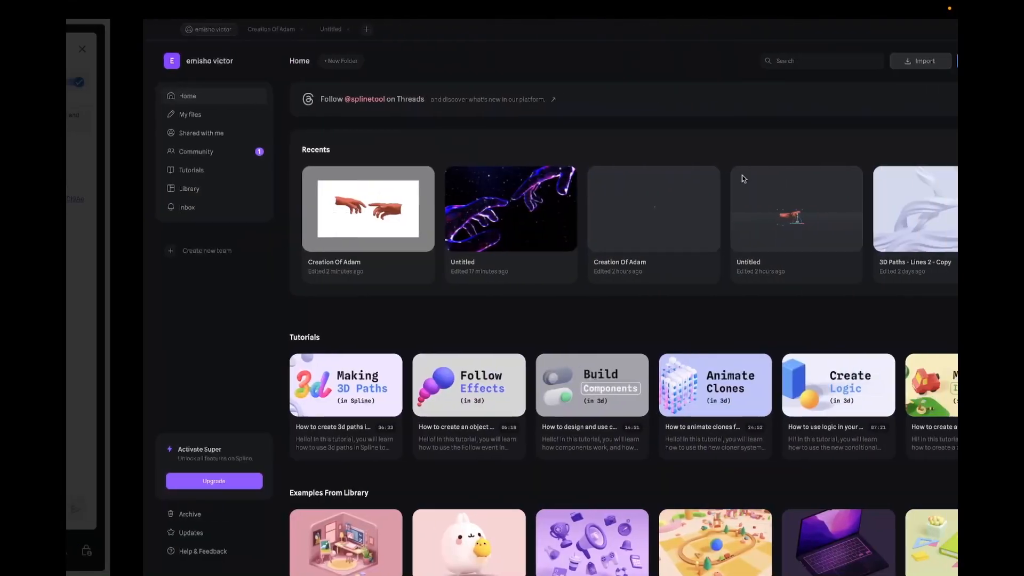
pyautogui.click(465, 238)
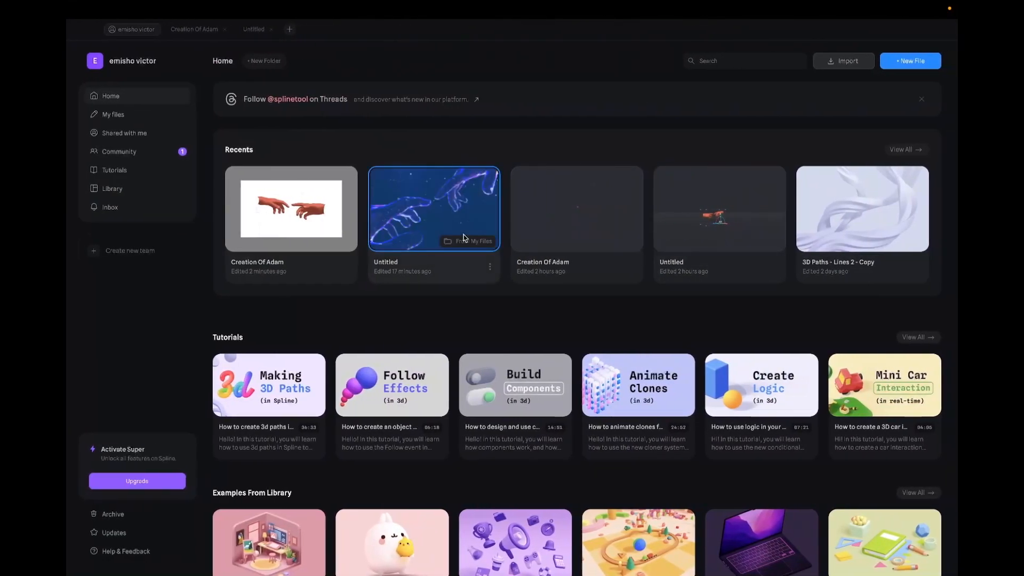
pyautogui.click(464, 237)
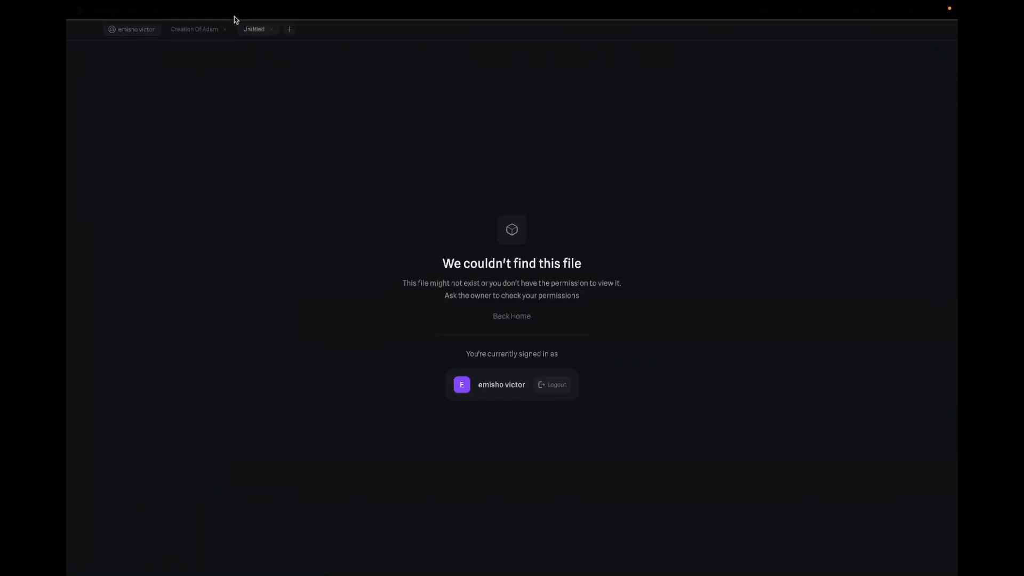
pyautogui.click(191, 30)
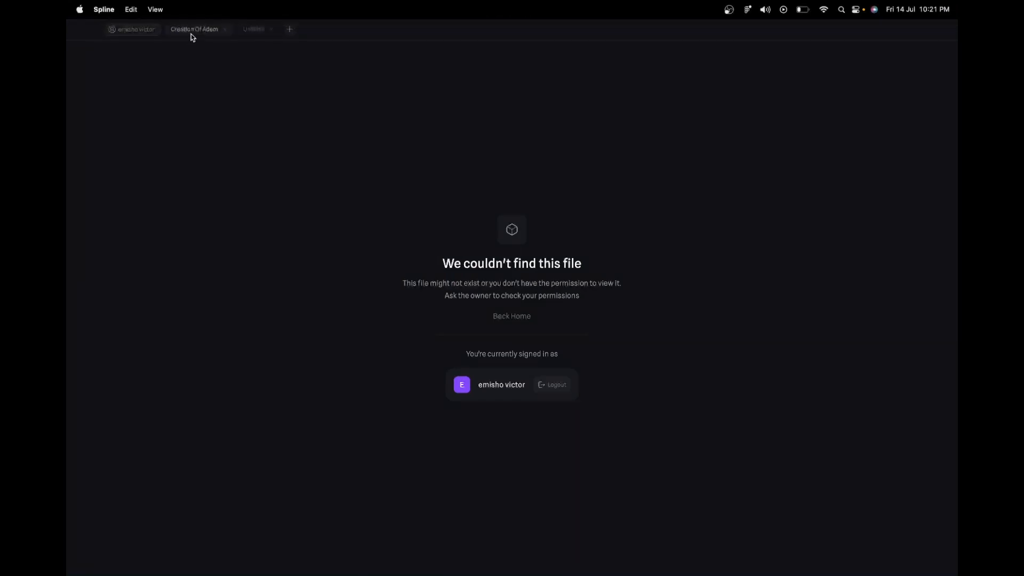
pyautogui.click(137, 29)
pyautogui.doubleClick(284, 192)
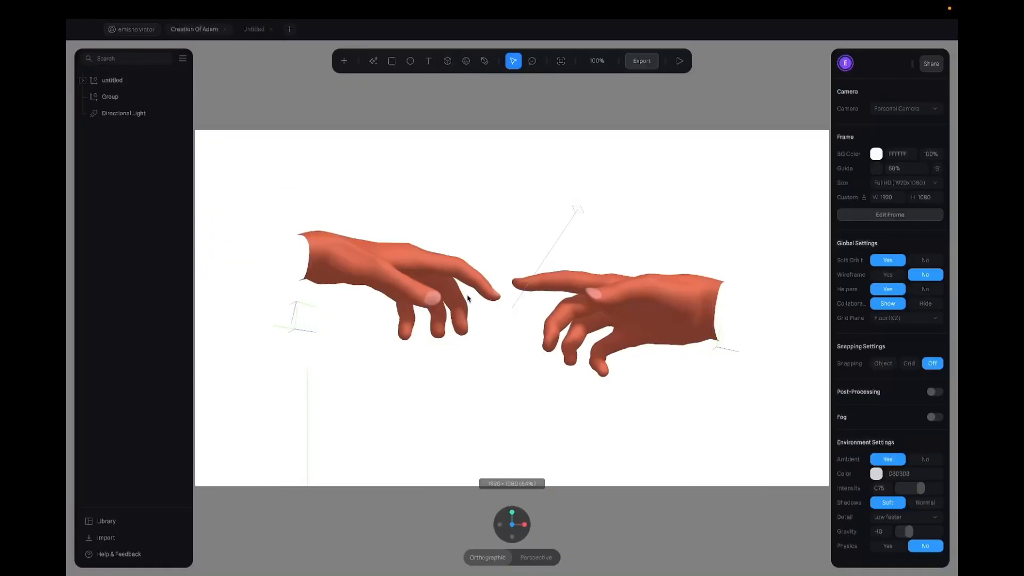
pyautogui.click(472, 270)
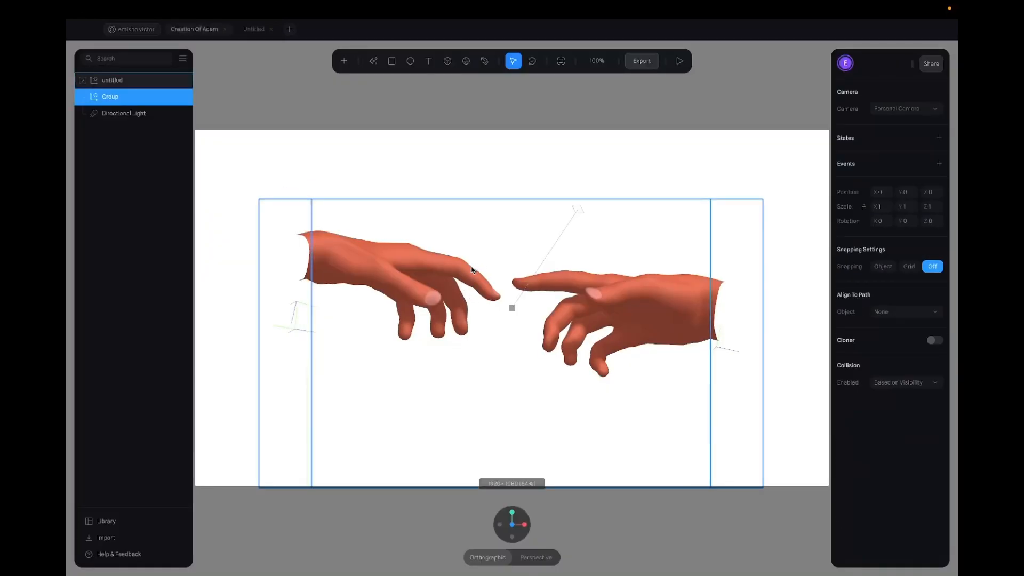
pyautogui.click(446, 269)
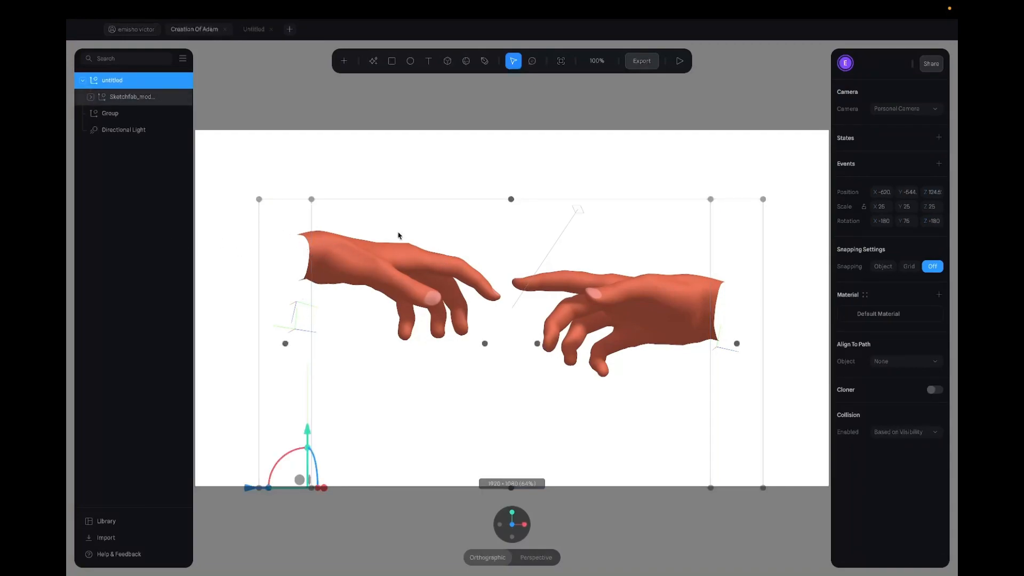
# Step: Set the hands model's Scale X, Y and Z to 50
pyautogui.click(885, 209)
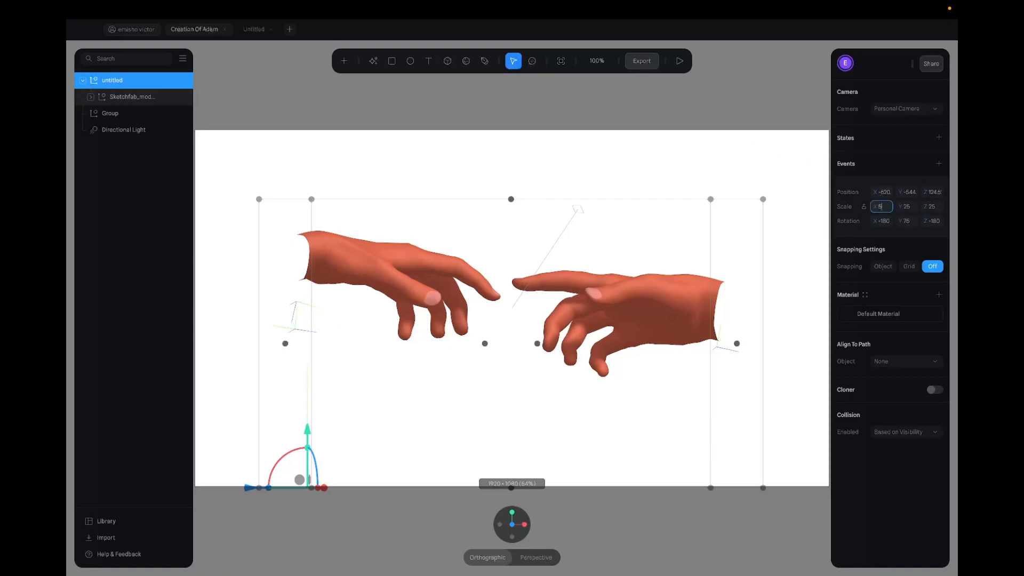
pyautogui.write('50')
pyautogui.click(908, 207)
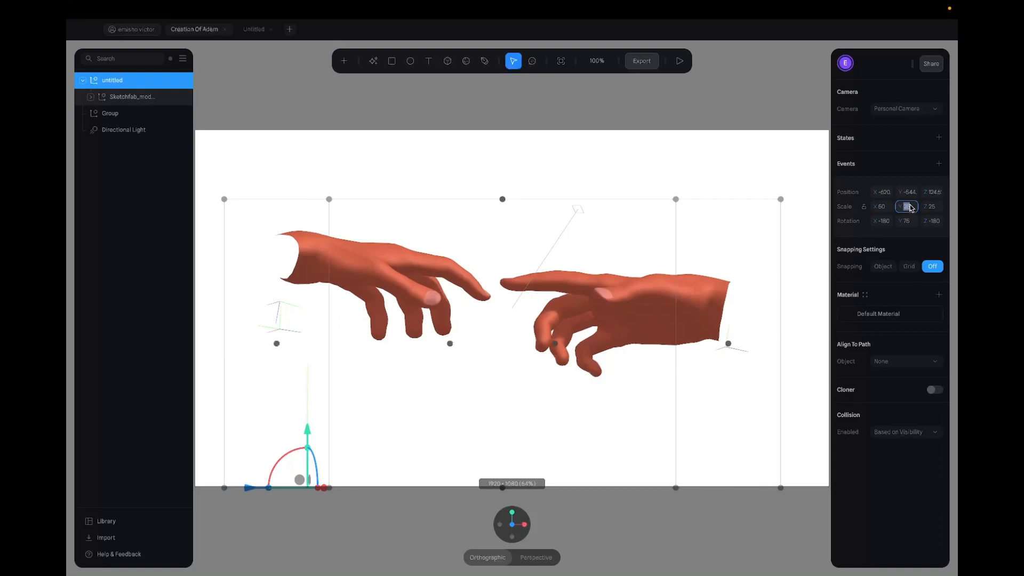
pyautogui.write('50')
pyautogui.click(932, 206)
pyautogui.write('50')
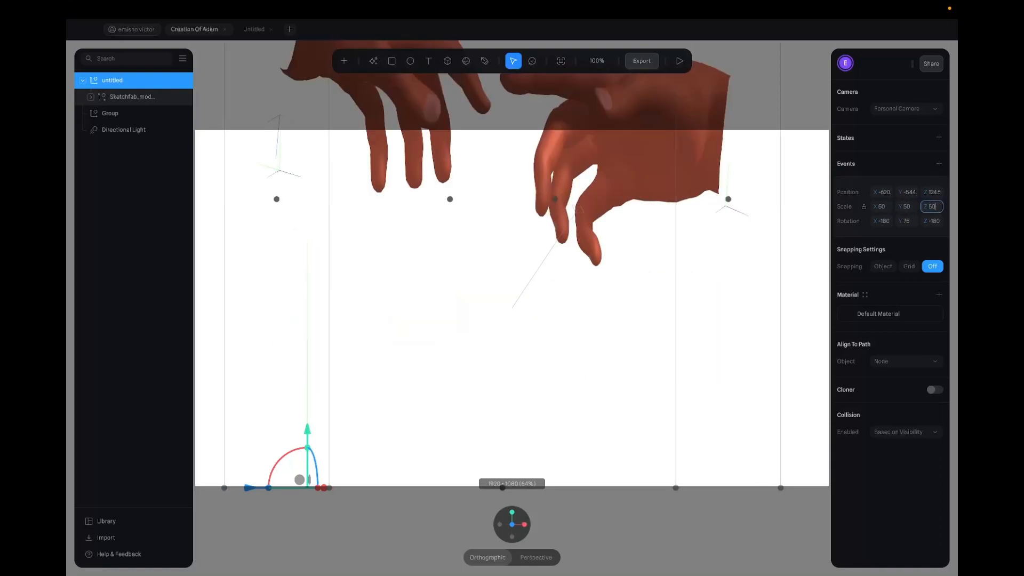
pyautogui.press('Return')
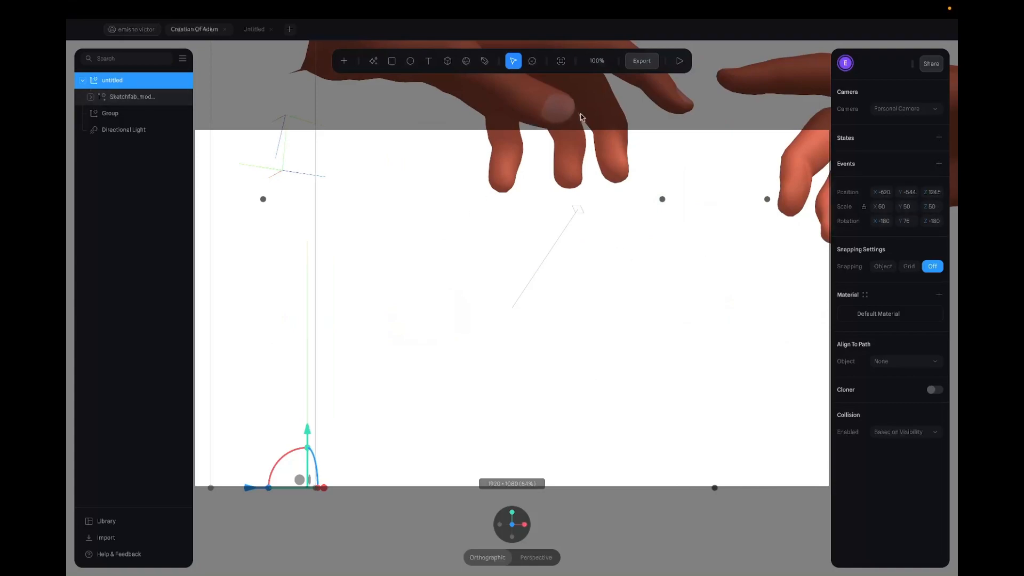
# Step: Drag the enlarged hands model upward in the frame and reselect it
pyautogui.moveTo(573, 156); pyautogui.dragTo(553, 393)
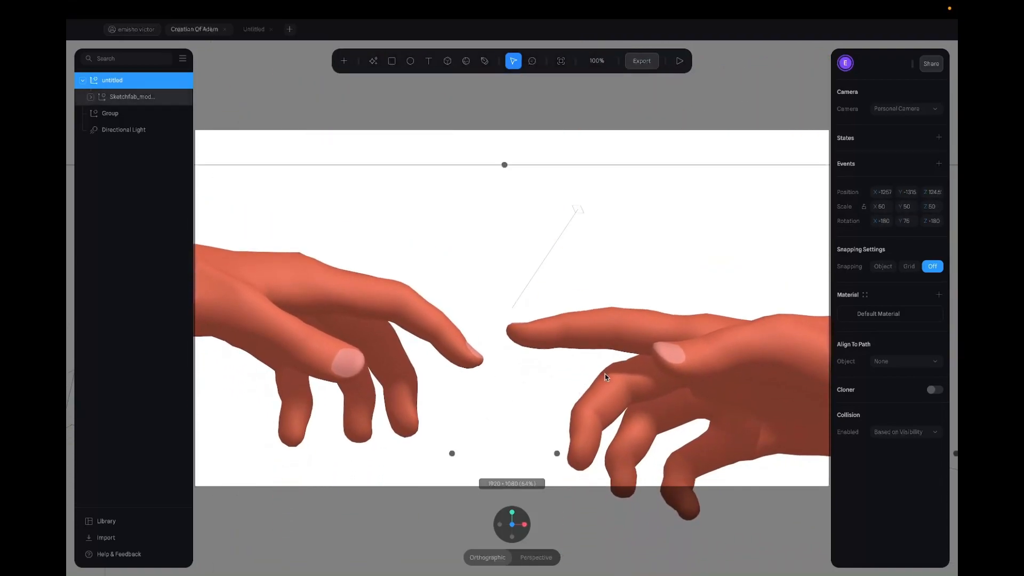
pyautogui.moveTo(612, 375); pyautogui.dragTo(616, 324)
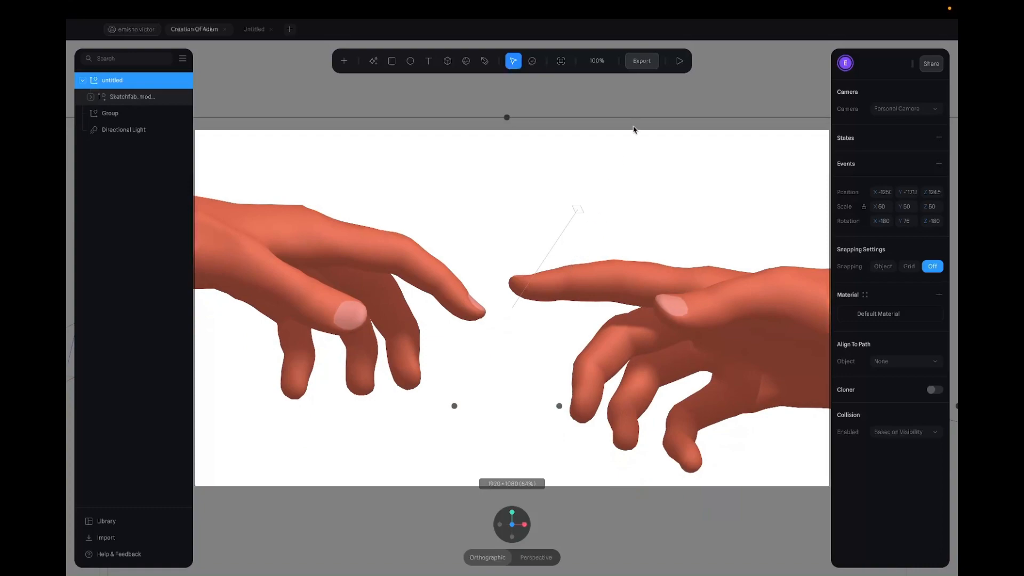
pyautogui.click(640, 97)
pyautogui.click(670, 341)
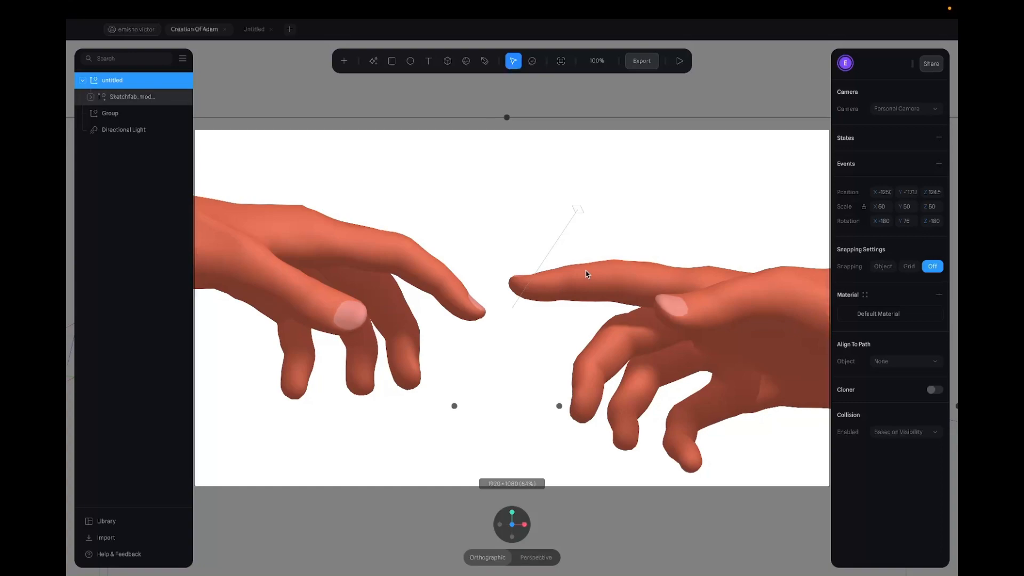
pyautogui.scroll(-6, 590, 270)
pyautogui.scroll(2, 416, 394)
# Step: Tilt the hands model with the rotation gizmo, then undo the rotation
pyautogui.moveTo(378, 382); pyautogui.dragTo(370, 393)
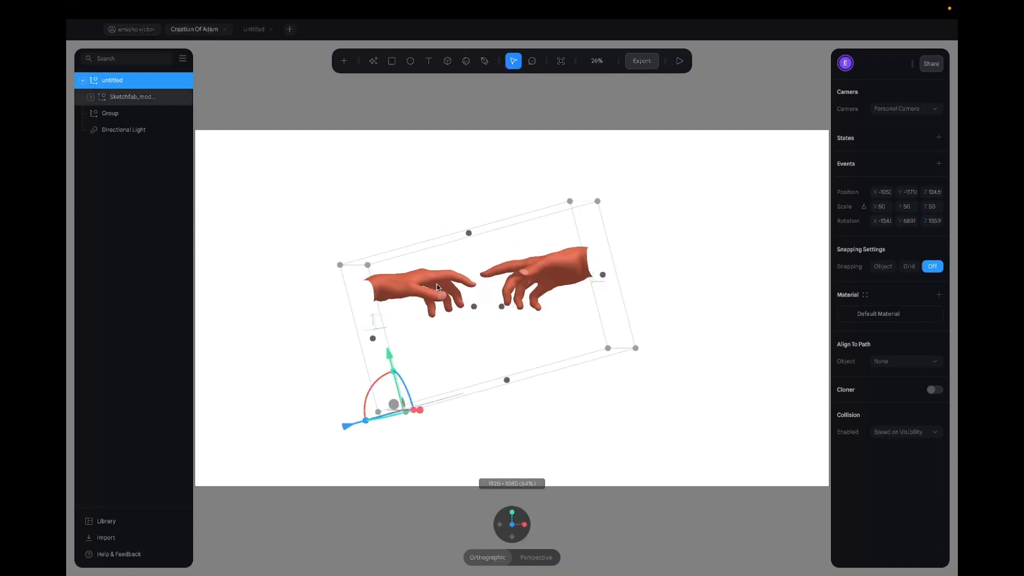
pyautogui.press('super+z')
pyautogui.press('super+z')
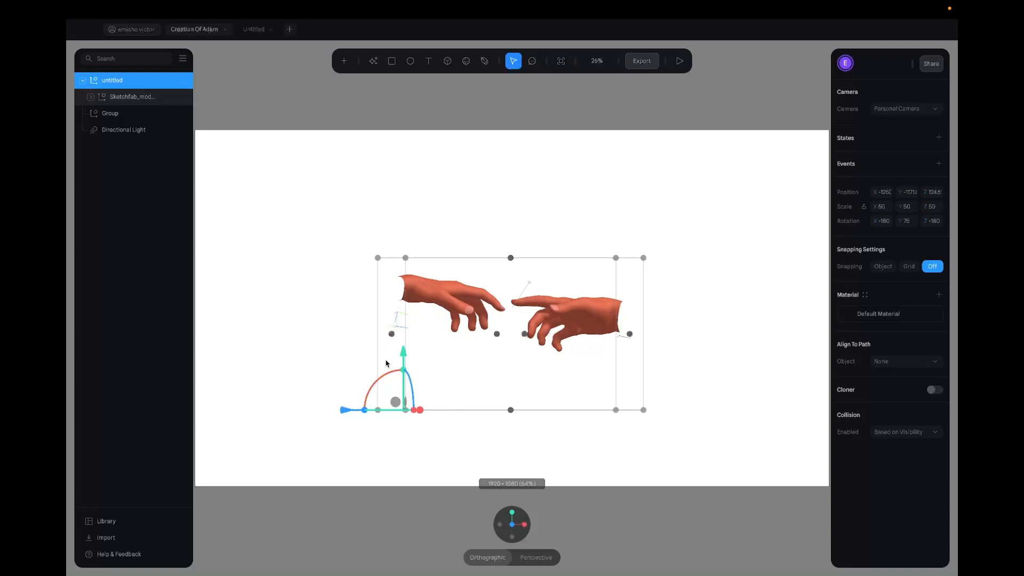
pyautogui.click(504, 325)
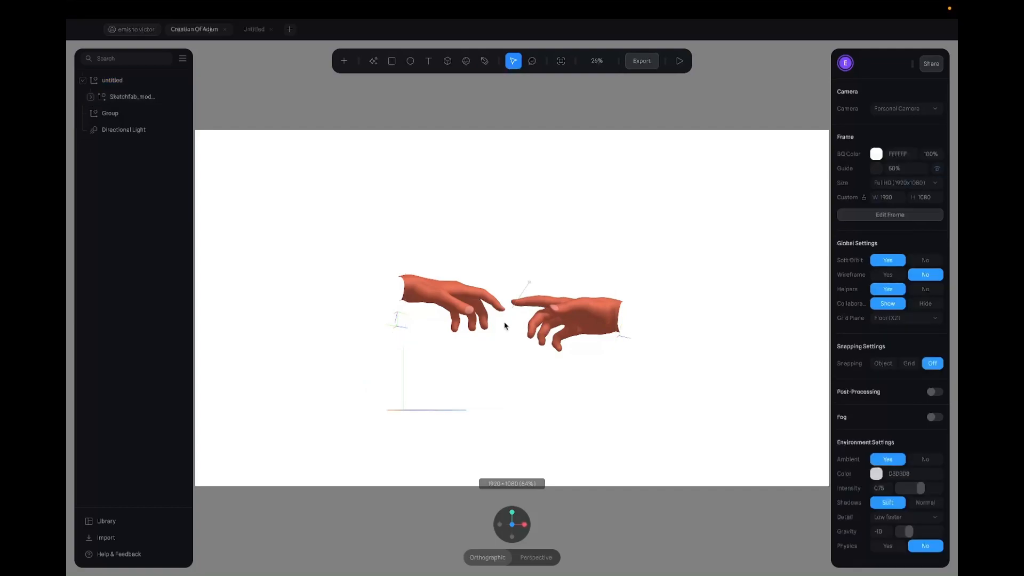
pyautogui.click(469, 306)
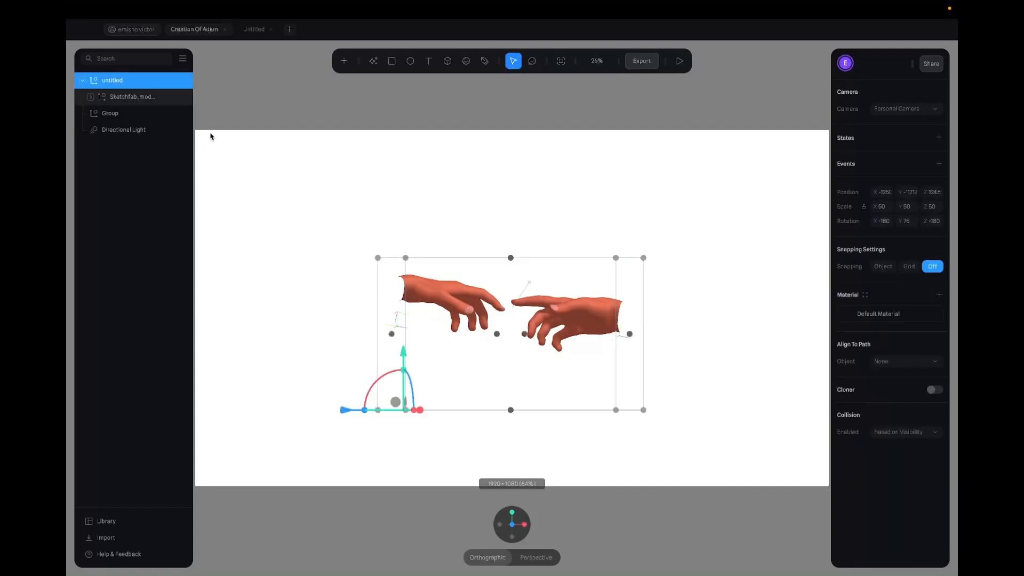
# Step: Select the root layer inside the Sketchfab model and undo edits back to the dark scene
pyautogui.click(92, 98)
pyautogui.click(92, 97)
pyautogui.click(127, 119)
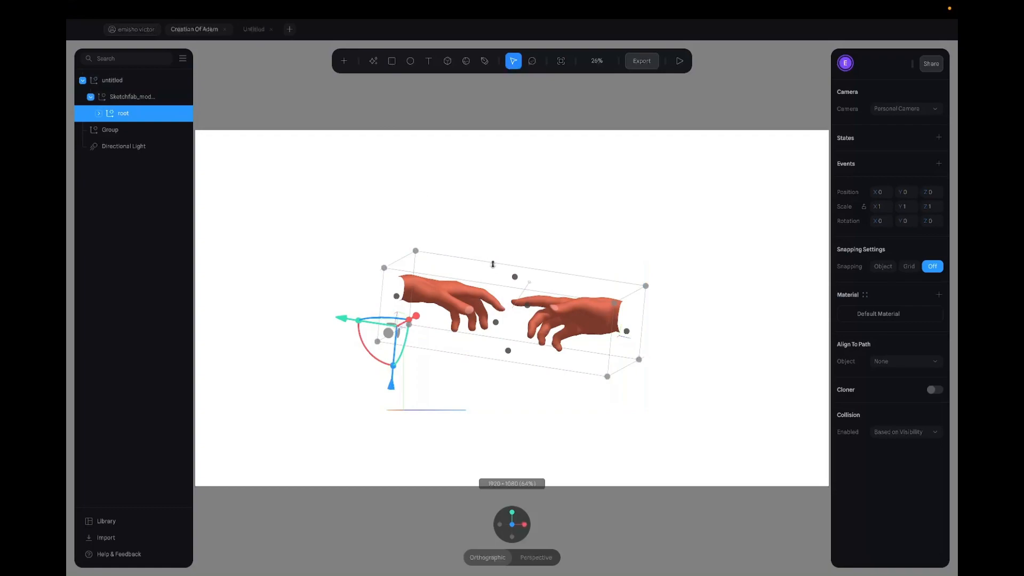
pyautogui.press('super+z')
pyautogui.press('super+z')
pyautogui.press('super+z')
pyautogui.press('super+z')
pyautogui.press('super+z')
pyautogui.press('super+z')
pyautogui.press('super+z')
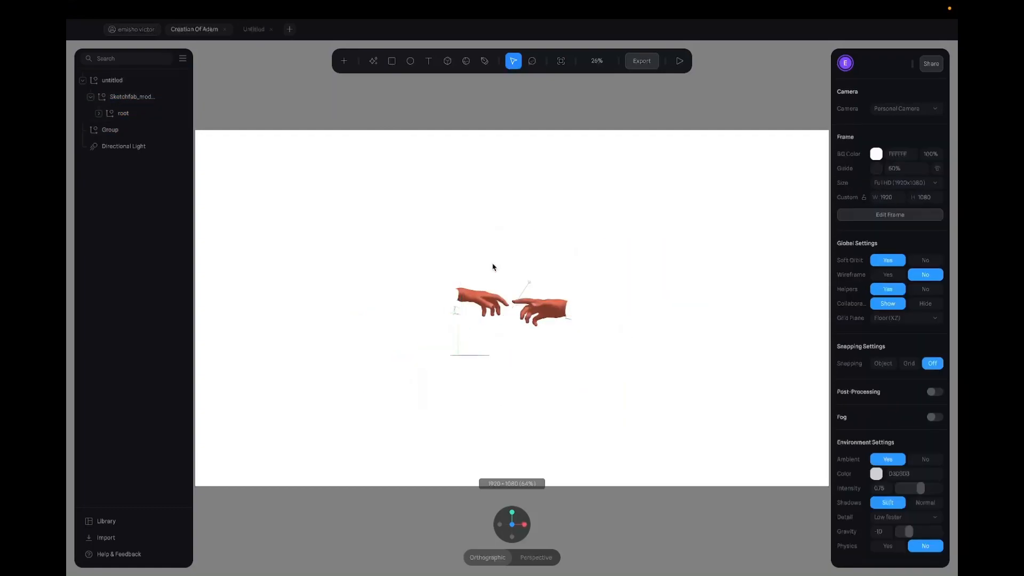
pyautogui.press('super+z')
pyautogui.press('super+z')
pyautogui.press('super+z')
pyautogui.press('super+z')
pyautogui.press('super+z')
pyautogui.press('super+z')
pyautogui.press('super+z')
pyautogui.press('super+z')
pyautogui.press('super+z')
pyautogui.press('super+z')
pyautogui.press('super+z')
pyautogui.press('super+z')
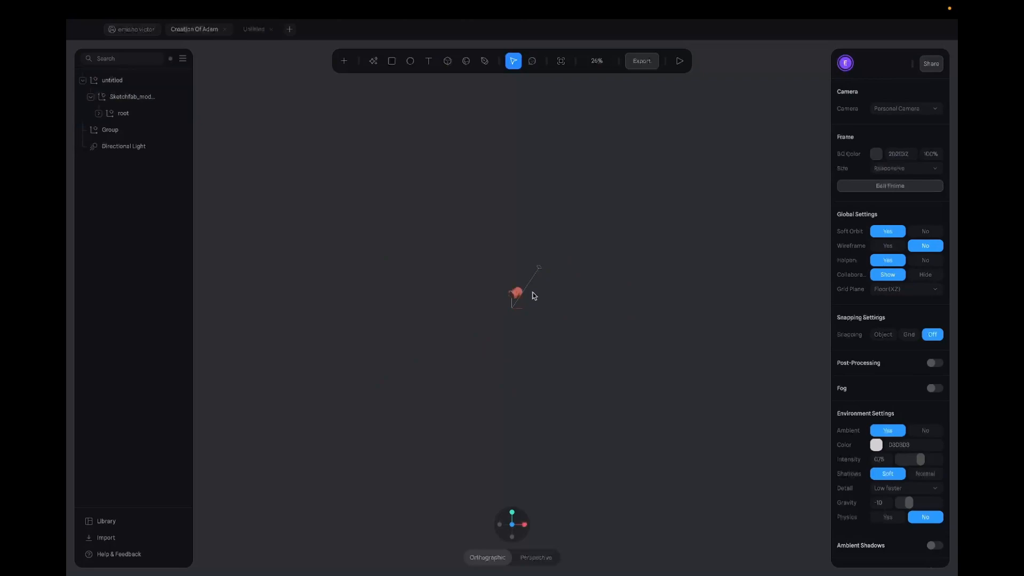
pyautogui.click(520, 297)
pyautogui.click(882, 206)
pyautogui.write('1')
pyautogui.press('Tab')
pyautogui.write('1')
pyautogui.press('Tab')
pyautogui.write('1')
pyautogui.press('Return')
pyautogui.click(137, 116)
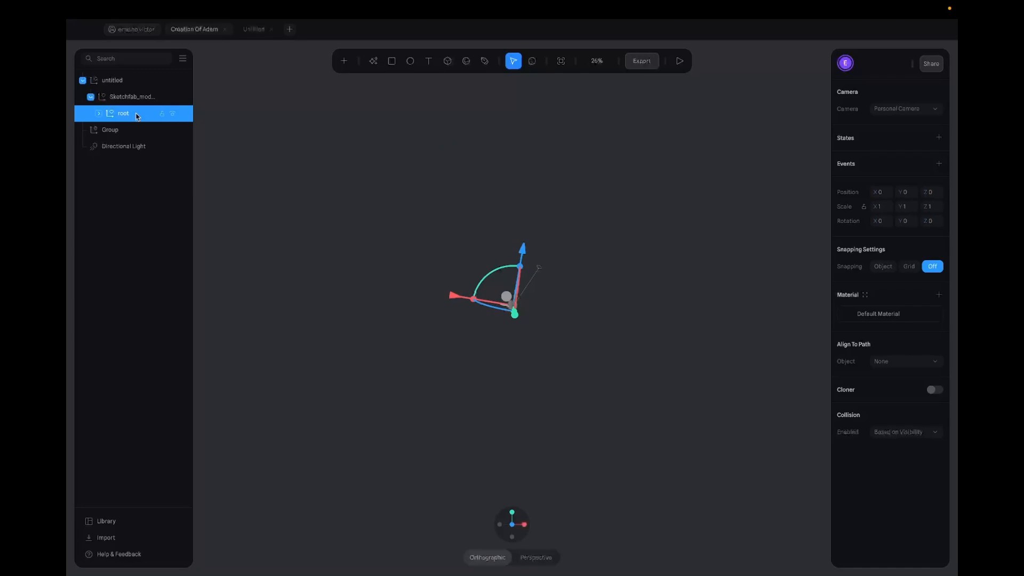
pyautogui.click(99, 113)
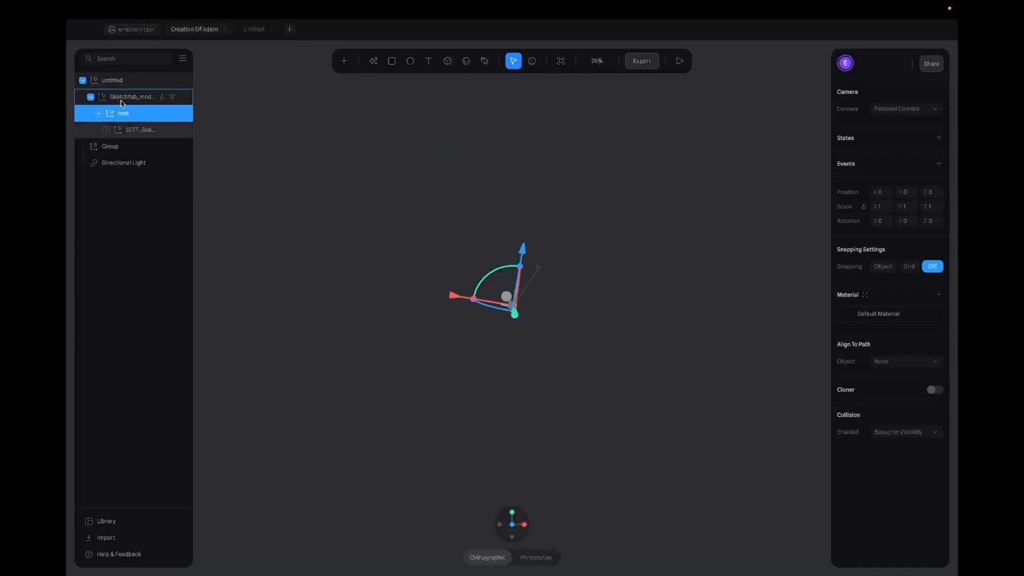
pyautogui.click(144, 128)
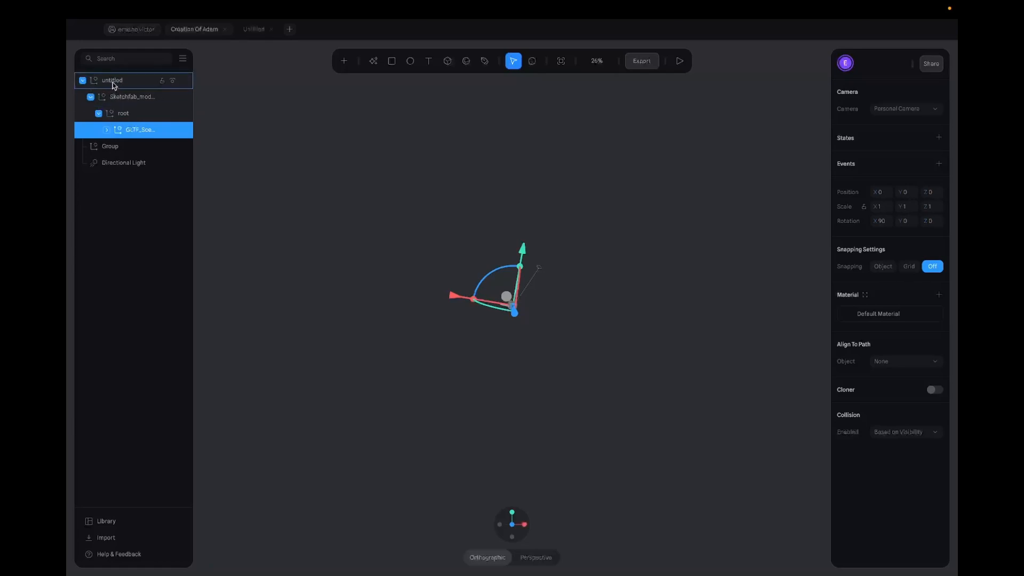
pyautogui.click(107, 130)
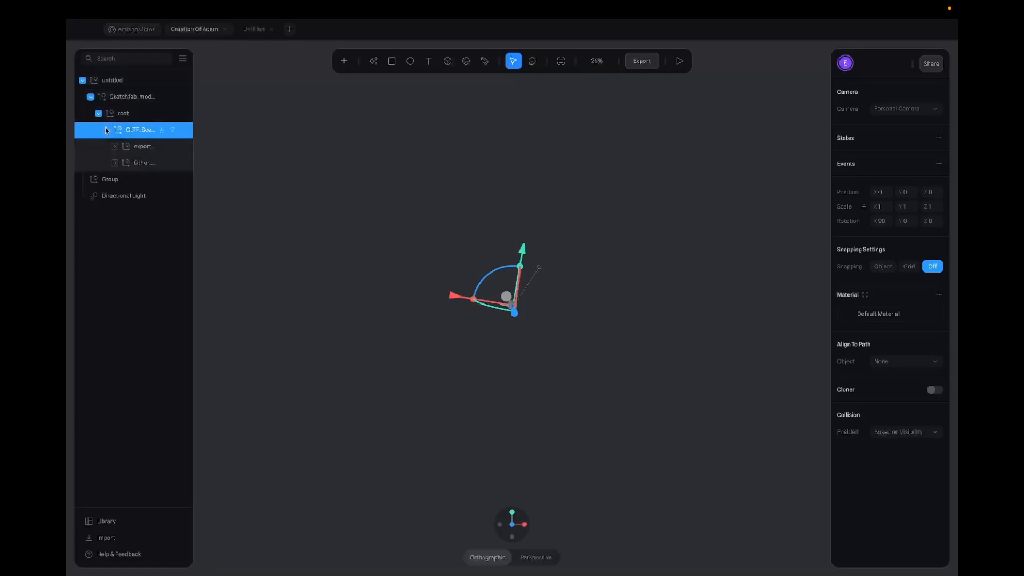
pyautogui.click(116, 146)
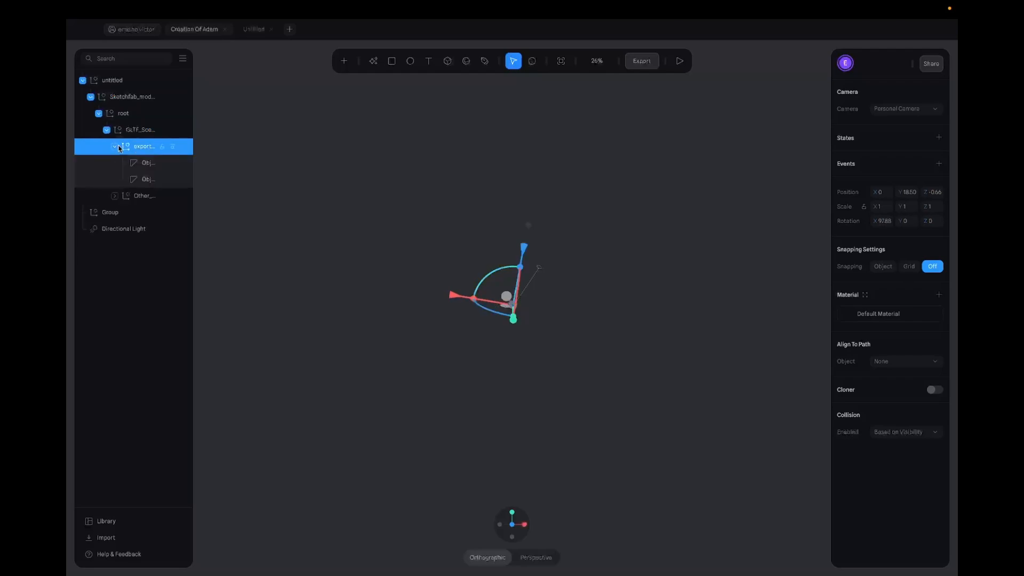
pyautogui.click(129, 131)
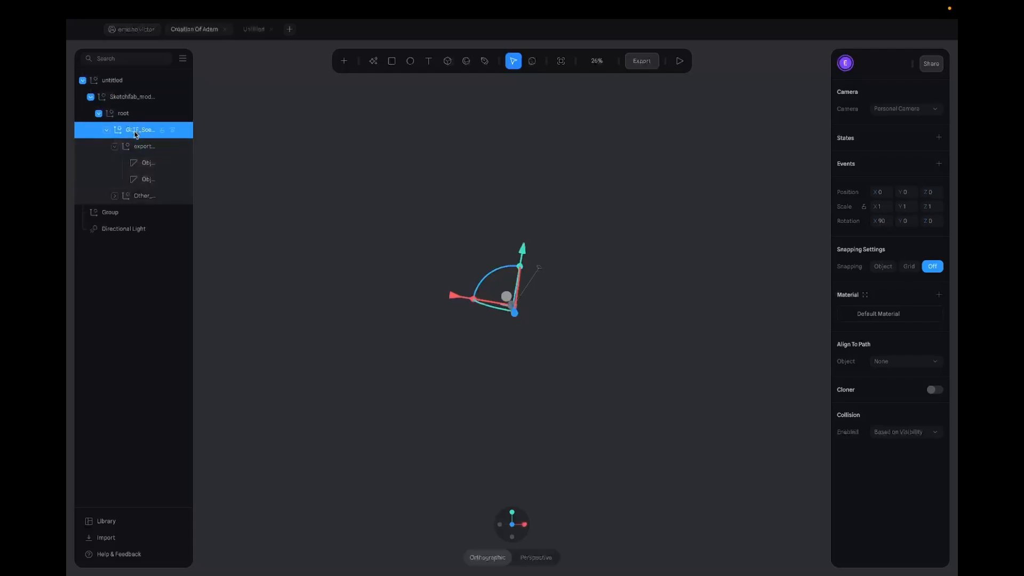
pyautogui.click(108, 131)
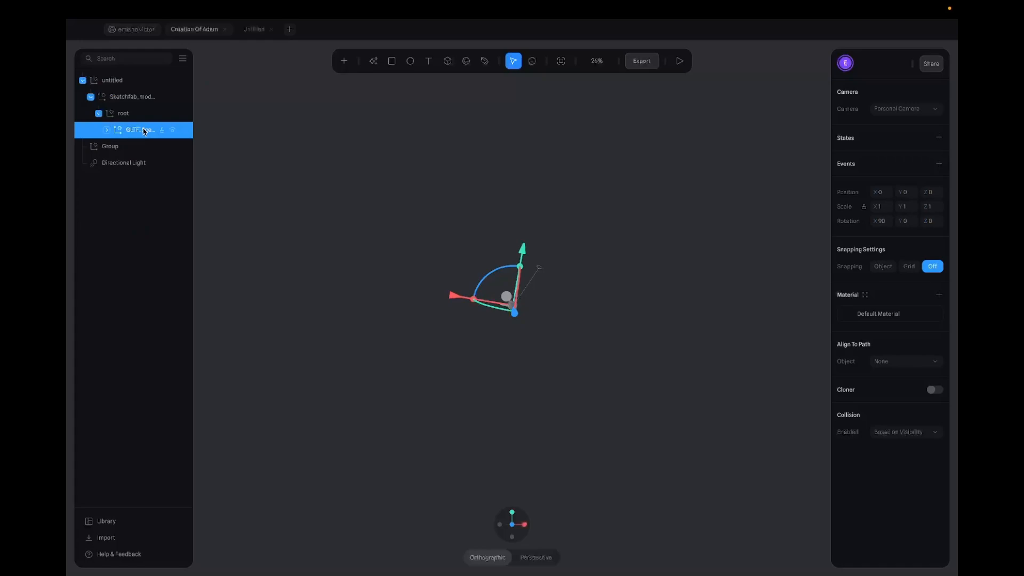
# Step: Move GLTF_SceneRootNode to the top level of the layers and rename it Hands
pyautogui.moveTo(148, 130); pyautogui.dragTo(134, 78)
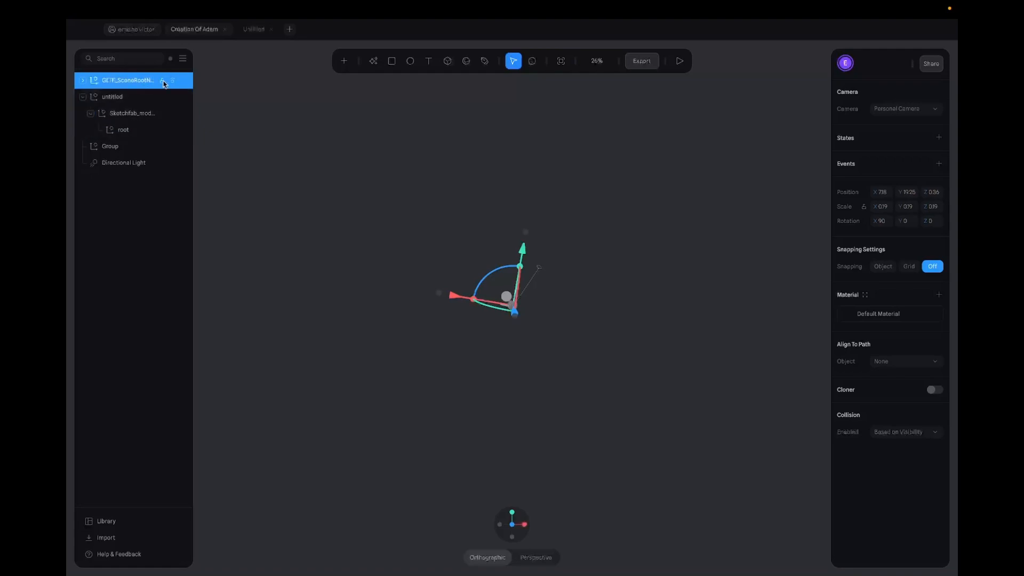
pyautogui.doubleClick(145, 81)
pyautogui.write('Ha')
pyautogui.press('Return')
# Step: Delete the untitled group, undo the deletion, and inspect its Sketchfab model contents
pyautogui.click(109, 98)
pyautogui.press('Delete')
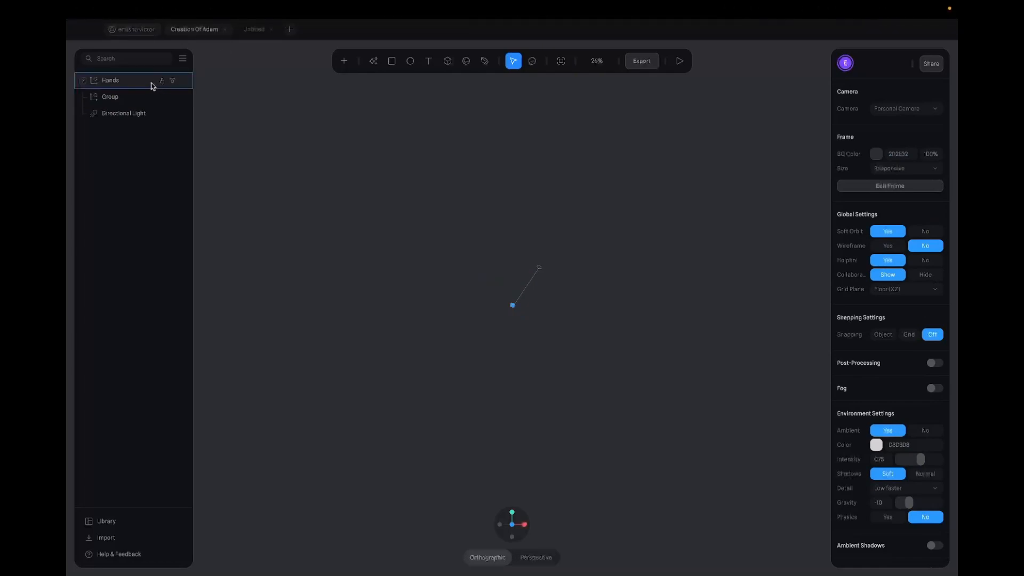
pyautogui.click(153, 86)
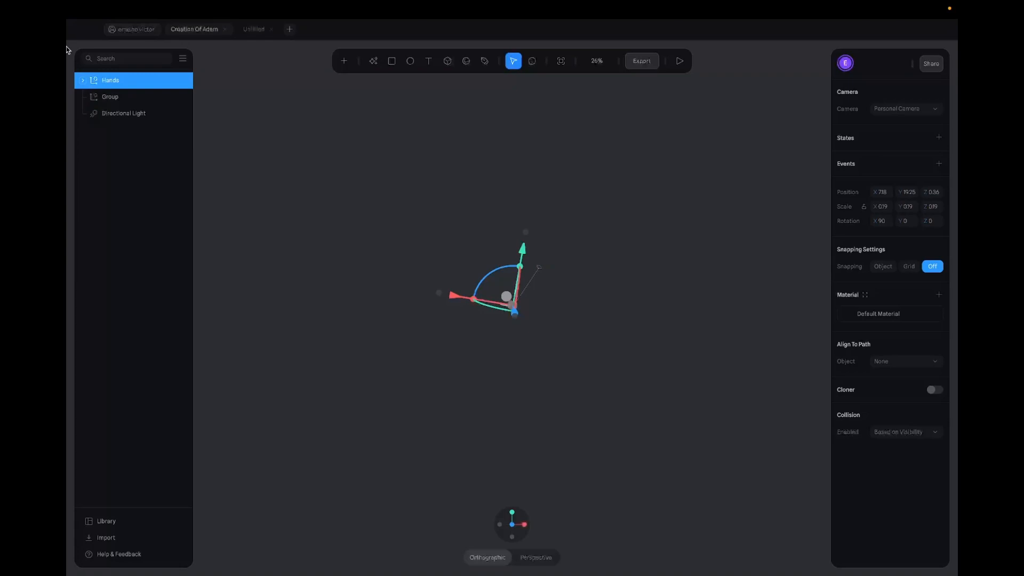
pyautogui.press('super+z')
pyautogui.press('super+z')
pyautogui.press('super+z')
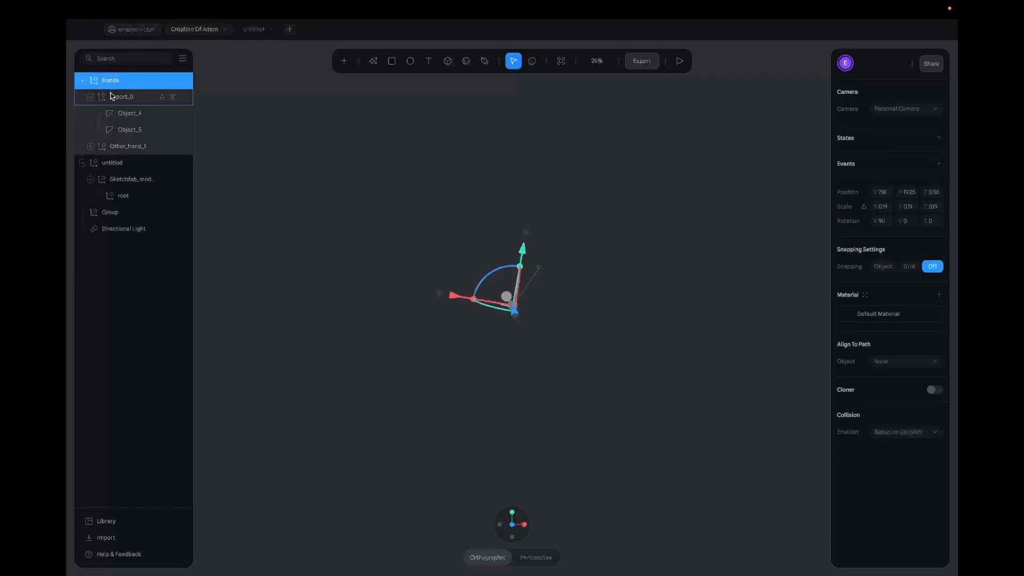
pyautogui.click(123, 162)
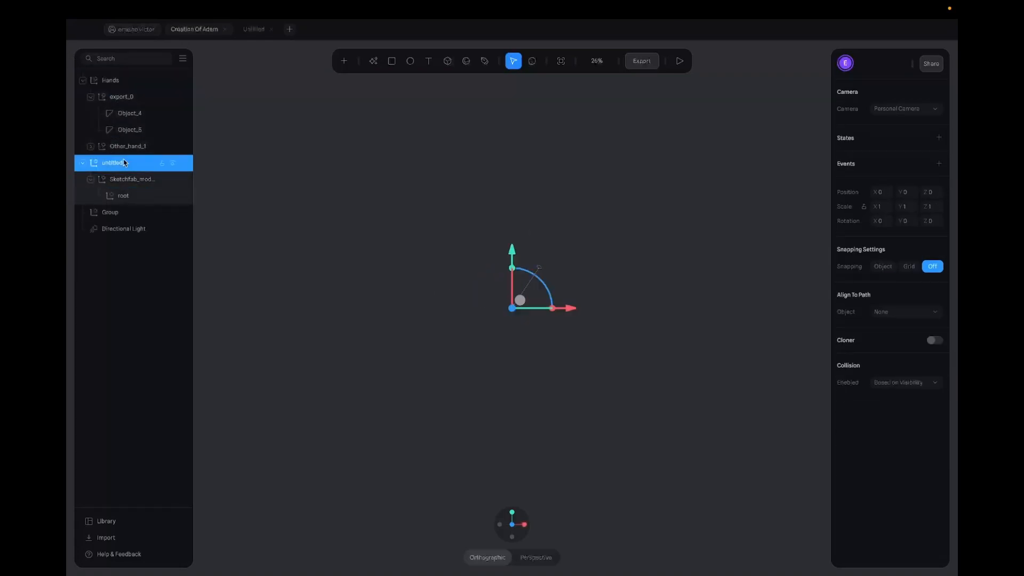
pyautogui.click(83, 166)
pyautogui.click(83, 165)
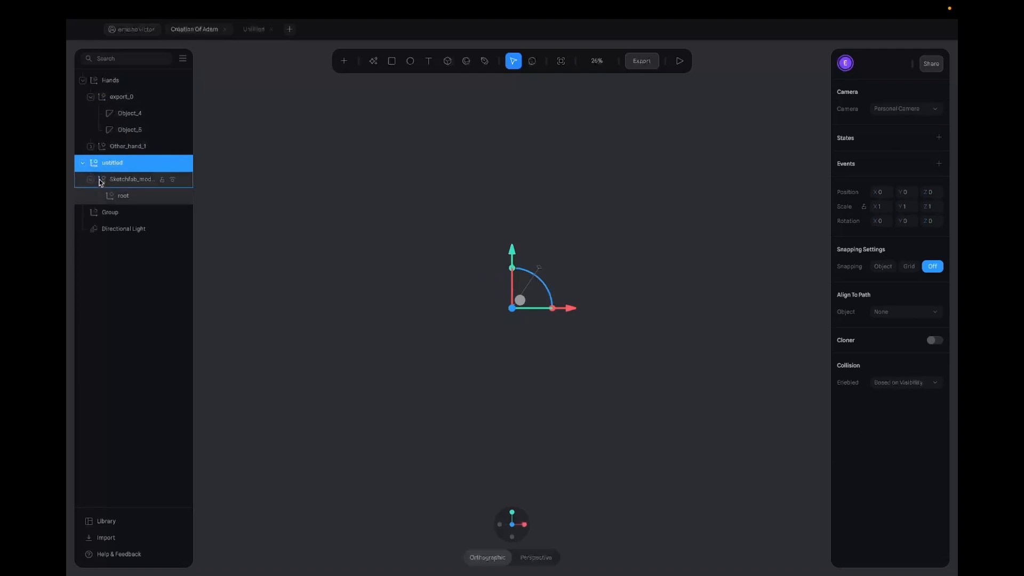
pyautogui.click(90, 180)
pyautogui.click(91, 180)
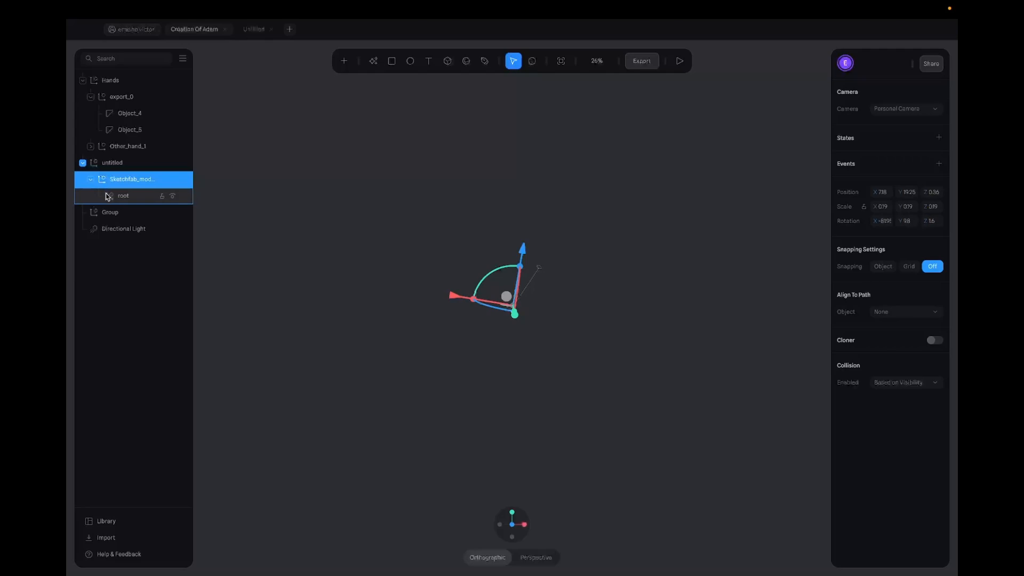
# Step: Restore the Hands name, delete the leftover untitled group, and select Hands
pyautogui.click(117, 81)
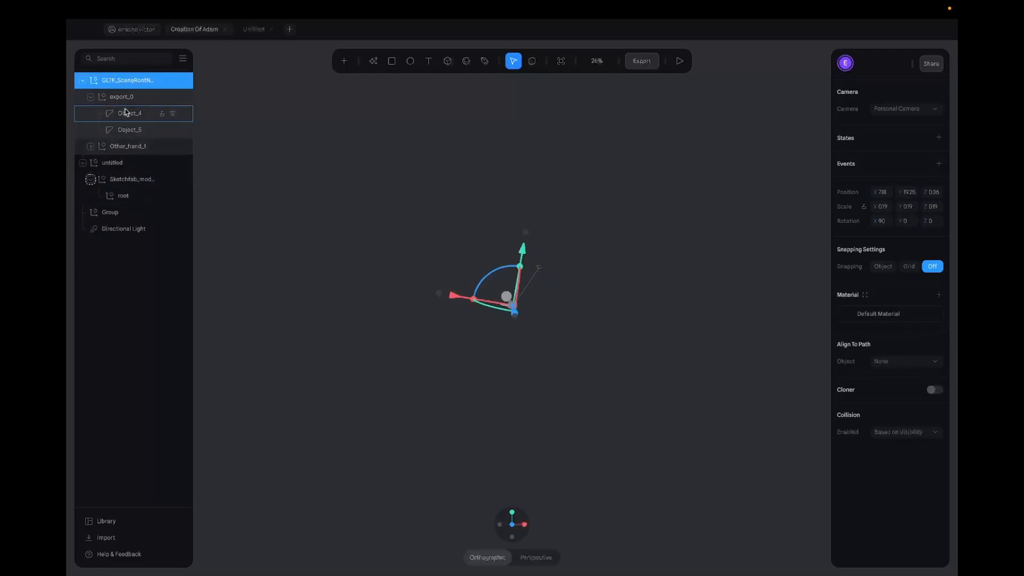
pyautogui.press('super+shift+z')
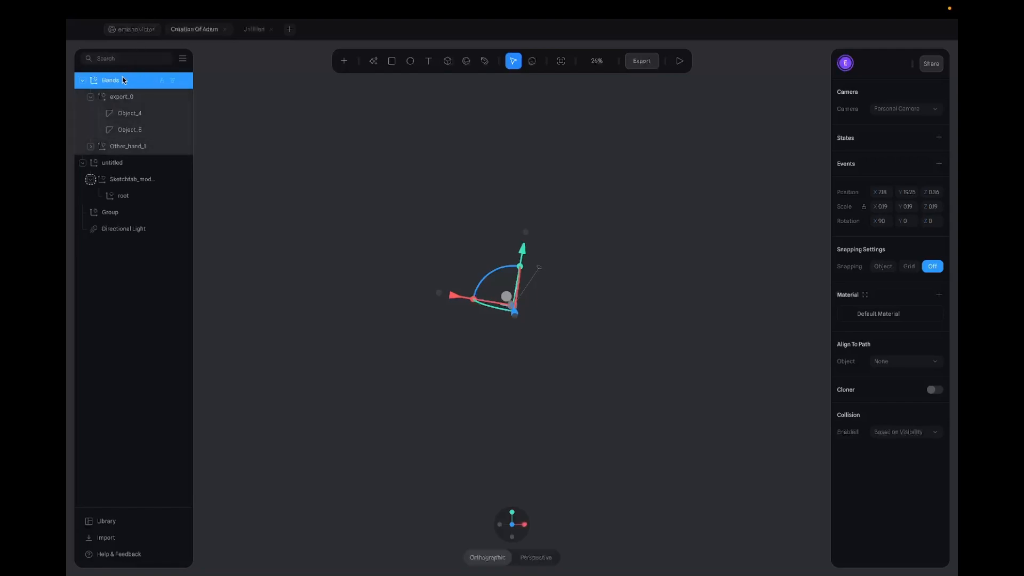
pyautogui.click(119, 160)
pyautogui.press('Delete')
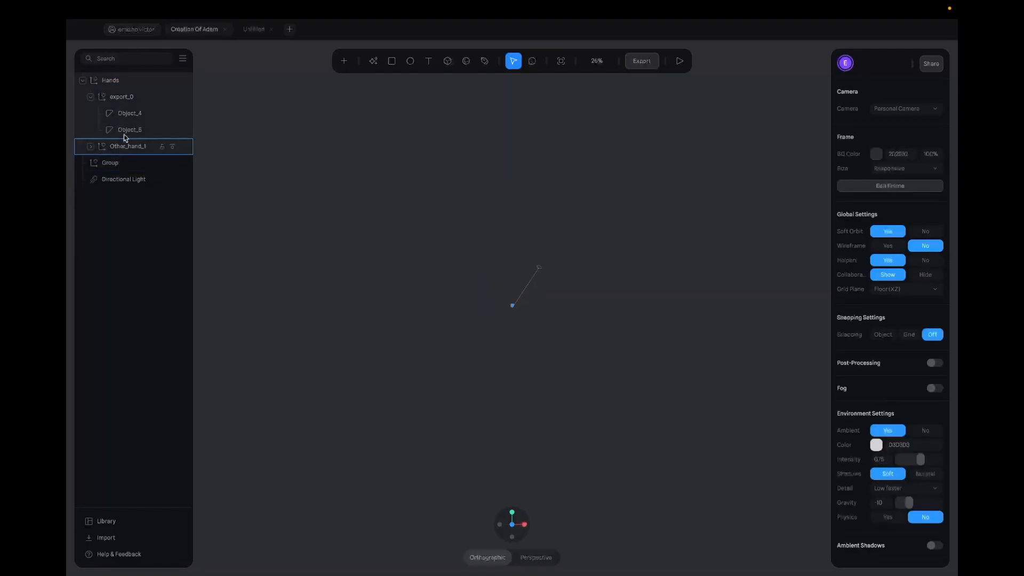
pyautogui.click(127, 80)
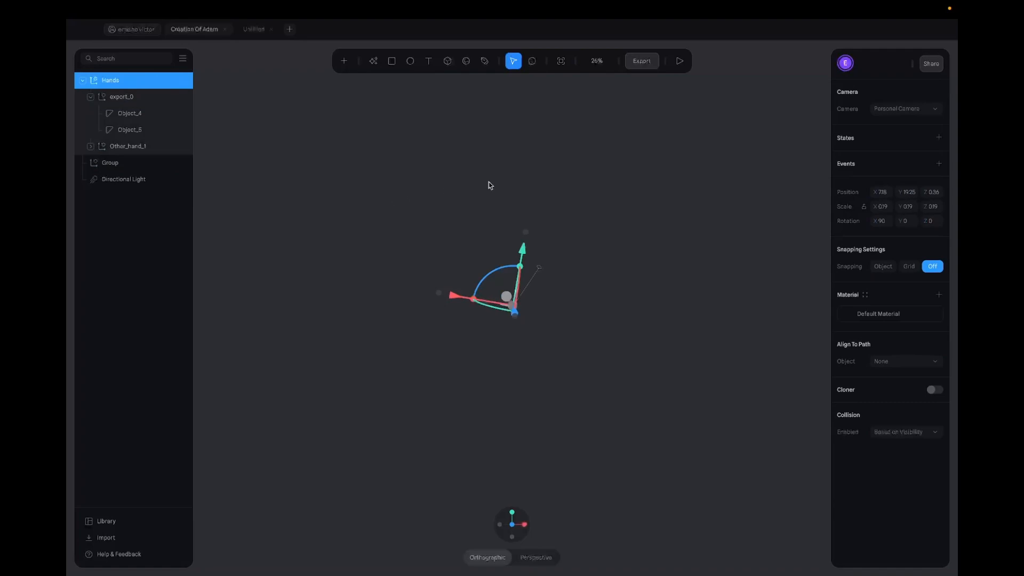
# Step: Try X scale 56 and Y scale 50 on Hands, then undo it
pyautogui.click(888, 207)
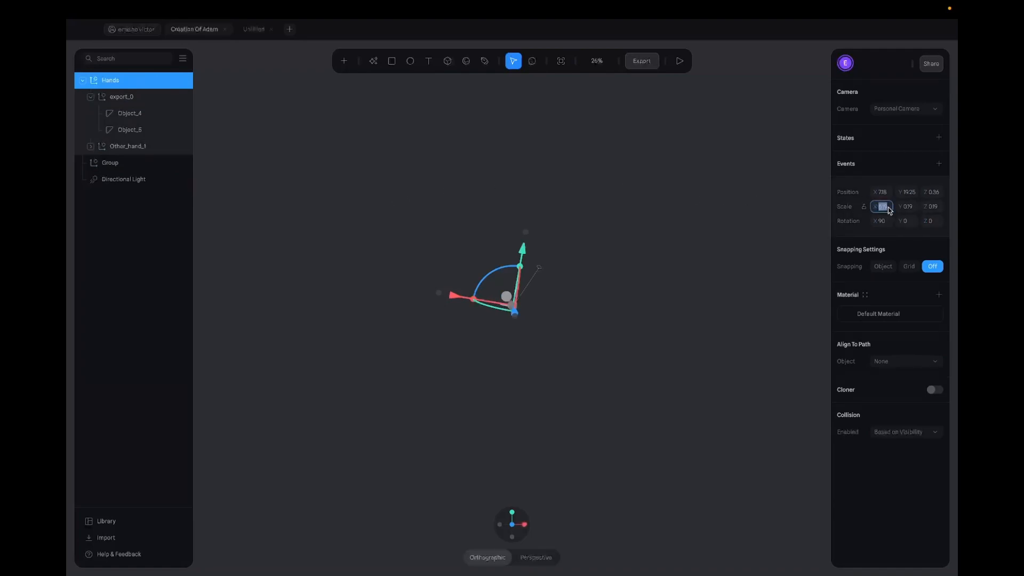
pyautogui.write('56')
pyautogui.click(907, 207)
pyautogui.write('50')
pyautogui.press('Return')
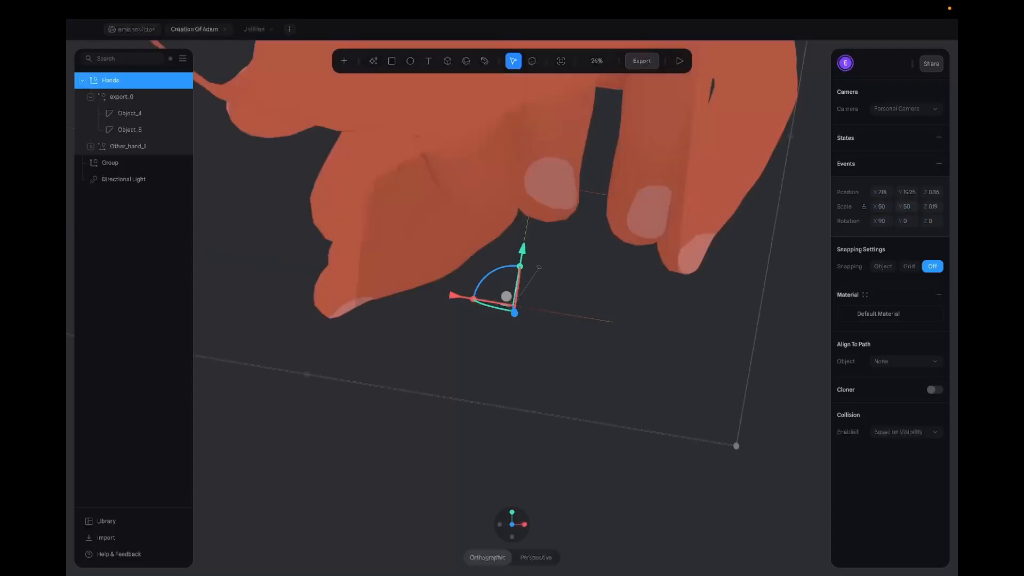
pyautogui.hotkey('ctrl', 'z')
pyautogui.hotkey('ctrl', 'z')
# Step: Set the Hands Scale X, Y and Z to 35
pyautogui.click(889, 210)
pyautogui.write('35')
pyautogui.press('Return')
pyautogui.click(903, 207)
pyautogui.write('35')
pyautogui.click(933, 207)
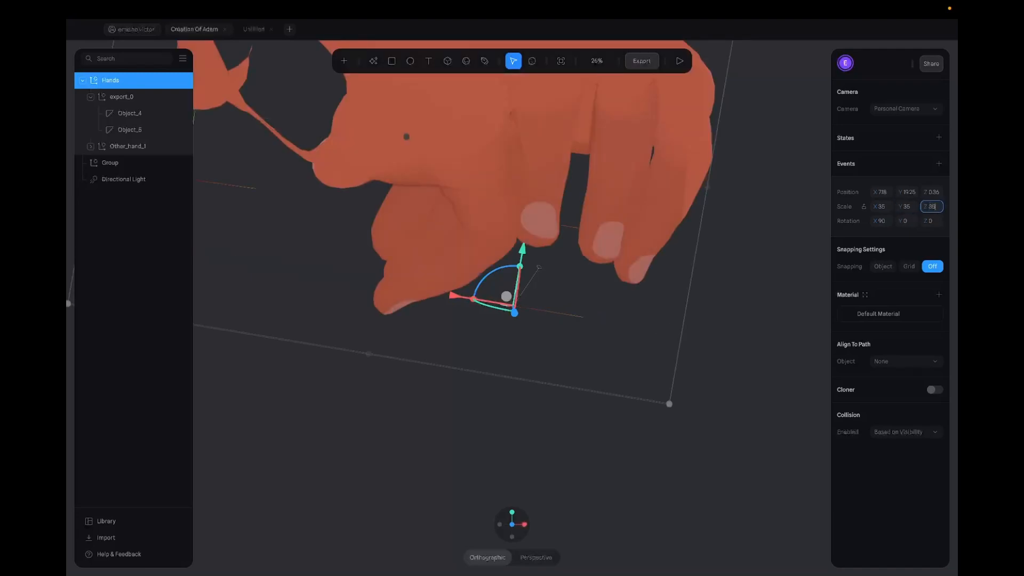
pyautogui.write('35')
pyautogui.press('Return')
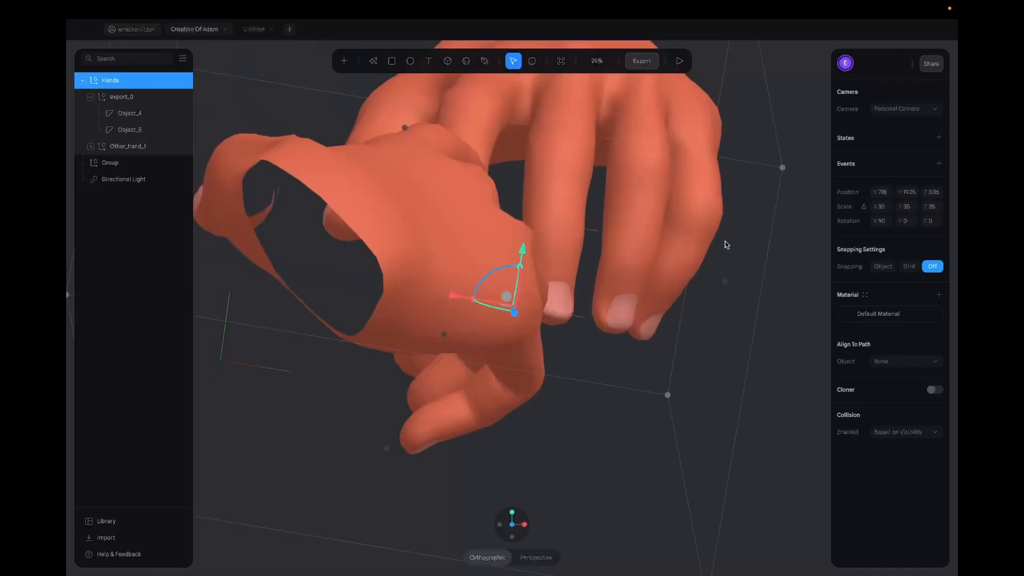
# Step: Reduce the Hands Scale X, Y and Z to 25
pyautogui.click(885, 207)
pyautogui.write('25')
pyautogui.press('Tab')
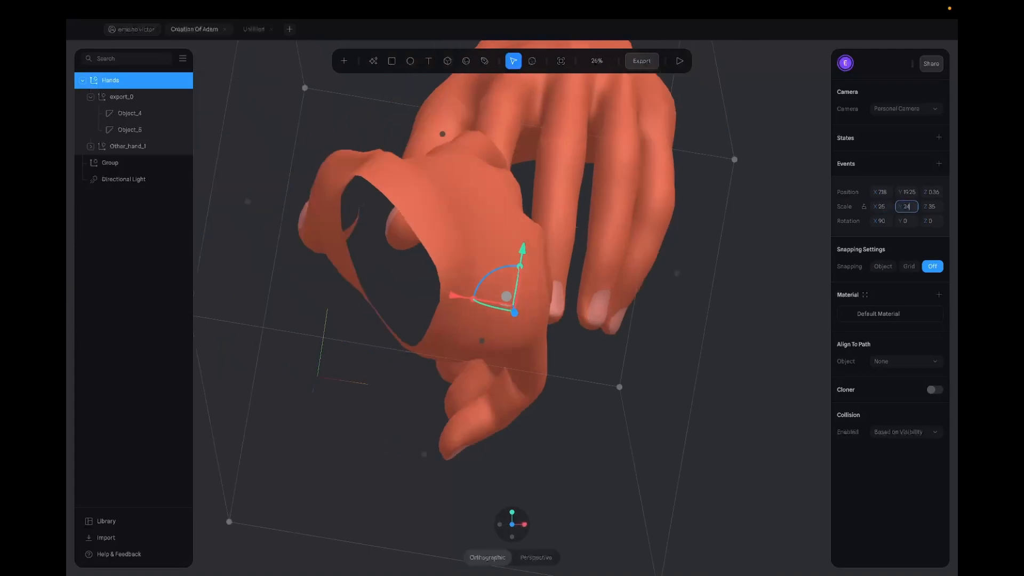
pyautogui.write('25')
pyautogui.press('Tab')
pyautogui.write('25')
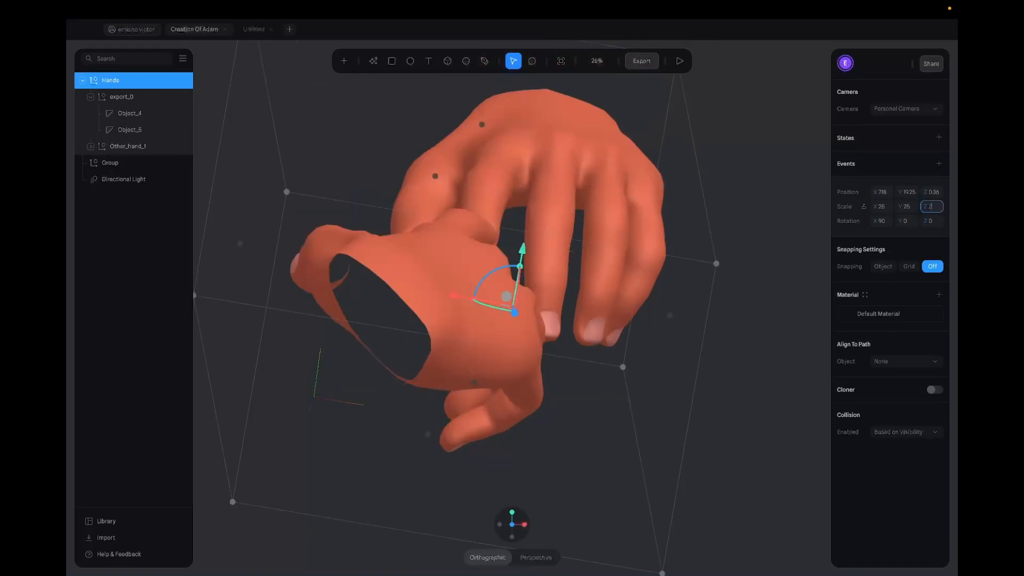
pyautogui.press('Return')
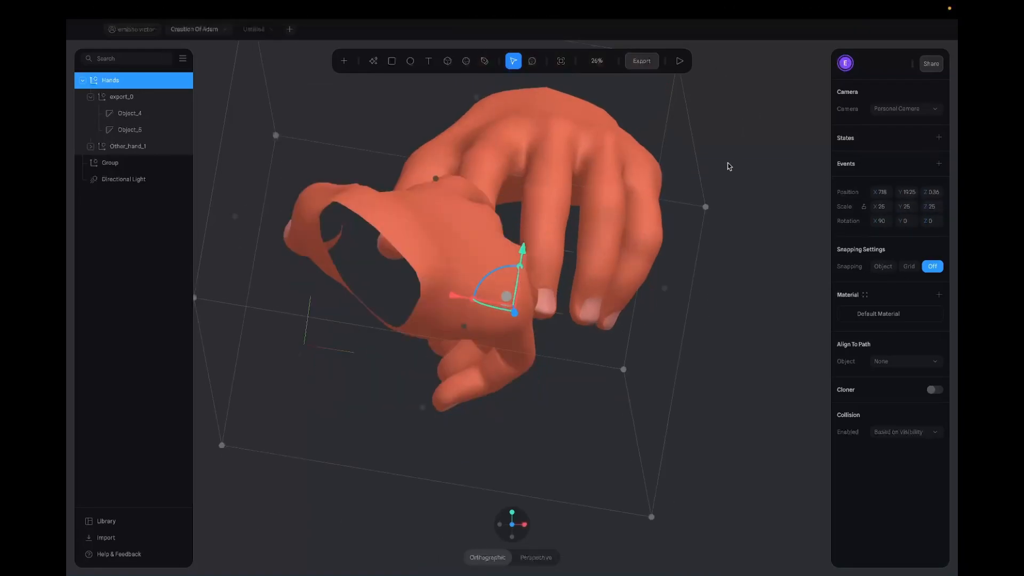
# Step: Reselect Hands, wrap it in a new group, then undo the grouping
pyautogui.click(741, 168)
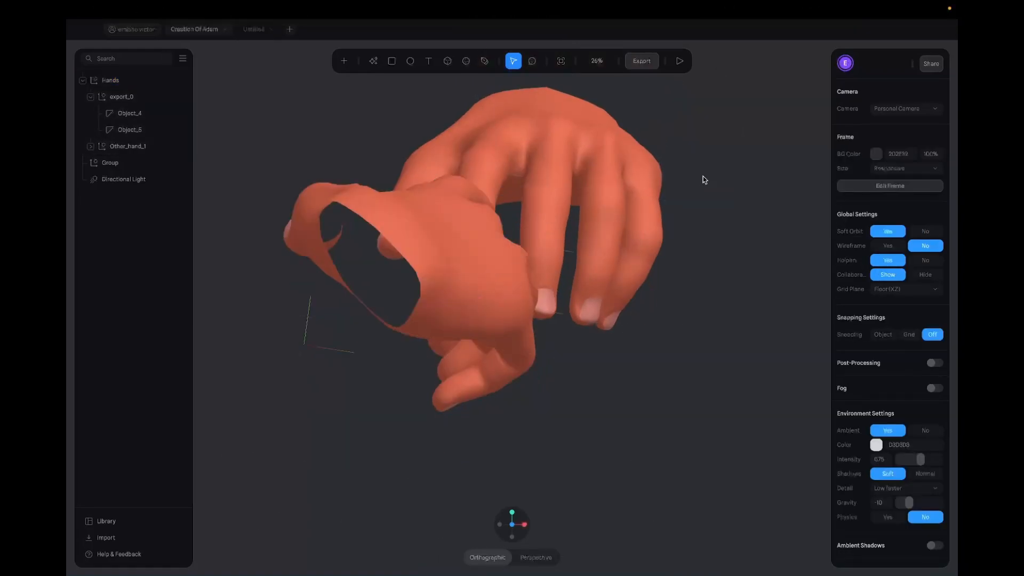
pyautogui.click(598, 201)
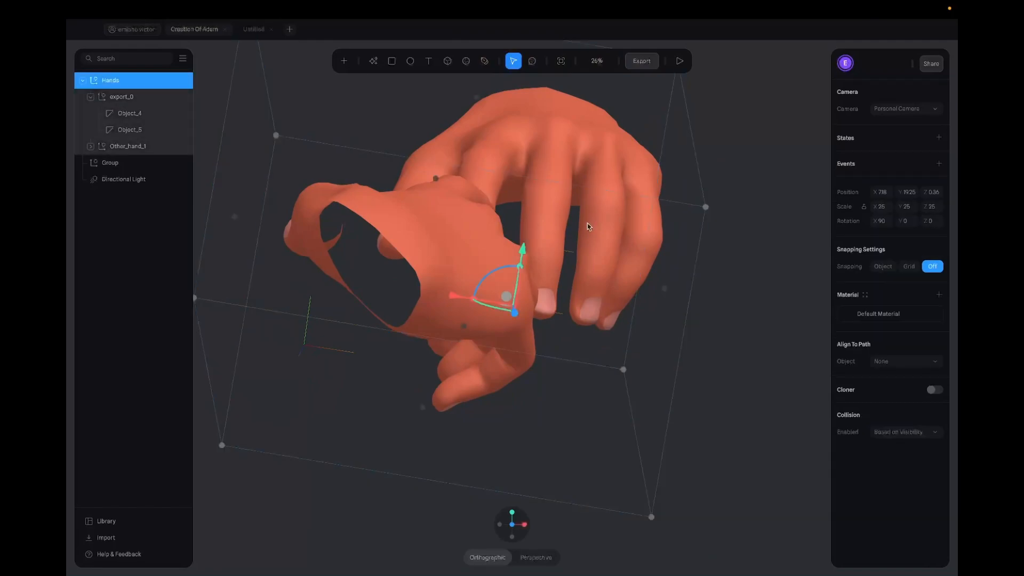
pyautogui.press('super+g')
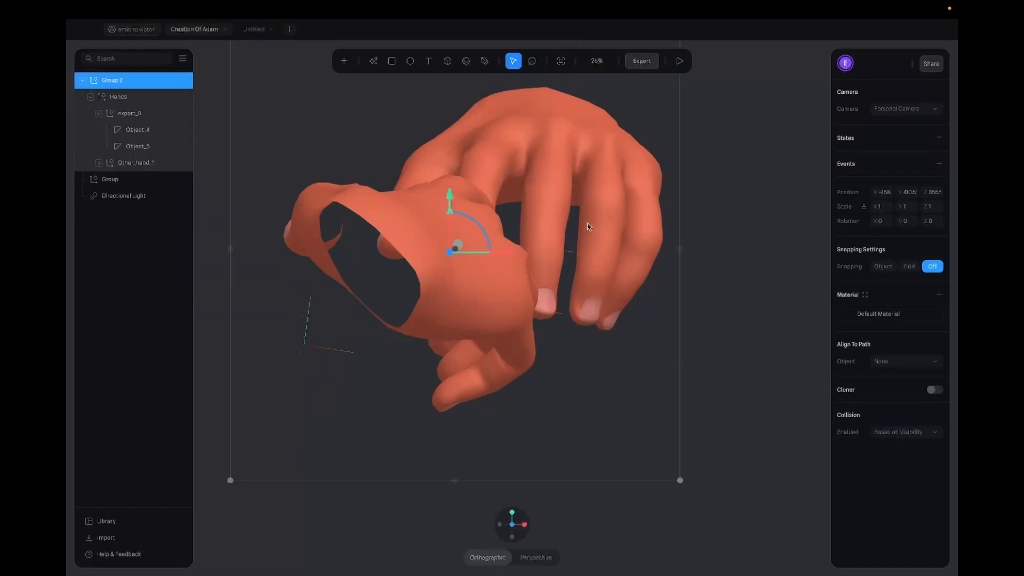
pyautogui.press('super+z')
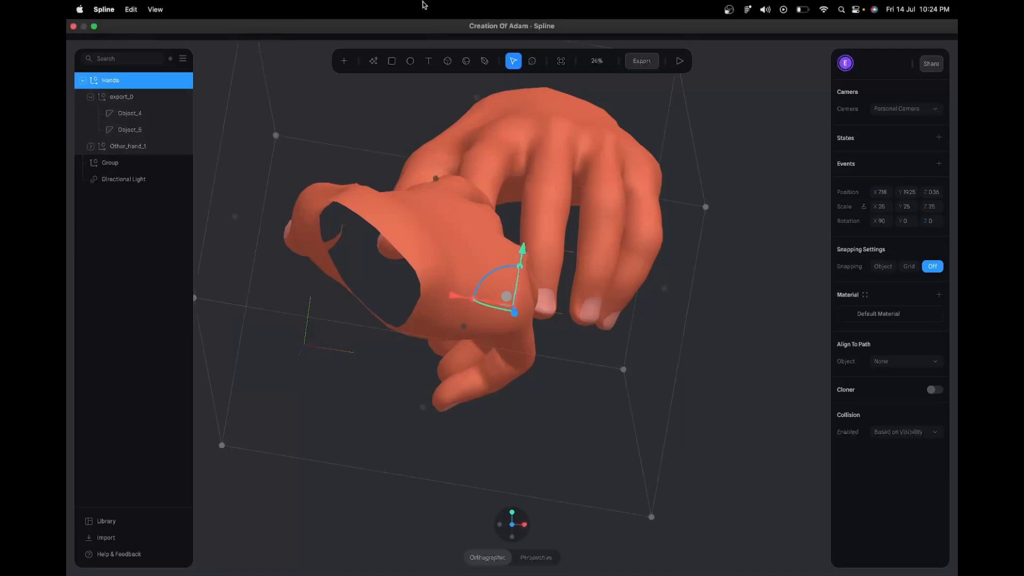
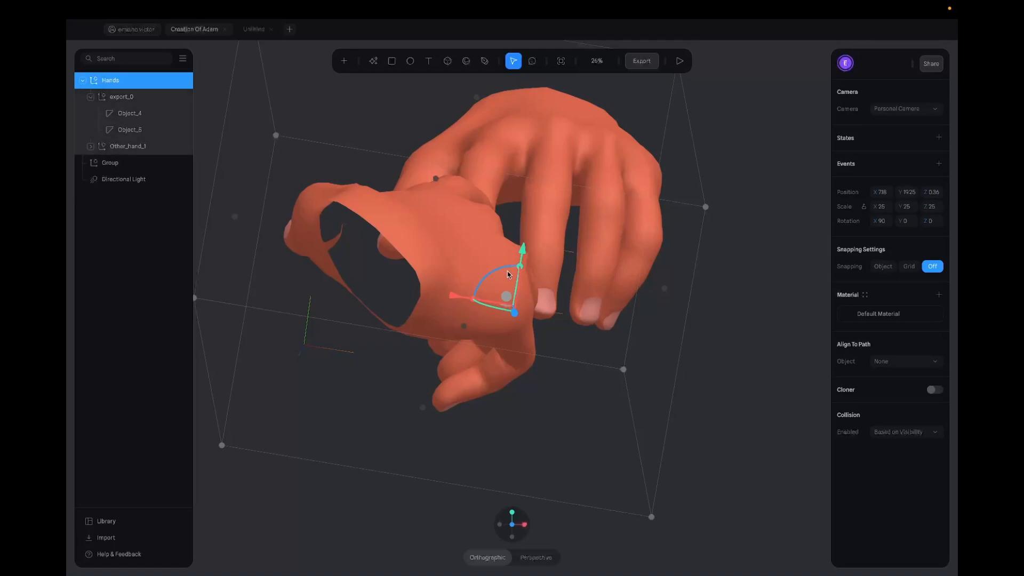
# Step: Group Hands into Group 2 and rotate it on Y so the index fingertips nearly touch
pyautogui.press('super+g')
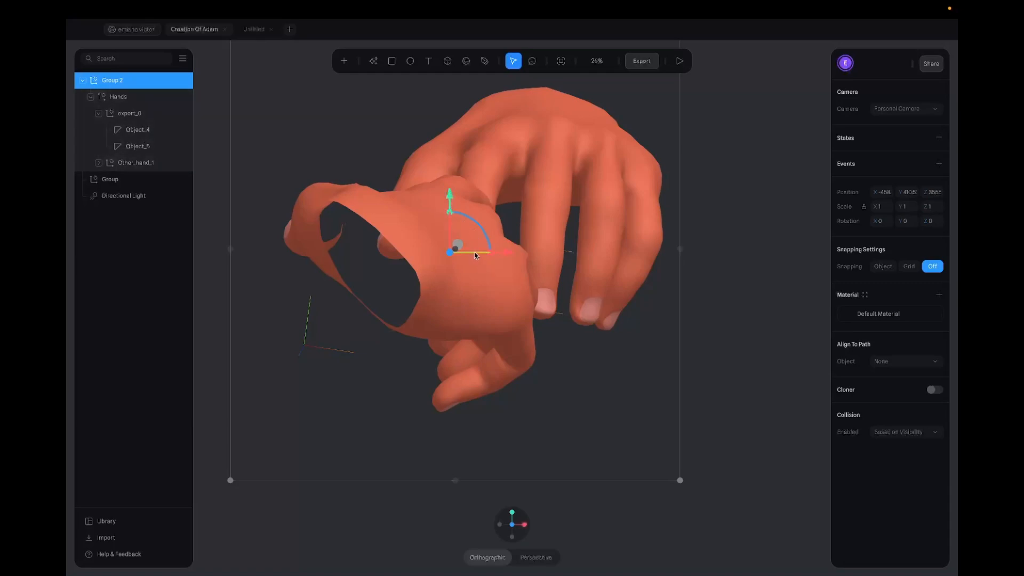
pyautogui.moveTo(476, 255); pyautogui.dragTo(343, 245)
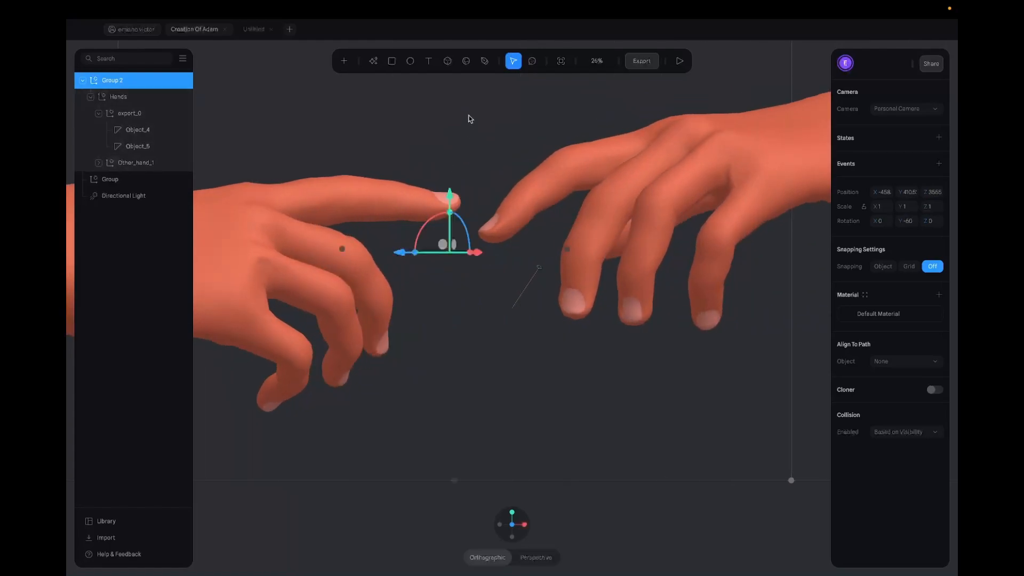
pyautogui.click(469, 119)
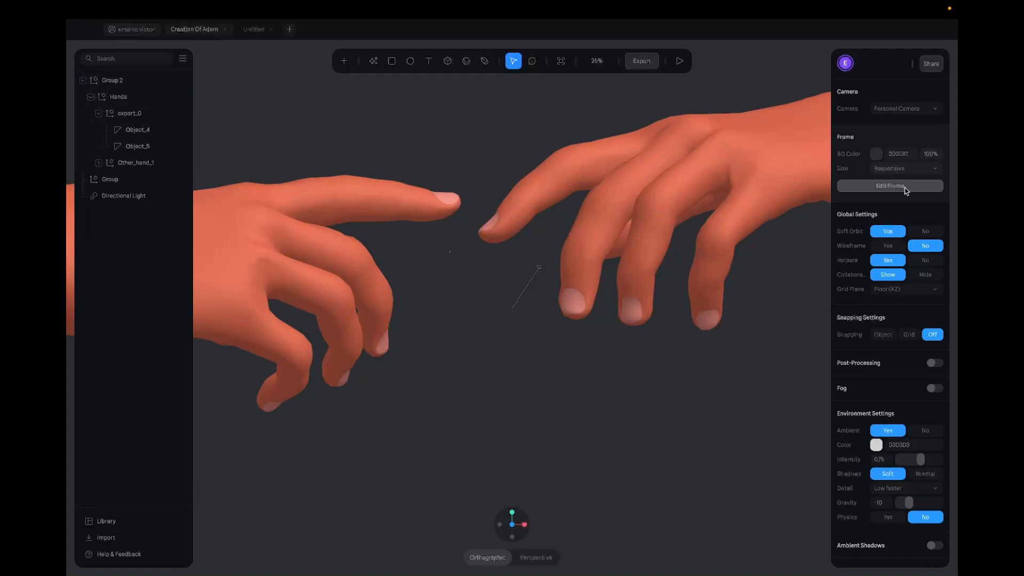
# Step: Set the frame size to FullHD 1920×1080 and move Group 2 lower in the frame
pyautogui.click(905, 187)
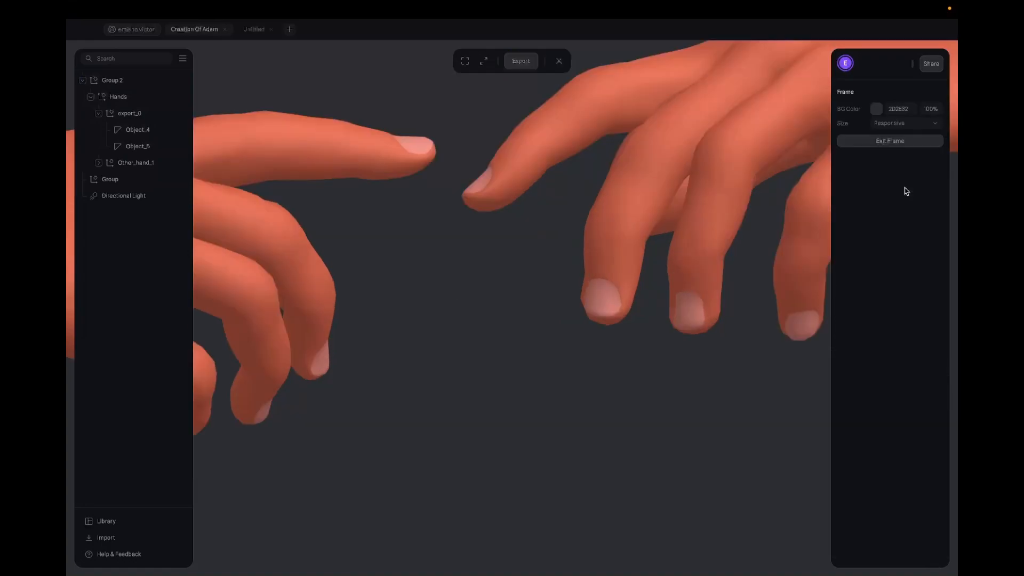
pyautogui.click(904, 126)
pyautogui.click(891, 153)
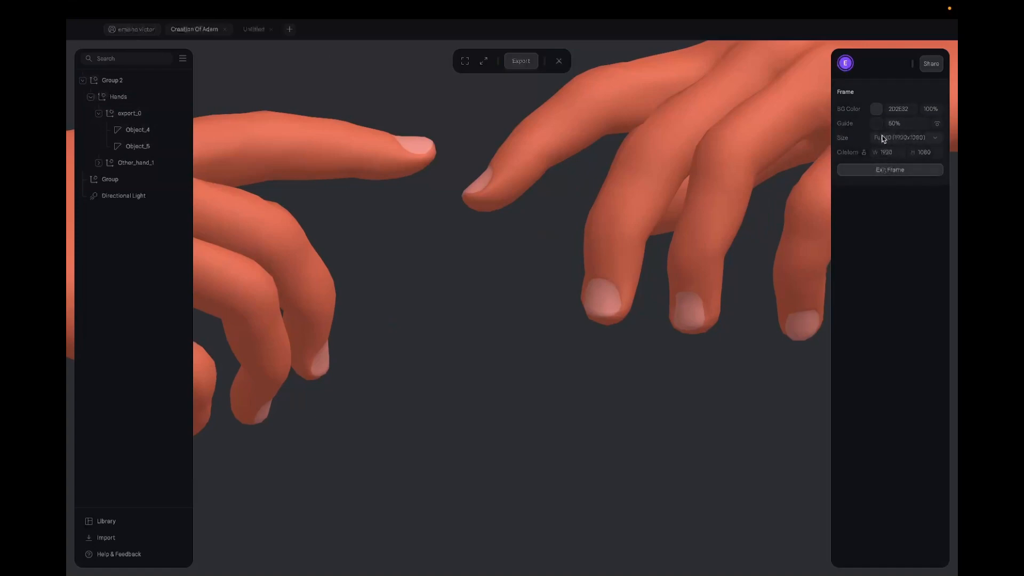
pyautogui.click(885, 170)
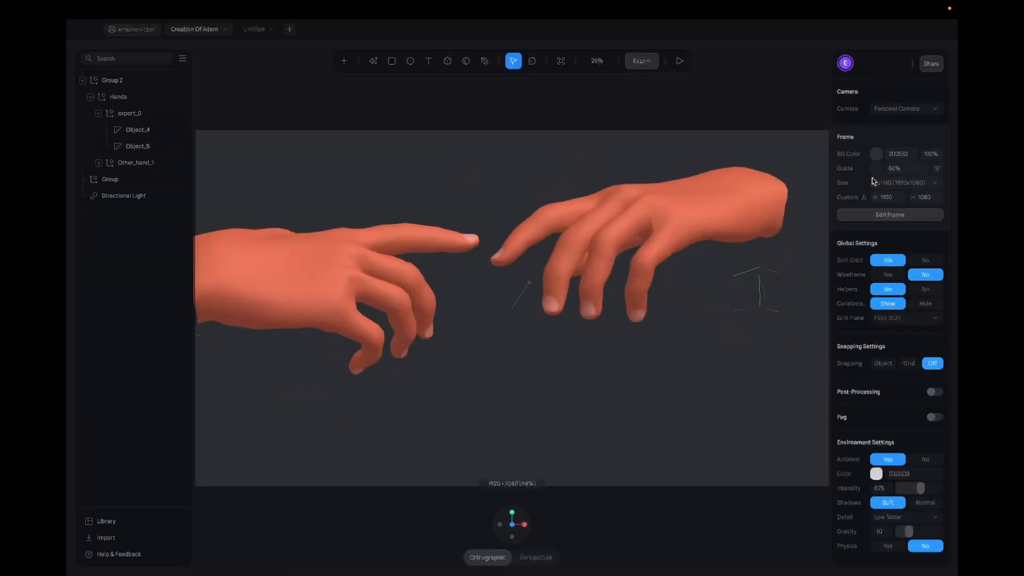
pyautogui.click(572, 252)
pyautogui.moveTo(616, 227); pyautogui.dragTo(625, 261)
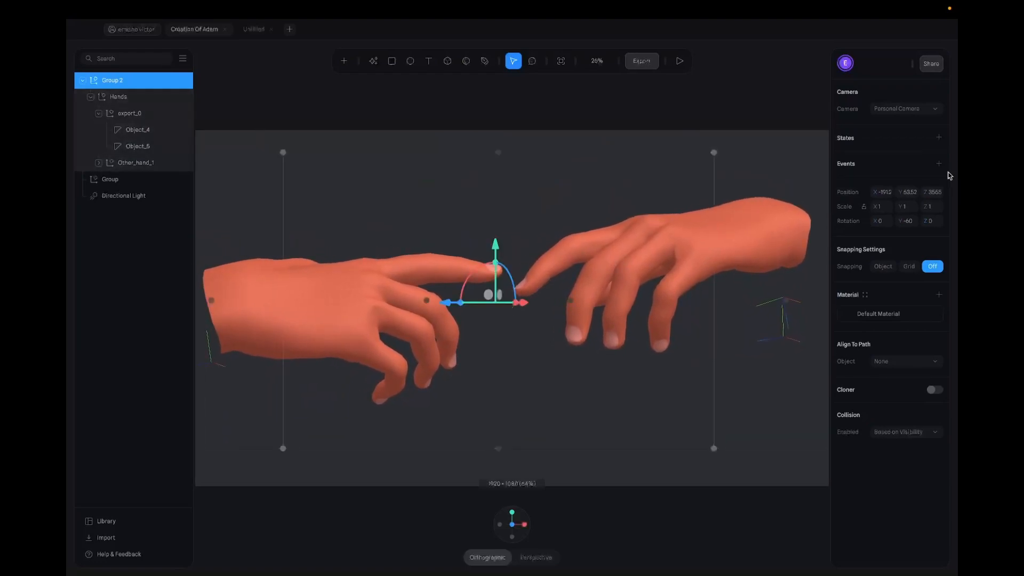
# Step: Set the Hands group's Scale X, Y and Z to 30
pyautogui.click(128, 96)
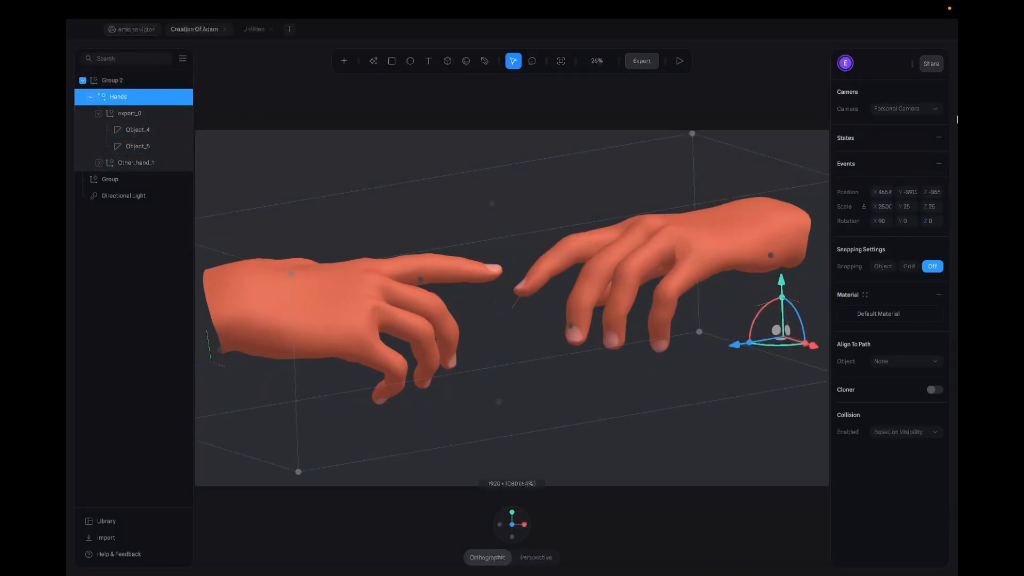
pyautogui.click(889, 208)
pyautogui.write('30')
pyautogui.click(908, 208)
pyautogui.write('30')
pyautogui.press('Return')
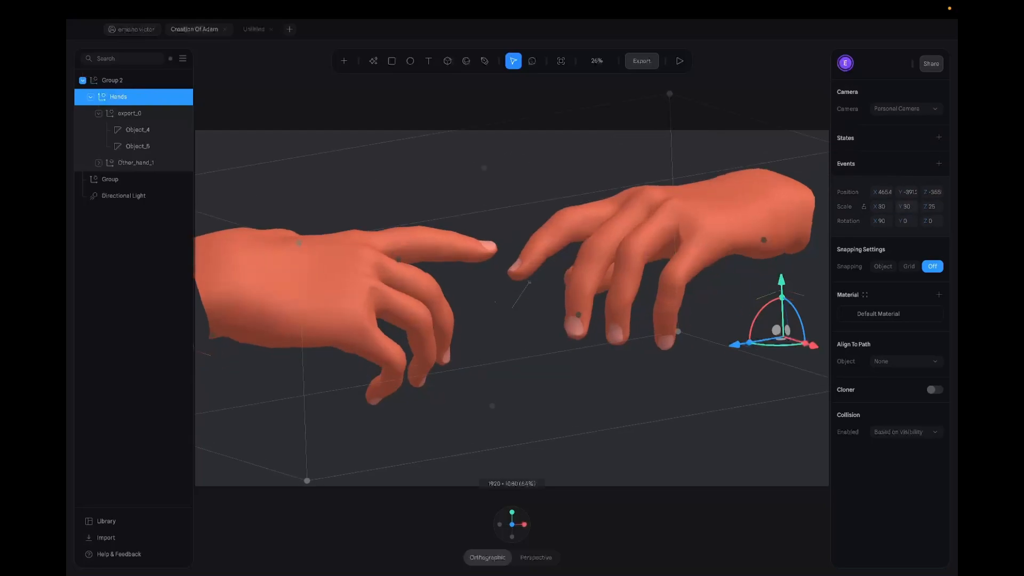
pyautogui.click(931, 206)
pyautogui.write('3')
pyautogui.press('Return')
# Step: Nudge Group 2 to the right and rotate it into a diagonal composition
pyautogui.moveTo(607, 297); pyautogui.dragTo(635, 293)
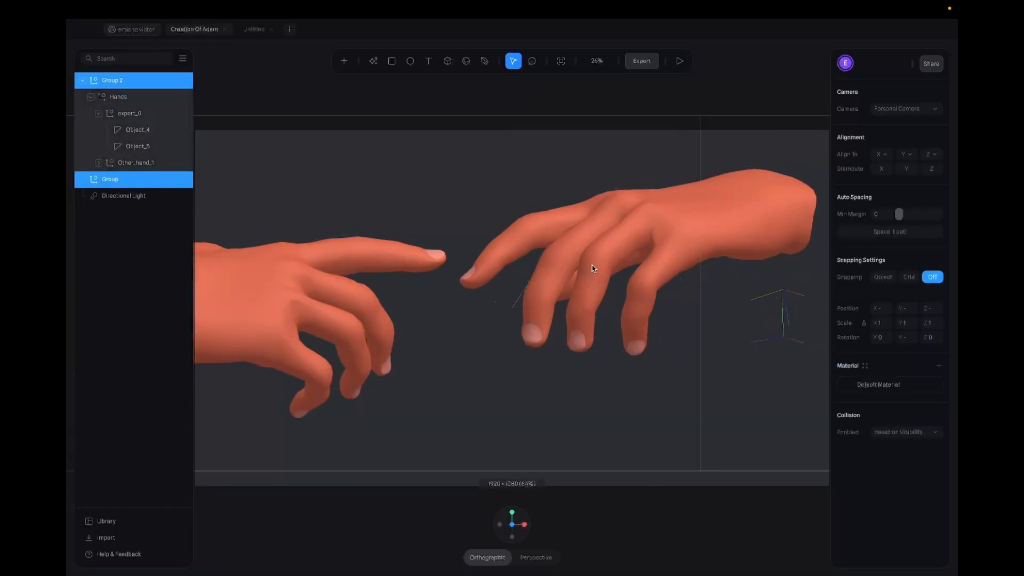
pyautogui.click(126, 83)
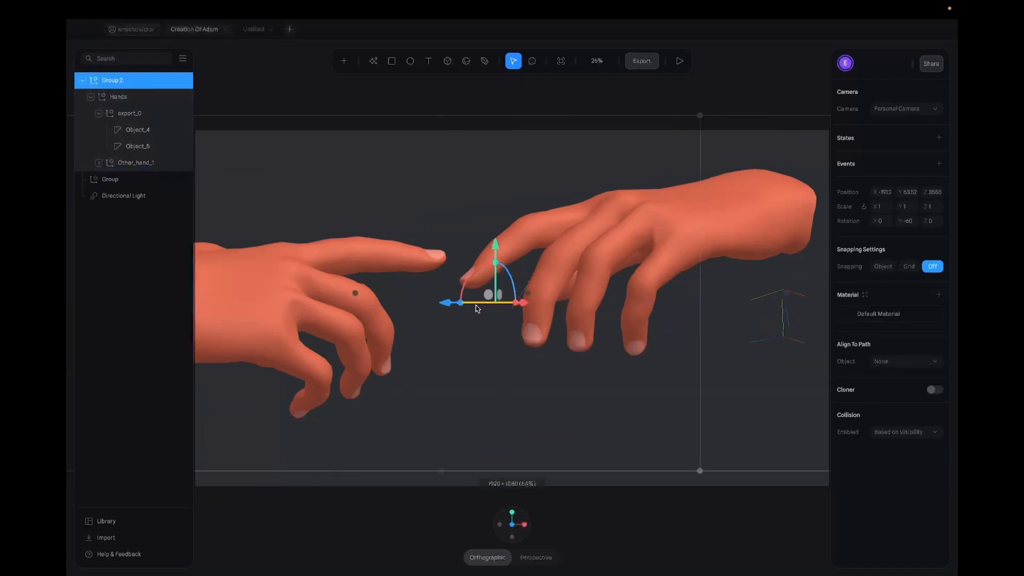
pyautogui.moveTo(450, 304); pyautogui.dragTo(521, 310)
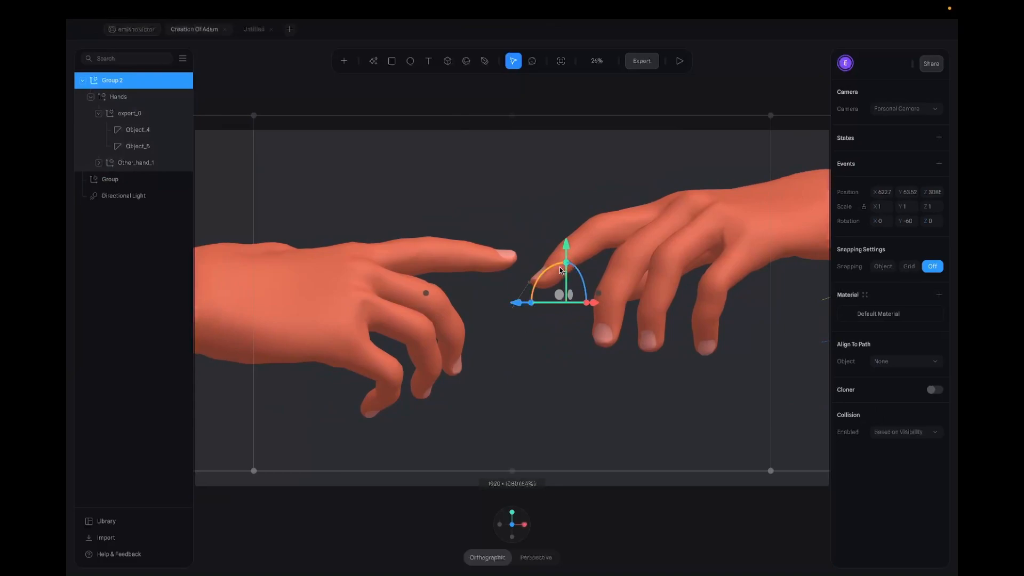
pyautogui.doubleClick(687, 224)
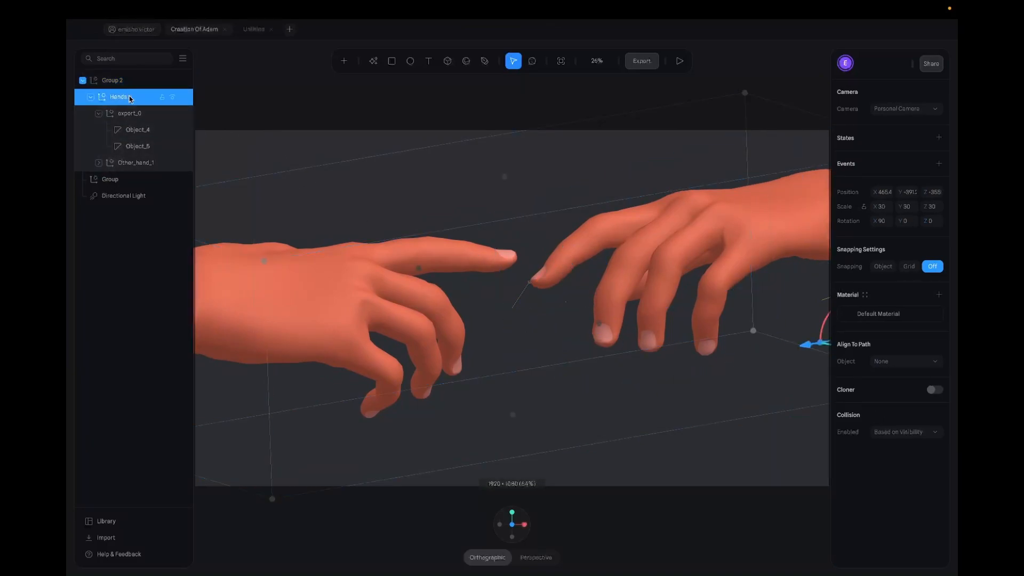
pyautogui.moveTo(822, 341)
pyautogui.mouseDown()
pyautogui.moveTo(816, 322)
pyautogui.moveTo(808, 332)
pyautogui.mouseUp()
pyautogui.press('super+z')
pyautogui.press('super+z')
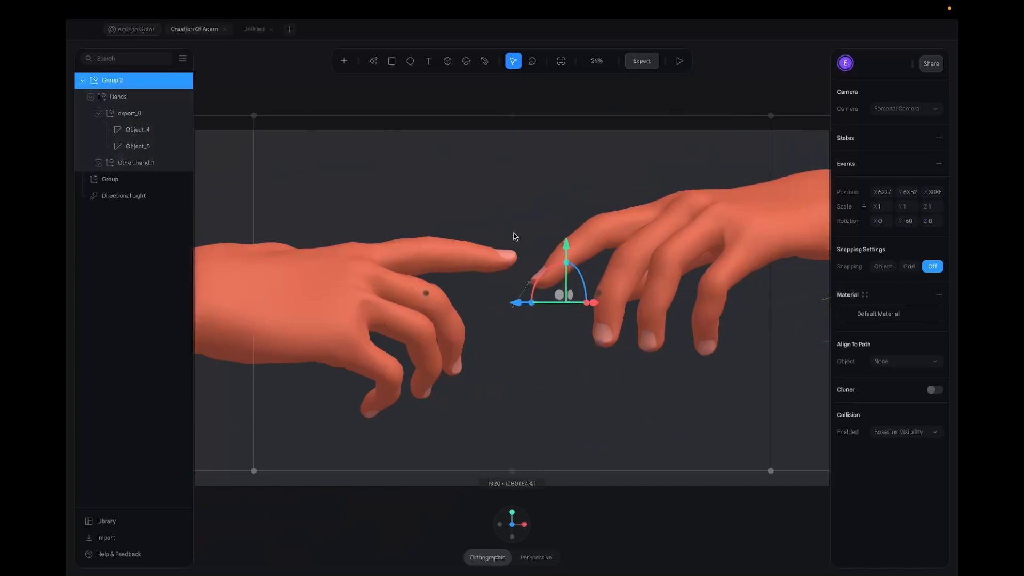
pyautogui.moveTo(552, 272); pyautogui.dragTo(527, 260)
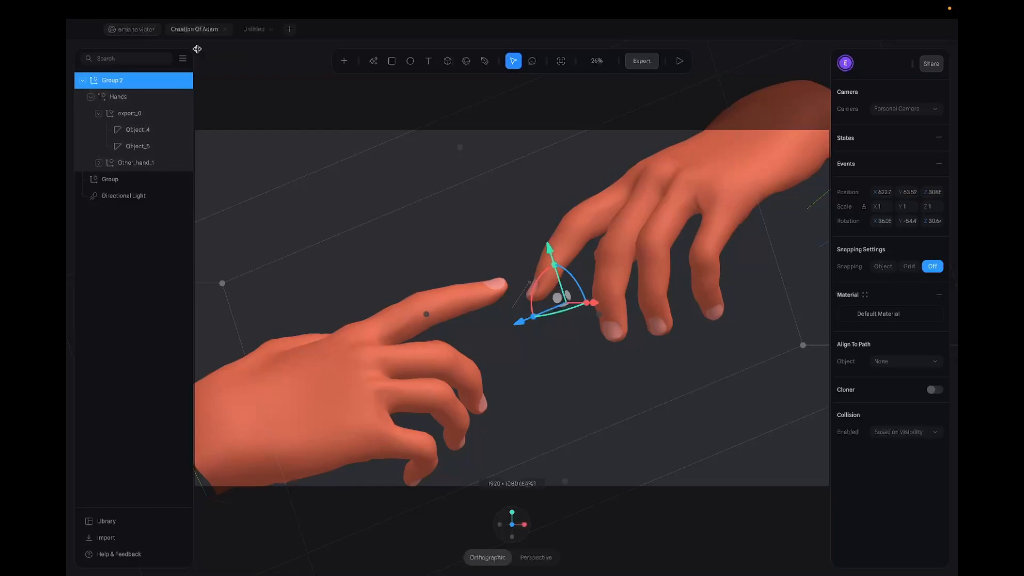
# Step: Scale the Hands group to 40 on X, Y and Z and preview the scene
pyautogui.click(142, 104)
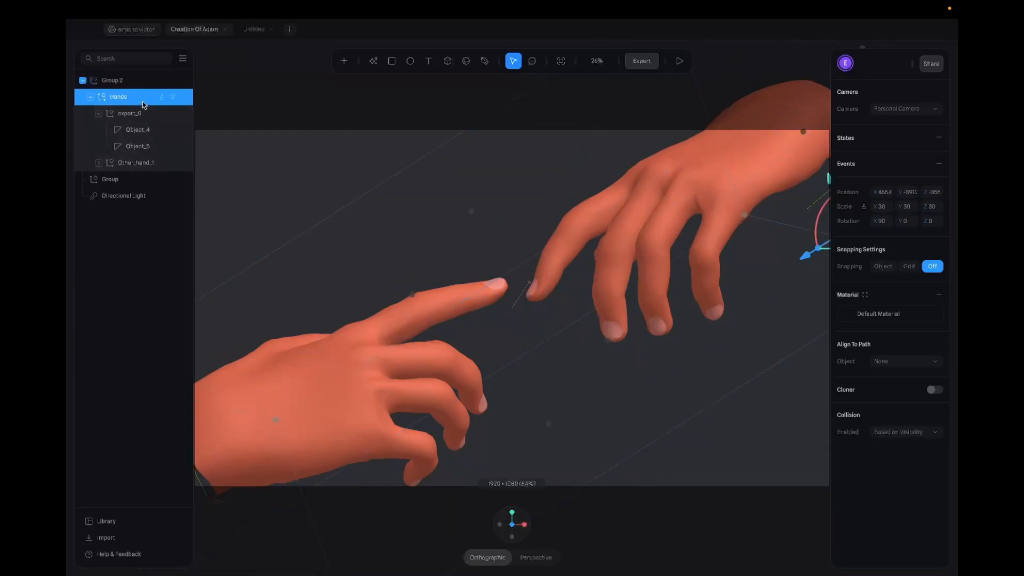
pyautogui.click(885, 208)
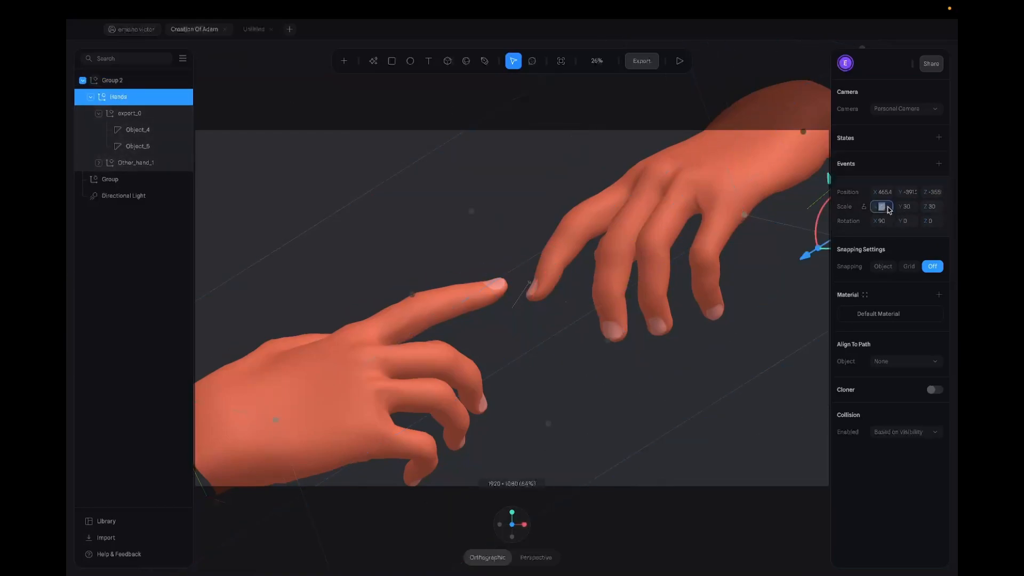
pyautogui.write('4')
pyautogui.click(911, 207)
pyautogui.write('40')
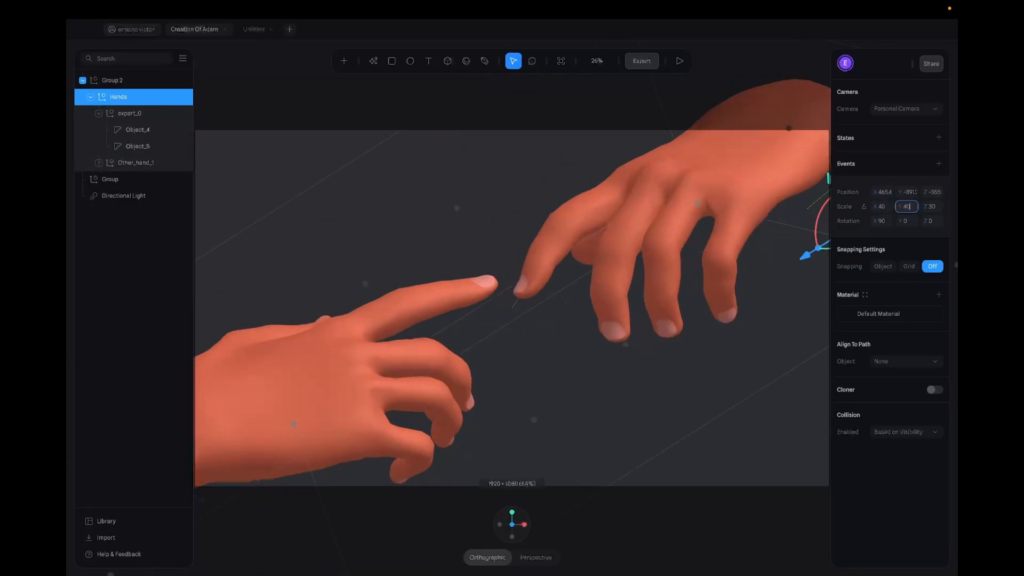
pyautogui.click(941, 205)
pyautogui.write('40')
pyautogui.press('Return')
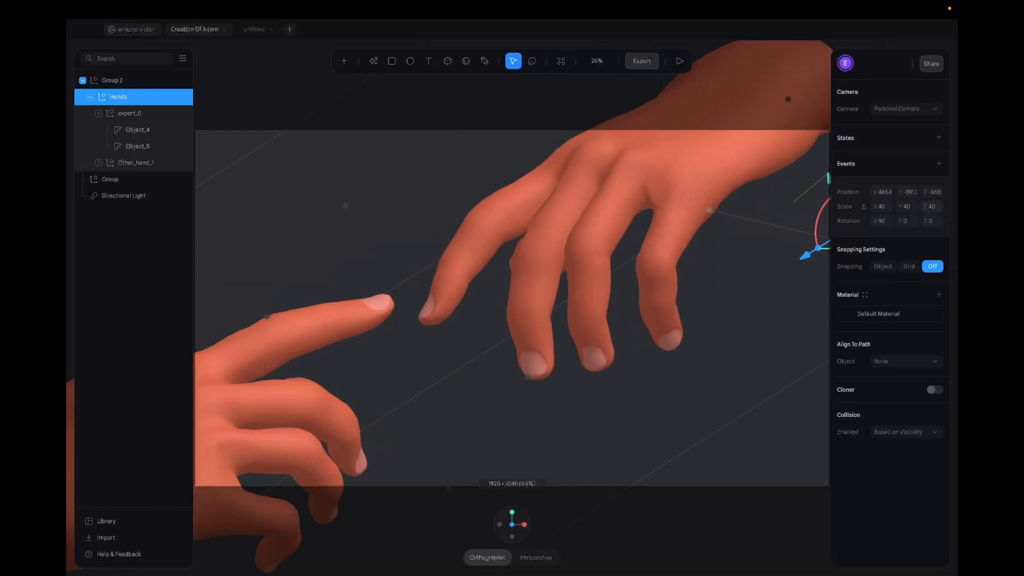
pyautogui.click(128, 80)
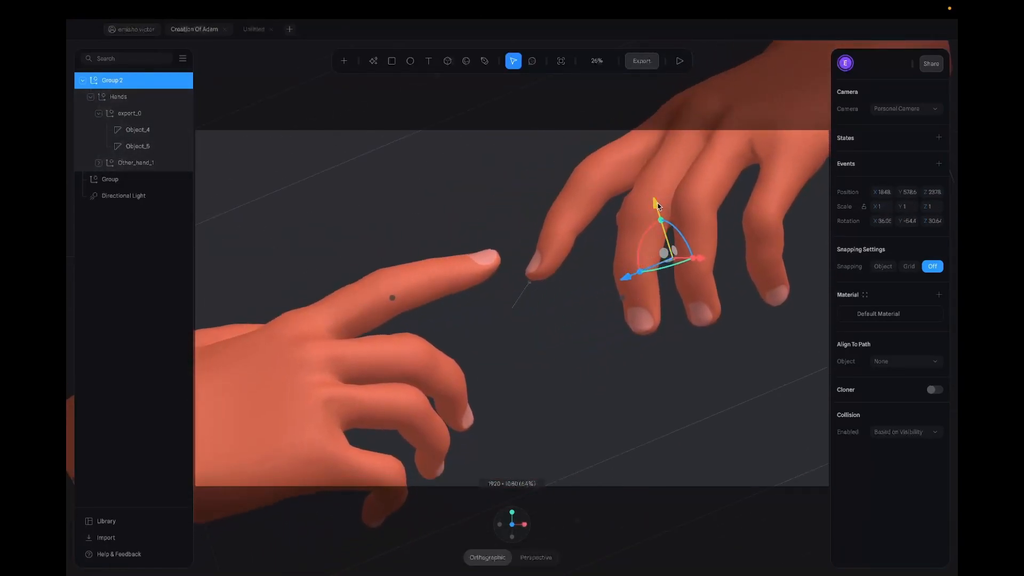
pyautogui.click(679, 61)
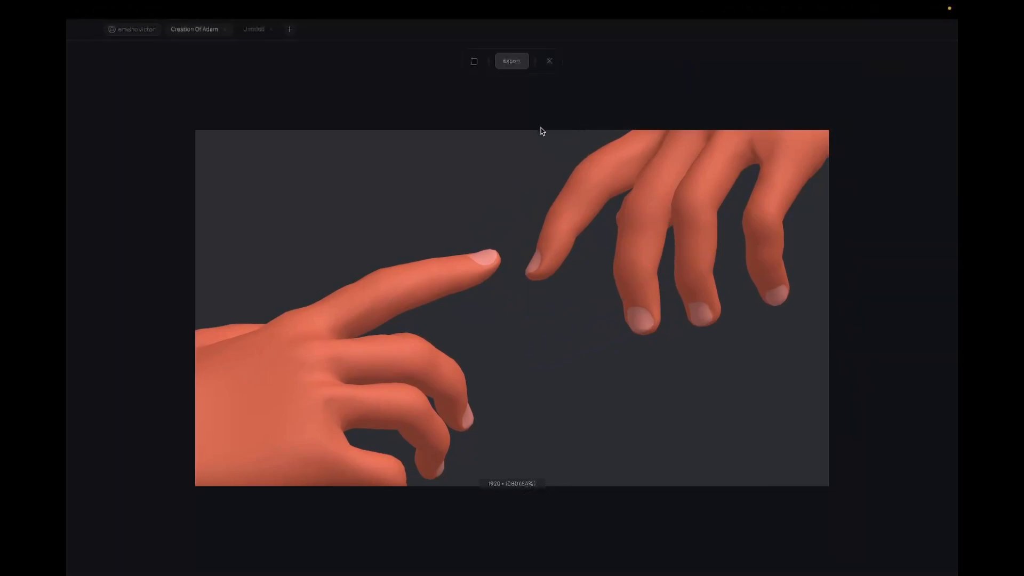
pyautogui.click(550, 60)
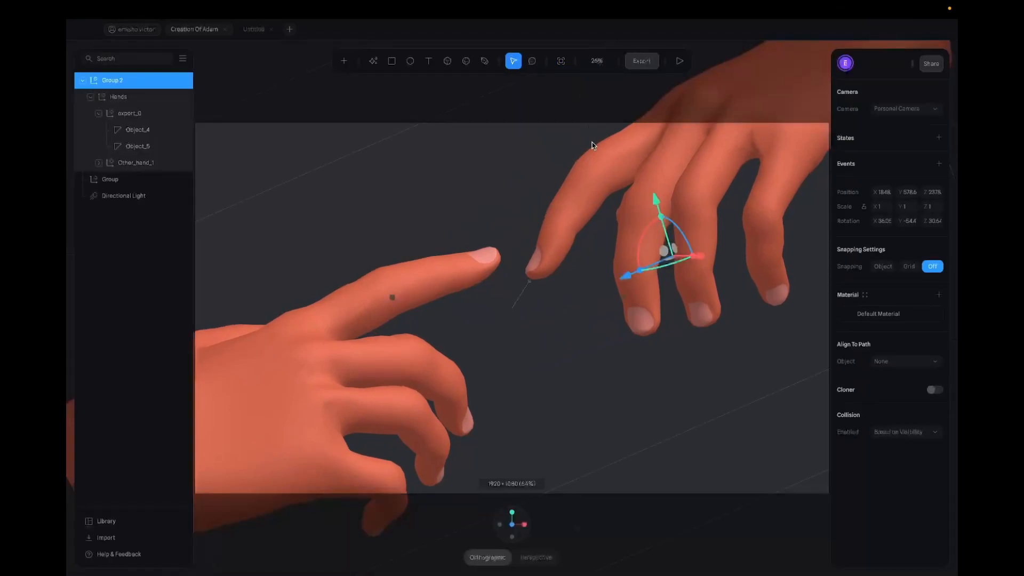
# Step: Reduce the Hands scale to 35 on all axes and reposition Group 2 in the frame
pyautogui.click(138, 97)
pyautogui.click(891, 208)
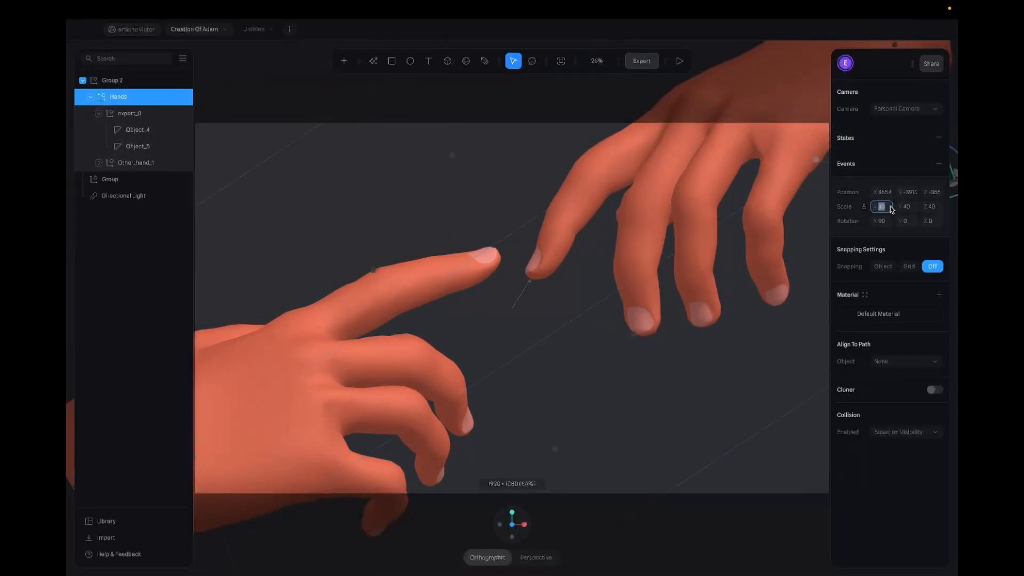
pyautogui.write('35')
pyautogui.click(906, 207)
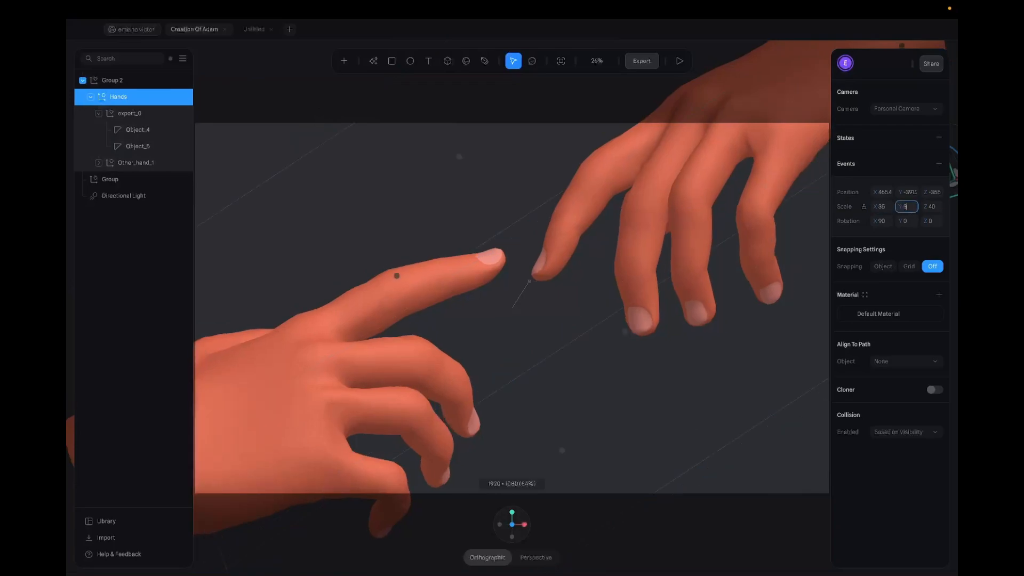
pyautogui.click(931, 208)
pyautogui.write('35')
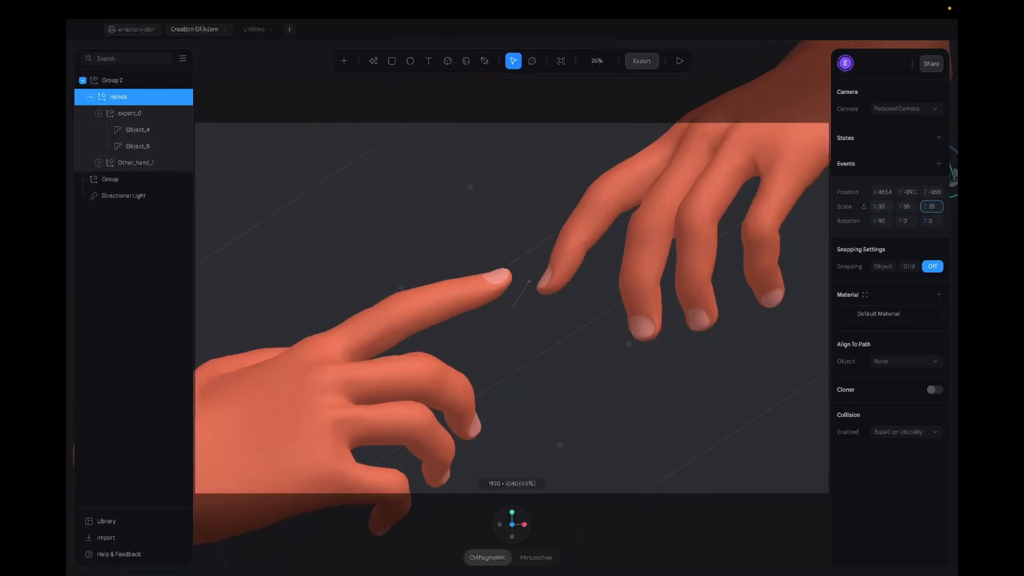
pyautogui.press('Return')
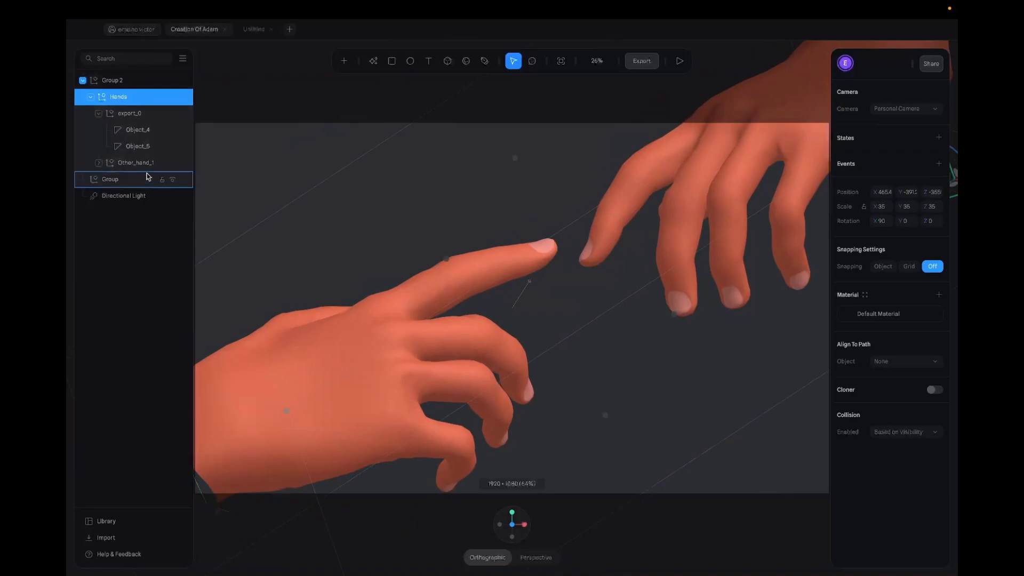
pyautogui.click(130, 80)
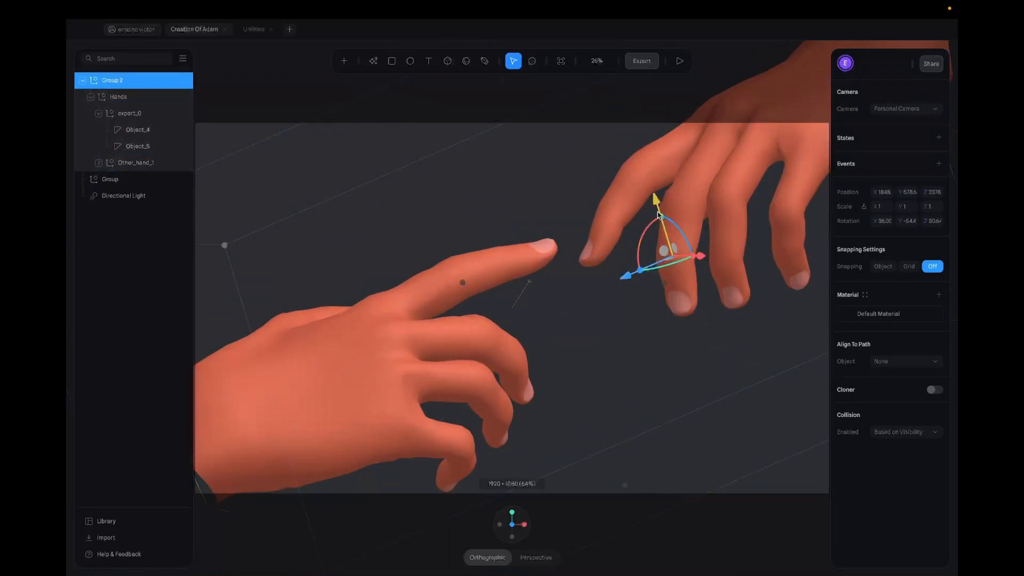
pyautogui.moveTo(625, 277); pyautogui.dragTo(574, 296)
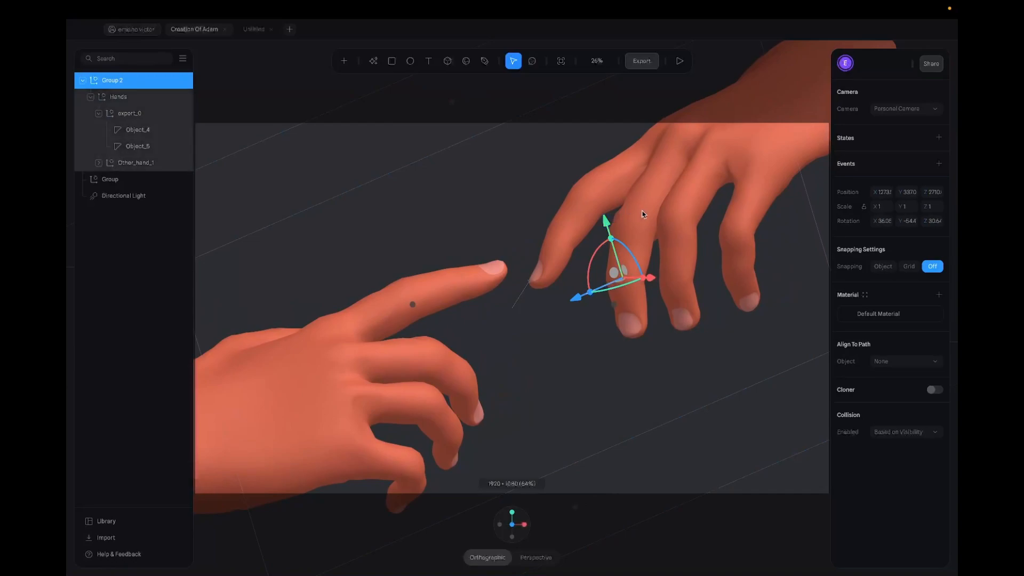
pyautogui.press('super+Tab')
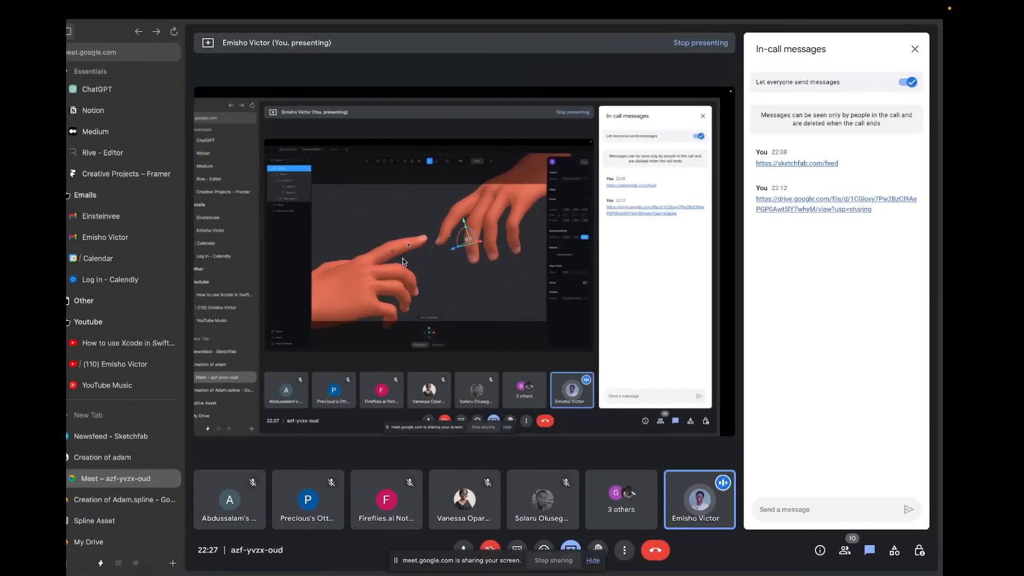
pyautogui.click(133, 462)
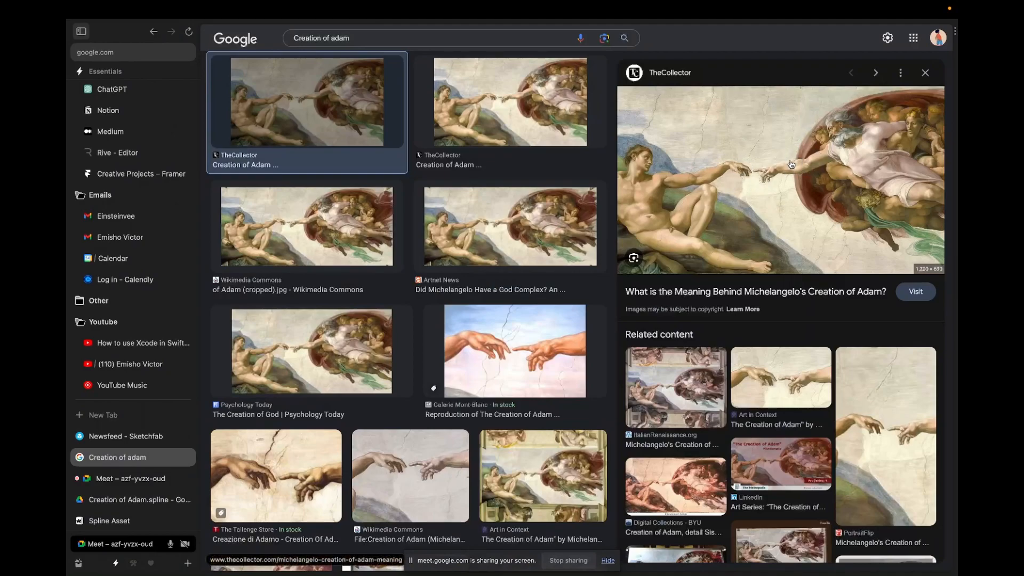
pyautogui.hotkey('ctrl', 'Right')
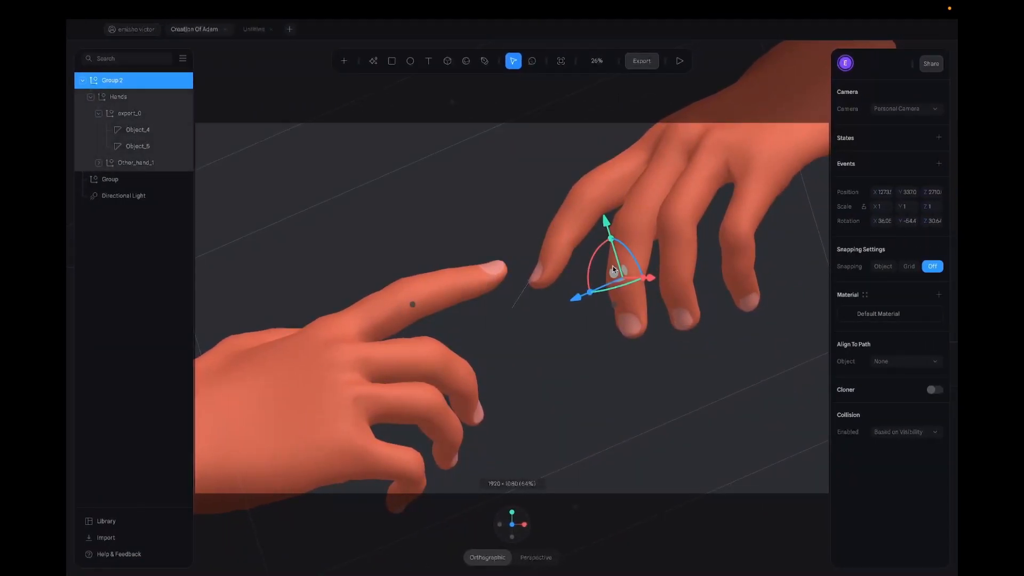
# Step: Rotate Group 2, then move and tilt the left hand up toward the right hand's fingertip
pyautogui.click(125, 99)
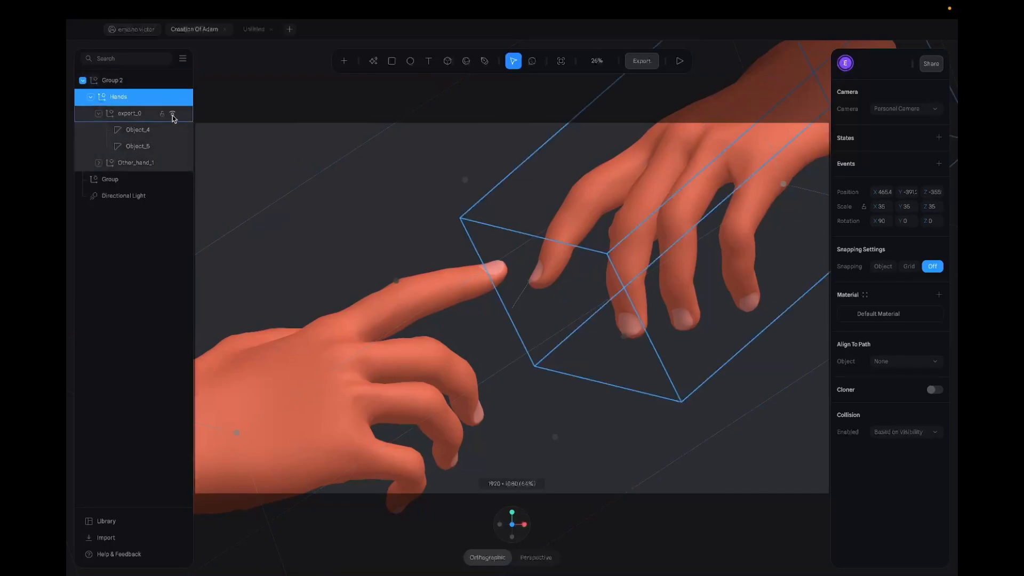
pyautogui.click(140, 85)
pyautogui.moveTo(602, 295); pyautogui.dragTo(682, 255)
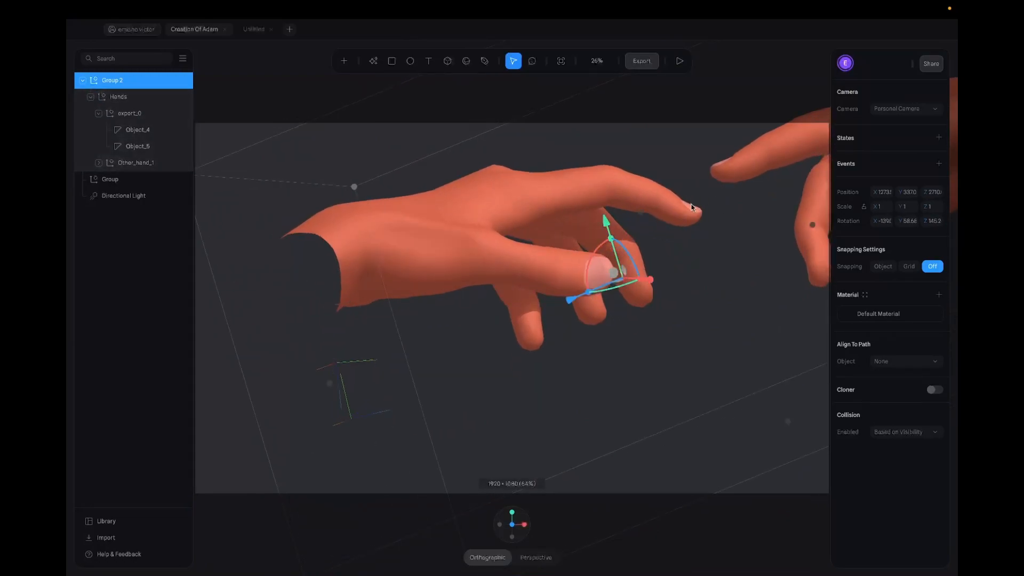
pyautogui.moveTo(575, 297); pyautogui.dragTo(389, 451)
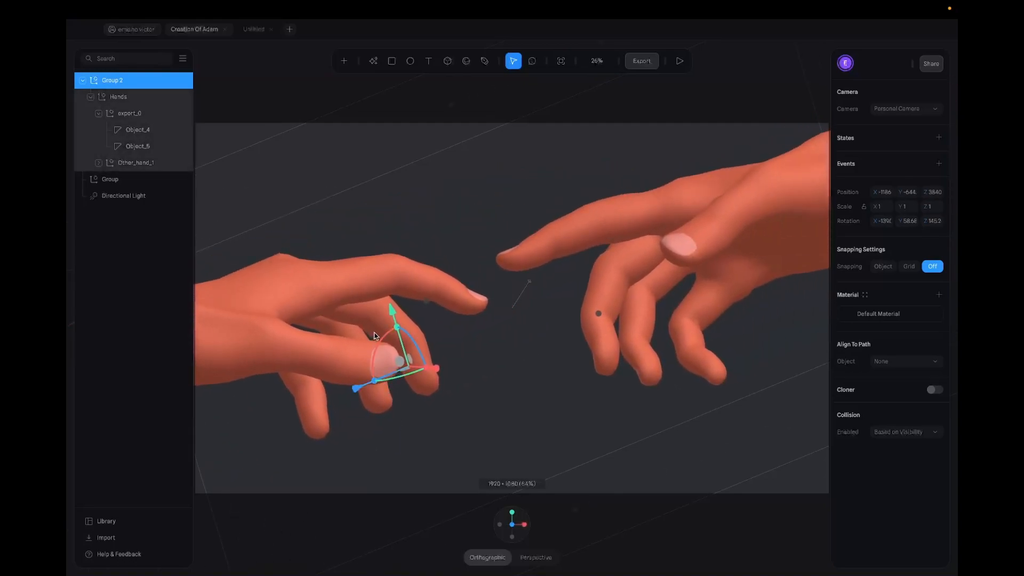
pyautogui.moveTo(384, 338); pyautogui.dragTo(433, 367)
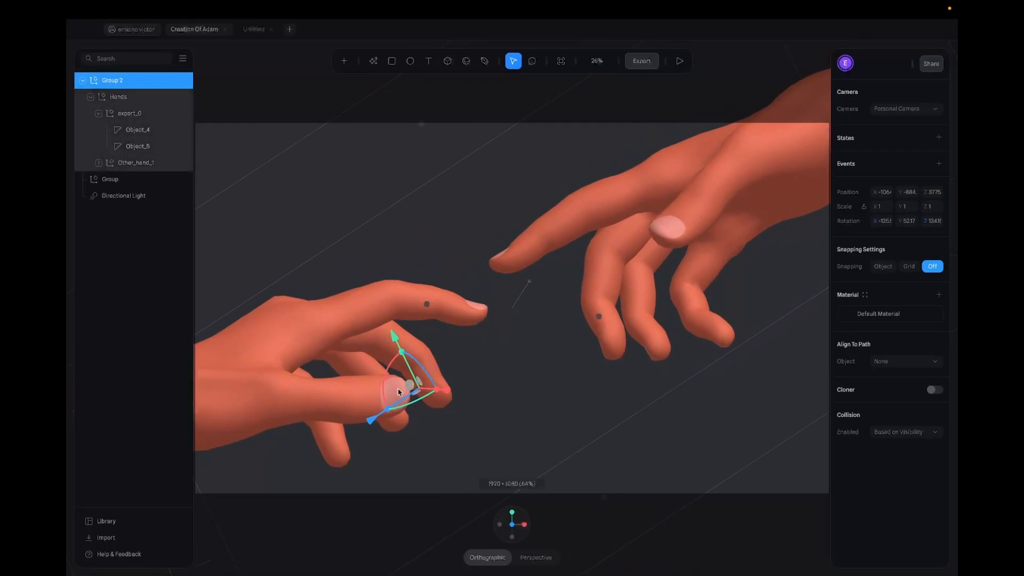
pyautogui.moveTo(378, 412); pyautogui.dragTo(391, 404)
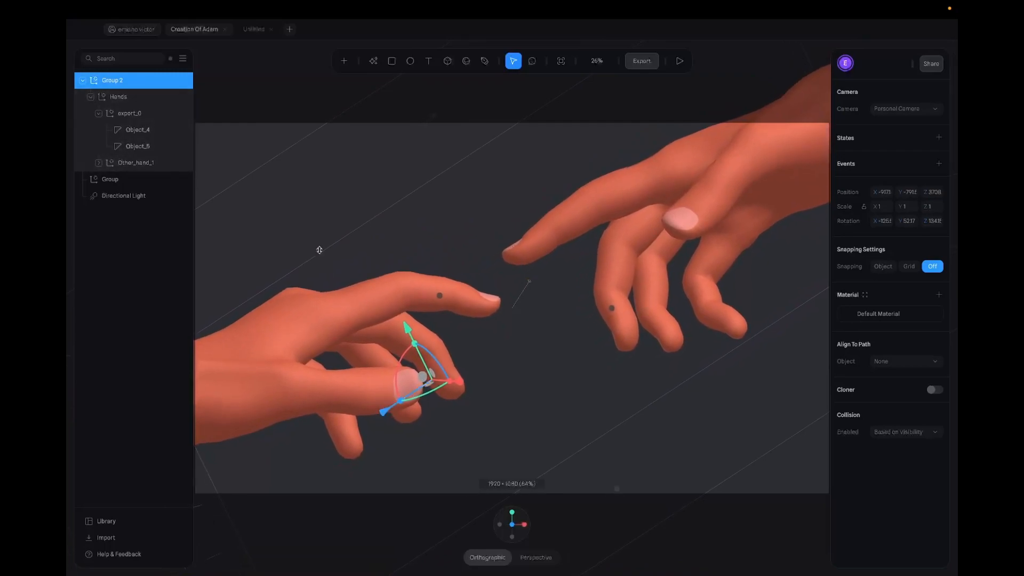
# Step: Move the left hand model export_0 down-right and wrap it in its own group
pyautogui.doubleClick(309, 329)
pyautogui.doubleClick(309, 329)
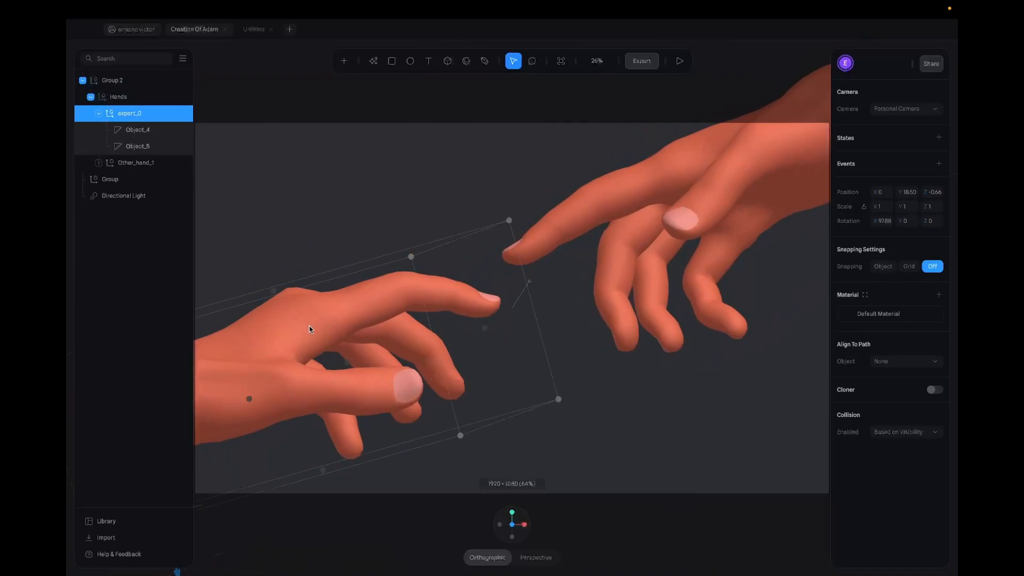
pyautogui.moveTo(331, 317); pyautogui.dragTo(346, 367)
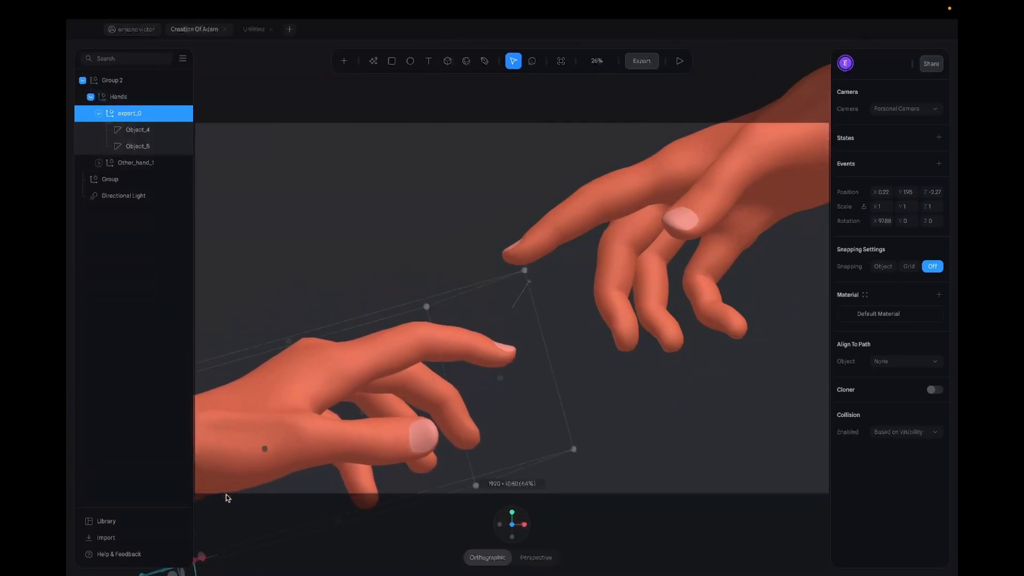
pyautogui.hotkey('ctrl', 'g')
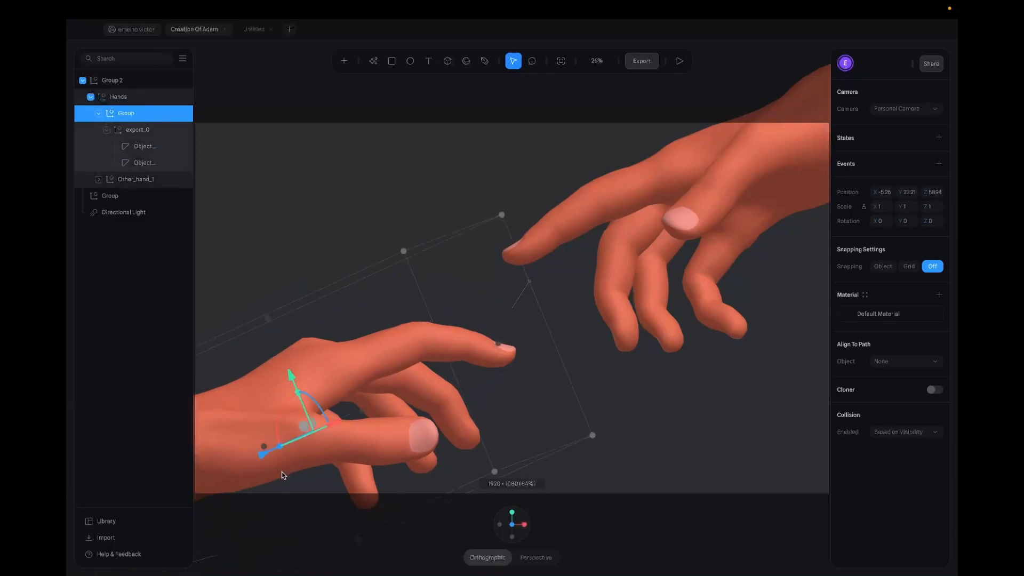
pyautogui.hotkey('ctrl', 'z')
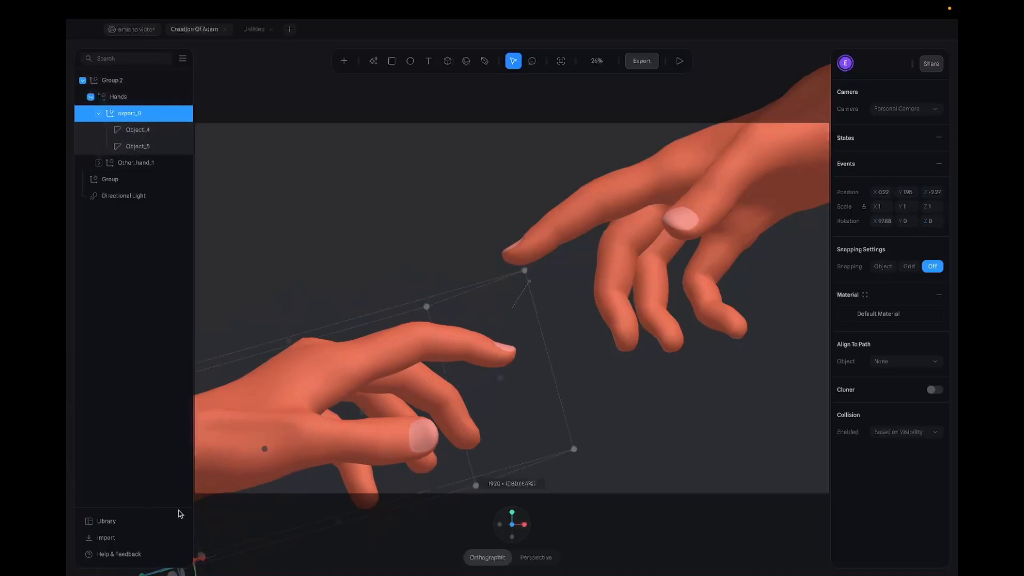
pyautogui.hotkey('ctrl', 'g')
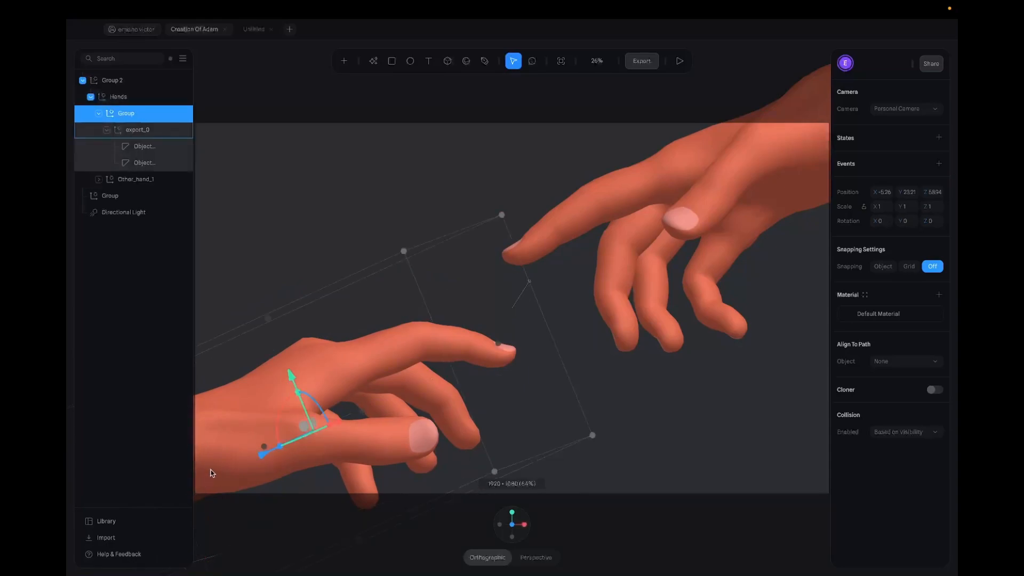
pyautogui.moveTo(314, 405); pyautogui.dragTo(274, 423)
pyautogui.hotkey('ctrl', 'z')
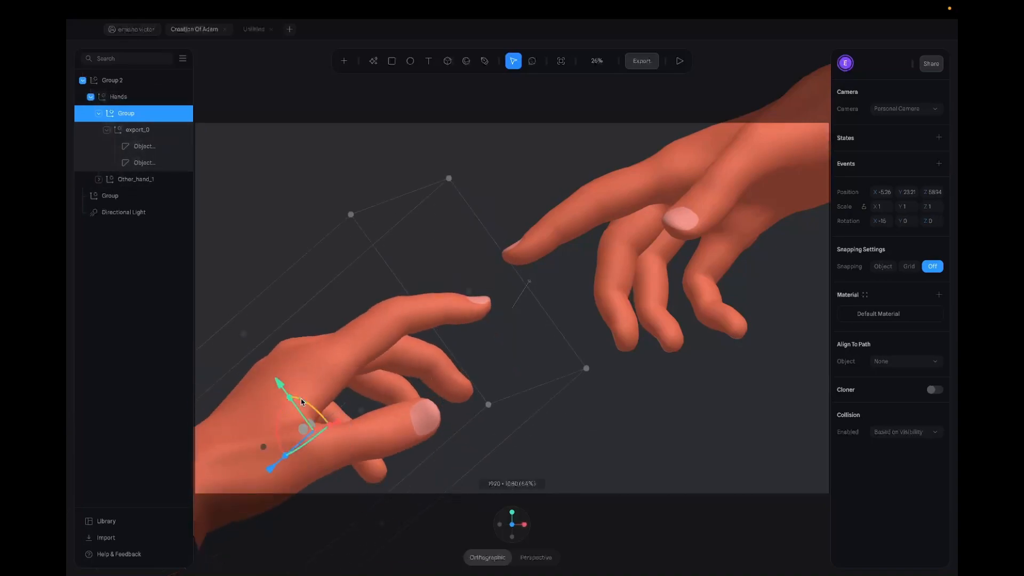
# Step: Nudge the right hand and left hand group closer together, then reselect Group 2
pyautogui.click(577, 210)
pyautogui.moveTo(586, 207); pyautogui.dragTo(613, 210)
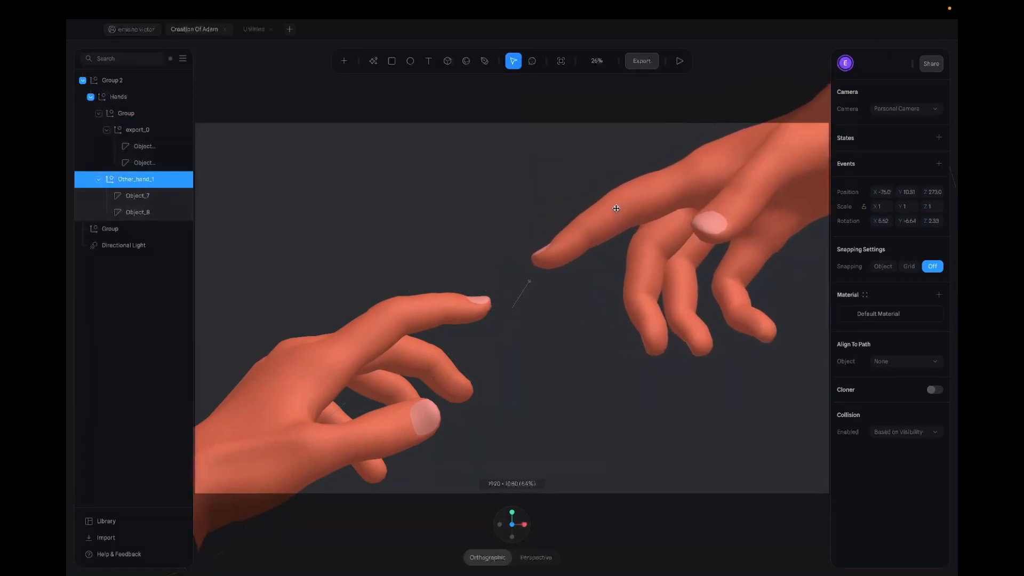
pyautogui.click(401, 350)
pyautogui.moveTo(402, 350); pyautogui.dragTo(417, 335)
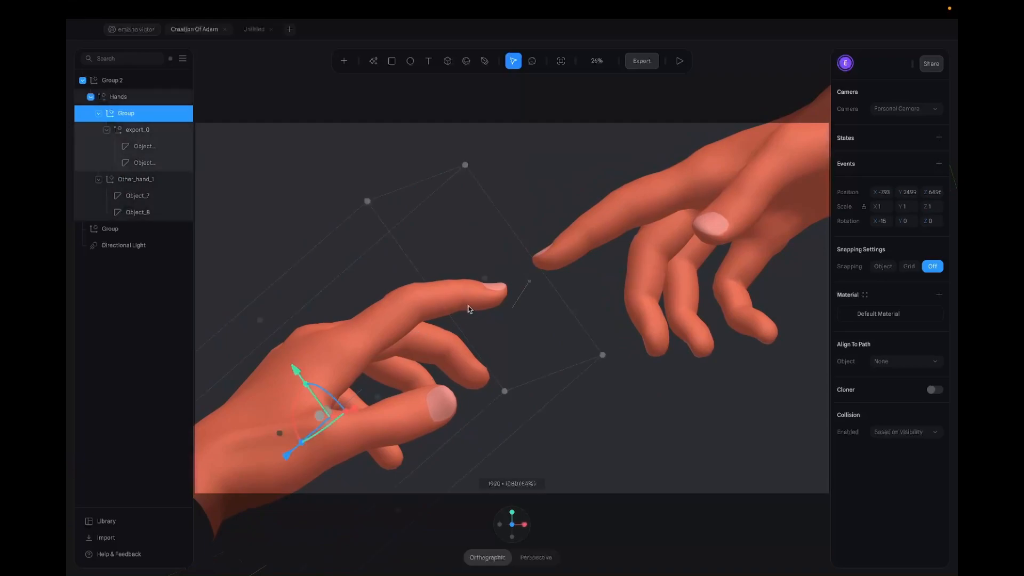
pyautogui.moveTo(627, 225); pyautogui.dragTo(622, 229)
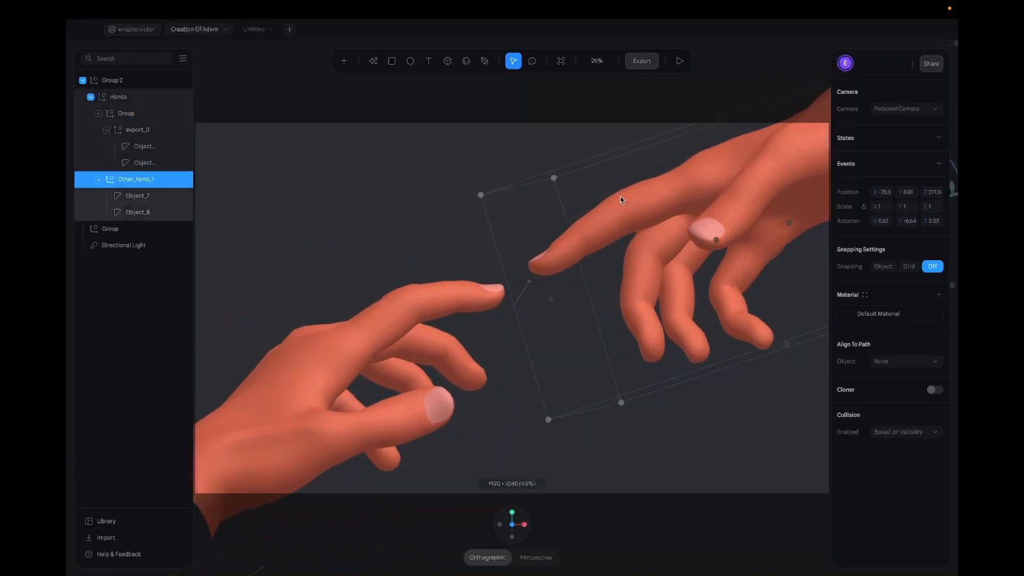
pyautogui.click(559, 125)
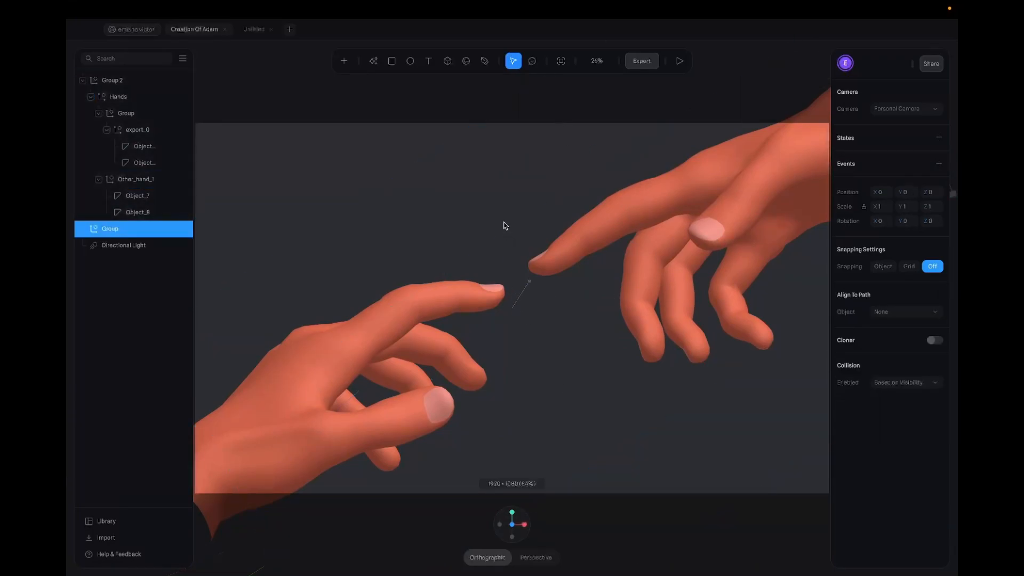
pyautogui.click(542, 215)
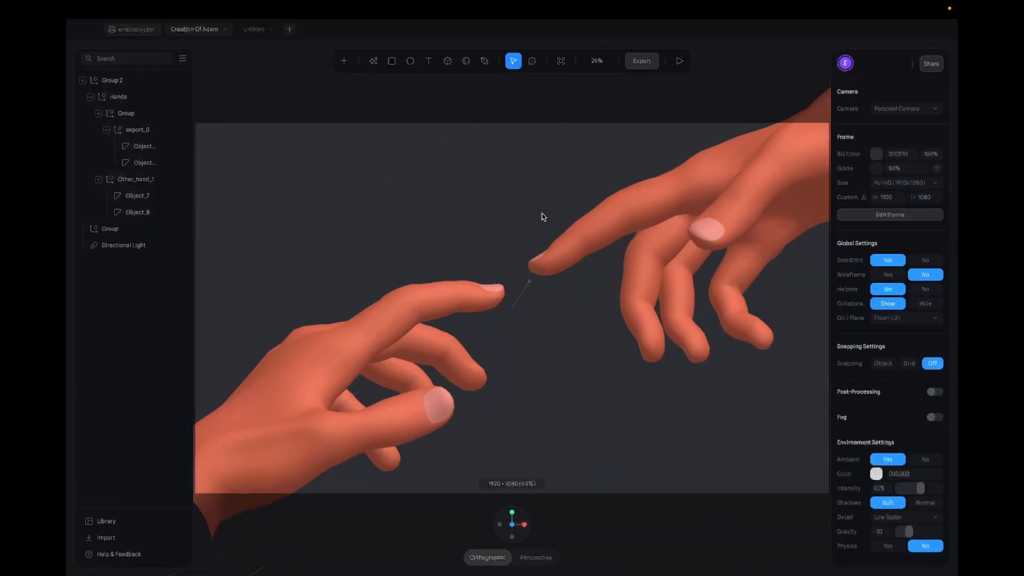
pyautogui.click(666, 207)
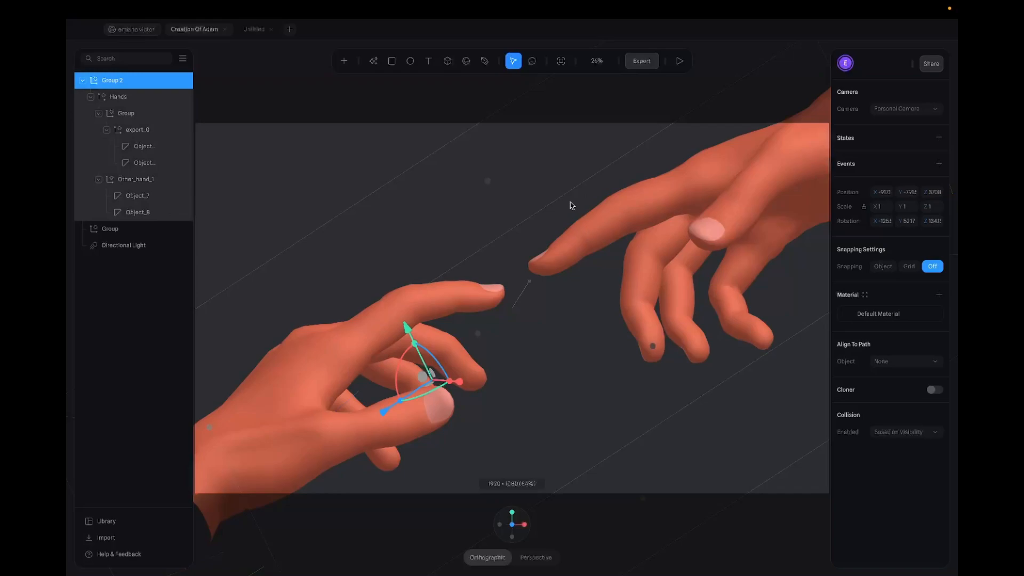
pyautogui.click(256, 32)
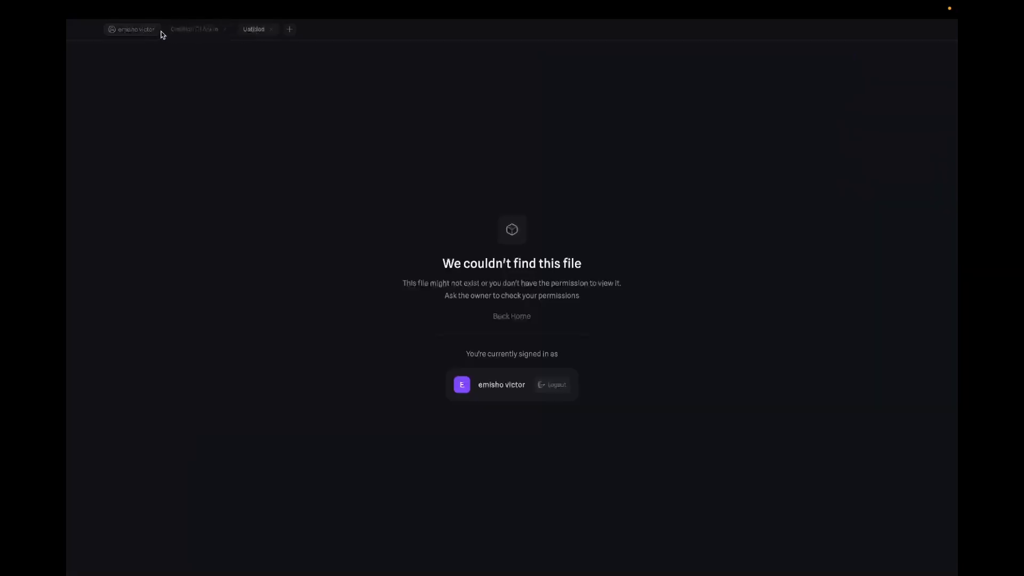
pyautogui.click(137, 30)
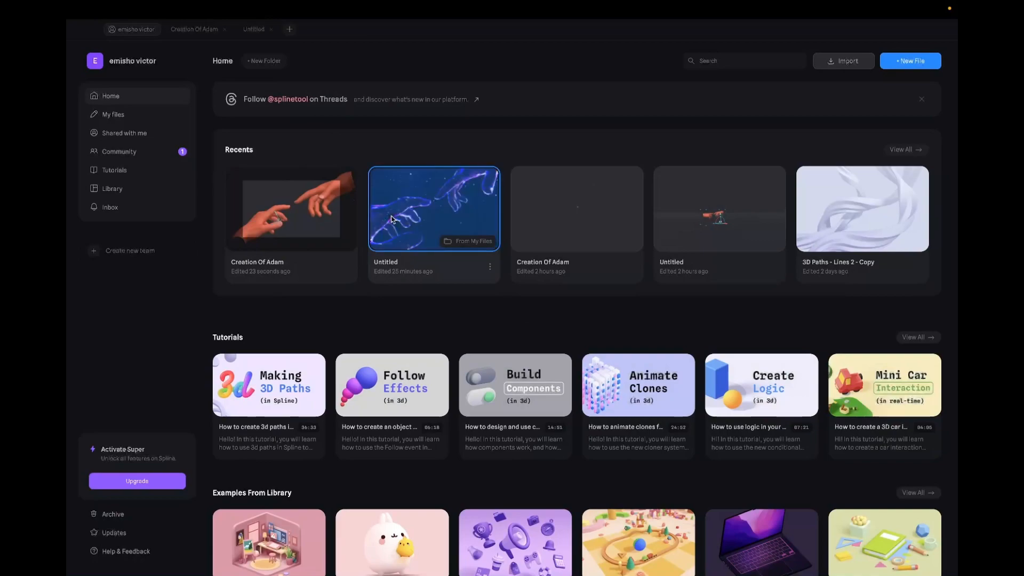
pyautogui.click(391, 219)
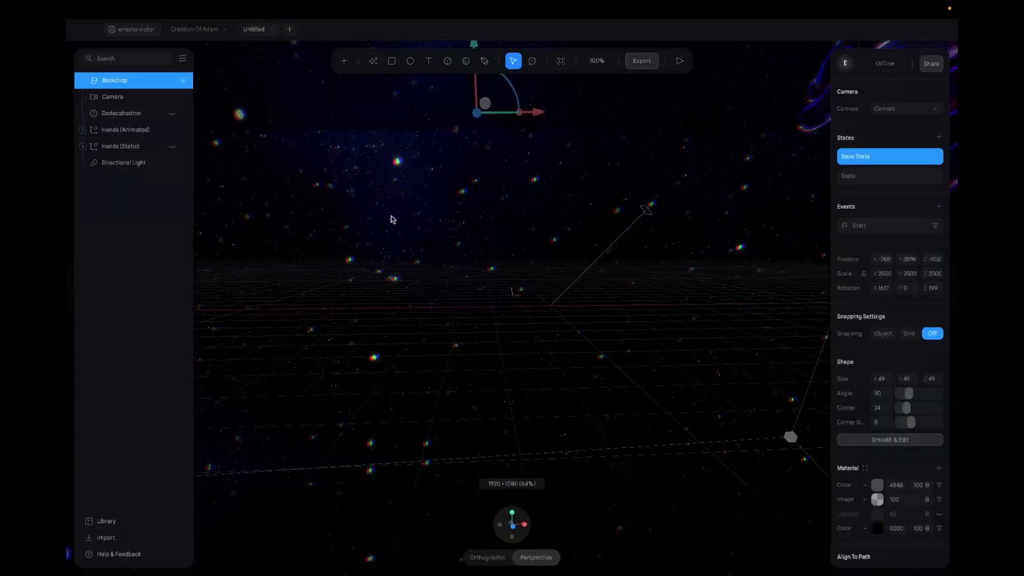
pyautogui.click(679, 61)
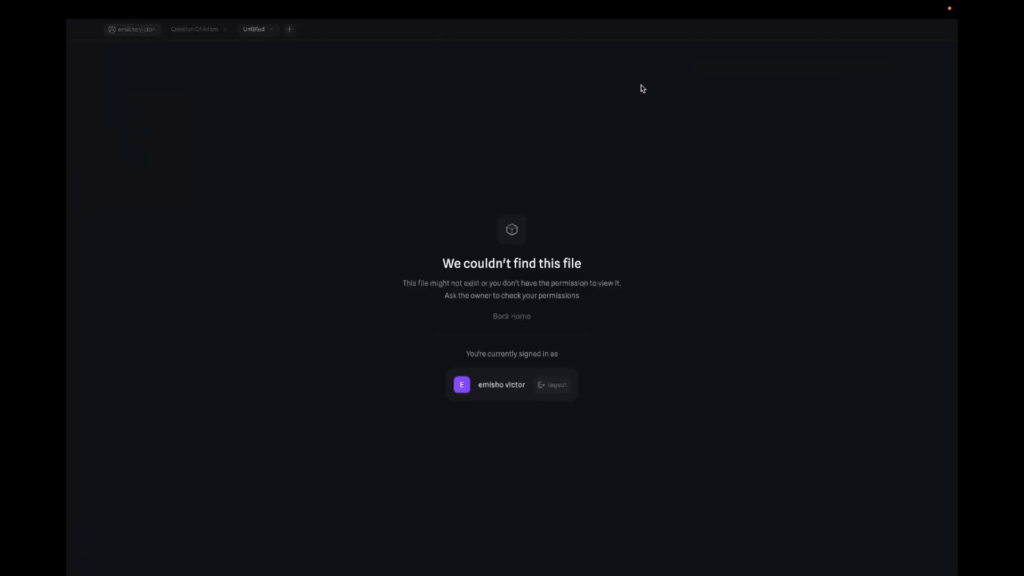
pyautogui.click(206, 30)
pyautogui.click(136, 33)
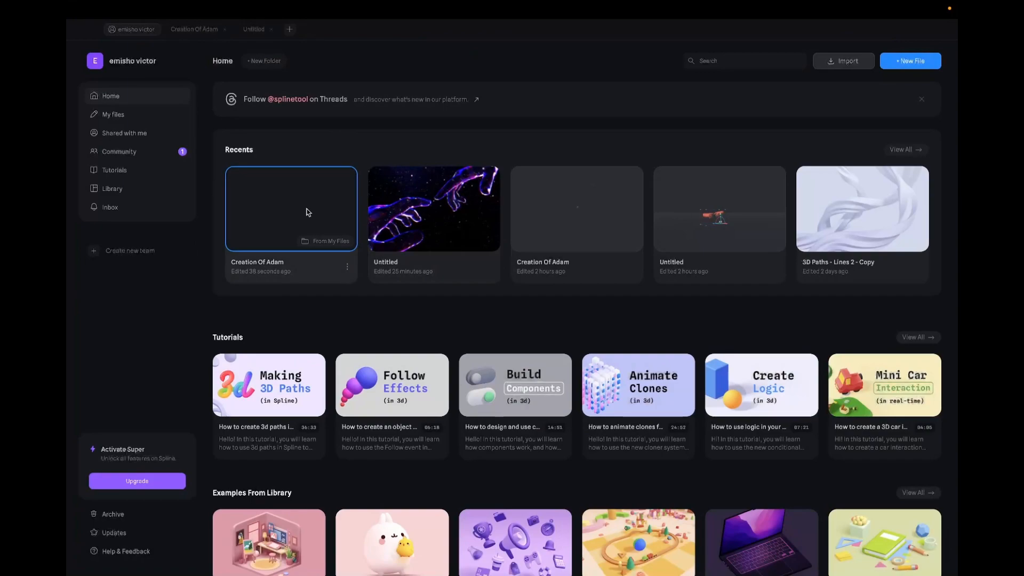
pyautogui.click(308, 211)
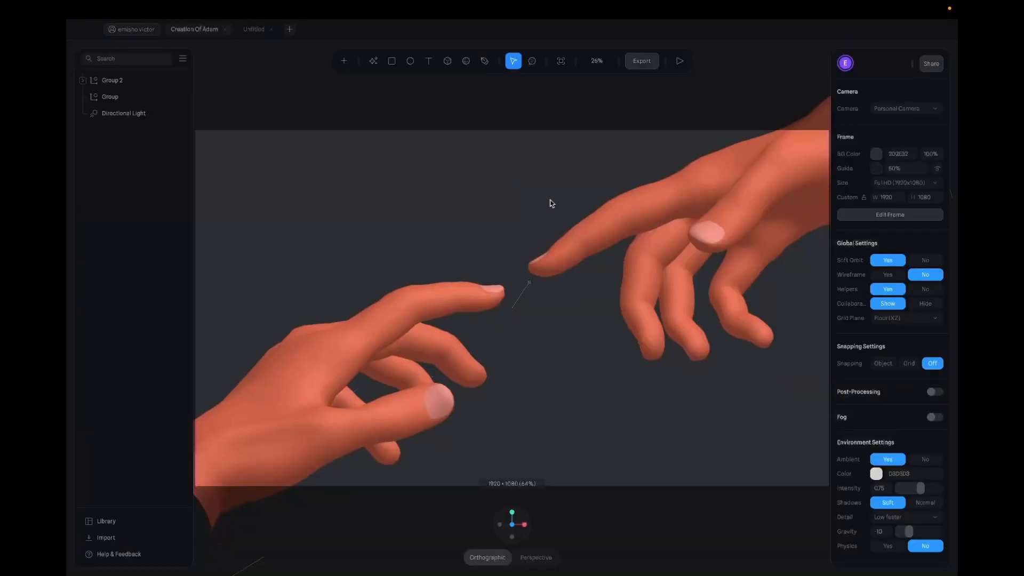
# Step: Rename the left hand's group to 'Left Hand'
pyautogui.click(446, 316)
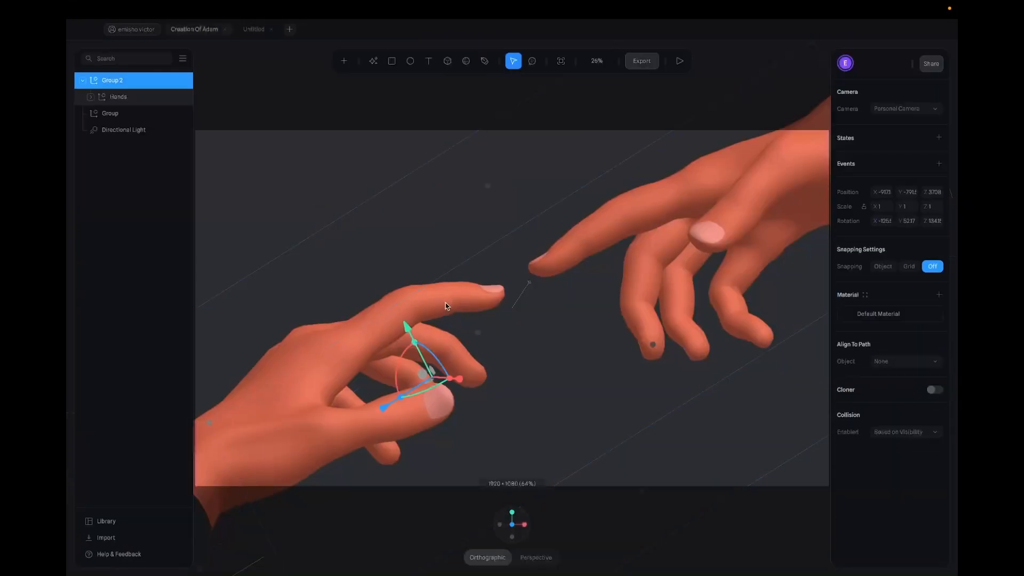
pyautogui.doubleClick(431, 306)
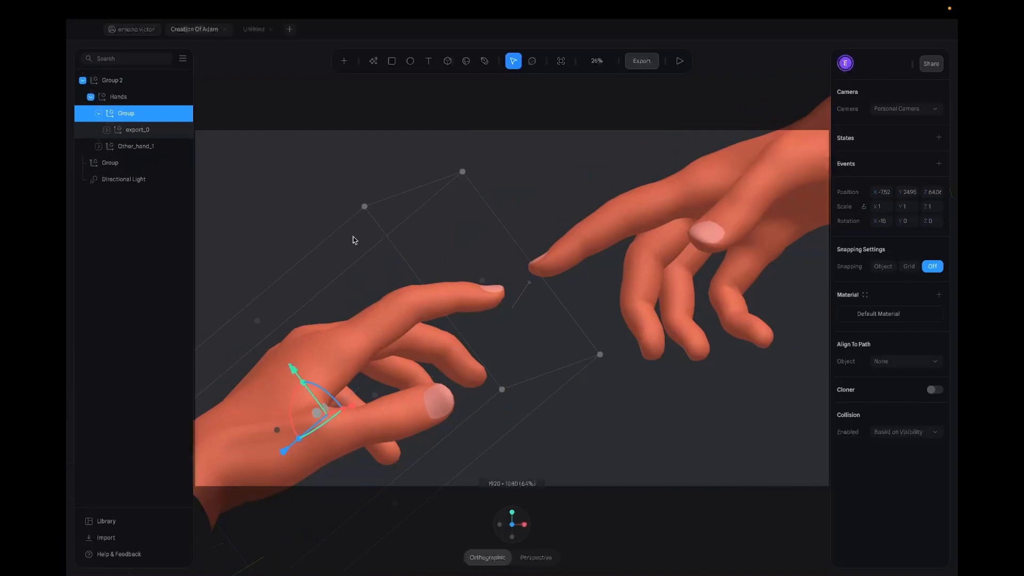
pyautogui.doubleClick(130, 113)
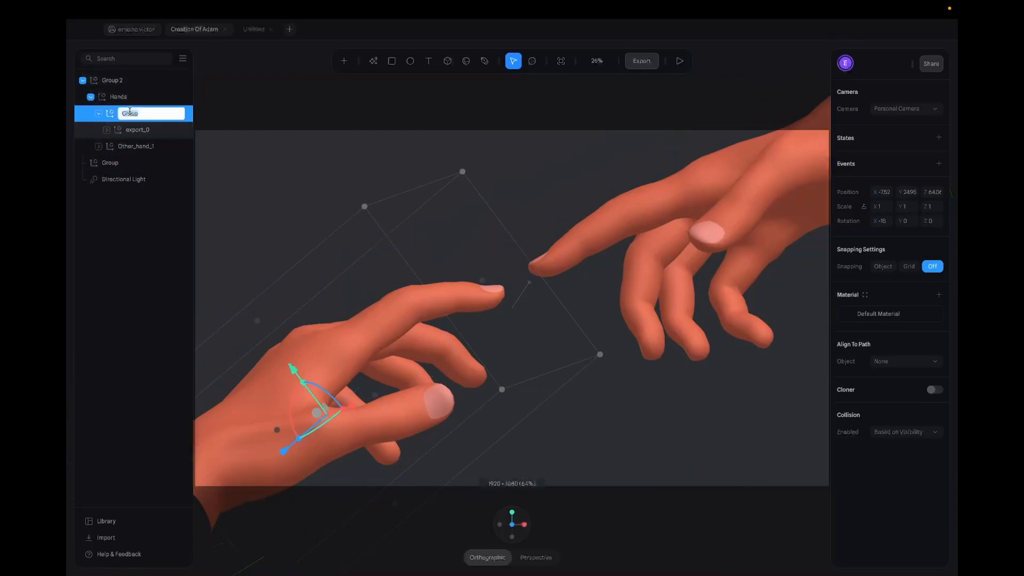
pyautogui.write('Left Hand')
pyautogui.press('Return')
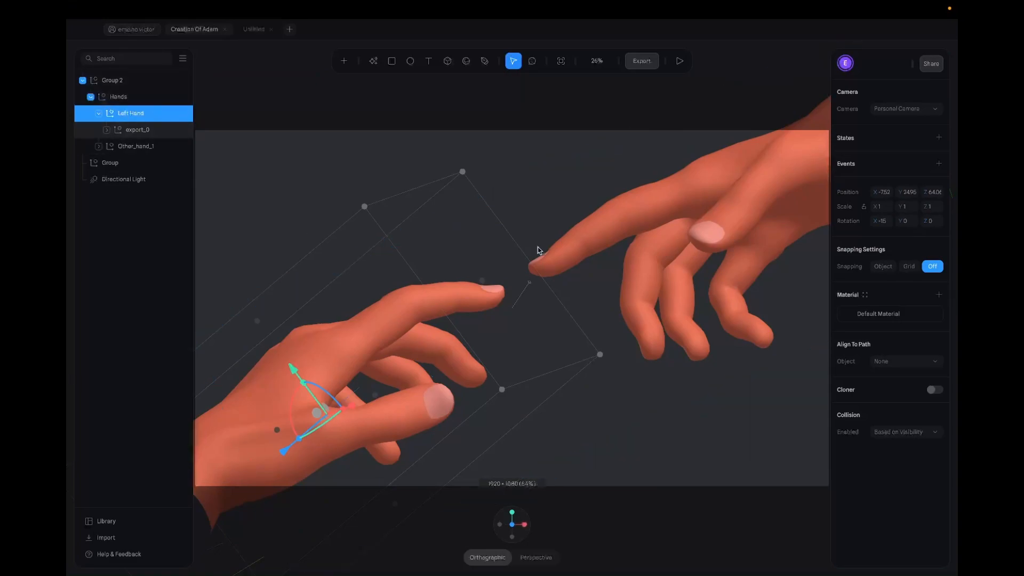
# Step: Rename Other_hand_1 to 'Right Hand'
pyautogui.click(131, 147)
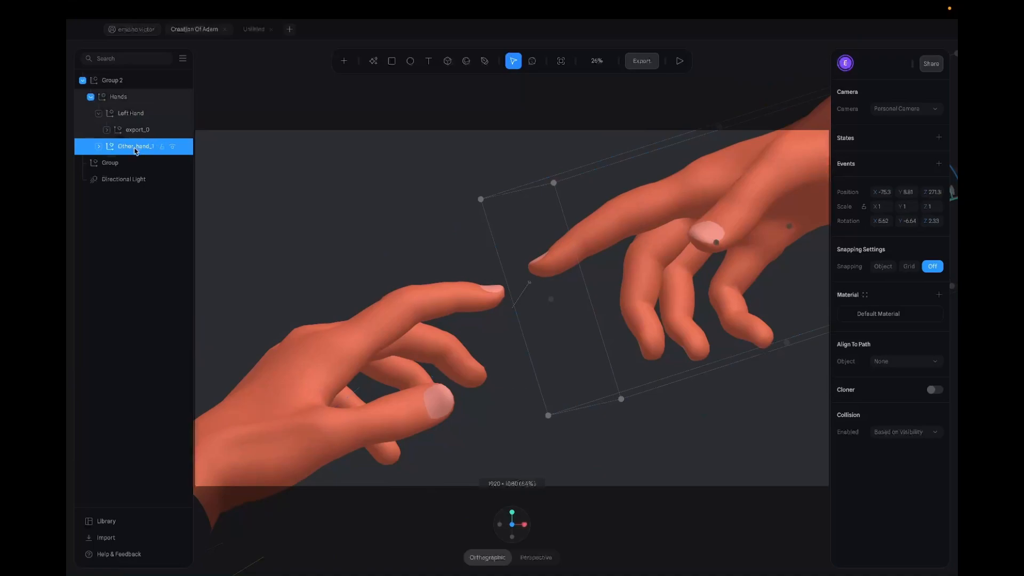
pyautogui.press('o')
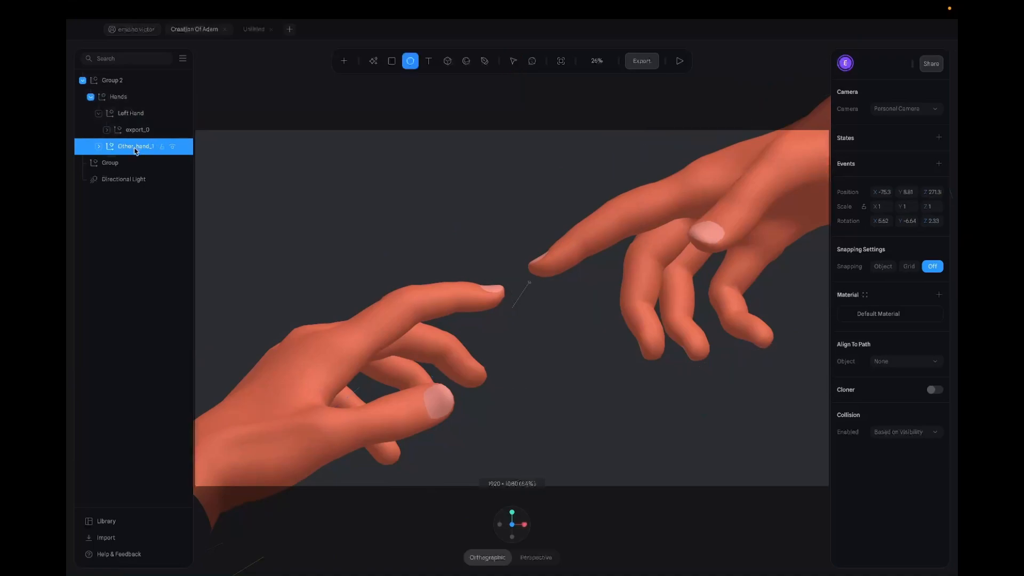
pyautogui.doubleClick(135, 149)
pyautogui.write('Right Hand')
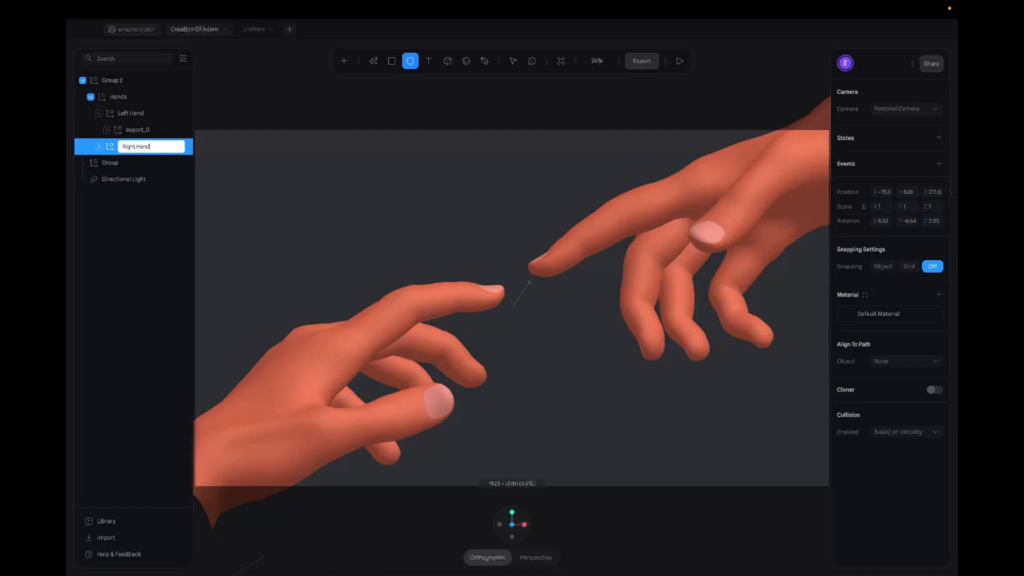
pyautogui.press('Return')
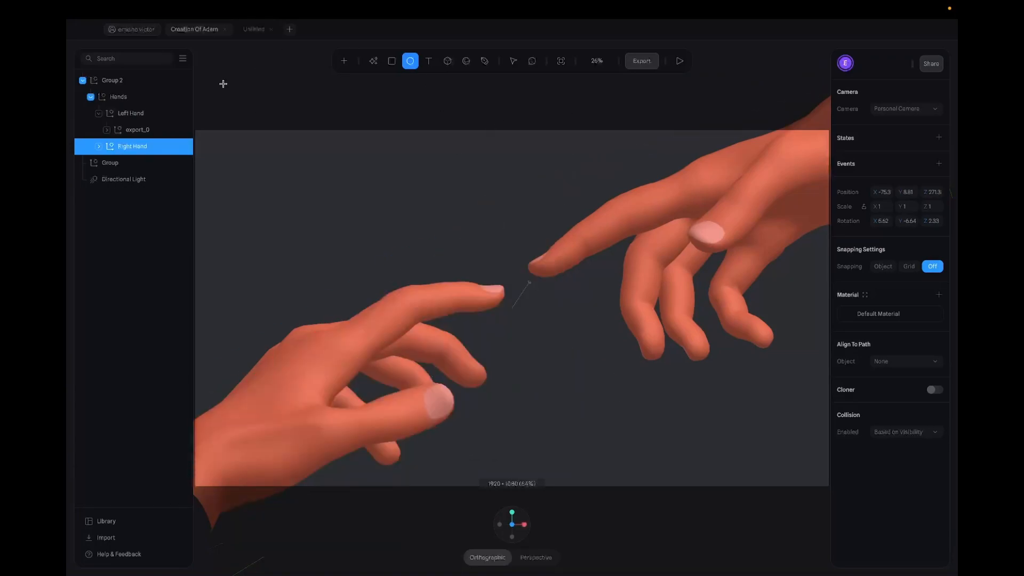
# Step: Set the right hand's material colour to hex FFFFFF
pyautogui.click(511, 63)
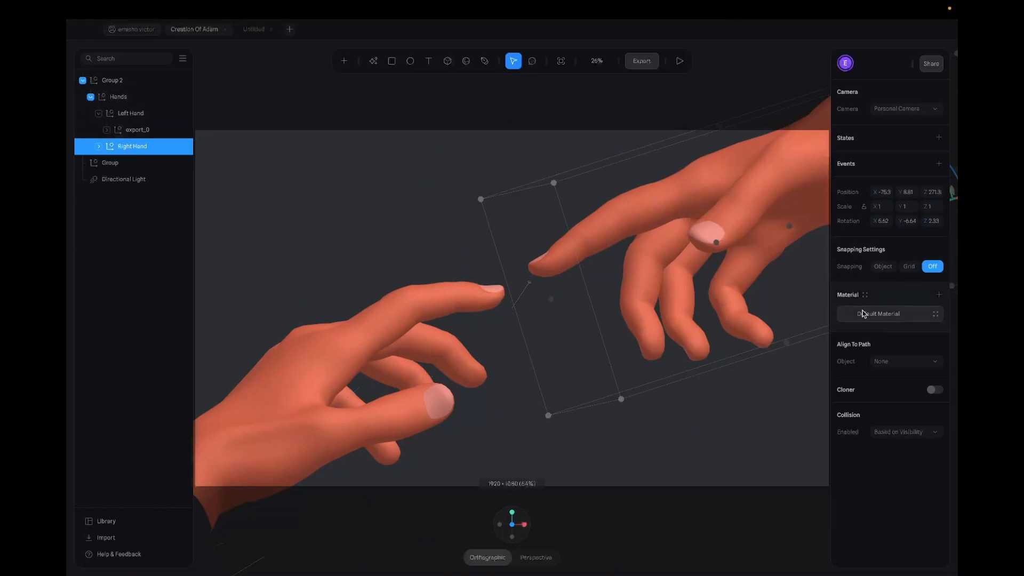
pyautogui.click(884, 314)
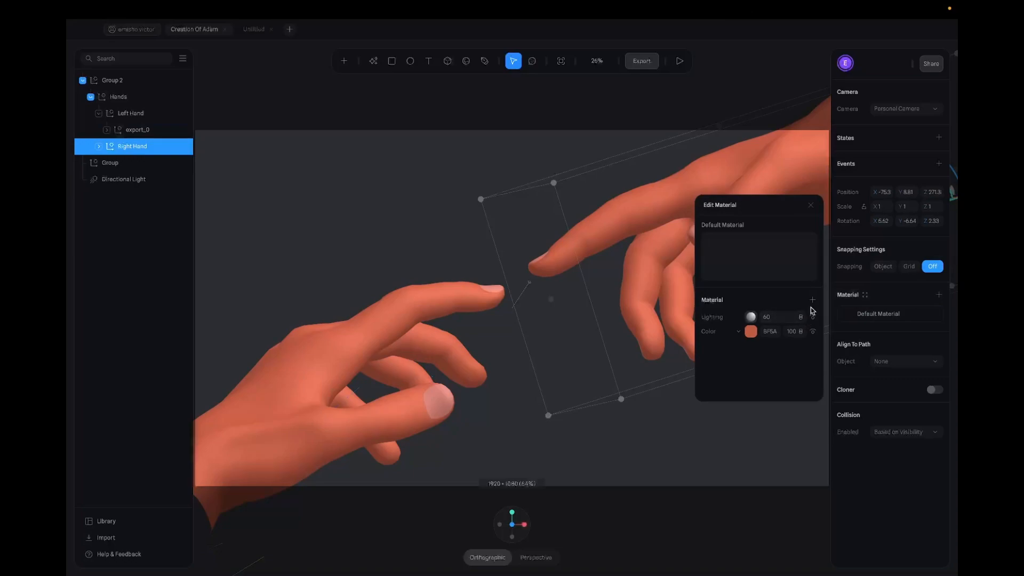
pyautogui.click(936, 315)
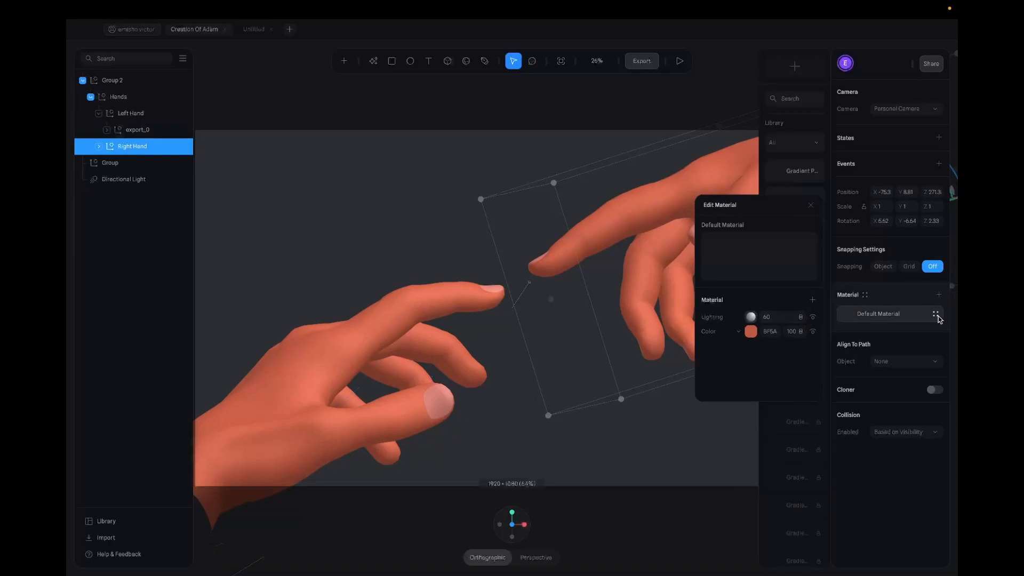
pyautogui.click(884, 305)
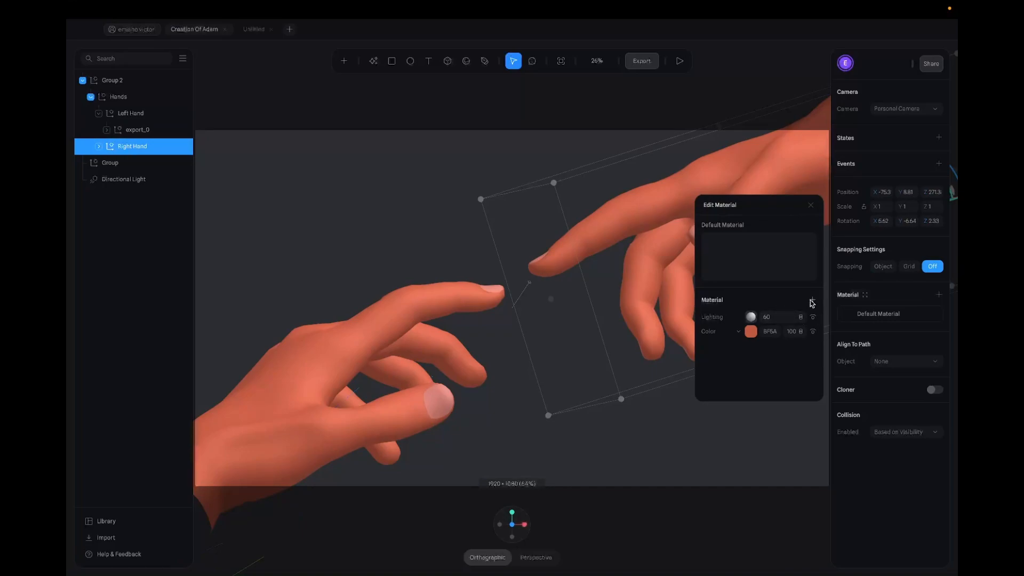
pyautogui.click(771, 332)
pyautogui.click(751, 331)
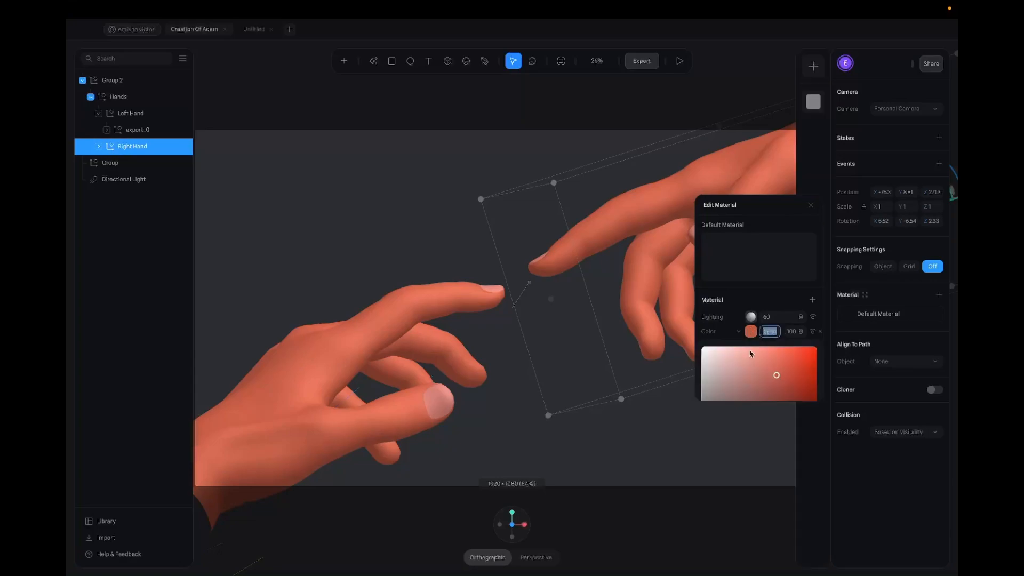
pyautogui.write('FFFFFF')
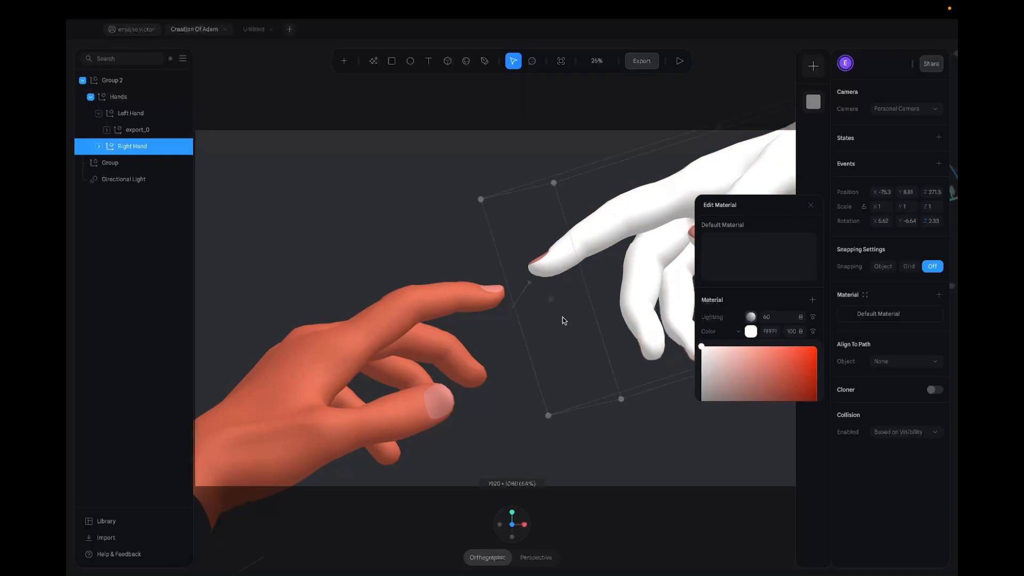
pyautogui.click(500, 289)
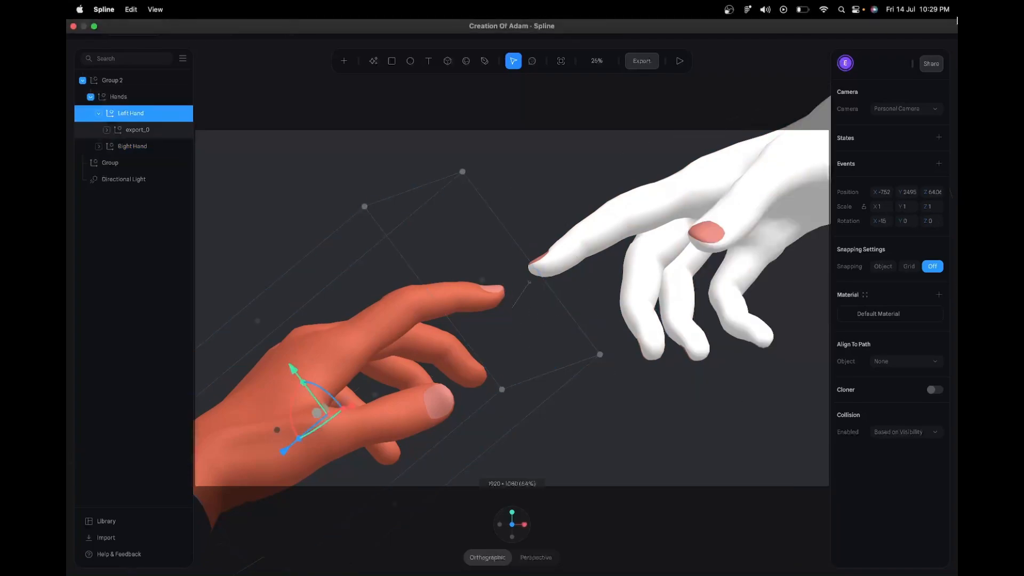
# Step: Inspect the right hand's meshes Object_7 and Object_8, undo a fingernail move, and reselect Right Hand
pyautogui.click(716, 238)
pyautogui.click(716, 237)
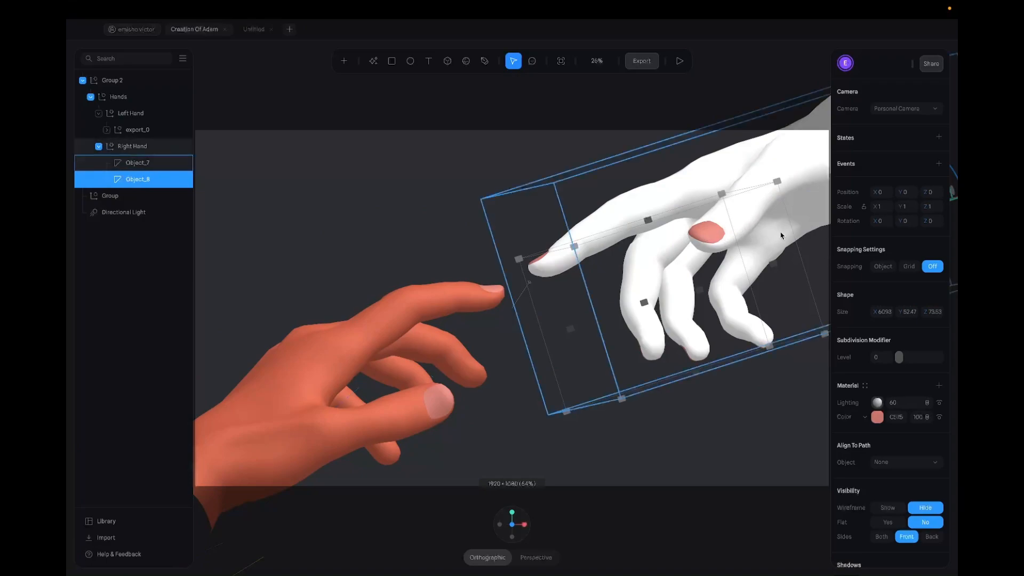
pyautogui.click(720, 172)
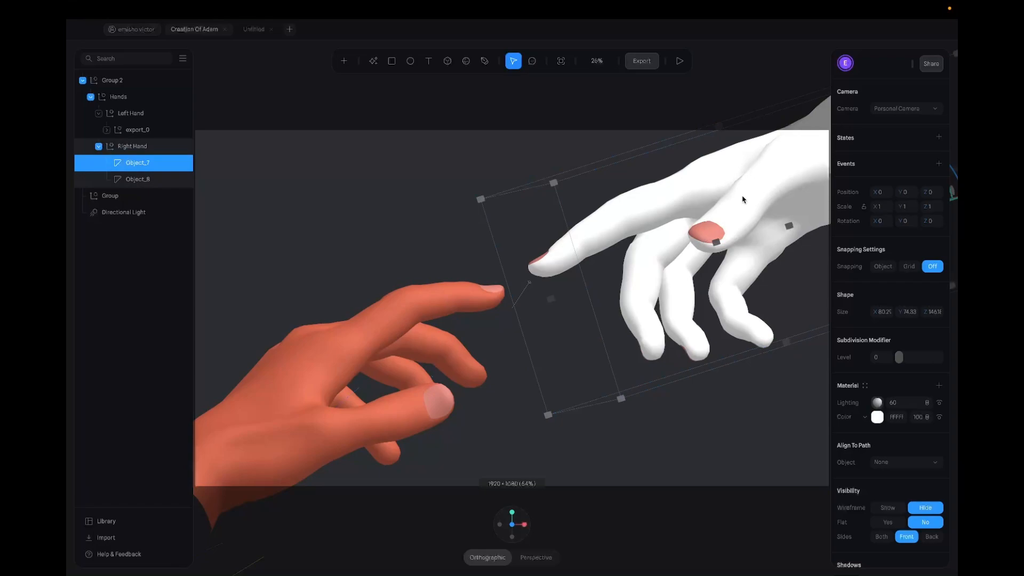
pyautogui.click(713, 235)
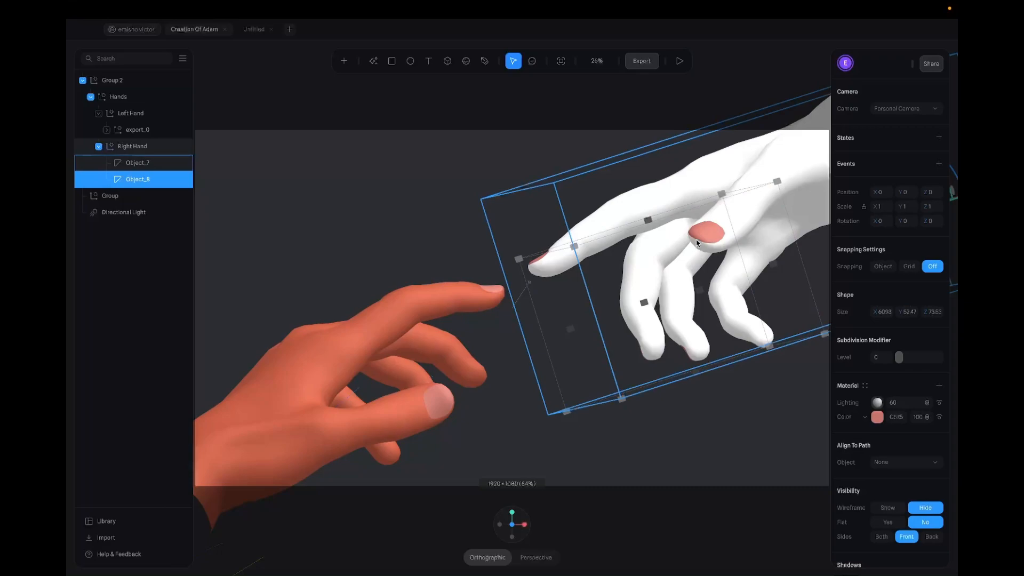
pyautogui.moveTo(696, 243); pyautogui.dragTo(498, 293)
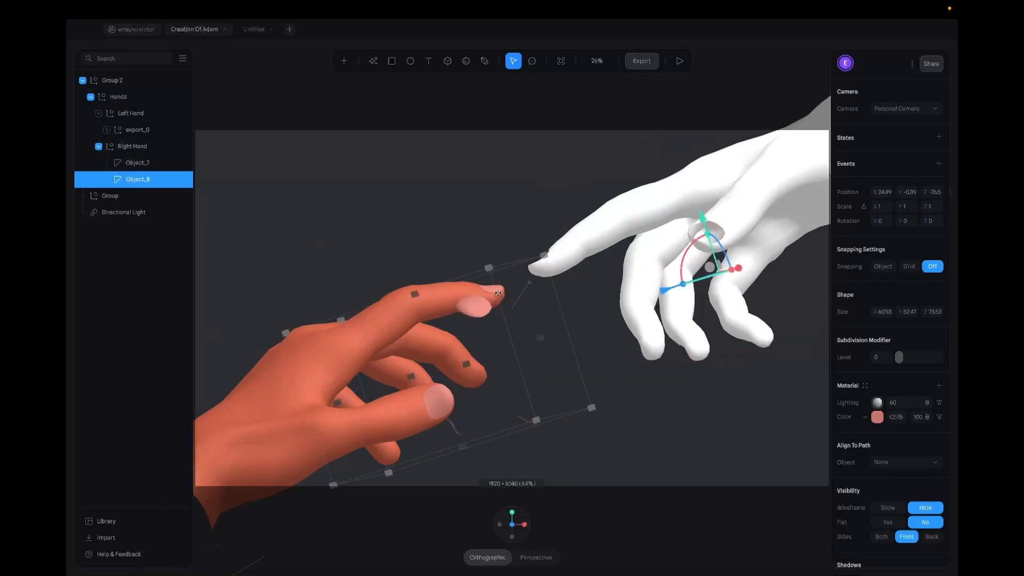
pyautogui.hotkey('ctrl', 'z')
pyautogui.click(756, 150)
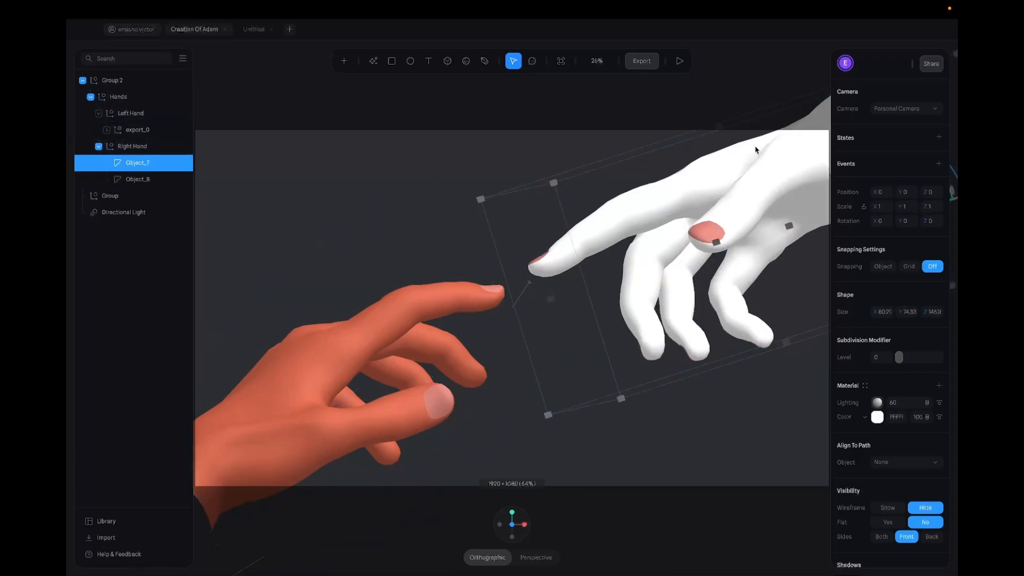
pyautogui.click(703, 234)
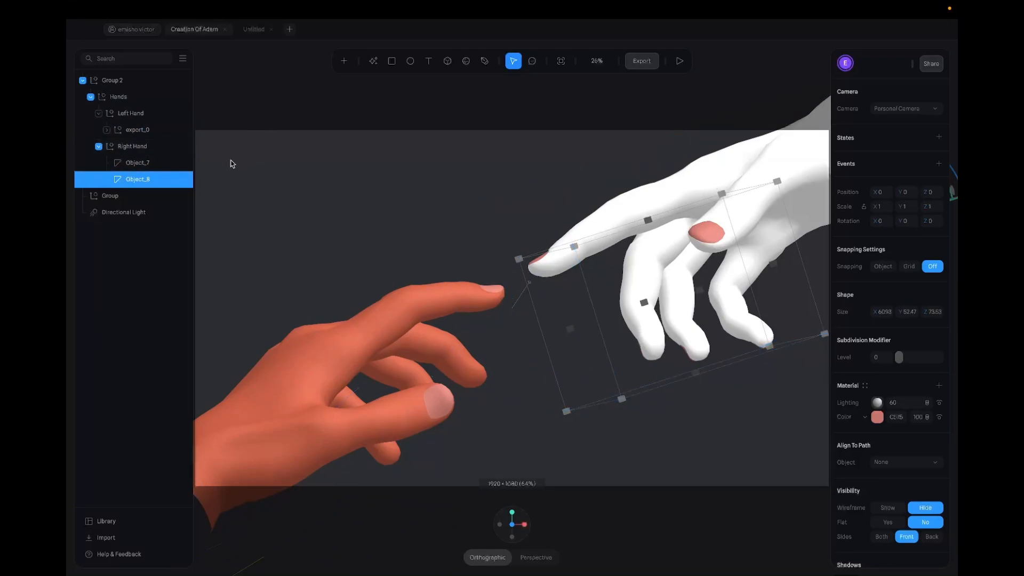
pyautogui.click(143, 152)
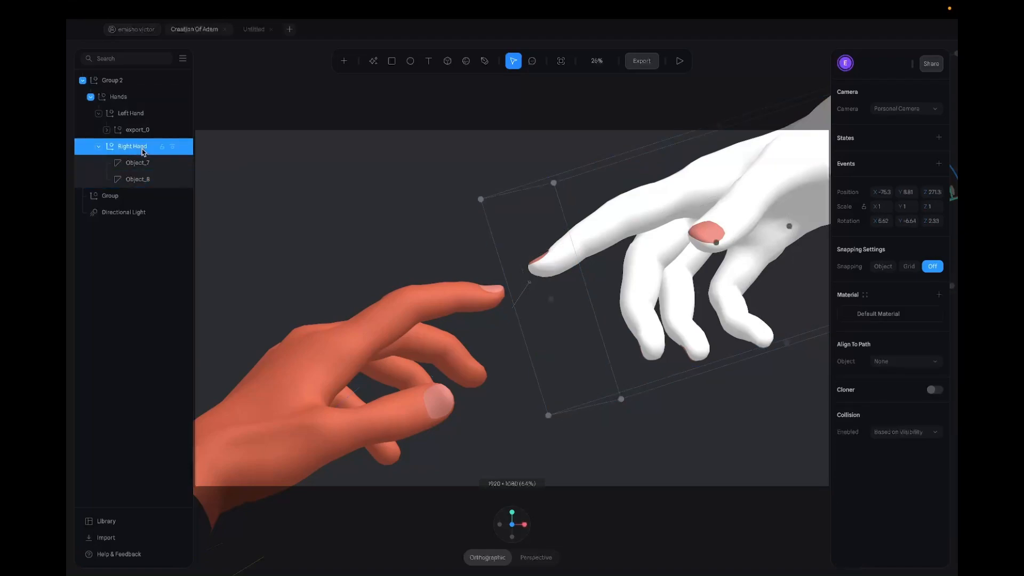
# Step: Add a colour layer to the right hand's material and tint it lavender RGB(166,166,254)
pyautogui.click(940, 296)
pyautogui.click(866, 296)
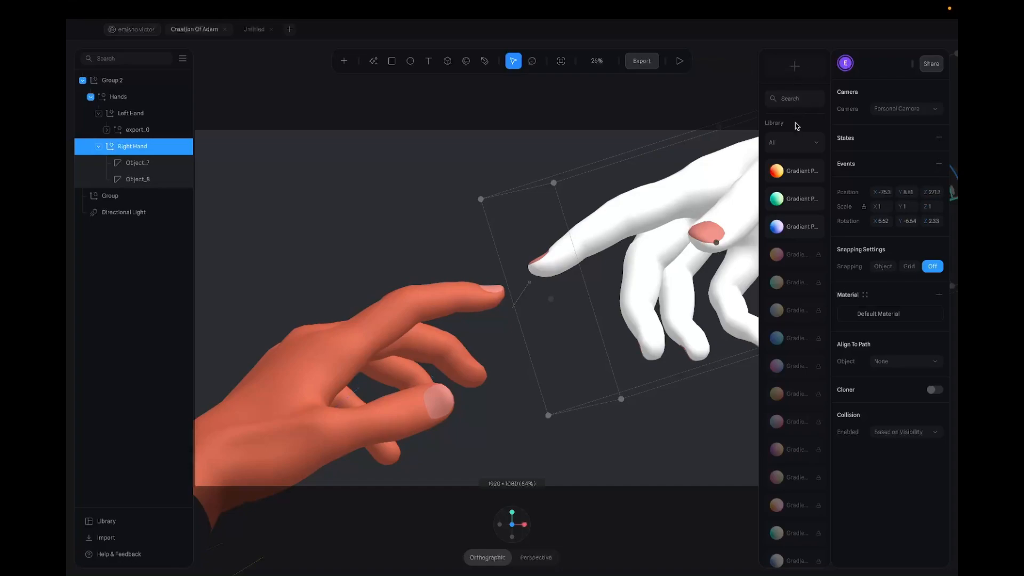
pyautogui.click(902, 314)
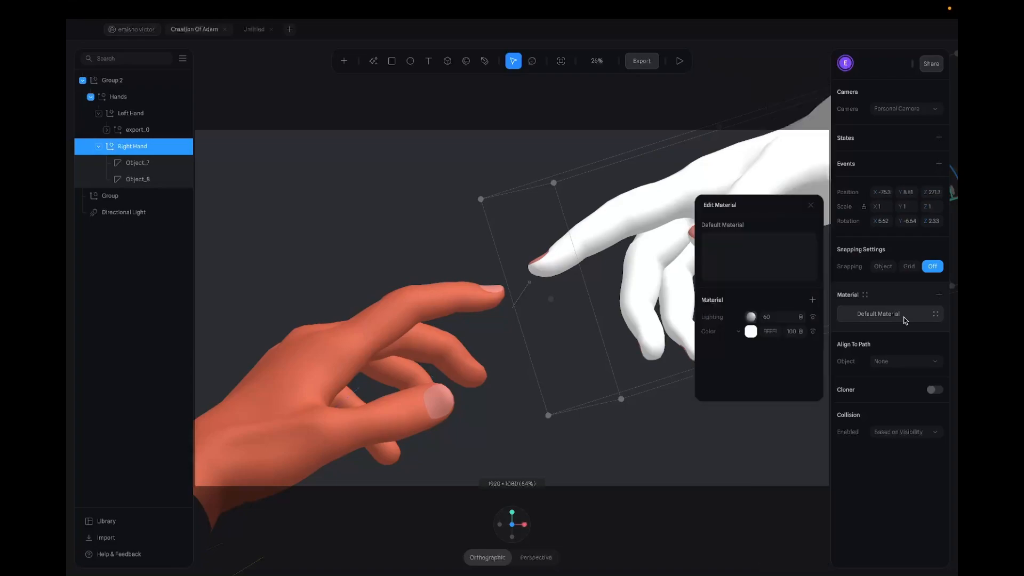
pyautogui.click(938, 297)
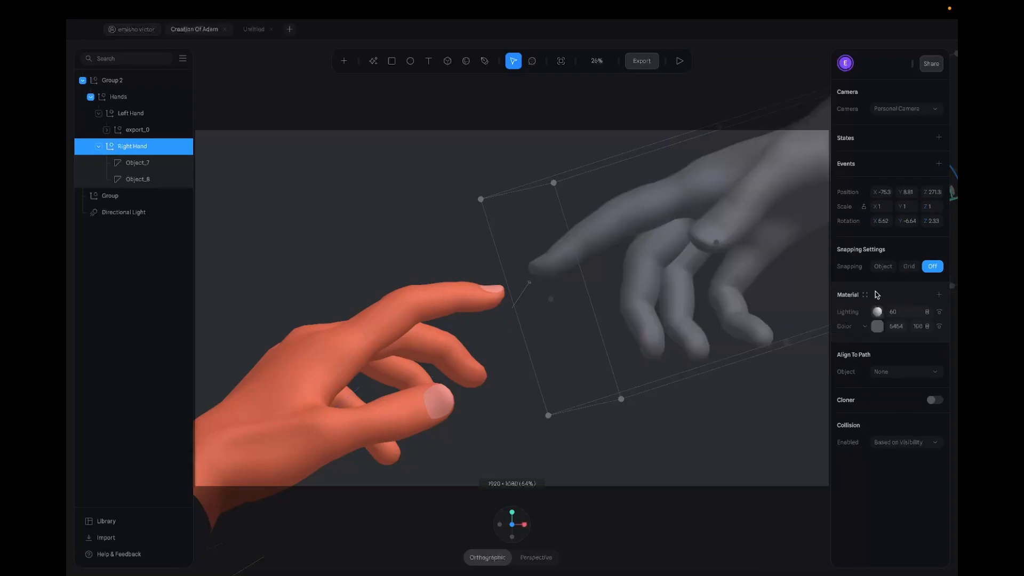
pyautogui.click(940, 293)
pyautogui.click(877, 327)
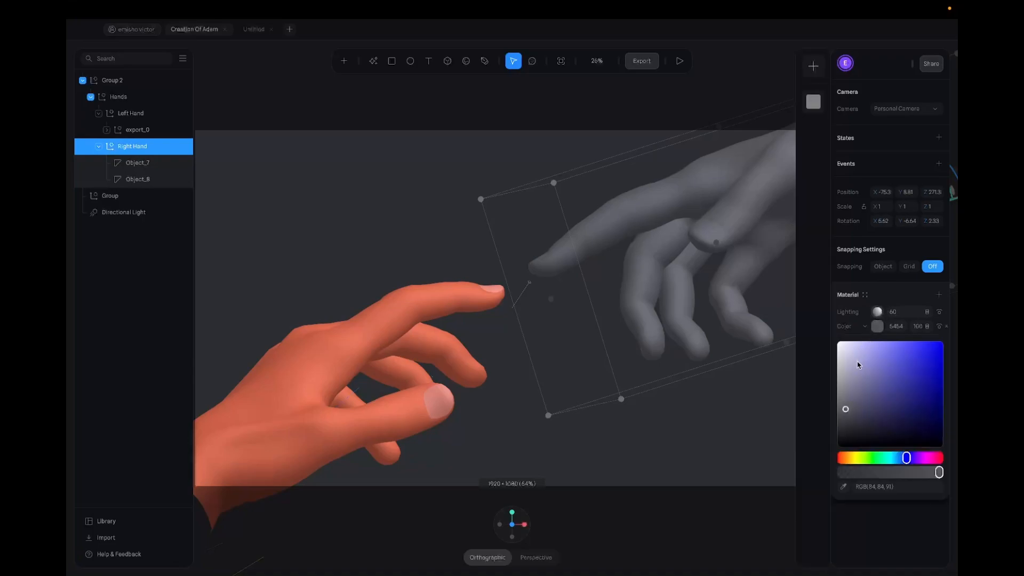
pyautogui.moveTo(858, 365); pyautogui.dragTo(874, 342)
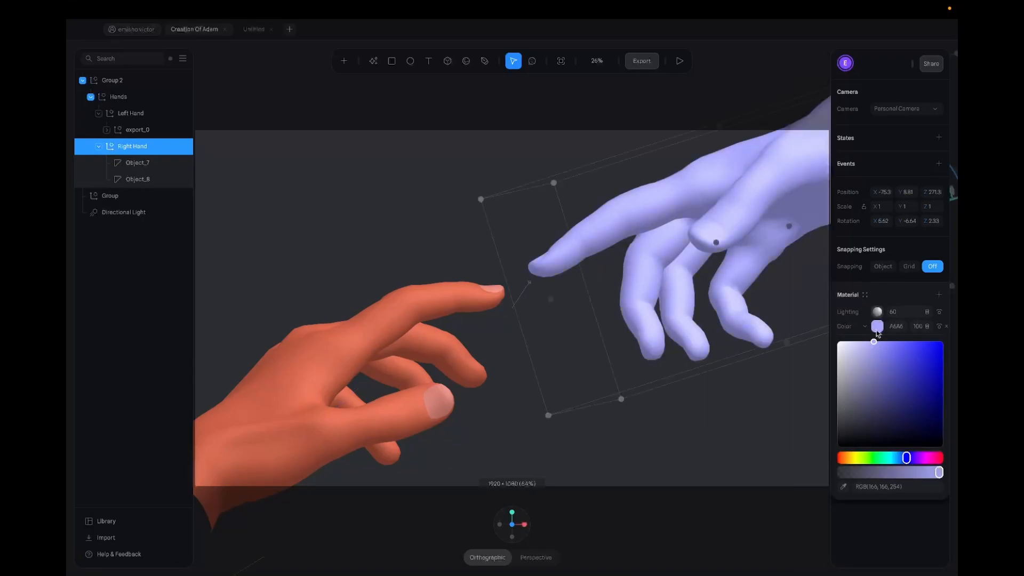
pyautogui.click(866, 298)
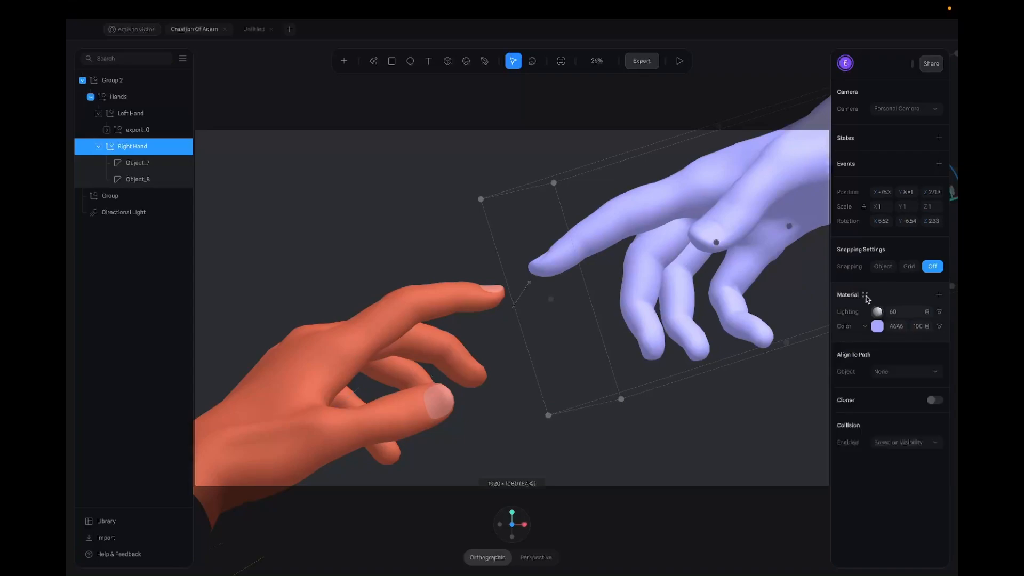
# Step: Save the material as a new asset named 'Glass'
pyautogui.click(866, 296)
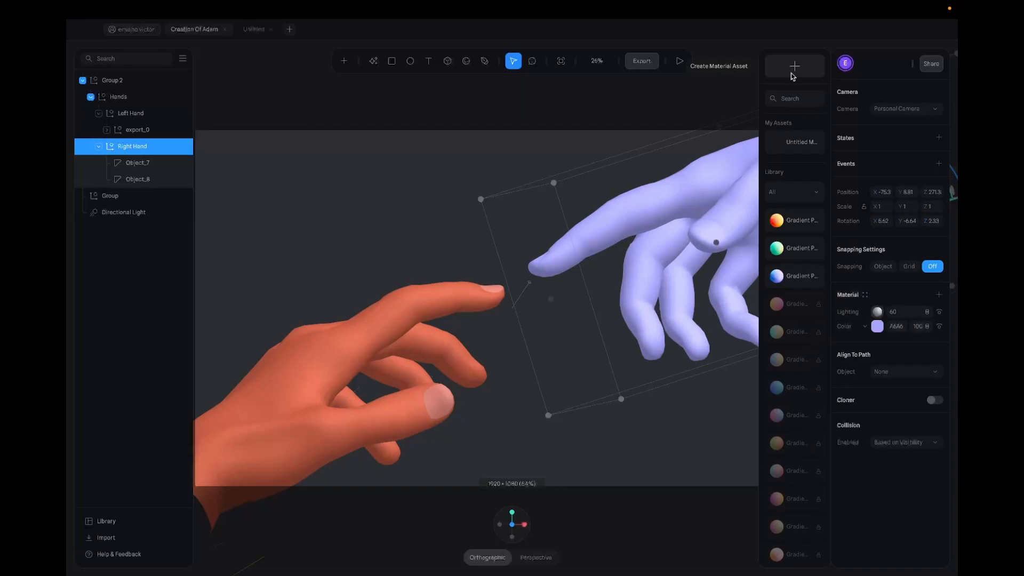
pyautogui.doubleClick(802, 144)
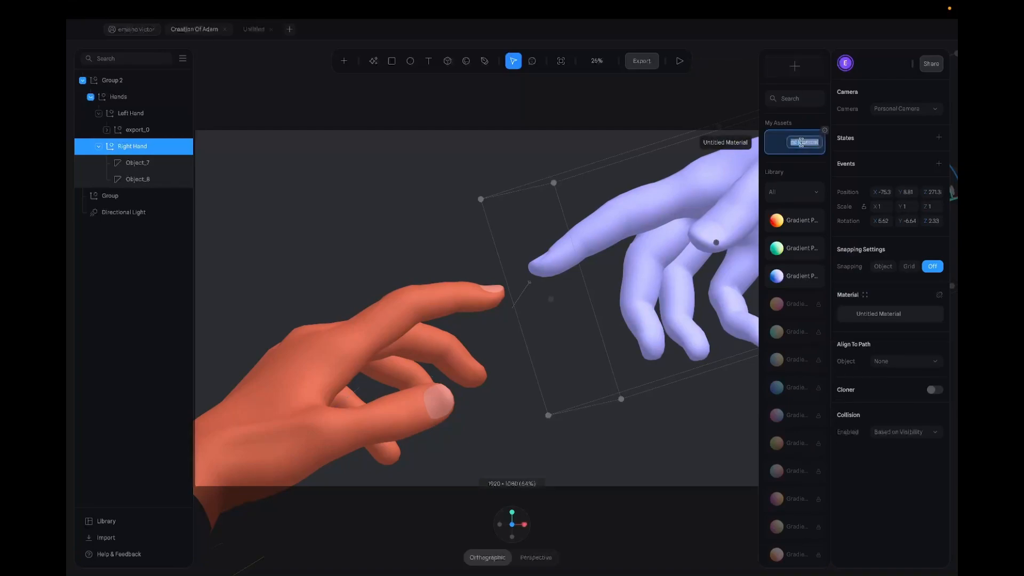
pyautogui.write('Gklas')
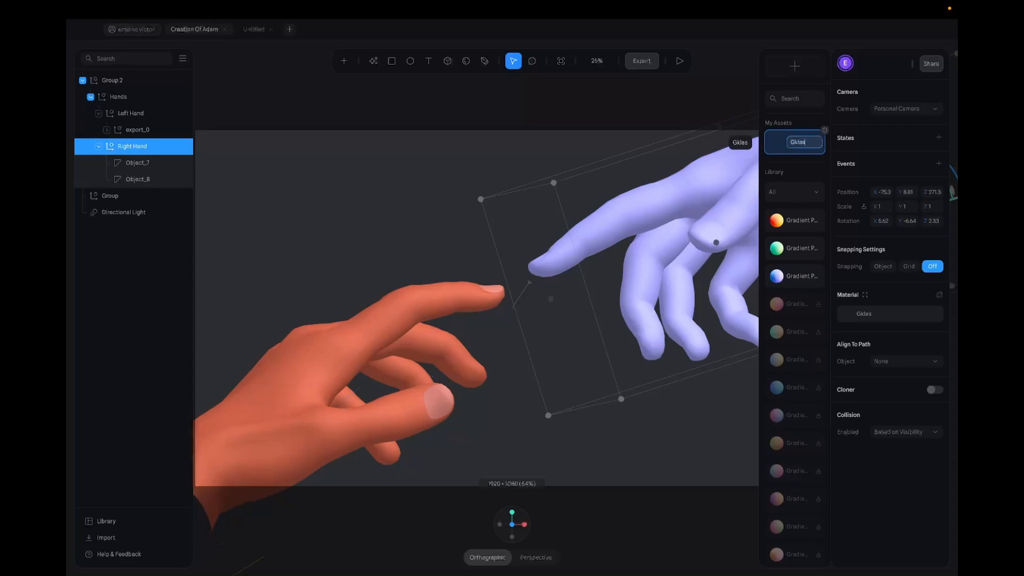
pyautogui.press('BackSpace')
pyautogui.write('lass')
pyautogui.press('Return')
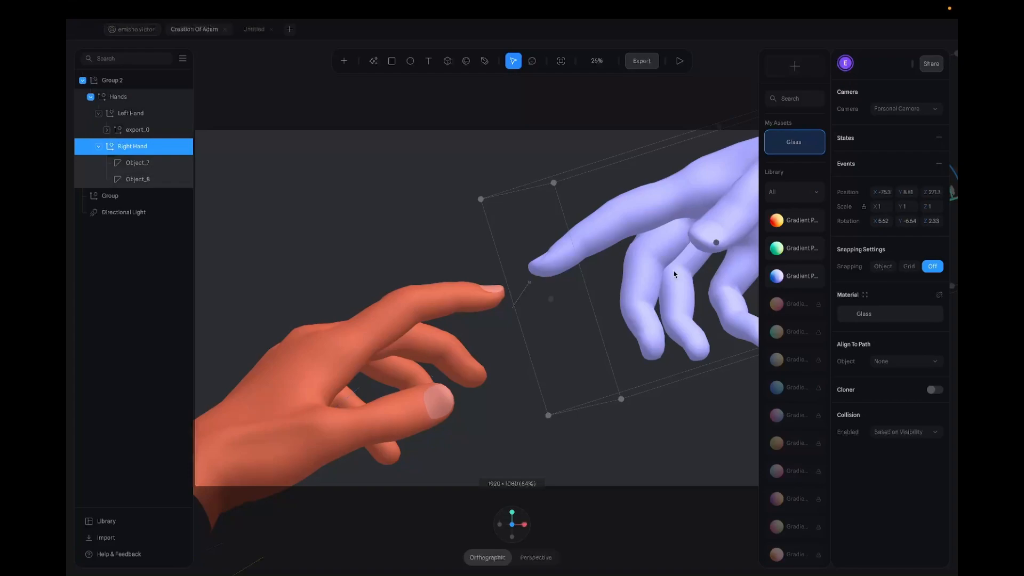
# Step: Select the left and right hands in turn to compare their materials
pyautogui.click(401, 318)
pyautogui.click(768, 229)
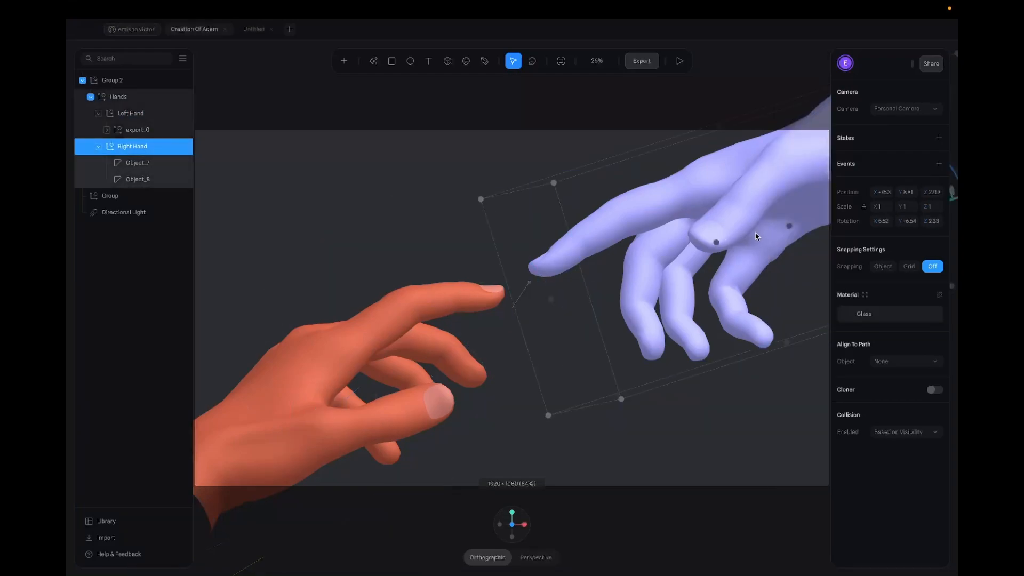
pyautogui.doubleClick(716, 234)
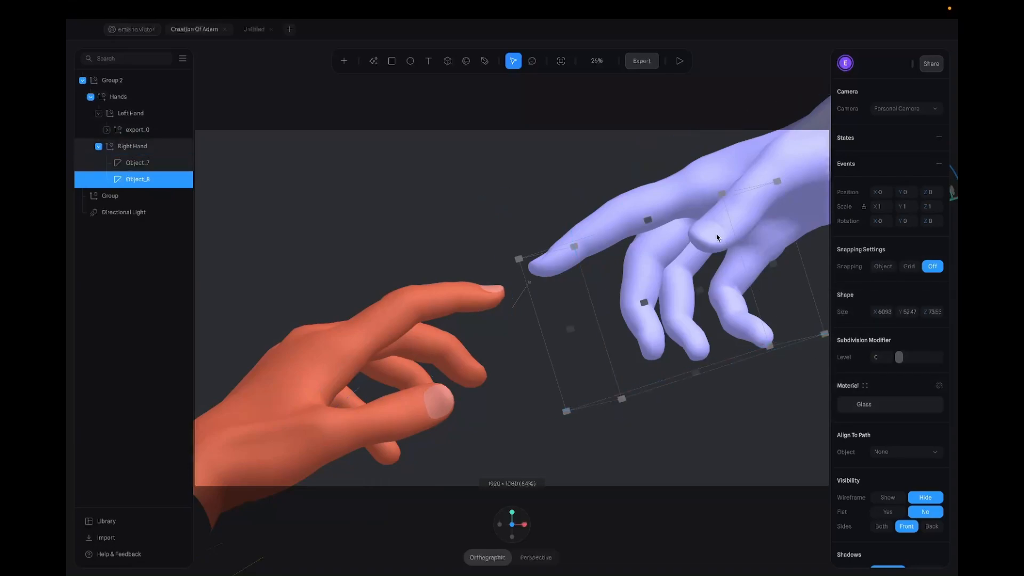
pyautogui.click(373, 358)
pyautogui.click(658, 214)
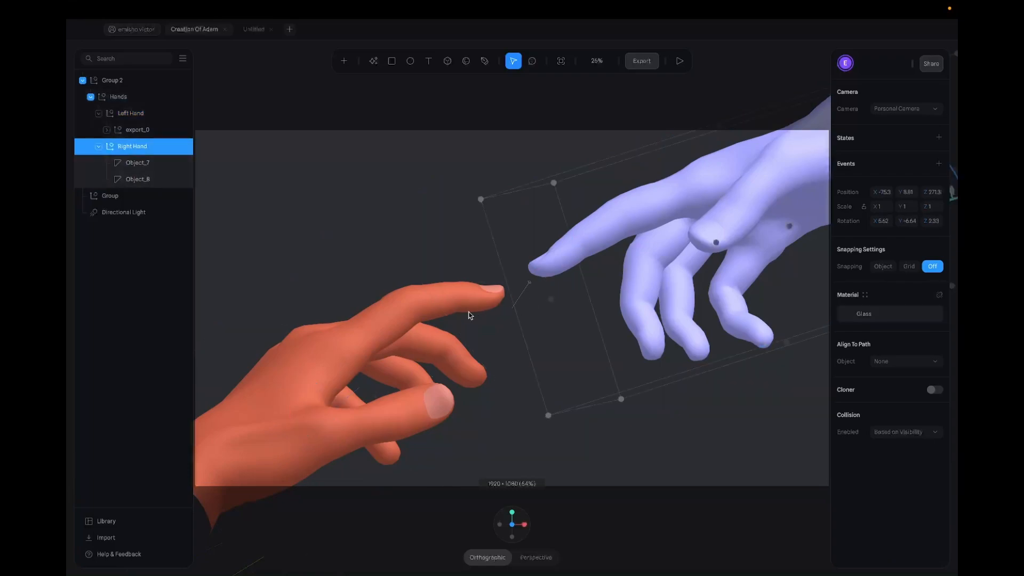
pyautogui.click(422, 315)
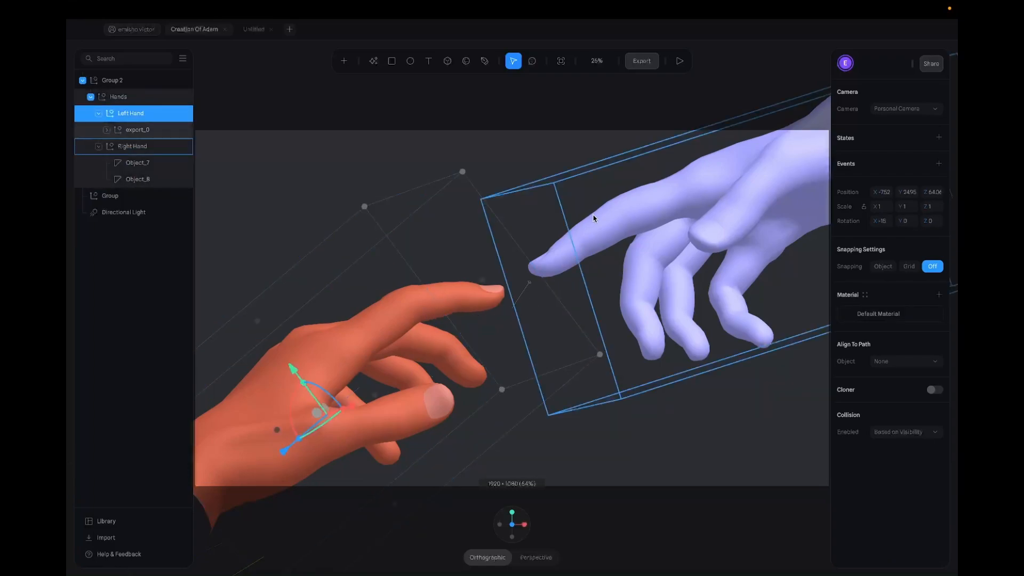
pyautogui.click(647, 216)
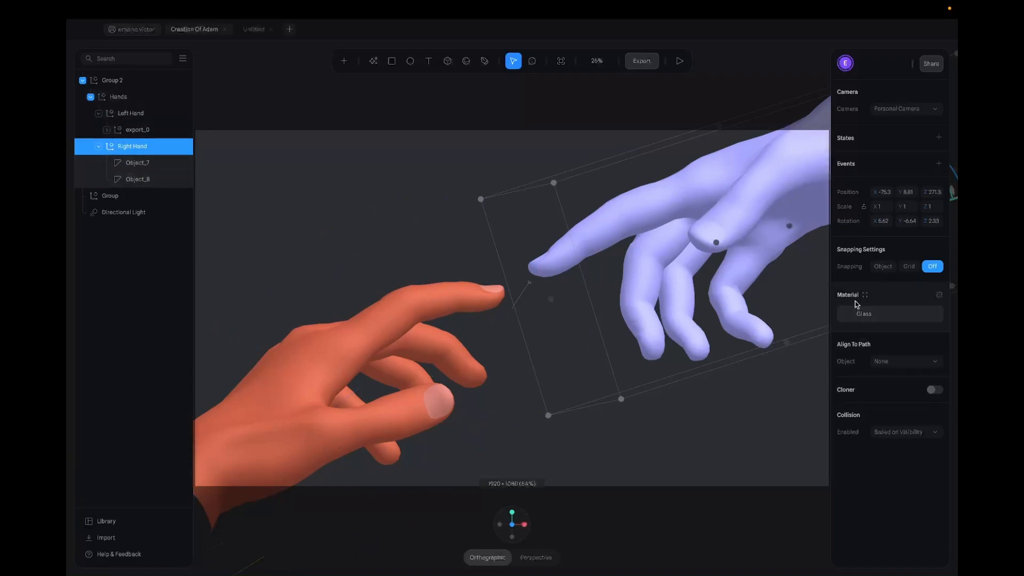
# Step: In the Glass material asset, hide the lavender colour layer and add a Glass-type layer
pyautogui.click(857, 317)
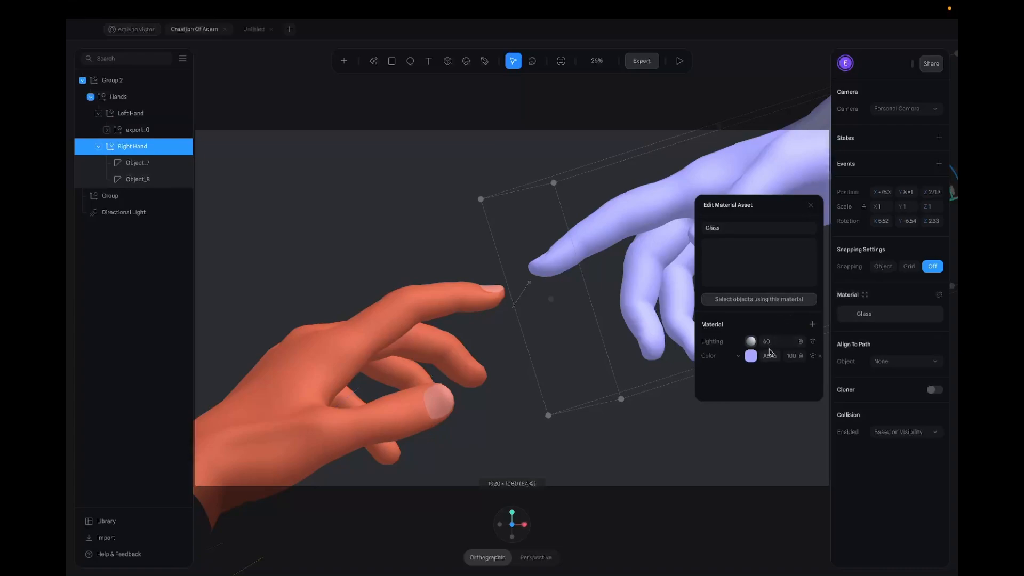
pyautogui.click(821, 357)
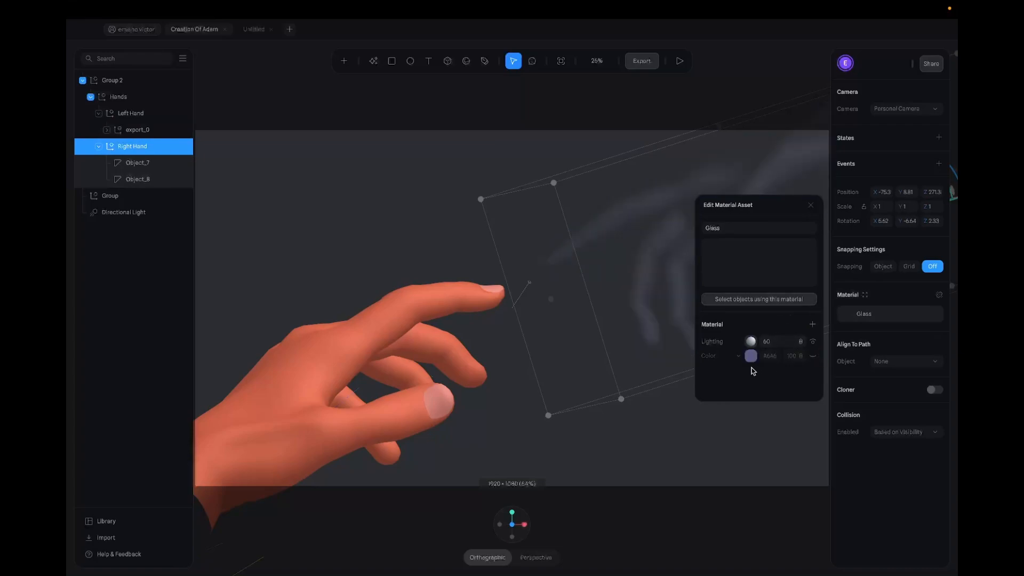
pyautogui.click(813, 324)
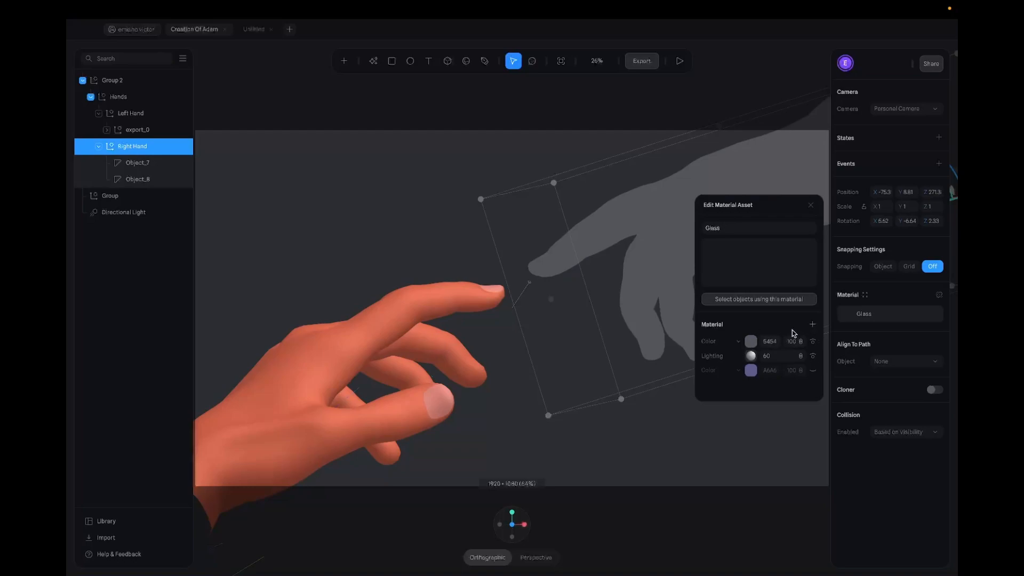
pyautogui.click(738, 343)
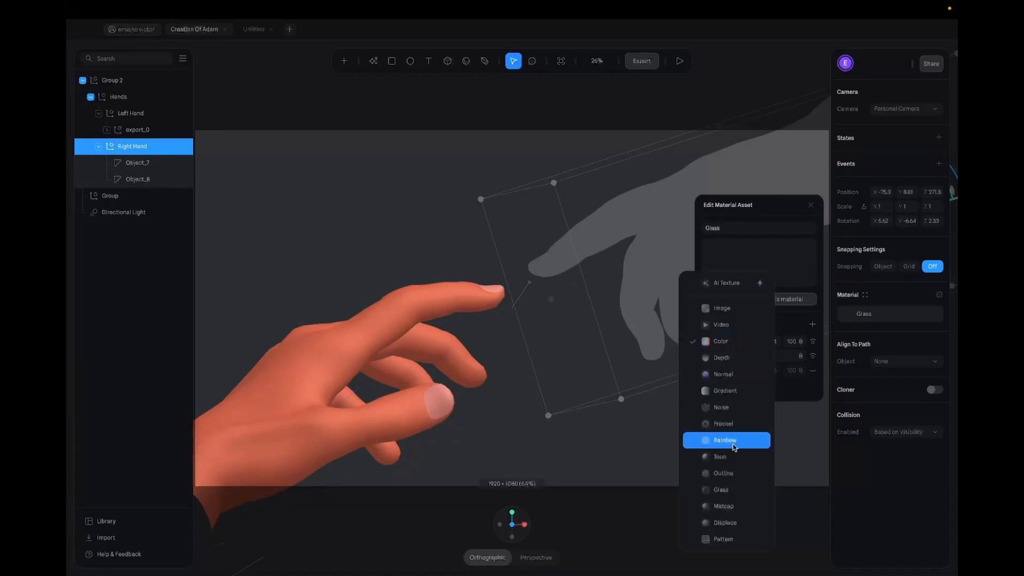
pyautogui.click(725, 488)
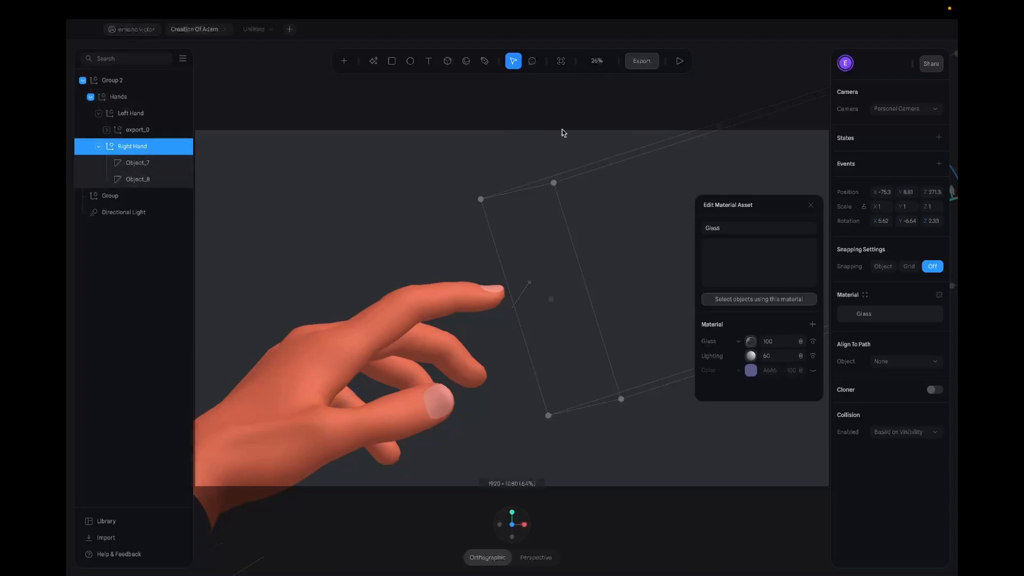
# Step: Add another layer to the material and change its type from Color to Matcap
pyautogui.click(812, 323)
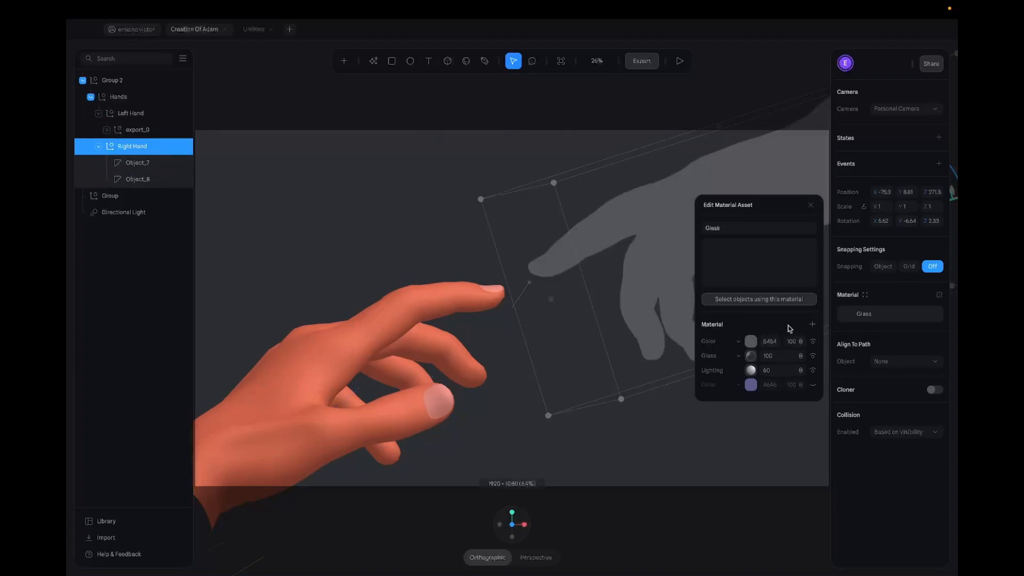
pyautogui.click(739, 344)
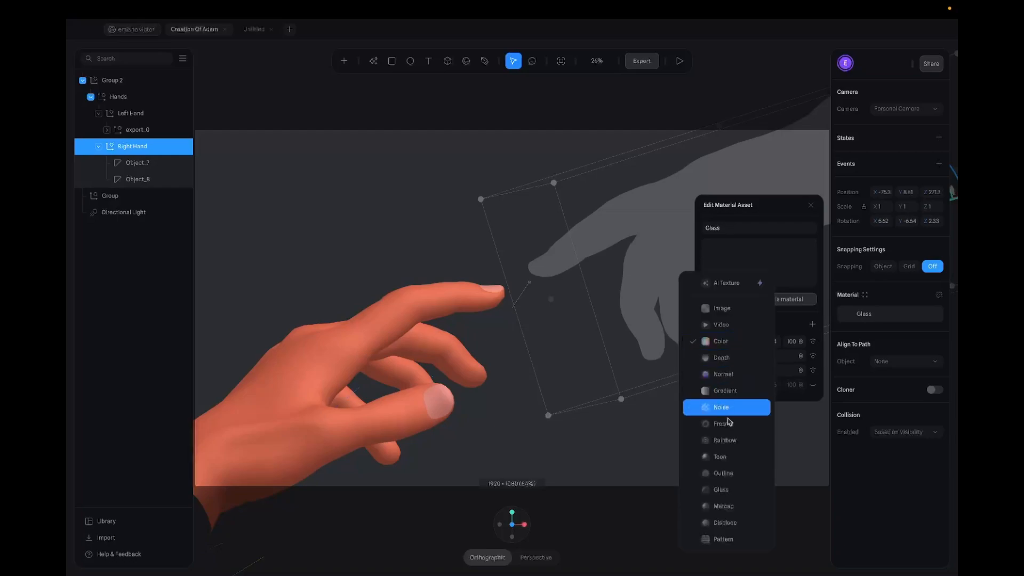
pyautogui.click(733, 506)
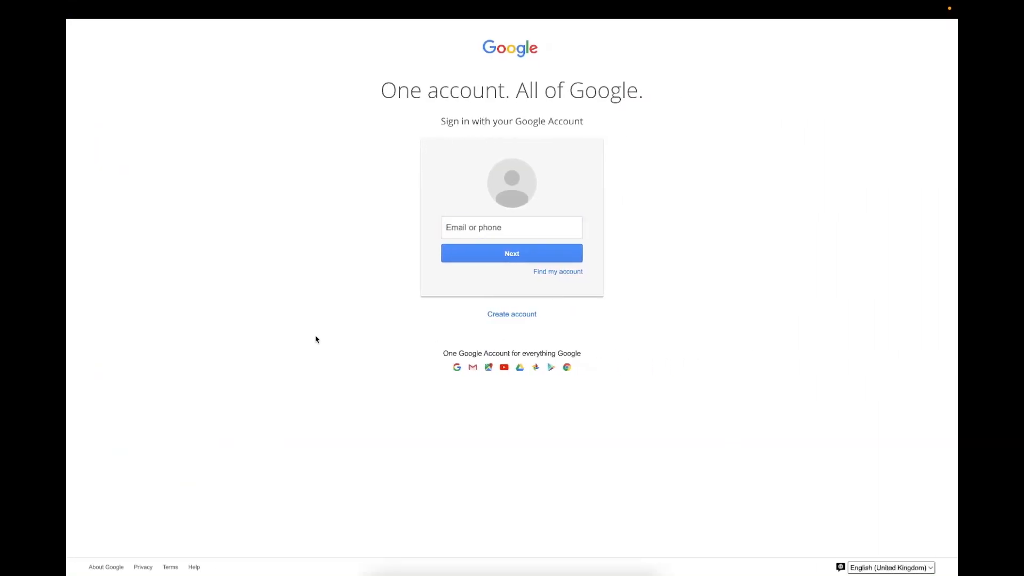
# Step: In Arc, search 'iri' and open the Iridescent & Gems Matcap Pack page on Gumroad
pyautogui.hotkey('ctrl', 'Up')
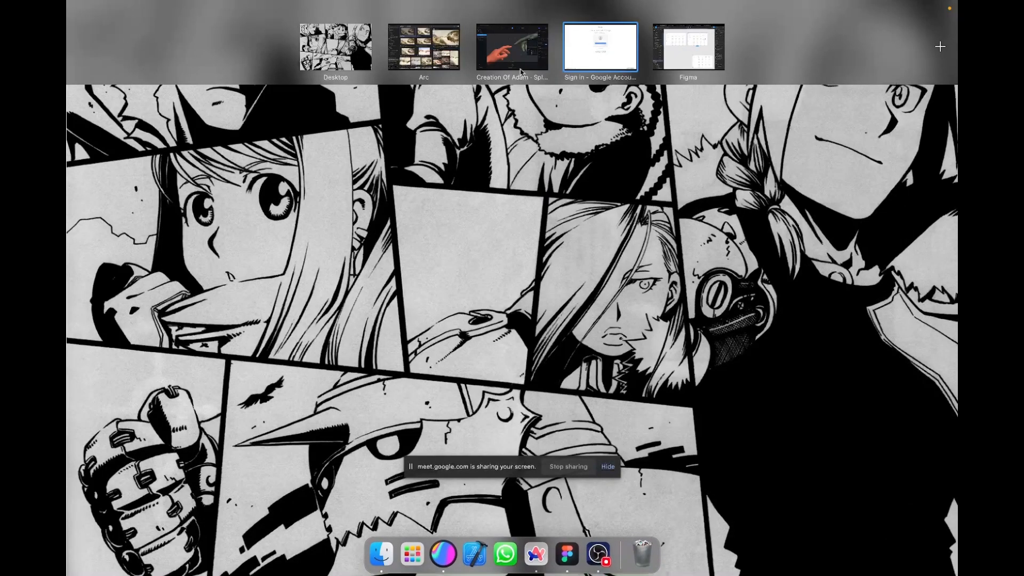
pyautogui.click(448, 63)
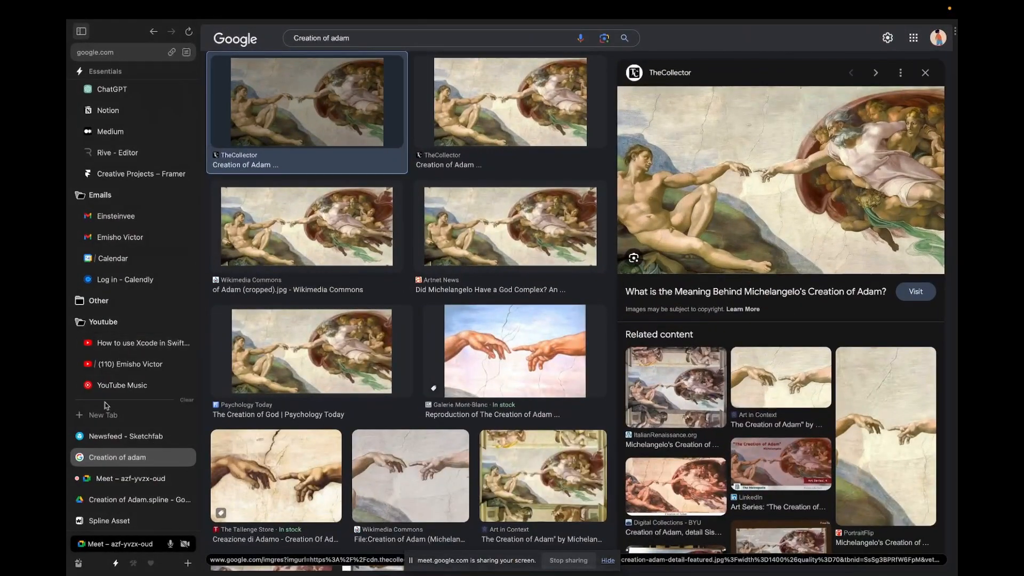
pyautogui.click(112, 416)
pyautogui.write('iri')
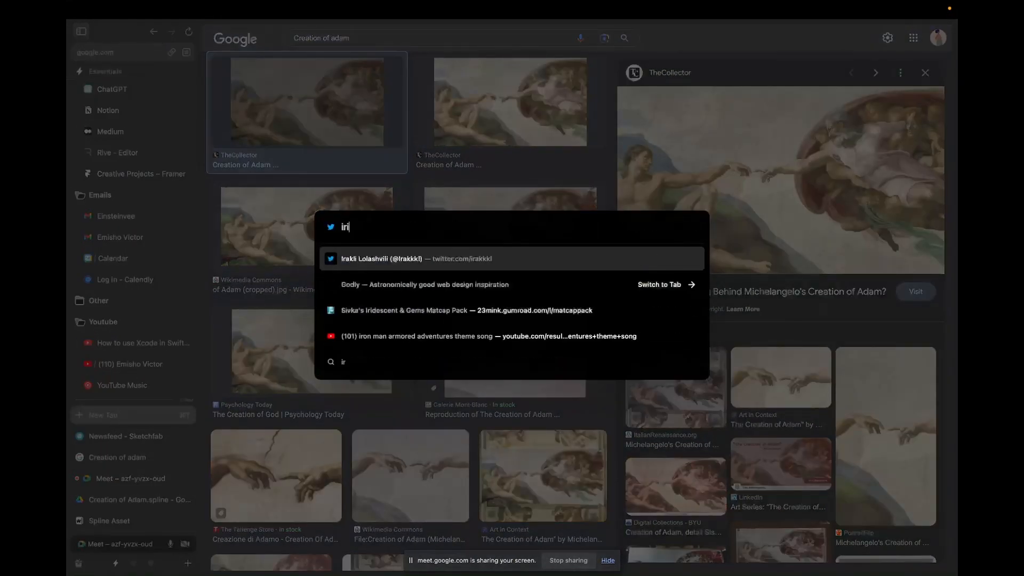
pyautogui.press('Return')
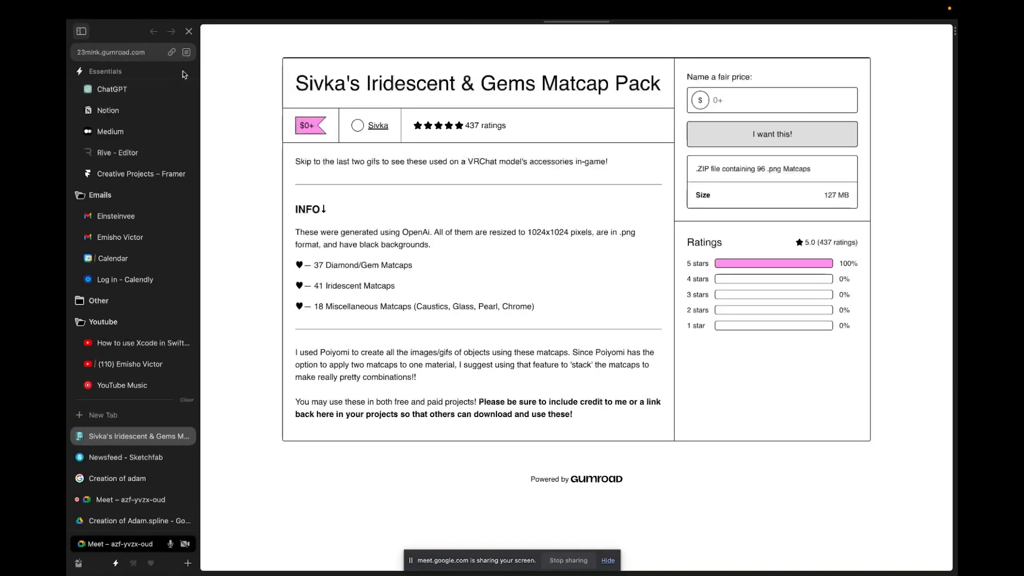
# Step: Copy the pack's link, enter 0 as the price, and send the link in the Meet chat
pyautogui.click(172, 52)
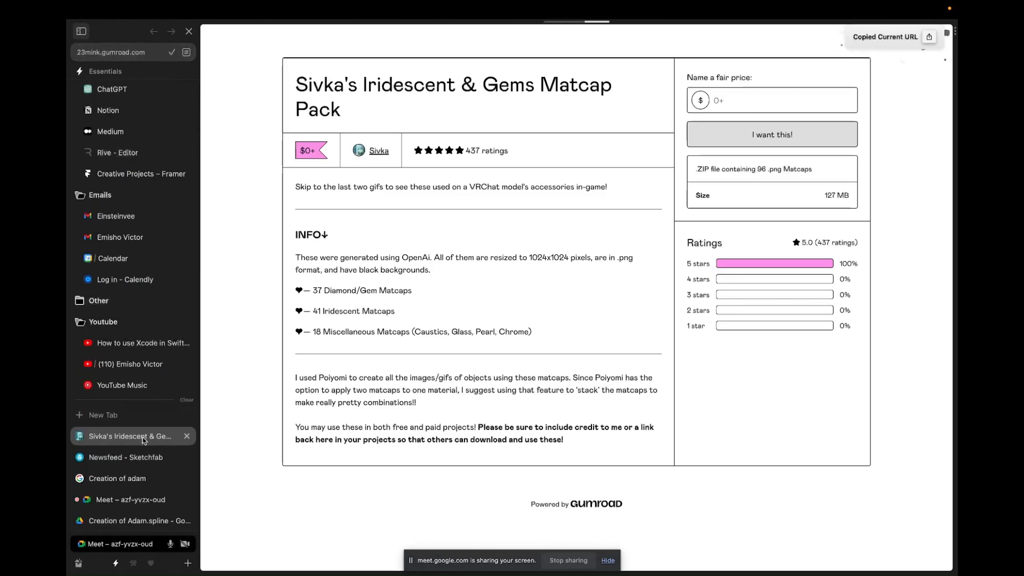
pyautogui.click(755, 96)
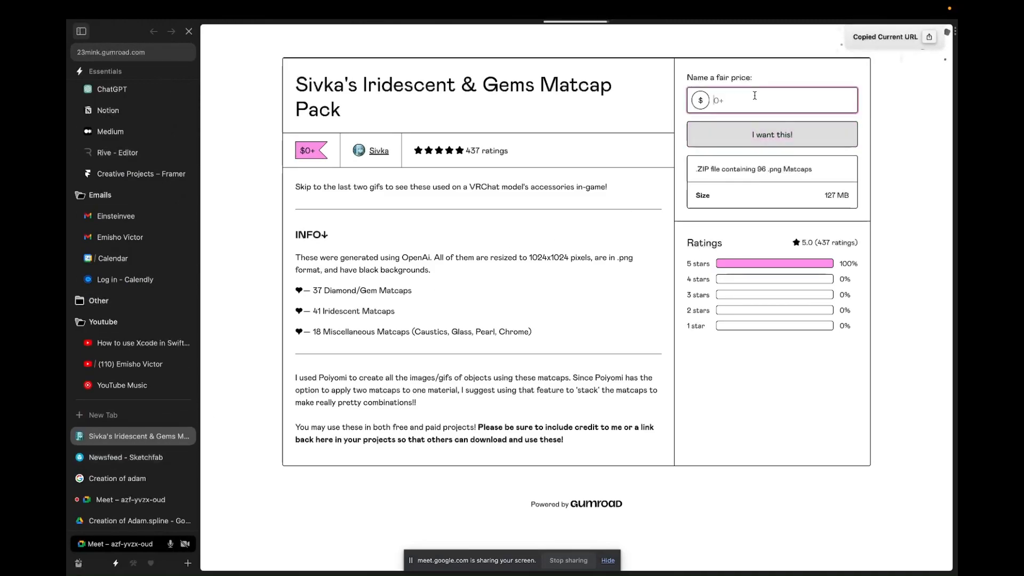
pyautogui.write('0')
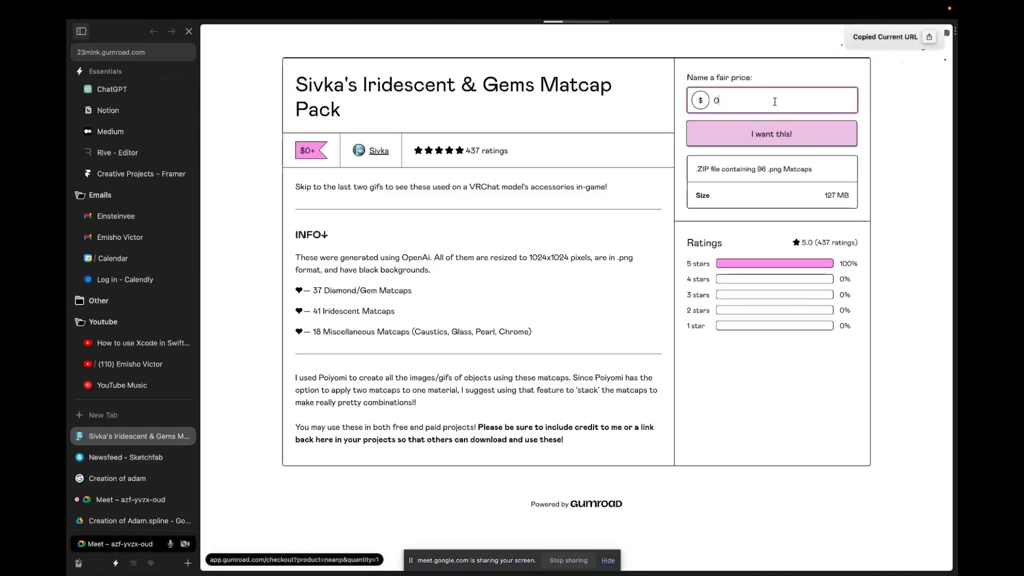
pyautogui.click(123, 500)
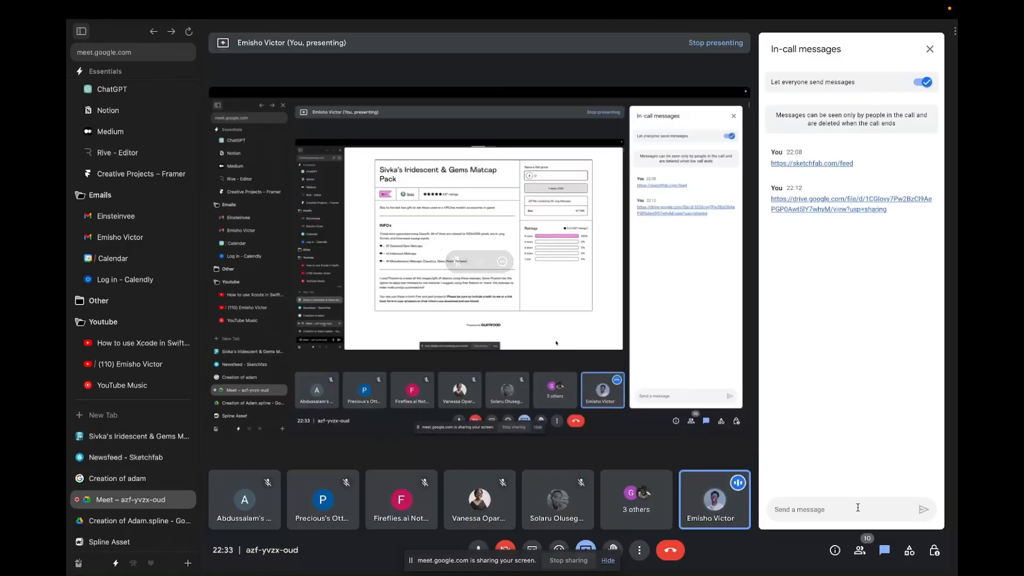
pyautogui.click(856, 511)
pyautogui.hotkey('ctrl', 'v')
pyautogui.press('Return')
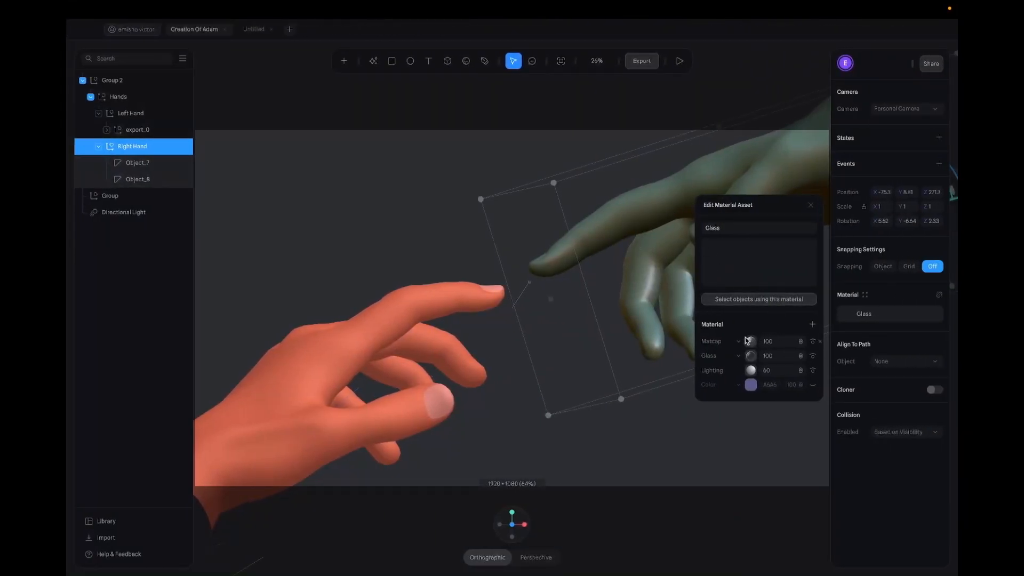
# Step: Expand the Glass material's Matcap layer and open its matcap image thumbnails
pyautogui.hscroll(1, 641, 274)
pyautogui.hscroll(-1, 641, 275)
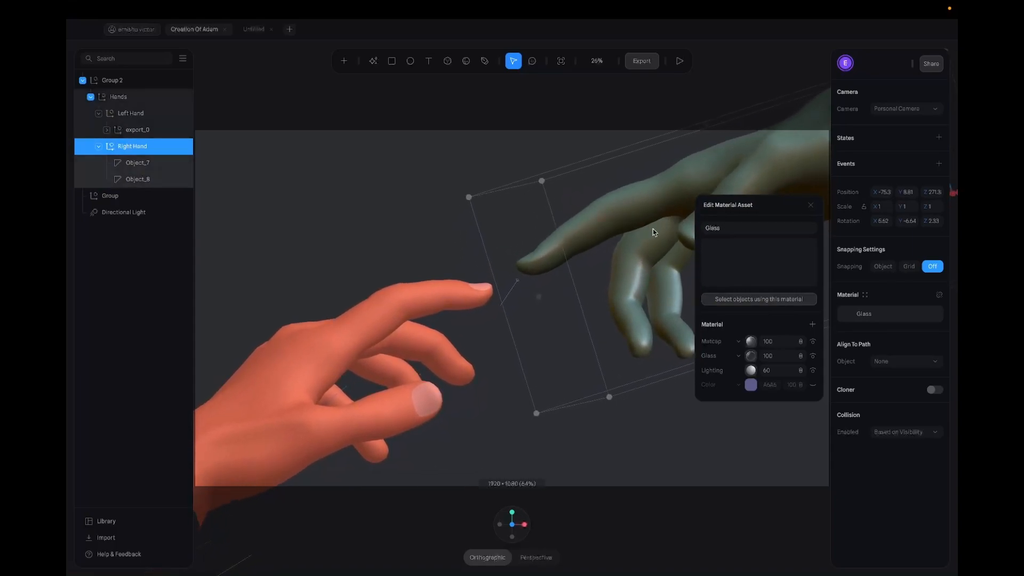
pyautogui.click(751, 342)
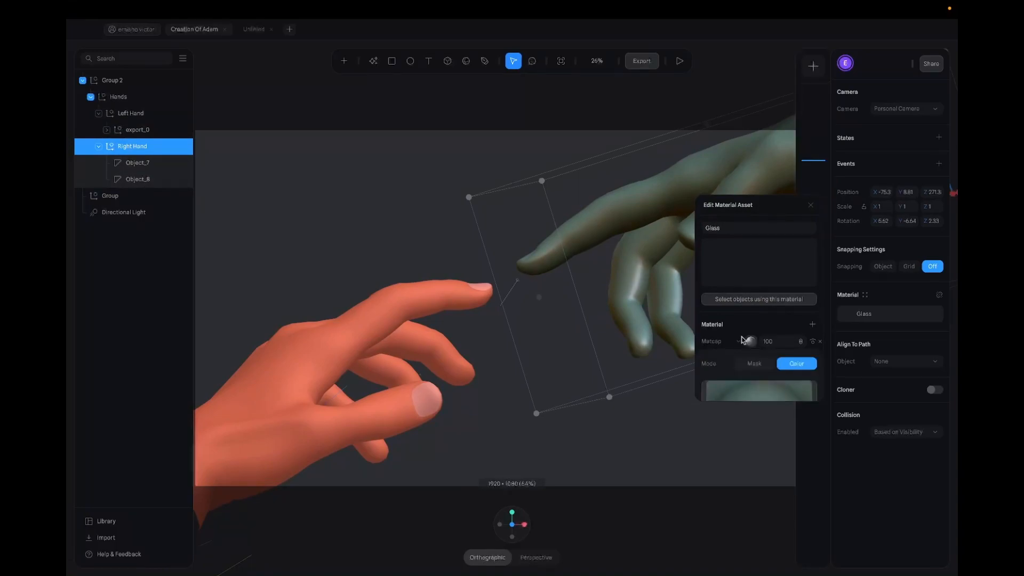
pyautogui.click(752, 342)
pyautogui.scroll(-2, 758, 363)
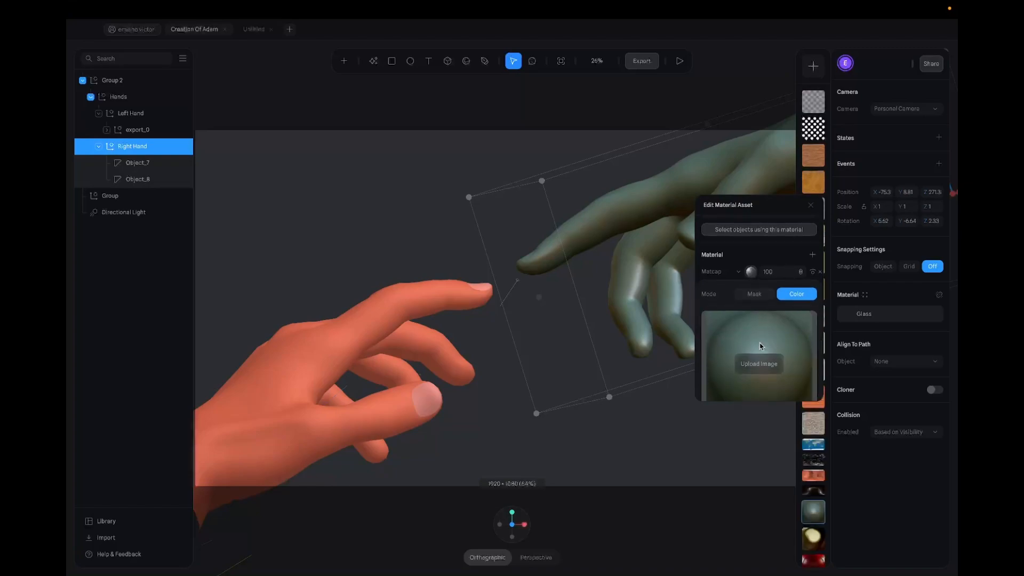
# Step: Open the matcap image file picker and show all files from the previous 30 days
pyautogui.click(759, 365)
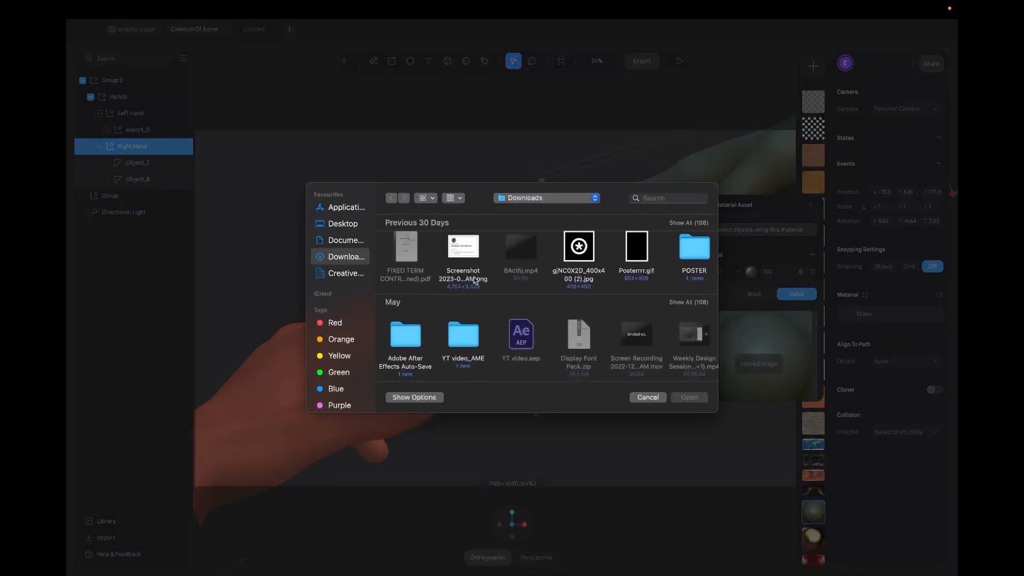
pyautogui.scroll(-10, 472, 285)
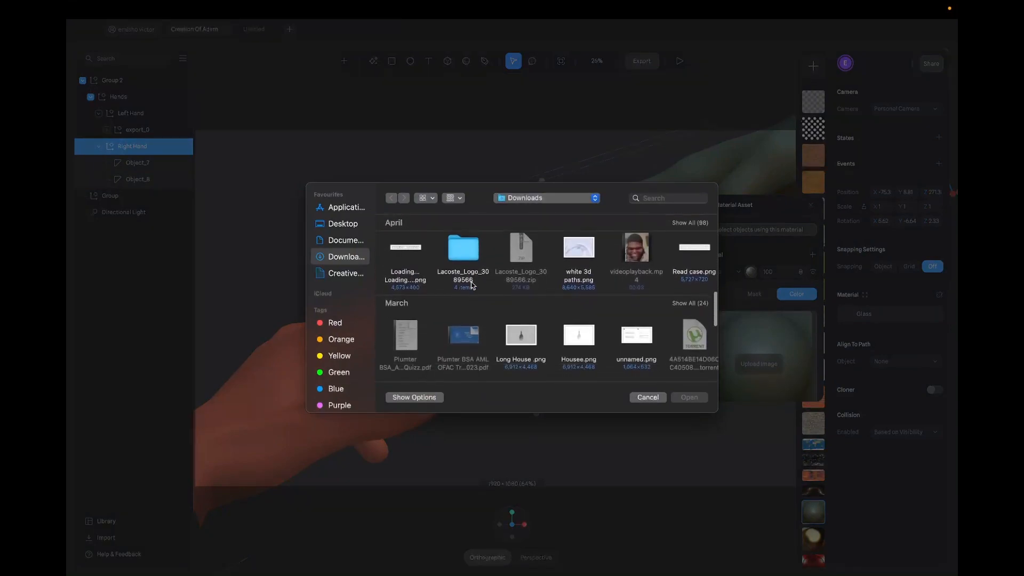
pyautogui.scroll(-3, 472, 286)
pyautogui.scroll(8, 472, 286)
pyautogui.scroll(8, 534, 288)
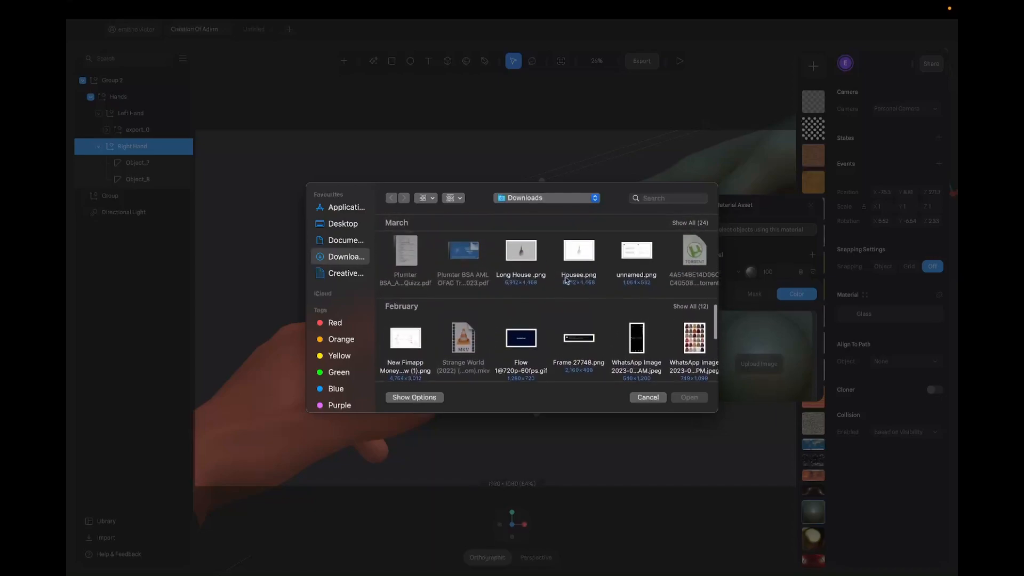
pyautogui.scroll(4, 591, 262)
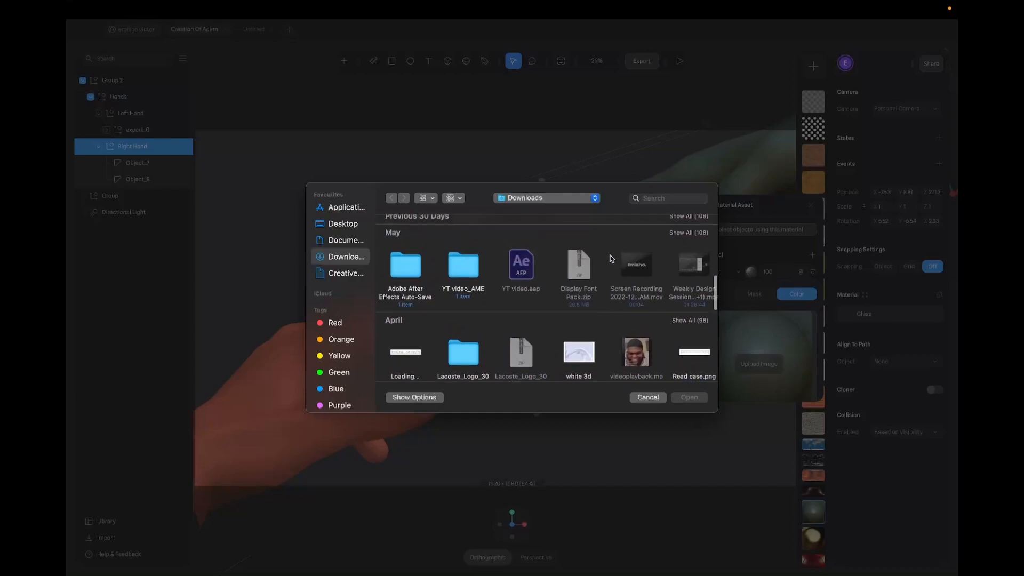
pyautogui.scroll(5, 633, 247)
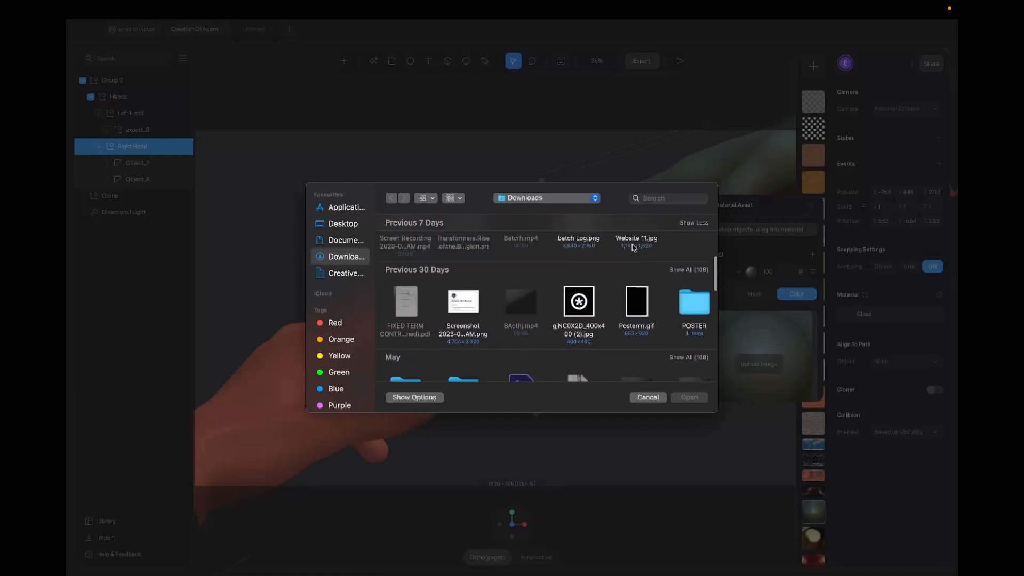
pyautogui.click(692, 314)
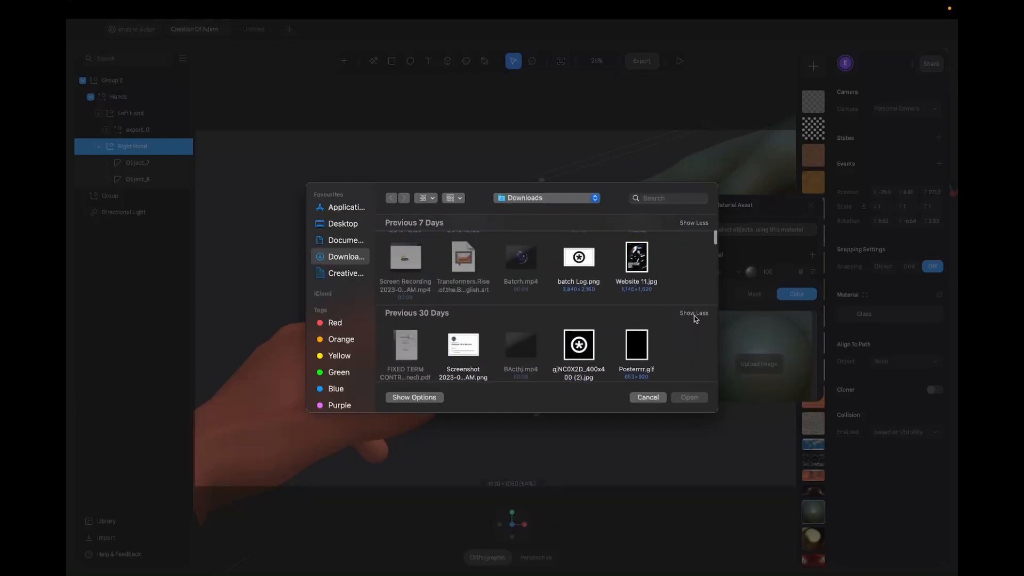
pyautogui.scroll(-8, 691, 319)
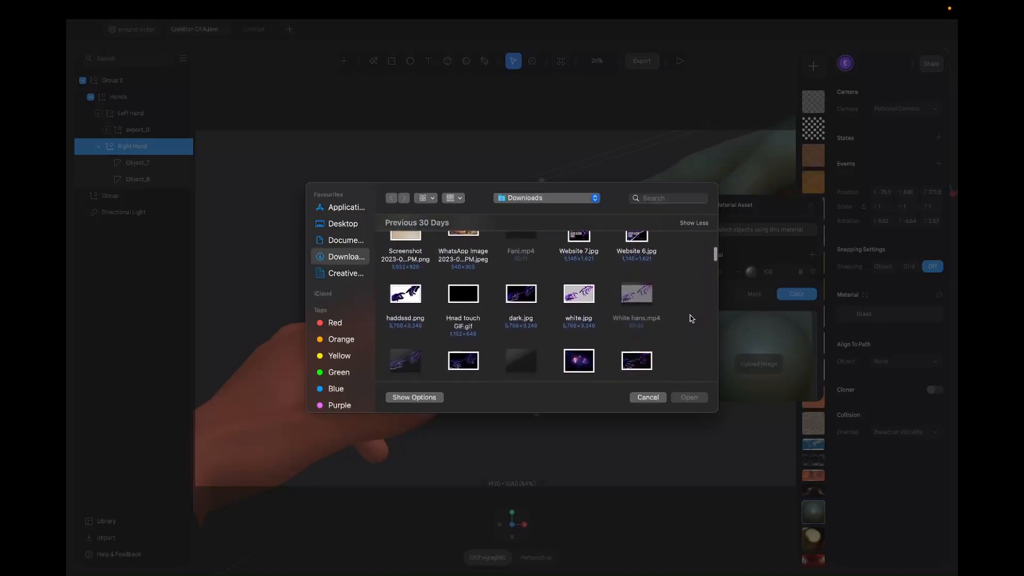
pyautogui.scroll(-6, 692, 316)
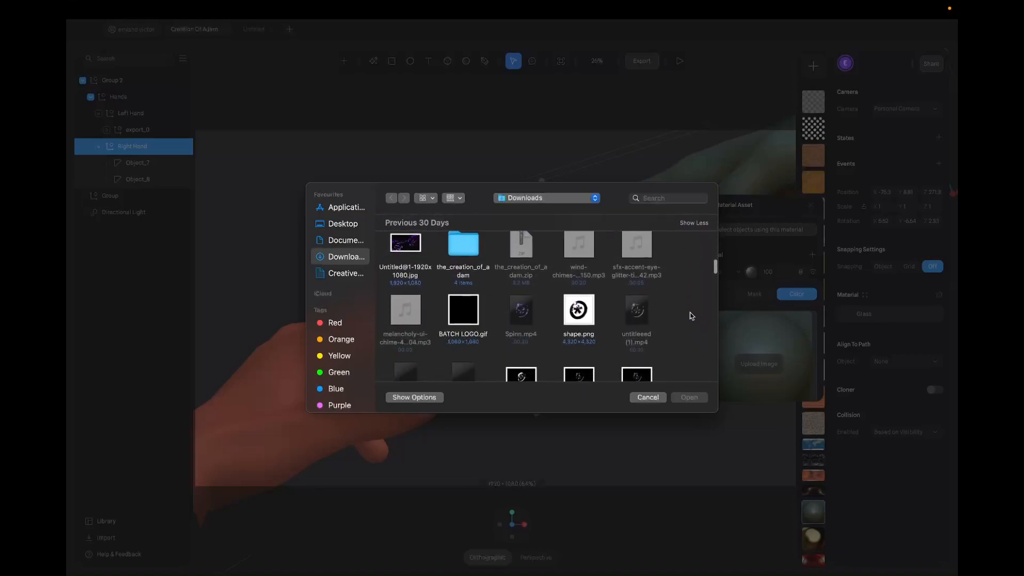
pyautogui.scroll(-2, 692, 316)
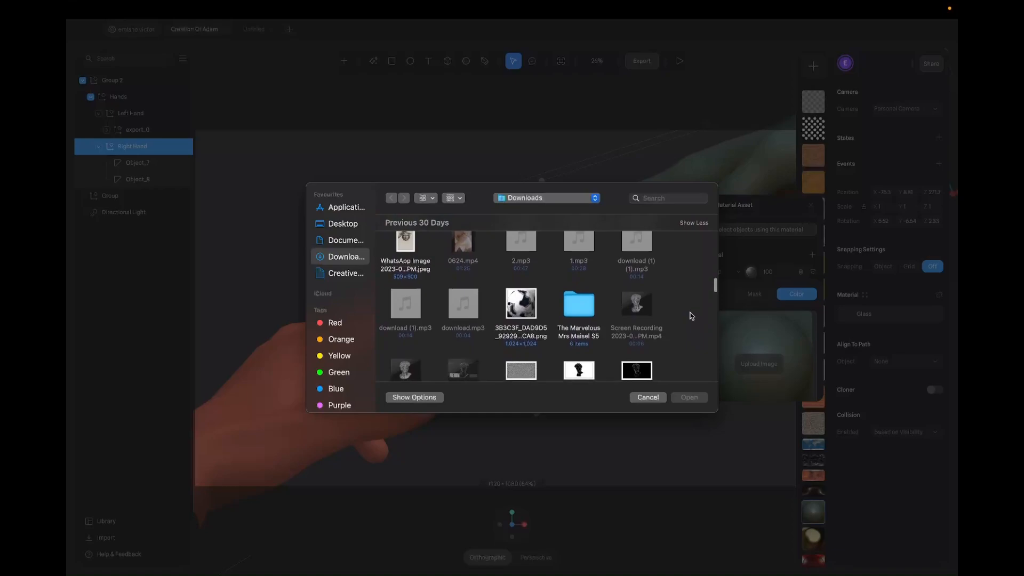
pyautogui.scroll(-8, 692, 316)
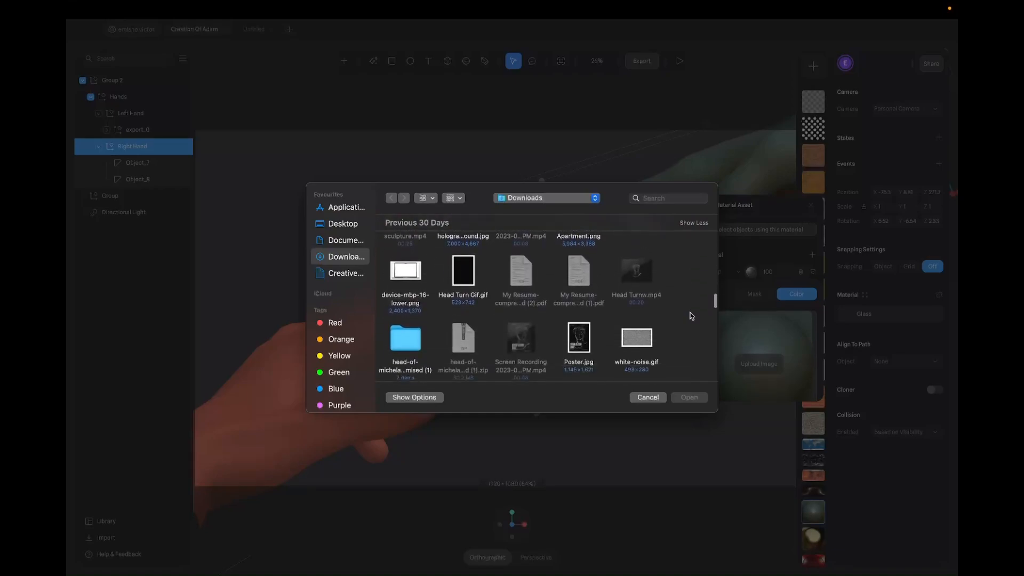
pyautogui.scroll(-1, 691, 316)
pyautogui.scroll(-4, 620, 316)
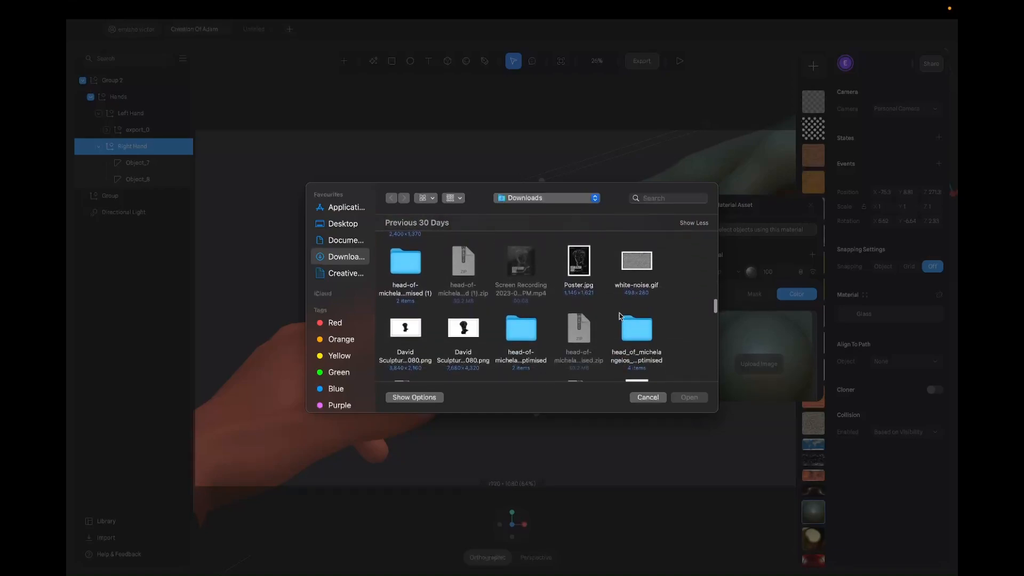
# Step: Browse the Desktop's STUFFFFF!!! folder and its Desktop 2 and Desktop subfolders for the matcaps
pyautogui.click(343, 224)
pyautogui.scroll(-5, 429, 291)
pyautogui.scroll(-5, 431, 292)
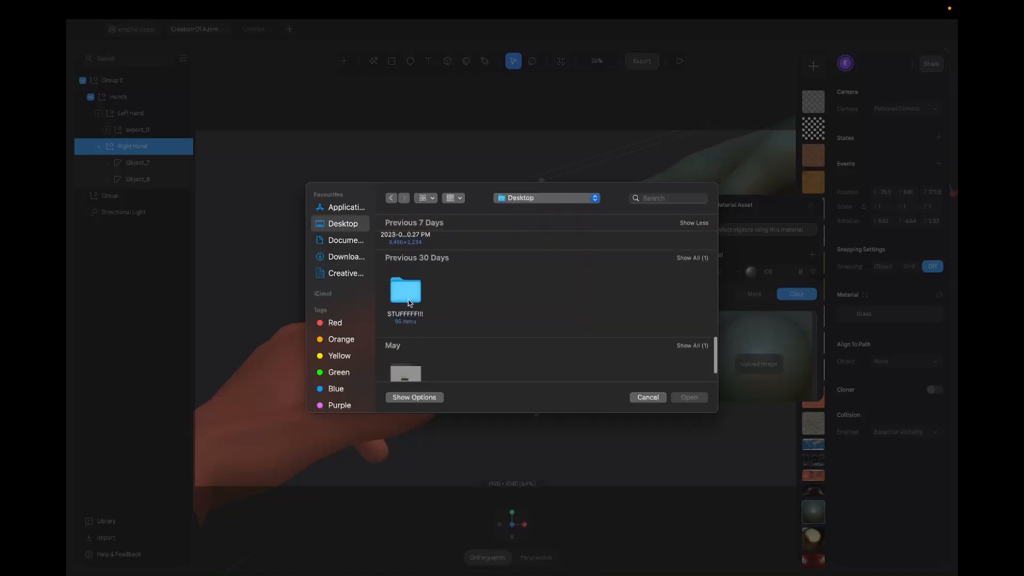
pyautogui.doubleClick(409, 303)
pyautogui.scroll(-2, 463, 286)
pyautogui.scroll(-5, 463, 290)
pyautogui.scroll(-8, 468, 241)
pyautogui.scroll(-4, 456, 284)
pyautogui.click(414, 299)
pyautogui.doubleClick(414, 300)
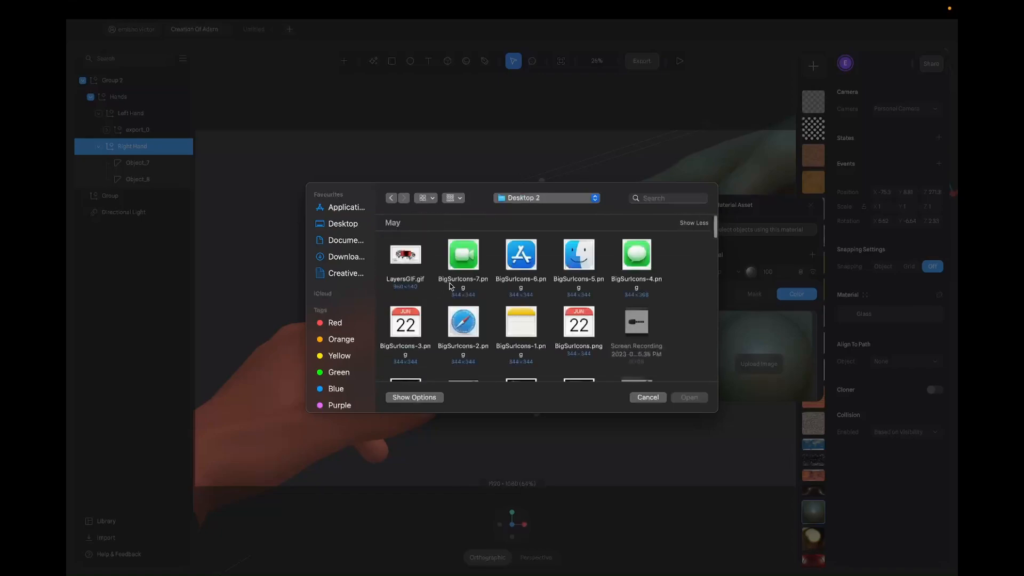
pyautogui.press('Up')
pyautogui.scroll(10, 526, 312)
pyautogui.scroll(3, 527, 312)
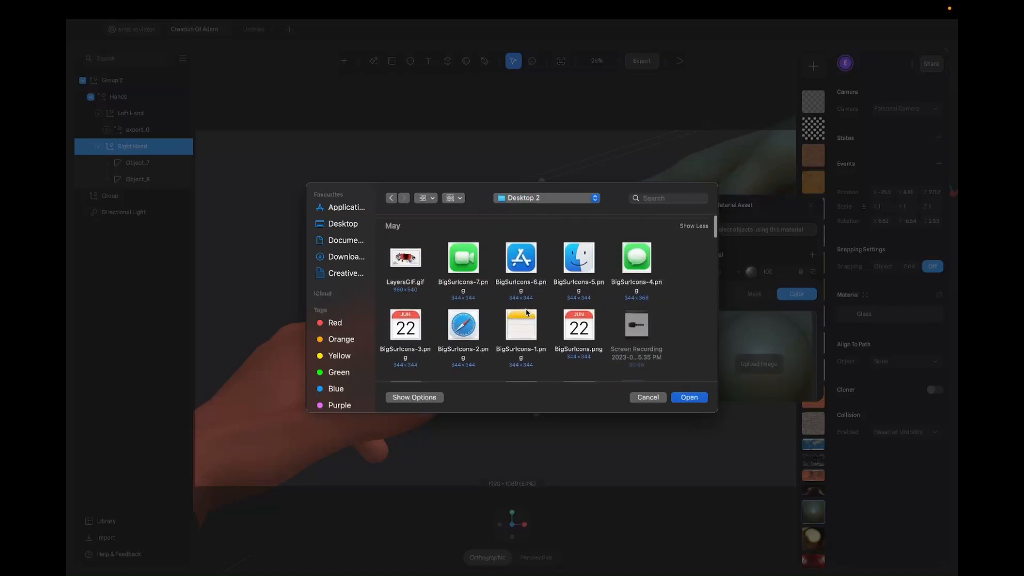
pyautogui.scroll(-10, 555, 330)
pyautogui.scroll(-10, 581, 351)
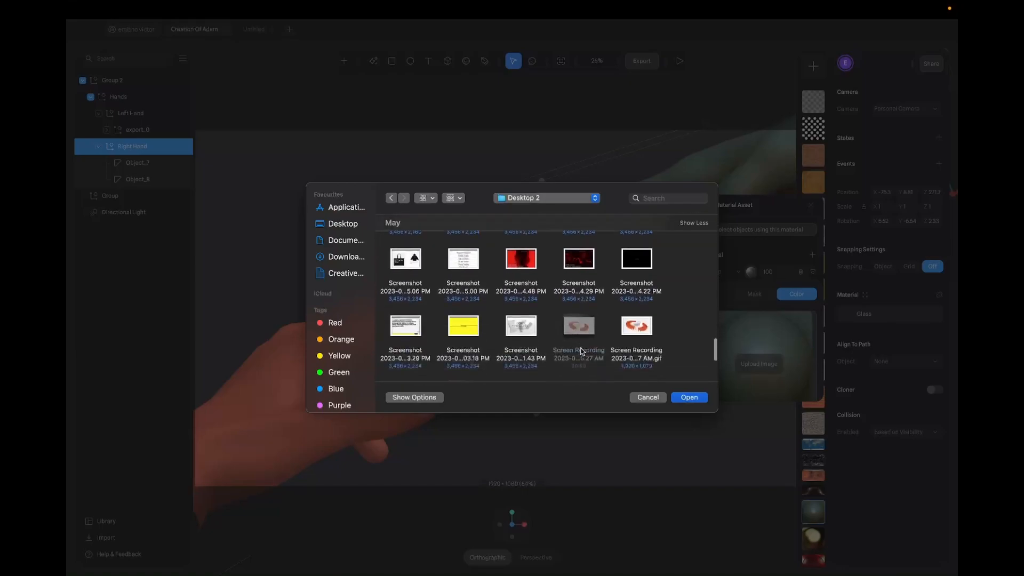
pyautogui.click(391, 198)
pyautogui.scroll(-5, 483, 298)
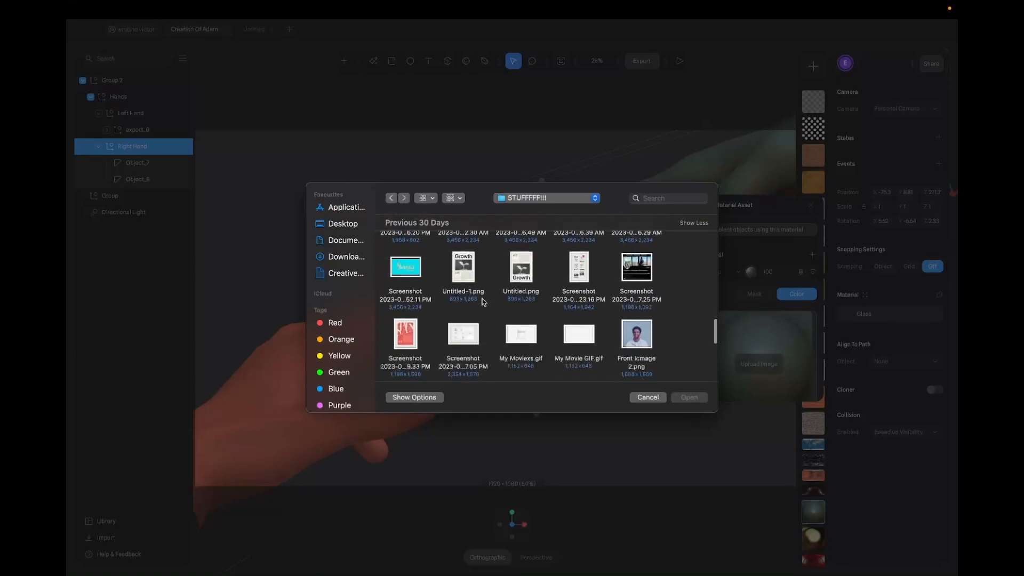
pyautogui.scroll(-5, 483, 298)
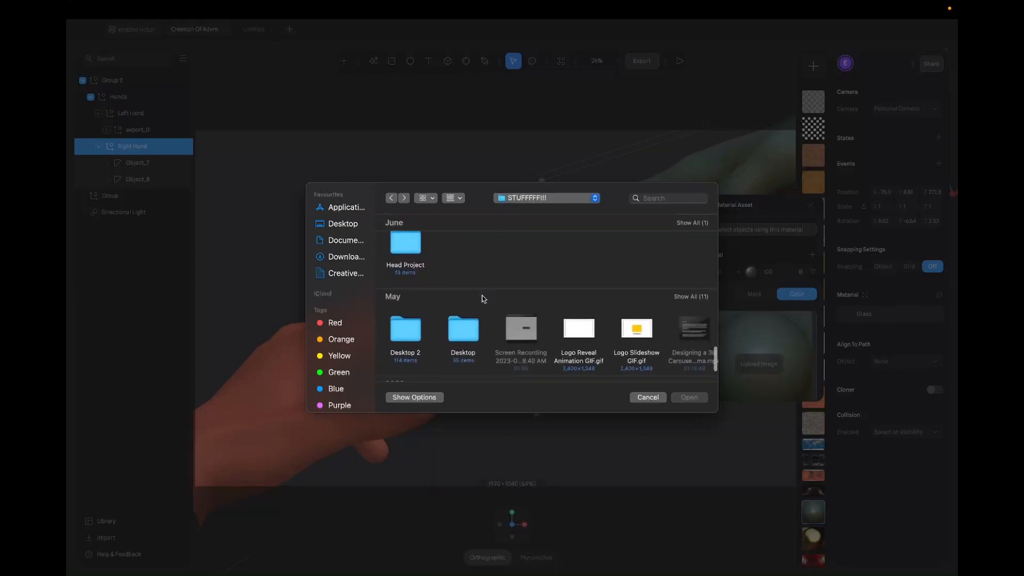
pyautogui.doubleClick(467, 325)
pyautogui.scroll(-5, 491, 279)
pyautogui.scroll(-4, 492, 279)
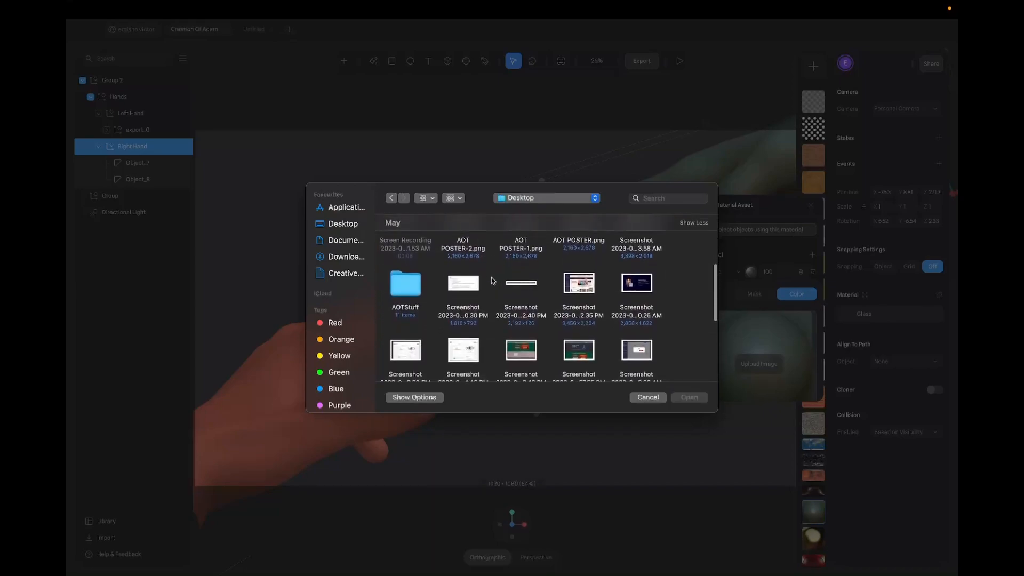
# Step: Check Documents, then list all Downloads files from the previous 30 days
pyautogui.click(340, 241)
pyautogui.scroll(-5, 485, 313)
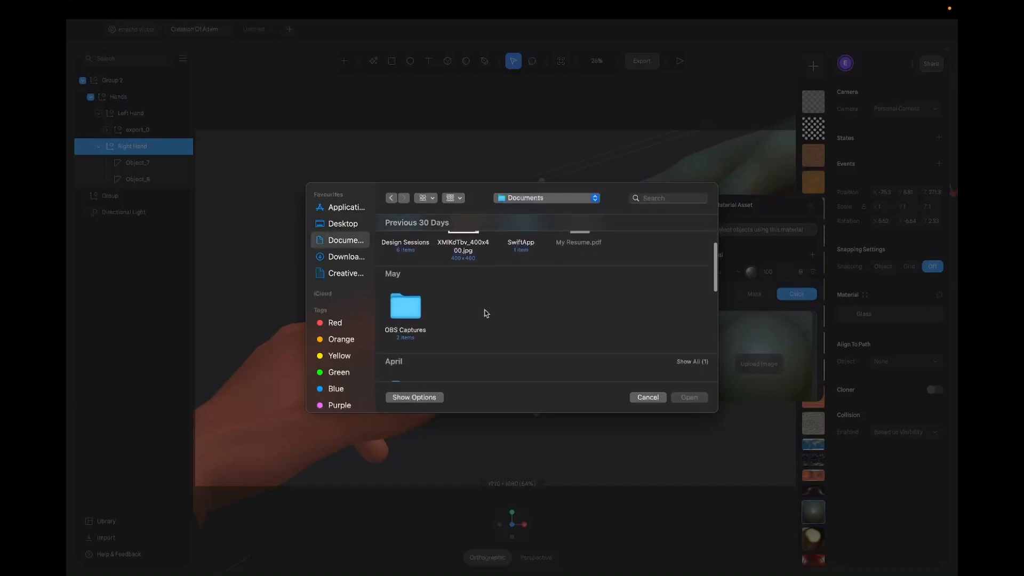
pyautogui.scroll(-5, 486, 313)
pyautogui.scroll(-5, 486, 313)
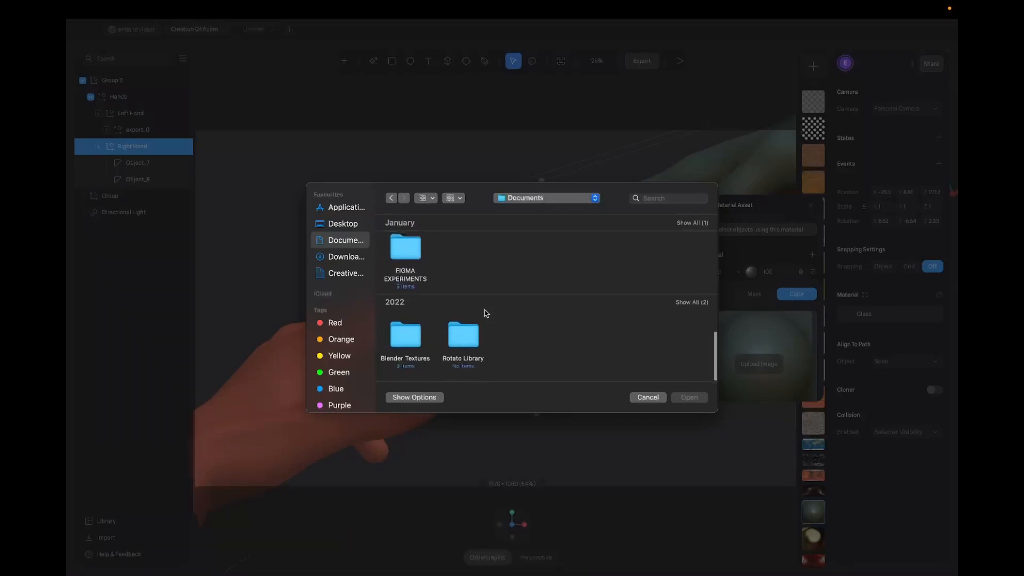
pyautogui.click(345, 256)
pyautogui.scroll(-5, 522, 287)
pyautogui.scroll(-3, 521, 287)
pyautogui.click(694, 266)
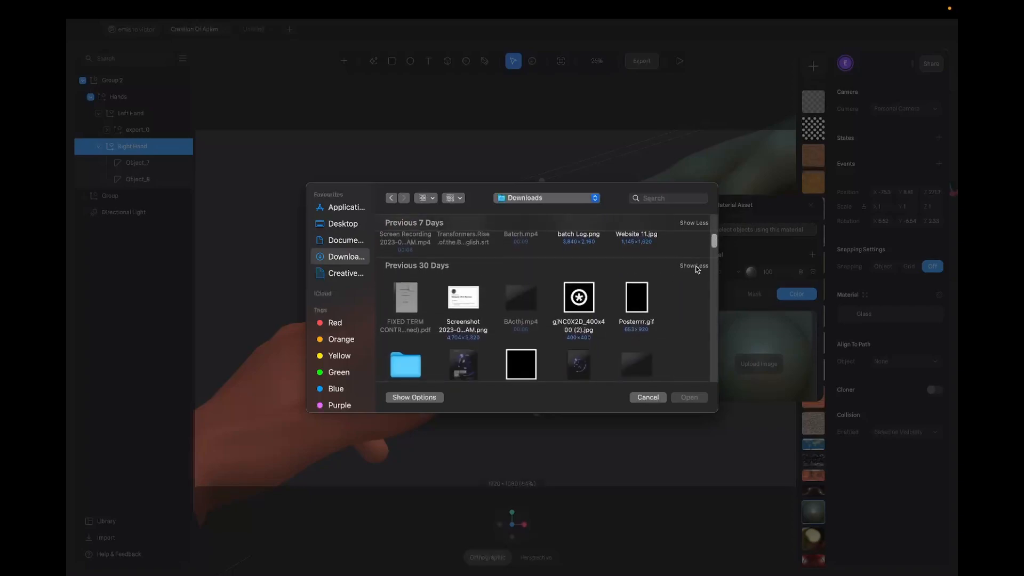
pyautogui.scroll(-5, 636, 333)
# Step: Search 'matca' in Spotlight and browse the Iridescent and Gem Matcaps folder in Finder
pyautogui.press('super+space')
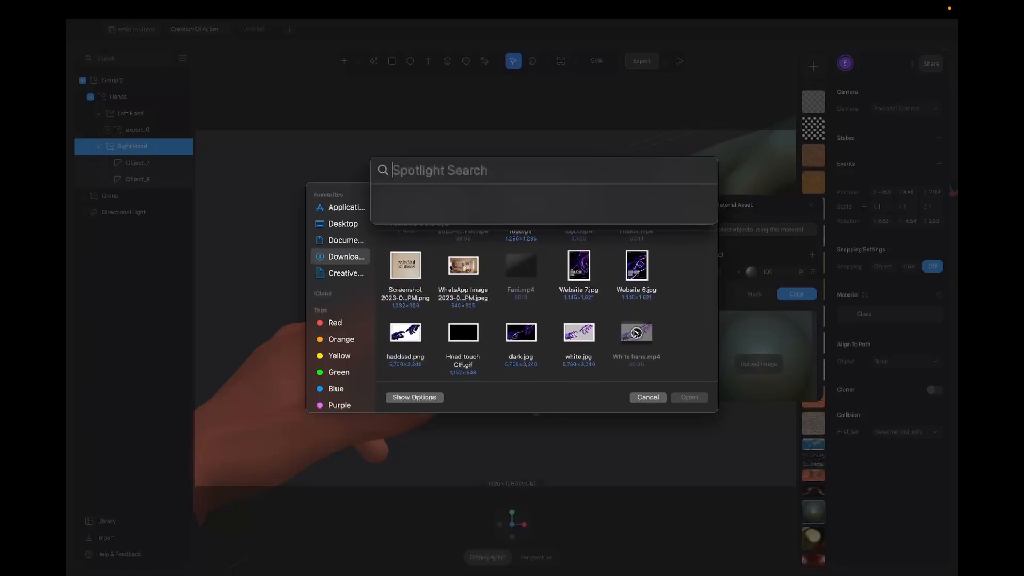
pyautogui.write('matca')
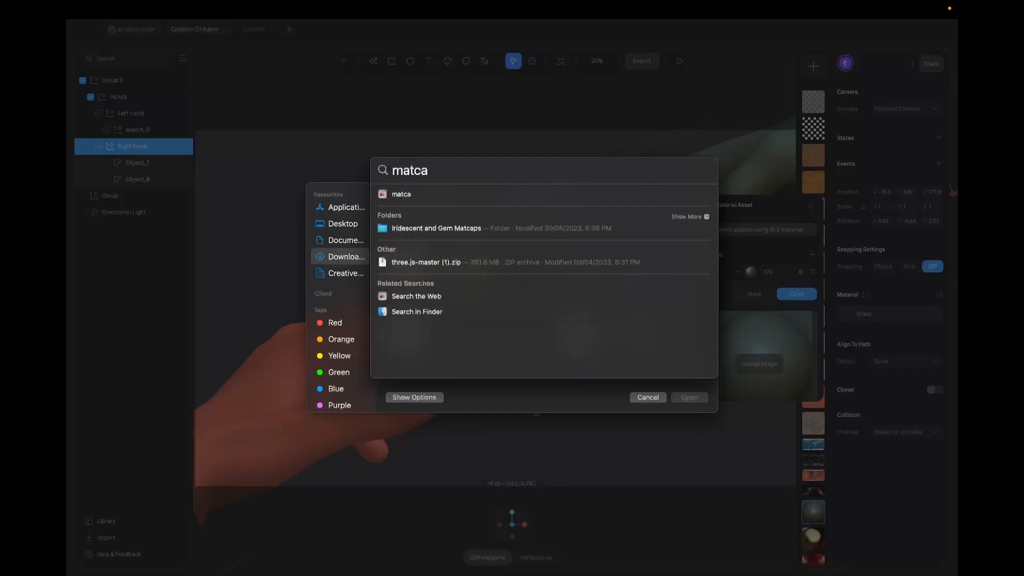
pyautogui.click(500, 234)
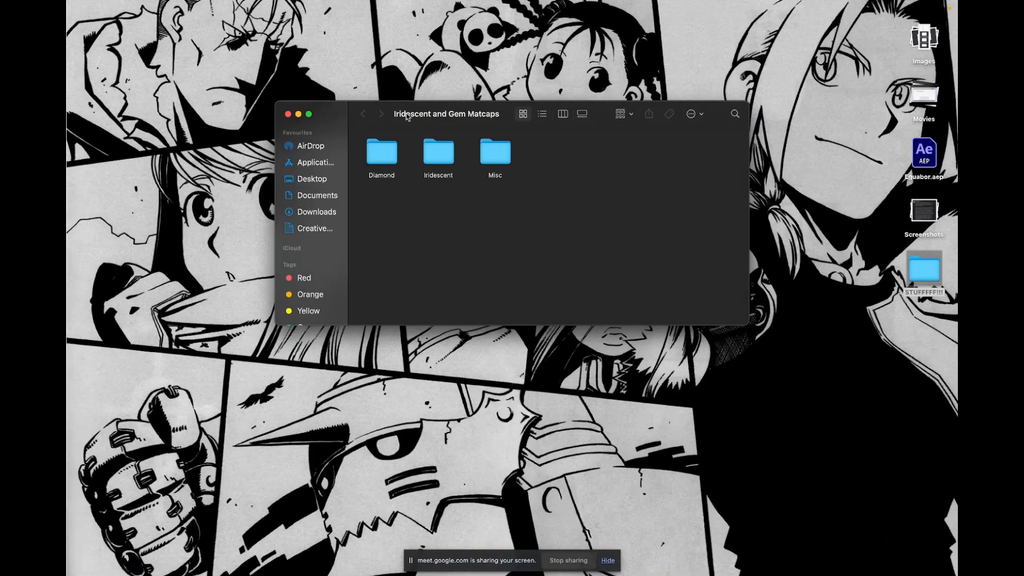
pyautogui.doubleClick(429, 145)
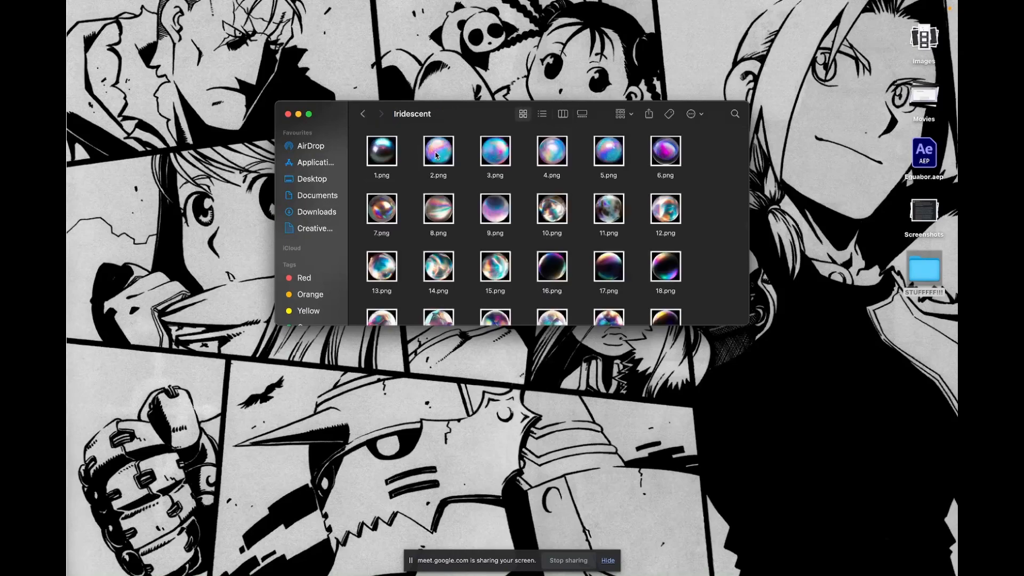
pyautogui.click(363, 114)
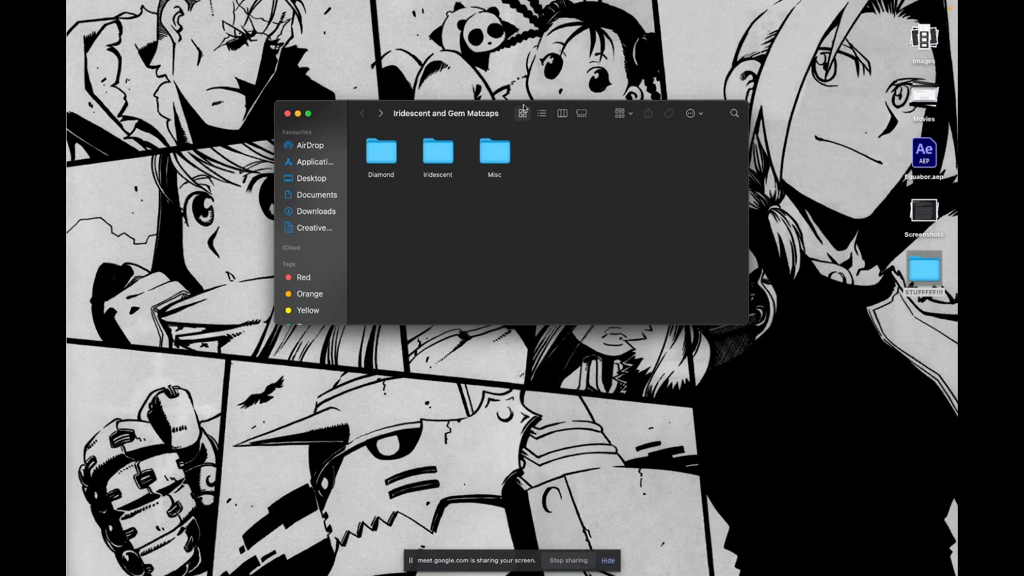
pyautogui.click(535, 115)
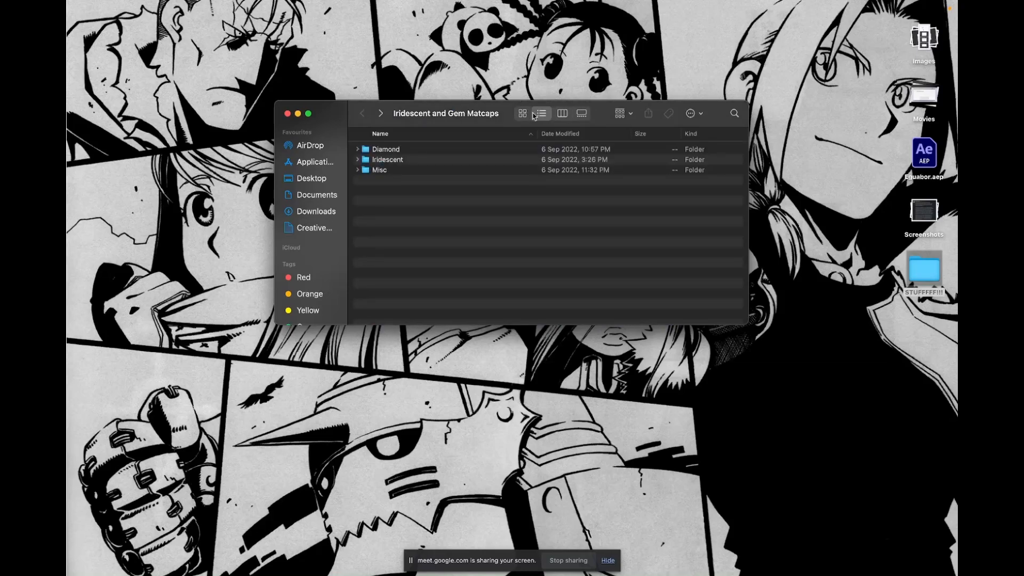
pyautogui.click(385, 134)
pyautogui.click(380, 113)
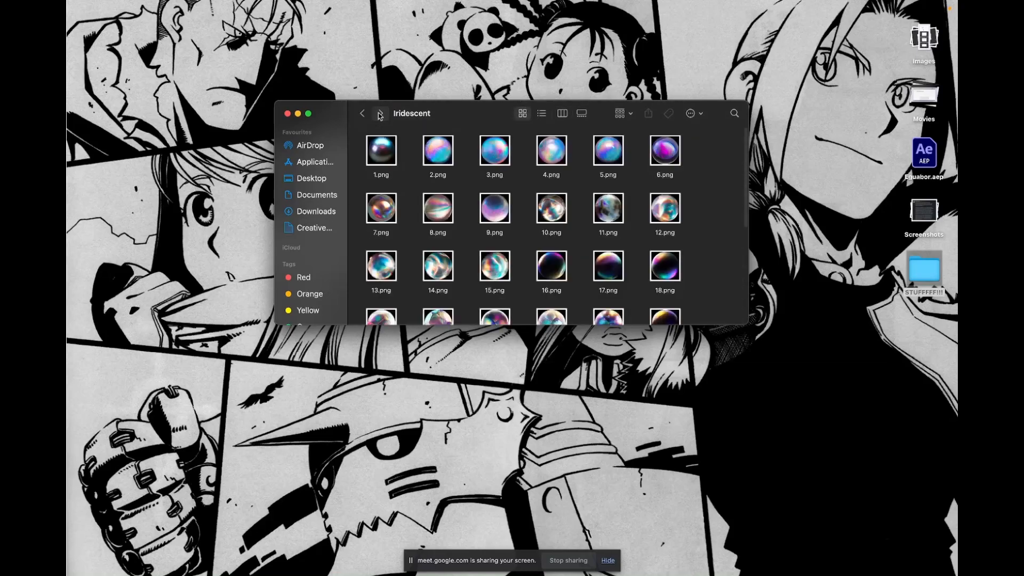
pyautogui.click(362, 114)
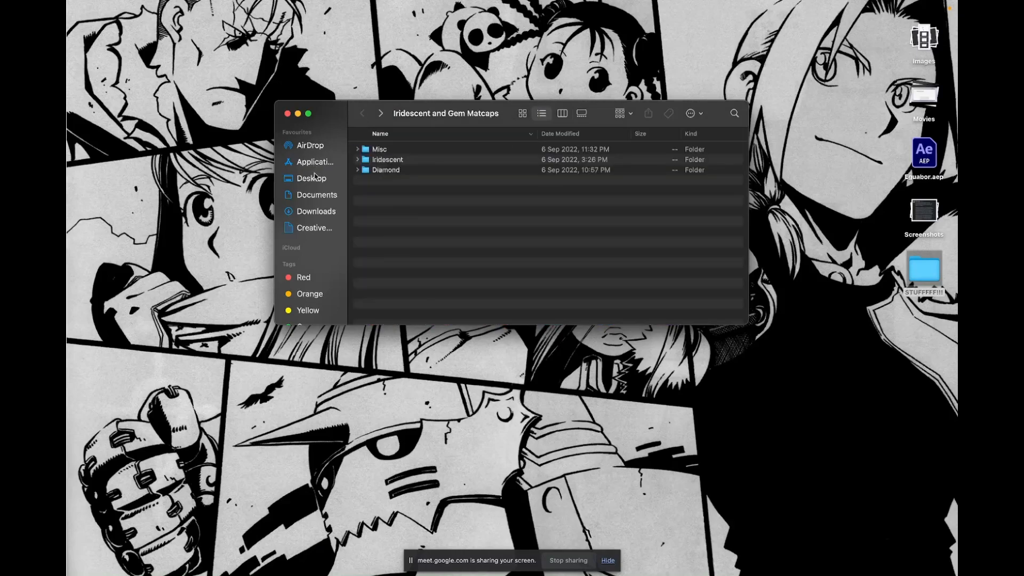
# Step: Reveal the folder's location, finding it inside the Desktop's STUFFFFF!!! folder
pyautogui.click(624, 114)
pyautogui.click(556, 114)
pyautogui.click(562, 114)
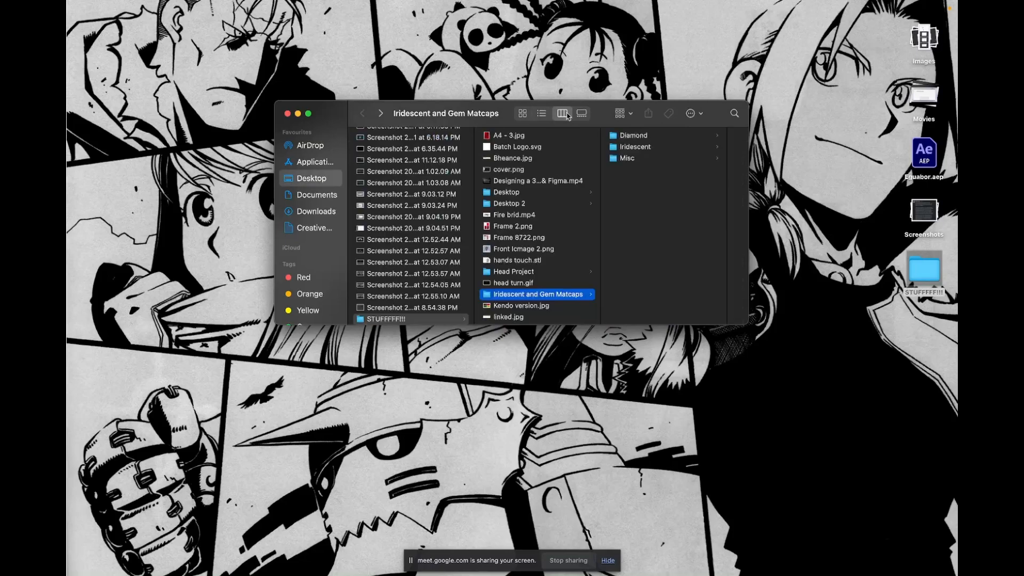
pyautogui.scroll(15, 431, 182)
pyautogui.scroll(-15, 431, 182)
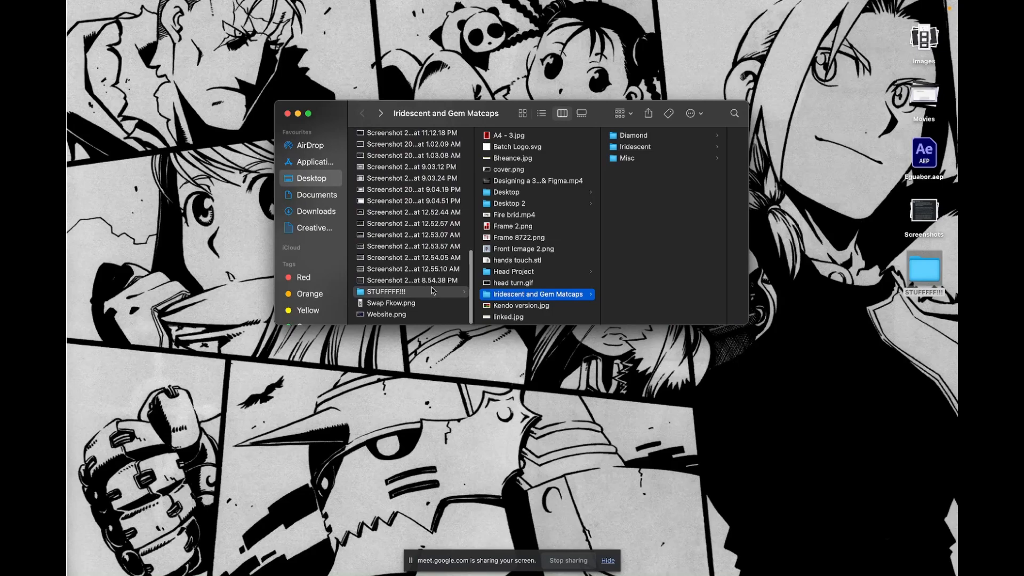
pyautogui.click(463, 297)
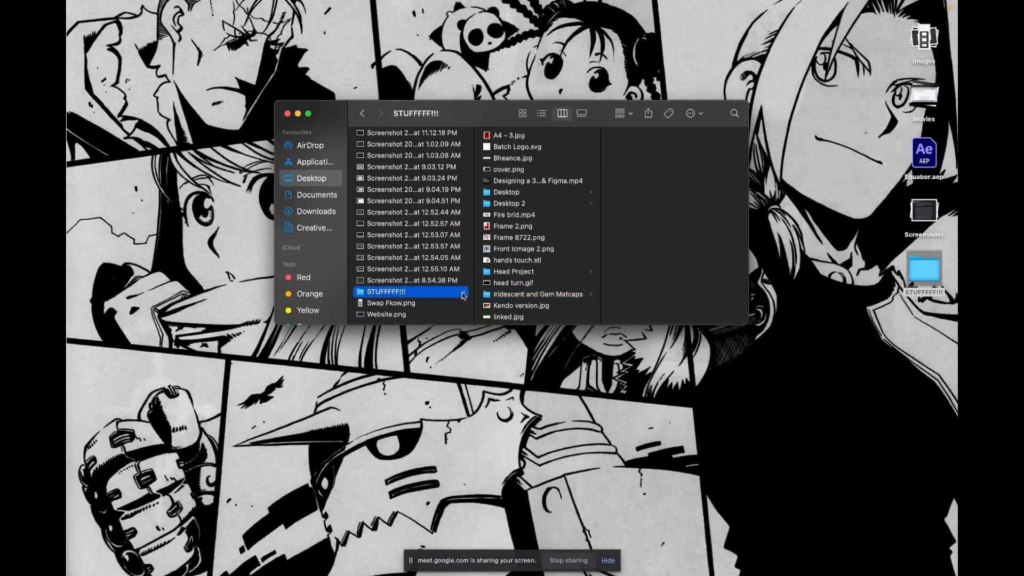
pyautogui.scroll(-1, 506, 266)
pyautogui.scroll(-2, 511, 284)
pyautogui.scroll(2, 511, 284)
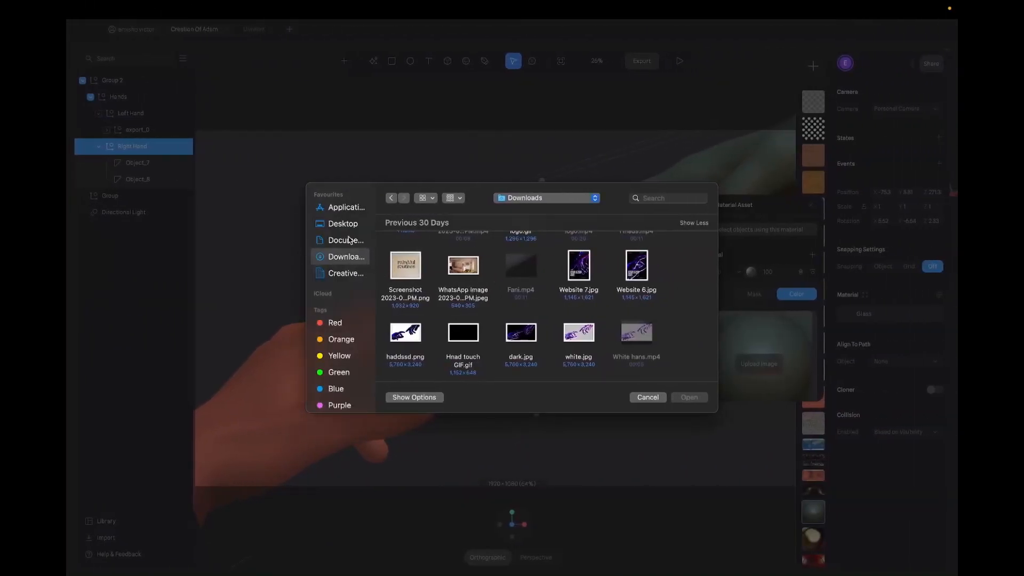
# Step: Navigate the image picker to Desktop > STUFFFFF!!! > Iridescent and Gem Matcaps
pyautogui.click(348, 228)
pyautogui.scroll(-5, 457, 301)
pyautogui.scroll(-5, 458, 300)
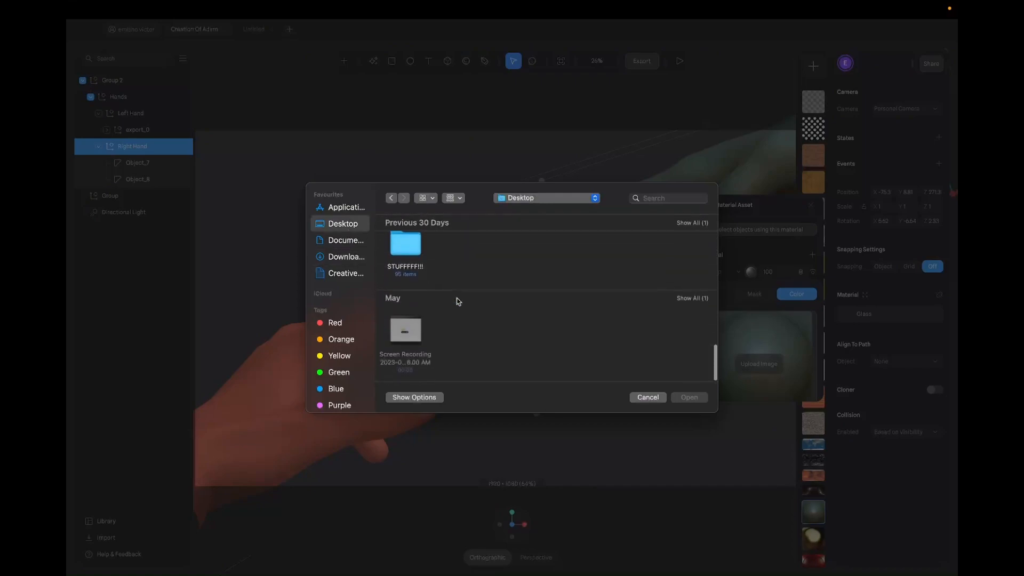
pyautogui.doubleClick(405, 241)
pyautogui.scroll(-3, 471, 354)
pyautogui.scroll(-5, 472, 354)
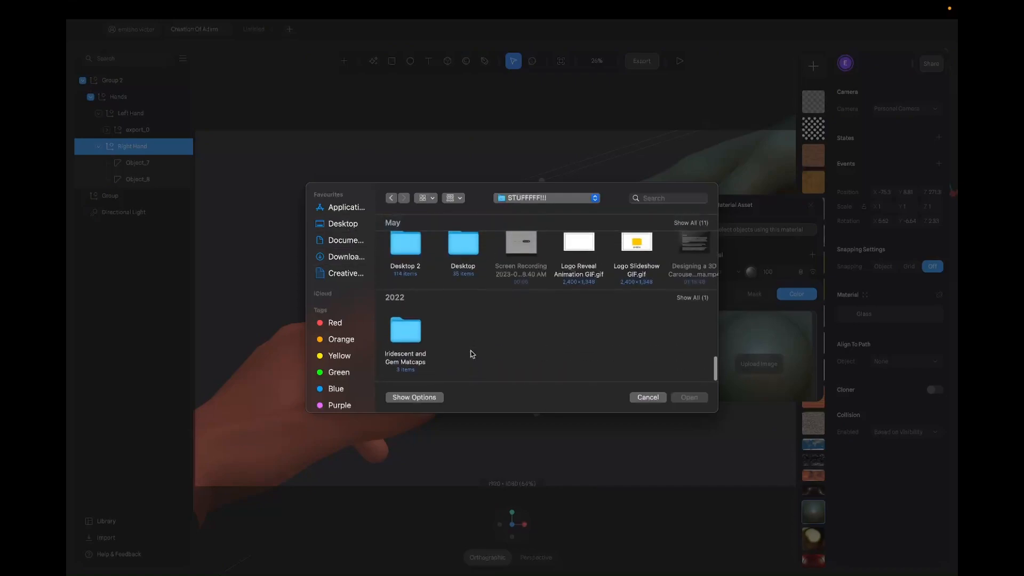
pyautogui.click(409, 345)
pyautogui.doubleClick(409, 345)
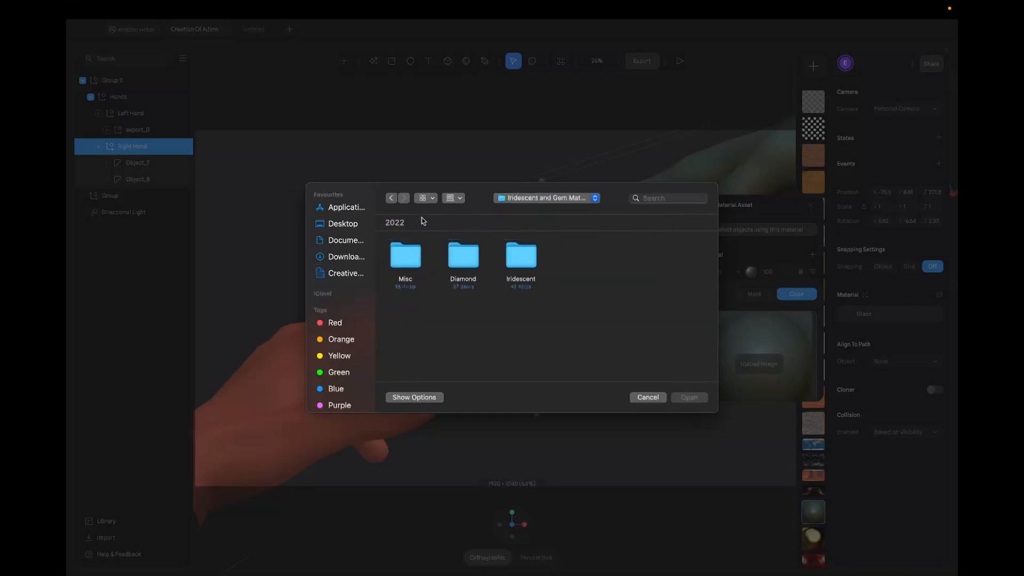
# Step: Look in the Misc folder, then apply 36.png from the Diamond folder as the matcap
pyautogui.doubleClick(403, 257)
pyautogui.scroll(-5, 458, 292)
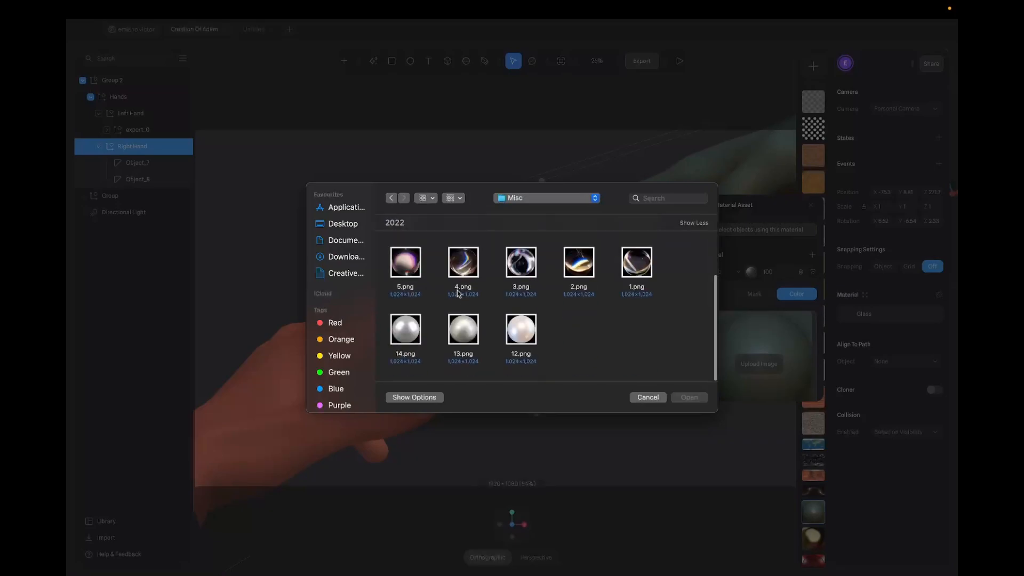
pyautogui.scroll(5, 458, 294)
pyautogui.scroll(-5, 457, 294)
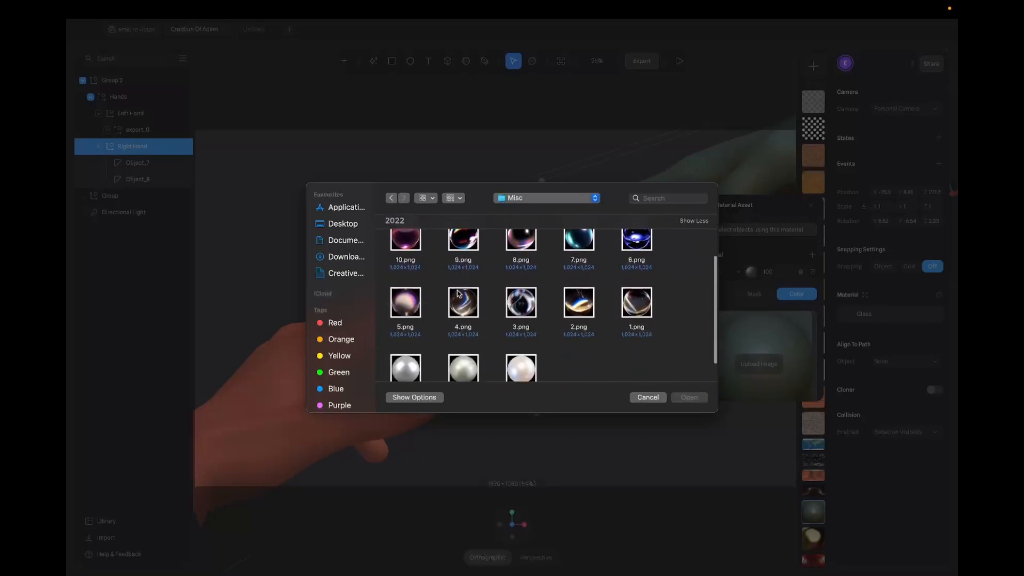
pyautogui.click(392, 198)
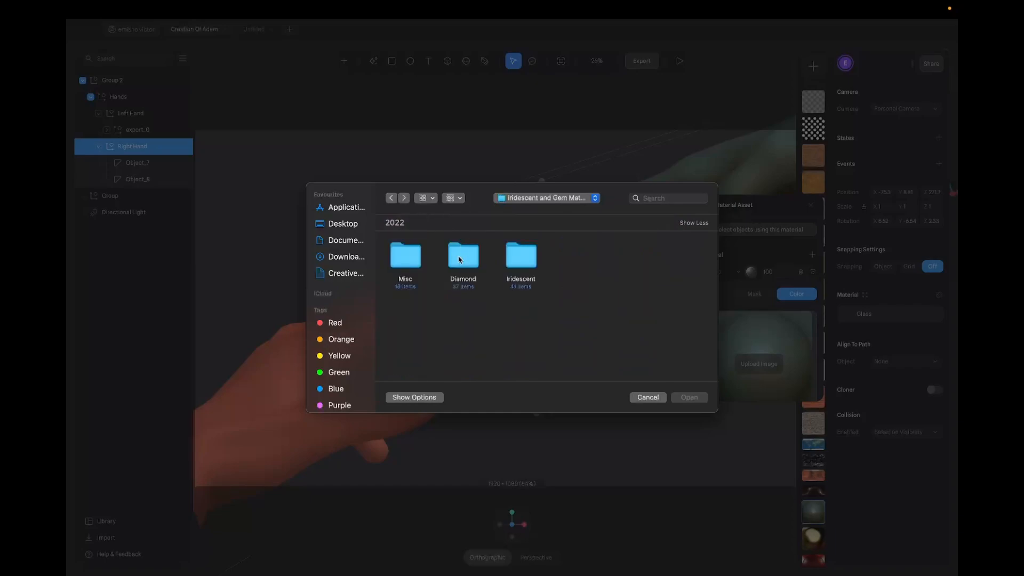
pyautogui.doubleClick(462, 258)
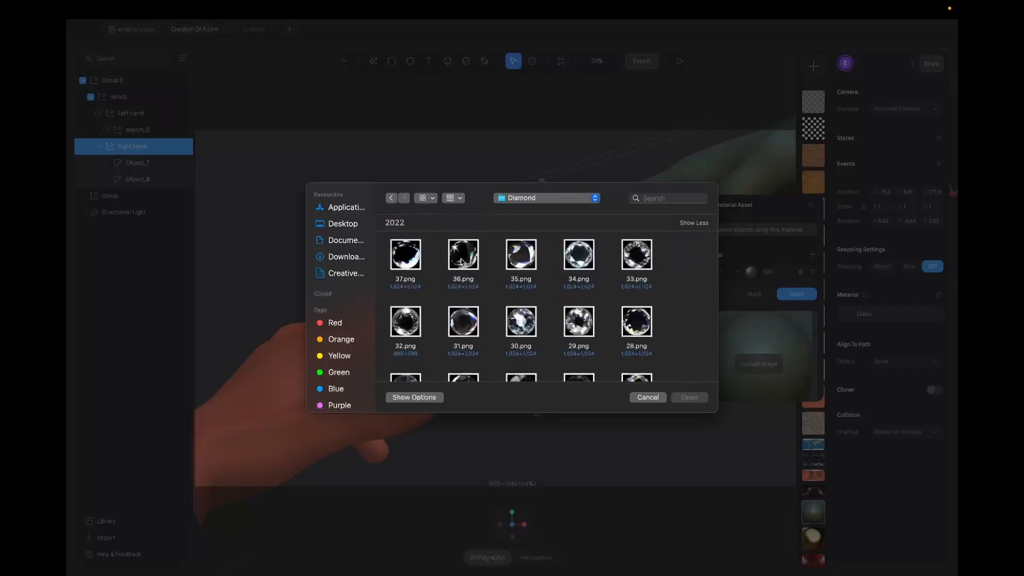
pyautogui.doubleClick(464, 259)
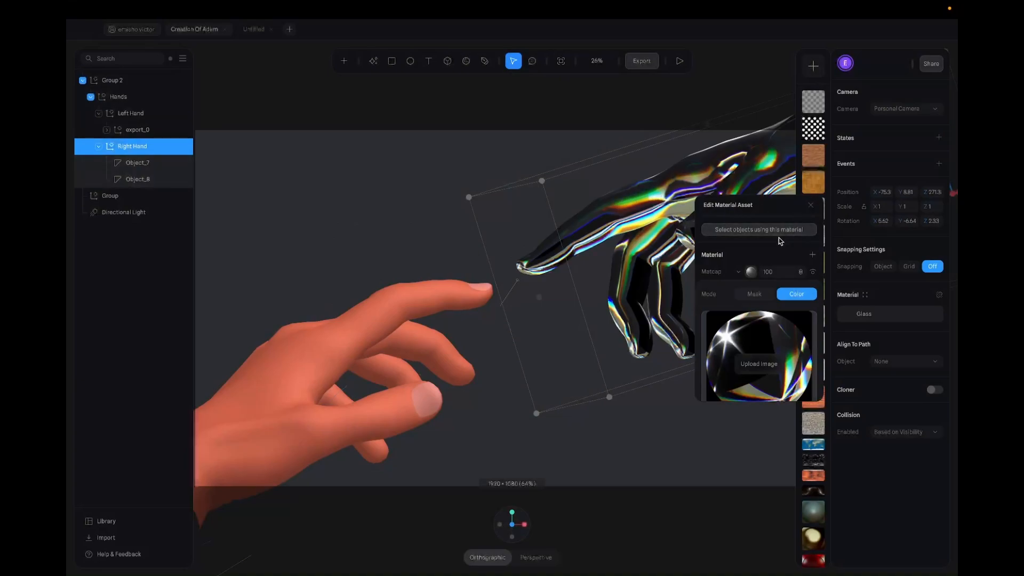
# Step: Swap the matcap image through 34.png and 28.png, settling on Diamond 26.png
pyautogui.click(758, 366)
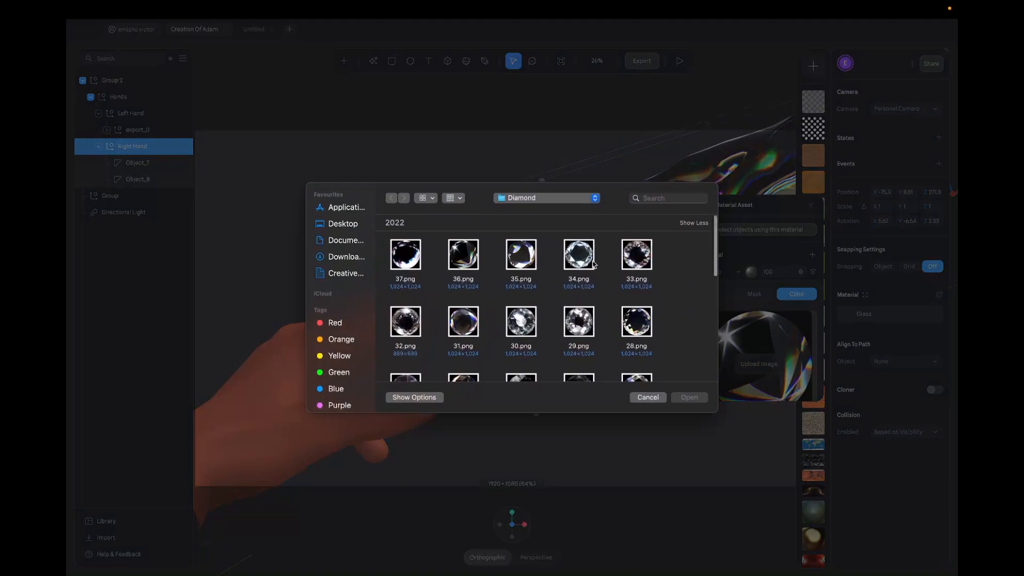
pyautogui.click(579, 254)
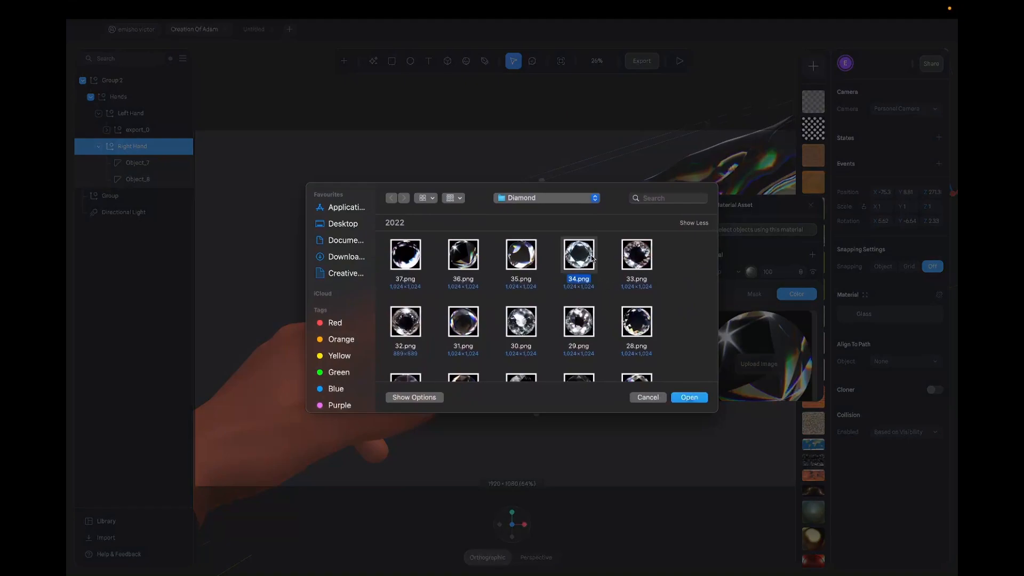
pyautogui.press('Return')
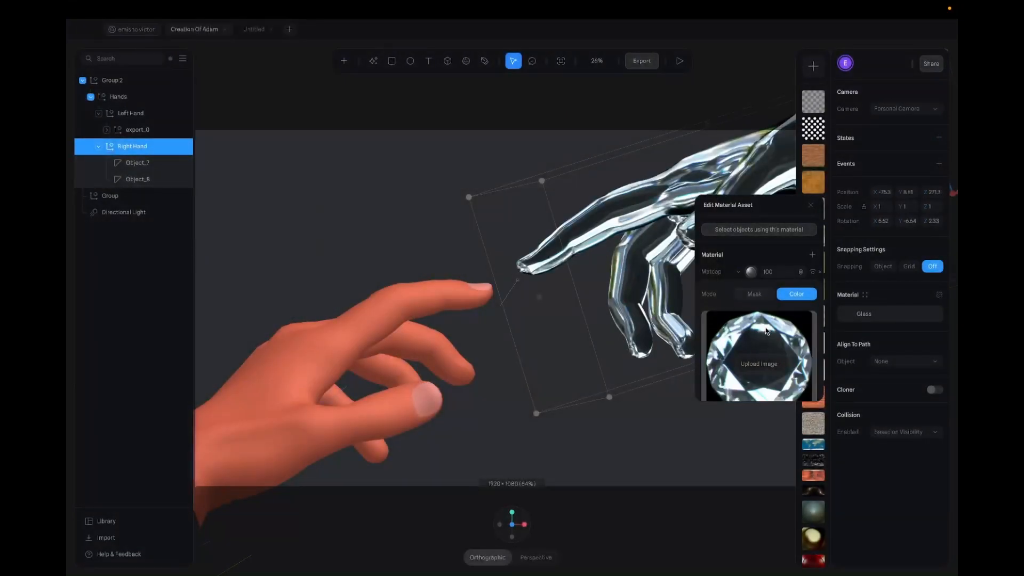
pyautogui.click(750, 364)
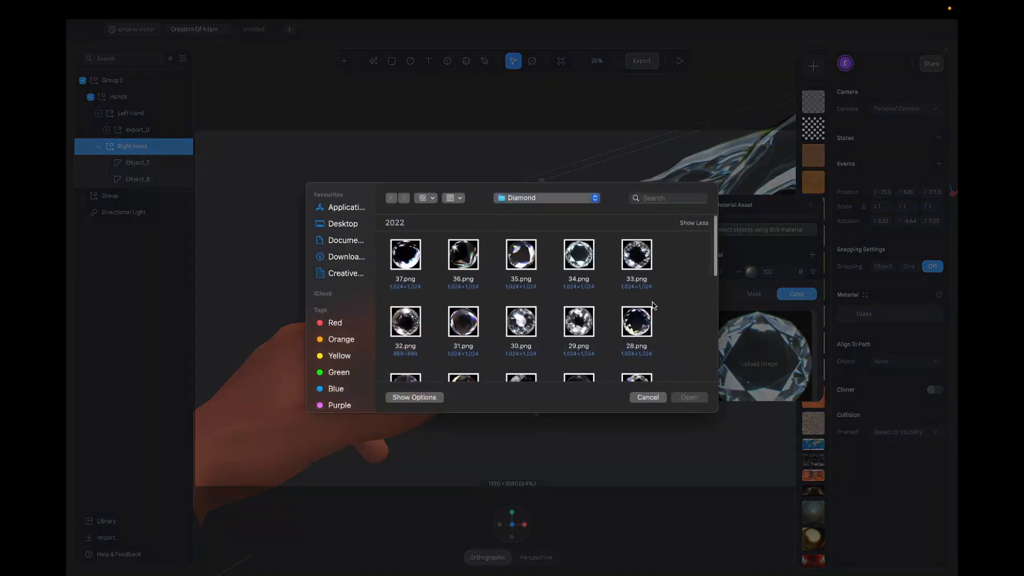
pyautogui.scroll(-1, 631, 252)
pyautogui.click(634, 299)
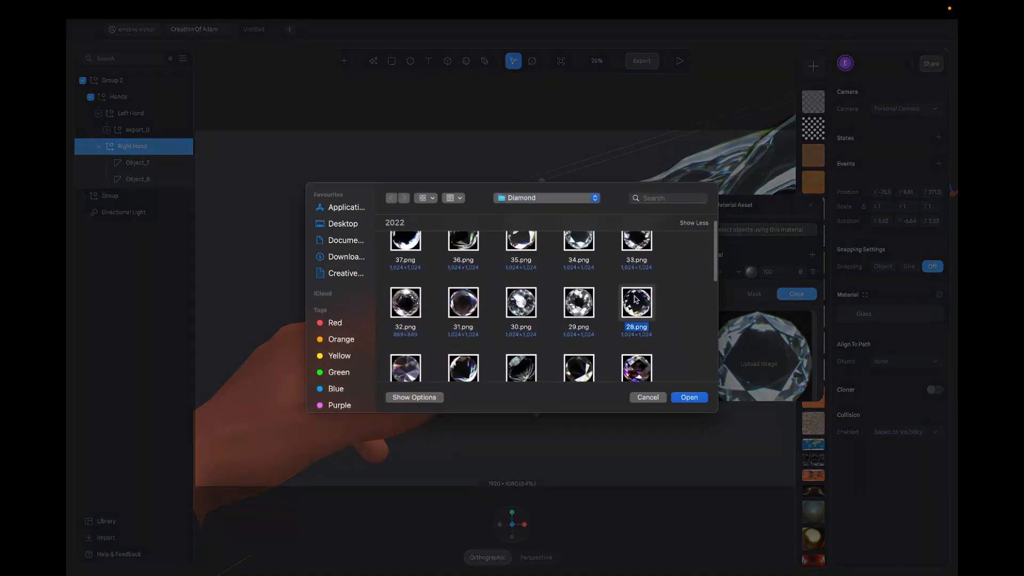
pyautogui.press('Return')
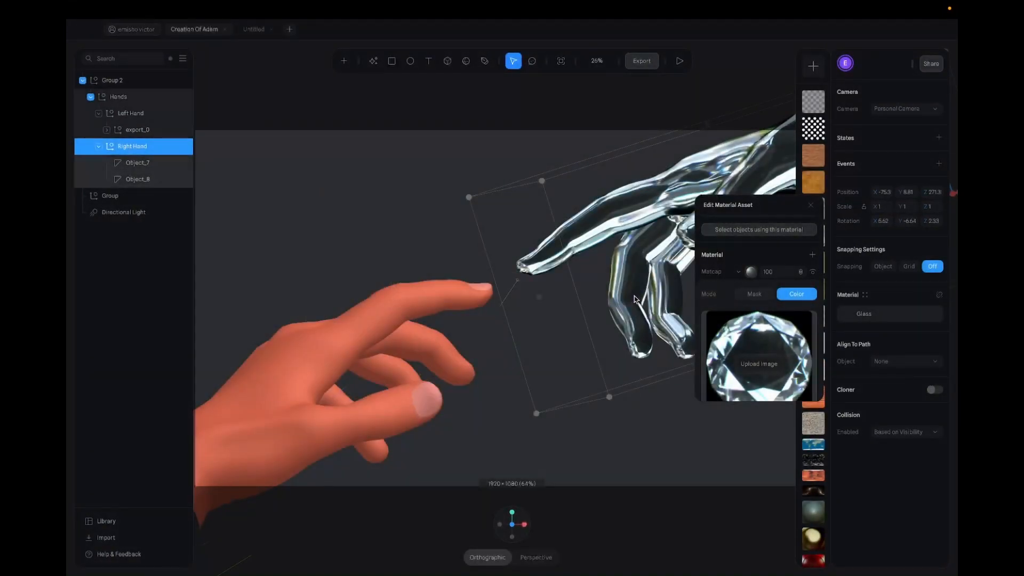
pyautogui.click(750, 366)
pyautogui.scroll(-1, 656, 349)
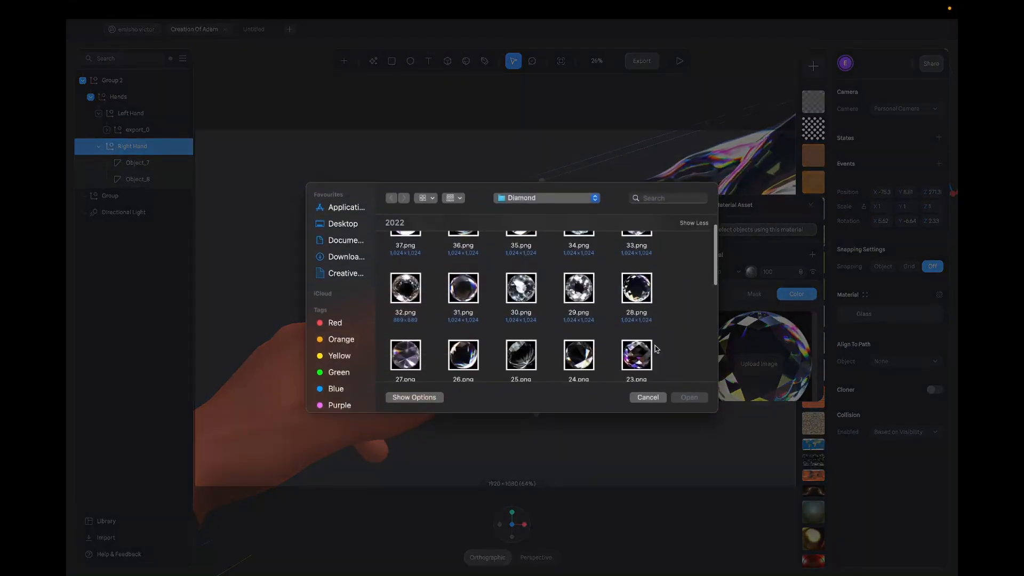
pyautogui.doubleClick(464, 358)
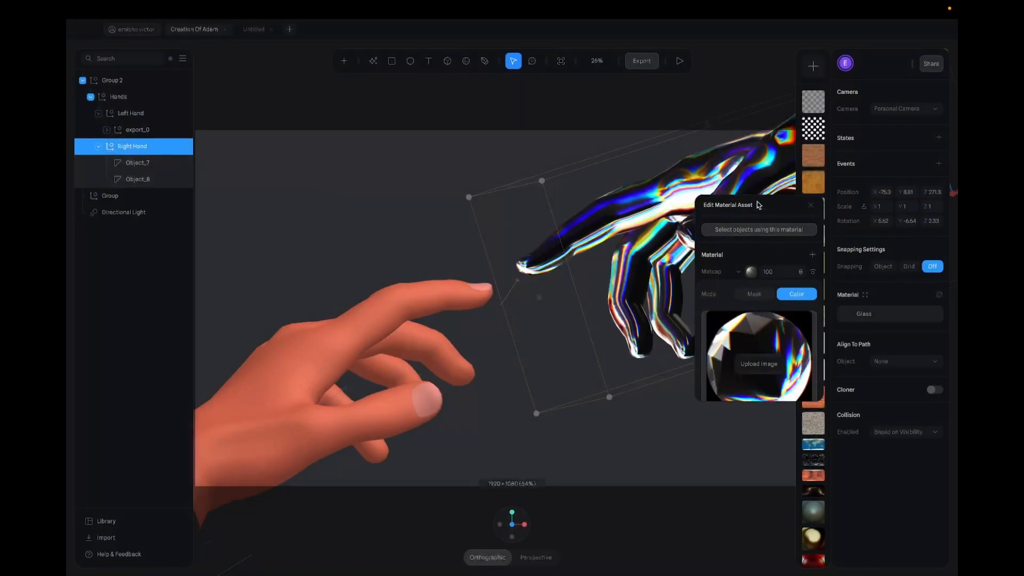
# Step: Close the material panel, reopen the Glass material settings, and admit the waiting caller in Meet
pyautogui.click(811, 205)
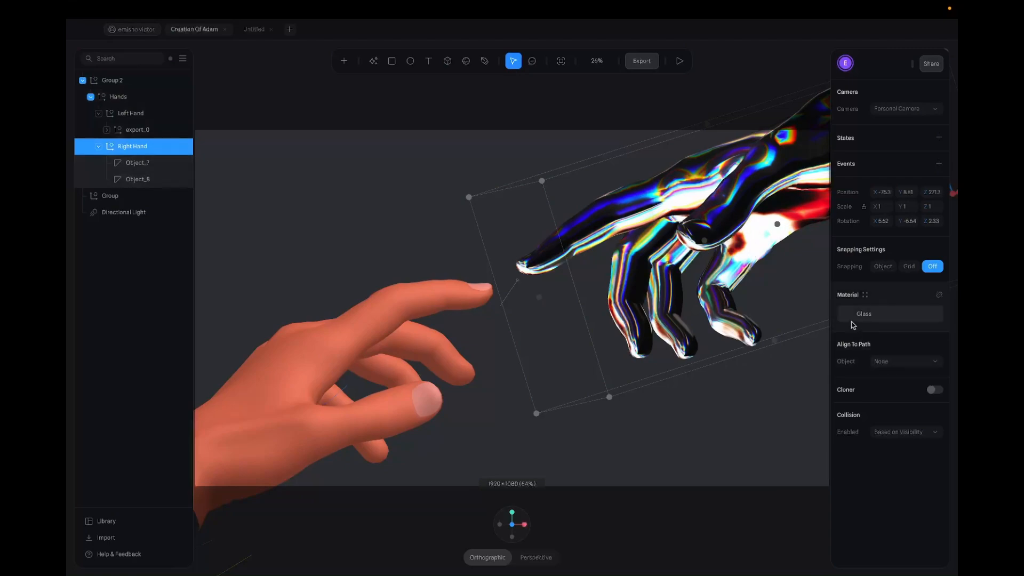
pyautogui.click(850, 318)
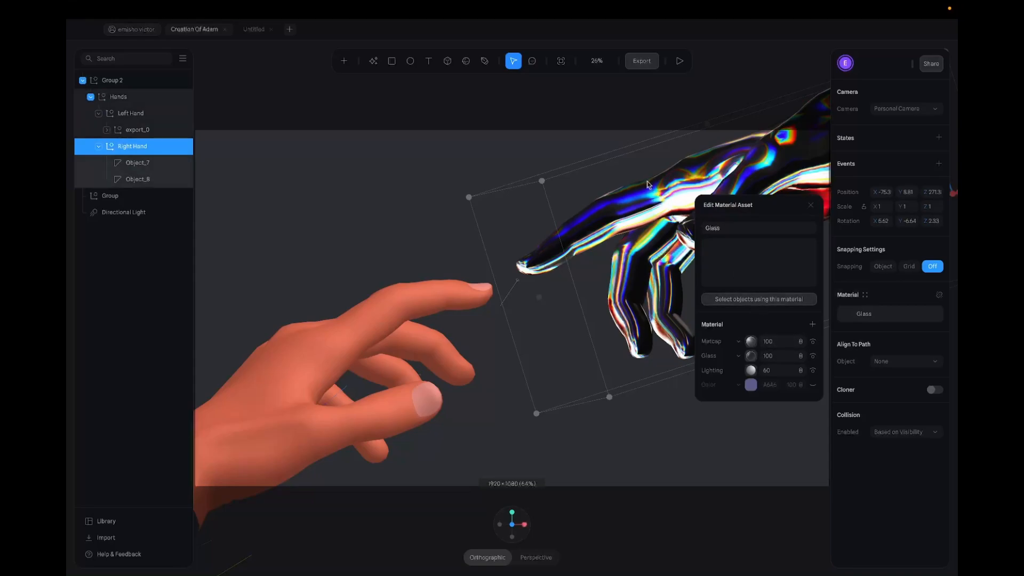
pyautogui.hotkey('ctrl', 'Right')
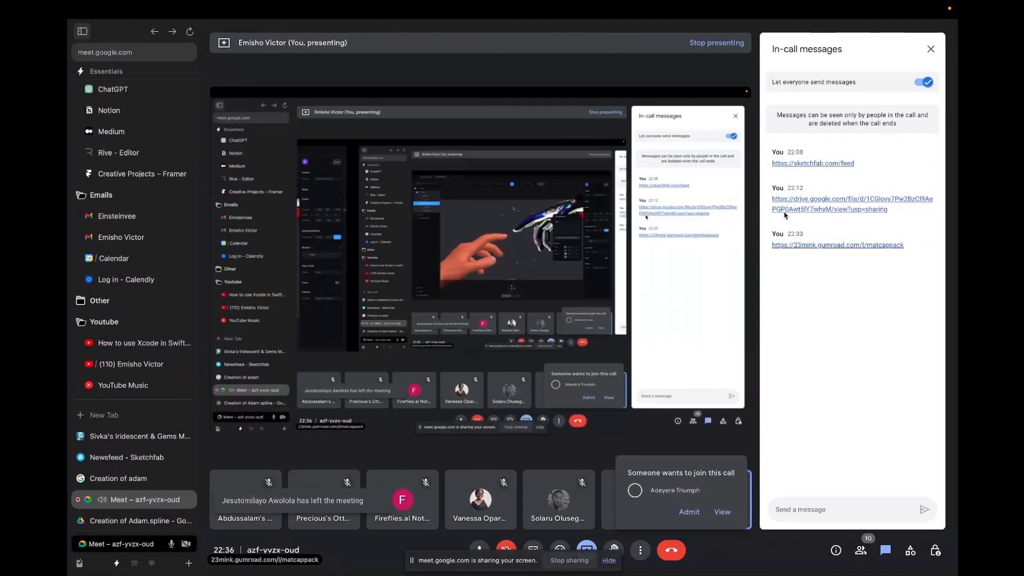
pyautogui.click(688, 511)
pyautogui.hotkey('ctrl', 'Left')
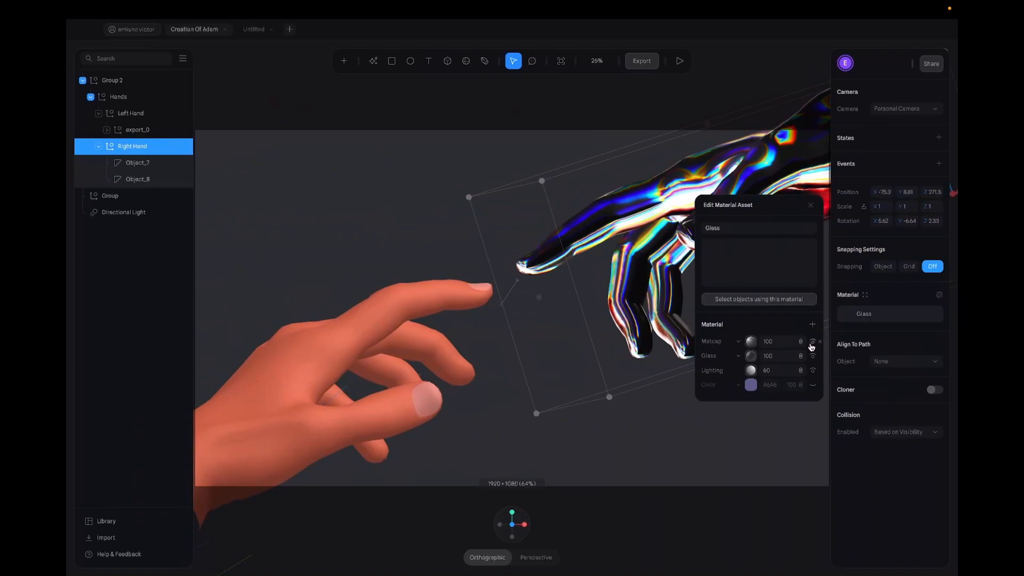
# Step: Set the Matcap layer's blend to Multiply after trying Screen, then select the Group layer
pyautogui.click(801, 342)
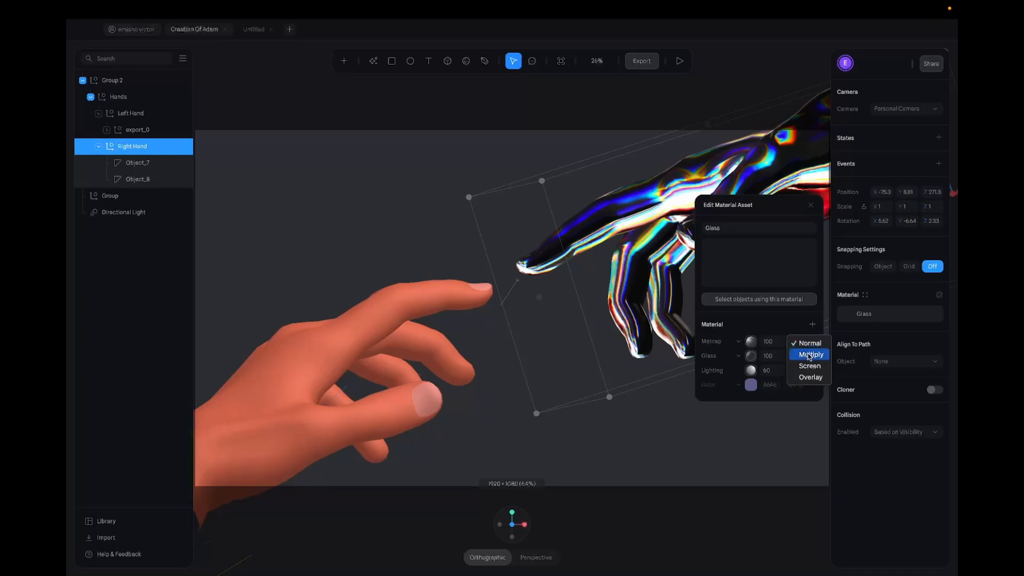
pyautogui.click(809, 355)
pyautogui.click(801, 343)
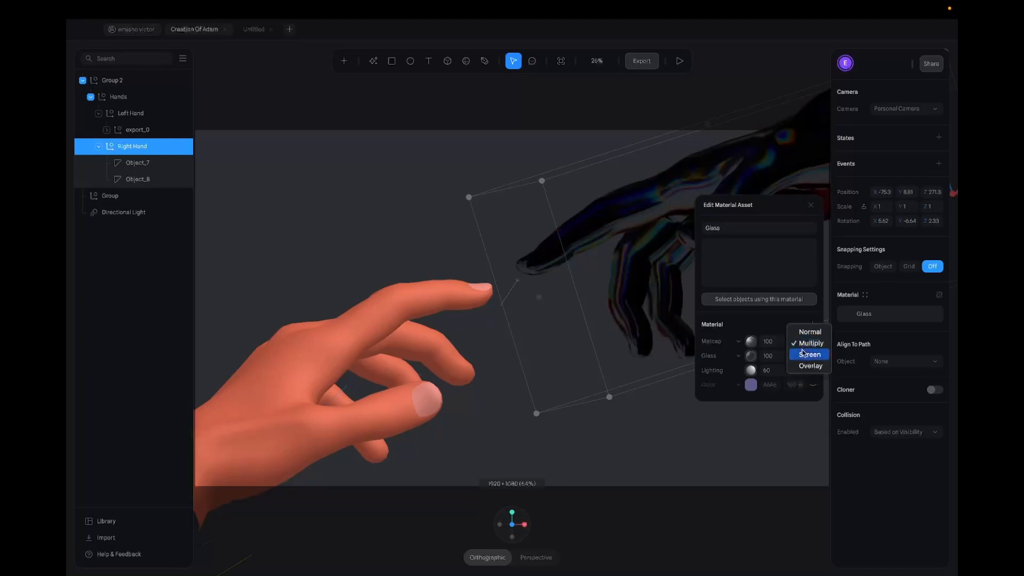
pyautogui.click(805, 356)
pyautogui.click(800, 342)
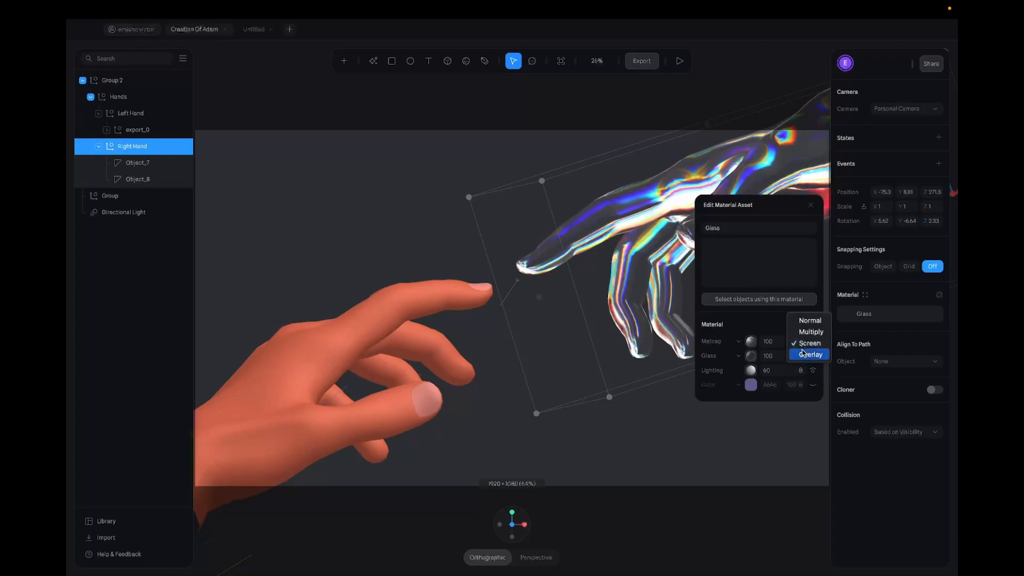
pyautogui.click(810, 334)
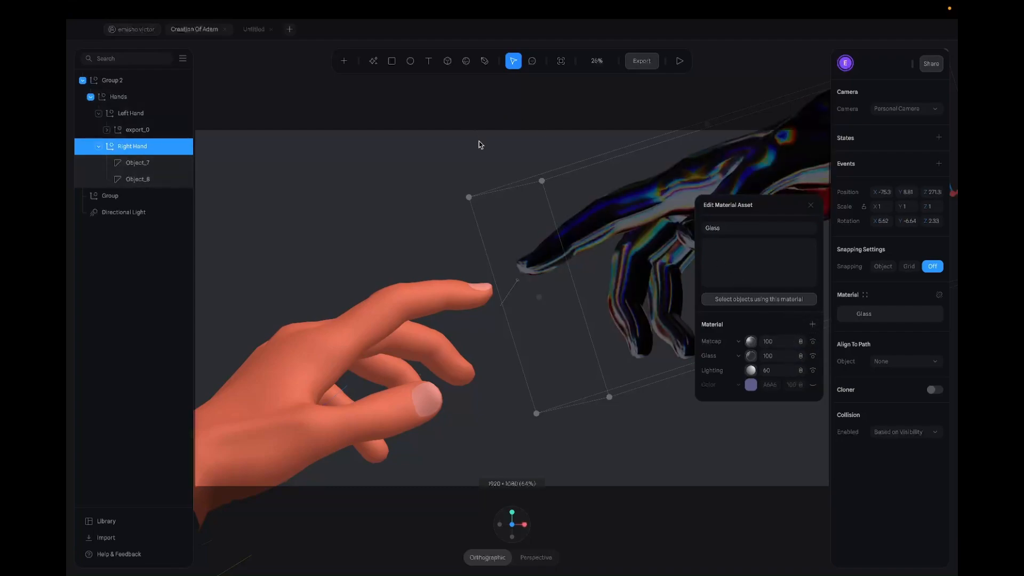
pyautogui.click(493, 158)
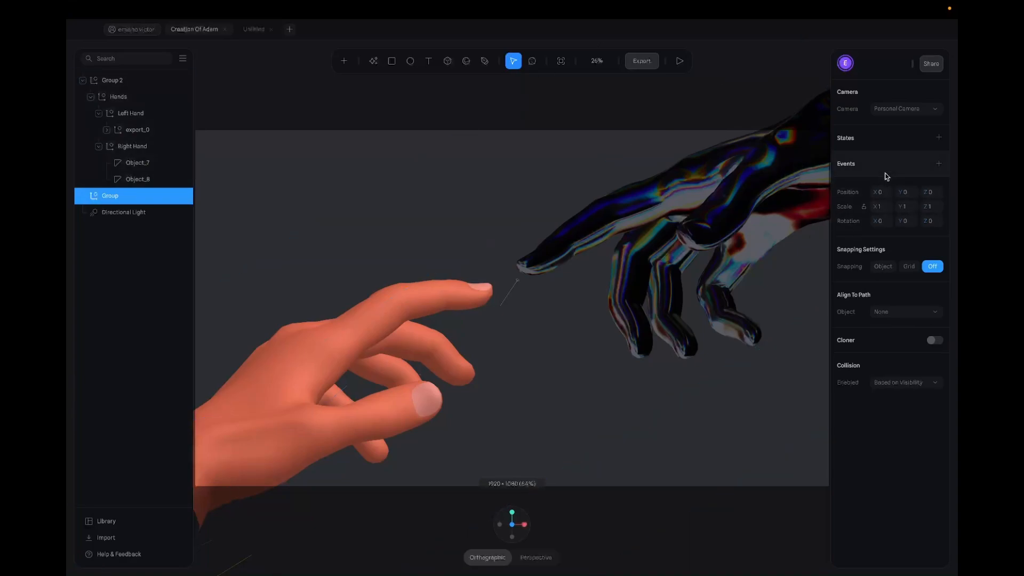
# Step: Set the scene background colour to black (000000)
pyautogui.click(552, 163)
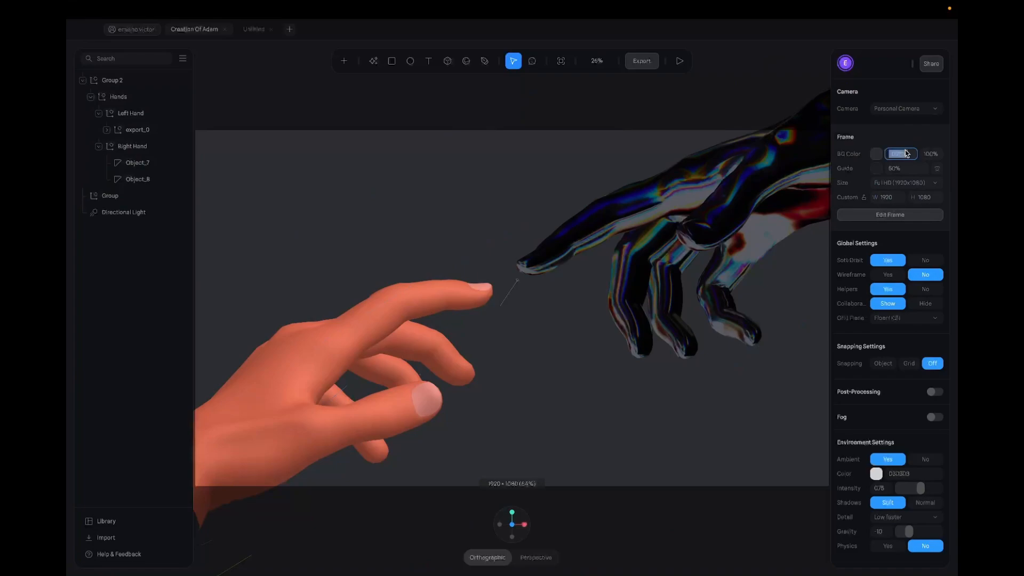
pyautogui.write('0')
pyautogui.press('Return')
# Step: Select the Right Hand inside Group 2 and open its Glass material settings
pyautogui.click(633, 208)
pyautogui.doubleClick(695, 228)
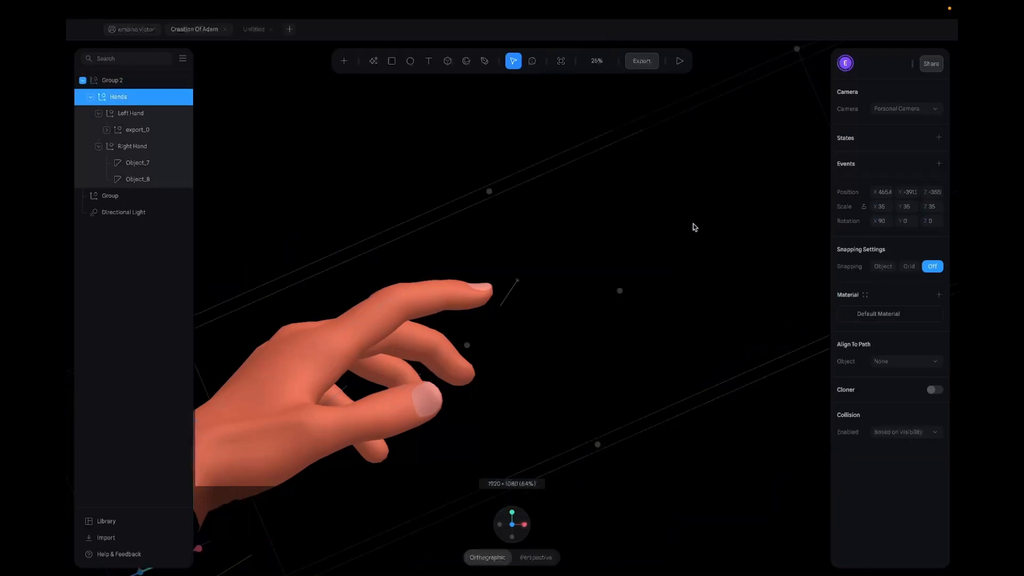
pyautogui.doubleClick(695, 228)
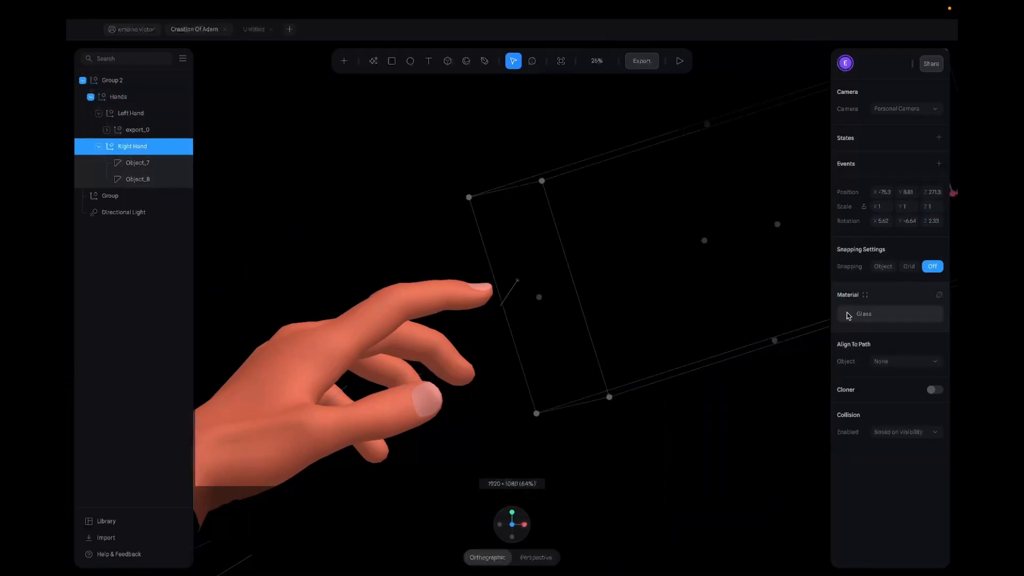
pyautogui.click(875, 315)
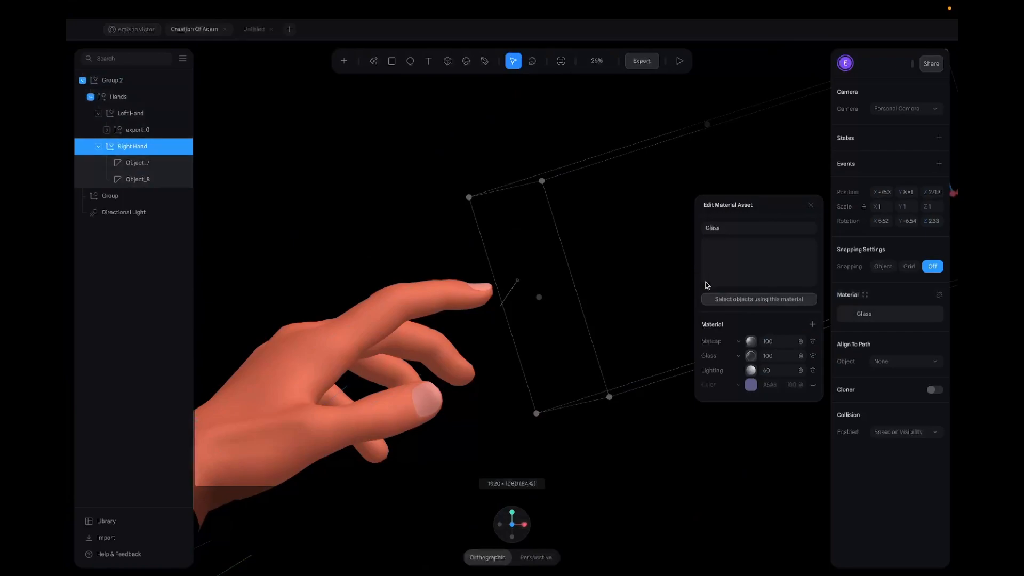
# Step: Cycle the Matcap layer's blend mode through Normal and Multiply, ending on Screen
pyautogui.click(801, 344)
pyautogui.click(810, 309)
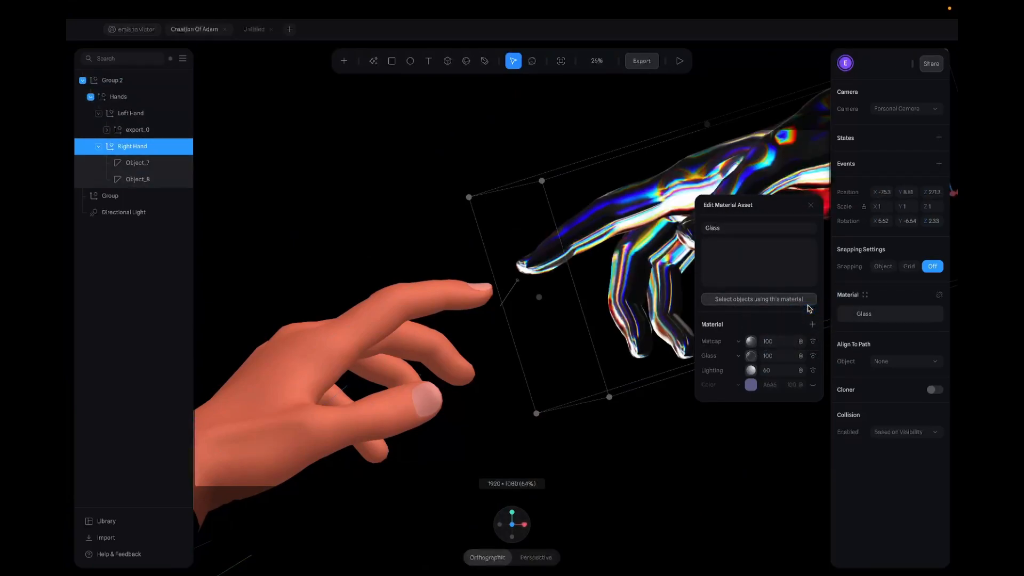
pyautogui.click(801, 343)
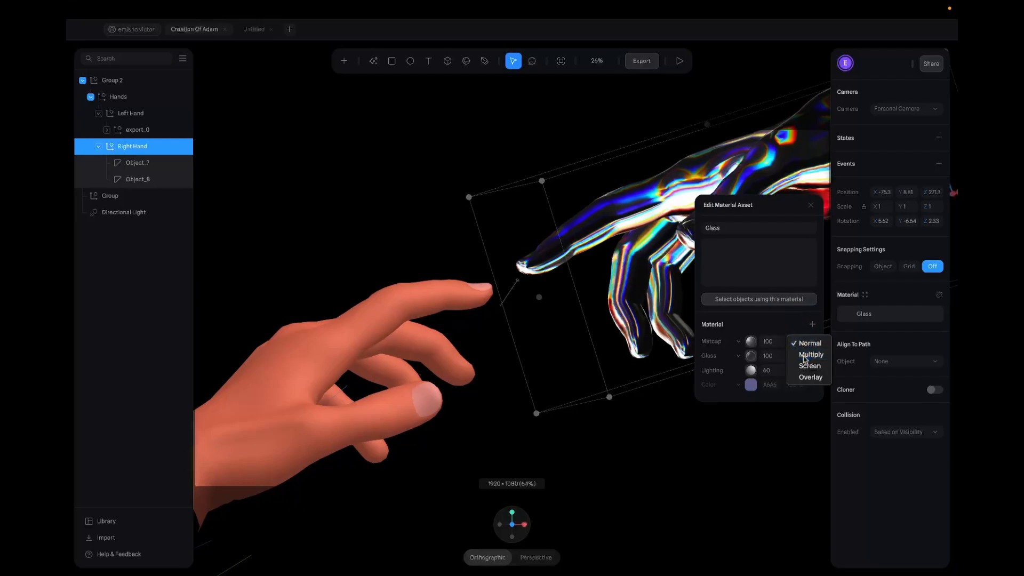
pyautogui.click(805, 355)
pyautogui.click(799, 341)
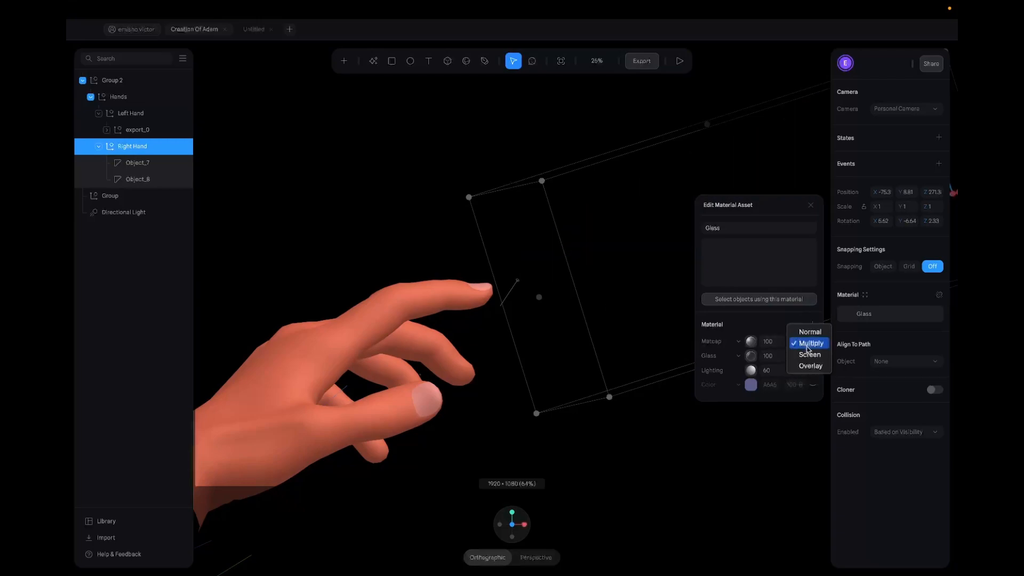
pyautogui.click(809, 355)
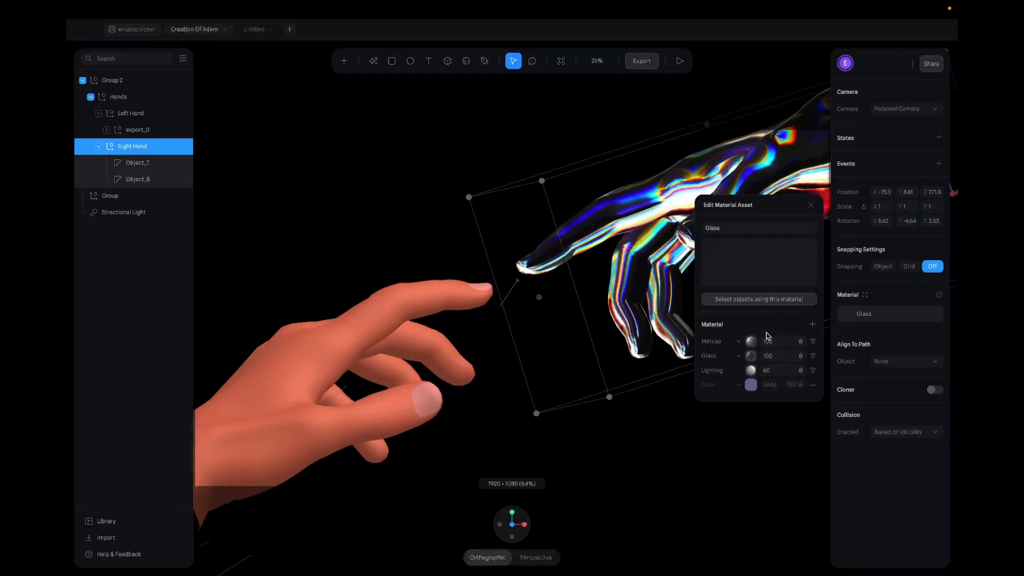
pyautogui.click(802, 342)
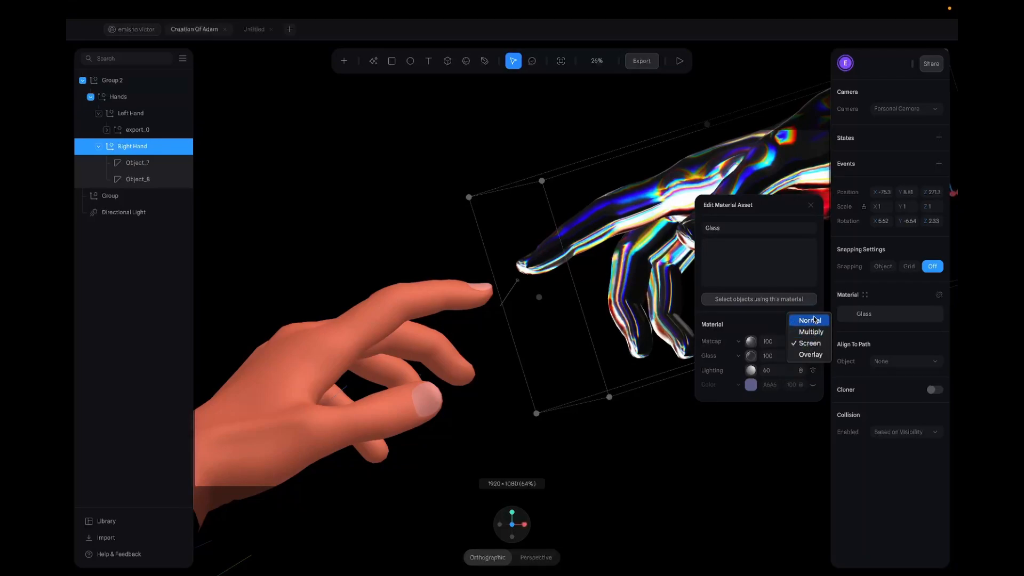
pyautogui.click(811, 332)
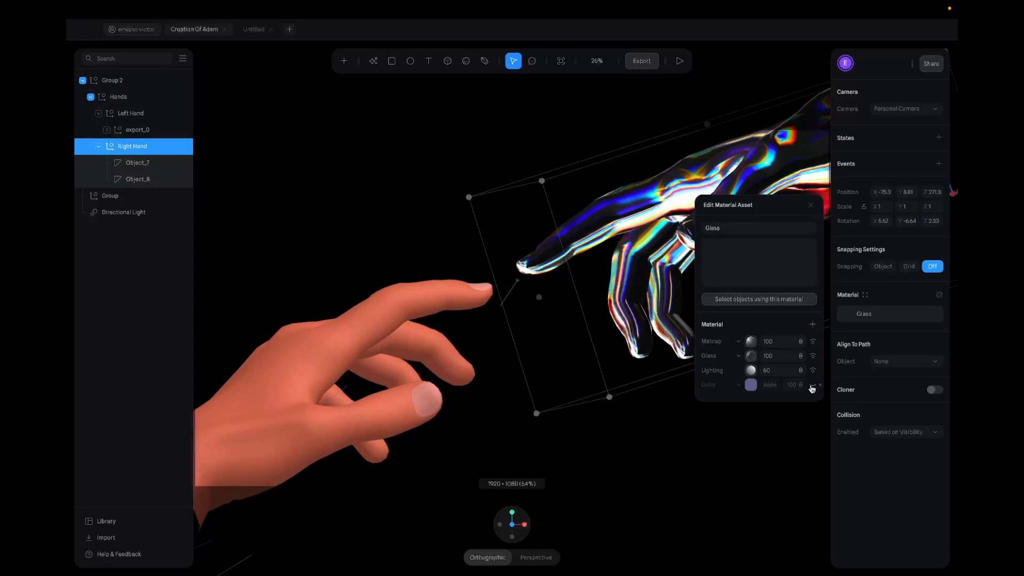
# Step: Add a black Color layer to the Glass material, trying Multiply, Screen and Overlay blending
pyautogui.click(813, 325)
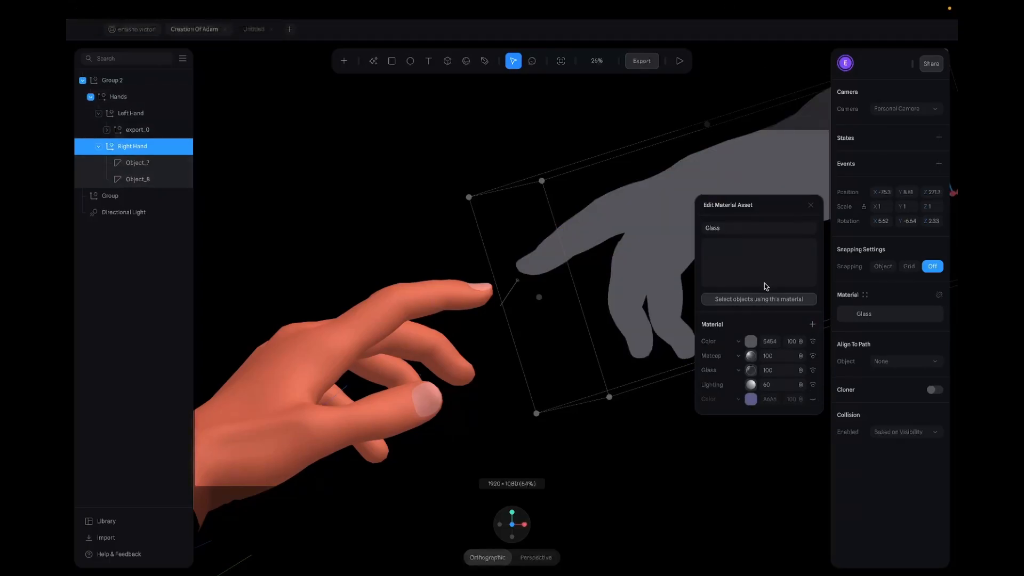
pyautogui.click(750, 341)
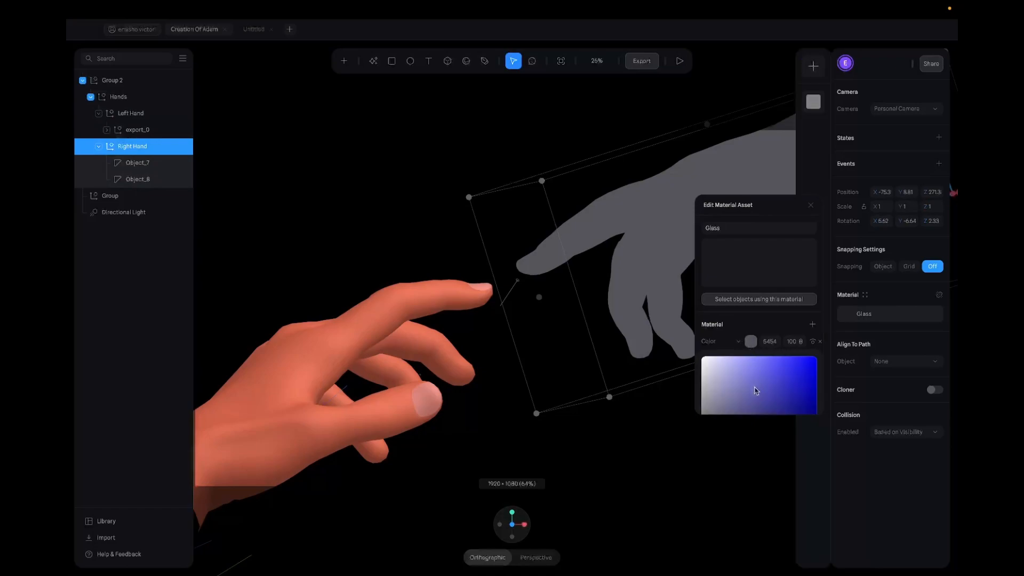
pyautogui.moveTo(745, 293); pyautogui.dragTo(660, 413)
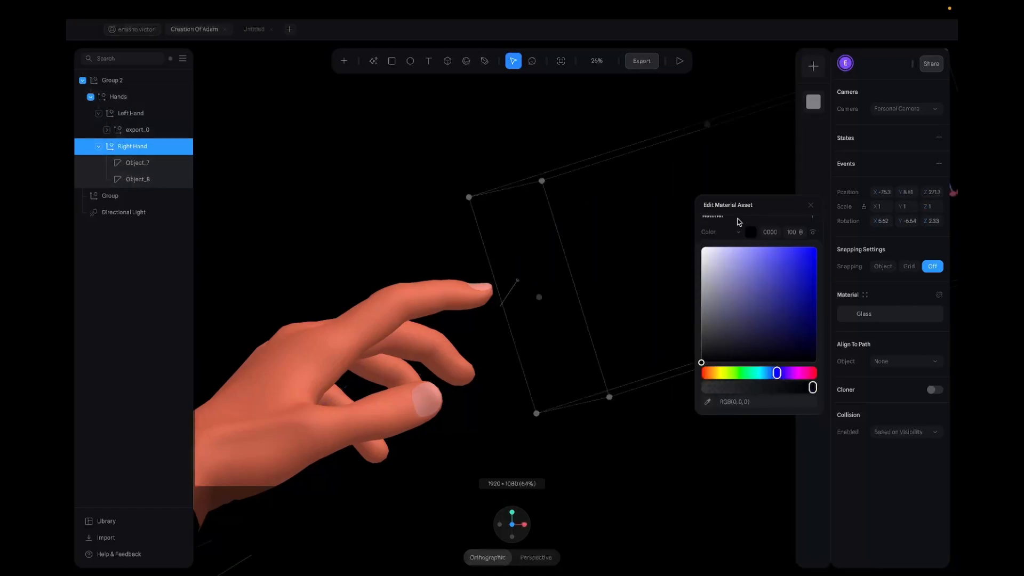
pyautogui.click(800, 233)
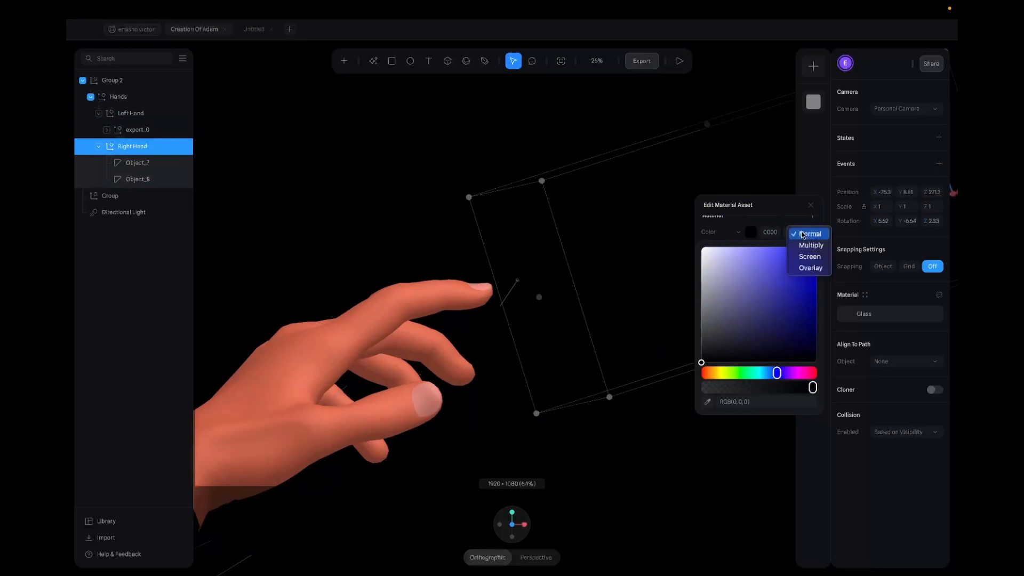
pyautogui.click(805, 247)
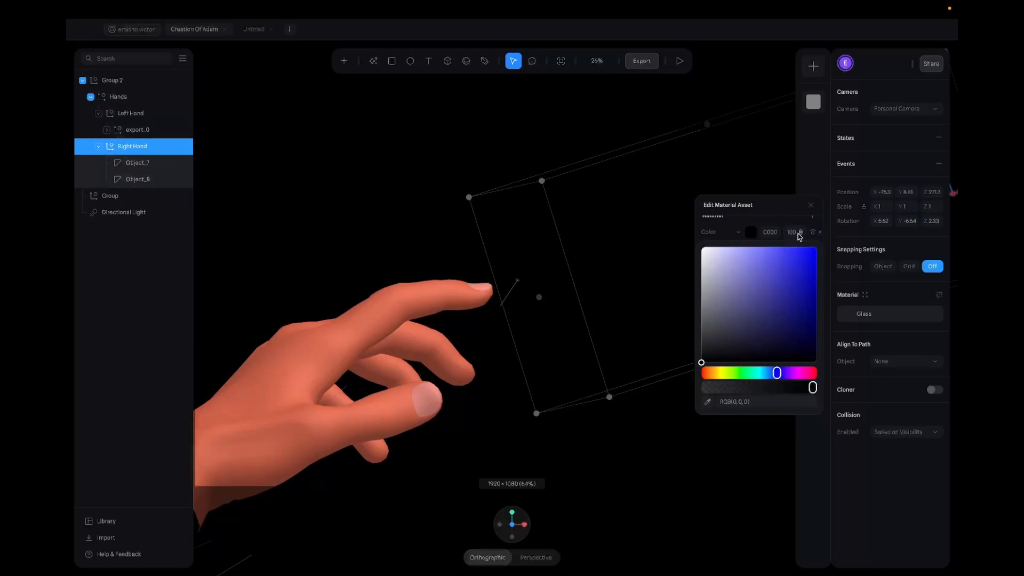
pyautogui.click(800, 235)
pyautogui.click(806, 246)
pyautogui.click(804, 235)
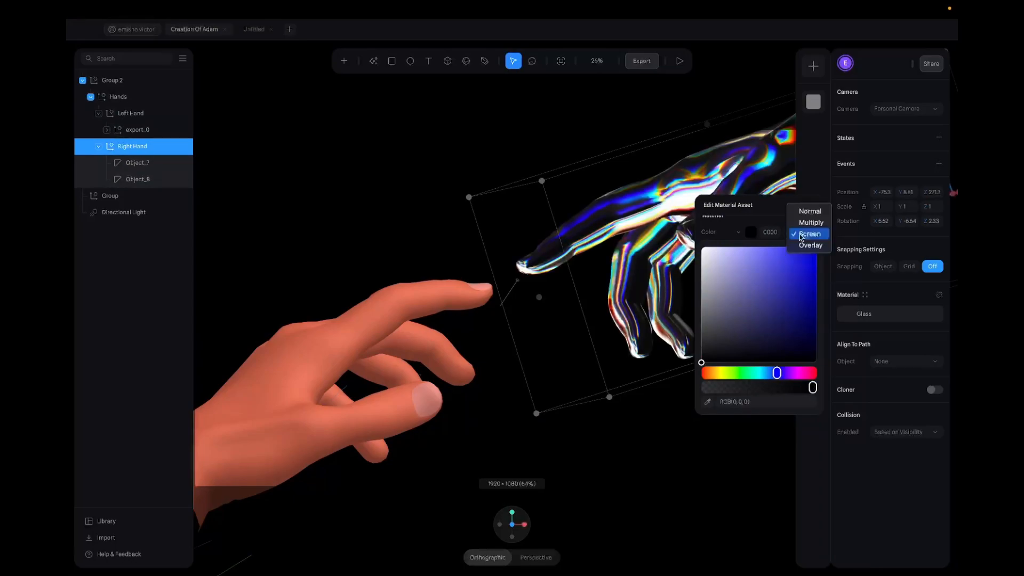
pyautogui.click(805, 246)
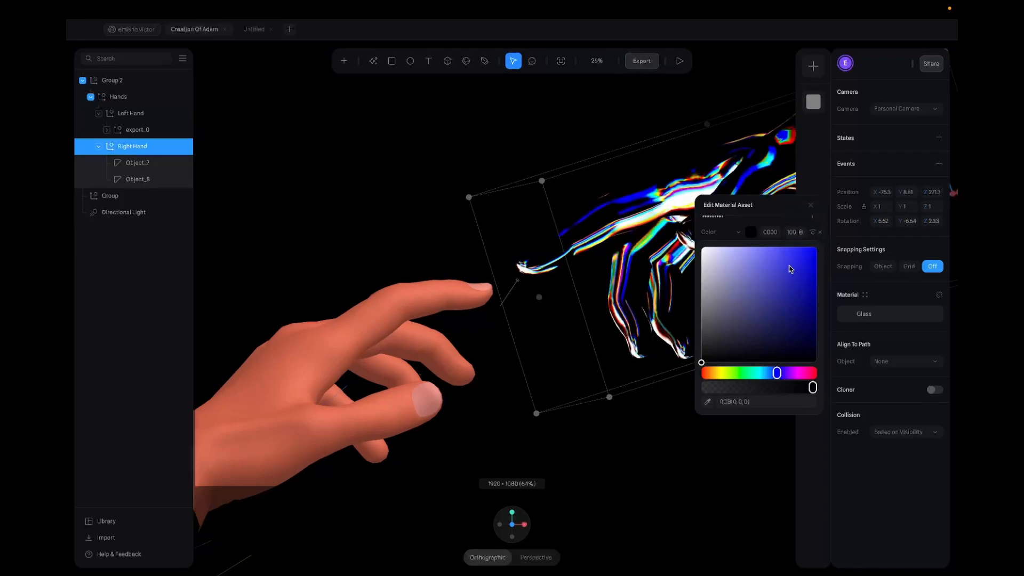
# Step: Shift the colour layer's tint through blue and orange to a vivid purple, then add another colour layer
pyautogui.moveTo(788, 269); pyautogui.dragTo(792, 259)
pyautogui.moveTo(745, 371); pyautogui.dragTo(706, 373)
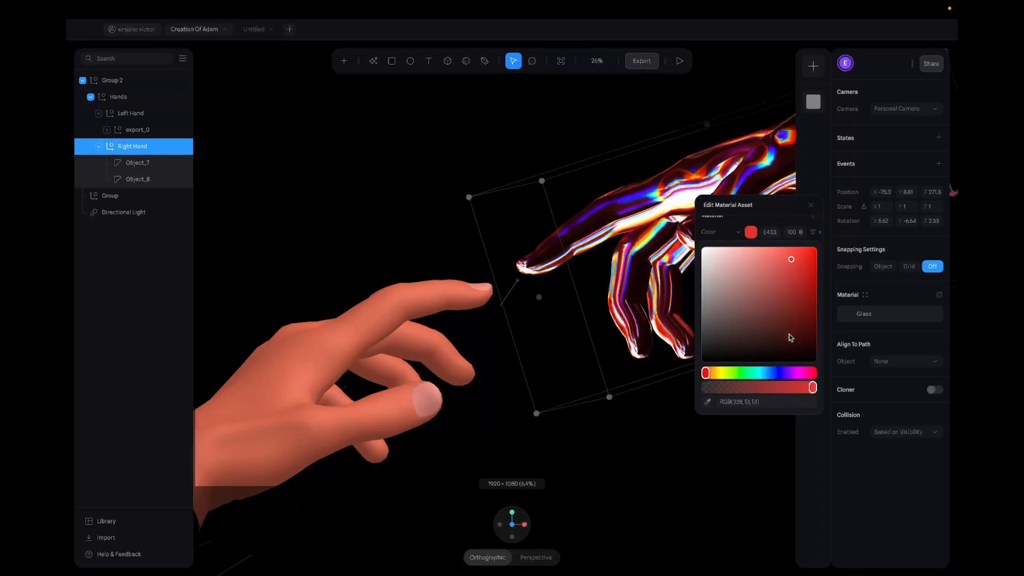
pyautogui.click(777, 376)
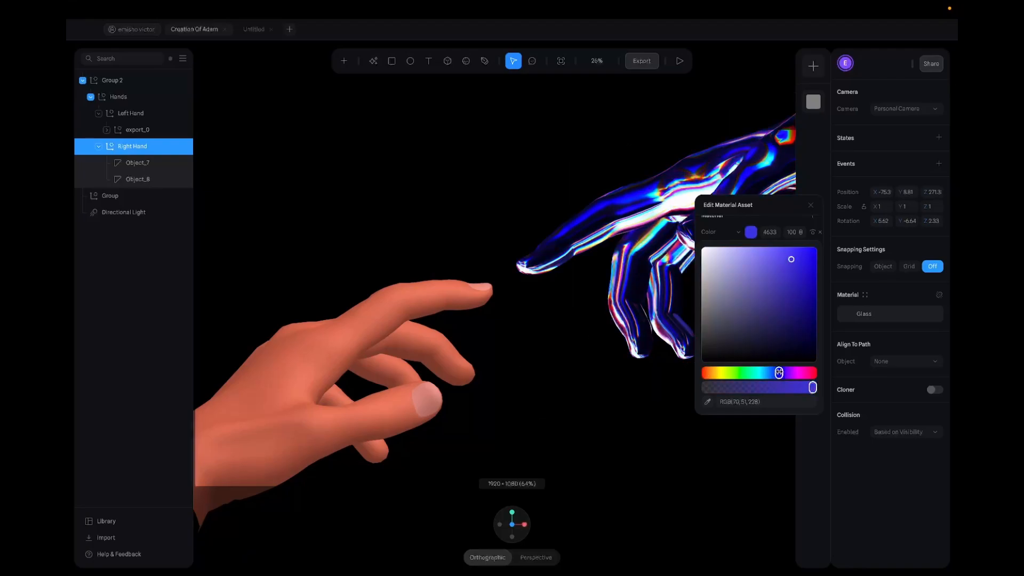
pyautogui.click(800, 262)
pyautogui.moveTo(802, 263); pyautogui.dragTo(802, 254)
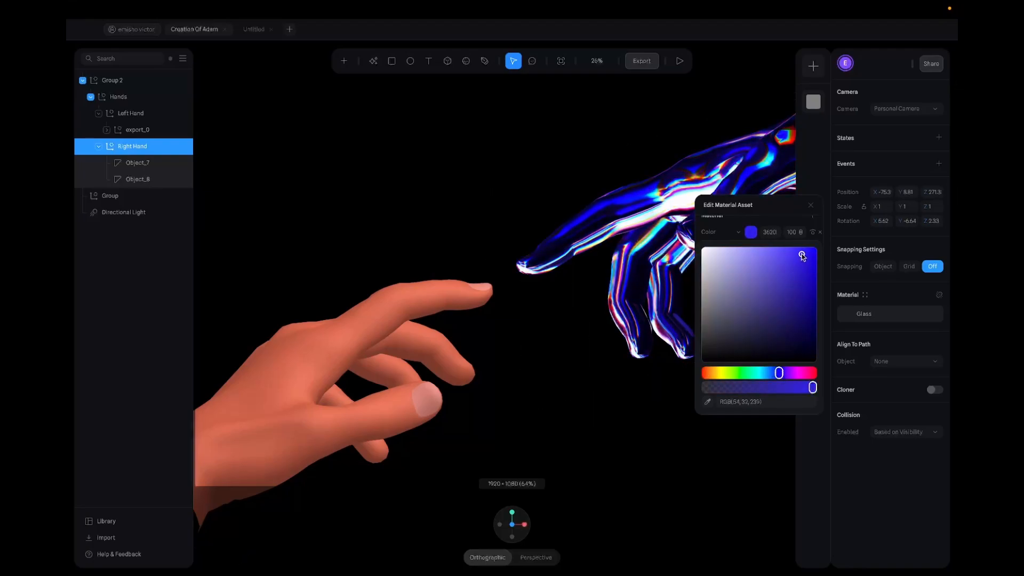
pyautogui.moveTo(779, 373); pyautogui.dragTo(783, 372)
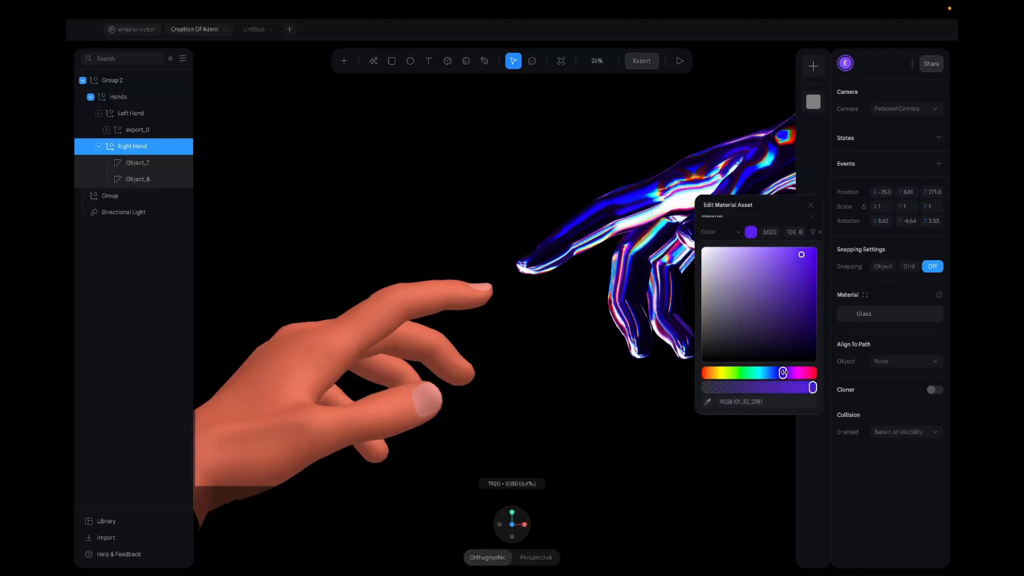
pyautogui.click(785, 268)
pyautogui.moveTo(785, 268); pyautogui.dragTo(807, 247)
pyautogui.scroll(2, 771, 237)
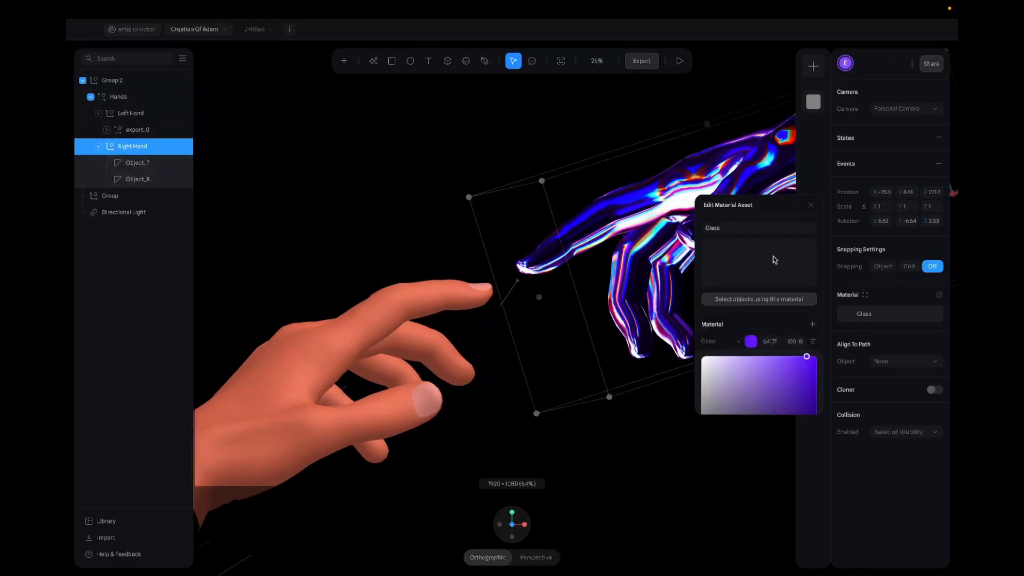
pyautogui.click(768, 282)
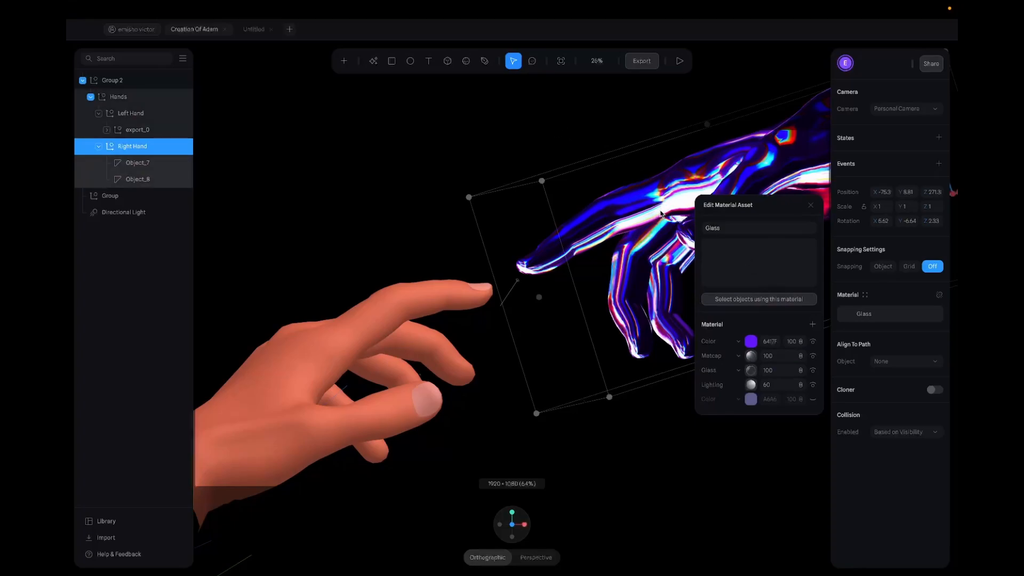
pyautogui.click(811, 325)
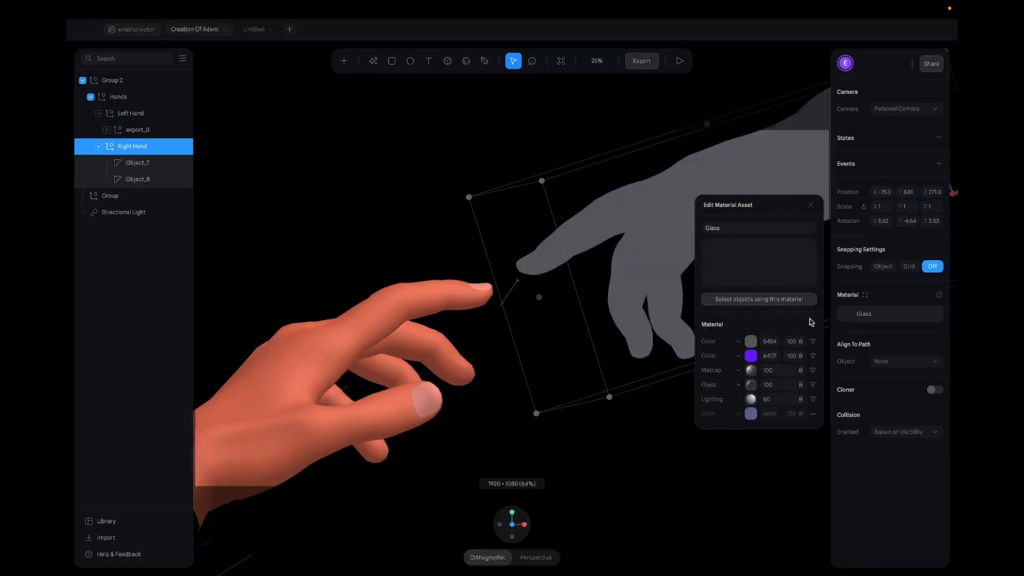
# Step: Convert the first colour layer to Fresnel, trying Multiply, Screen and a darker blend mode
pyautogui.click(739, 342)
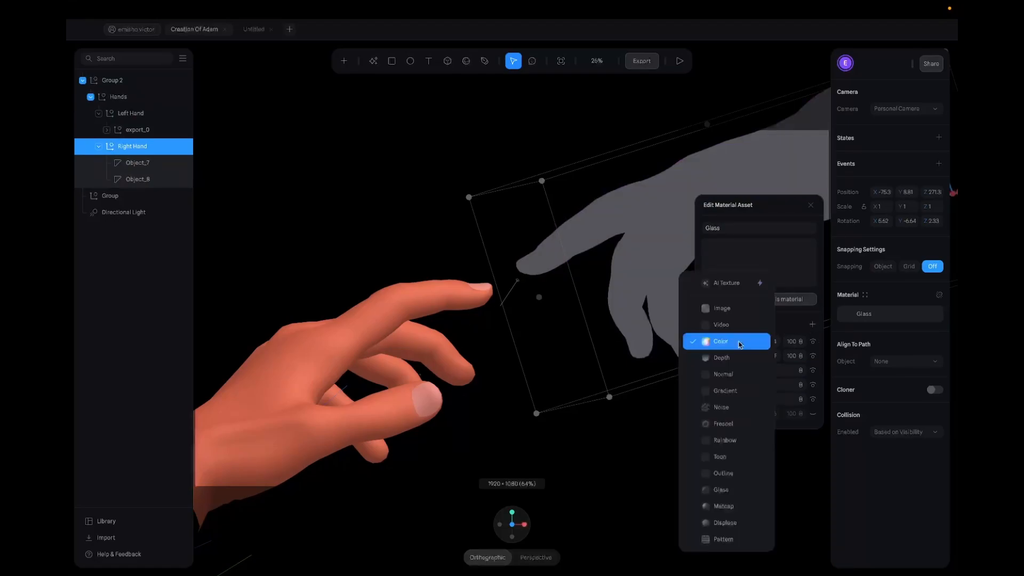
pyautogui.click(741, 424)
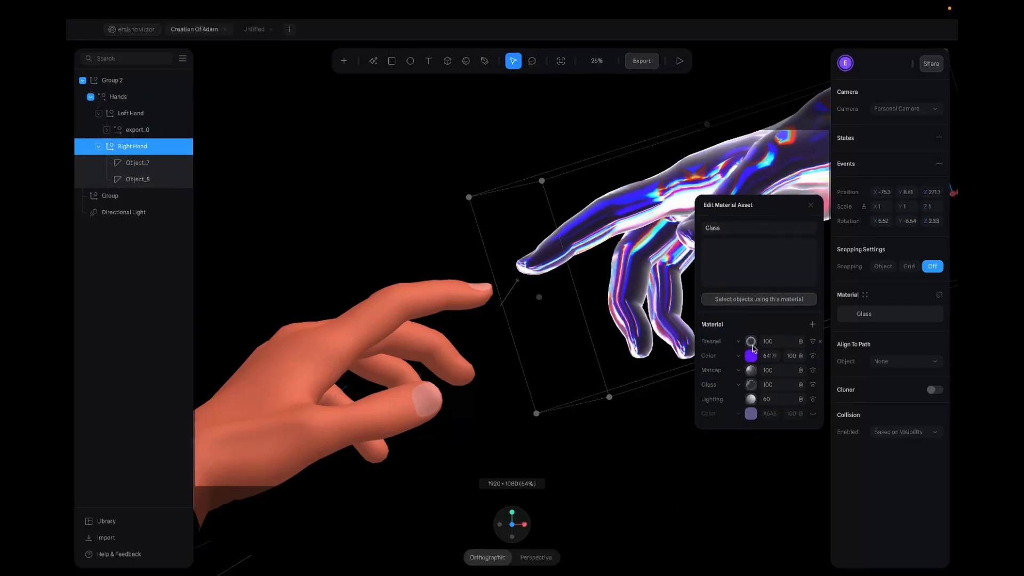
pyautogui.click(803, 342)
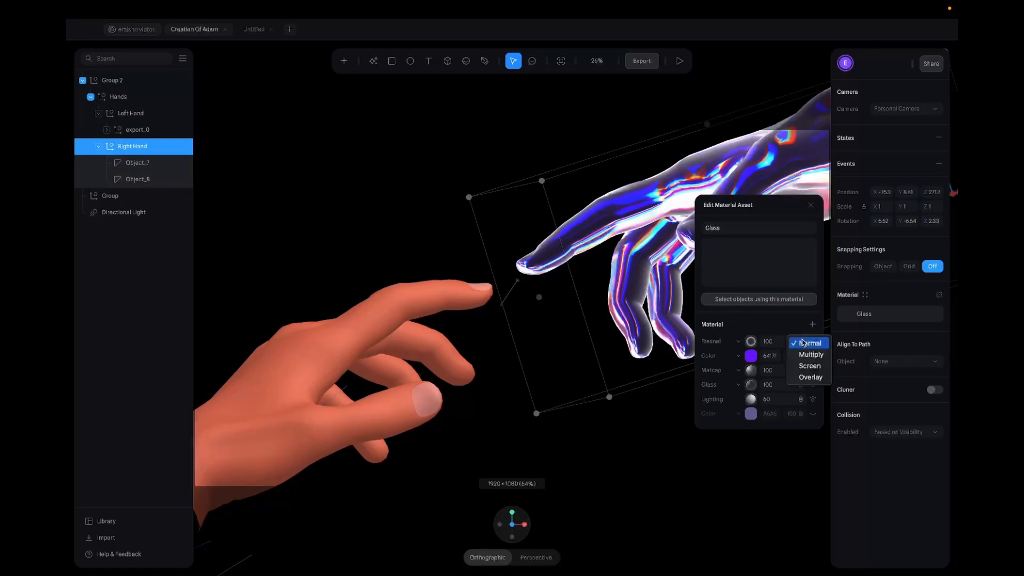
pyautogui.click(807, 355)
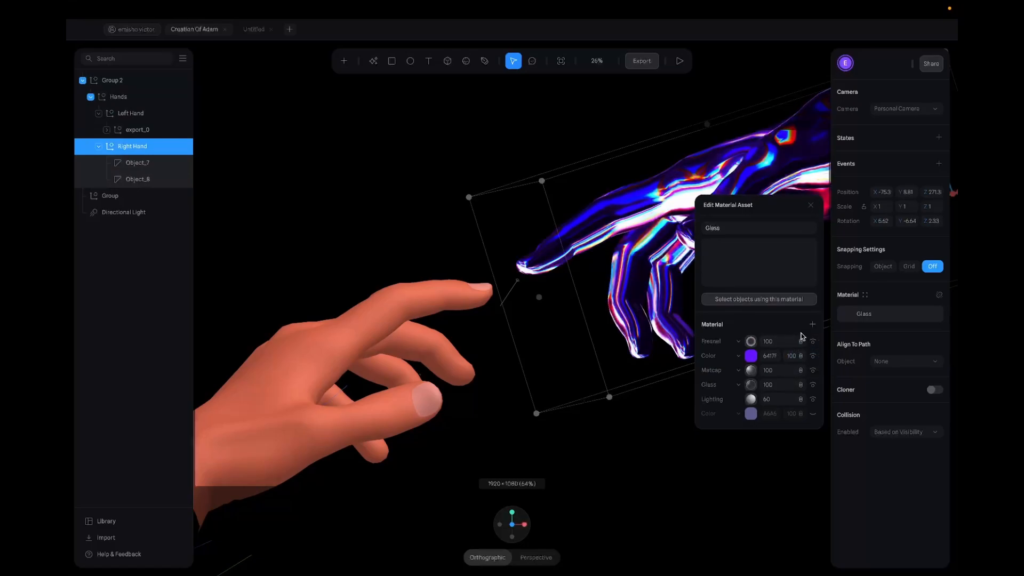
pyautogui.click(801, 342)
pyautogui.click(807, 356)
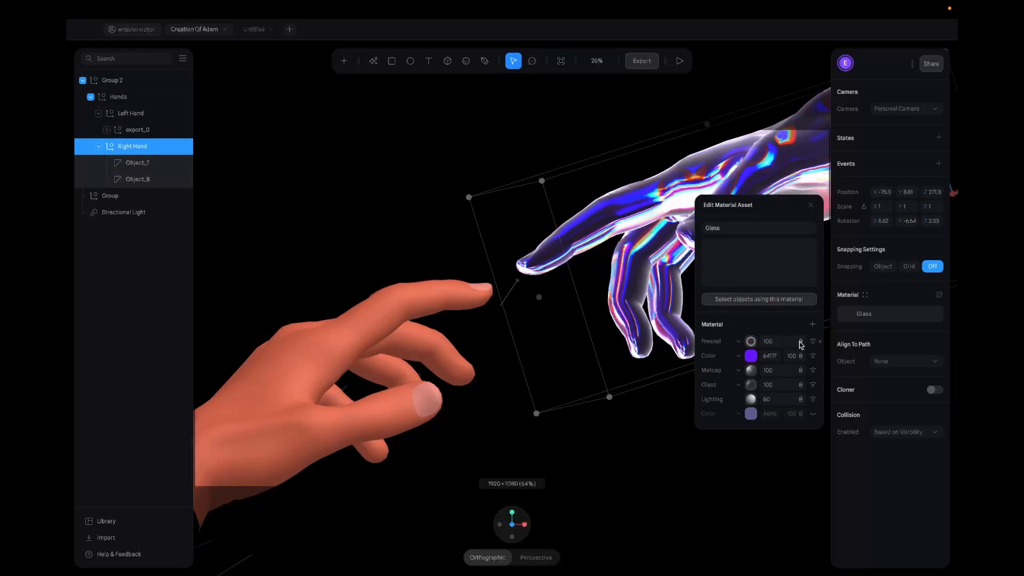
pyautogui.click(801, 342)
pyautogui.click(807, 354)
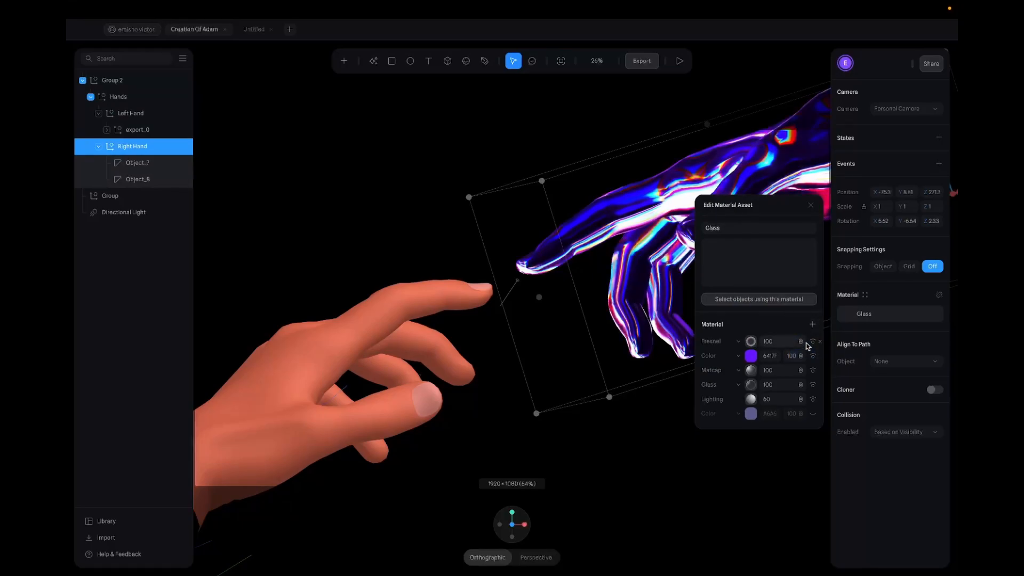
# Step: Set the Fresnel colour to pure red FF0000 and close the material editor
pyautogui.click(750, 342)
pyautogui.click(750, 341)
pyautogui.click(751, 341)
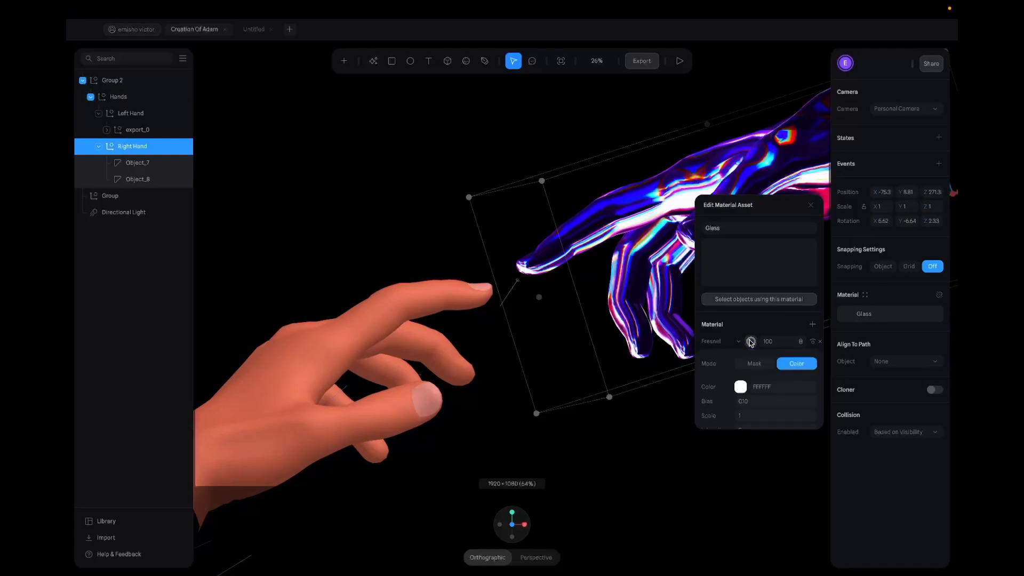
pyautogui.click(741, 388)
pyautogui.scroll(-2, 760, 395)
pyautogui.scroll(-1, 760, 396)
pyautogui.click(778, 402)
pyautogui.click(780, 314)
pyautogui.moveTo(790, 304); pyautogui.dragTo(807, 280)
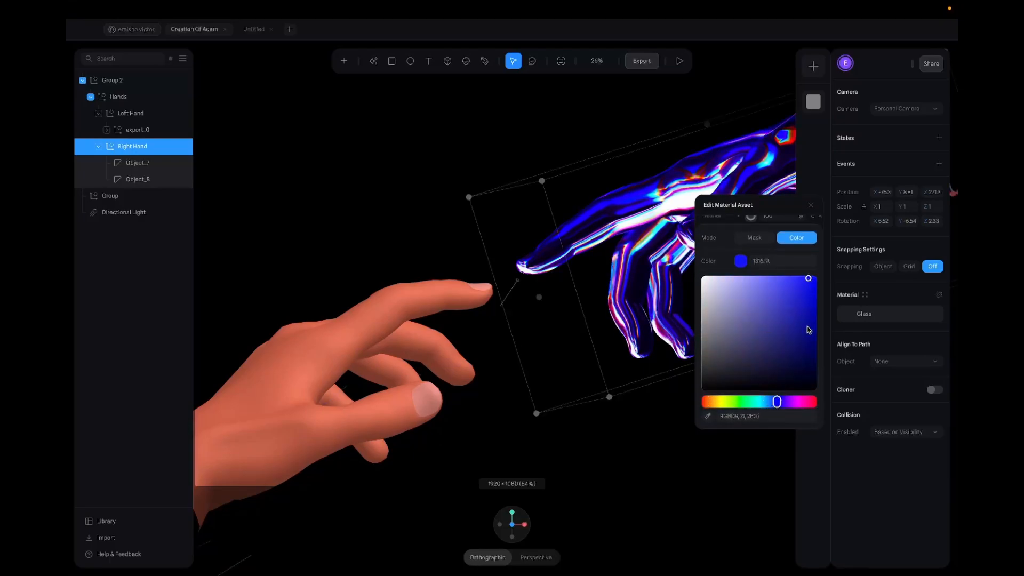
pyautogui.moveTo(806, 401); pyautogui.dragTo(671, 404)
pyautogui.moveTo(759, 293); pyautogui.dragTo(827, 275)
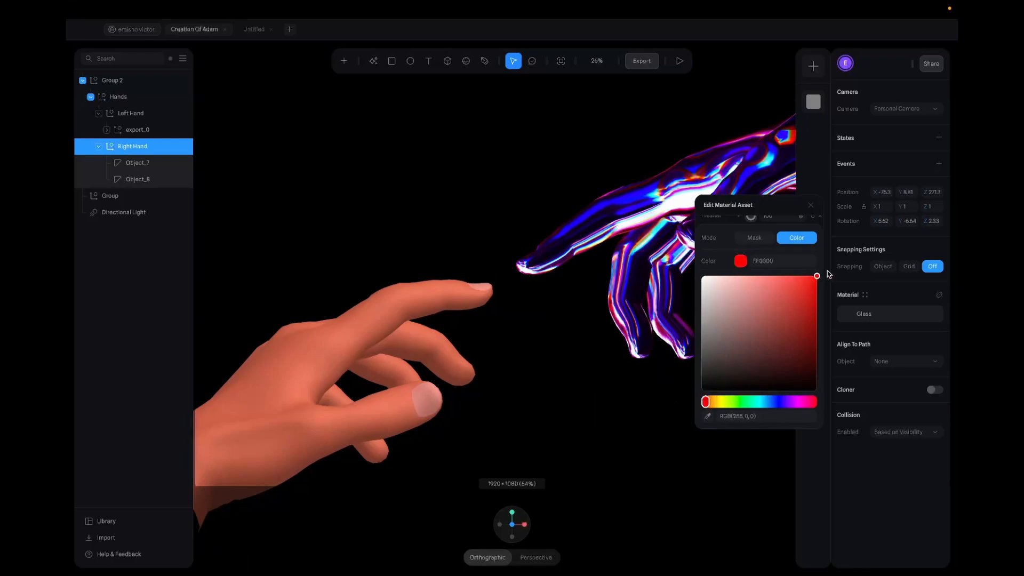
pyautogui.click(762, 258)
pyautogui.click(771, 247)
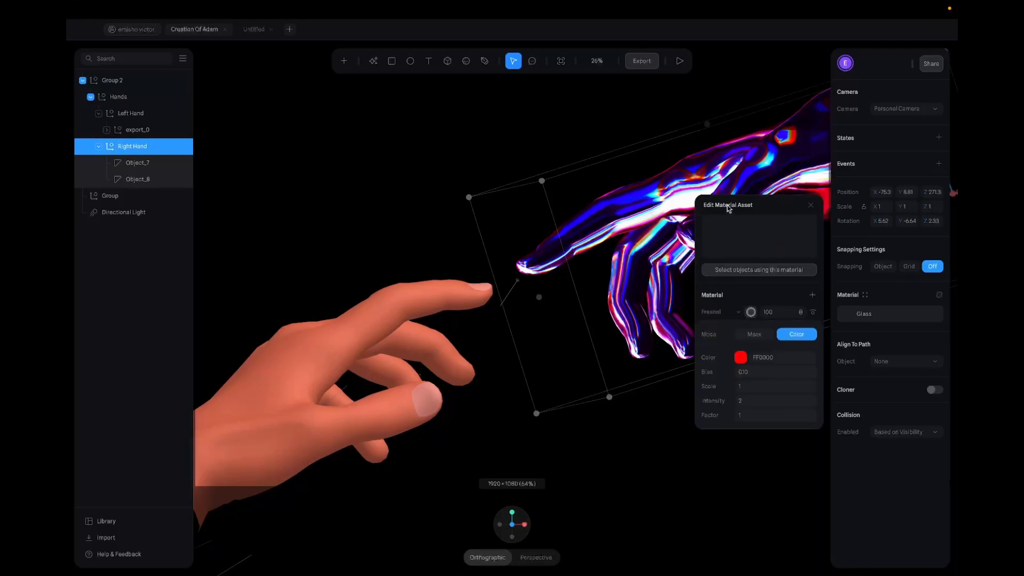
pyautogui.click(810, 206)
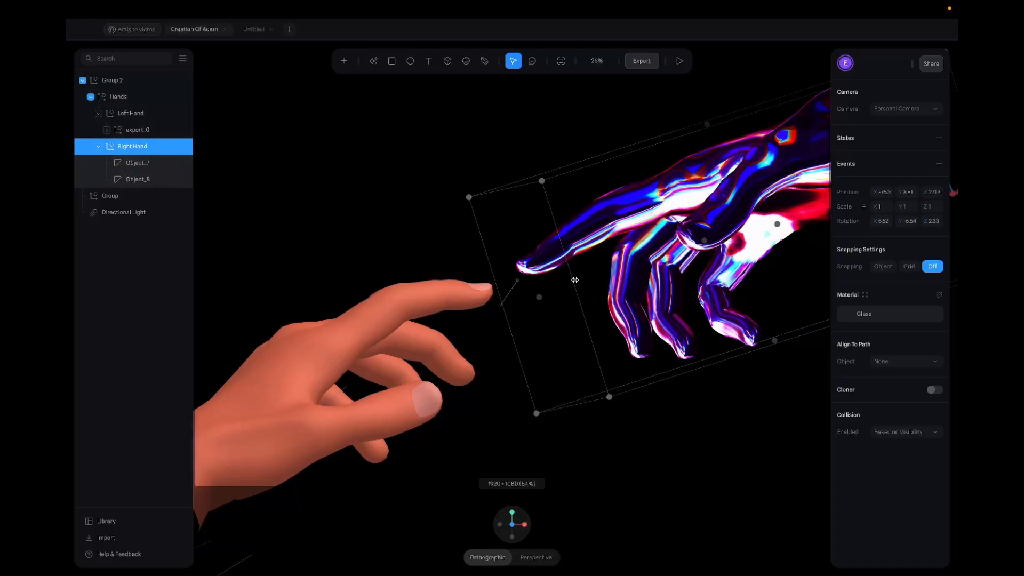
# Step: Apply the saved Glass asset from the material library to the Left Hand, then deselect it
pyautogui.click(365, 346)
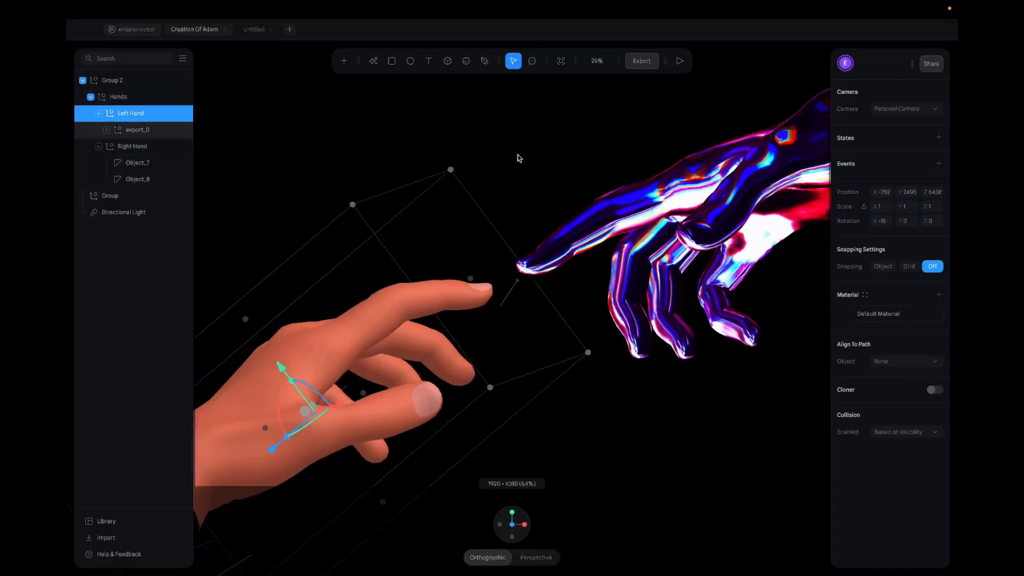
pyautogui.click(696, 178)
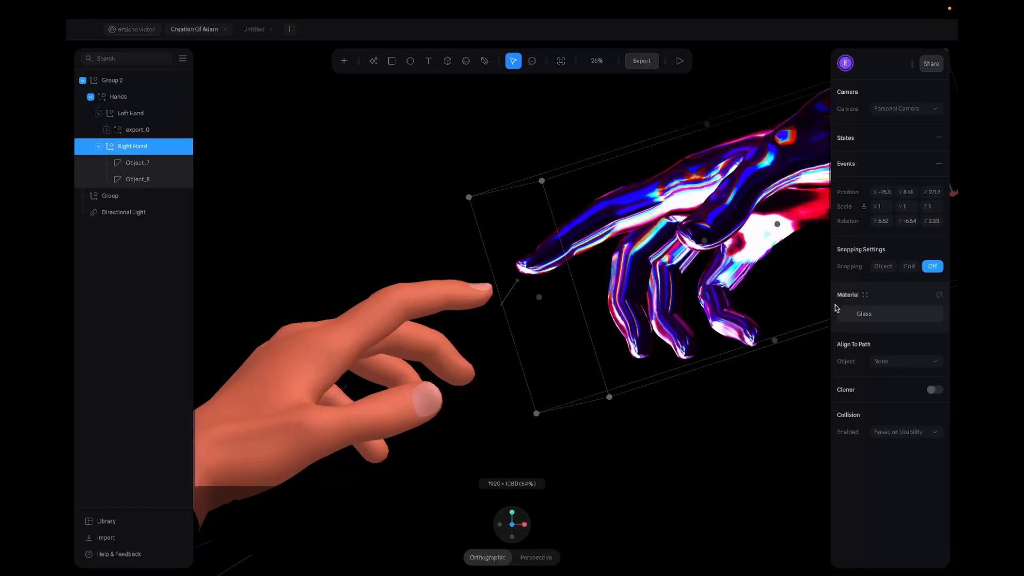
pyautogui.click(372, 324)
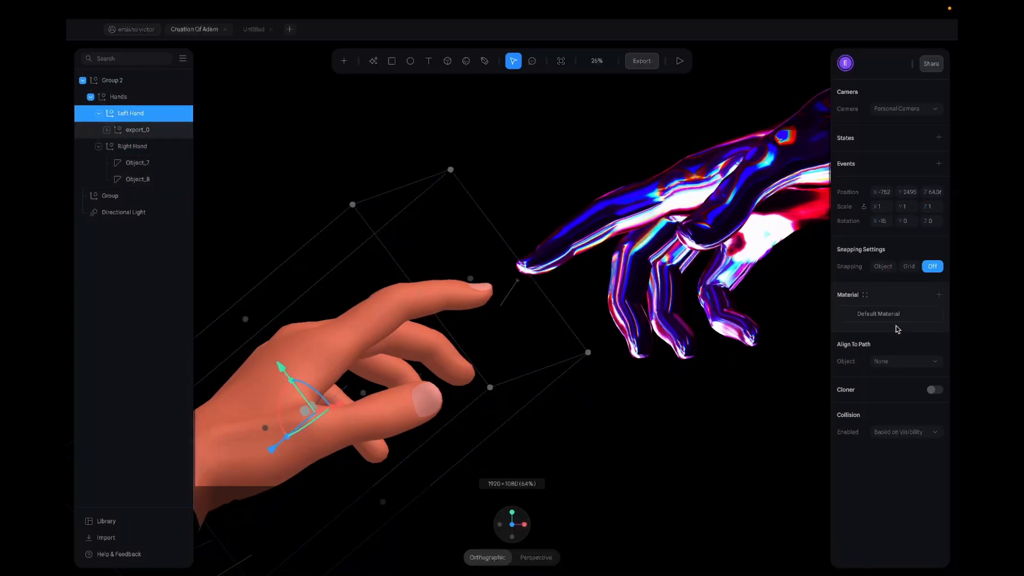
pyautogui.click(870, 316)
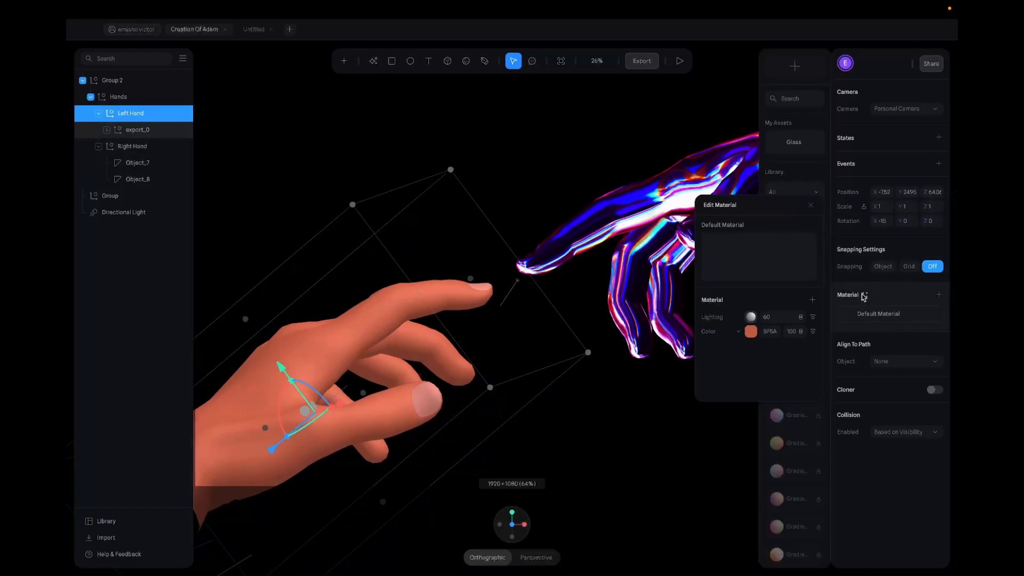
pyautogui.click(811, 208)
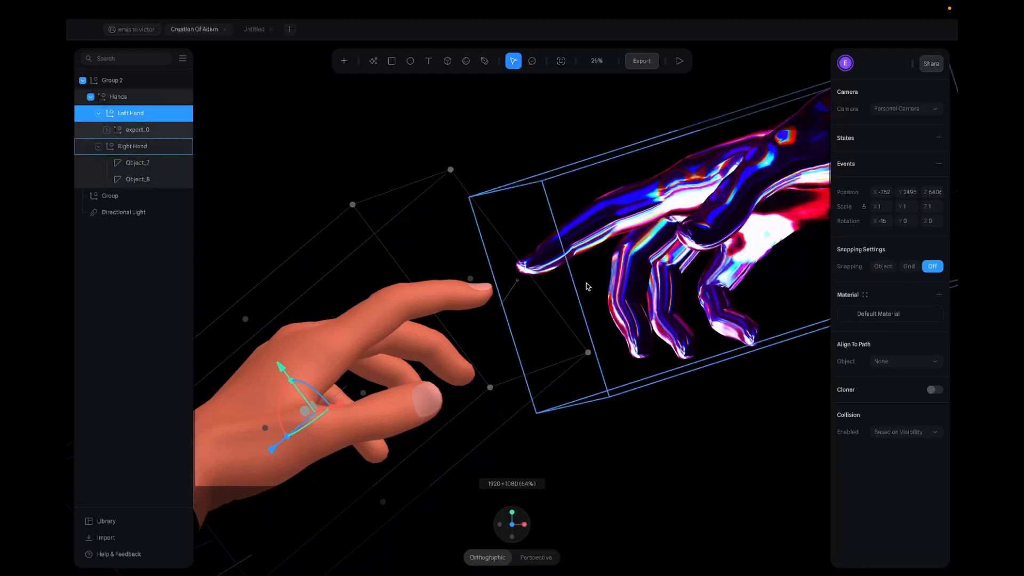
pyautogui.click(865, 295)
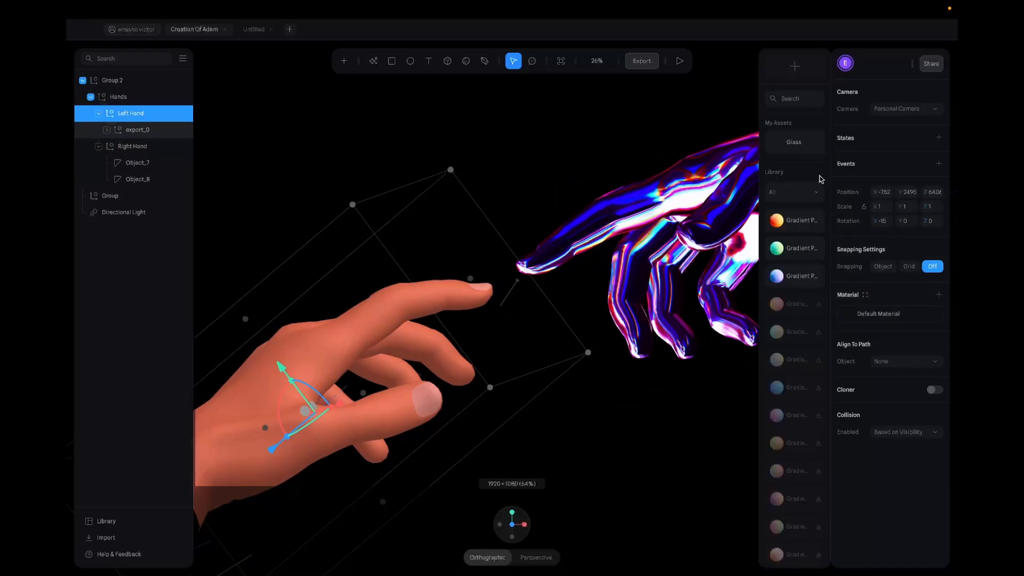
pyautogui.click(793, 143)
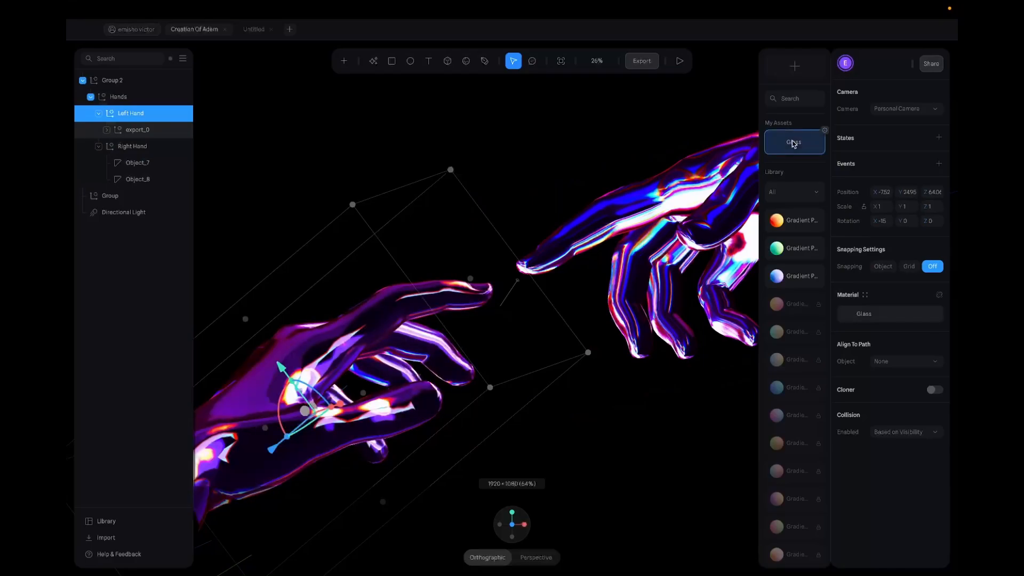
pyautogui.click(530, 227)
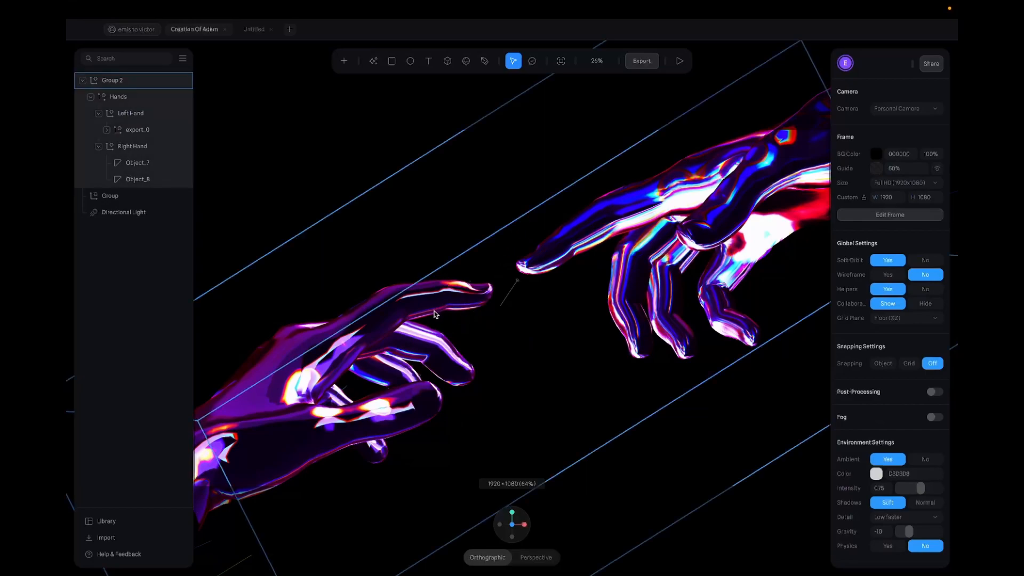
# Step: Rename the Group 2 layer holding both hands to 'Two hands'
pyautogui.click(461, 288)
pyautogui.click(132, 82)
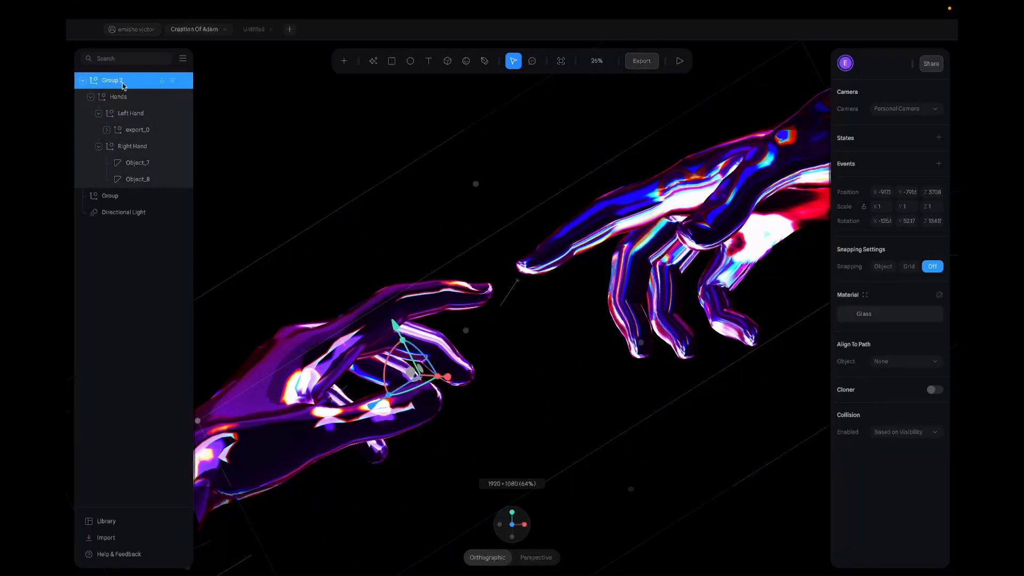
pyautogui.doubleClick(122, 83)
pyautogui.write('Ha')
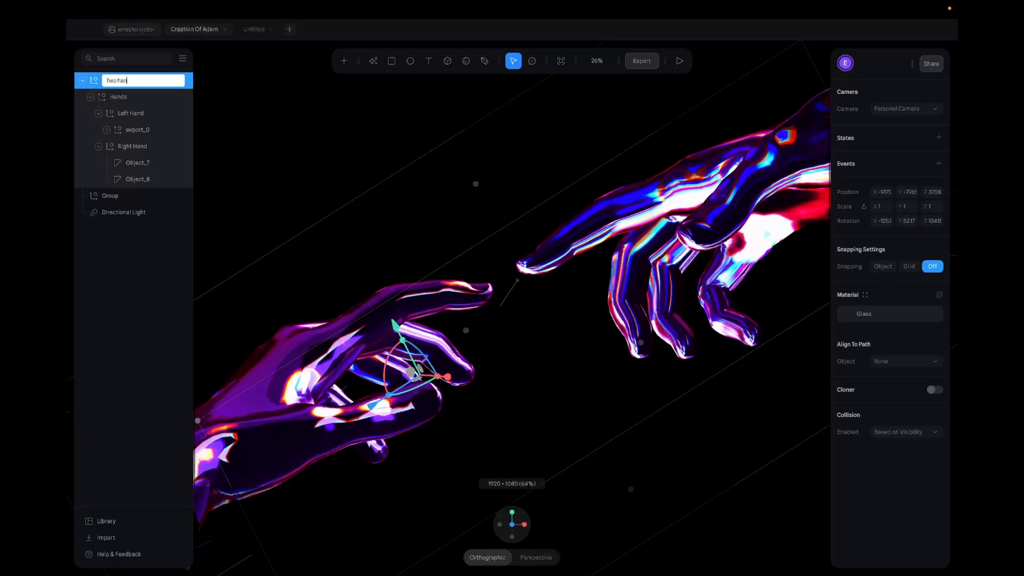
pyautogui.press('Return')
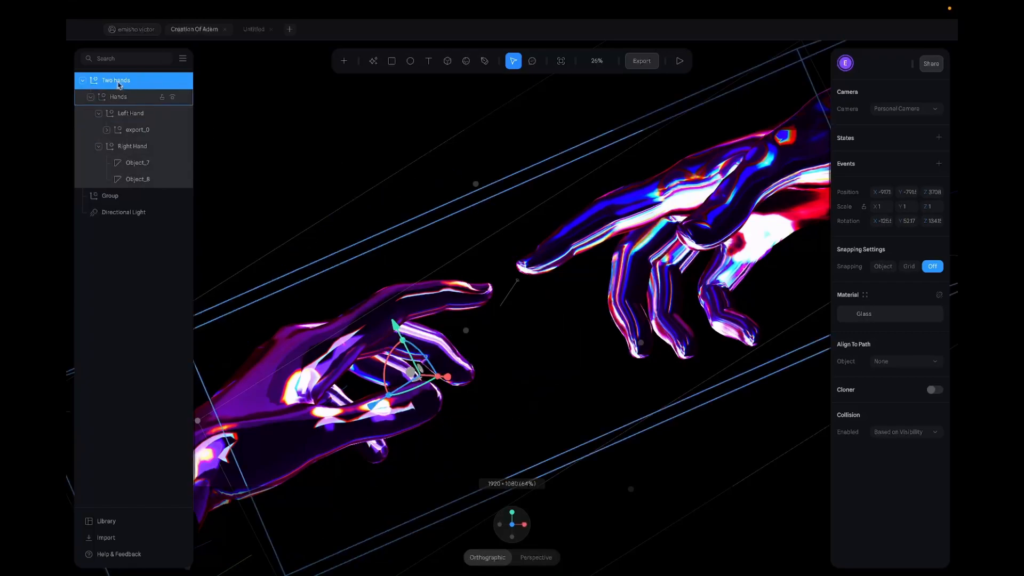
# Step: Hide the Glass material's Matcap layer, restoring the Glass layer after hiding it by mistake
pyautogui.click(846, 317)
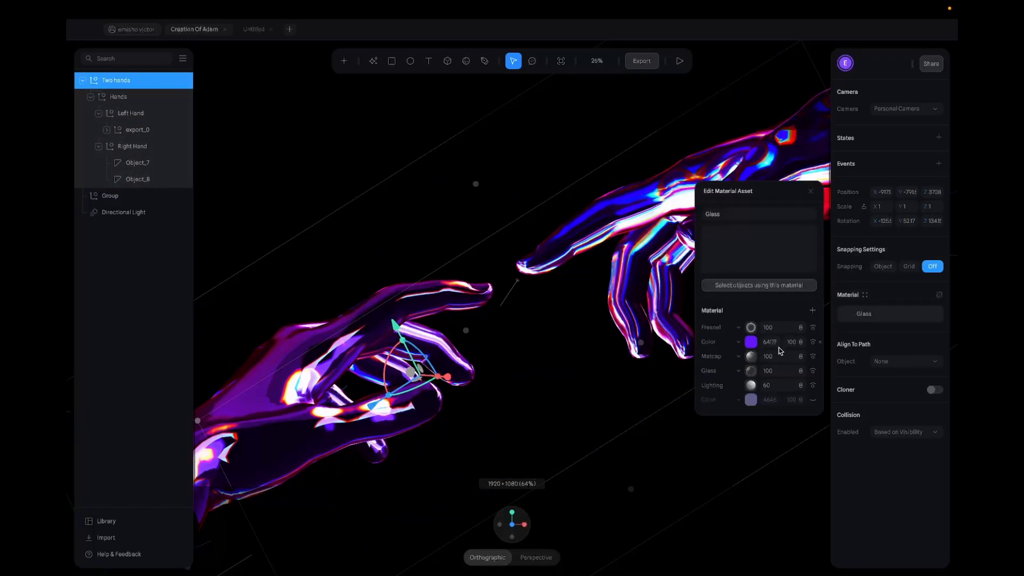
pyautogui.click(814, 372)
pyautogui.press('super+space')
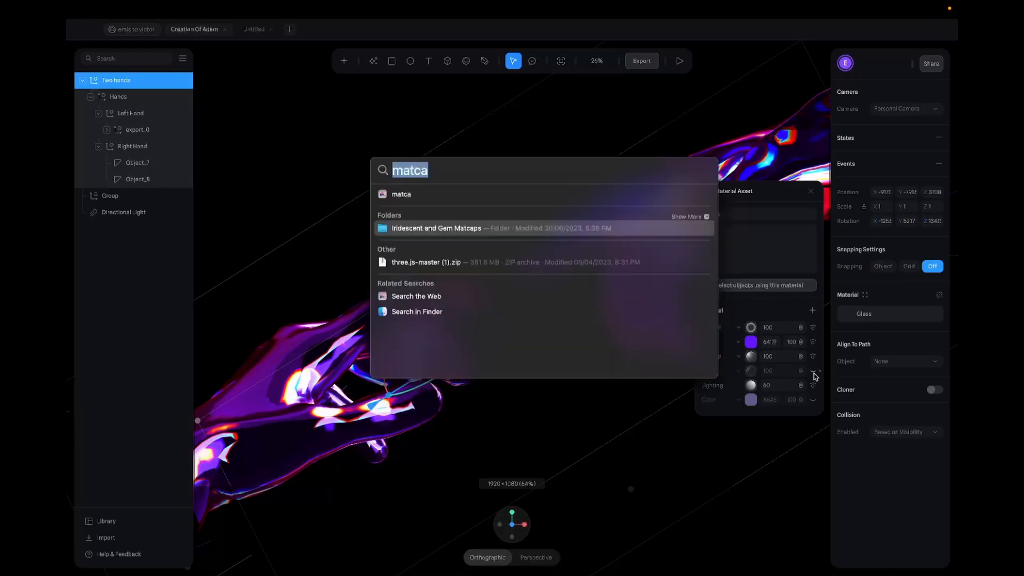
pyautogui.press('super+space')
pyautogui.press('super+z')
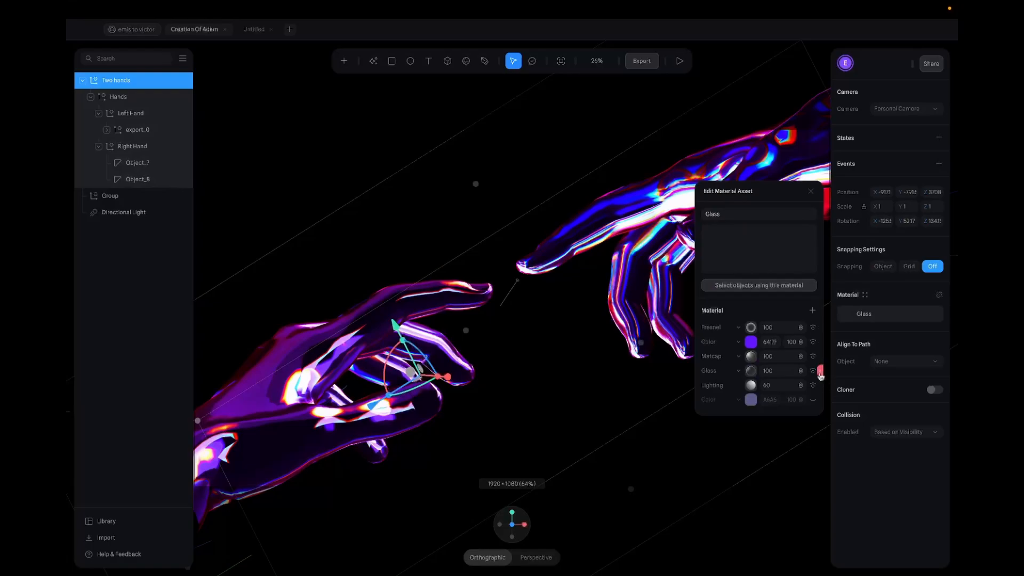
pyautogui.click(814, 357)
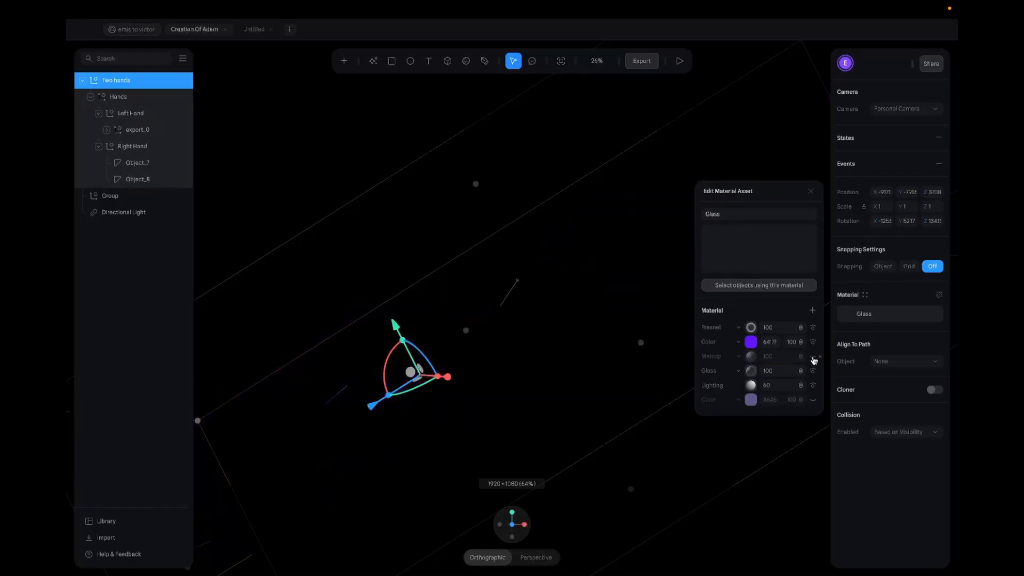
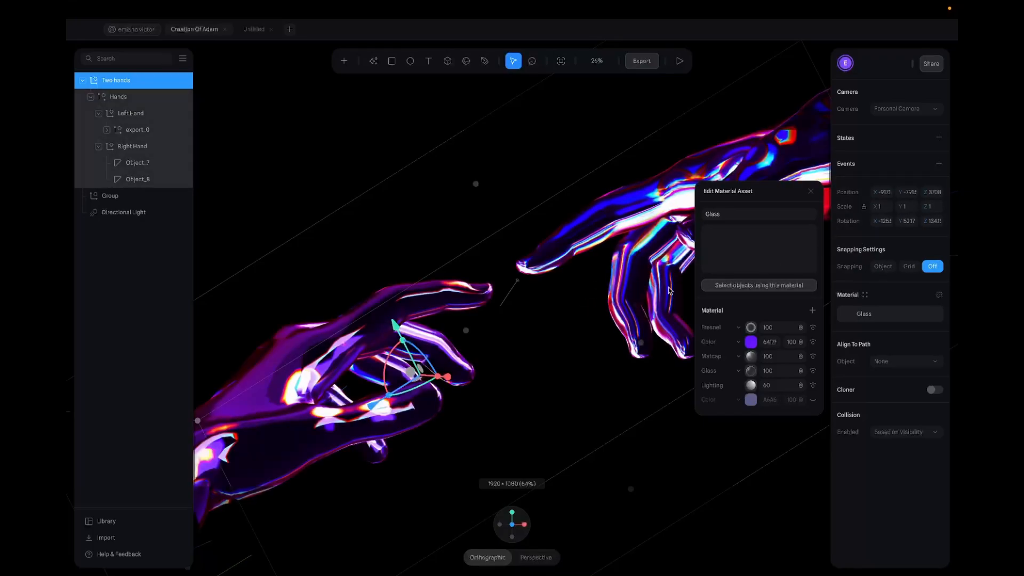
# Step: Leave the Untitled tab and reopen the Creation Of Adam file from Home's Recents
pyautogui.click(254, 31)
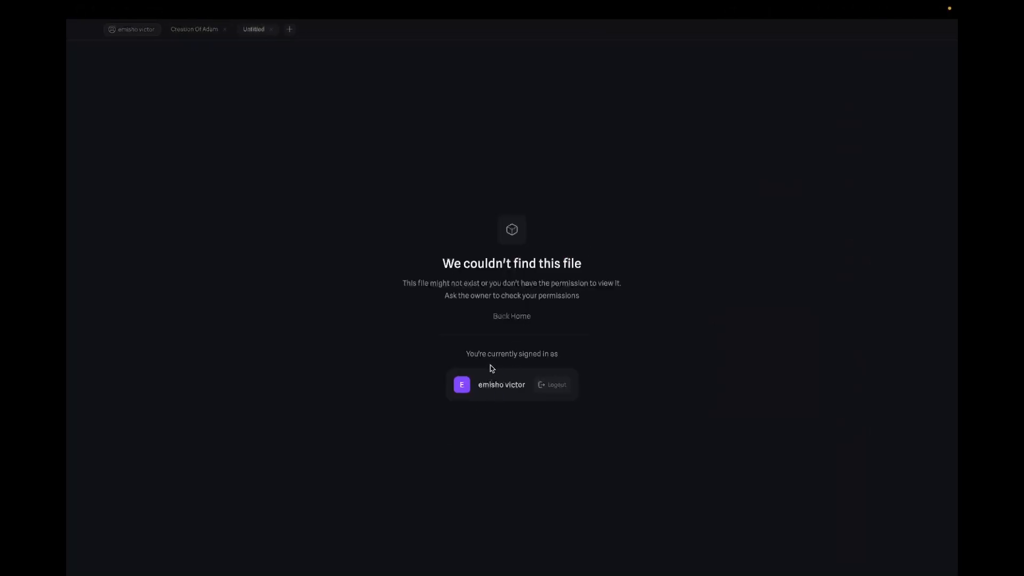
pyautogui.click(195, 29)
pyautogui.click(135, 30)
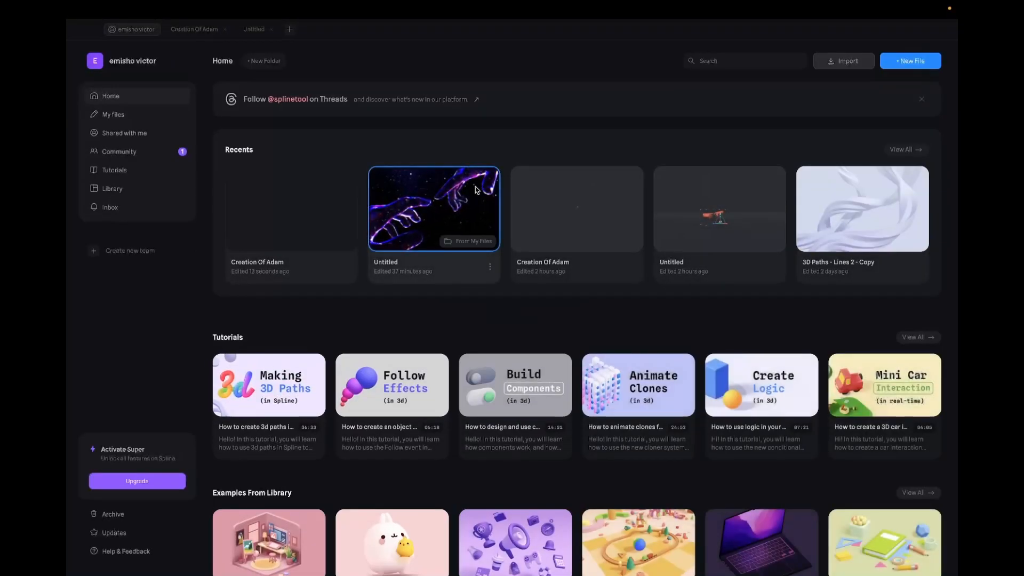
pyautogui.click(335, 207)
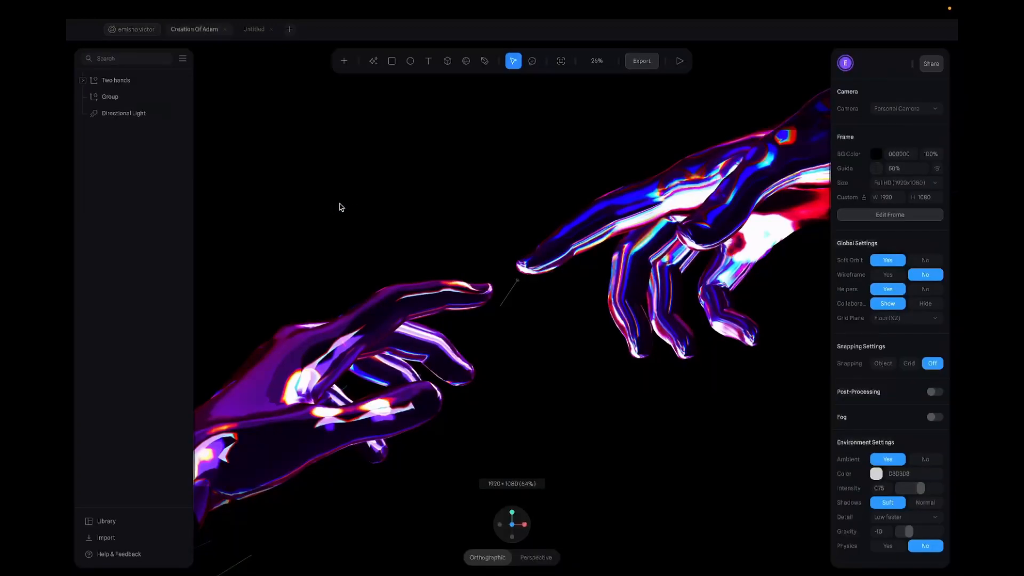
# Step: Select the hands and expand the Matcap layer of their Glass material
pyautogui.click(652, 258)
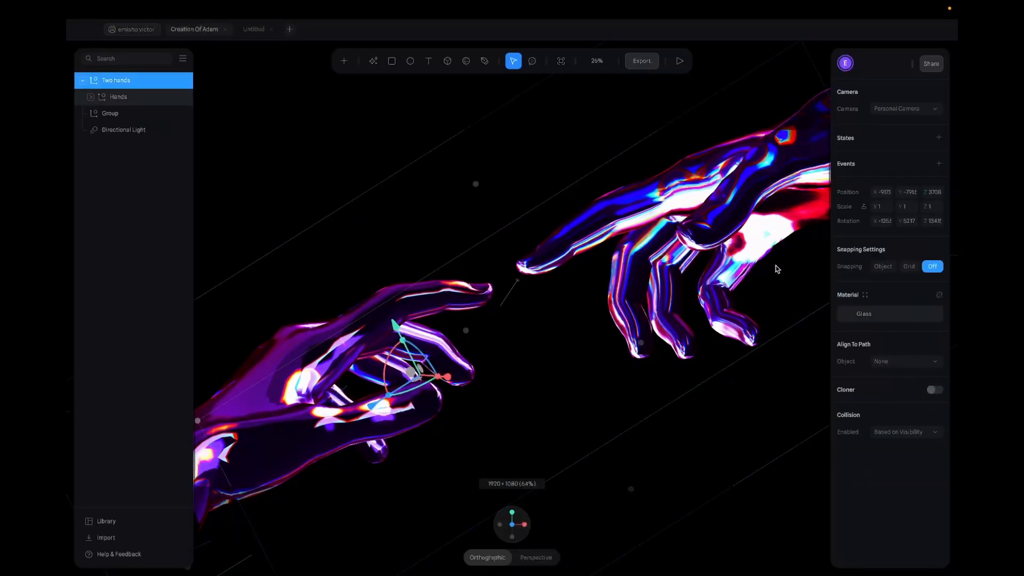
pyautogui.click(855, 316)
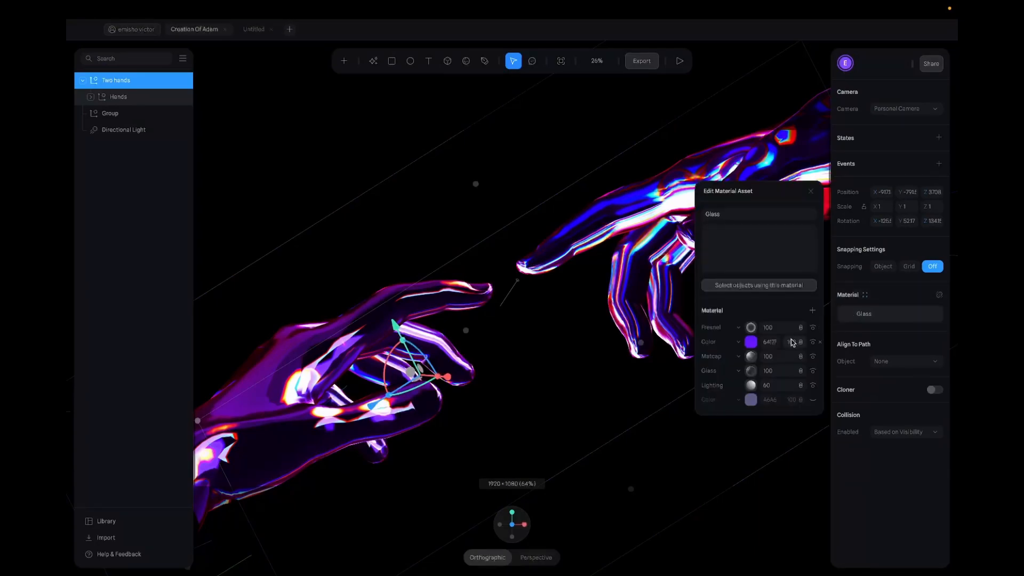
pyautogui.click(752, 371)
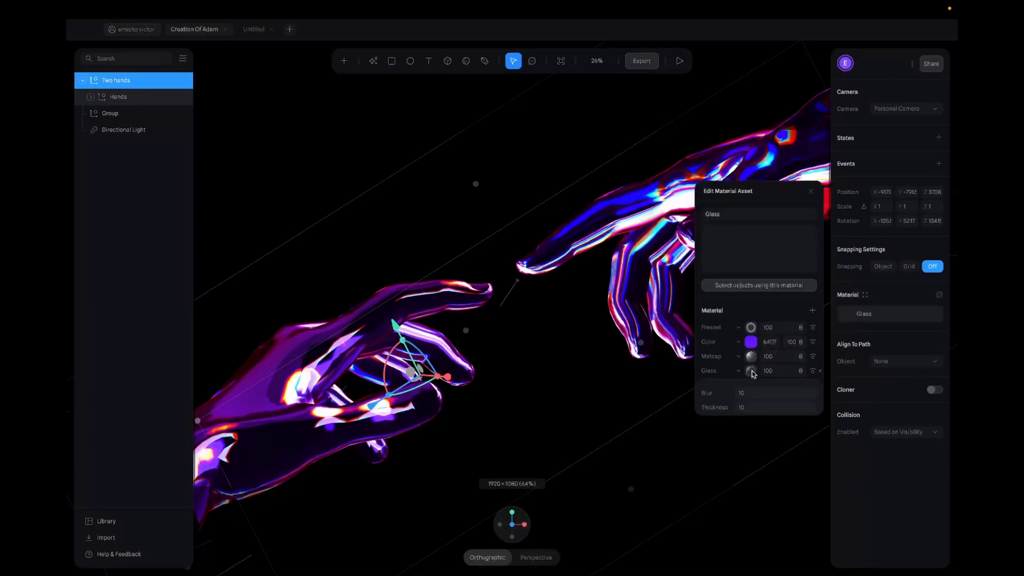
pyautogui.scroll(-1, 752, 371)
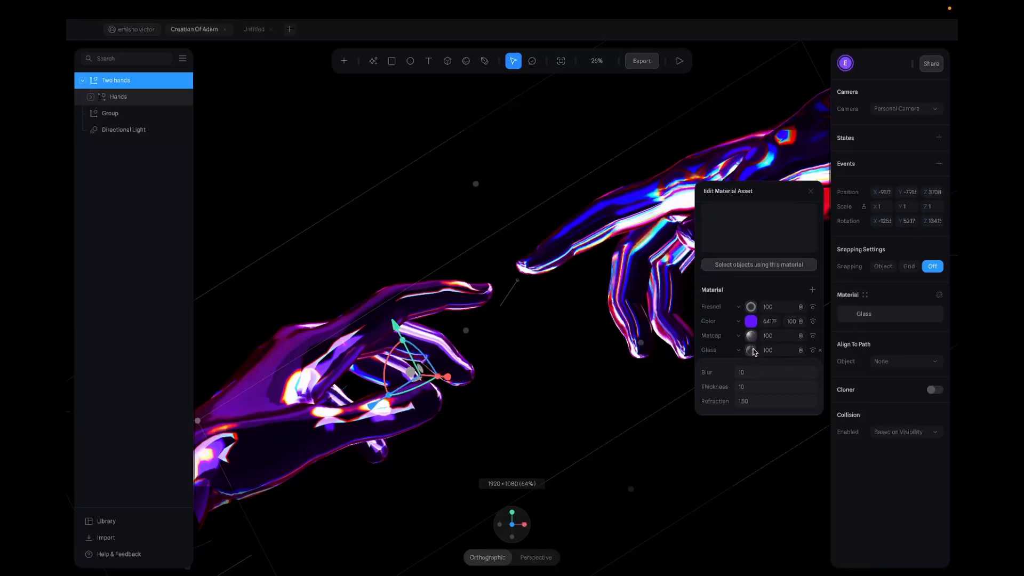
pyautogui.click(753, 350)
pyautogui.click(751, 357)
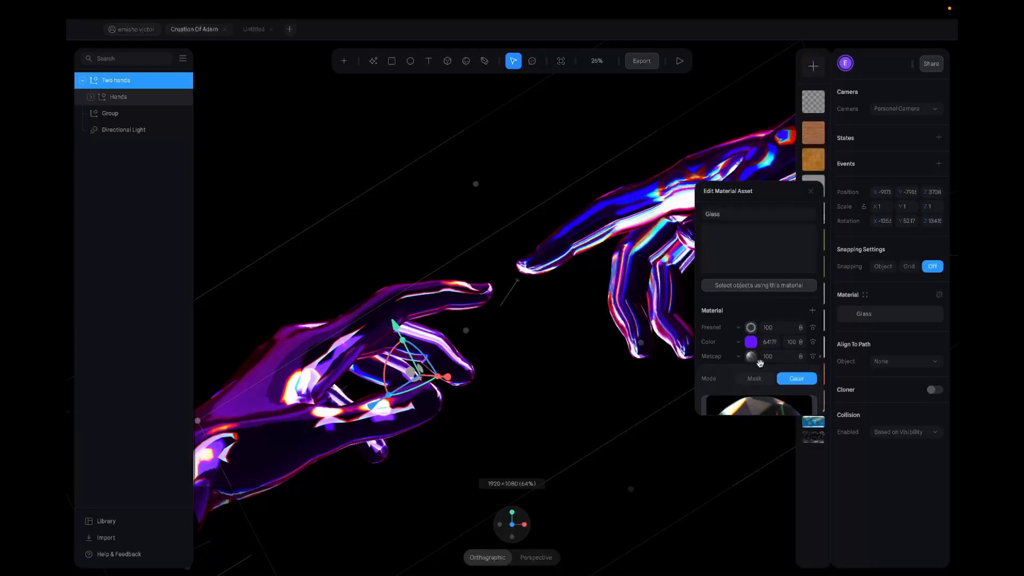
# Step: Upload 37.png from the Diamond folder as the matcap image, replacing a trial 1.png
pyautogui.click(763, 354)
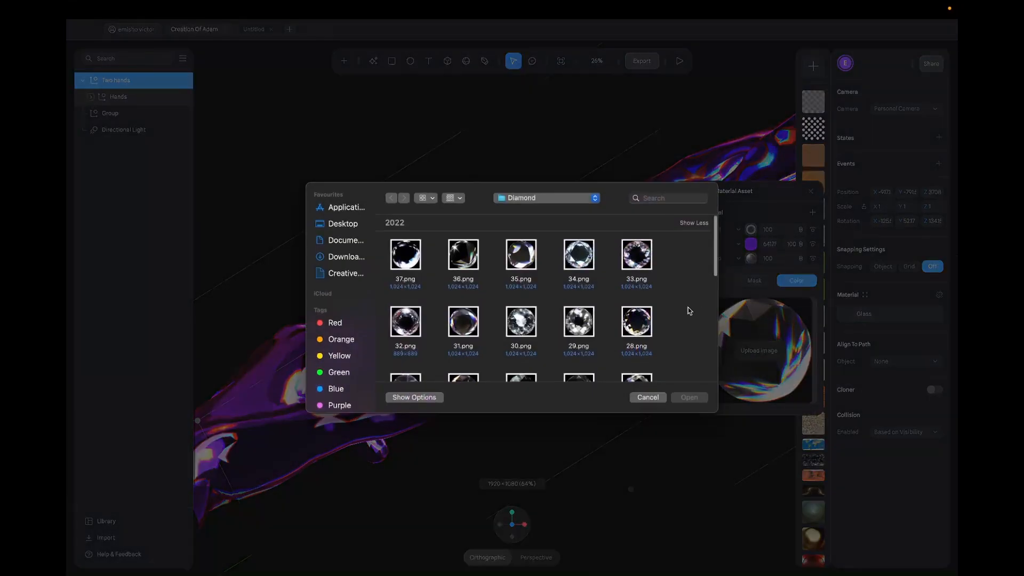
pyautogui.scroll(-2, 507, 347)
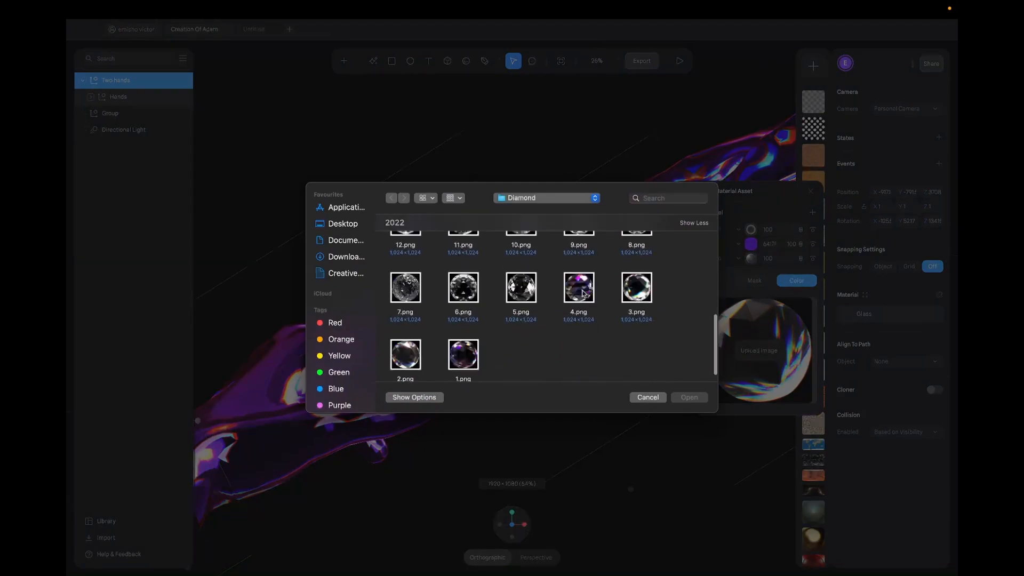
pyautogui.doubleClick(467, 357)
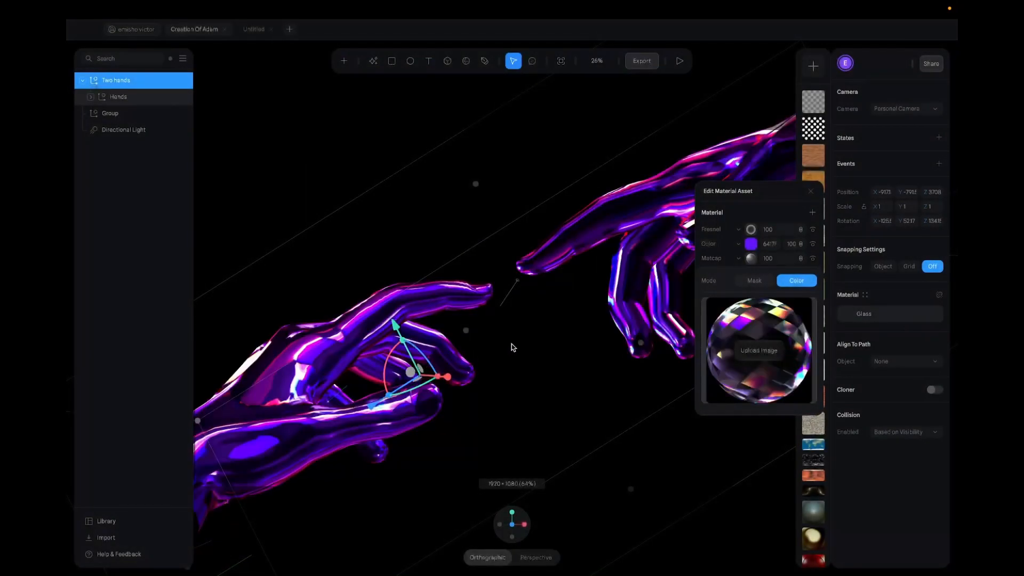
pyautogui.click(769, 347)
pyautogui.click(408, 261)
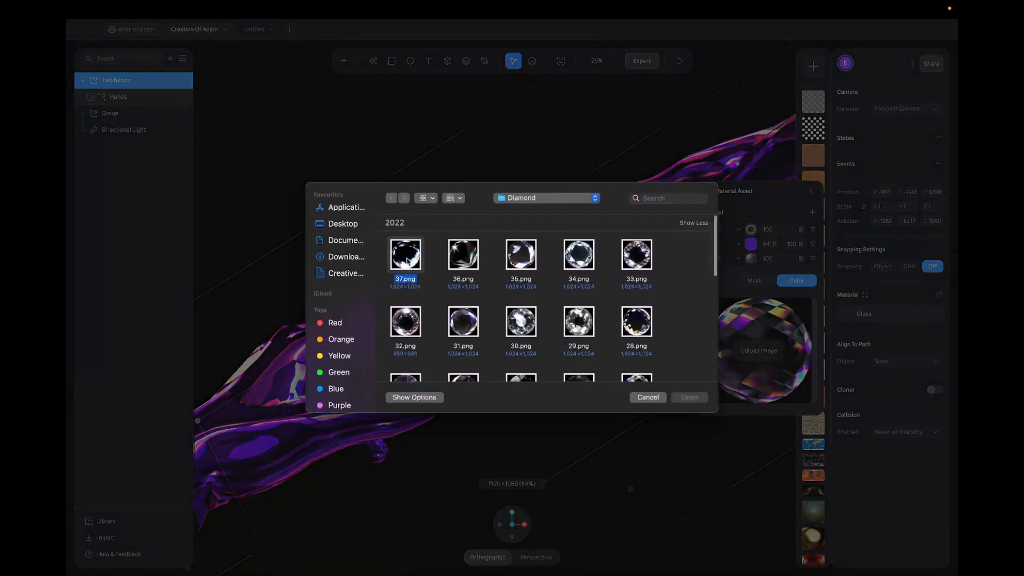
pyautogui.doubleClick(404, 247)
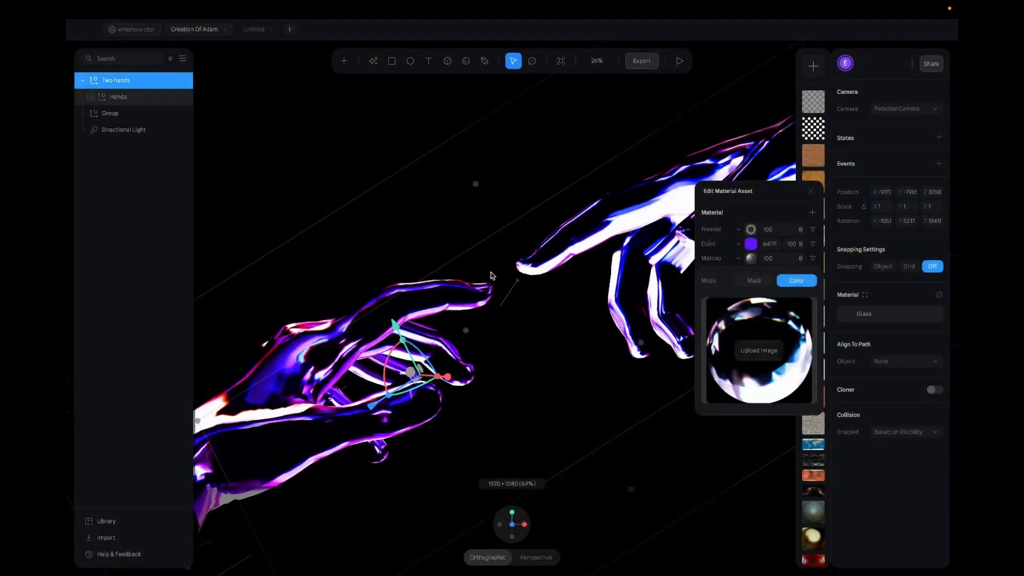
pyautogui.click(811, 192)
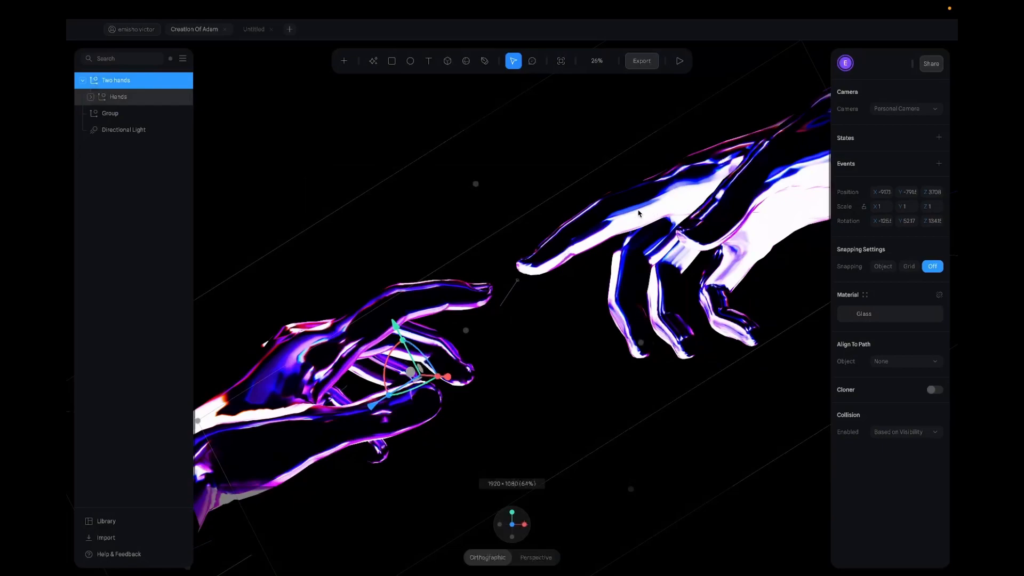
pyautogui.click(475, 177)
pyautogui.click(628, 204)
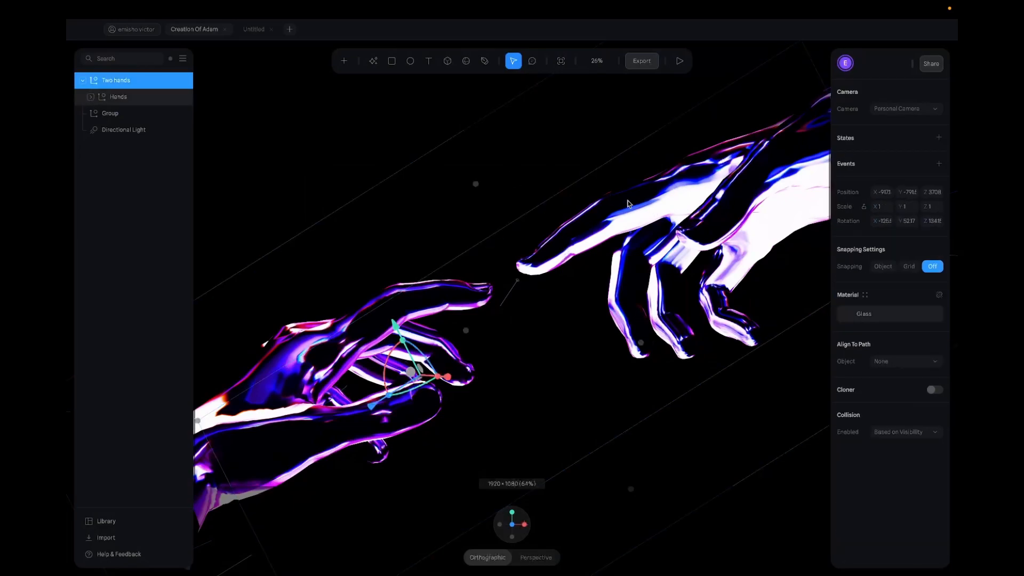
pyautogui.click(680, 61)
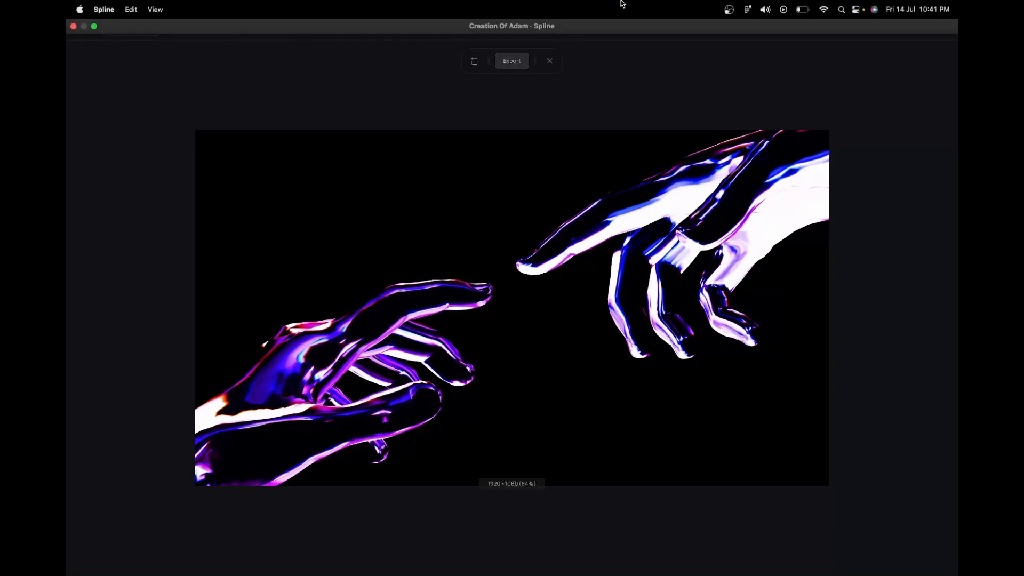
pyautogui.click(550, 62)
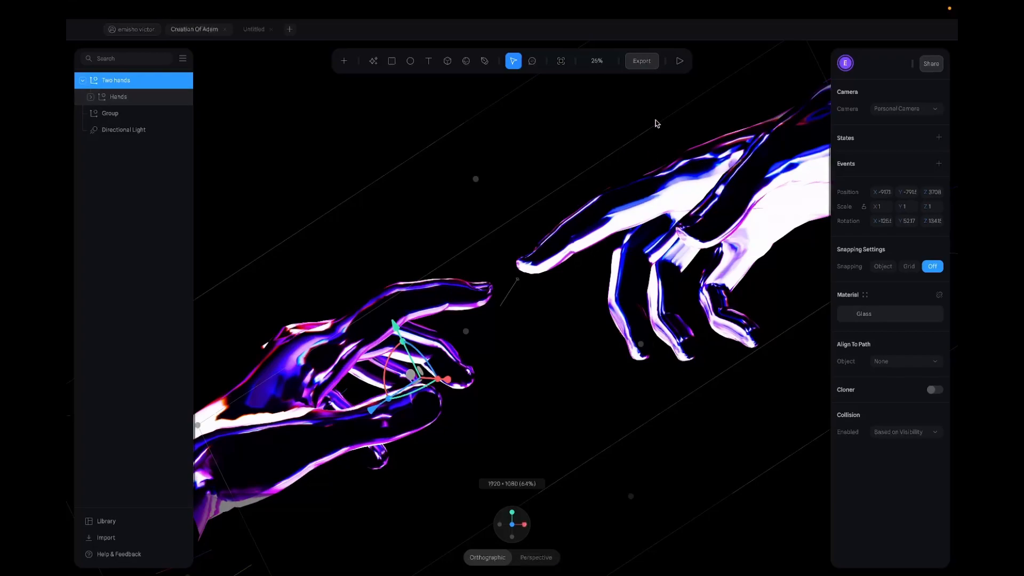
# Step: Change the frame background colour from black to light grey DDDDDD
pyautogui.click(583, 122)
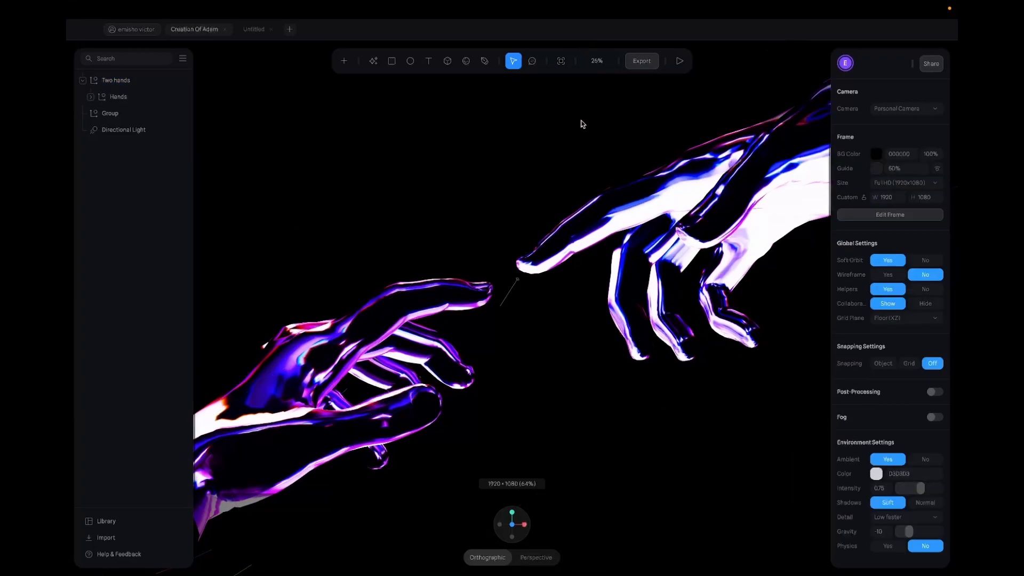
pyautogui.click(875, 154)
pyautogui.moveTo(857, 208); pyautogui.dragTo(832, 183)
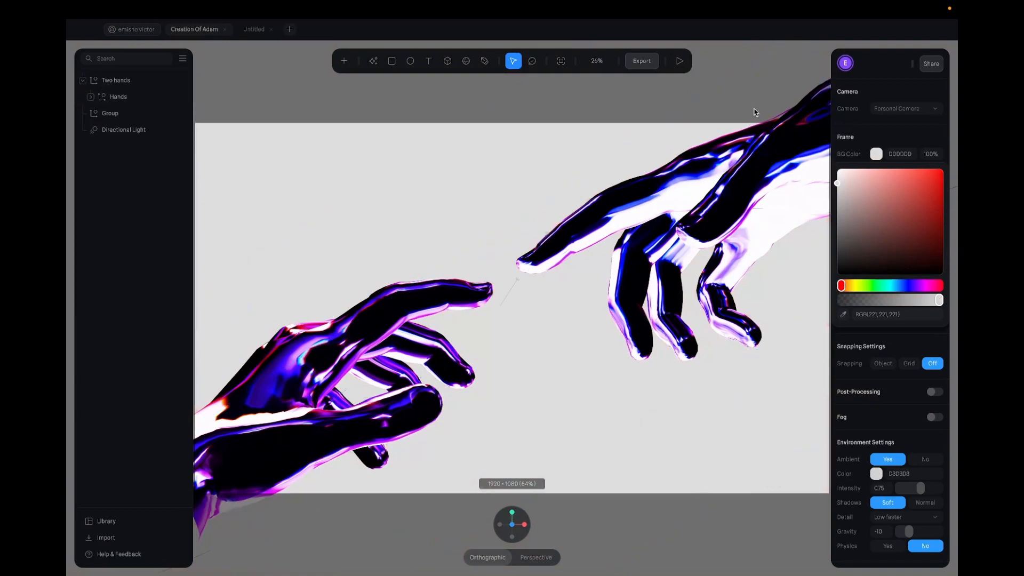
pyautogui.press('super+z')
pyautogui.press('super+z')
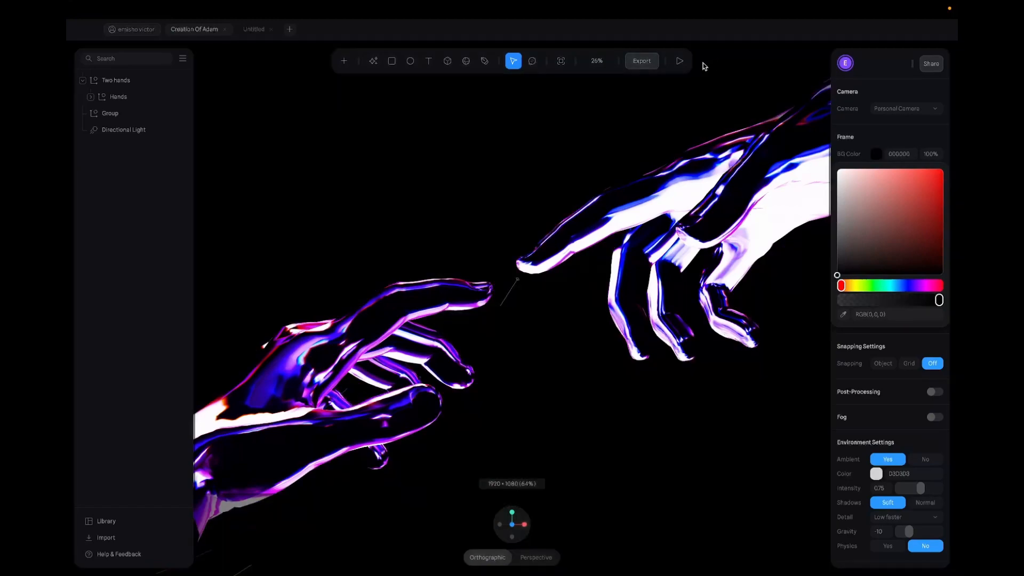
pyautogui.press('super+shift+z')
pyautogui.press('super+shift+z')
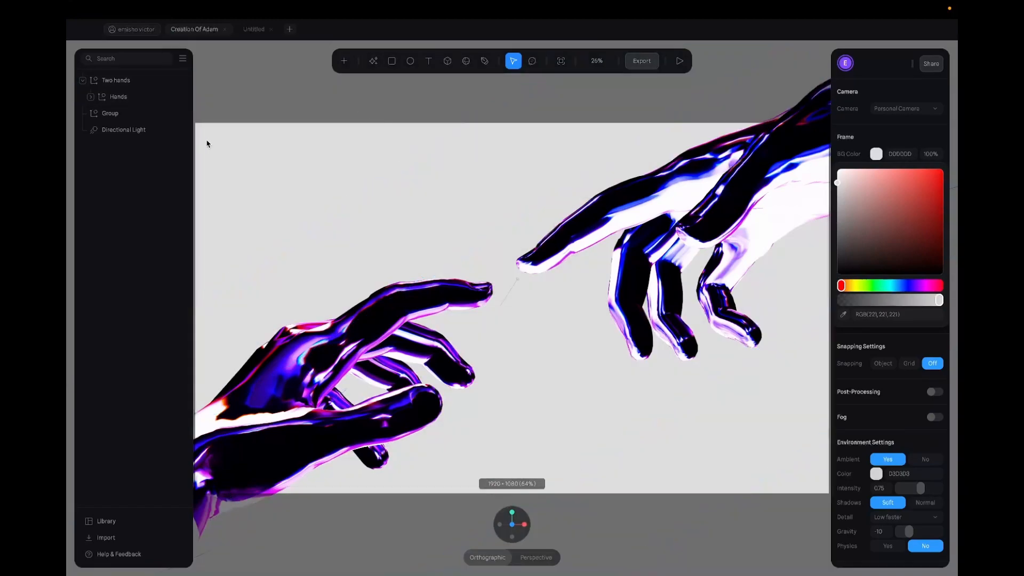
# Step: Preview the scene with the light background, then reselect the hands
pyautogui.click(675, 61)
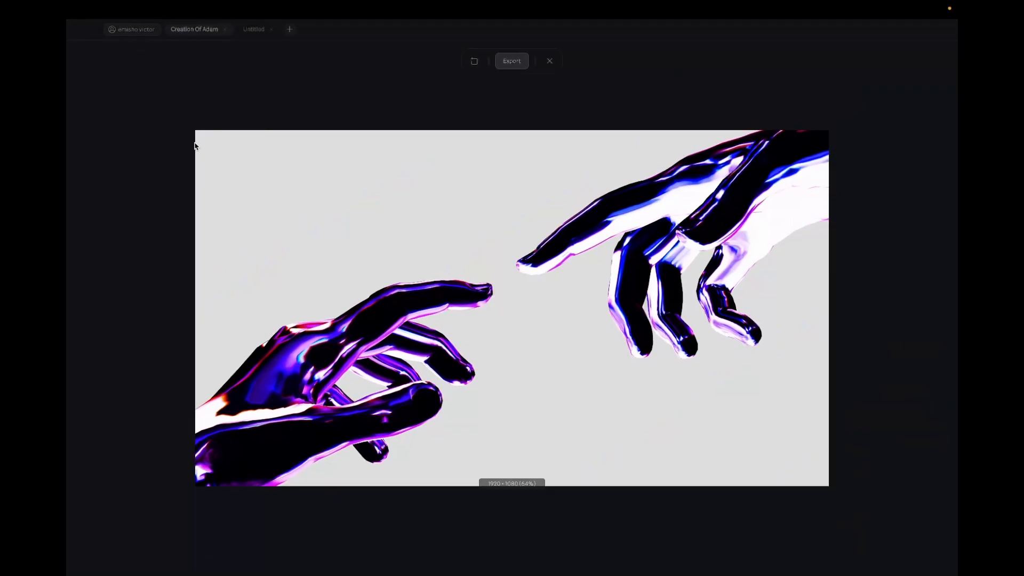
pyautogui.click(552, 59)
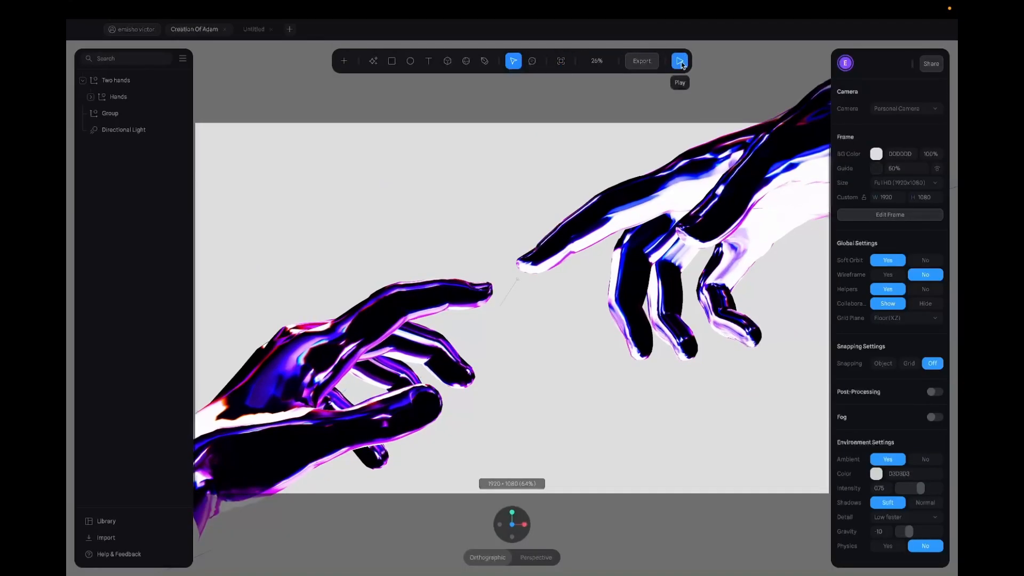
pyautogui.click(683, 170)
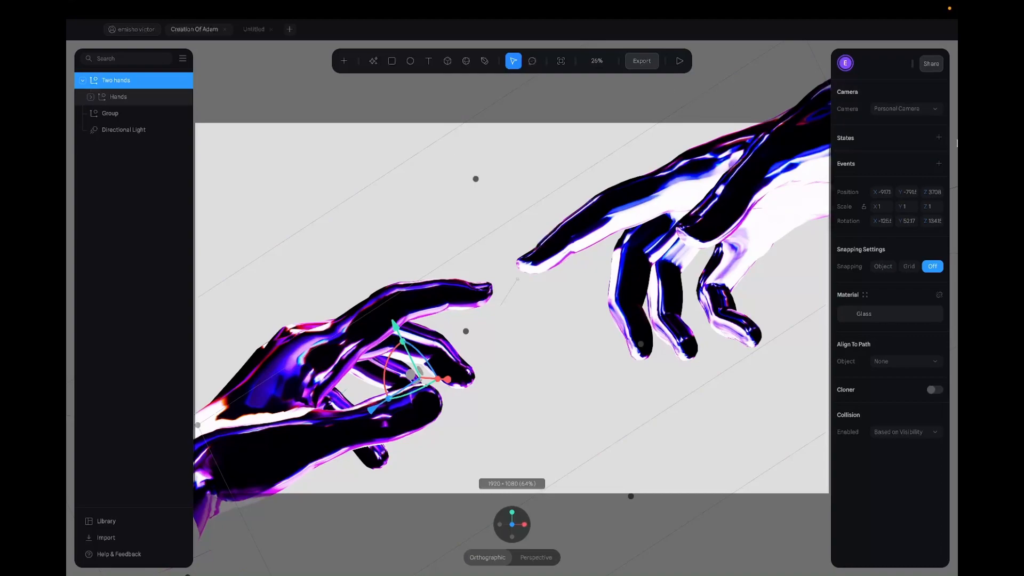
# Step: Add a Start event to the Two hands group and preview the scene
pyautogui.click(938, 163)
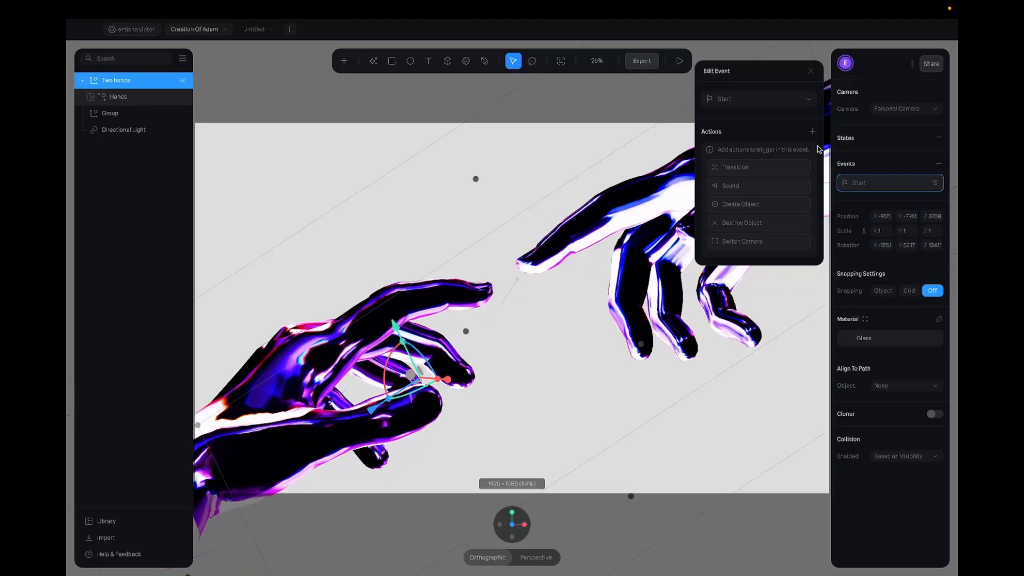
pyautogui.click(682, 63)
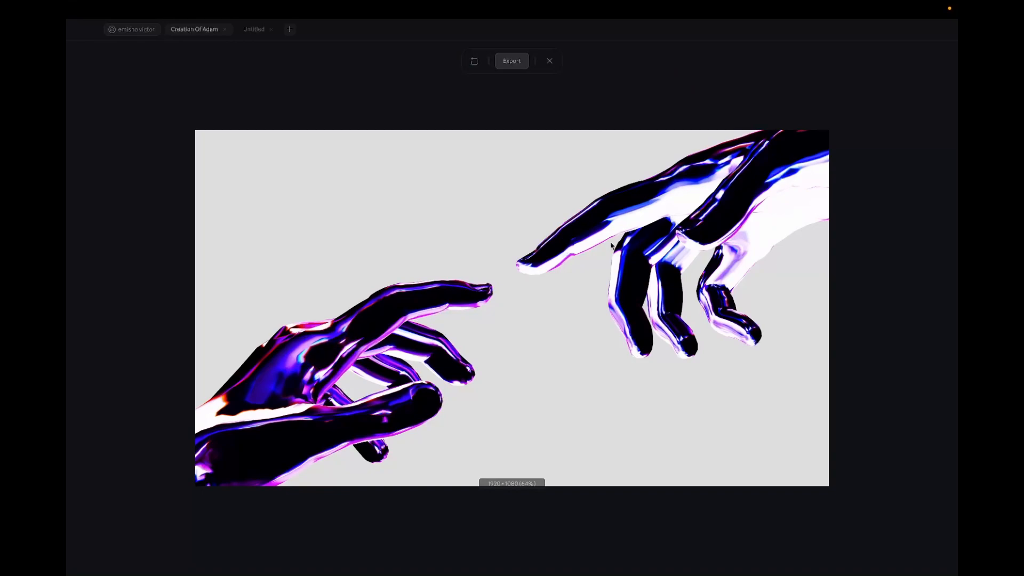
pyautogui.click(549, 61)
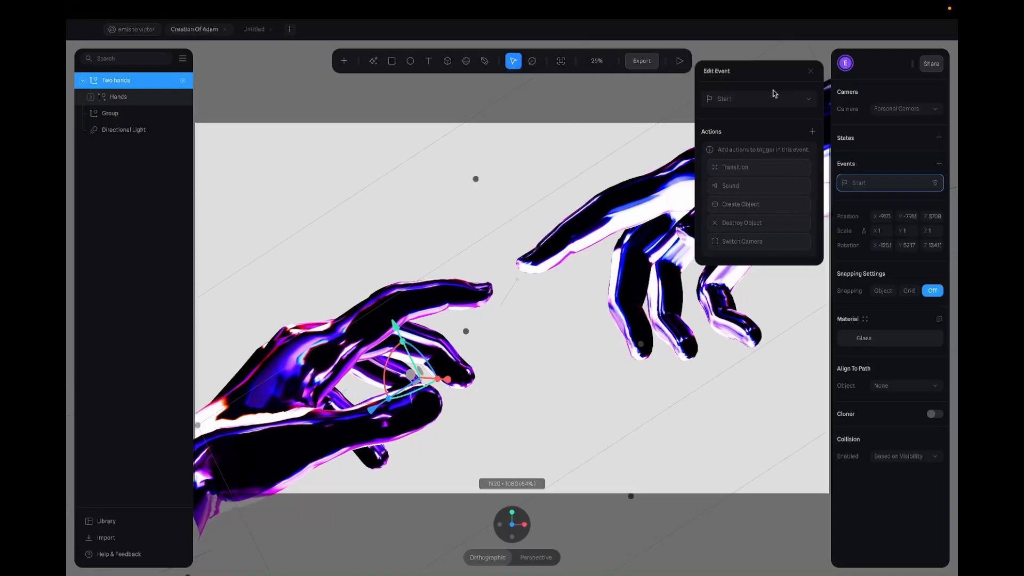
# Step: Give the Start event a Transition action, then delete the event from Two hands
pyautogui.click(811, 134)
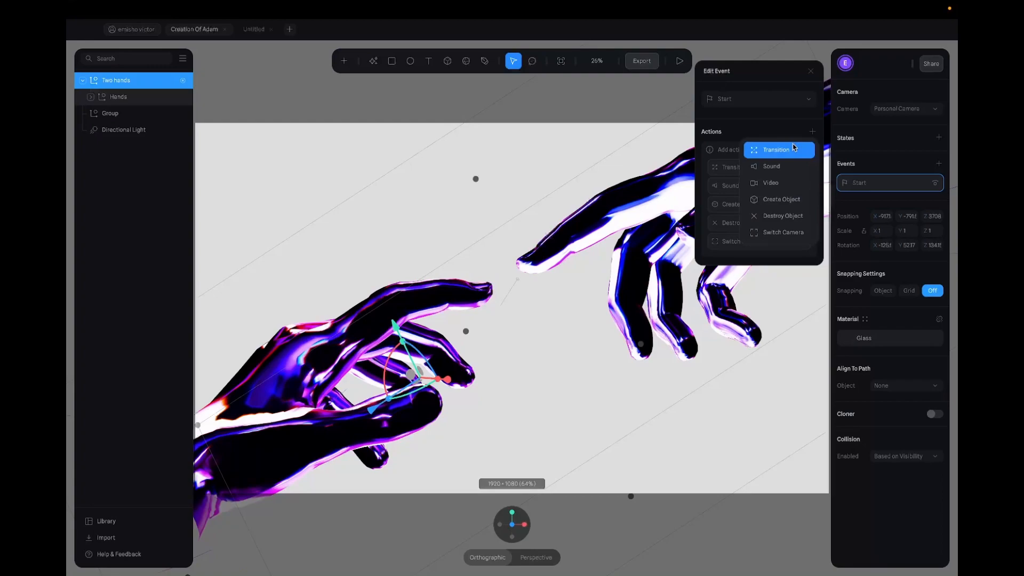
pyautogui.click(793, 148)
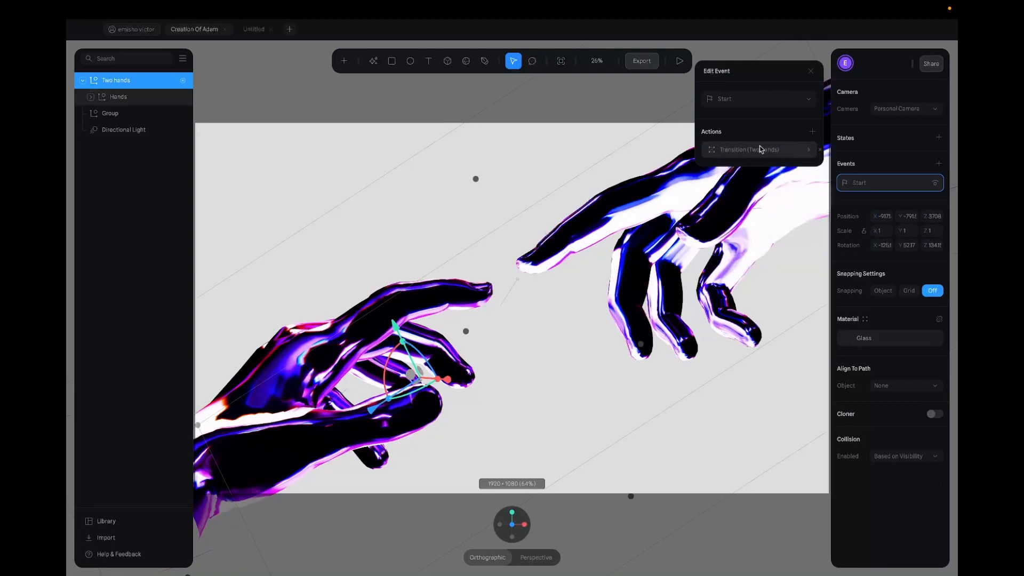
pyautogui.click(808, 150)
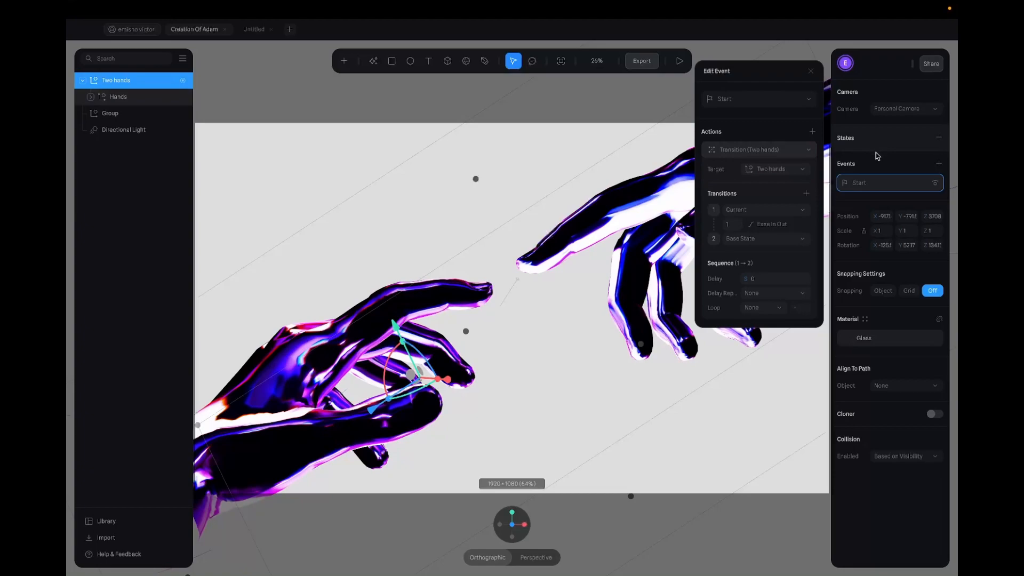
pyautogui.click(810, 71)
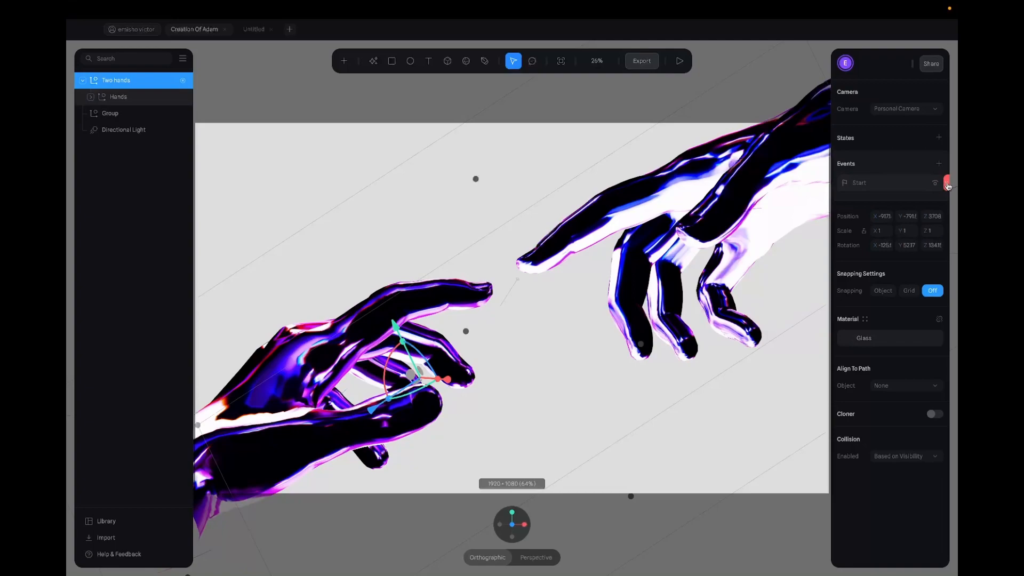
pyautogui.click(947, 184)
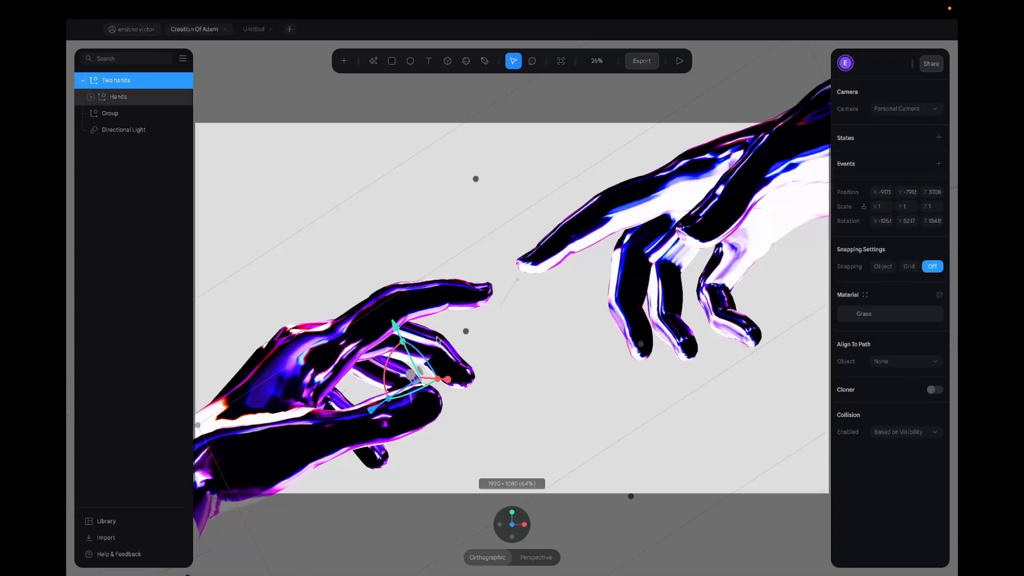
# Step: Select the Left Hand inside Hands and give it a Start event with a Transition action
pyautogui.doubleClick(430, 315)
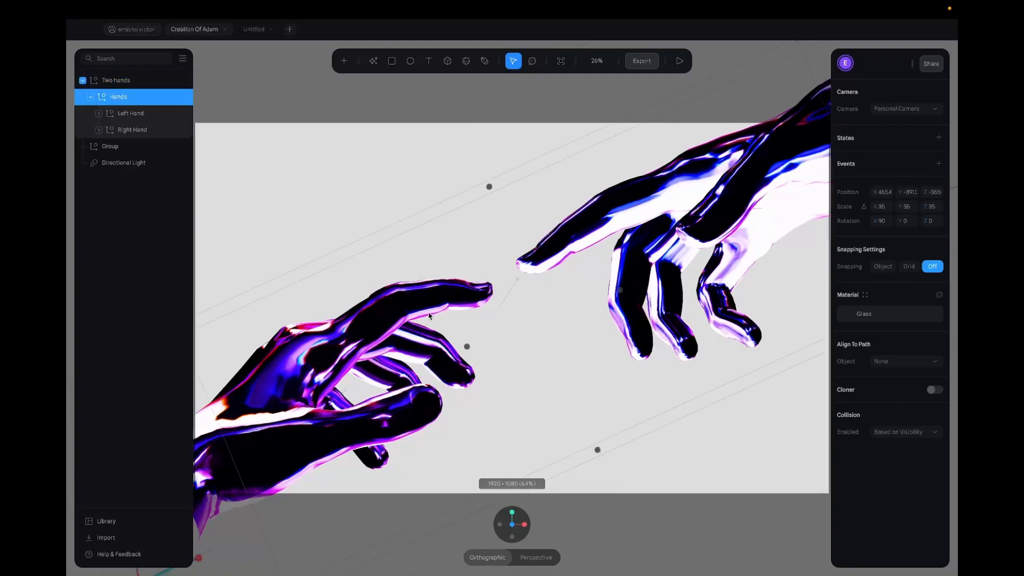
pyautogui.doubleClick(396, 301)
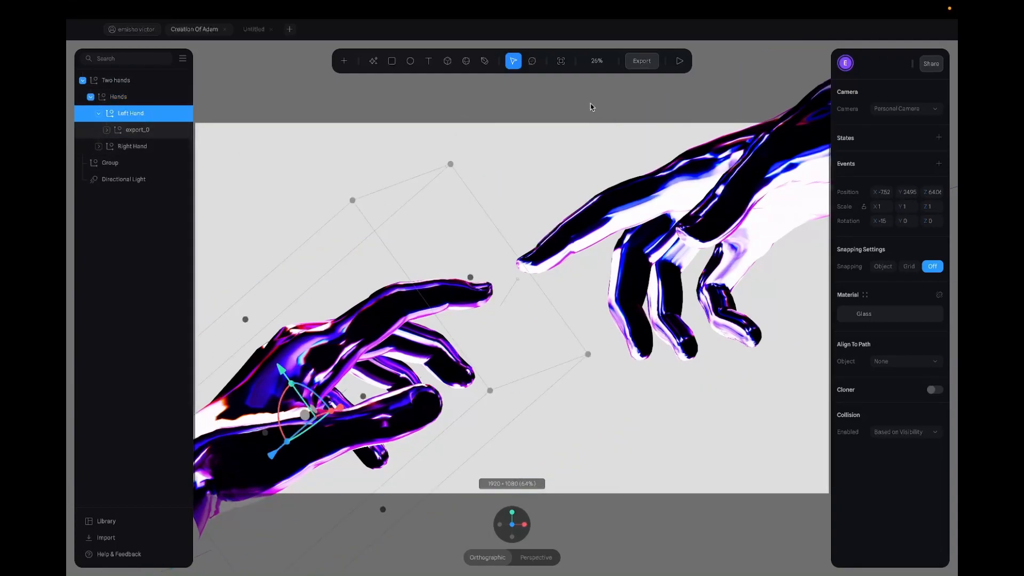
pyautogui.click(938, 165)
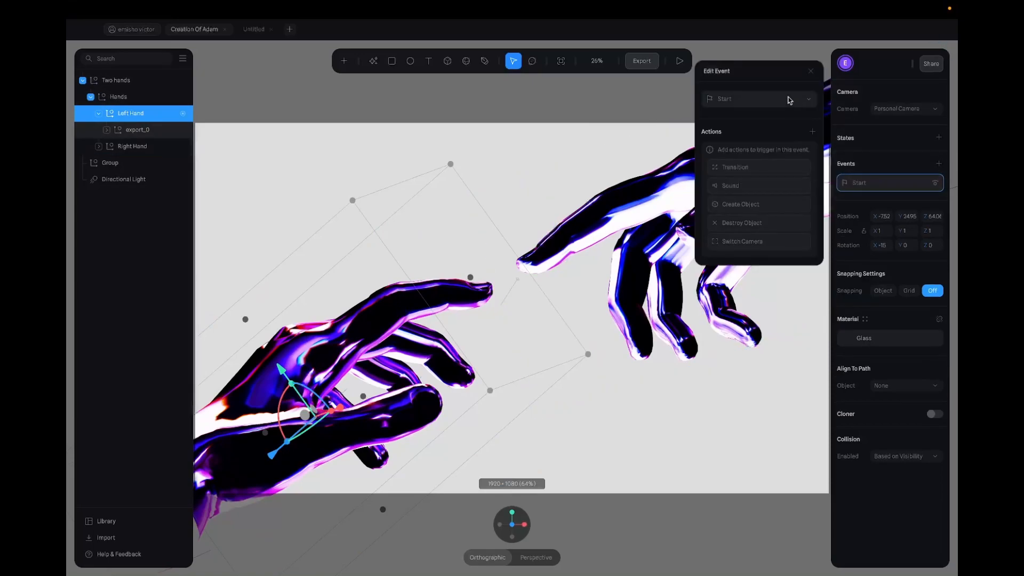
pyautogui.click(813, 131)
pyautogui.click(787, 152)
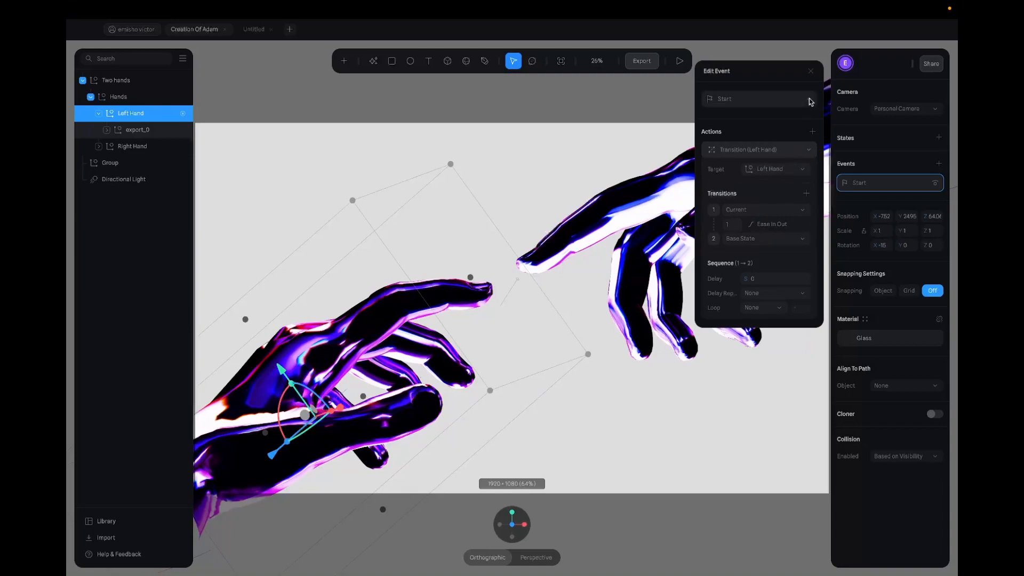
pyautogui.click(812, 71)
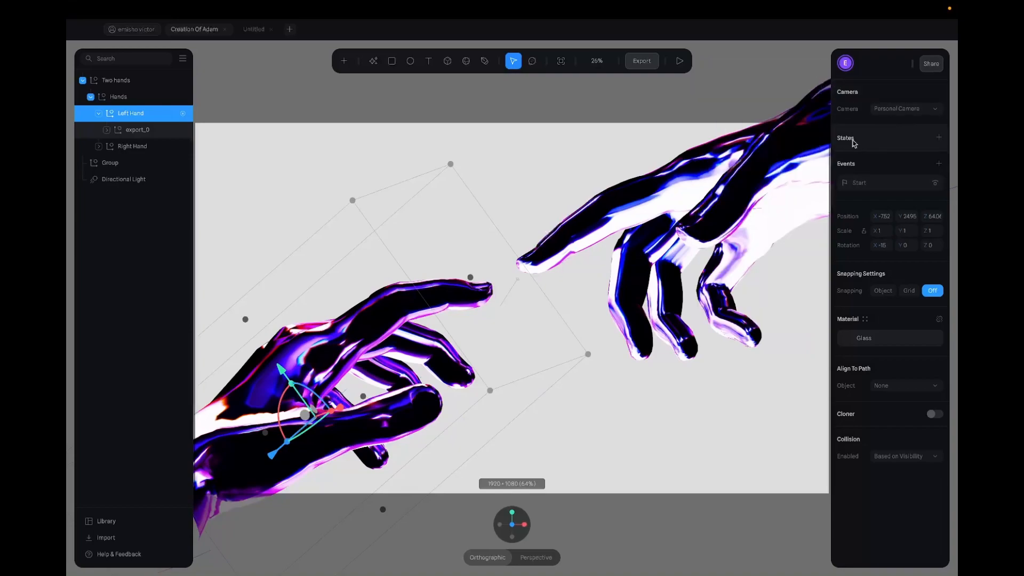
# Step: Rename the Left Hand's second state to 'Final State'
pyautogui.click(630, 241)
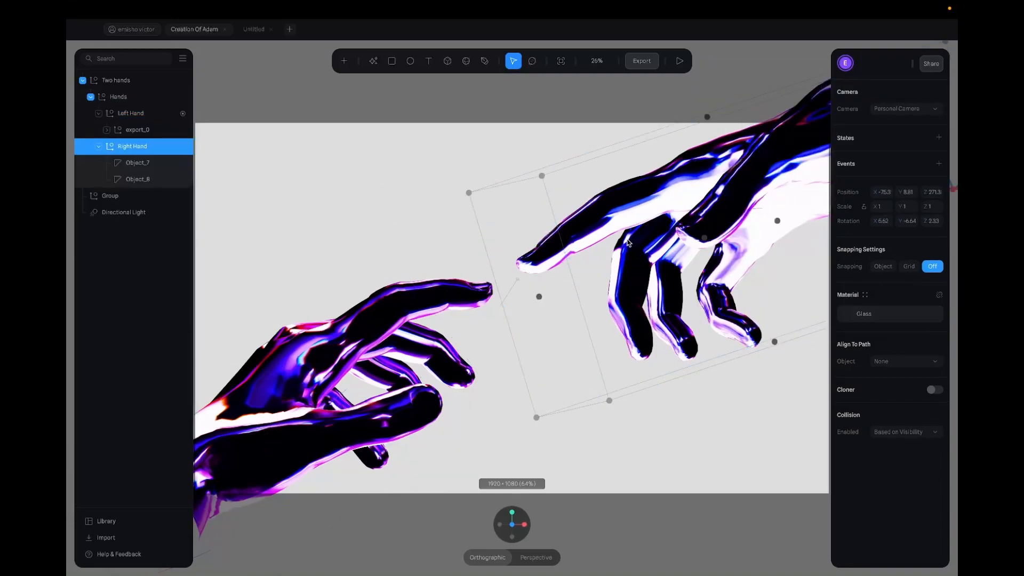
pyautogui.click(393, 327)
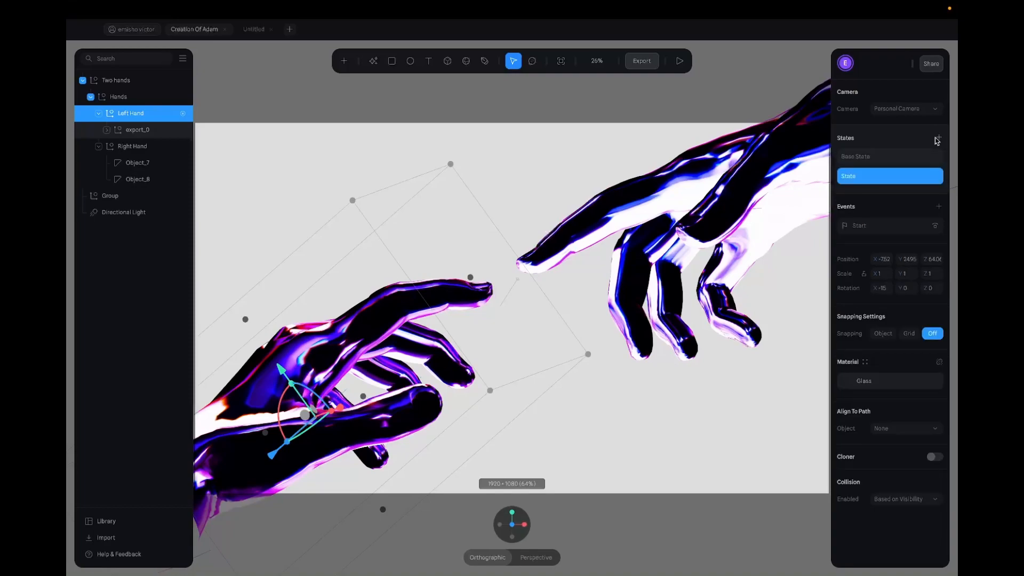
pyautogui.click(877, 157)
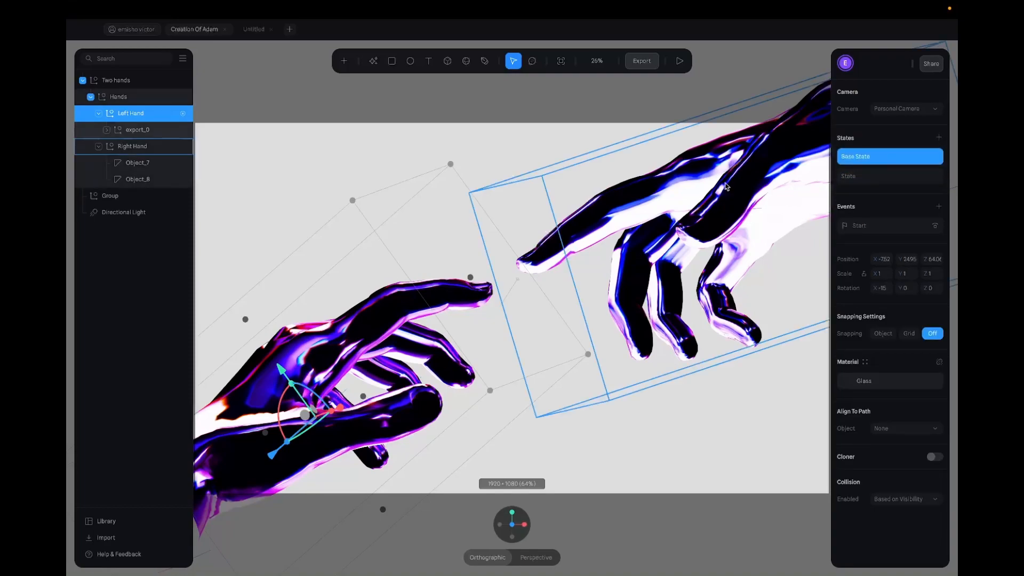
pyautogui.click(868, 181)
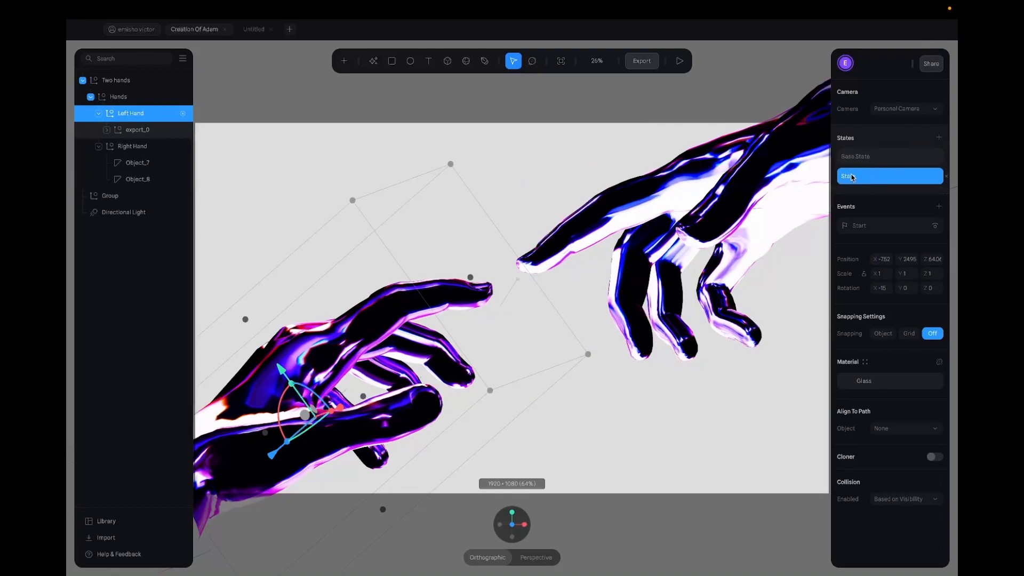
pyautogui.doubleClick(852, 176)
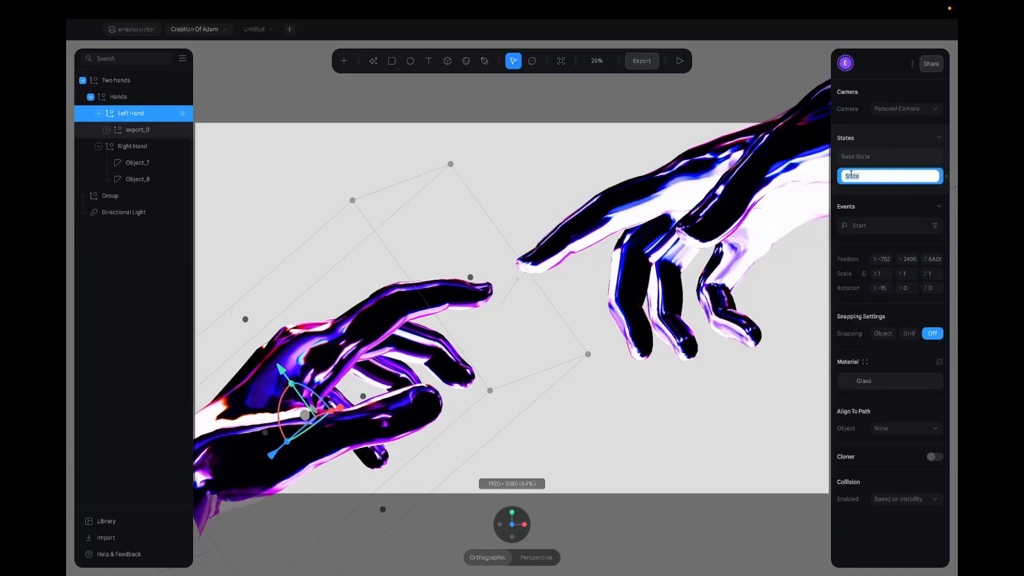
pyautogui.write('Final State')
pyautogui.press('Return')
# Step: Toggle the Left Hand between Base State and Final State, then switch to the Google Meet desktop
pyautogui.click(889, 159)
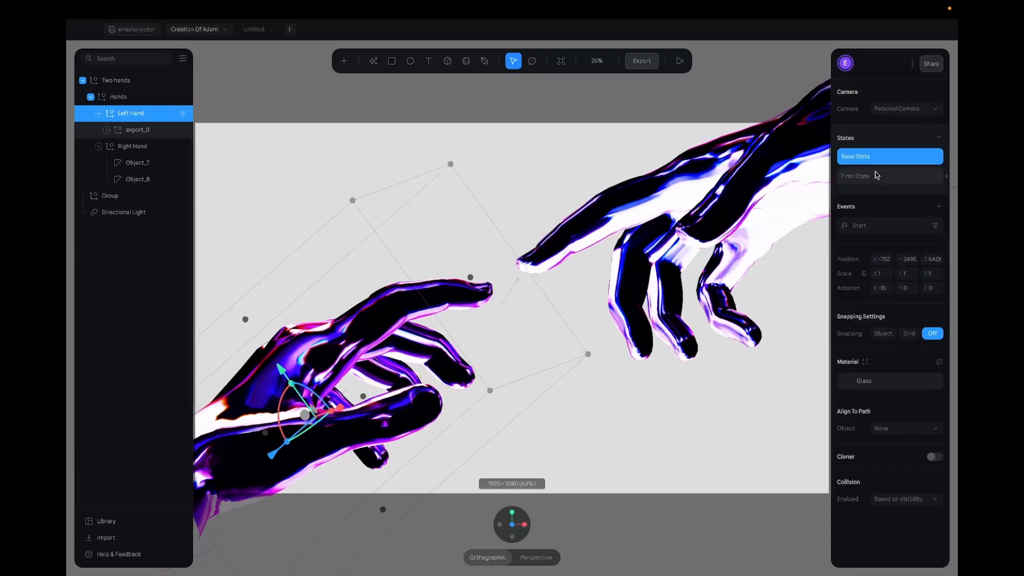
pyautogui.click(877, 175)
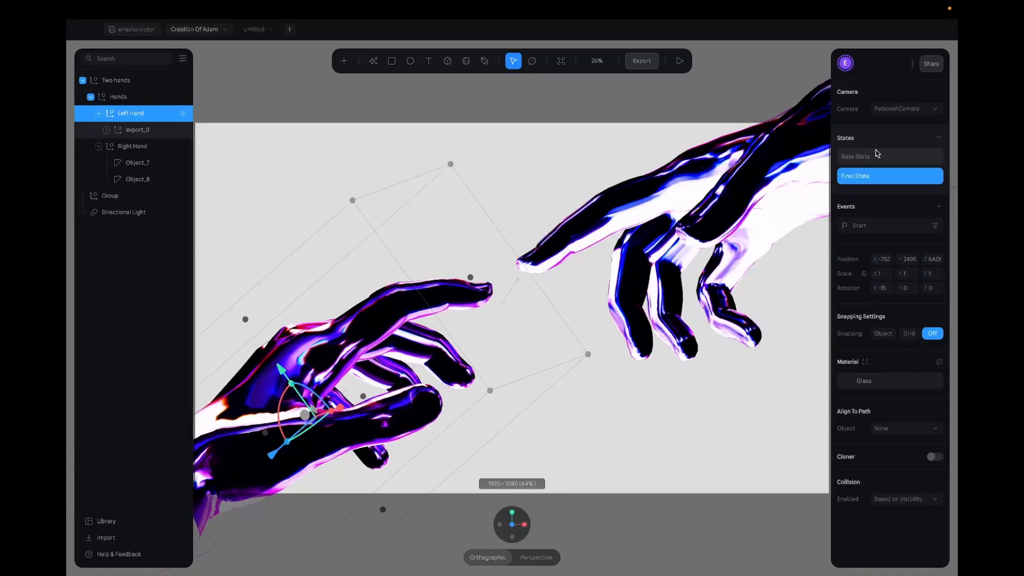
pyautogui.click(860, 159)
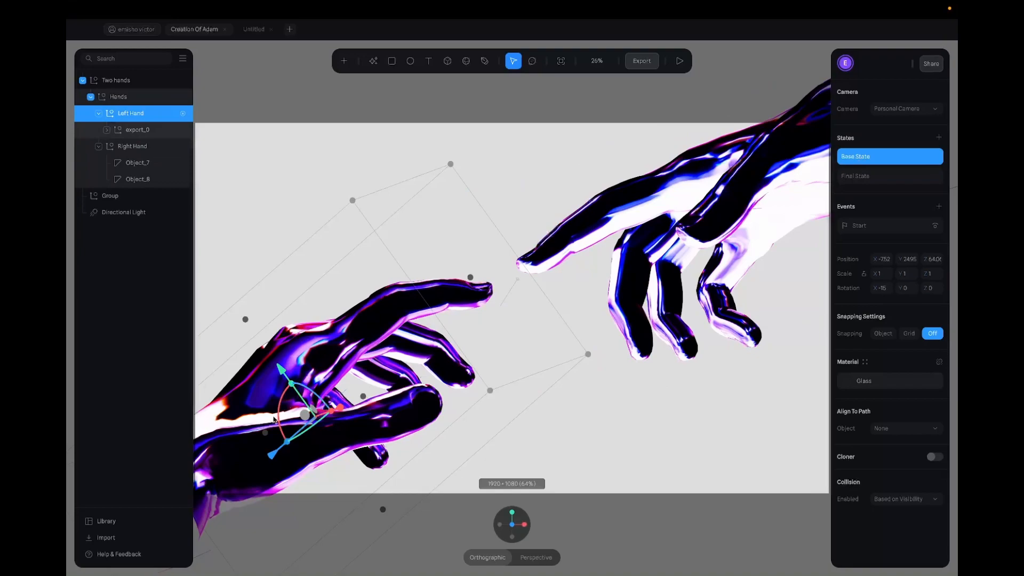
pyautogui.click(876, 177)
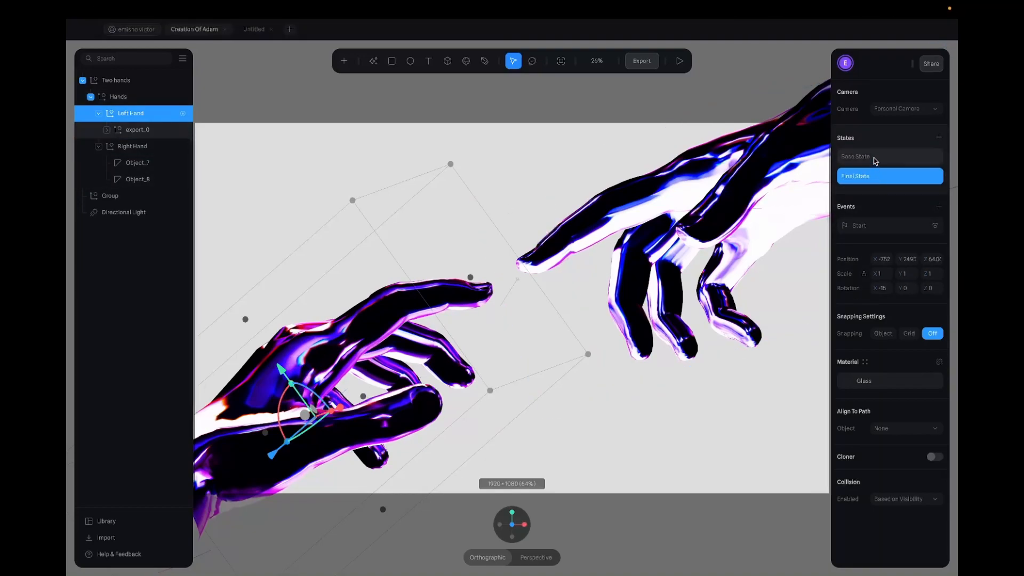
pyautogui.click(876, 158)
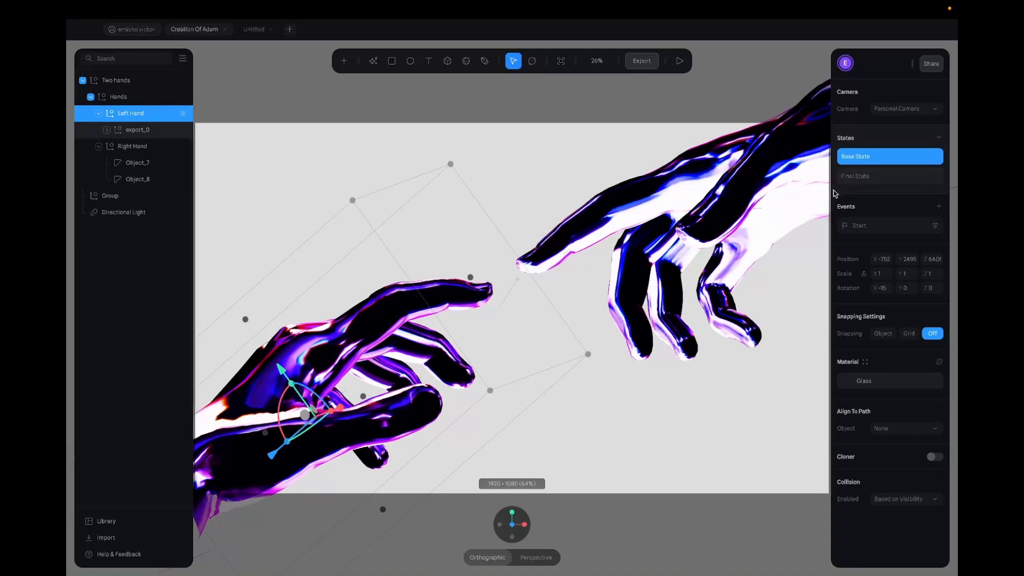
pyautogui.hotkey('ctrl', 'Left')
pyautogui.hotkey('ctrl', 'Right')
pyautogui.hotkey('ctrl', 'Right')
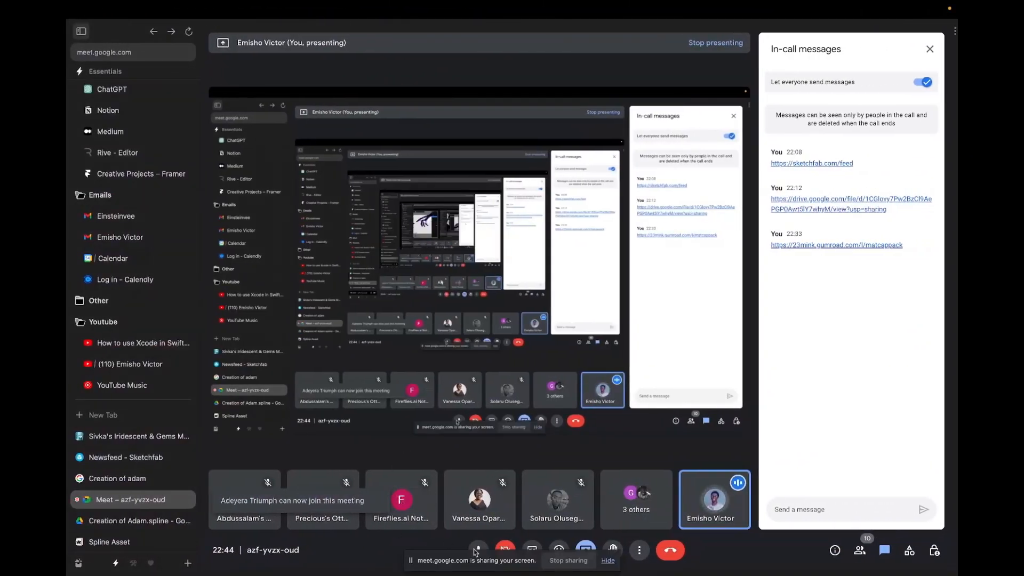
# Step: Mute and unmute the Meet microphone, then return to the Spline desktop via Mission Control
pyautogui.click(477, 550)
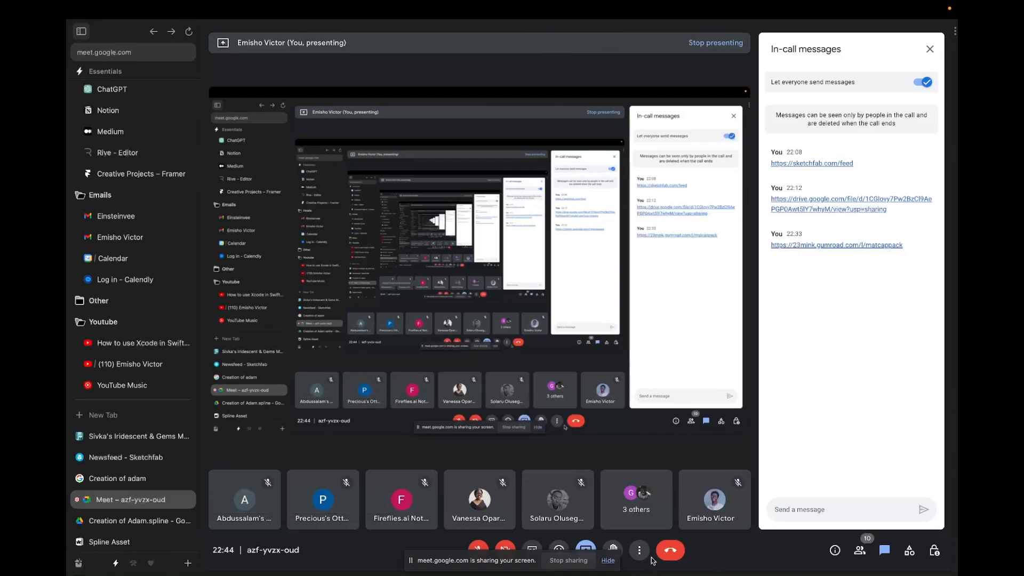
pyautogui.click(480, 545)
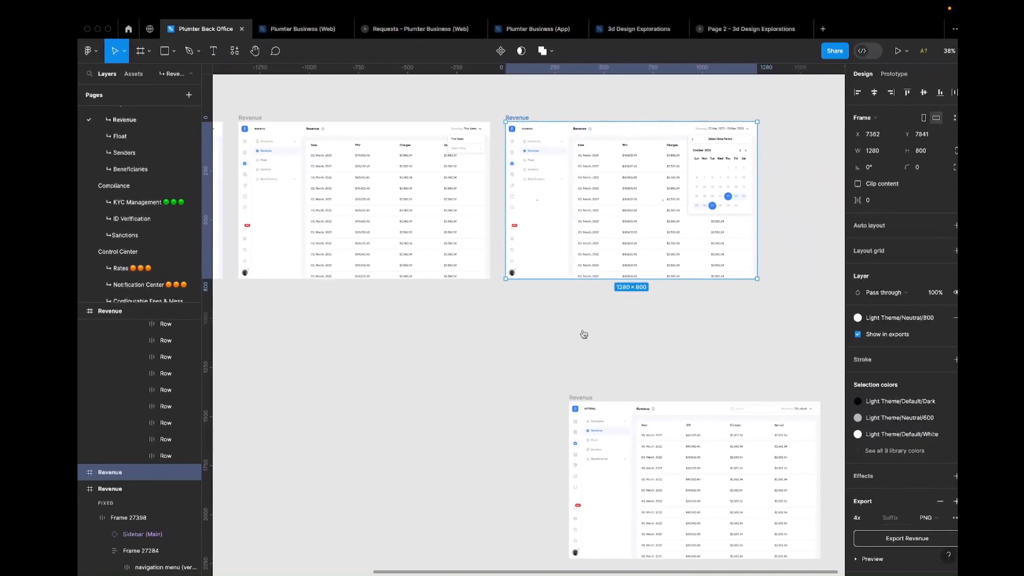
pyautogui.hotkey('ctrl', 'Up')
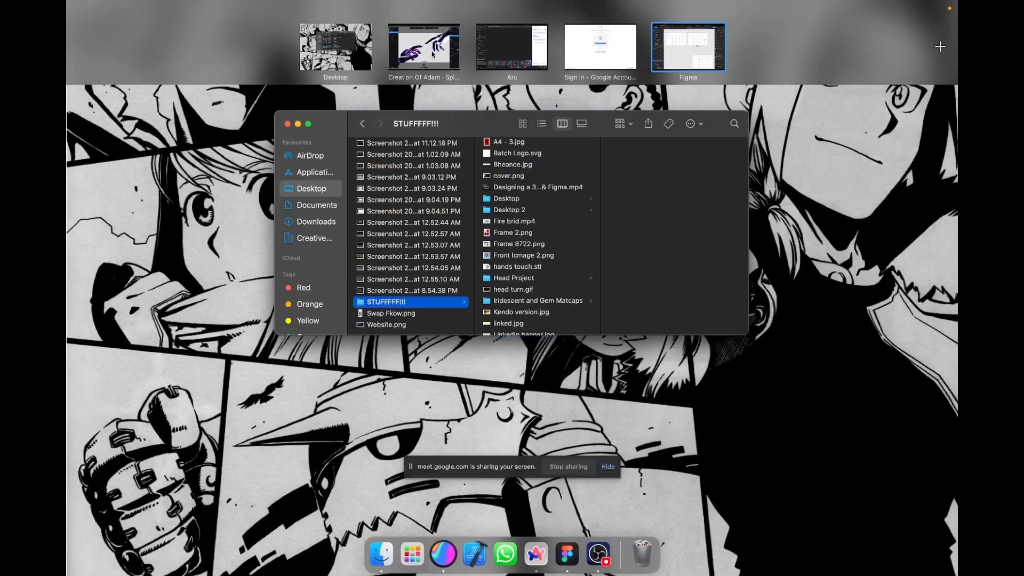
pyautogui.click(434, 51)
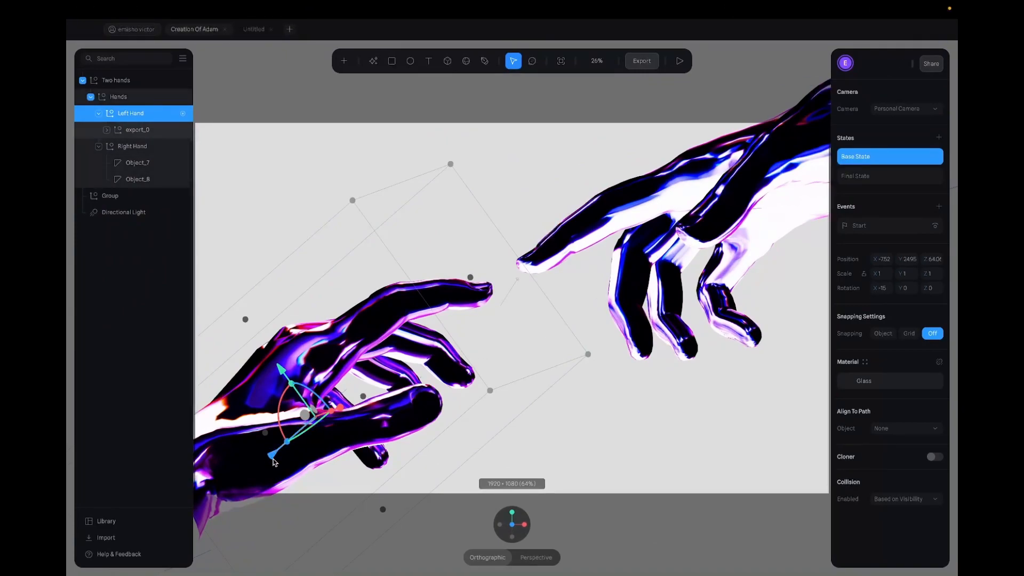
pyautogui.moveTo(276, 457); pyautogui.dragTo(170, 550)
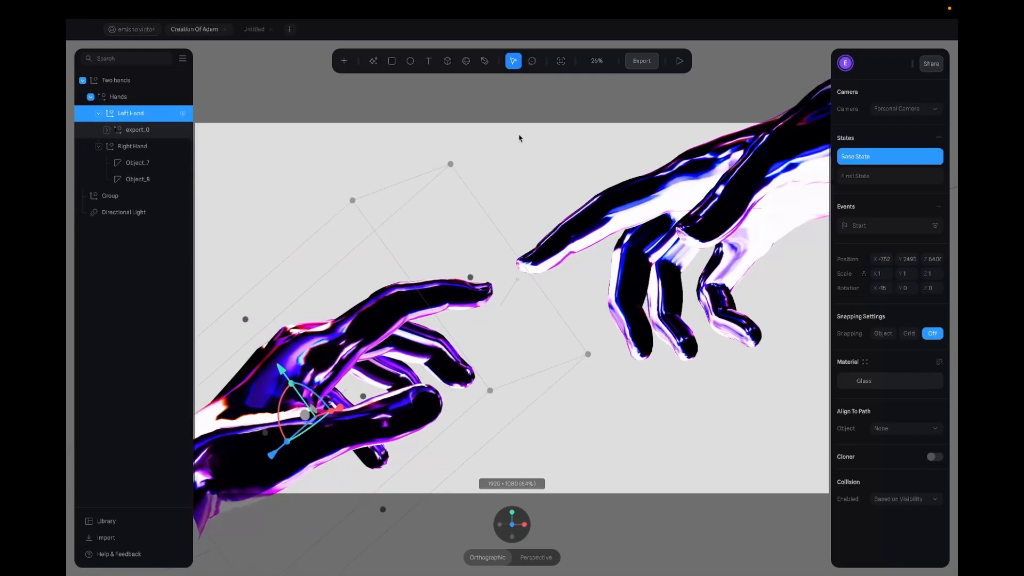
pyautogui.scroll(-10, 520, 165)
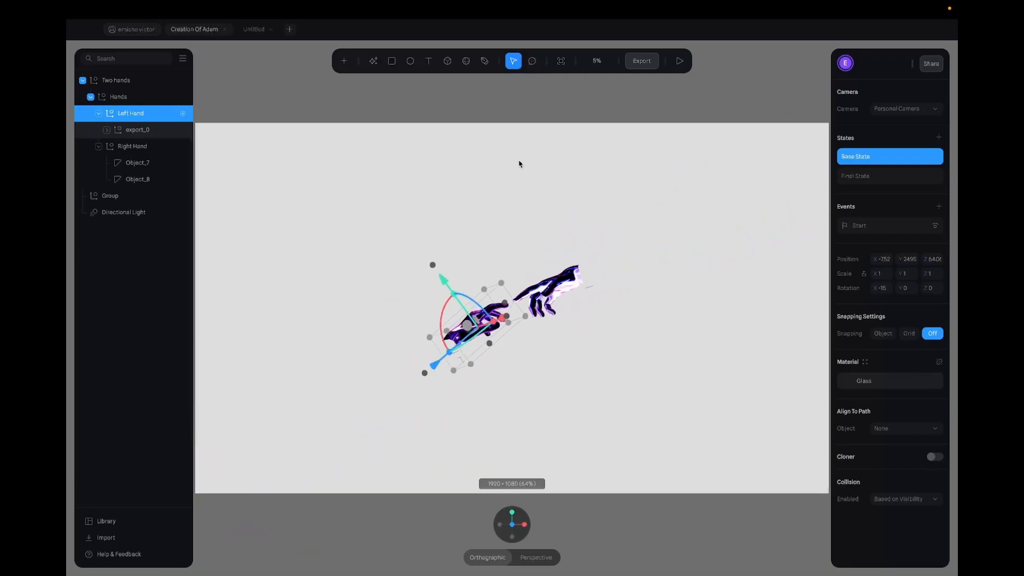
pyautogui.click(678, 61)
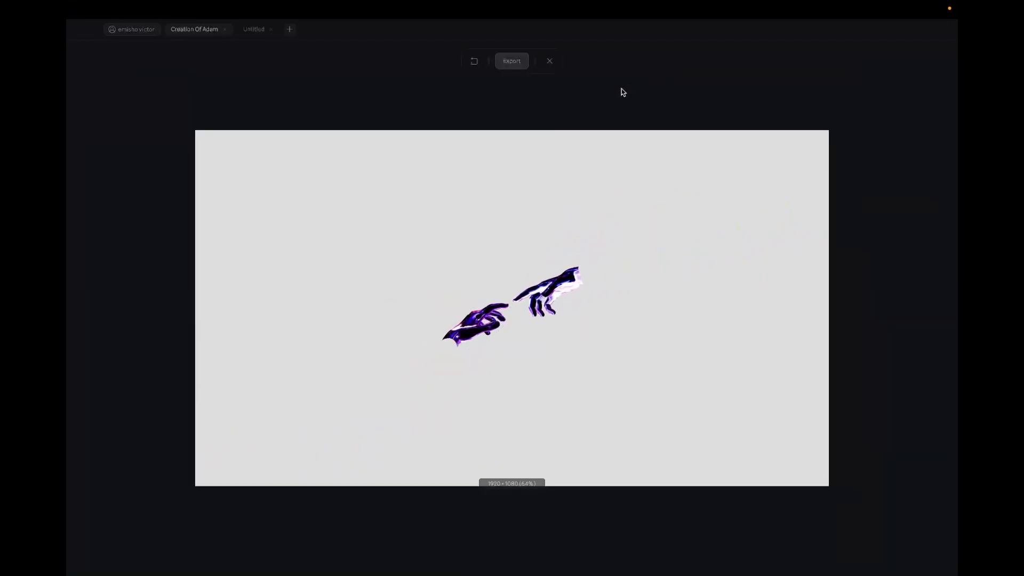
pyautogui.click(550, 62)
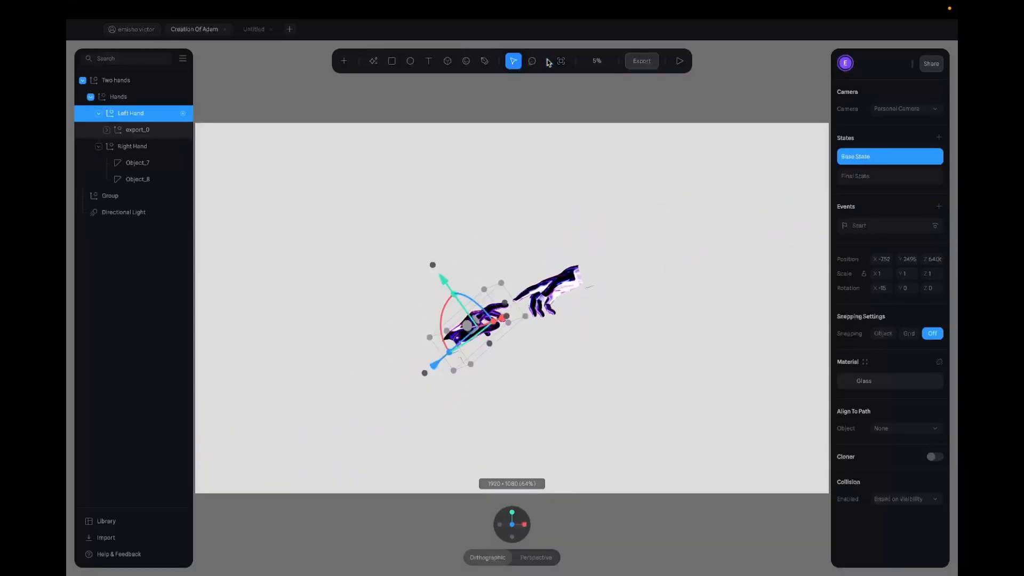
pyautogui.scroll(10, 508, 242)
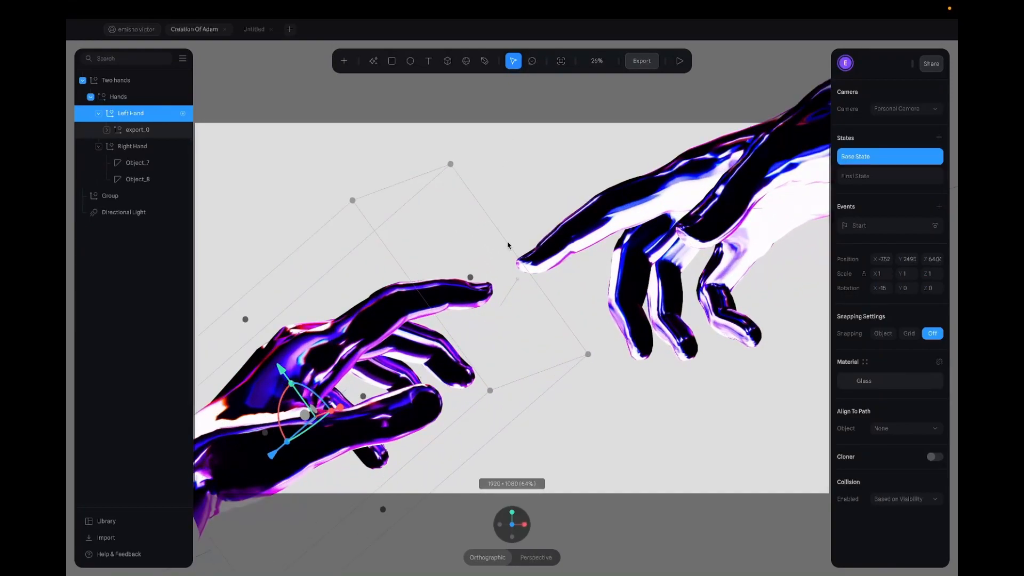
pyautogui.click(529, 216)
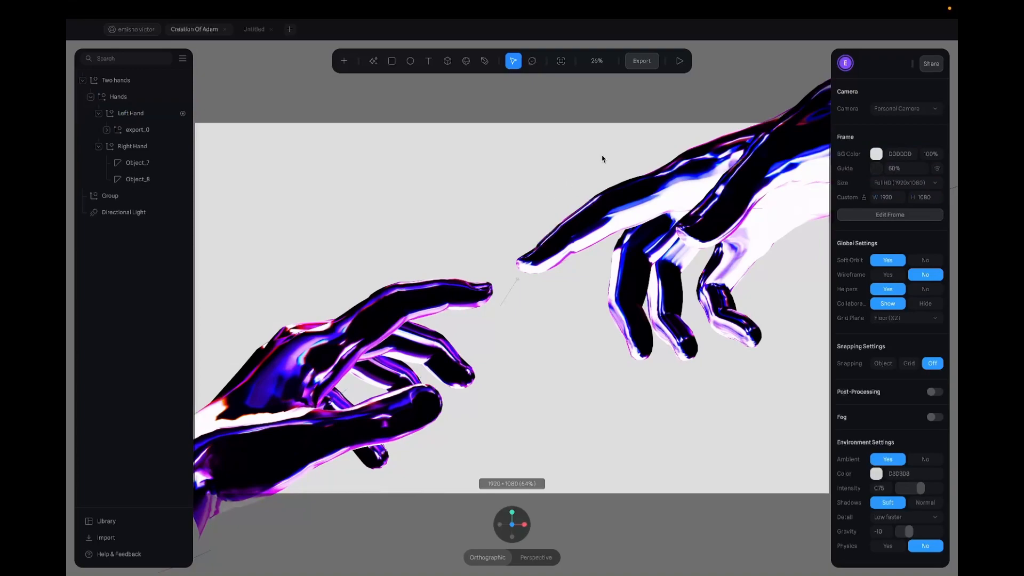
pyautogui.scroll(-10, 602, 158)
pyautogui.click(681, 60)
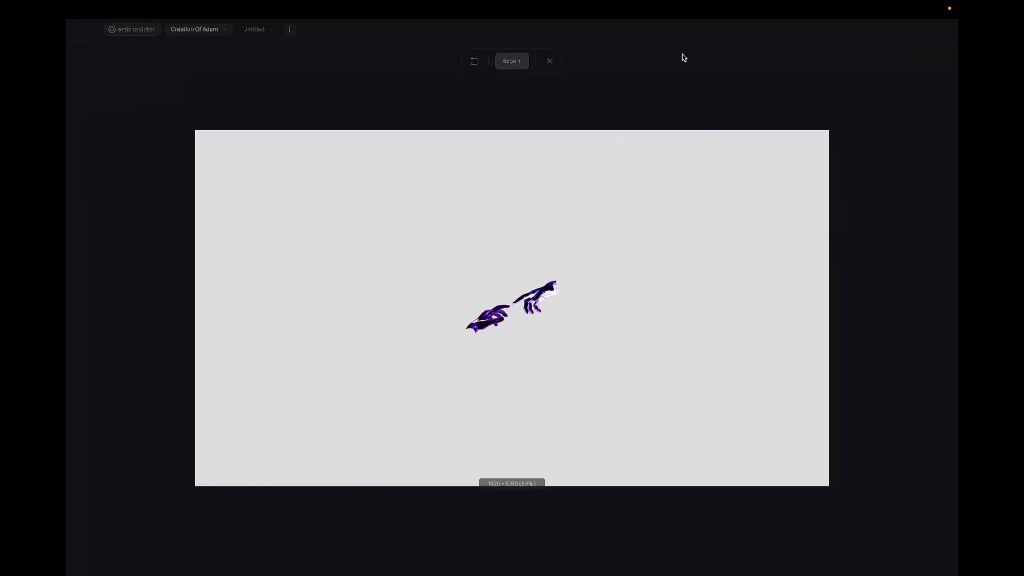
pyautogui.click(552, 62)
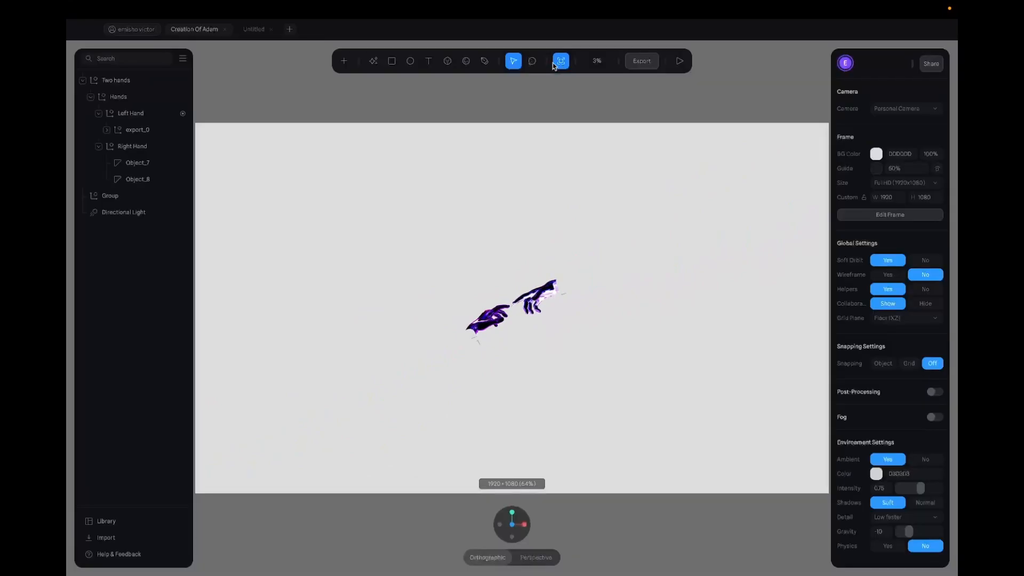
pyautogui.click(555, 65)
pyautogui.scroll(-6, 420, 287)
pyautogui.scroll(4, 420, 288)
pyautogui.scroll(-2, 420, 288)
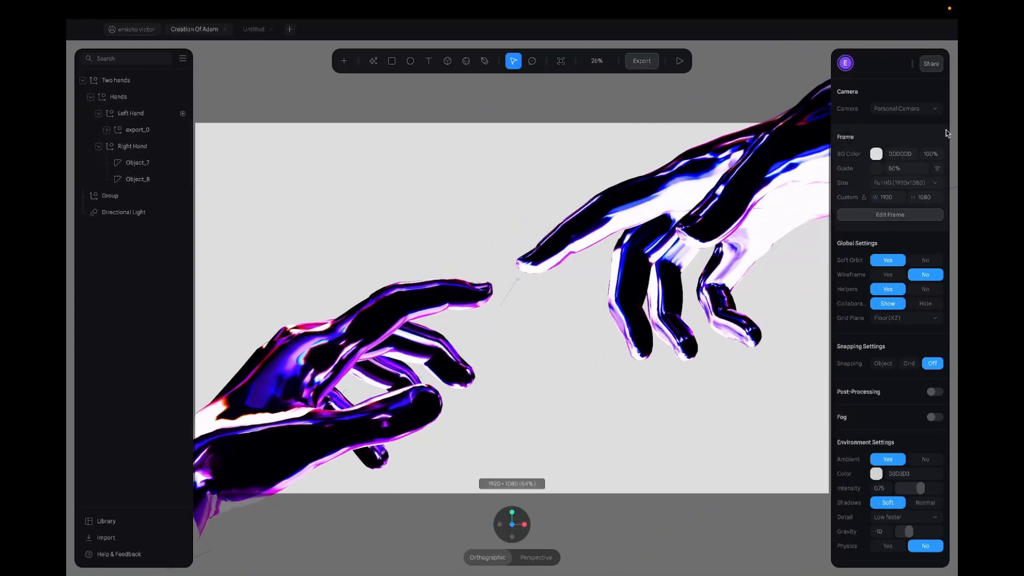
# Step: Add a new shared camera to the scene and preview the playback
pyautogui.click(918, 109)
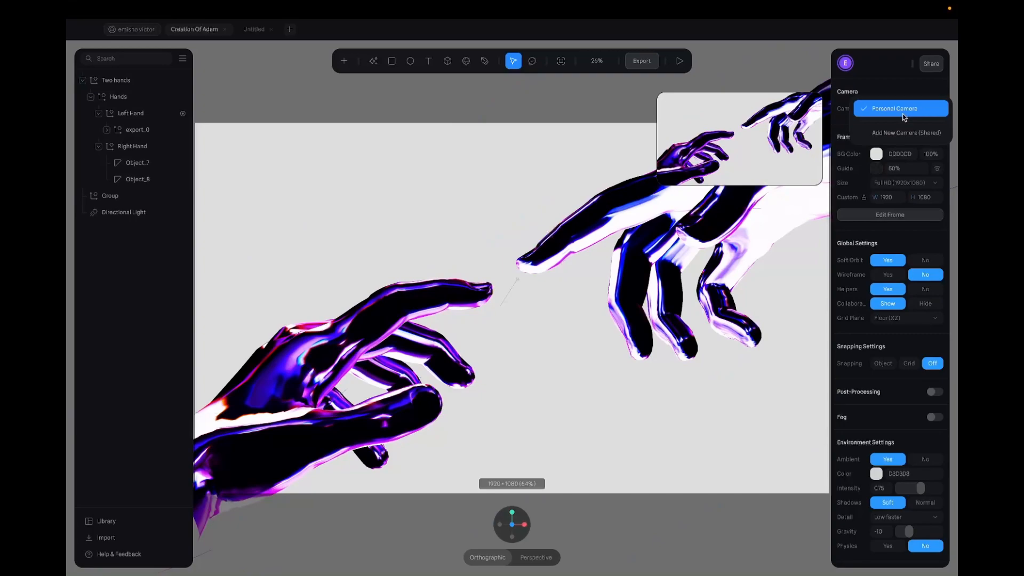
pyautogui.click(889, 133)
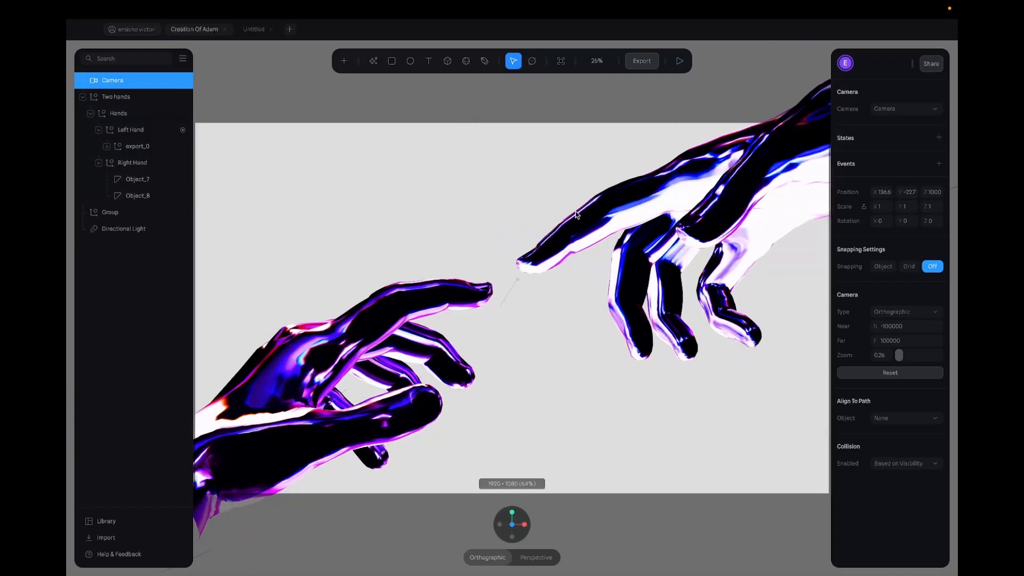
pyautogui.scroll(-5, 576, 212)
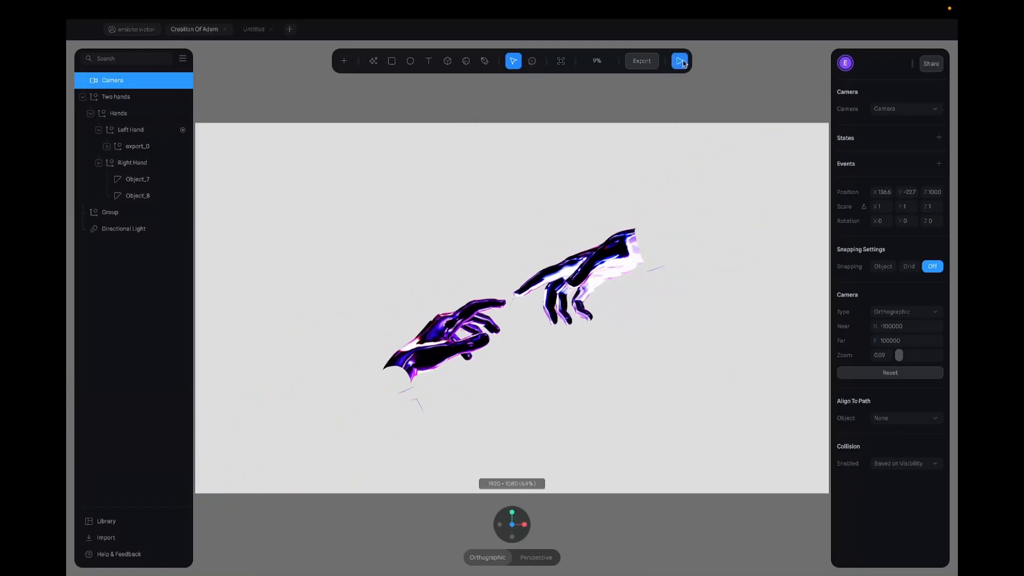
pyautogui.click(680, 62)
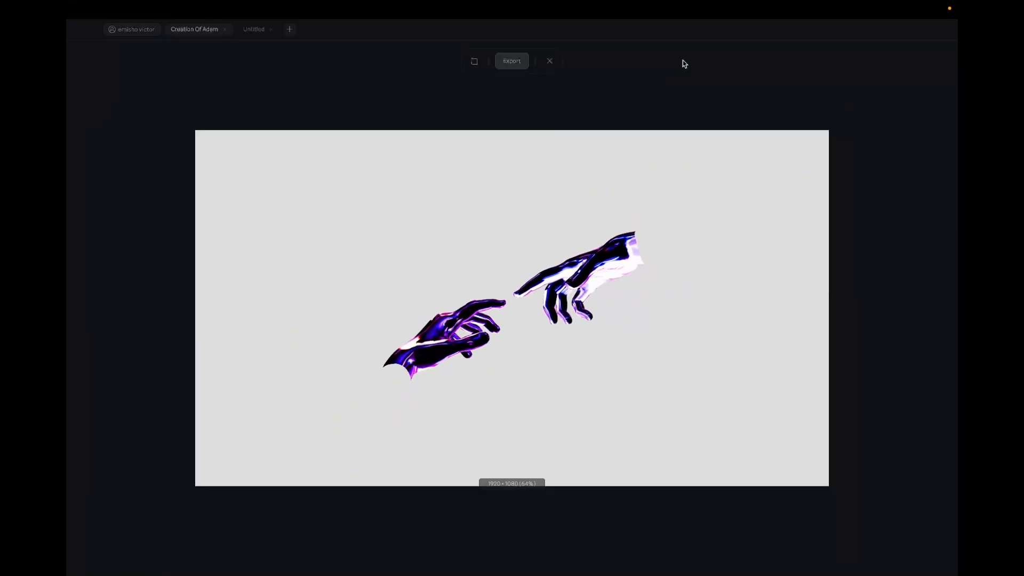
pyautogui.click(550, 61)
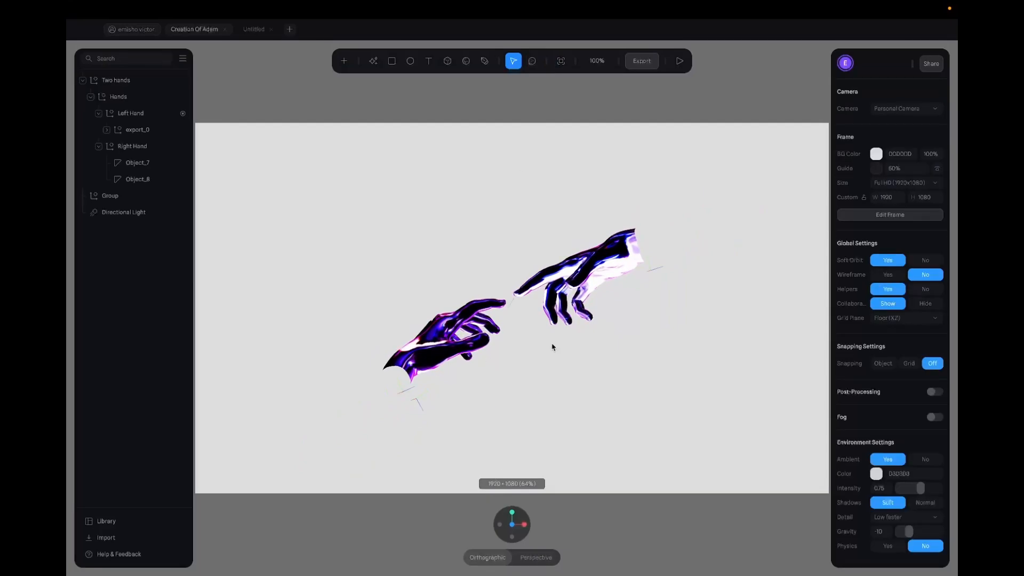
pyautogui.scroll(6, 552, 349)
pyautogui.scroll(-7, 550, 344)
pyautogui.scroll(4, 549, 339)
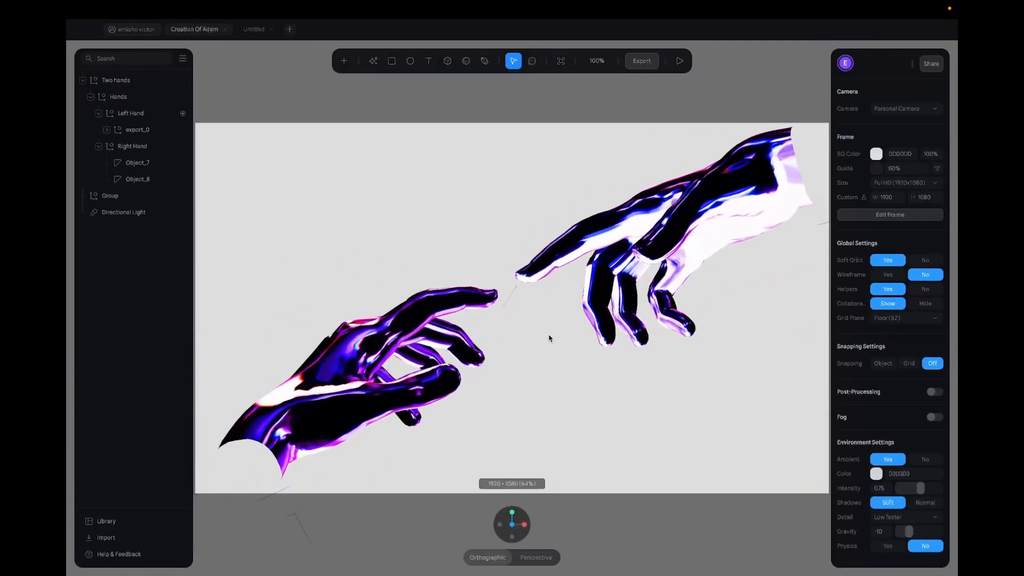
pyautogui.scroll(2, 550, 338)
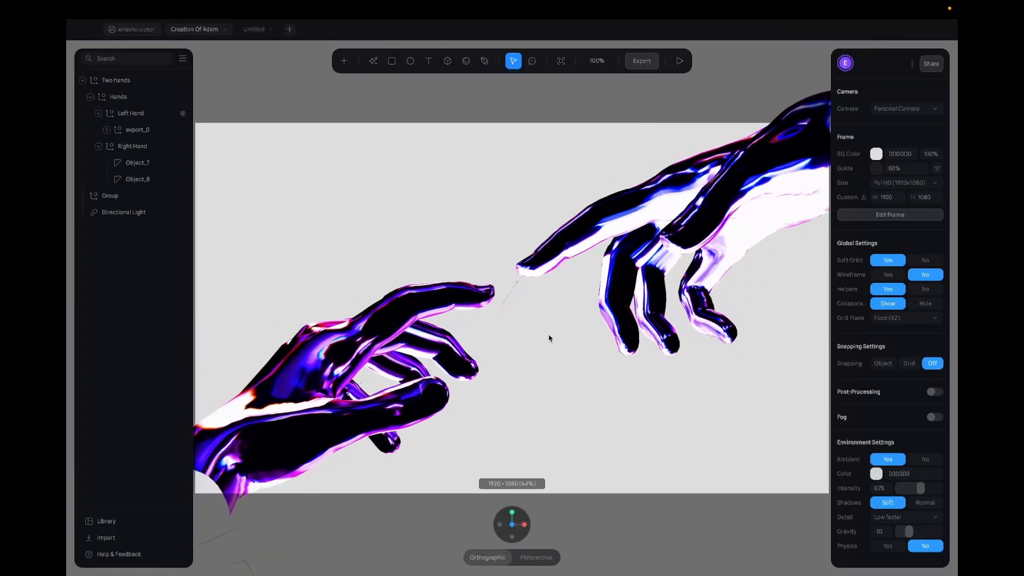
pyautogui.moveTo(558, 296); pyautogui.dragTo(543, 311, button='middle')
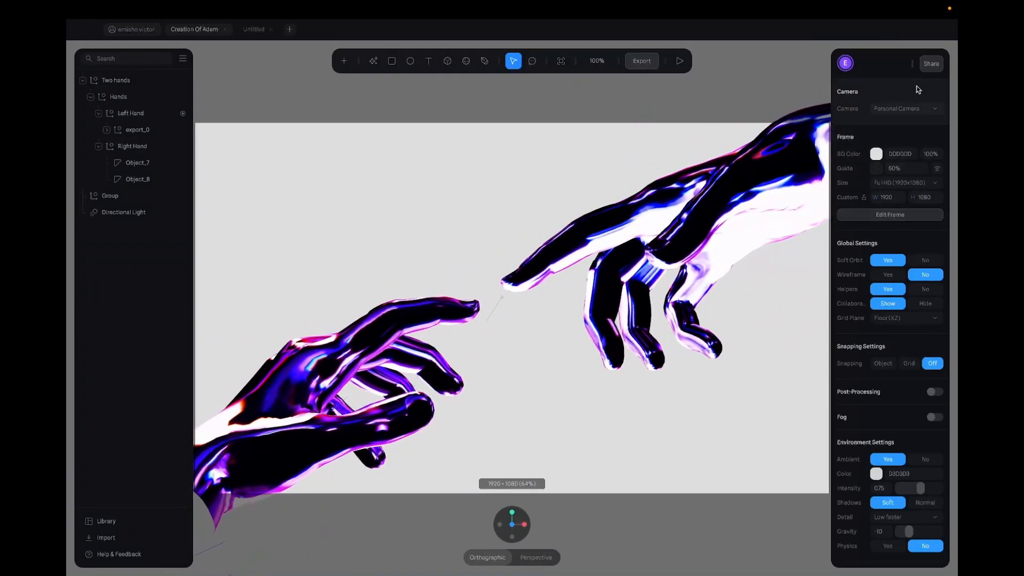
# Step: Switch to the Personal Camera, reframe the hands and camera, and preview again
pyautogui.click(916, 108)
pyautogui.click(913, 132)
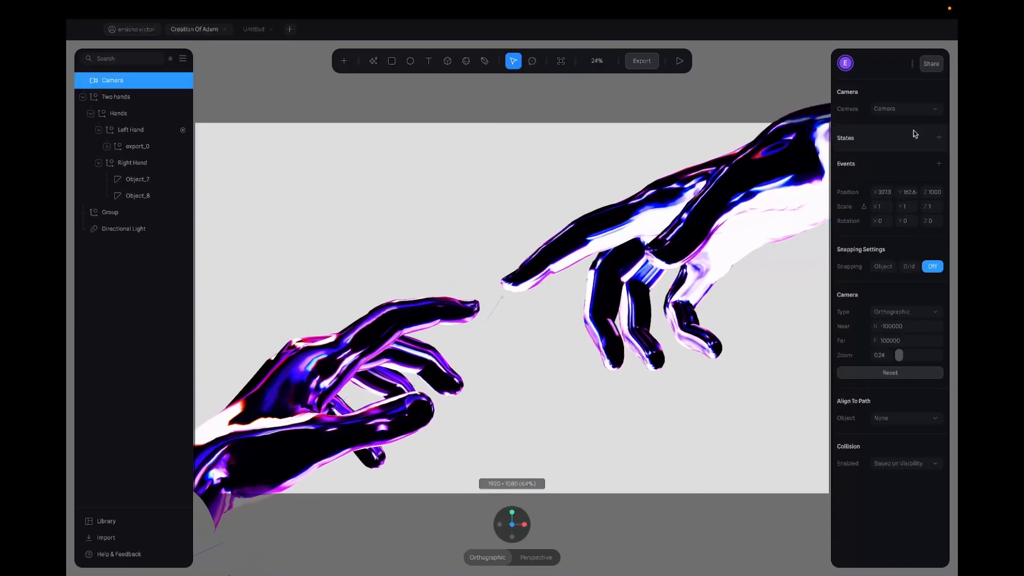
pyautogui.click(905, 110)
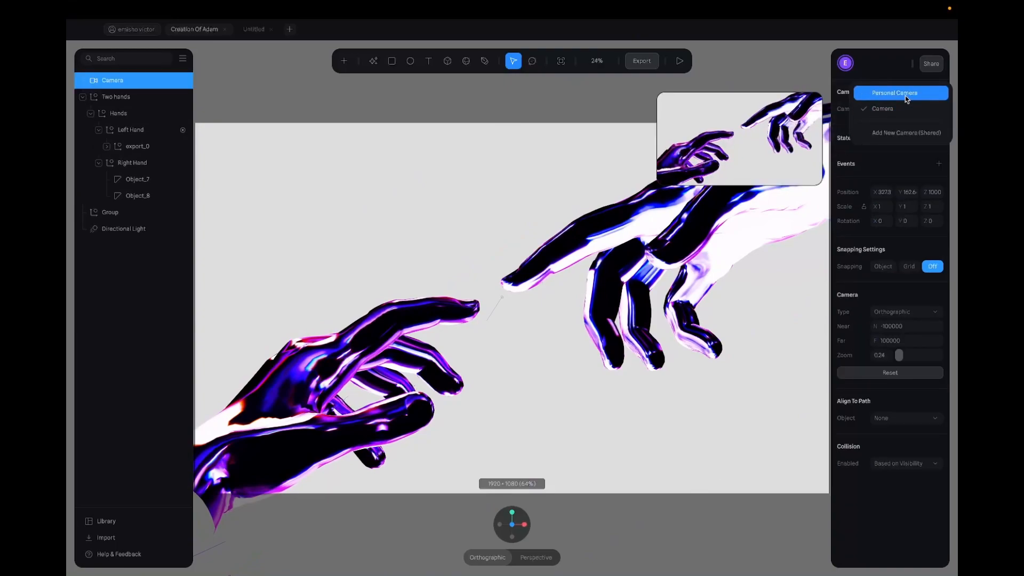
pyautogui.click(904, 96)
pyautogui.scroll(-5, 619, 215)
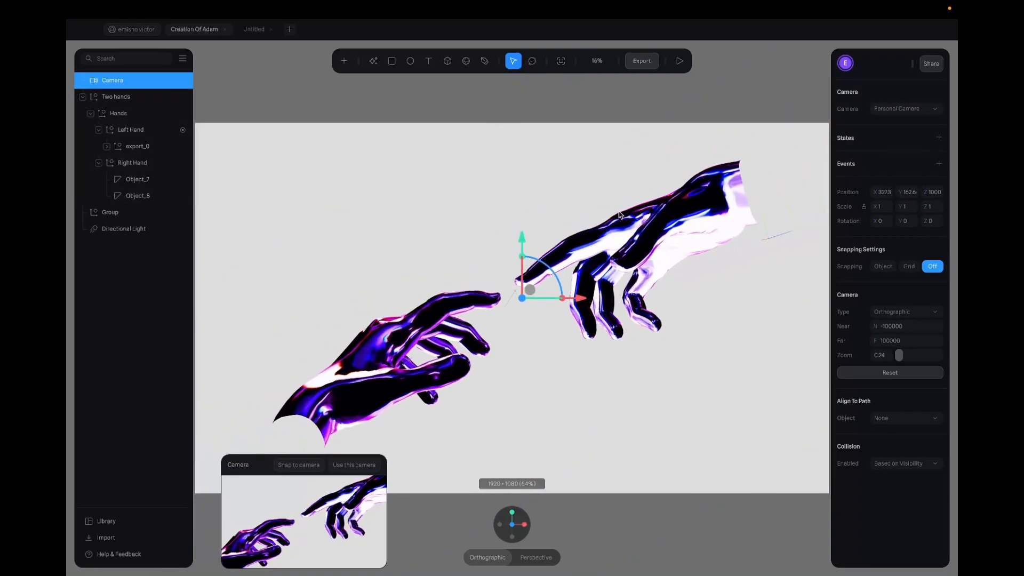
pyautogui.click(681, 66)
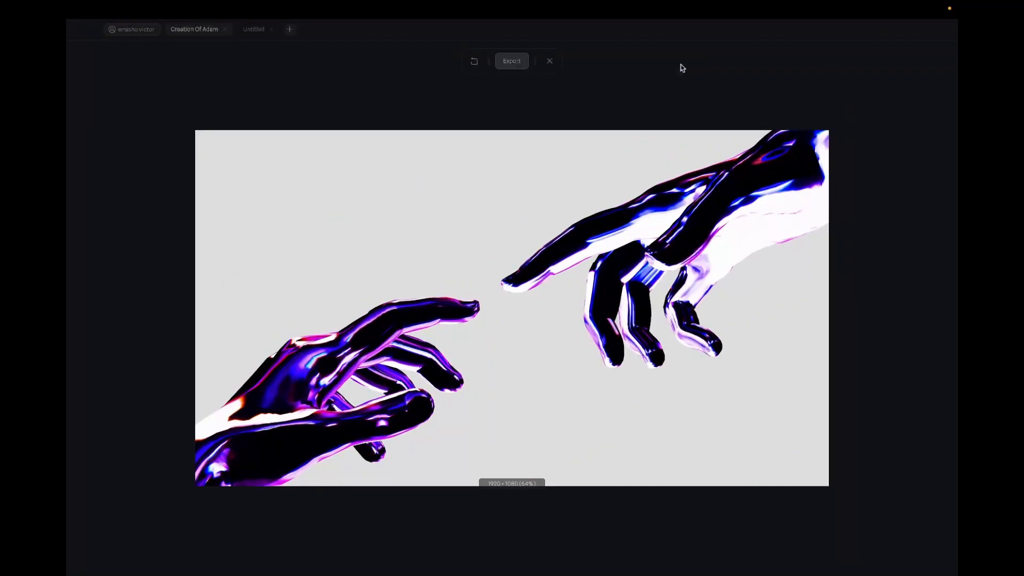
pyautogui.click(549, 61)
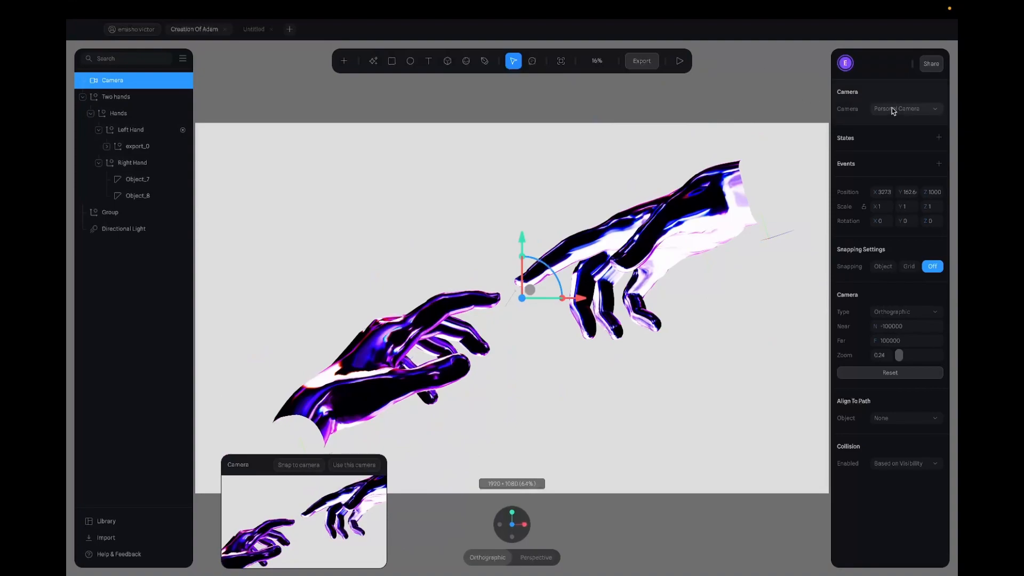
pyautogui.scroll(-5, 580, 205)
pyautogui.moveTo(585, 229); pyautogui.dragTo(457, 173, button='middle')
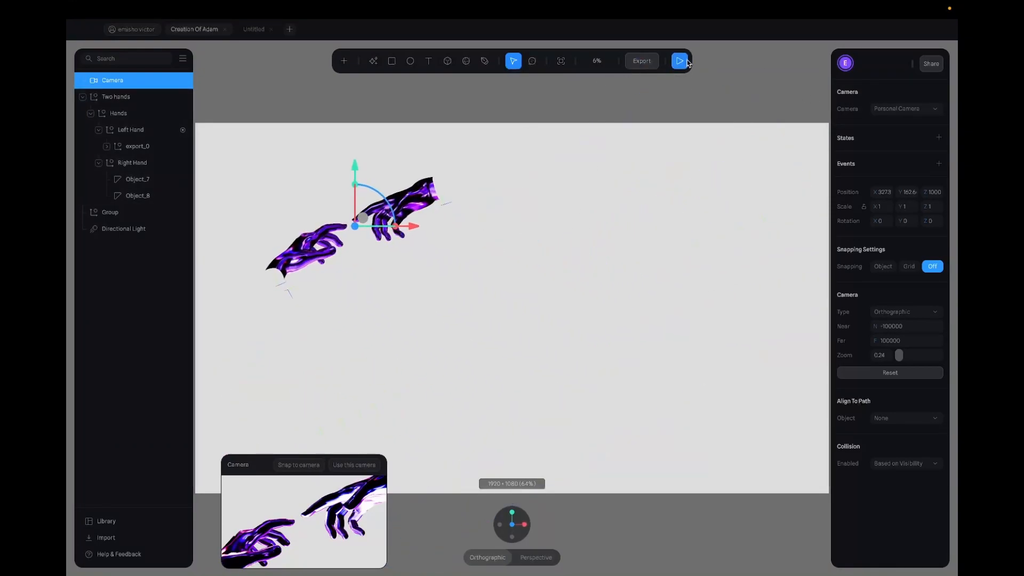
pyautogui.click(680, 60)
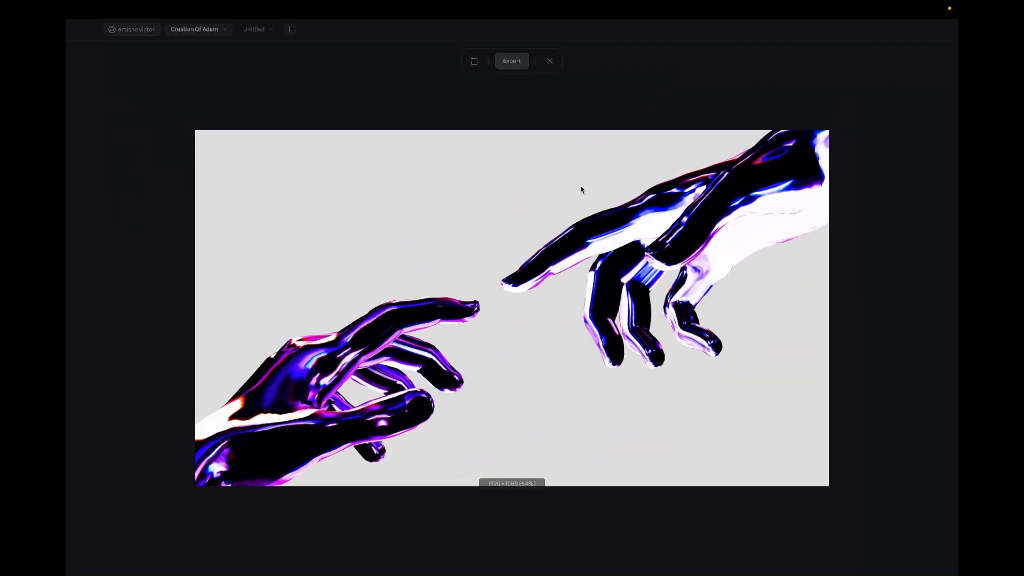
pyautogui.click(550, 61)
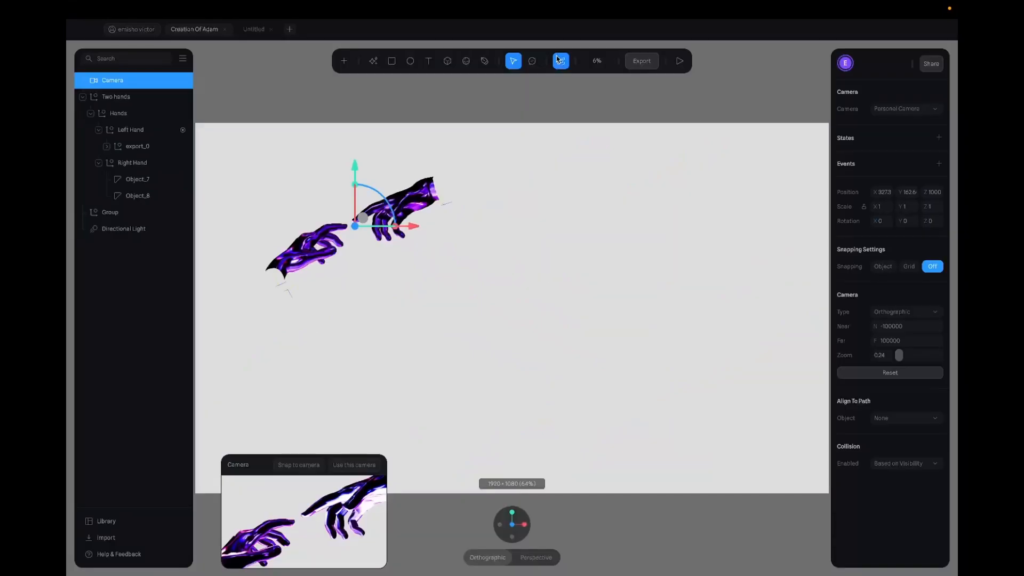
pyautogui.scroll(2, 433, 207)
pyautogui.hscroll(-3, 433, 207)
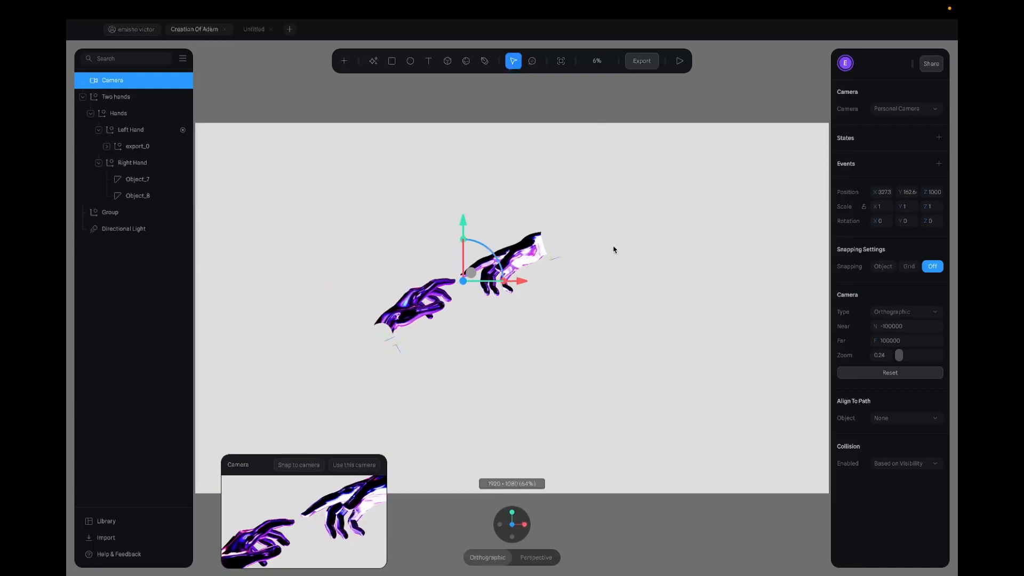
# Step: Make the shared Camera the active view
pyautogui.click(933, 108)
pyautogui.click(908, 124)
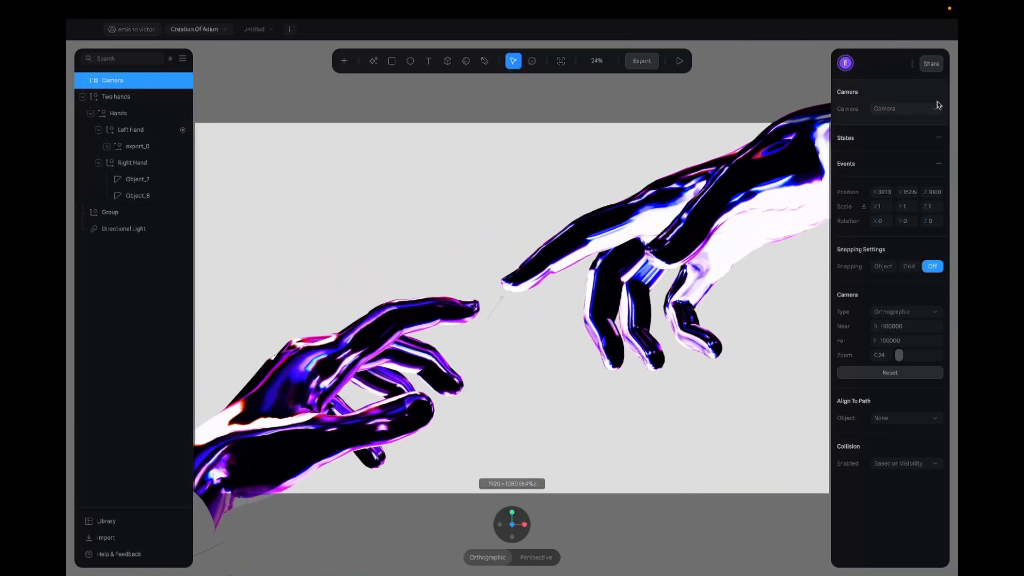
pyautogui.click(910, 113)
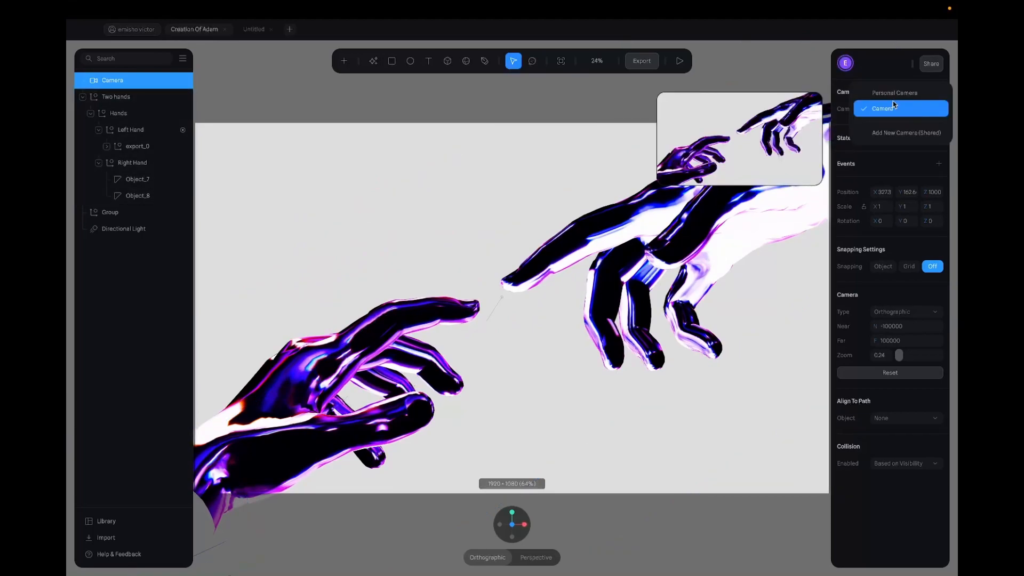
pyautogui.click(455, 325)
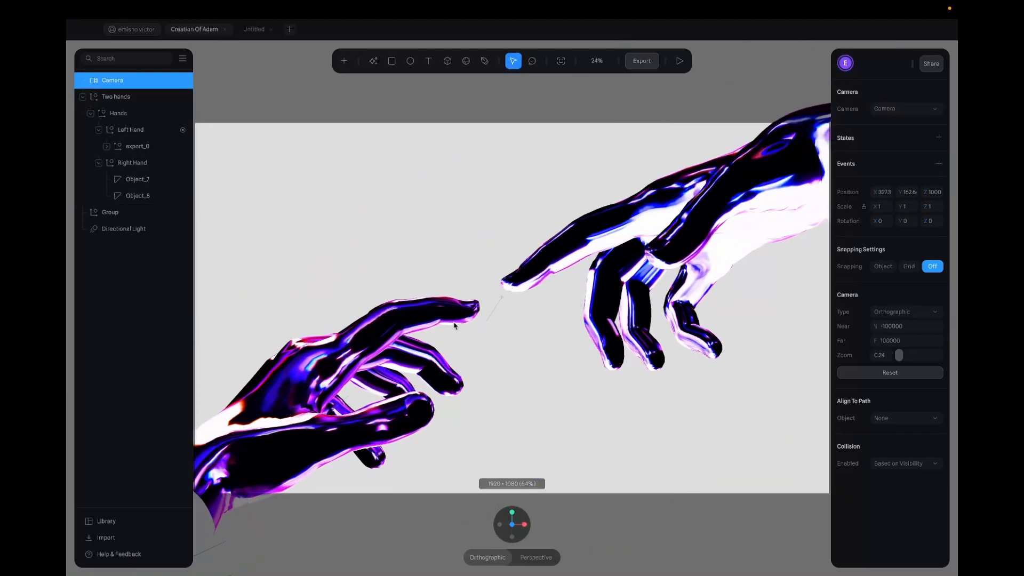
# Step: Move the Left Hand down-left out of the frame, adjusting its Y and Z position
pyautogui.click(432, 322)
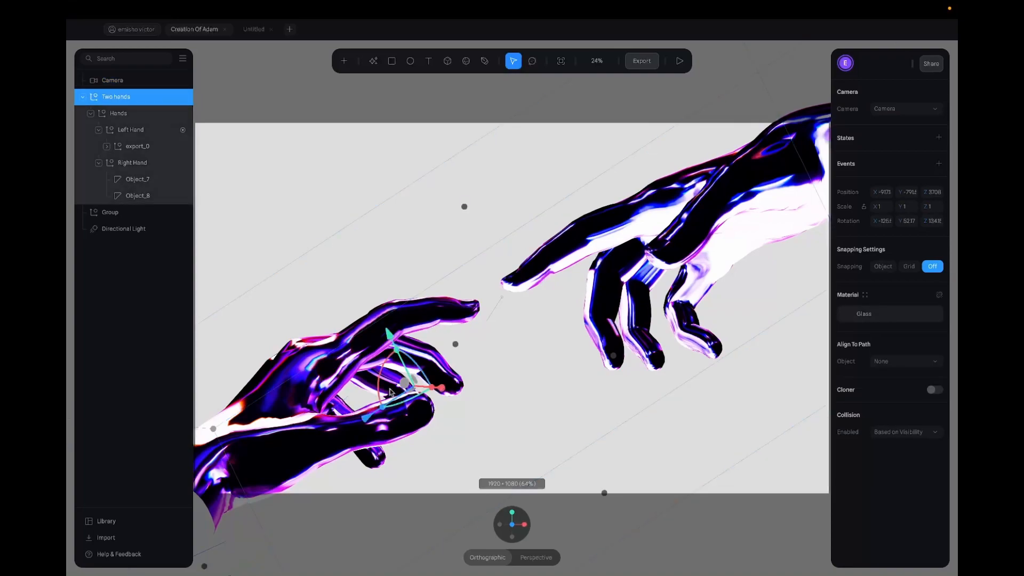
pyautogui.moveTo(369, 420); pyautogui.dragTo(310, 461)
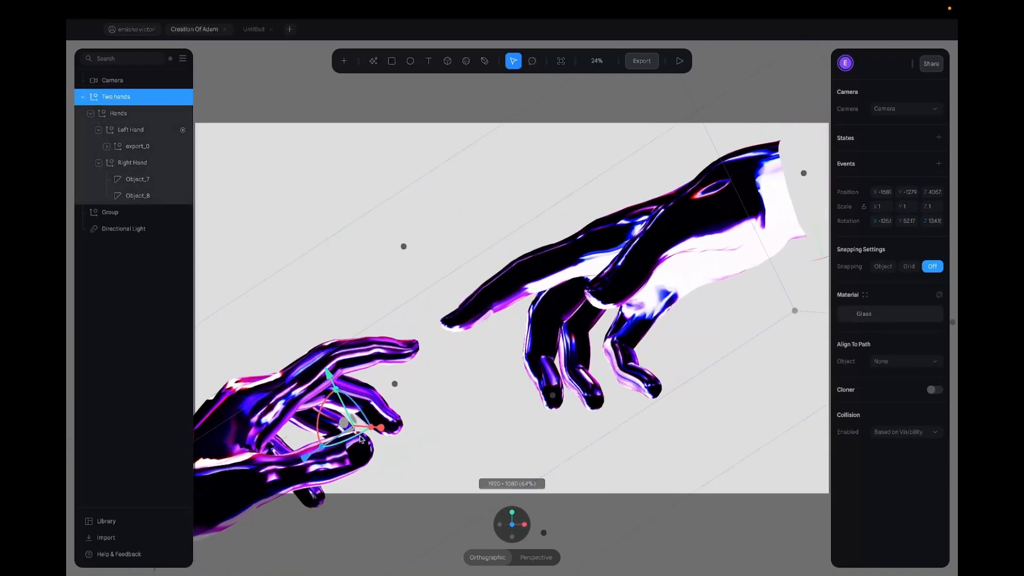
pyautogui.press('super+z')
pyautogui.doubleClick(307, 388)
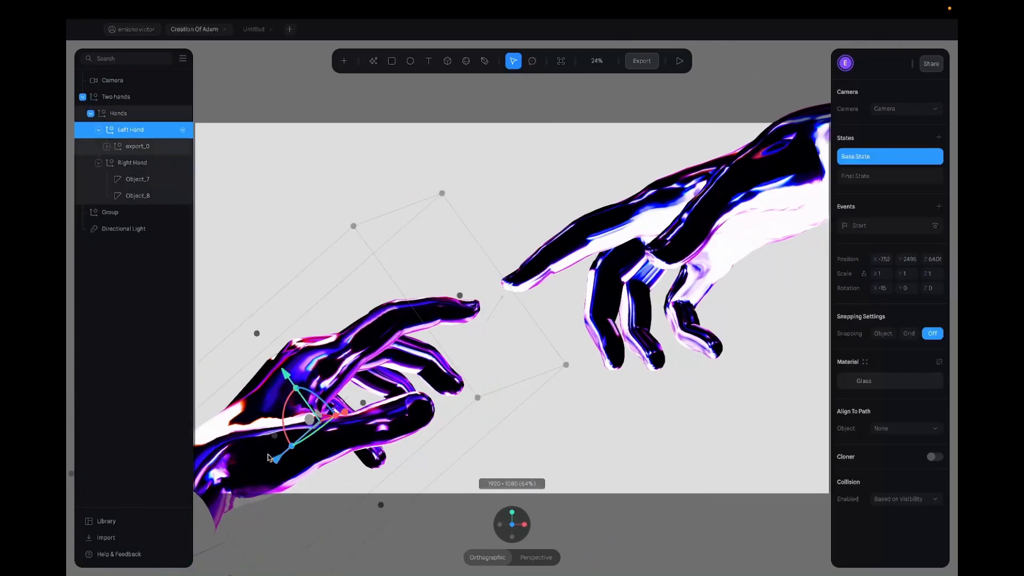
pyautogui.moveTo(365, 363); pyautogui.dragTo(192, 523)
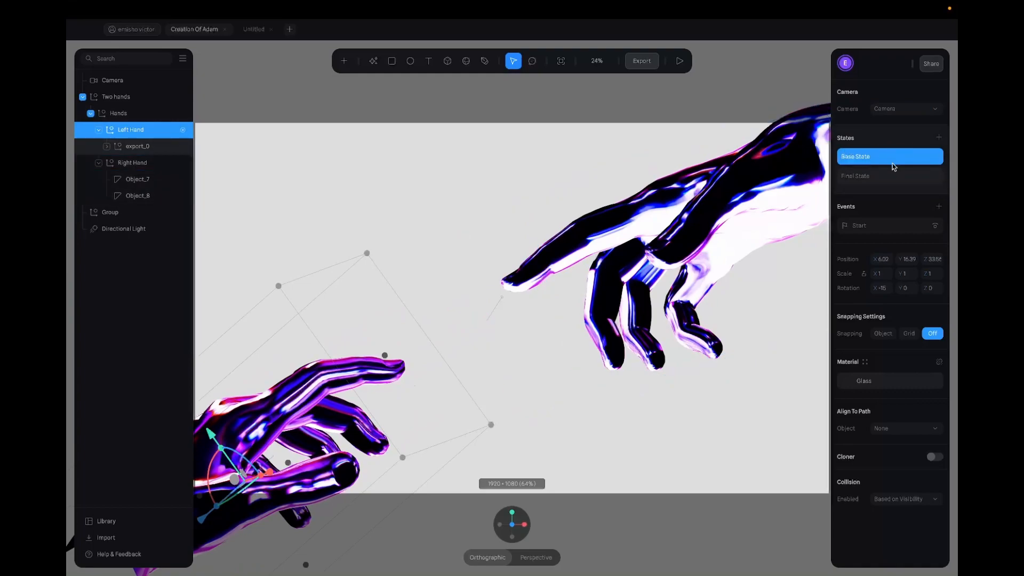
pyautogui.moveTo(256, 477); pyautogui.dragTo(167, 555)
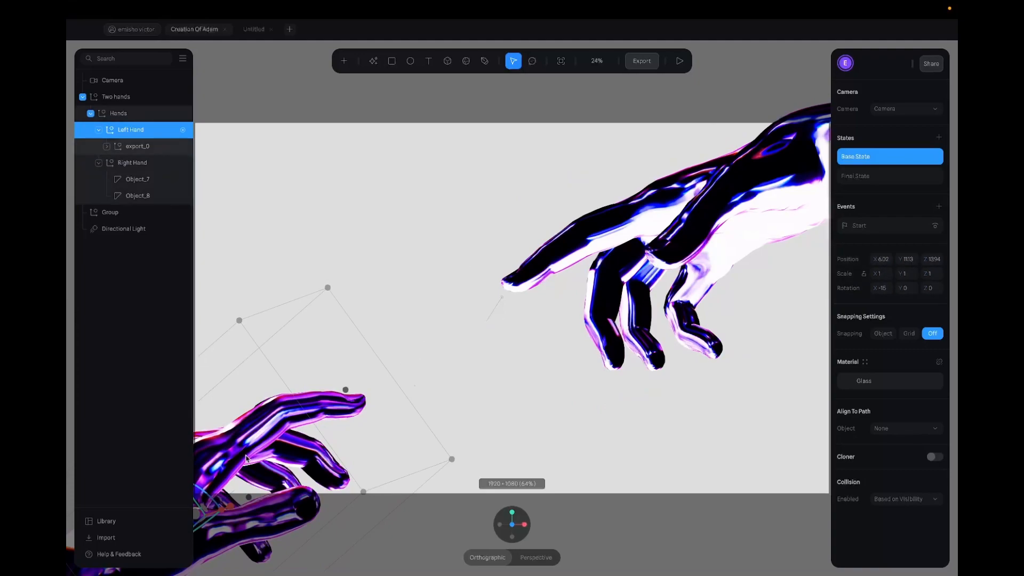
pyautogui.moveTo(247, 457); pyautogui.dragTo(286, 425)
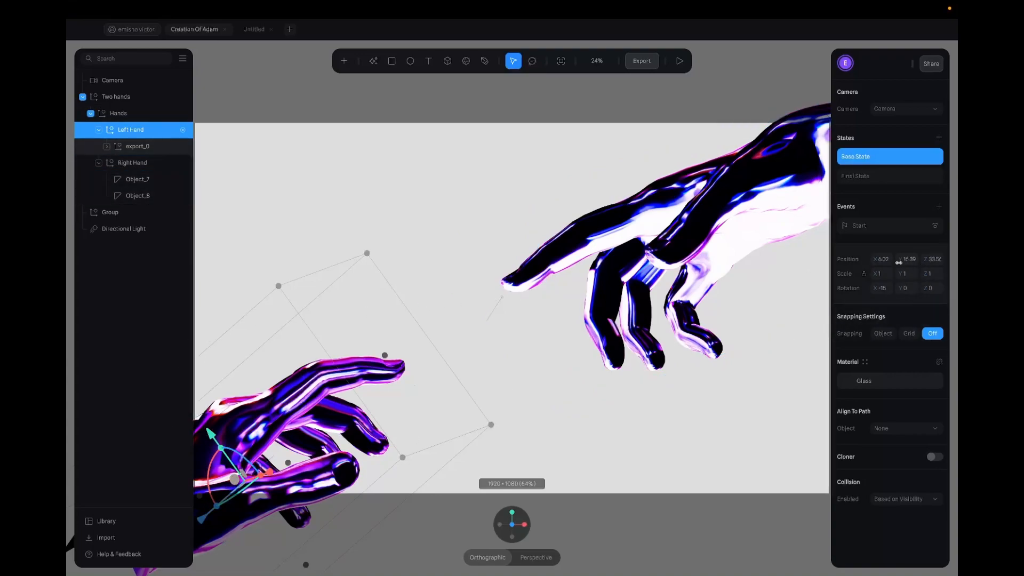
pyautogui.moveTo(900, 262); pyautogui.dragTo(925, 262)
pyautogui.hotkey('ctrl', 'z')
pyautogui.moveTo(903, 261); pyautogui.dragTo(881, 261)
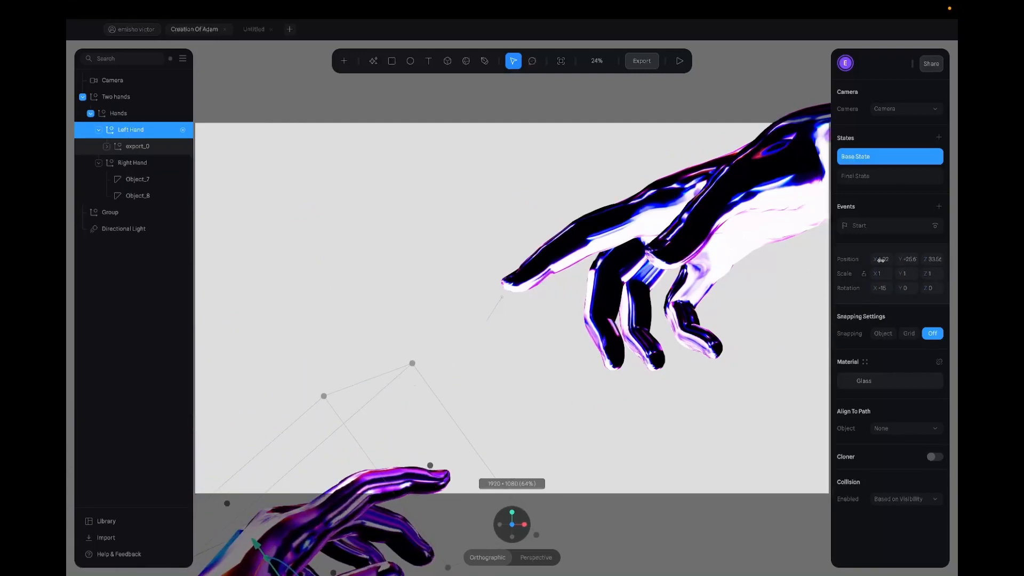
pyautogui.moveTo(928, 258); pyautogui.dragTo(905, 257)
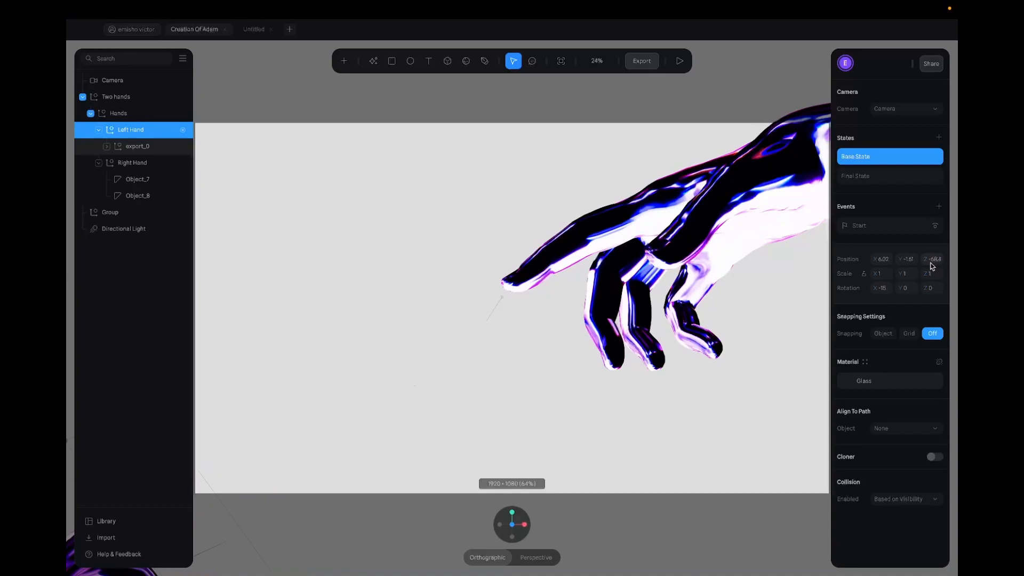
pyautogui.click(908, 259)
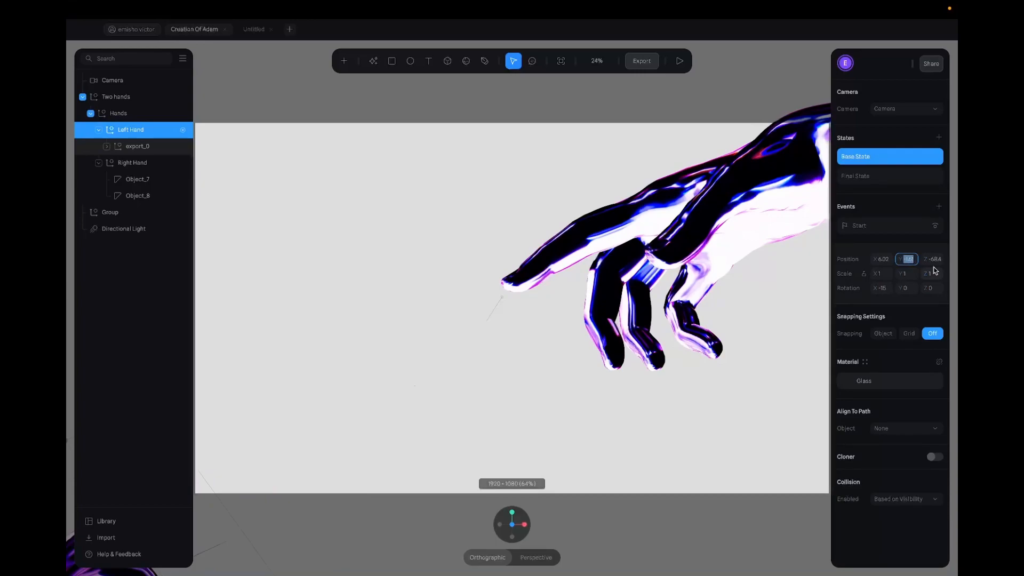
# Step: Reselect the Left Hand and switch it to its Final State
pyautogui.click(635, 193)
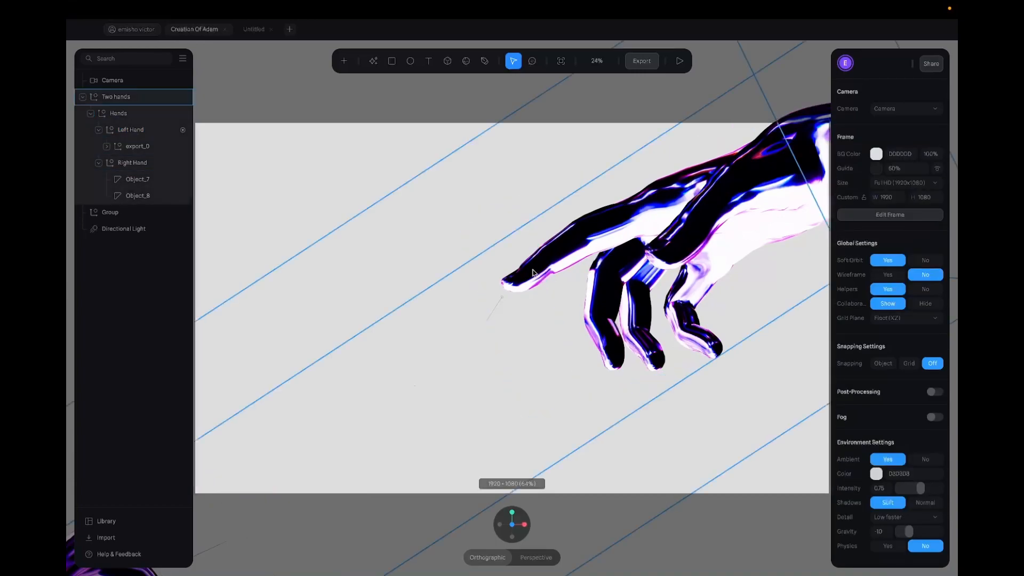
pyautogui.click(618, 272)
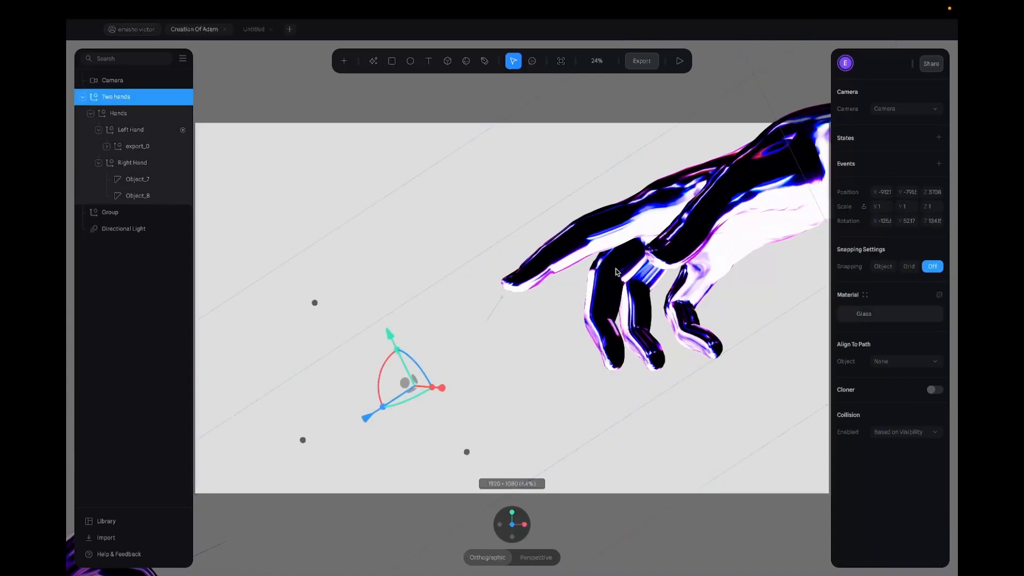
pyautogui.doubleClick(617, 272)
pyautogui.doubleClick(617, 272)
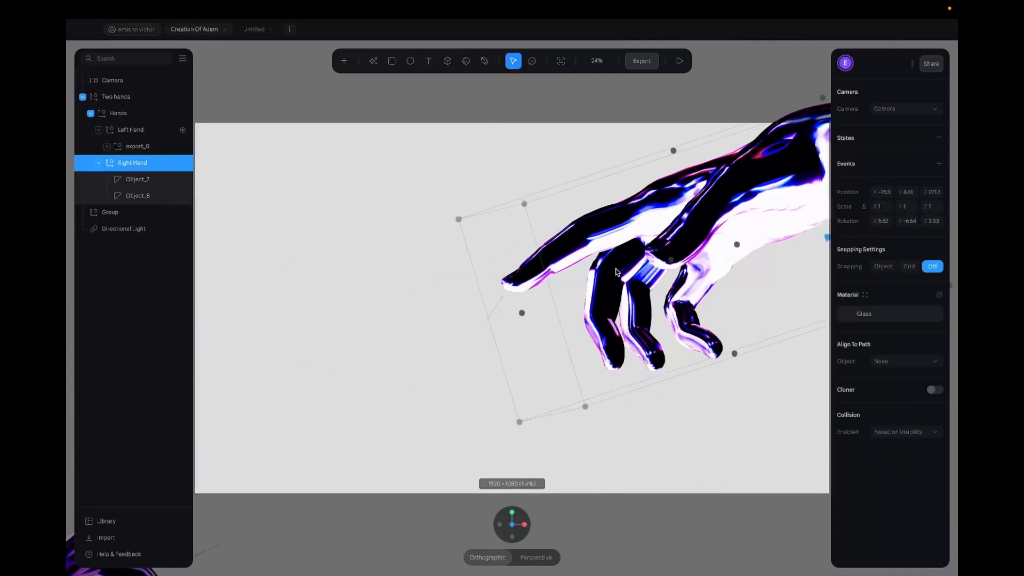
pyautogui.click(137, 131)
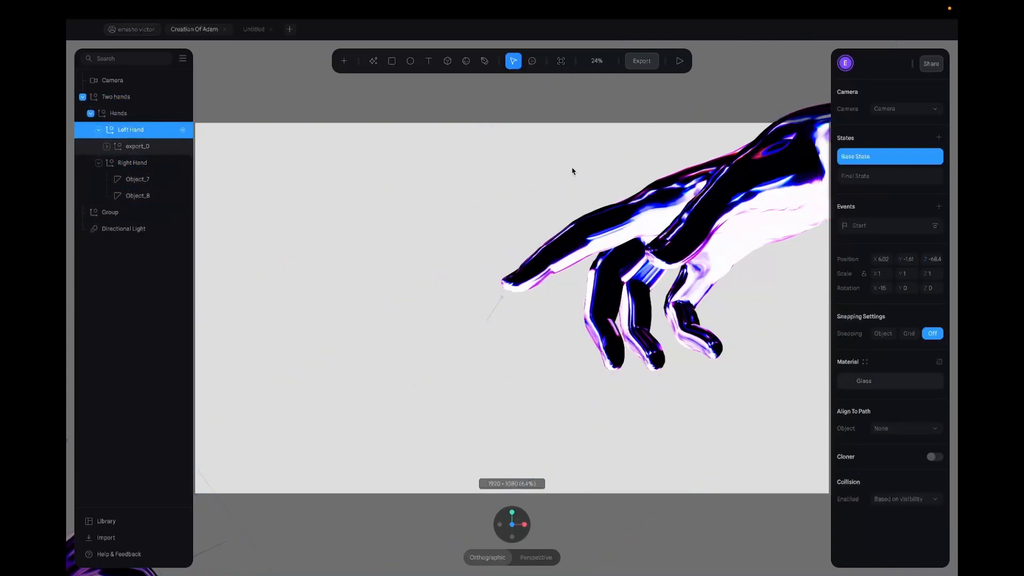
pyautogui.click(869, 180)
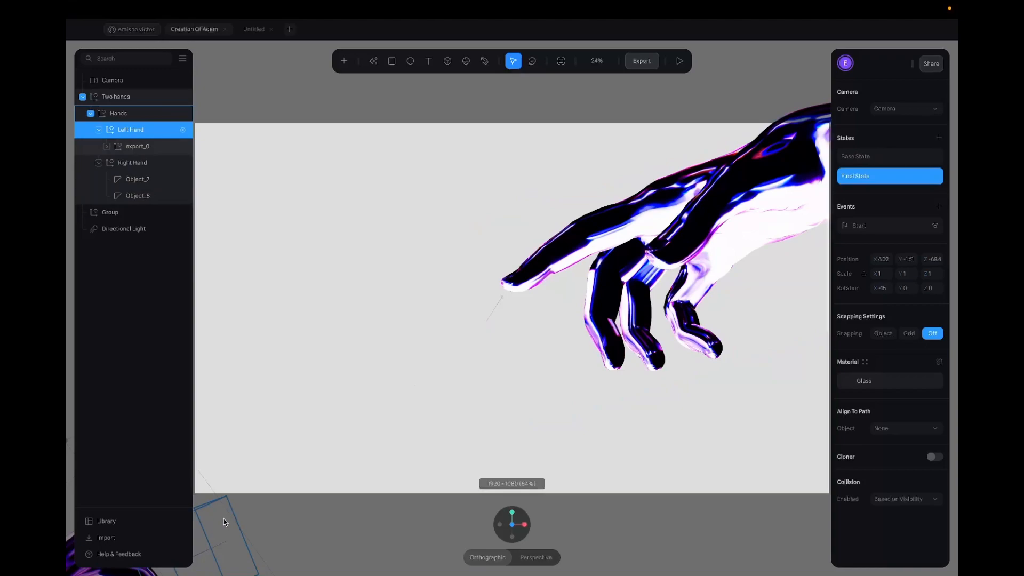
pyautogui.click(223, 518)
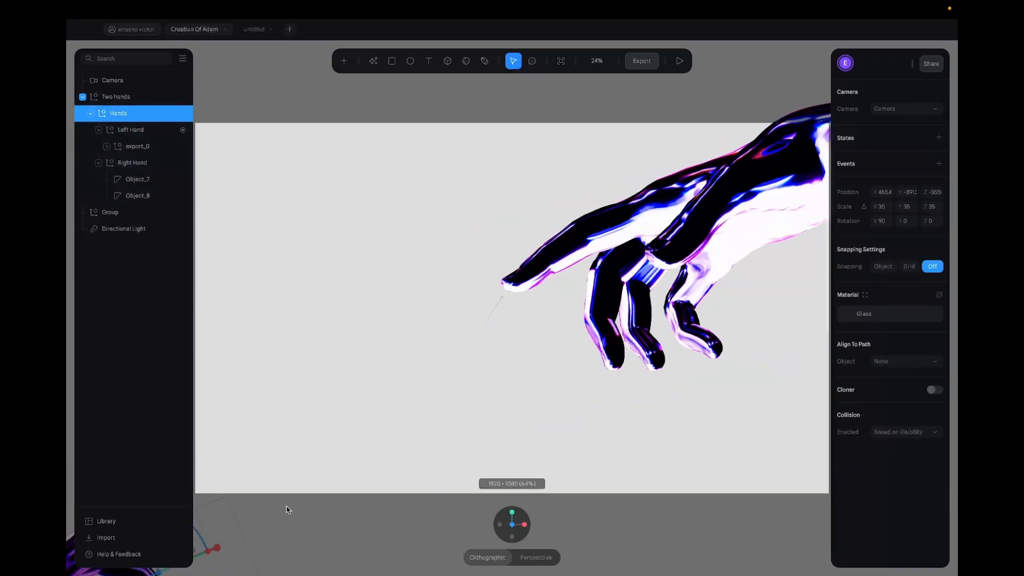
pyautogui.moveTo(902, 195); pyautogui.dragTo(915, 196)
pyautogui.press('super+space')
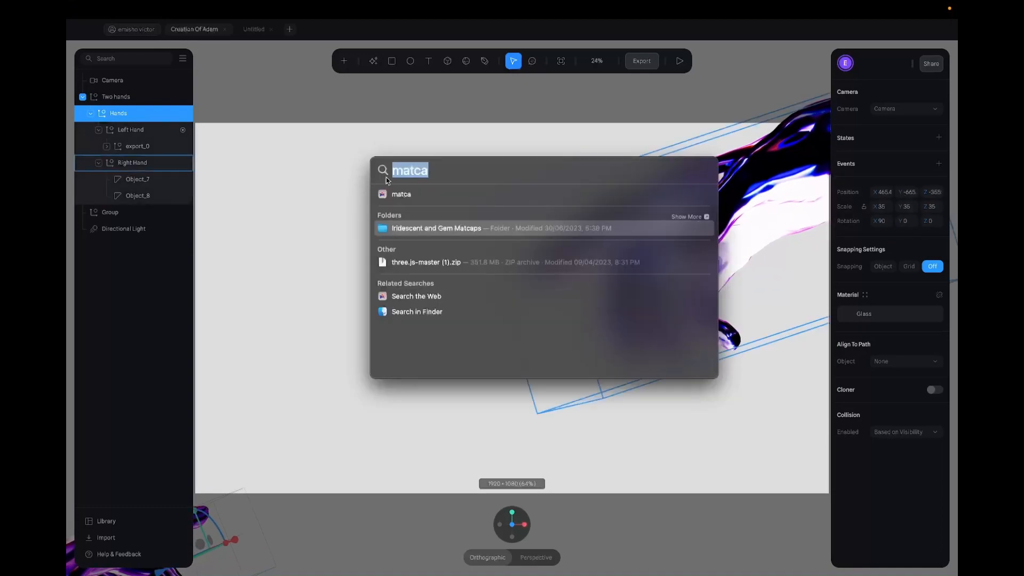
pyautogui.press('Escape')
pyautogui.press('super+z')
pyautogui.click(142, 132)
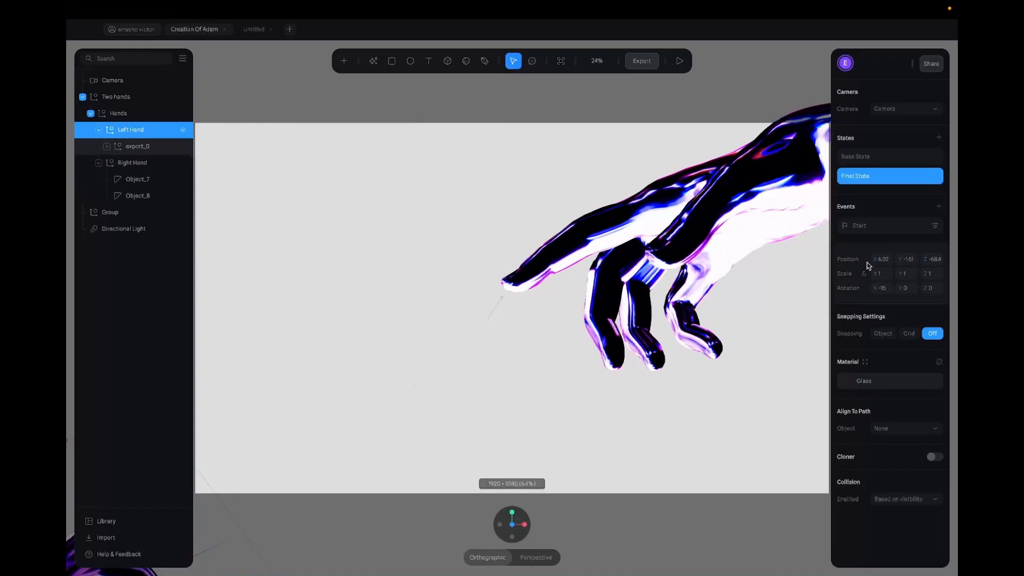
# Step: Raise the Left Hand's Final State into frame, Y about 20.39 and Z about 65.56
pyautogui.moveTo(902, 260); pyautogui.dragTo(274, 259)
pyautogui.moveTo(907, 259); pyautogui.dragTo(933, 259)
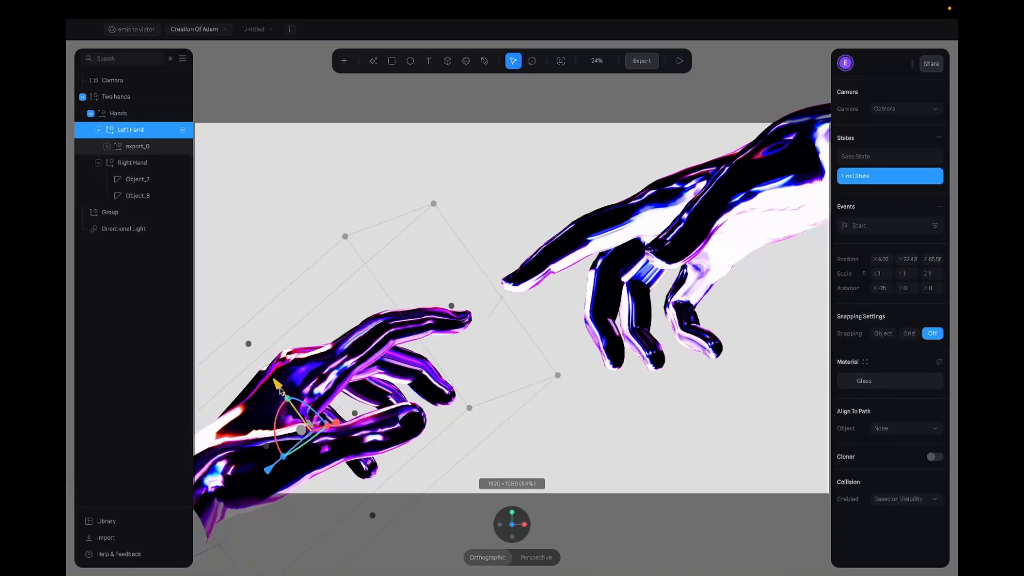
pyautogui.moveTo(330, 429); pyautogui.dragTo(297, 381)
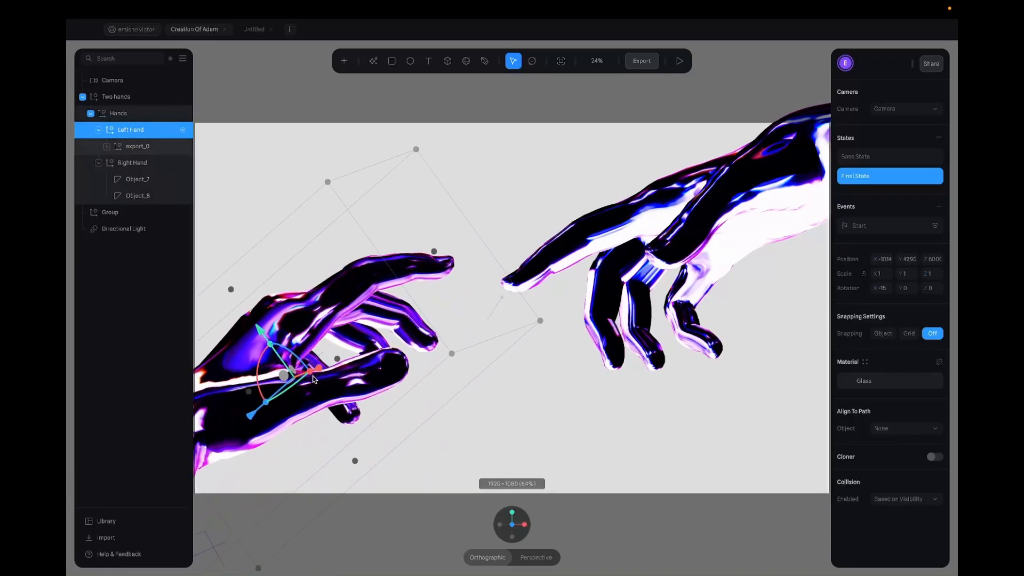
pyautogui.hotkey('ctrl', 'z')
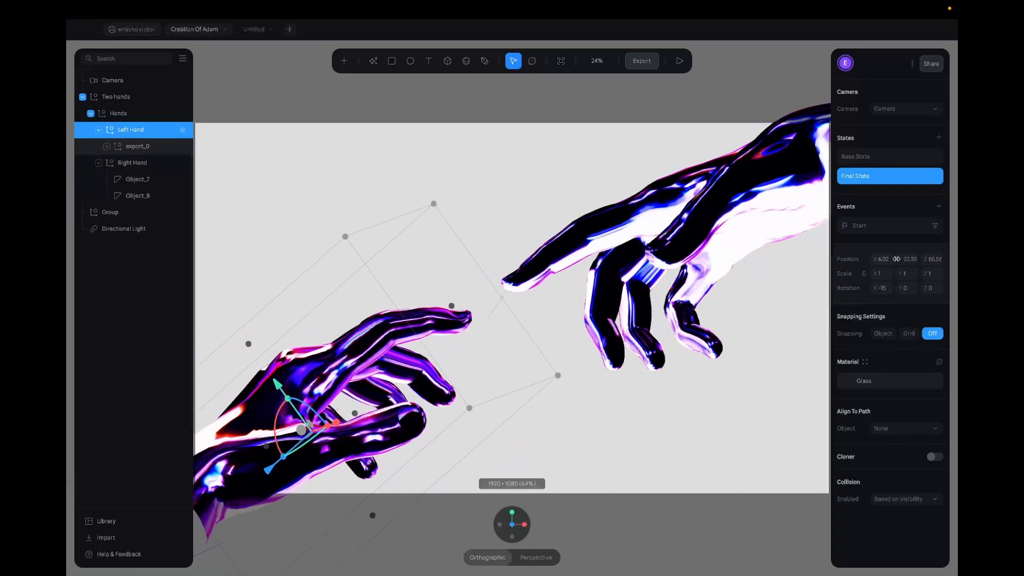
pyautogui.moveTo(901, 258); pyautogui.dragTo(899, 259)
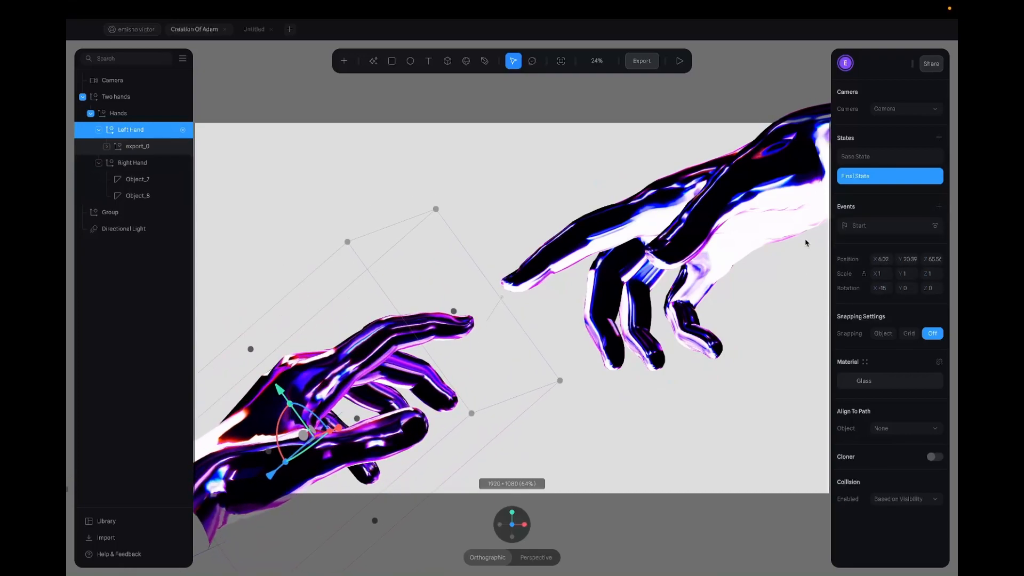
# Step: Toggle between Base State and Final State to compare the left hand's two poses
pyautogui.click(890, 162)
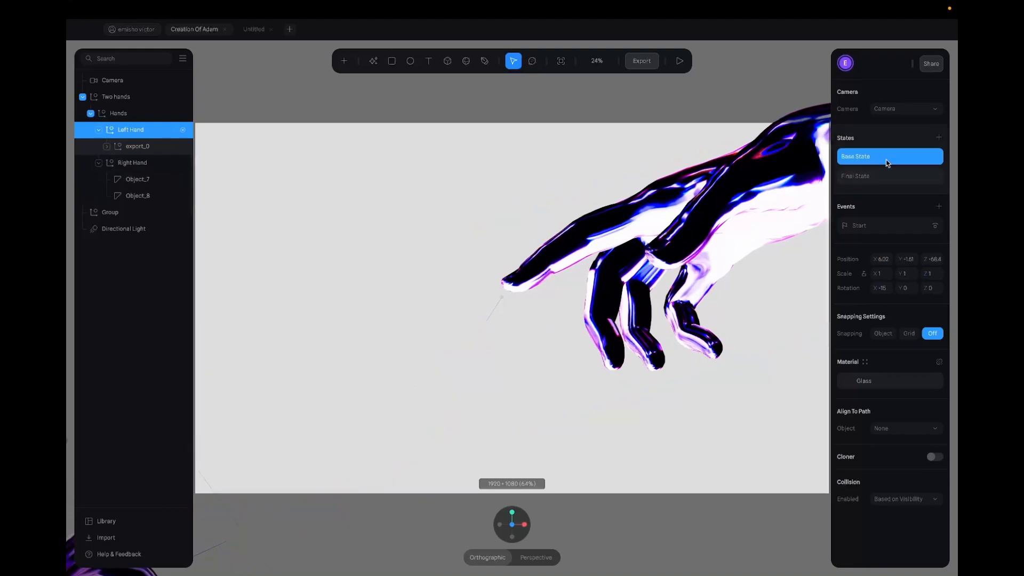
pyautogui.click(886, 175)
pyautogui.click(885, 160)
pyautogui.click(887, 170)
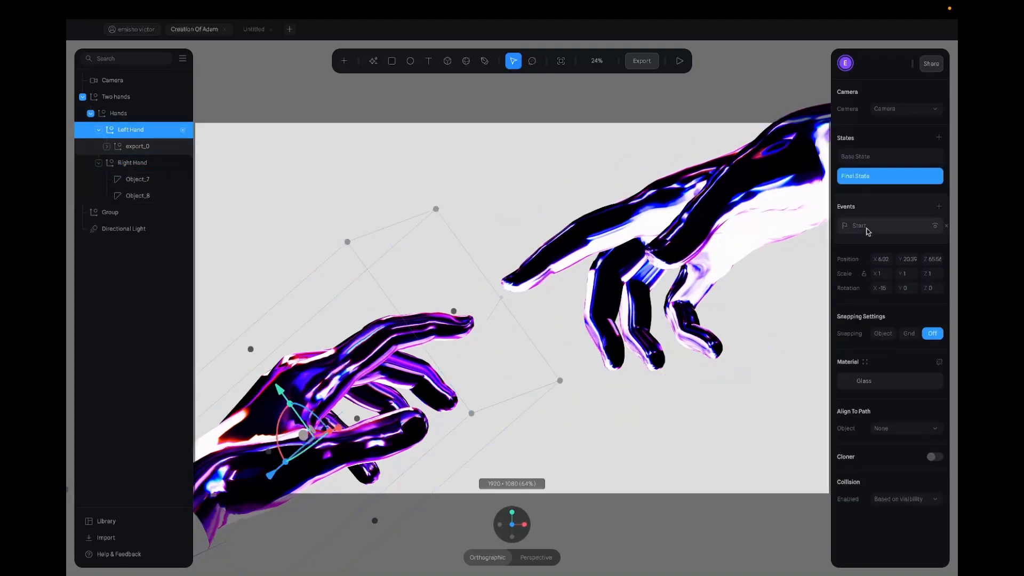
pyautogui.click(872, 161)
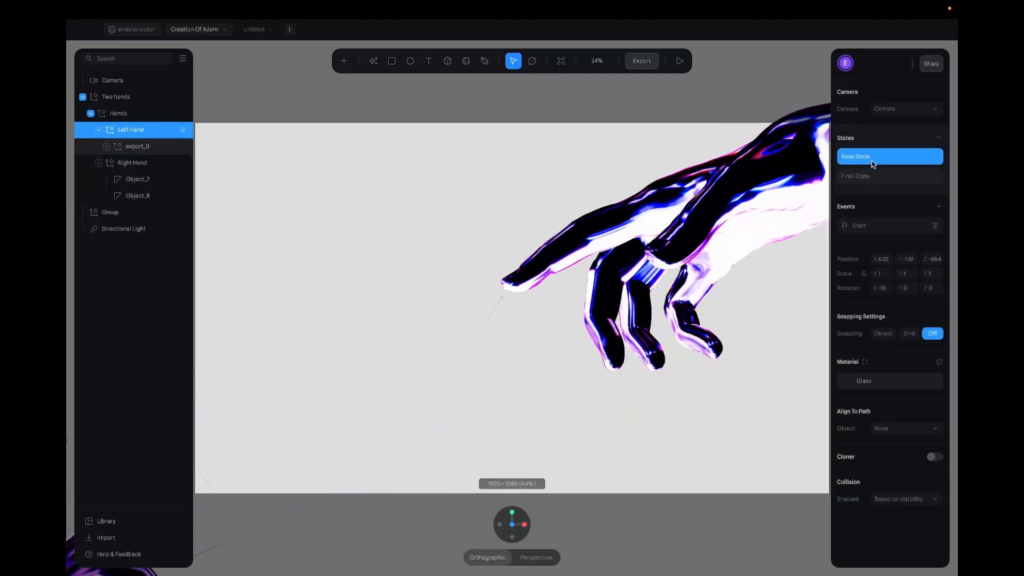
pyautogui.click(881, 176)
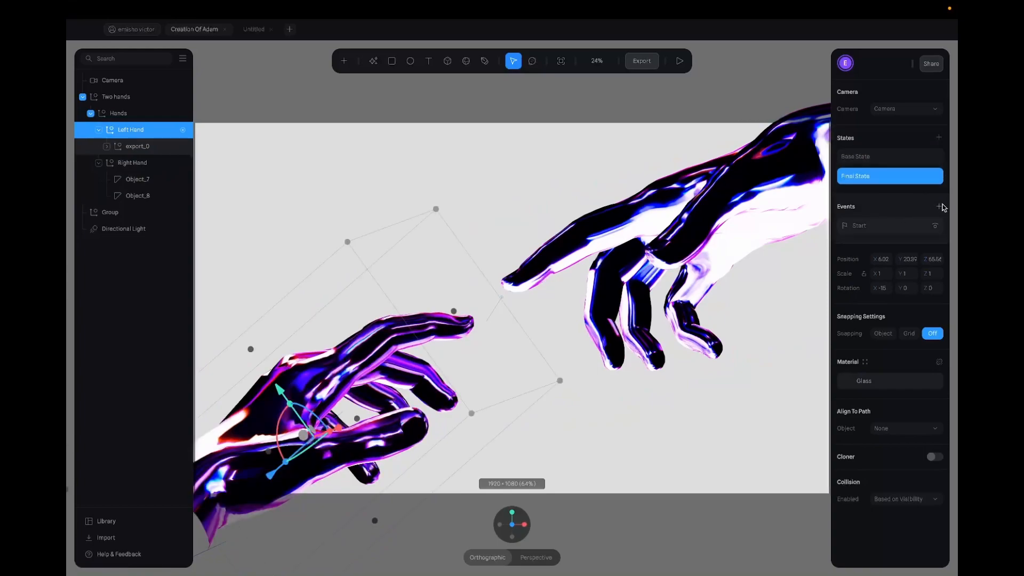
# Step: Replace the left hand's Start event with a new one that transitions to Final State with Ease In Out
pyautogui.click(942, 224)
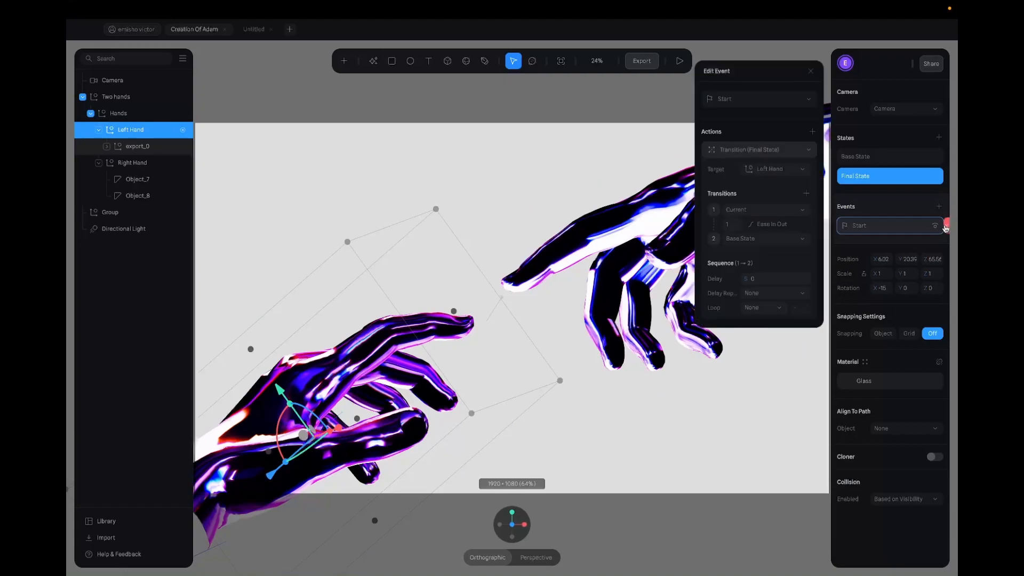
pyautogui.click(943, 224)
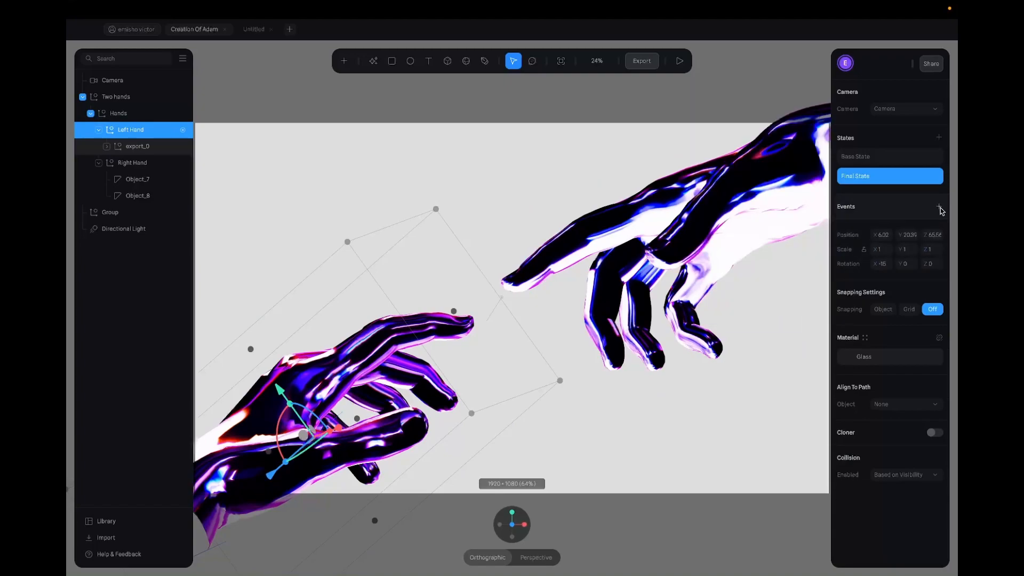
pyautogui.click(940, 207)
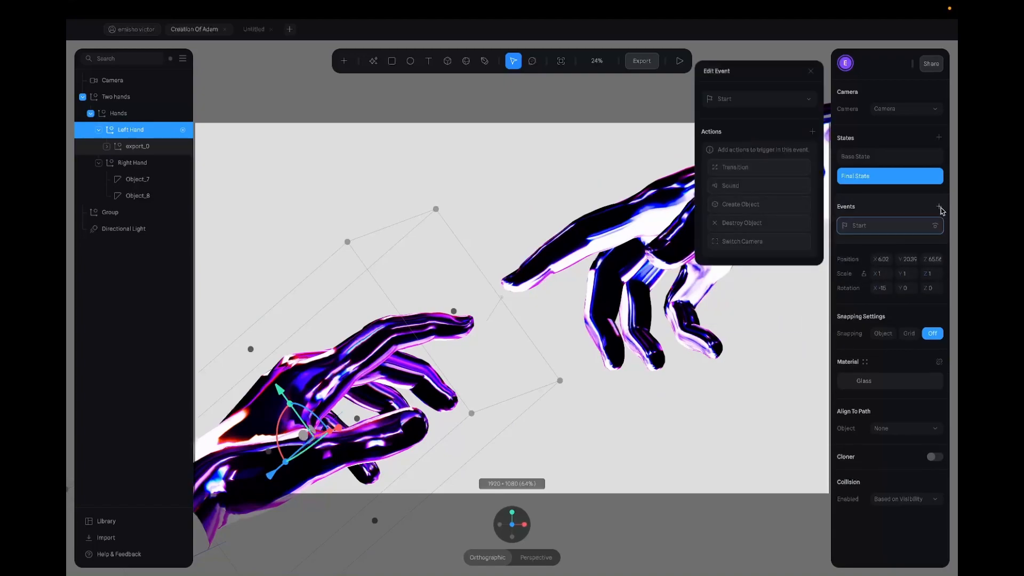
pyautogui.click(763, 101)
pyautogui.click(762, 102)
pyautogui.click(812, 133)
pyautogui.click(787, 150)
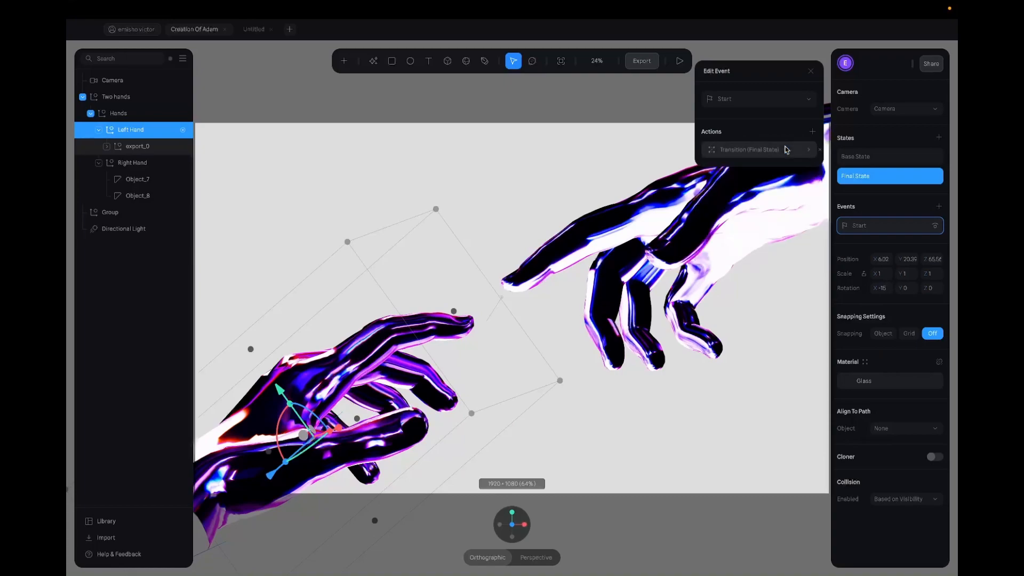
pyautogui.click(767, 150)
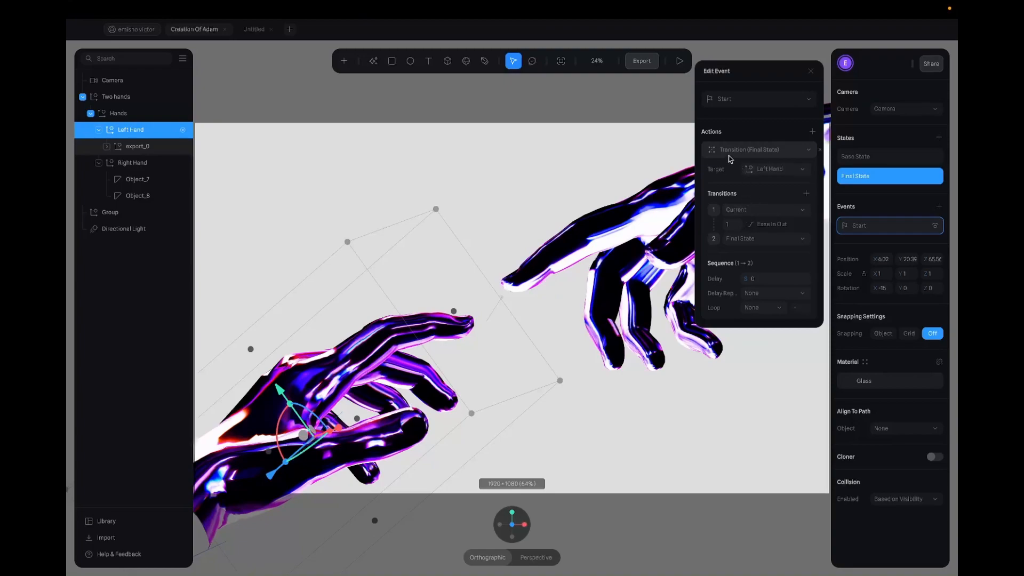
pyautogui.click(680, 61)
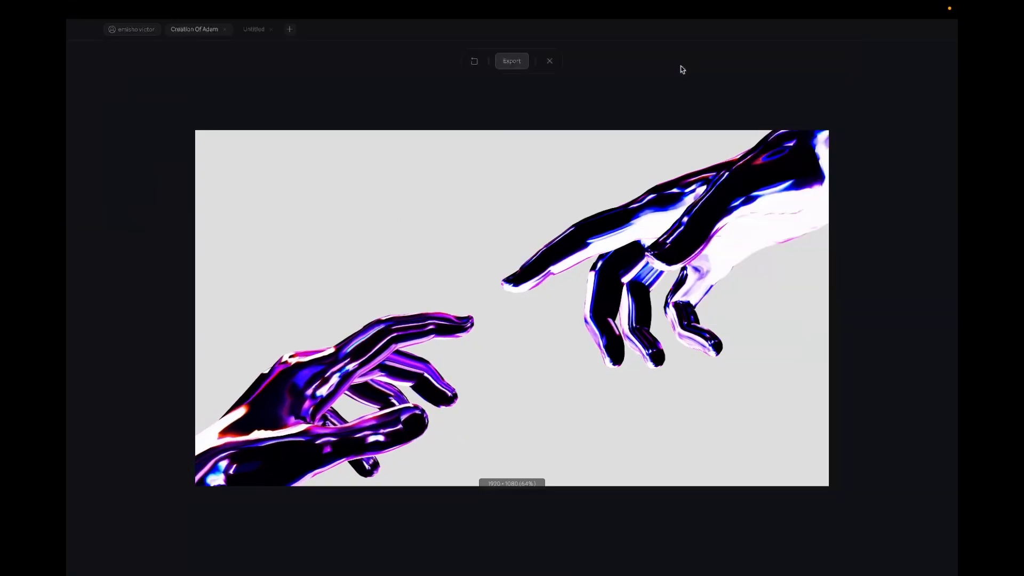
pyautogui.click(549, 61)
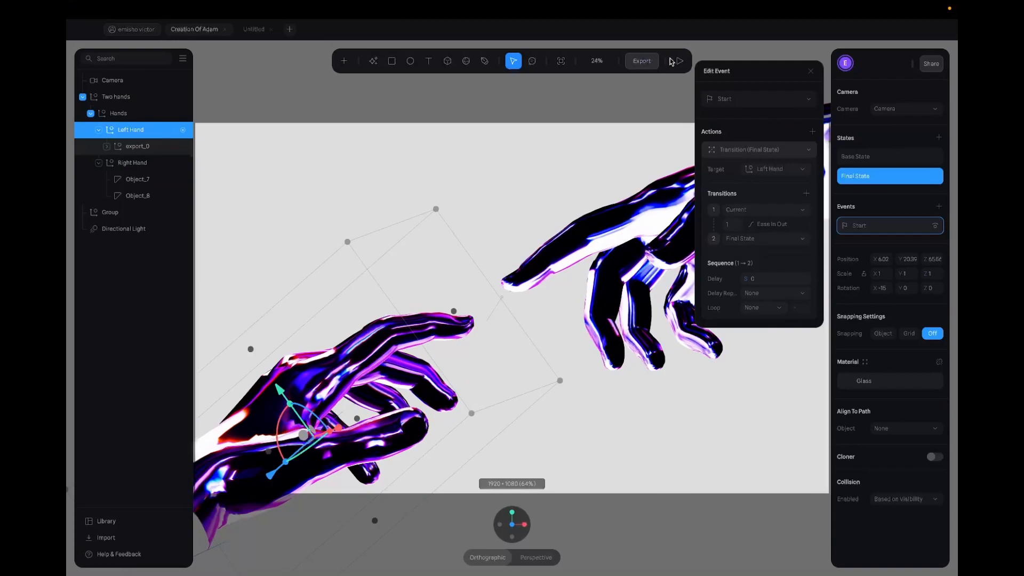
pyautogui.click(677, 62)
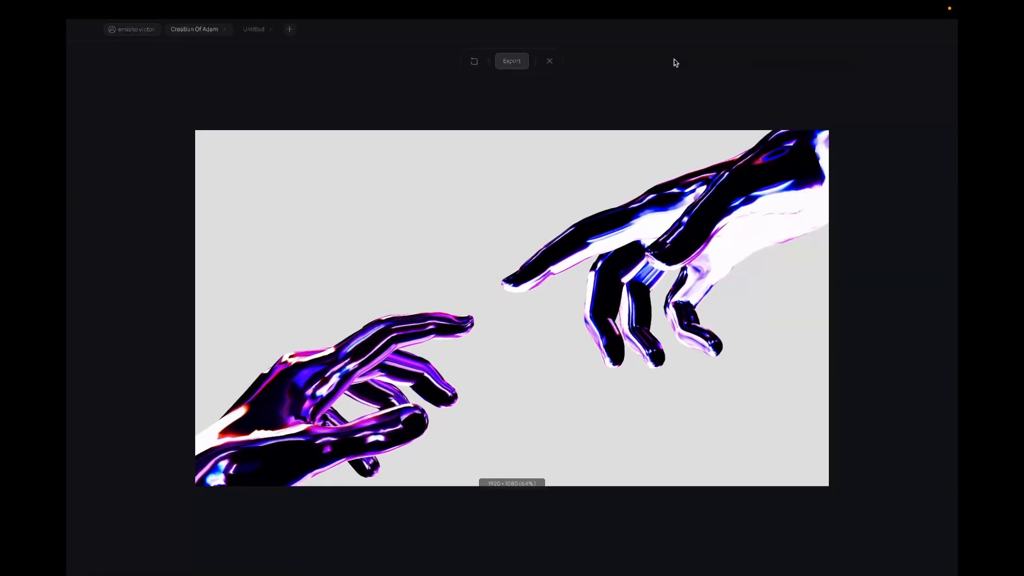
pyautogui.click(550, 62)
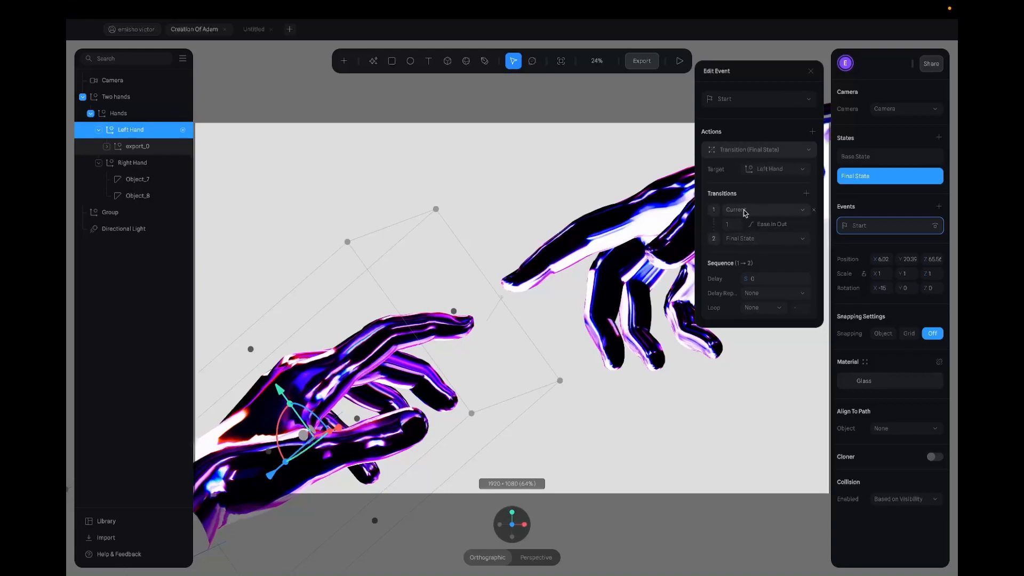
# Step: Set the left hand's Start animation to Infinite loop with Ping Pong cycle, then preview it
pyautogui.click(757, 307)
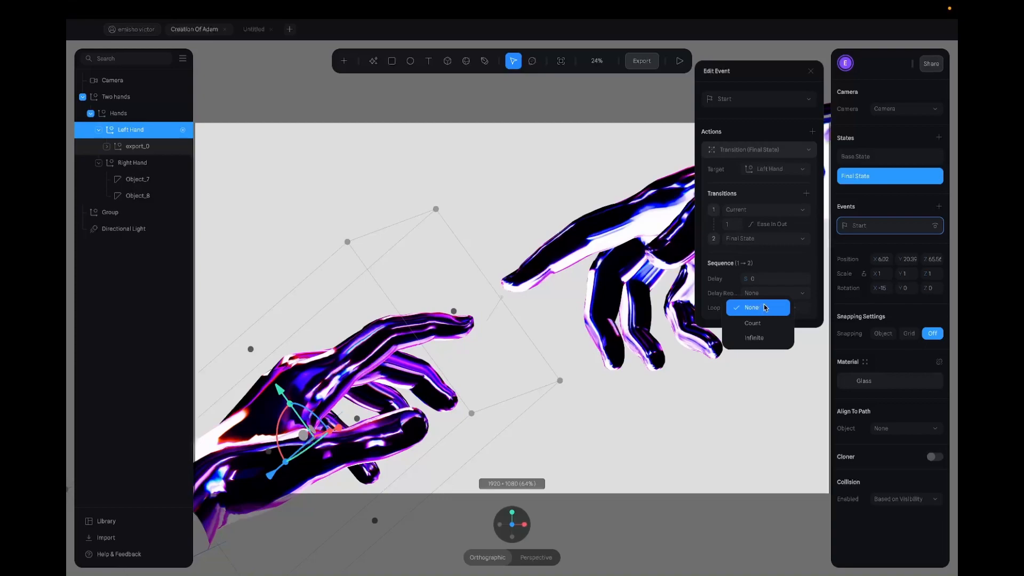
pyautogui.click(765, 307)
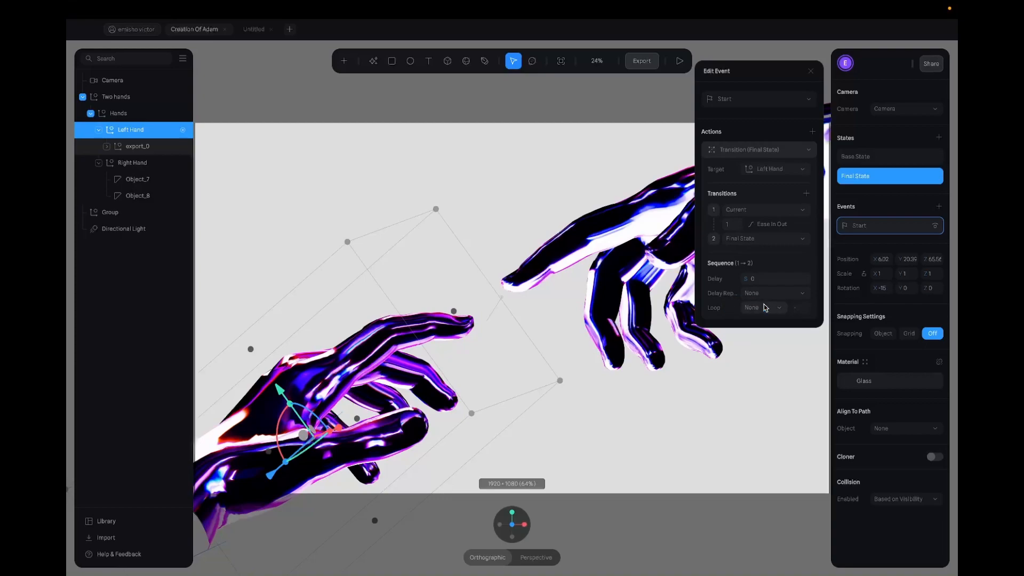
pyautogui.click(764, 308)
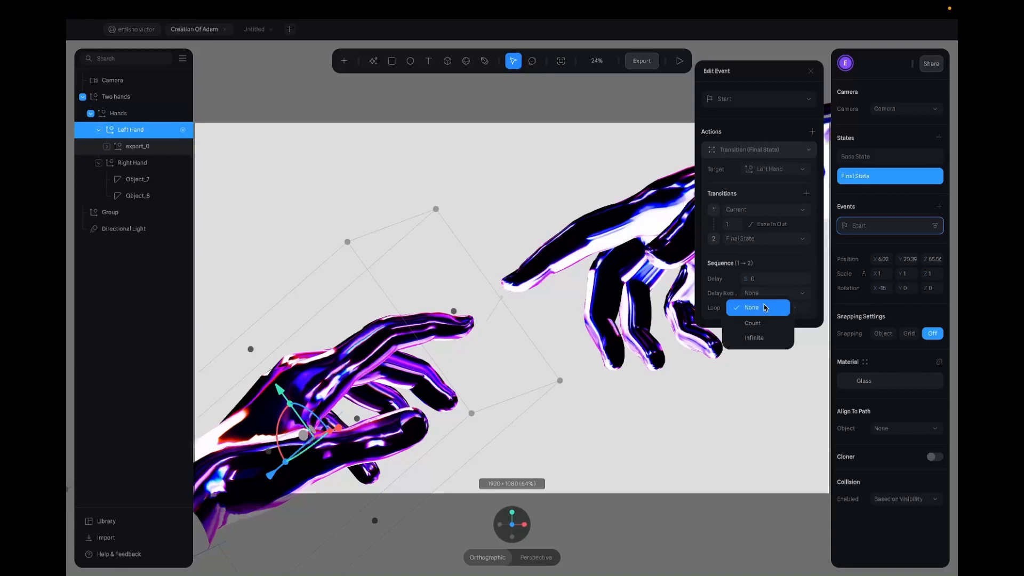
pyautogui.click(760, 337)
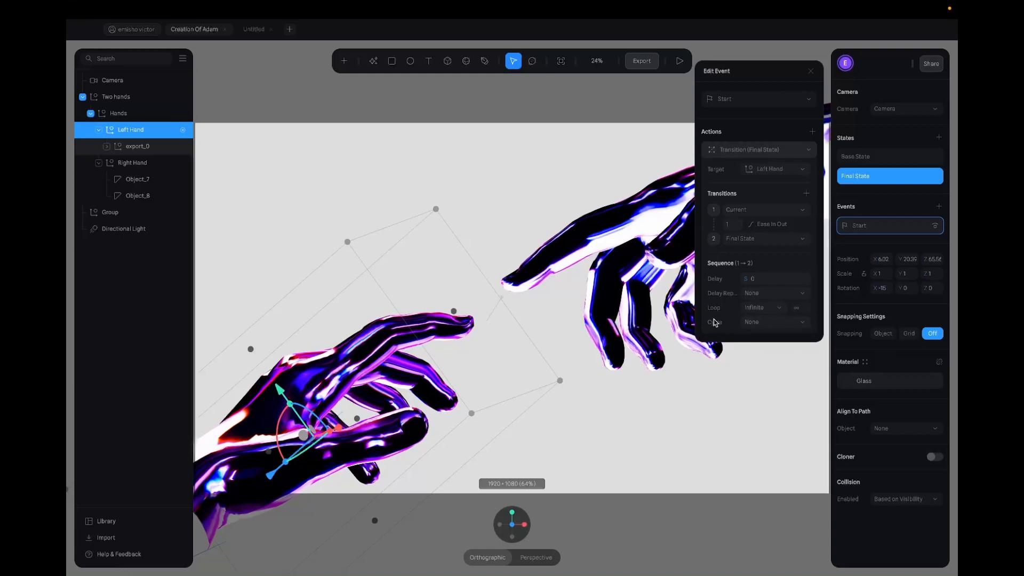
pyautogui.click(749, 322)
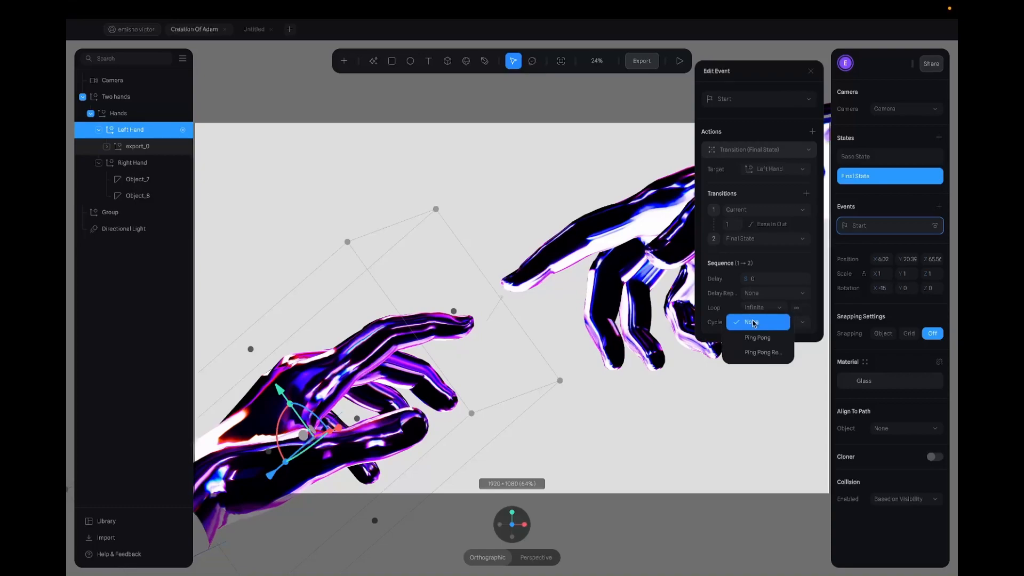
pyautogui.click(761, 339)
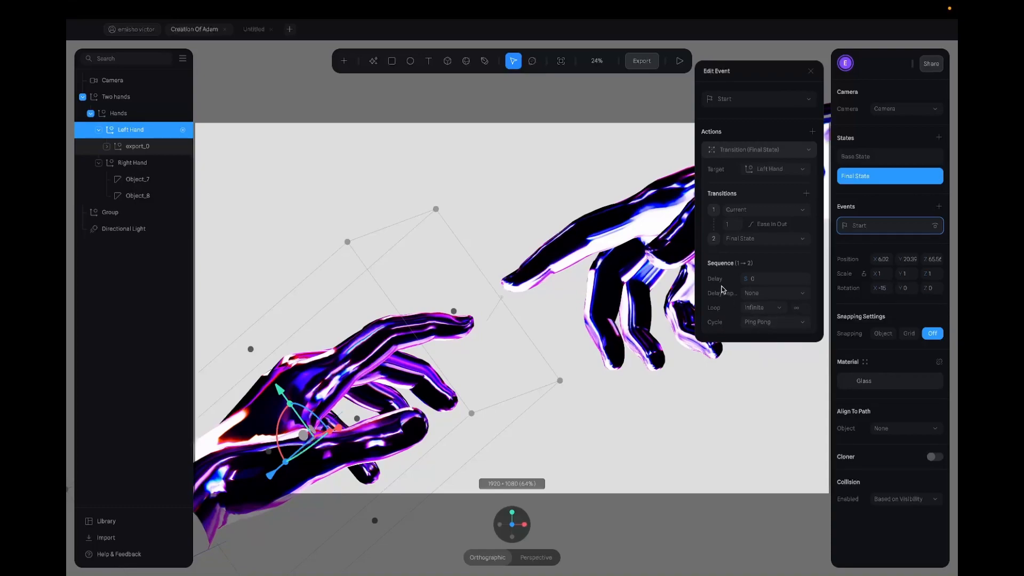
pyautogui.click(682, 53)
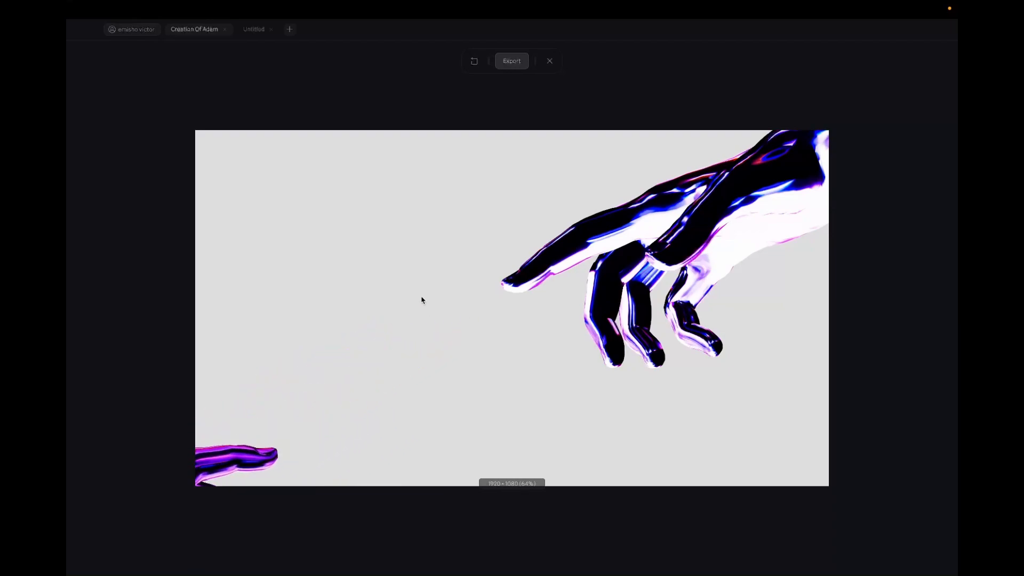
# Step: Review the Start event's delay settings with Delay Repeat at None, preview, then open the Ease In Out transition
pyautogui.click(550, 61)
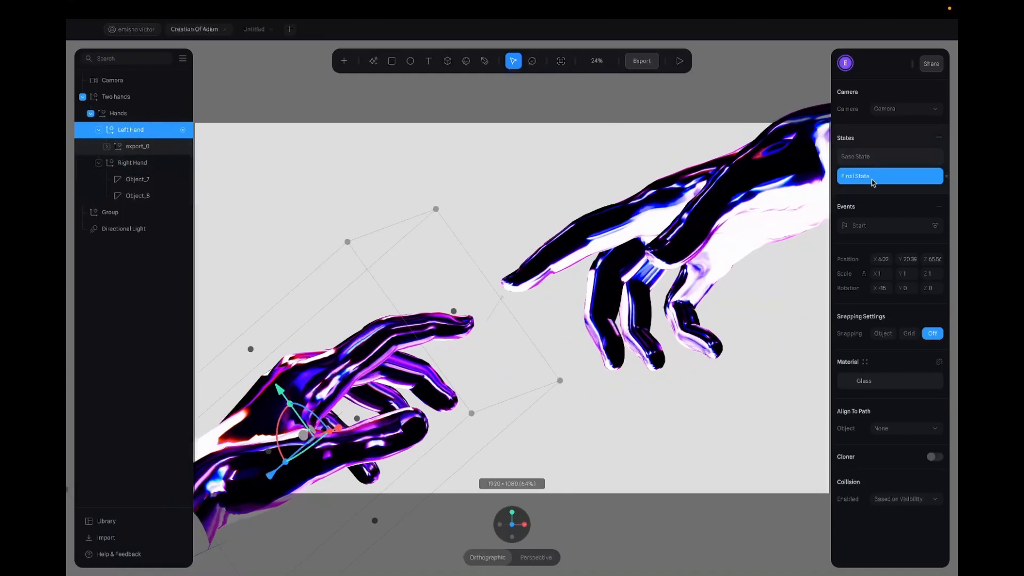
pyautogui.click(874, 228)
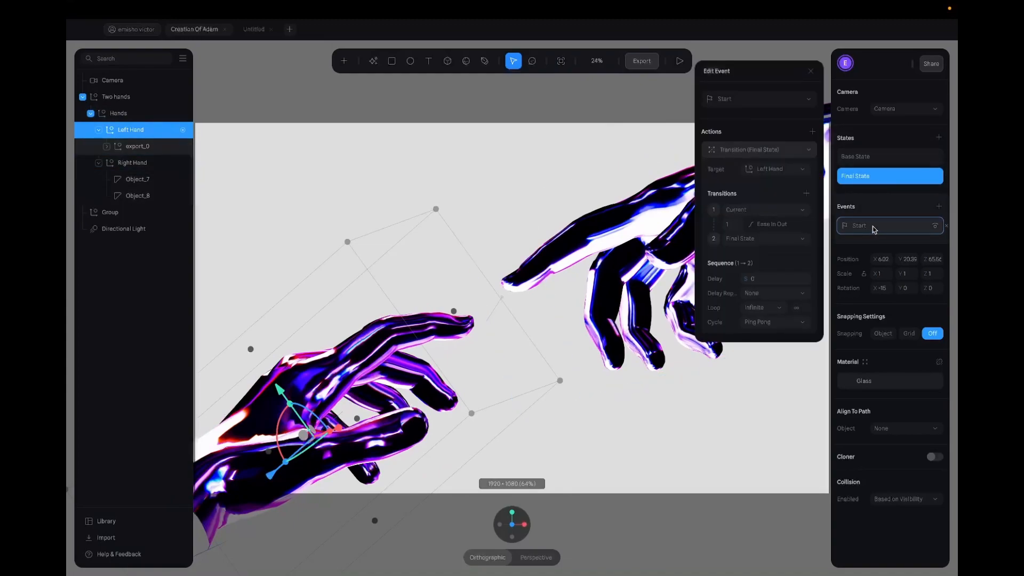
pyautogui.click(772, 299)
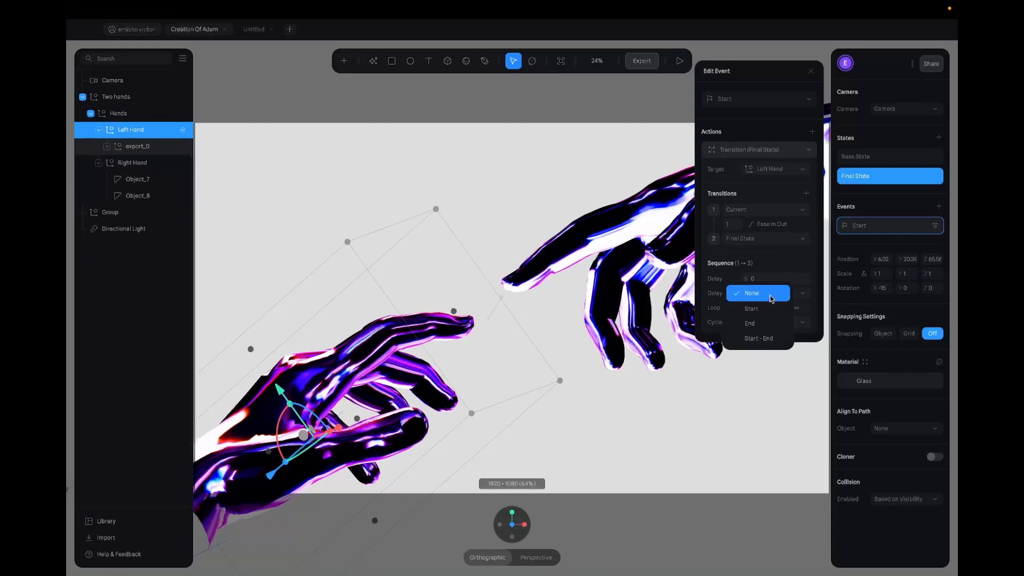
pyautogui.click(771, 297)
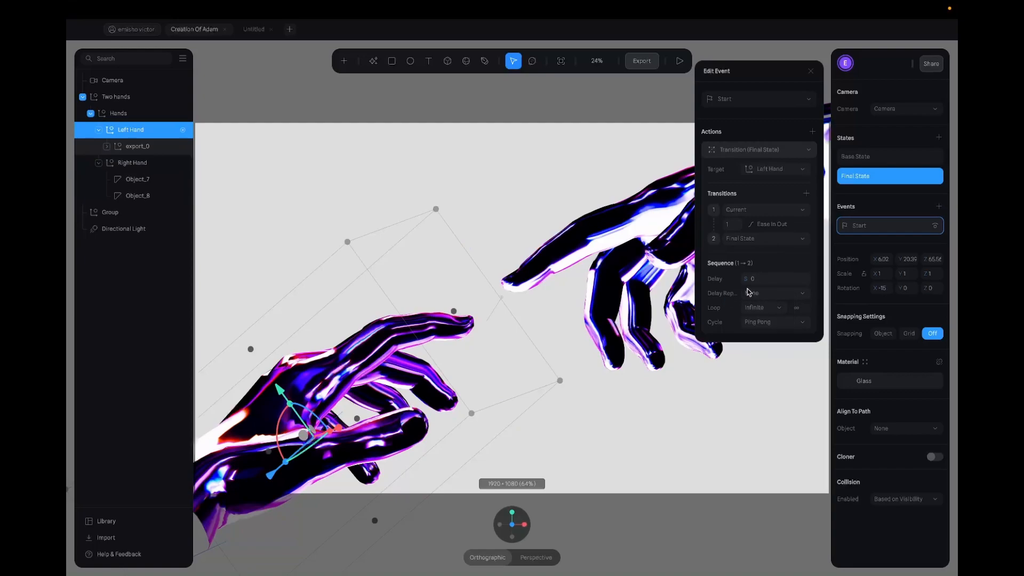
pyautogui.click(763, 279)
pyautogui.click(681, 60)
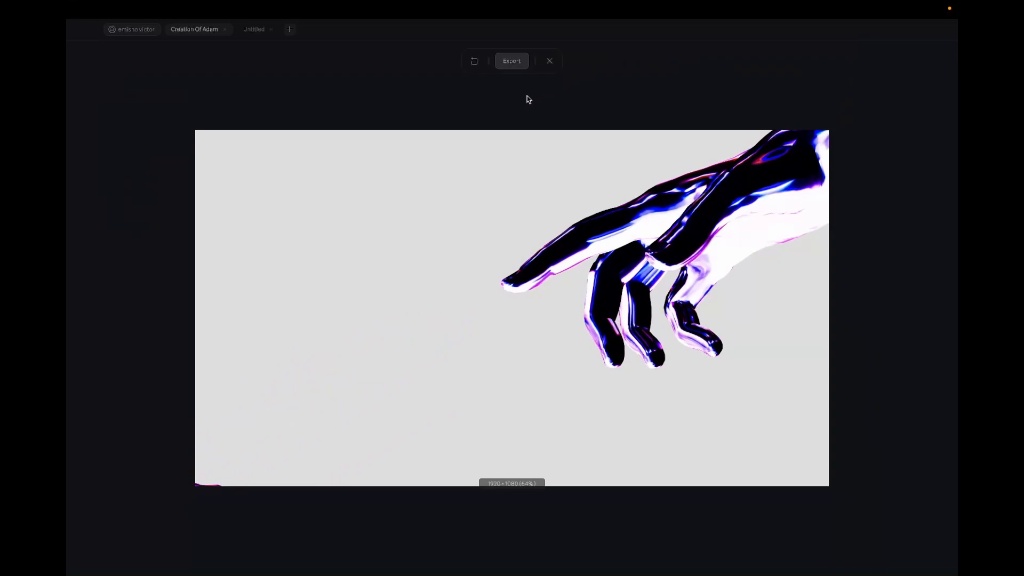
pyautogui.click(550, 61)
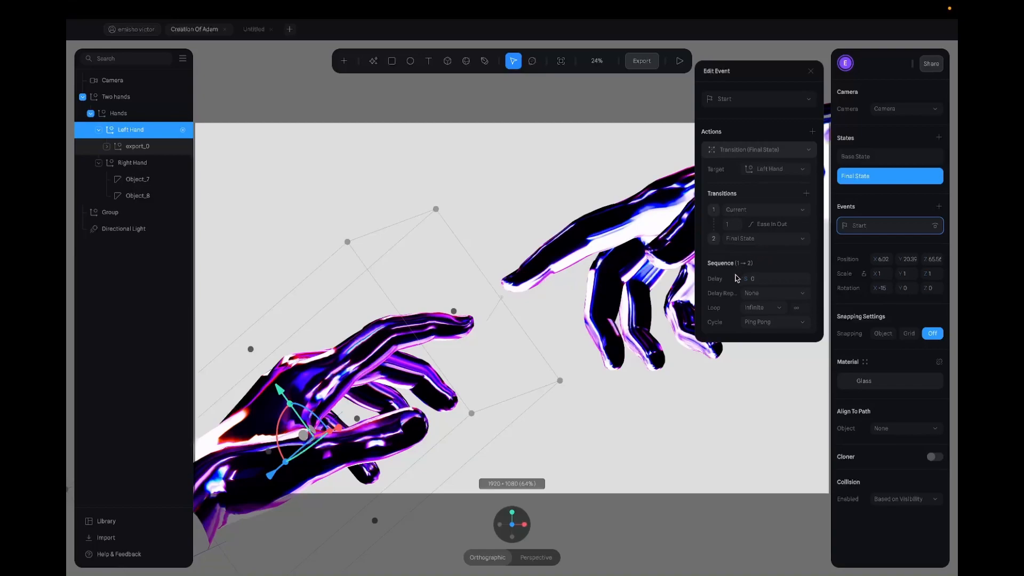
pyautogui.click(773, 226)
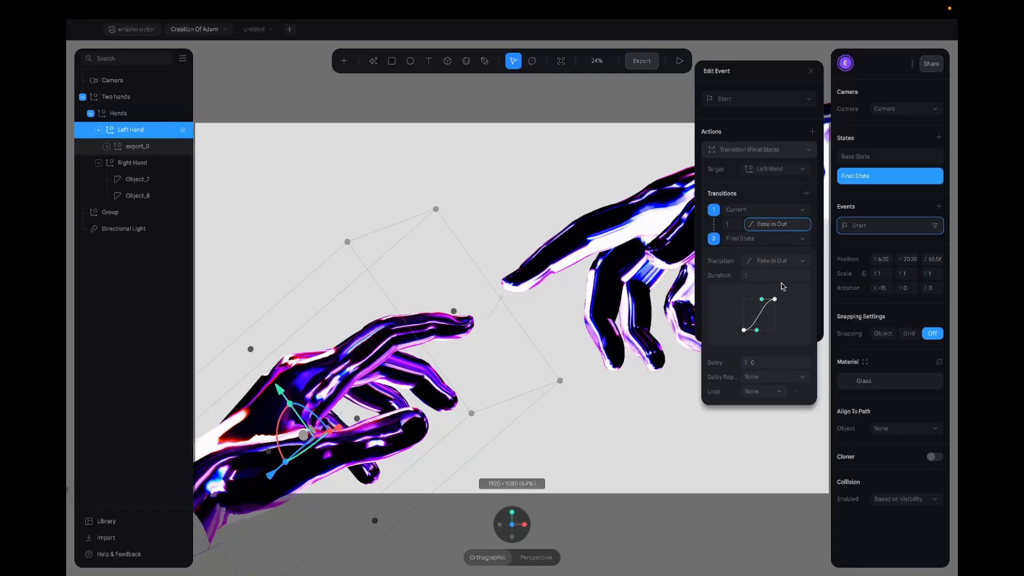
# Step: Set the Ease In Out transition delay to 5 and preview the result
pyautogui.click(760, 363)
pyautogui.write('5')
pyautogui.press('Return')
pyautogui.click(679, 60)
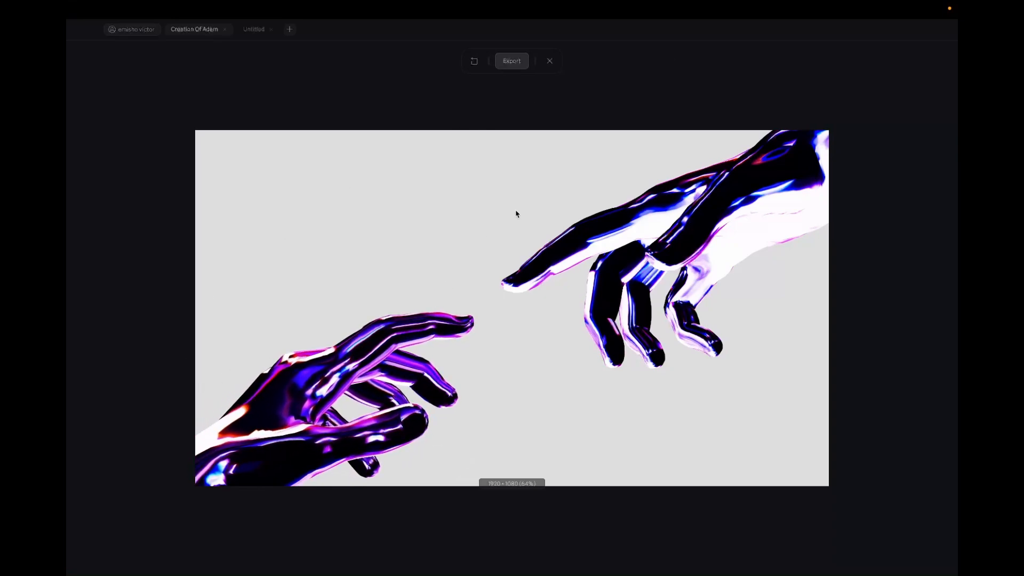
pyautogui.click(549, 63)
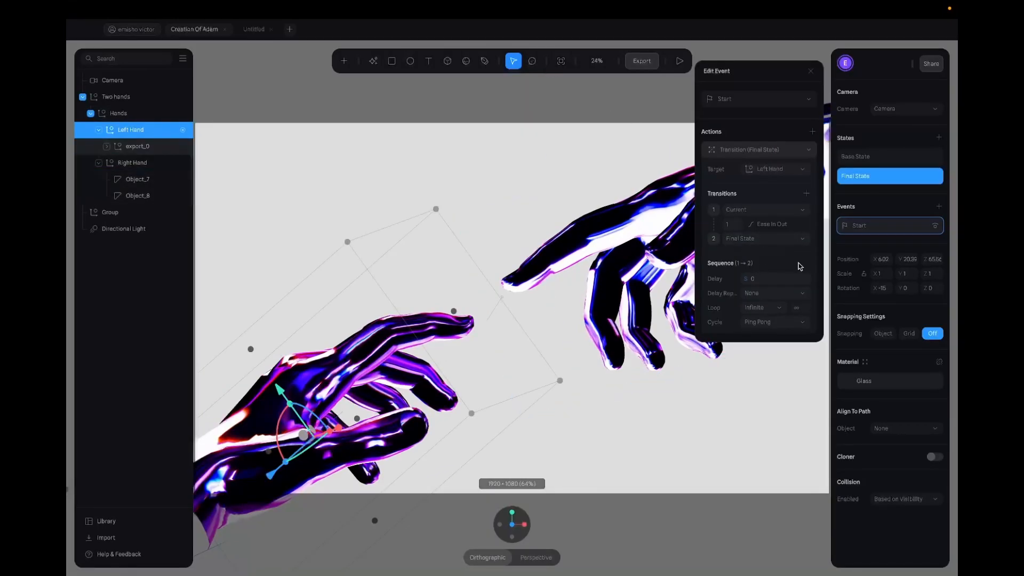
# Step: Try the Start event's Delay Repeat set to End and preview it
pyautogui.click(764, 299)
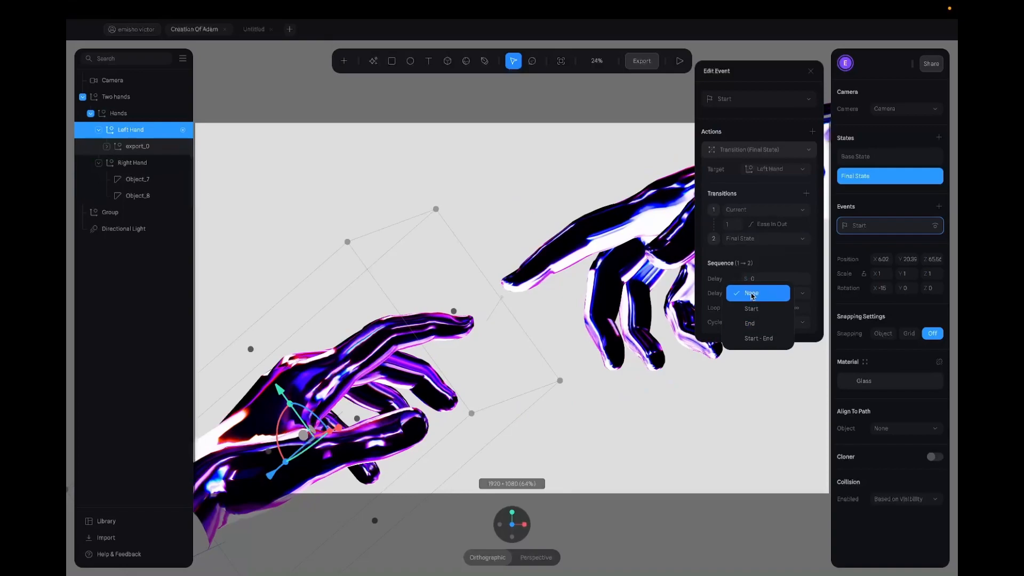
pyautogui.click(755, 323)
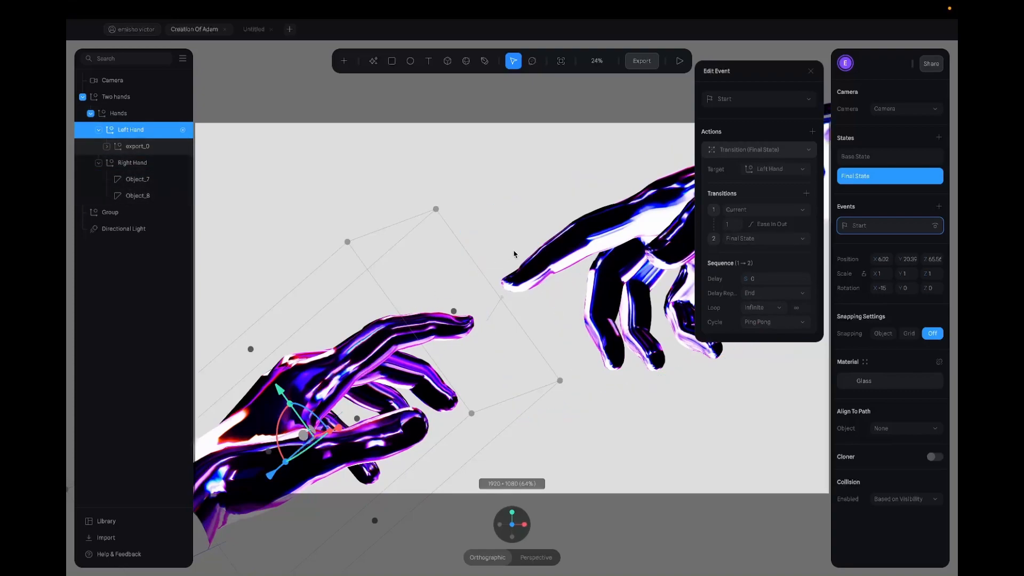
pyautogui.click(679, 61)
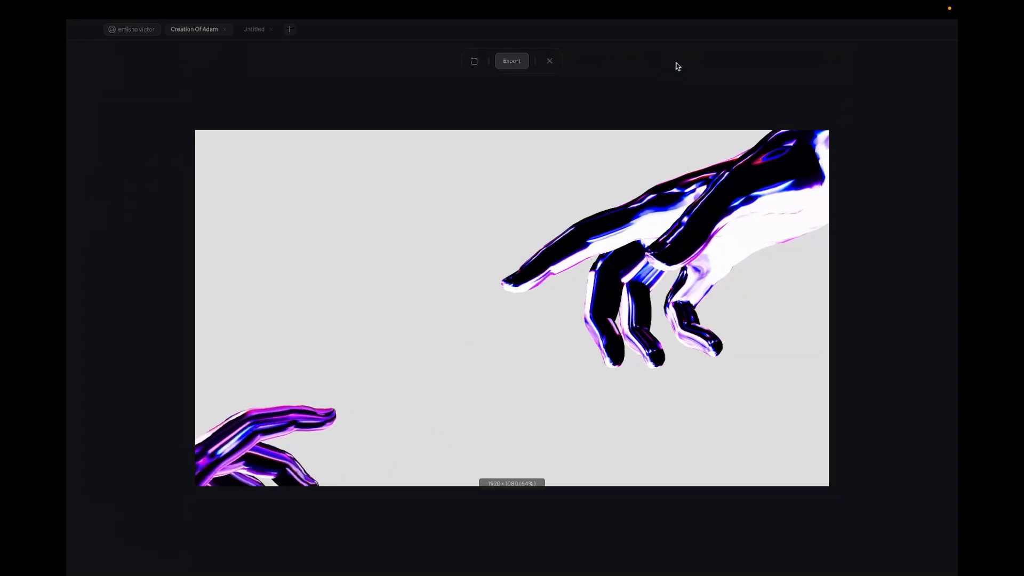
pyautogui.click(549, 61)
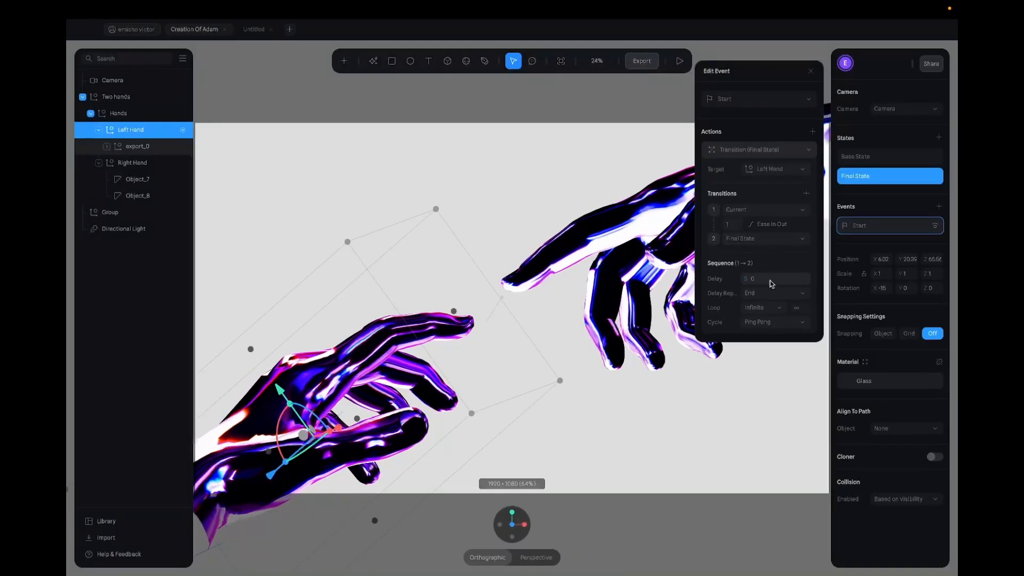
pyautogui.press('Escape')
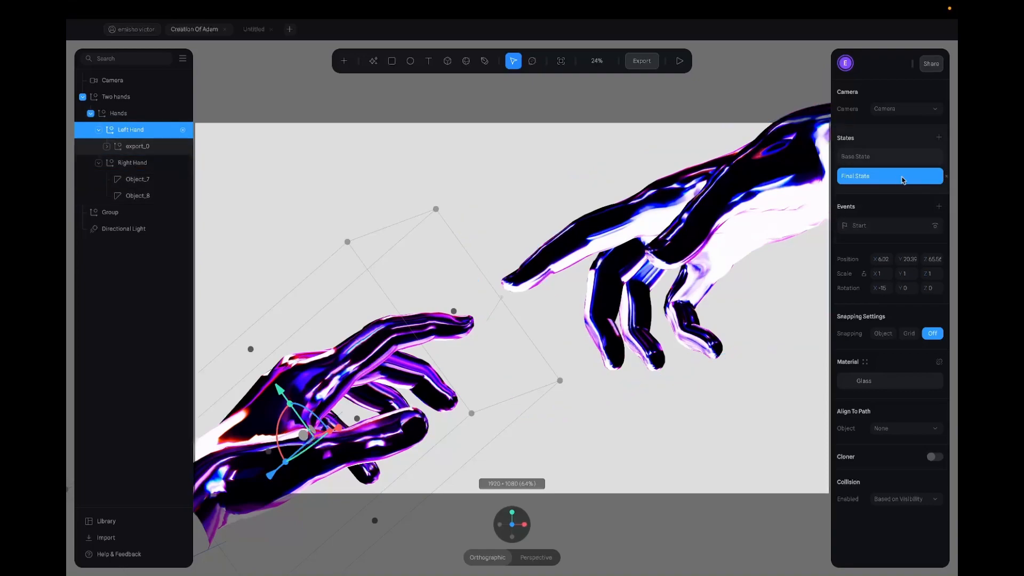
# Step: Reset the event's Delay Repeat to None, set the transition's Delay Repeat to Start, and preview
pyautogui.click(869, 230)
pyautogui.click(760, 293)
pyautogui.click(757, 260)
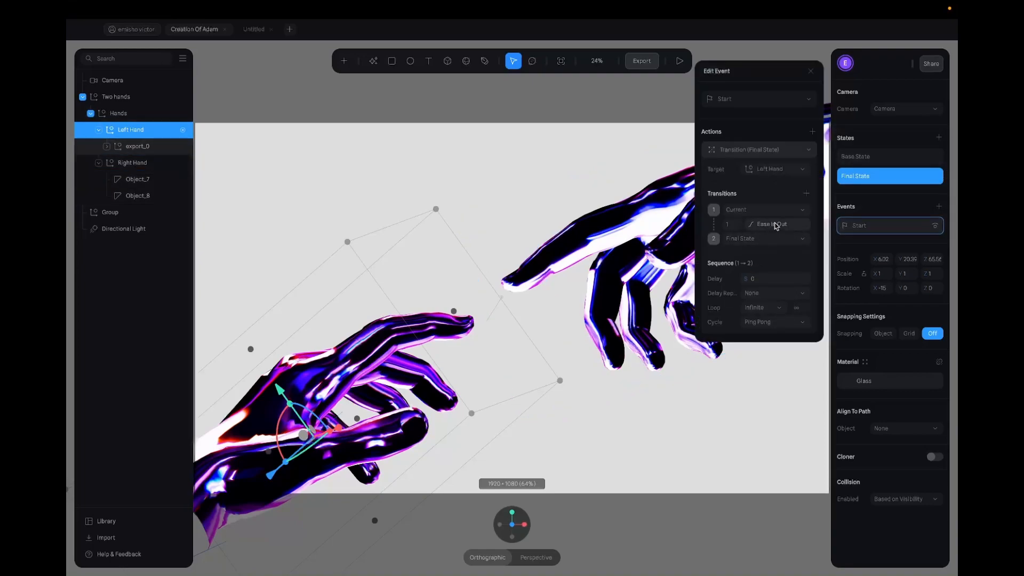
pyautogui.click(776, 224)
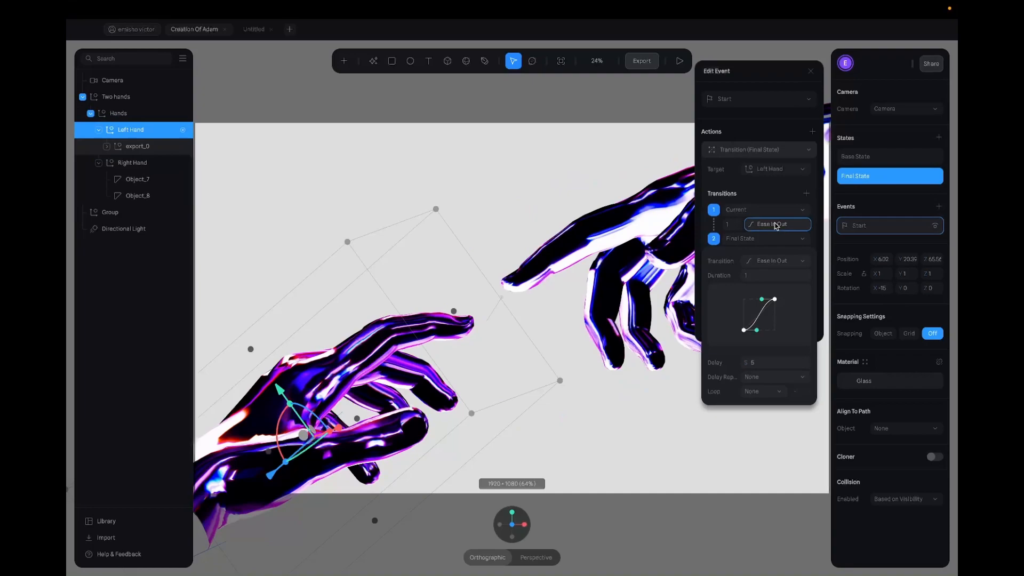
pyautogui.click(756, 377)
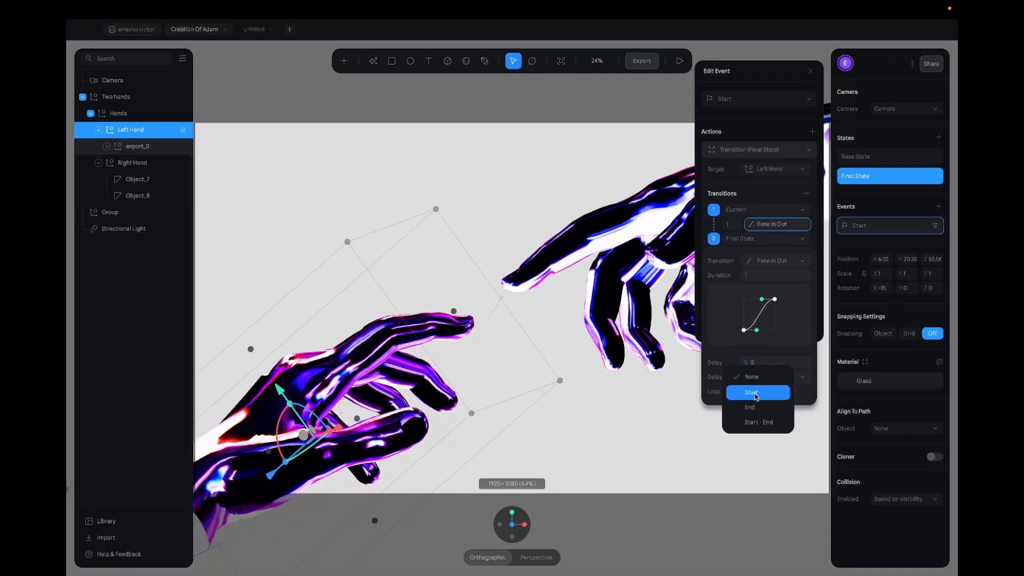
pyautogui.click(757, 393)
pyautogui.click(679, 57)
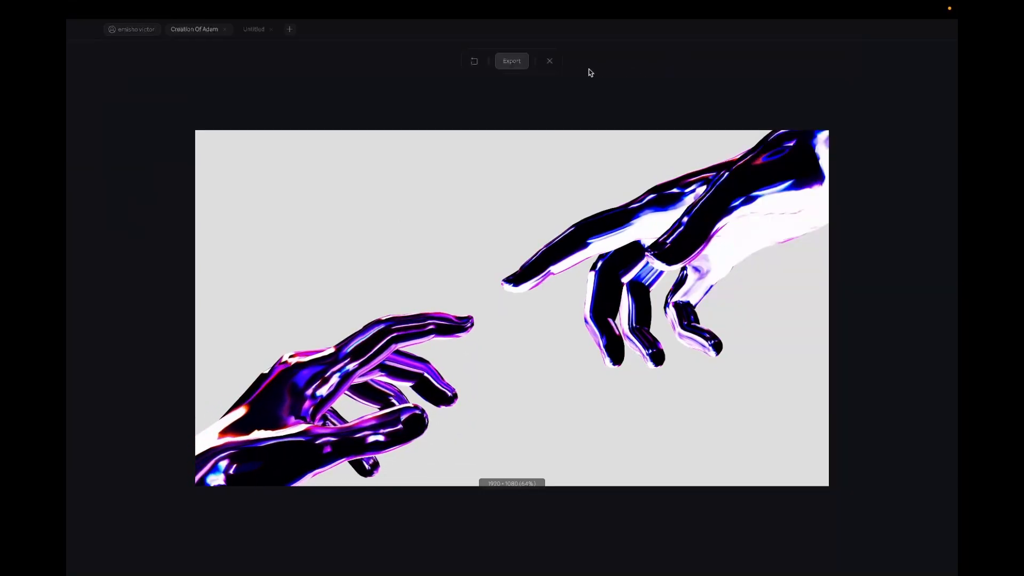
pyautogui.click(550, 61)
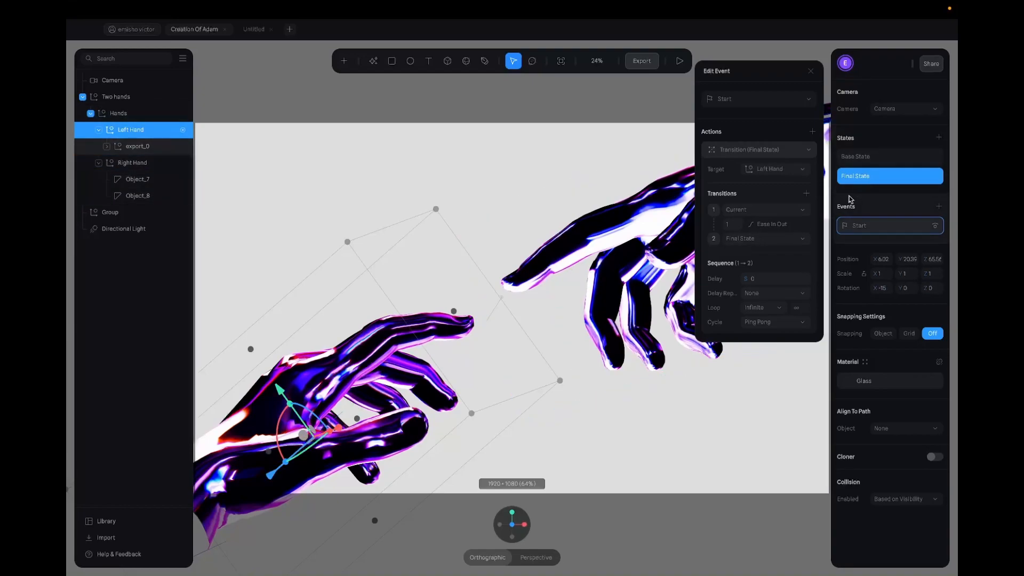
pyautogui.click(772, 227)
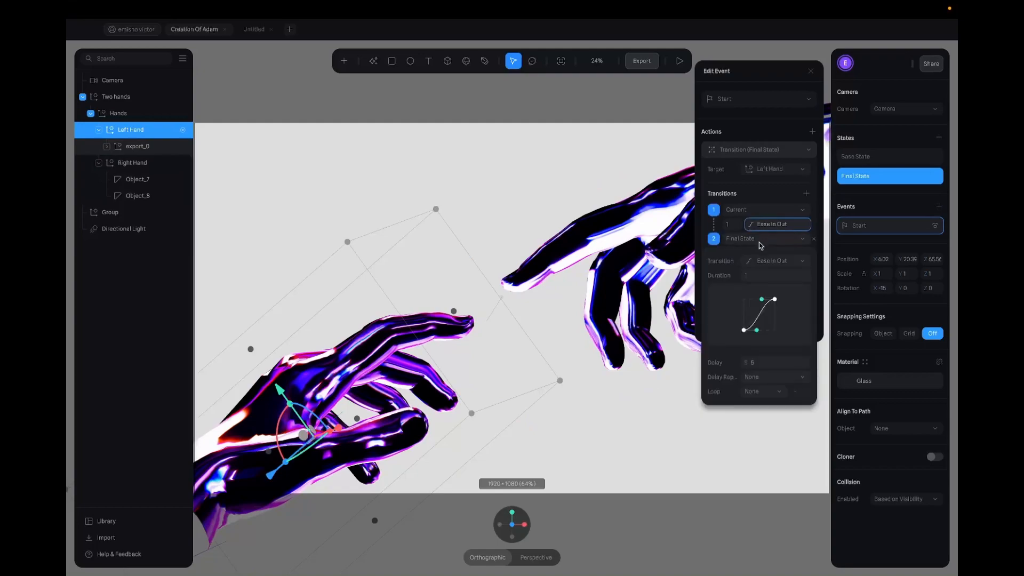
pyautogui.click(757, 364)
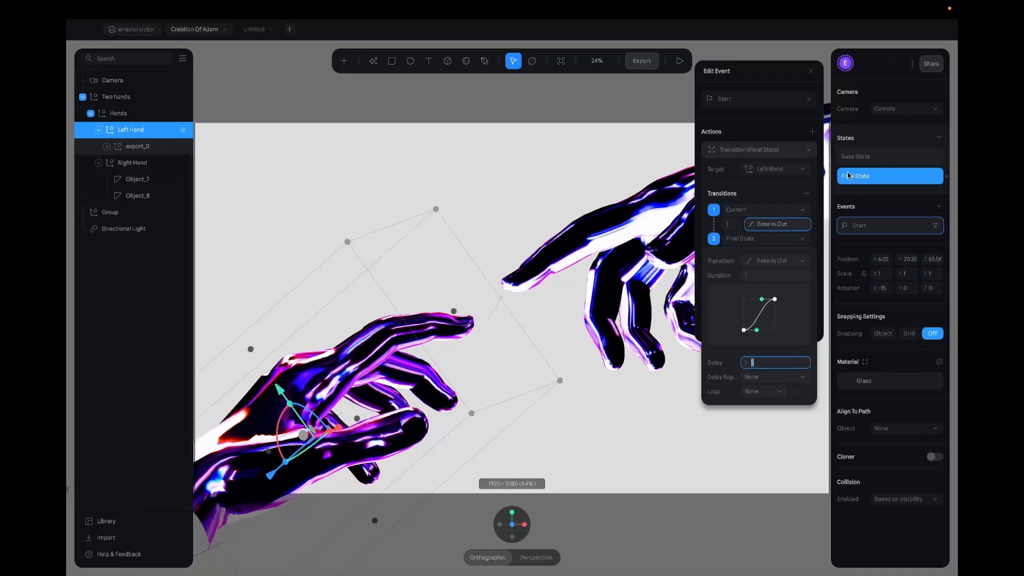
# Step: Try a sequence delay of 5, revert it to 0, and preview the animation
pyautogui.click(679, 62)
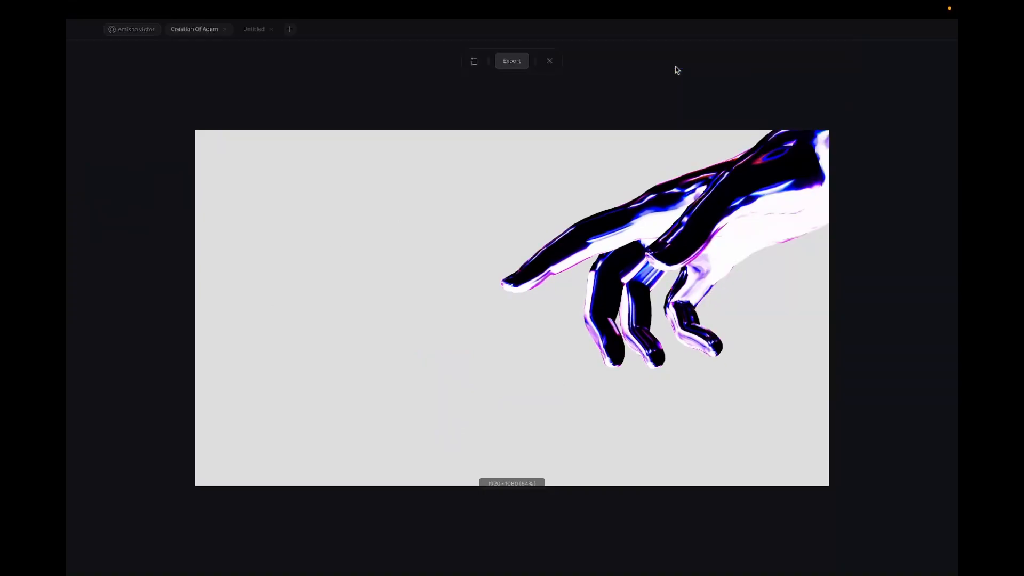
pyautogui.click(546, 63)
pyautogui.click(763, 279)
pyautogui.write('5')
pyautogui.press('Return')
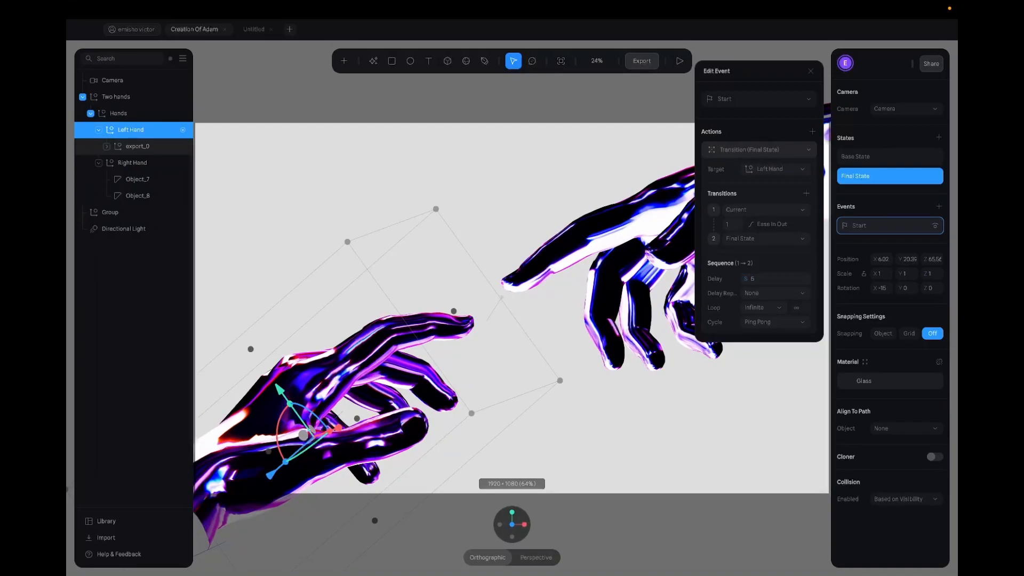
pyautogui.click(764, 279)
pyautogui.write('0')
pyautogui.press('Return')
pyautogui.click(680, 61)
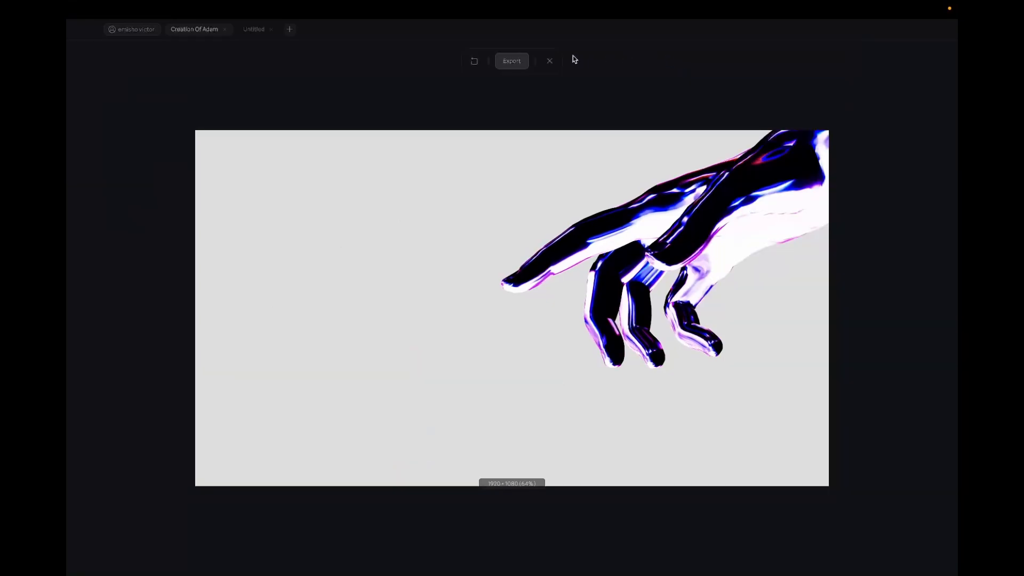
pyautogui.click(550, 60)
# Step: Set the Ease In Out transition's Delay Repeat to End and preview the animation
pyautogui.click(777, 228)
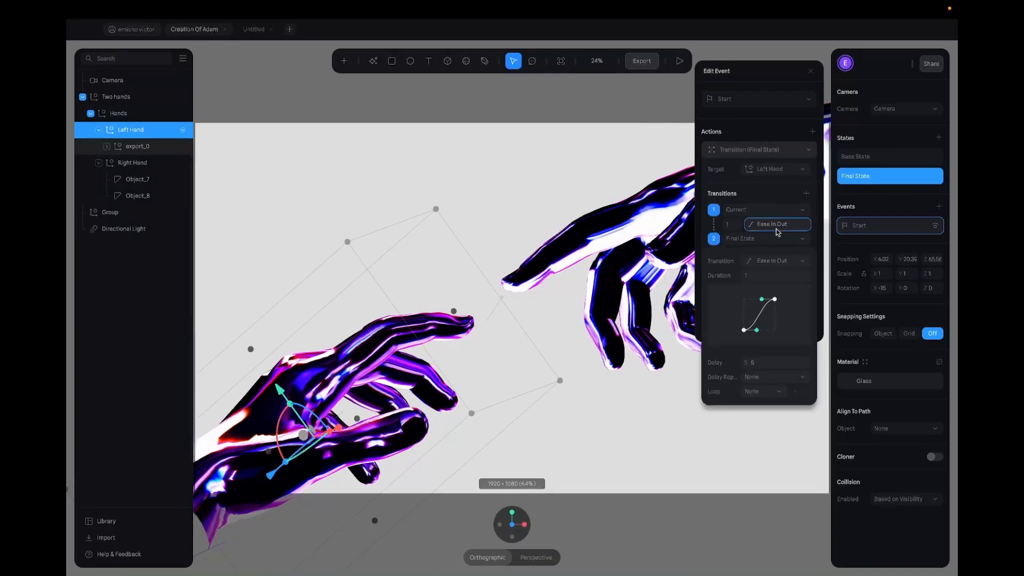
pyautogui.click(749, 202)
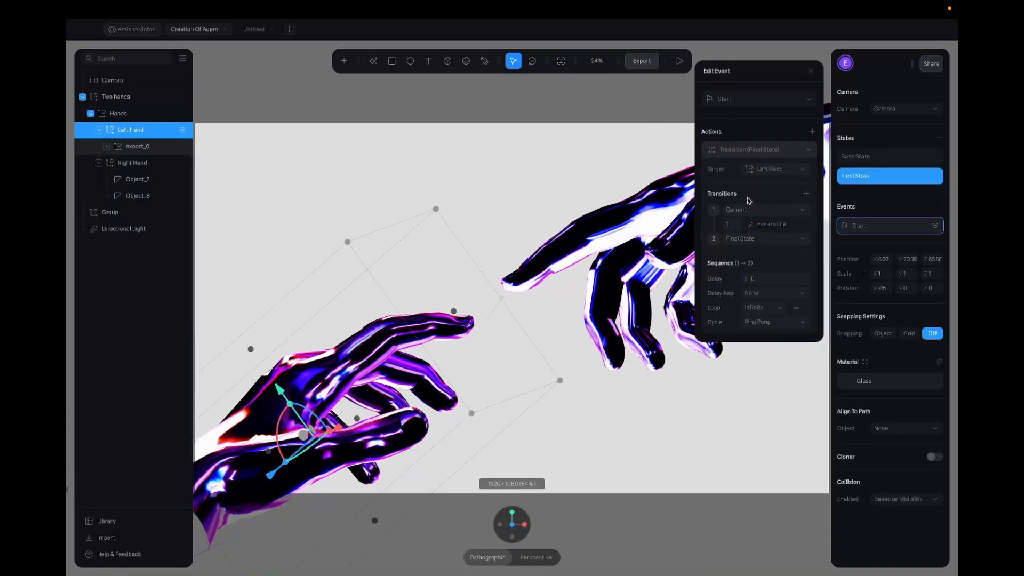
pyautogui.click(780, 229)
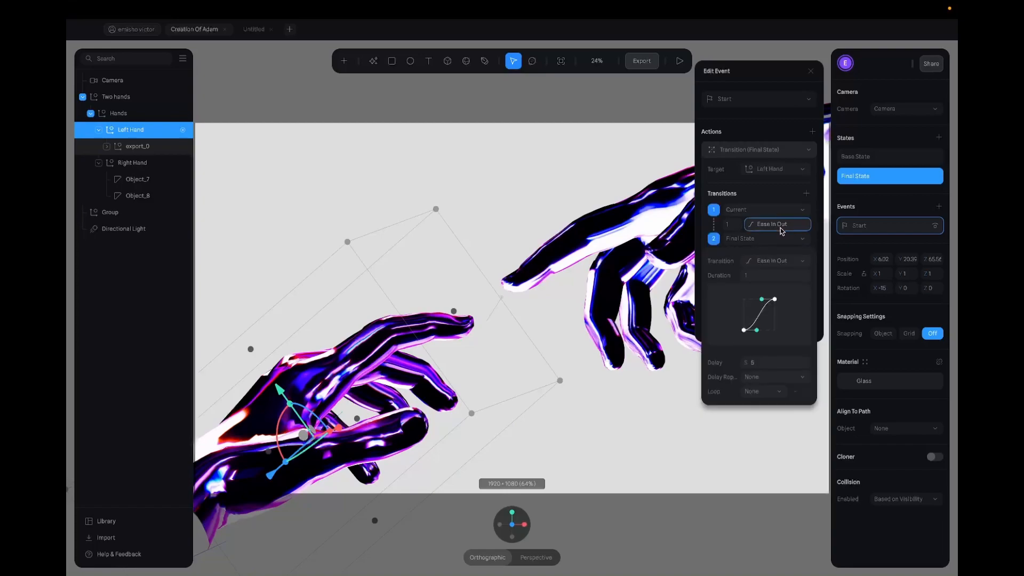
pyautogui.click(768, 378)
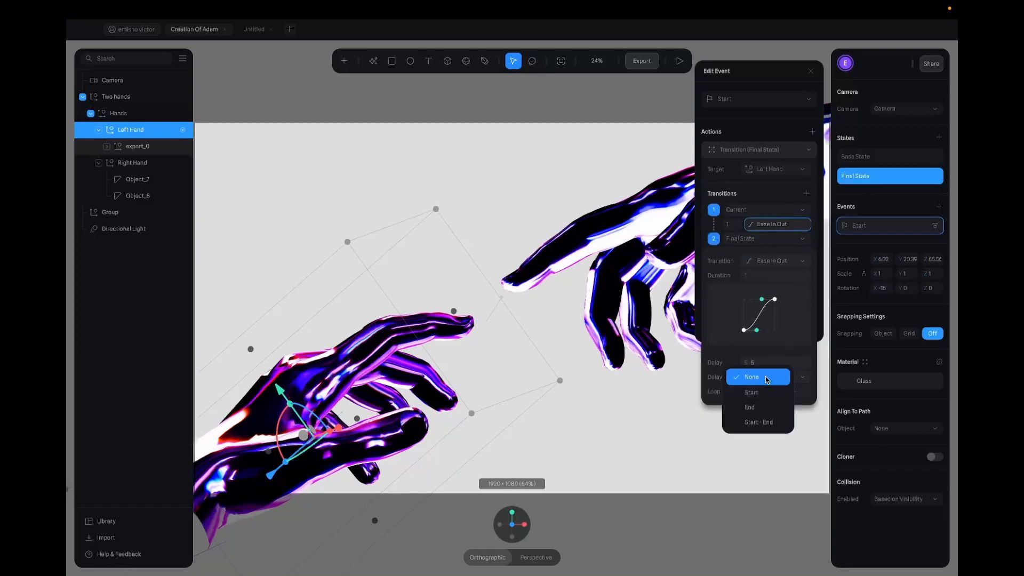
pyautogui.click(754, 407)
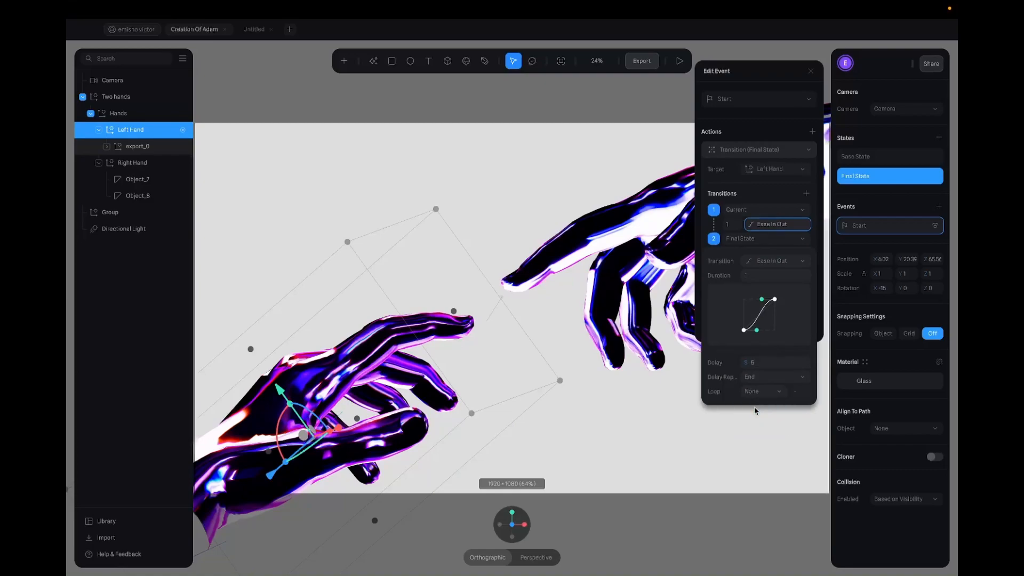
pyautogui.click(679, 62)
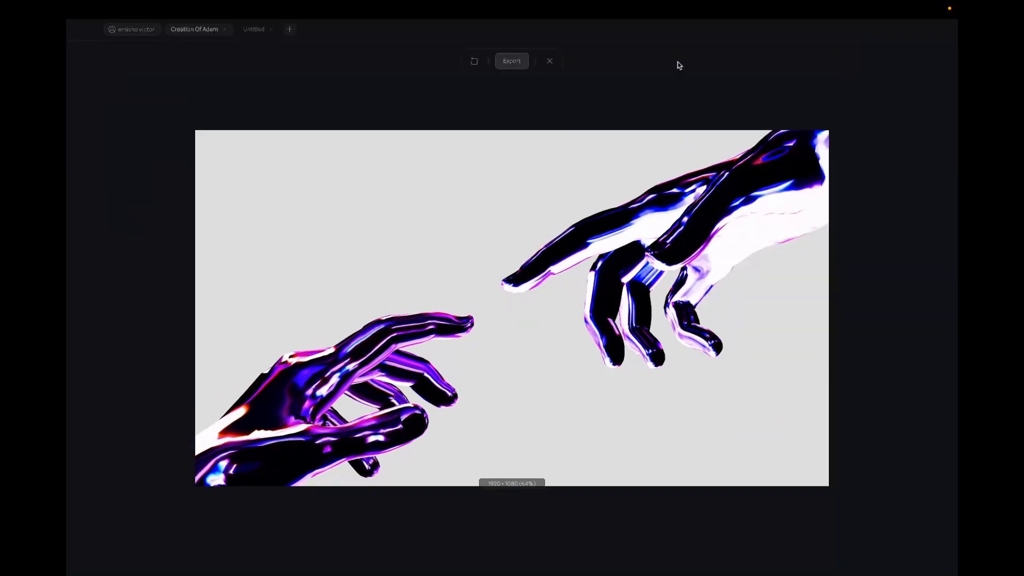
pyautogui.click(549, 62)
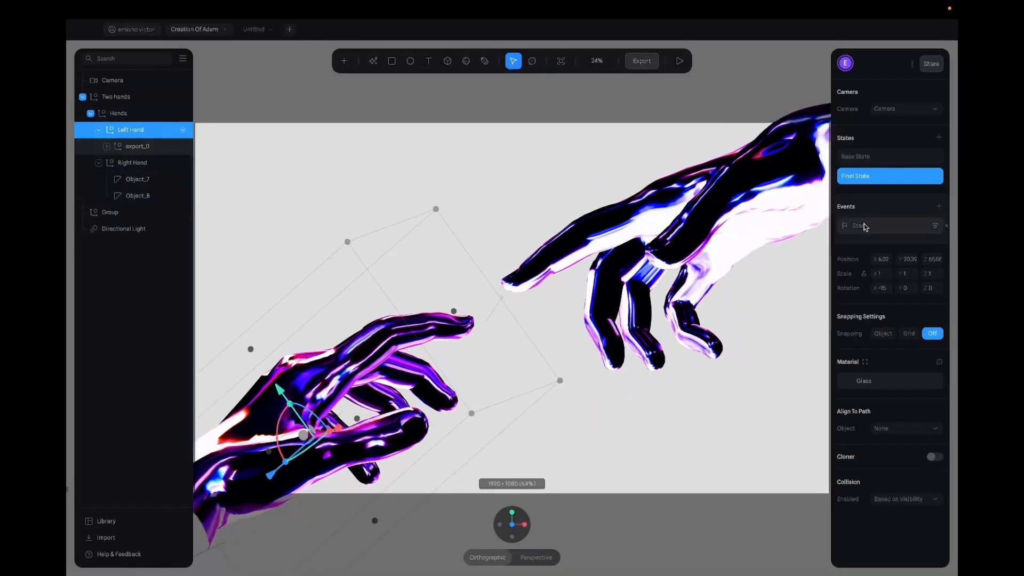
# Step: Recheck the transition's Delay Repeat, toggling None and back to End, then play the preview
pyautogui.click(865, 227)
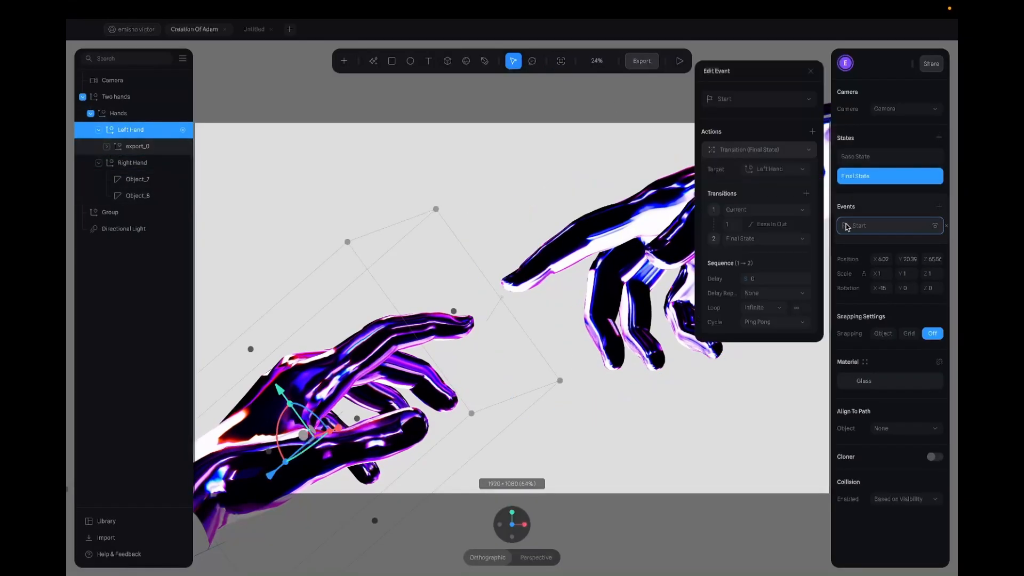
pyautogui.click(774, 225)
pyautogui.click(759, 363)
pyautogui.click(759, 376)
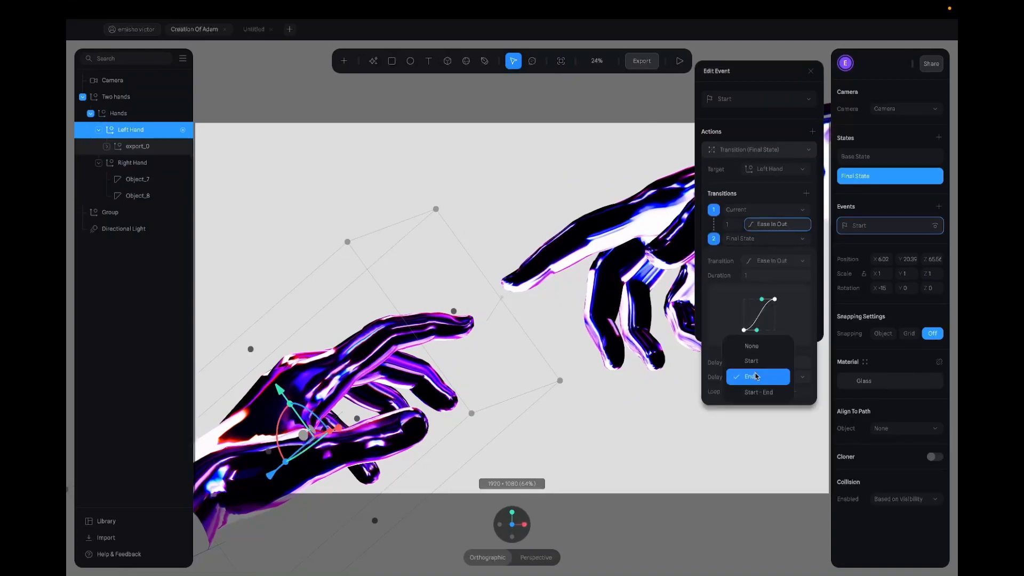
pyautogui.click(803, 380)
pyautogui.click(780, 382)
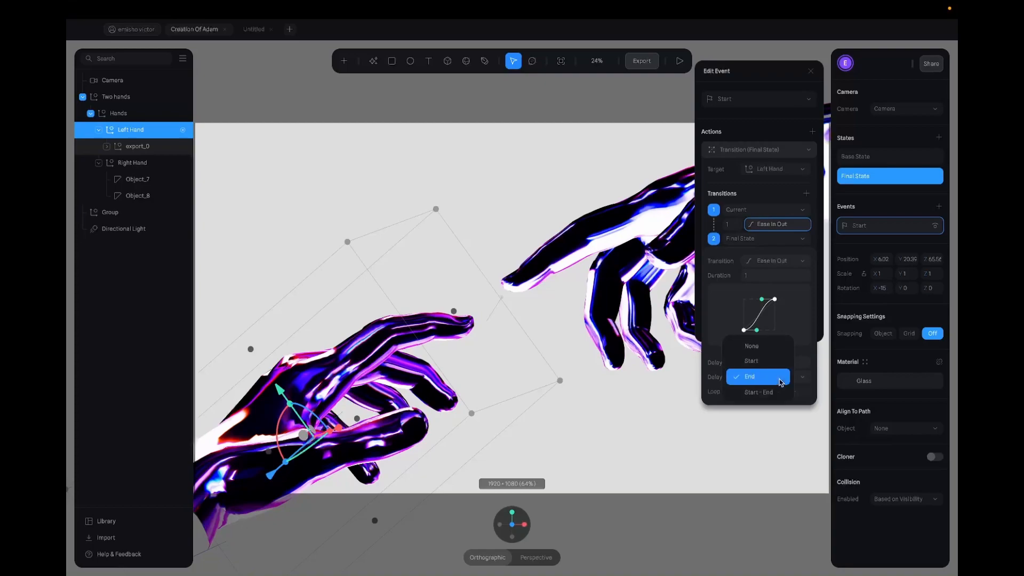
pyautogui.click(749, 352)
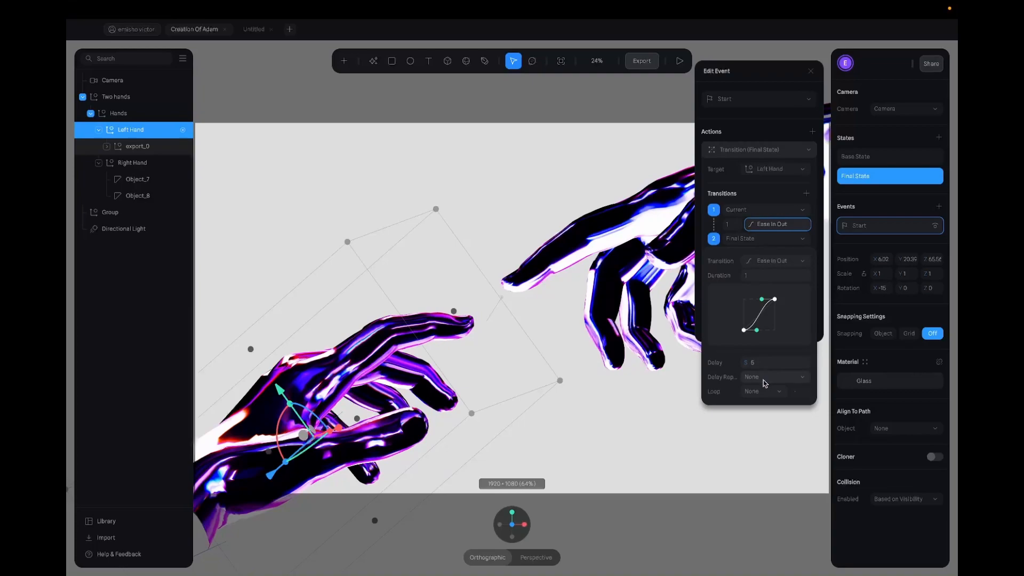
pyautogui.click(766, 382)
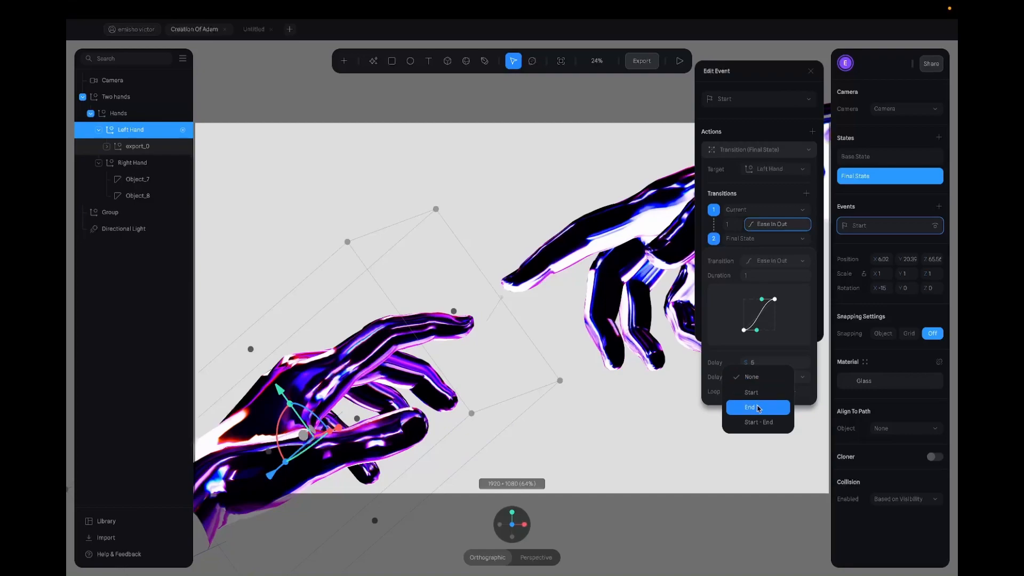
pyautogui.click(759, 409)
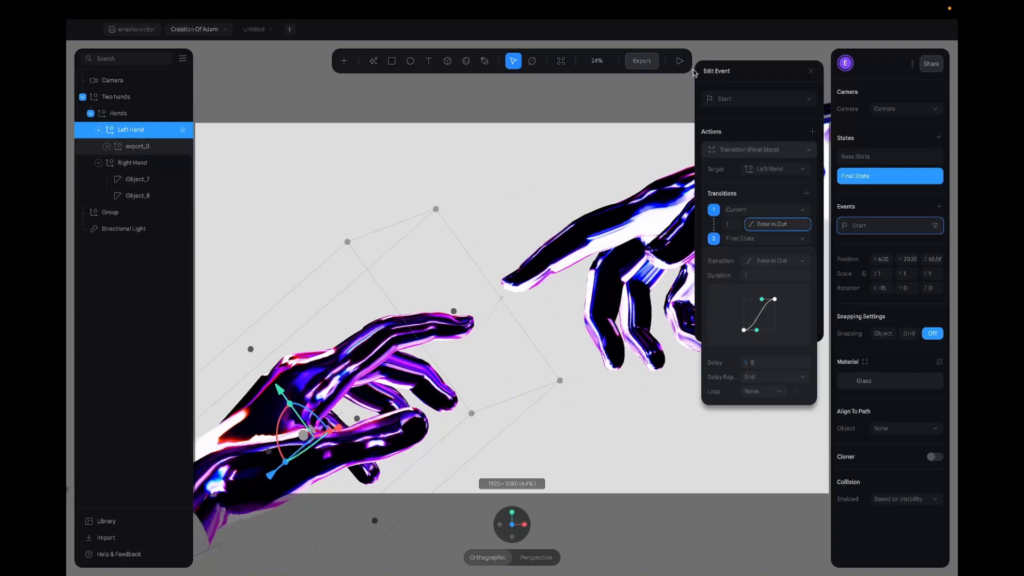
pyautogui.click(679, 61)
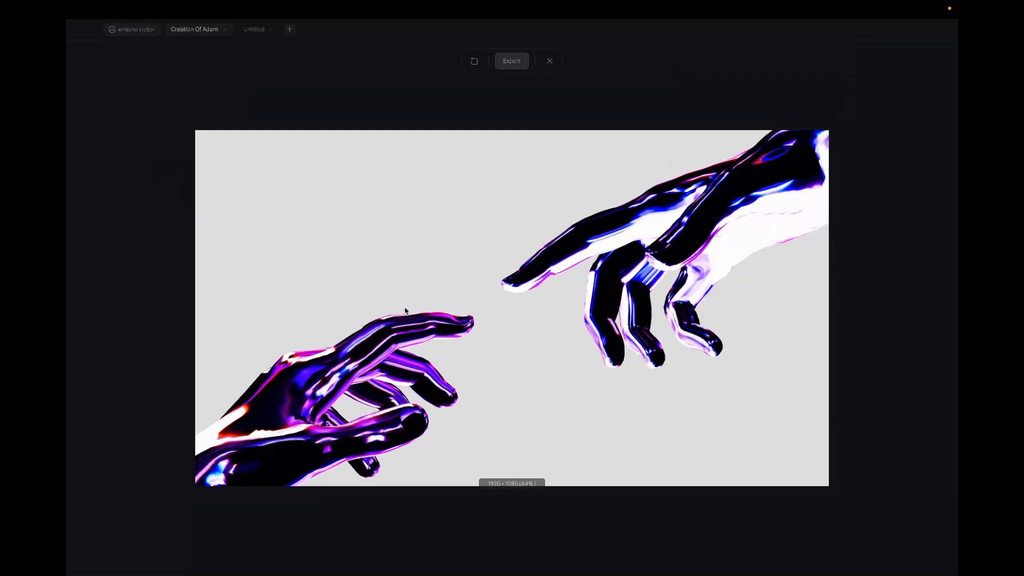
# Step: Replay the preview once more and return to editing
pyautogui.click(548, 62)
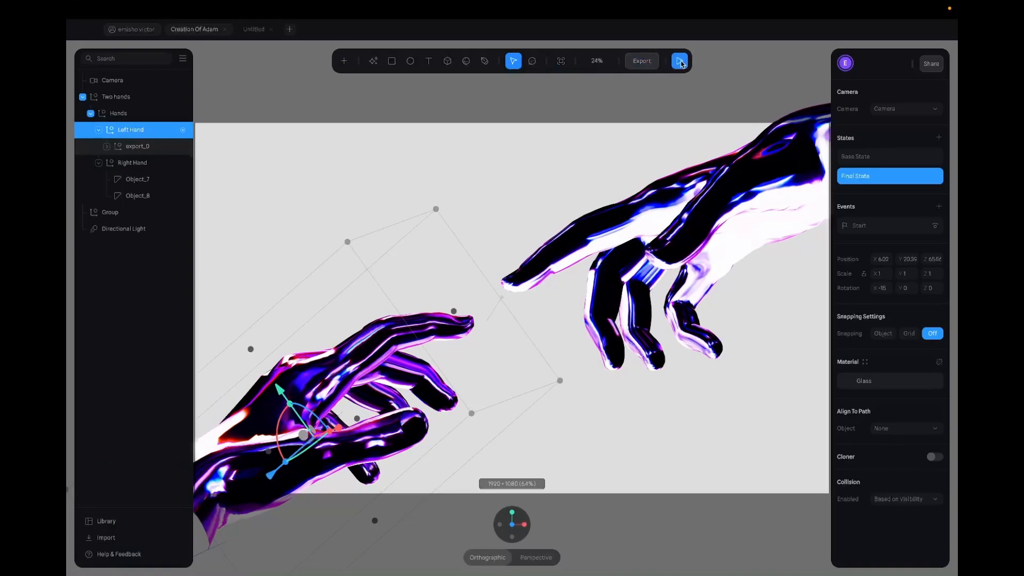
pyautogui.click(680, 61)
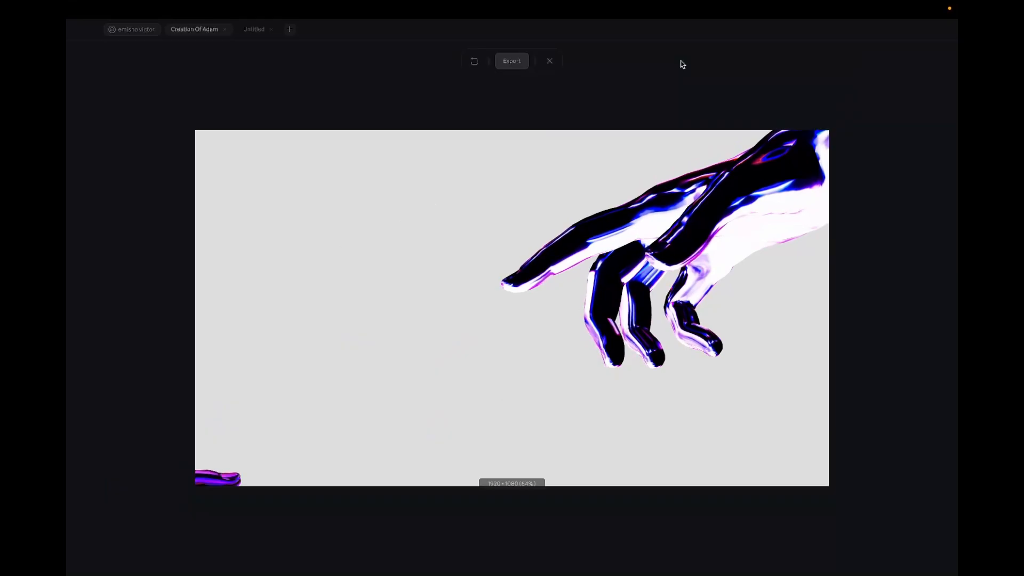
pyautogui.click(550, 61)
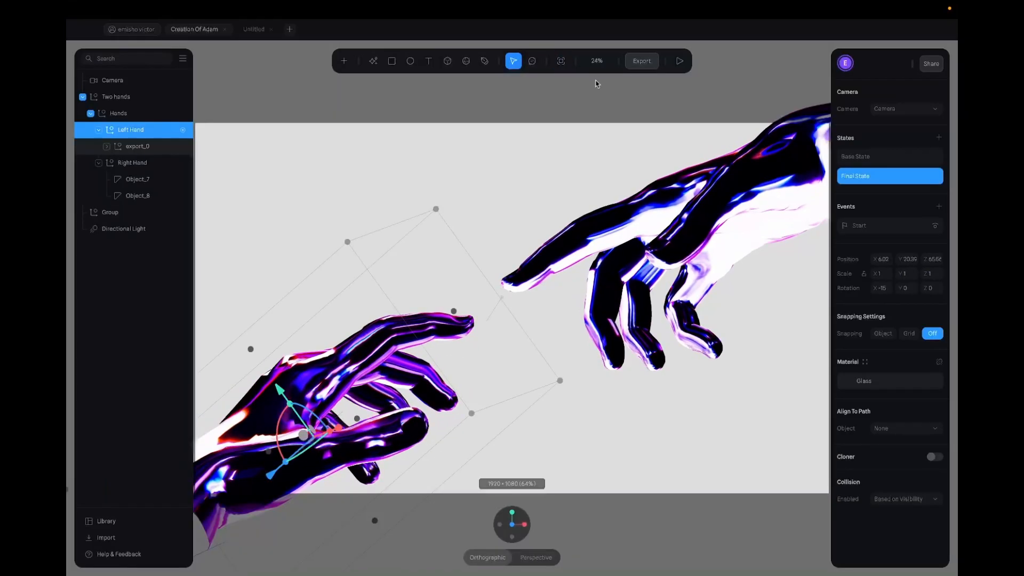
# Step: Change the left hand's Ease In Out transition delay to 3 and preview it
pyautogui.click(888, 229)
pyautogui.click(768, 224)
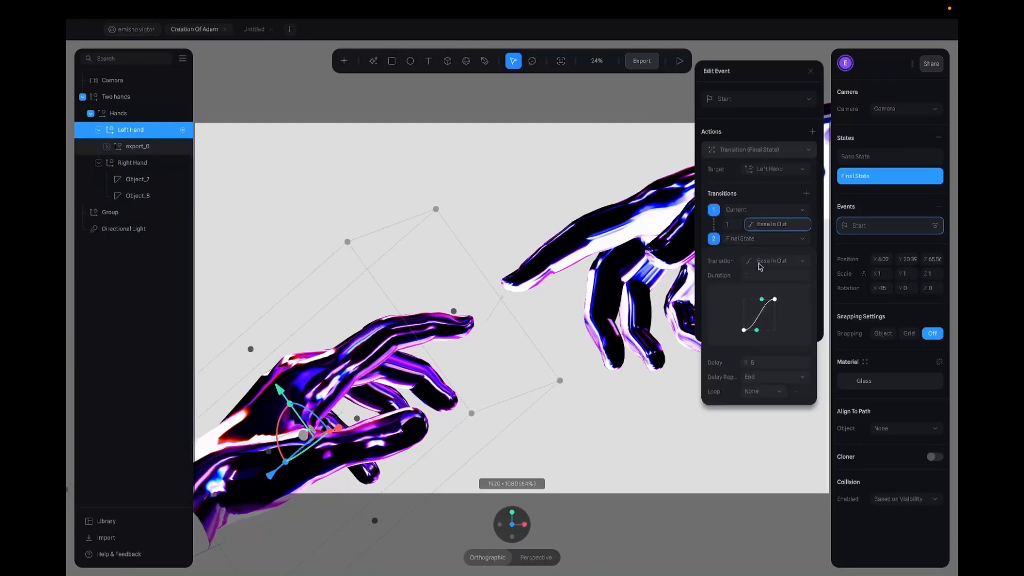
pyautogui.click(758, 363)
pyautogui.write('3')
pyautogui.press('Return')
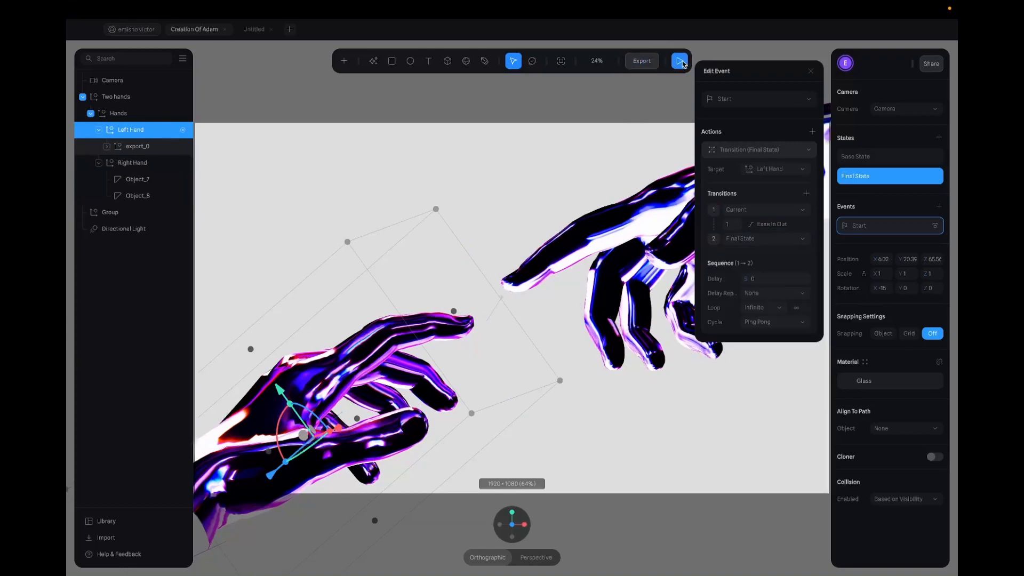
pyautogui.click(680, 61)
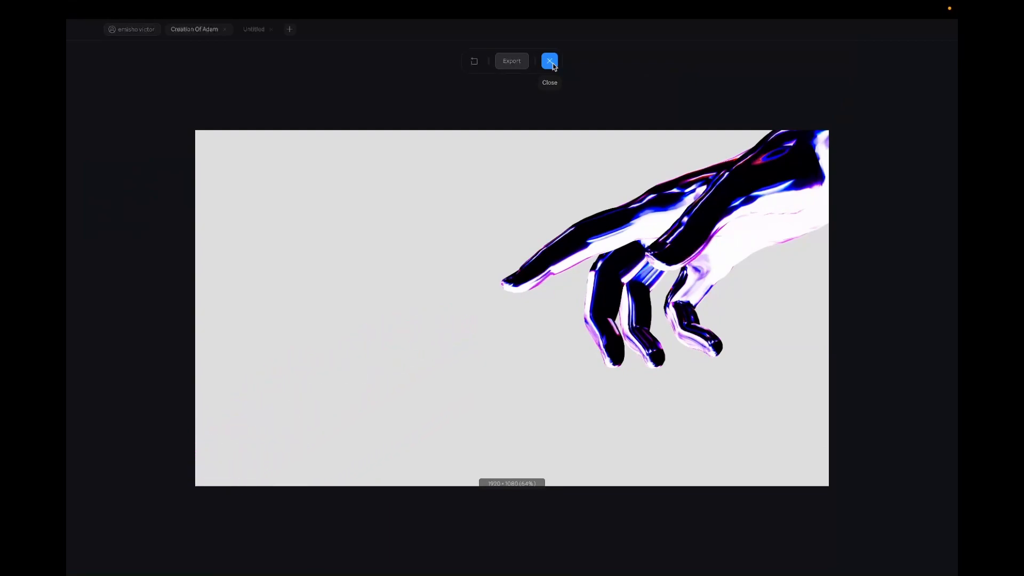
# Step: Select the Right Hand object, add a second state, and return to its Base State
pyautogui.click(553, 66)
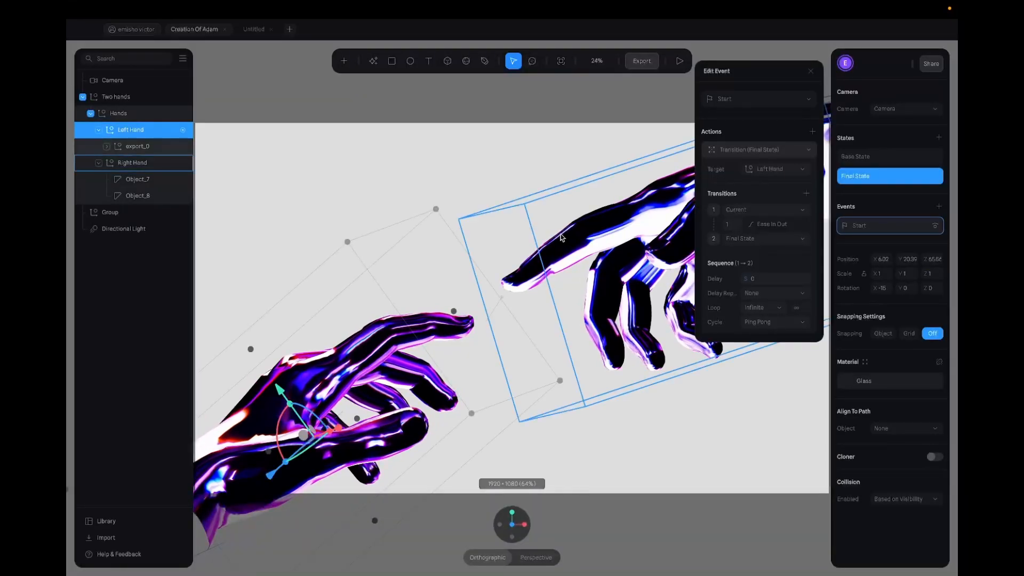
pyautogui.click(540, 213)
pyautogui.doubleClick(622, 246)
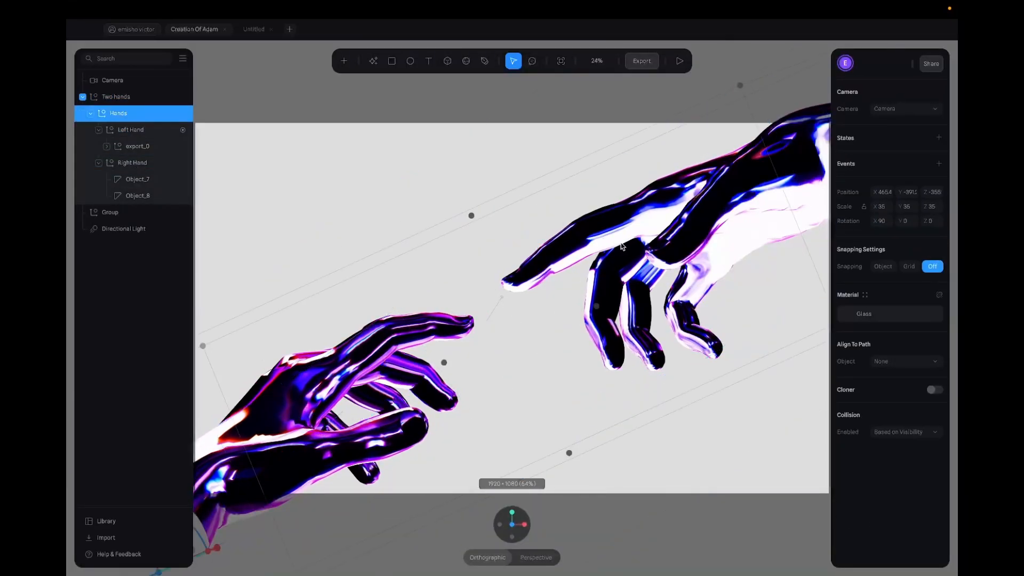
pyautogui.click(622, 246)
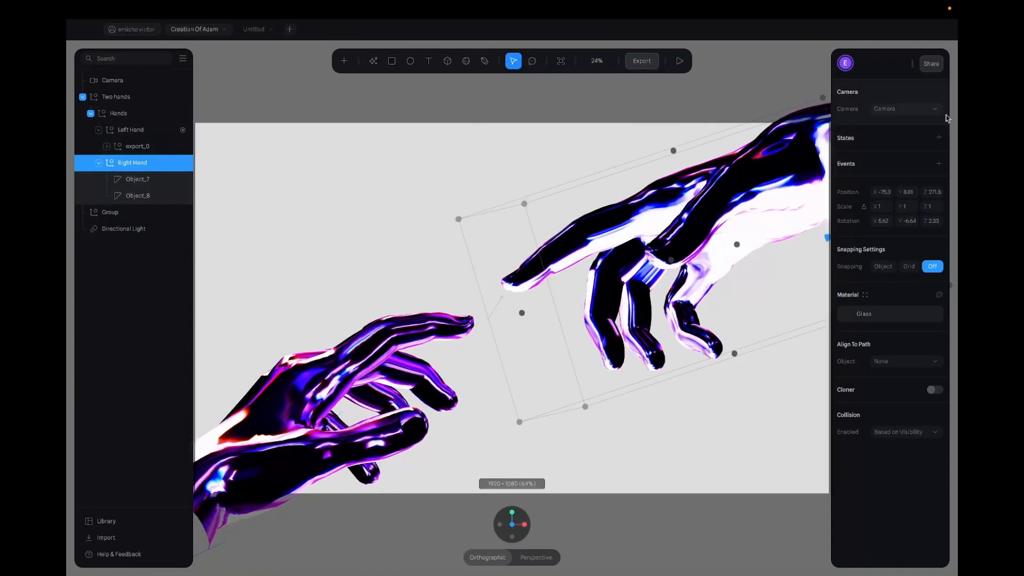
pyautogui.click(939, 140)
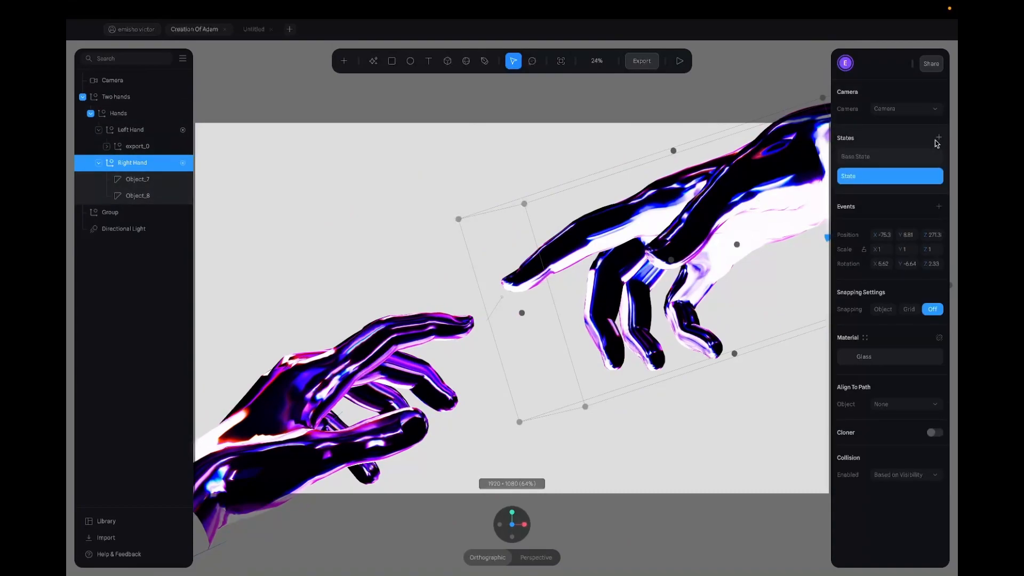
pyautogui.click(897, 155)
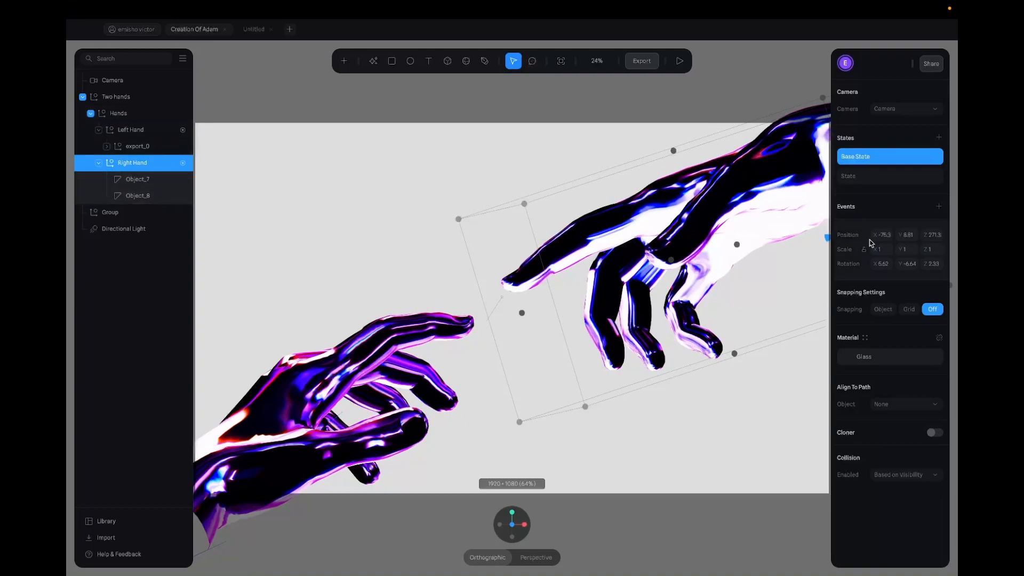
# Step: Move the right hand offscreen in Base State and rename its new state to Final State
pyautogui.moveTo(827, 238); pyautogui.dragTo(721, 237)
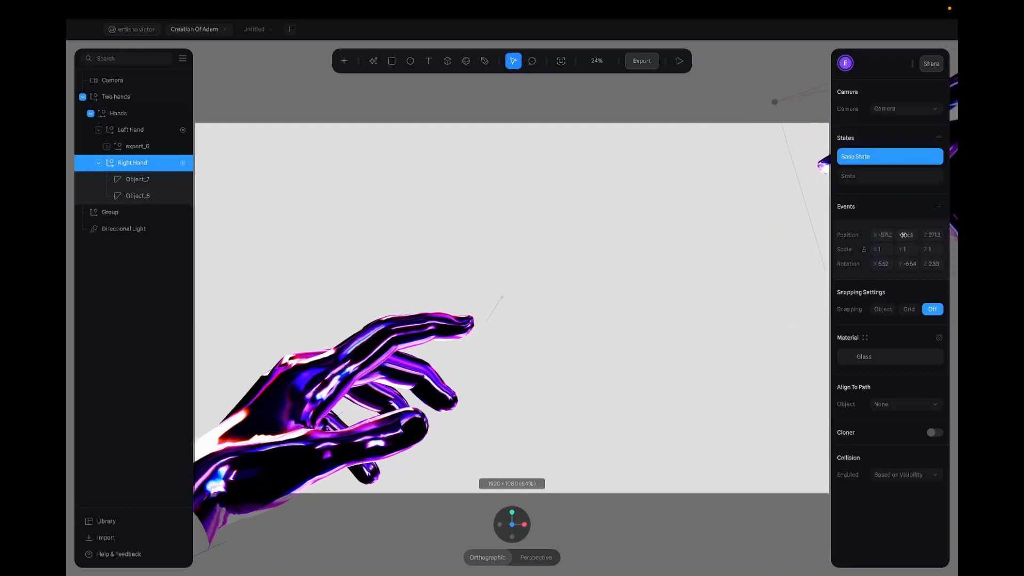
pyautogui.moveTo(903, 235); pyautogui.dragTo(863, 235)
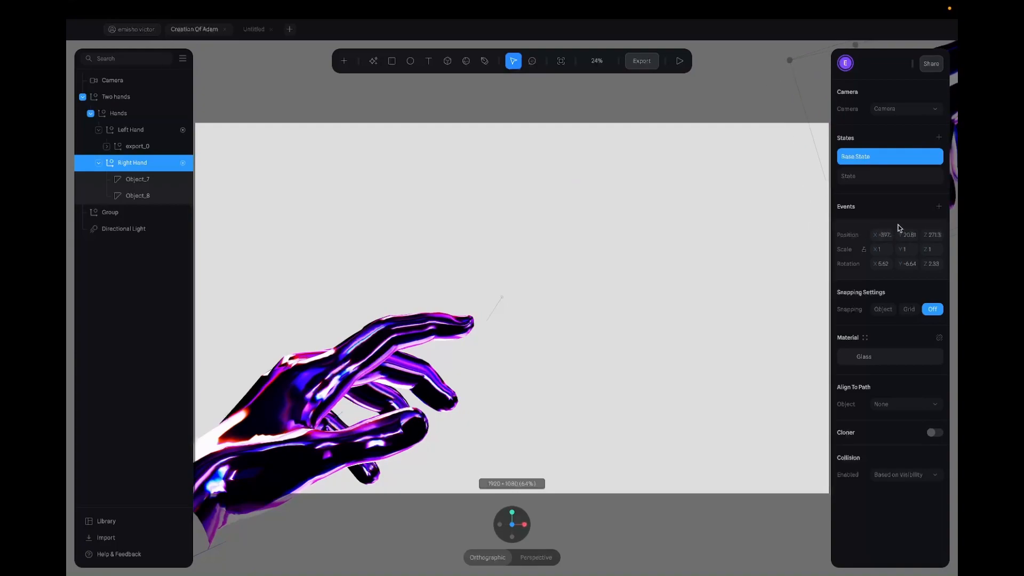
pyautogui.click(873, 176)
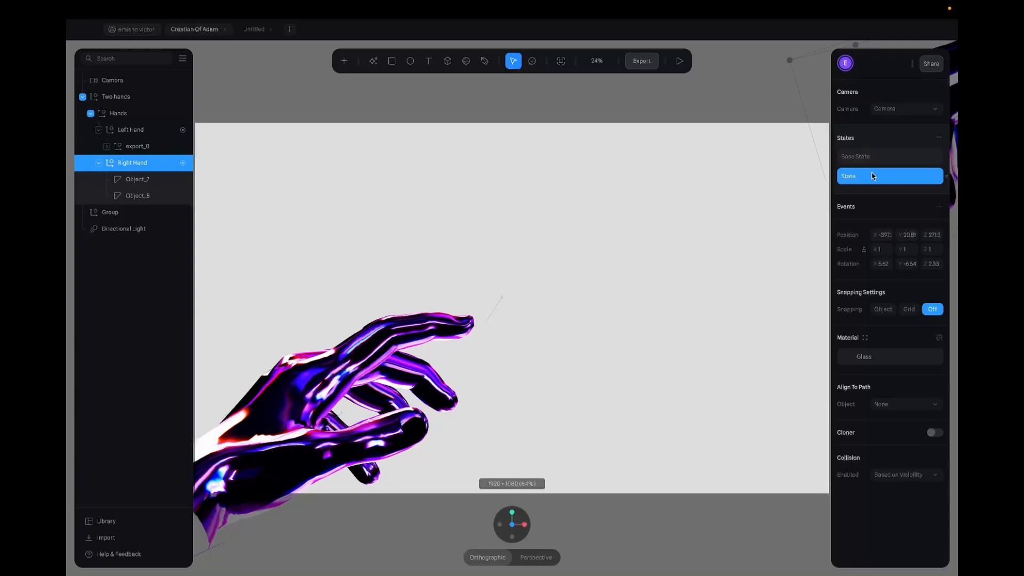
pyautogui.doubleClick(844, 179)
pyautogui.write('Final')
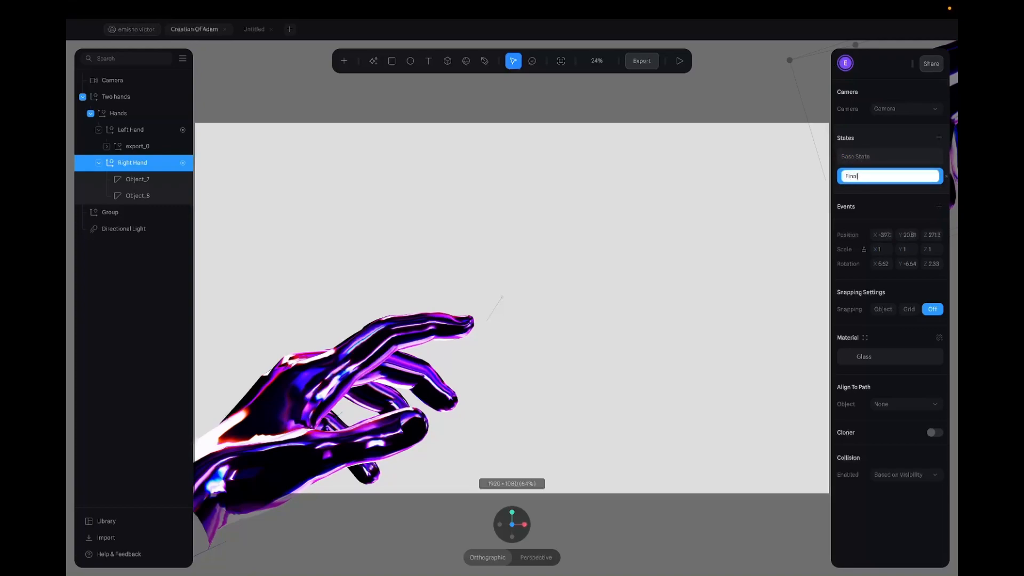
pyautogui.press('Return')
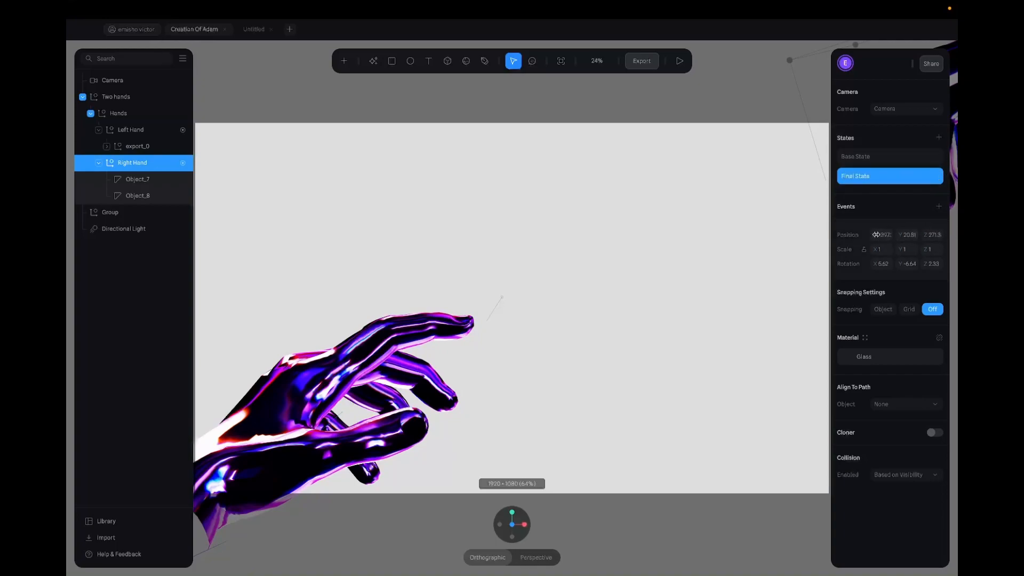
# Step: In Final State, slide the right hand into view from the right toward the left hand
pyautogui.click(890, 161)
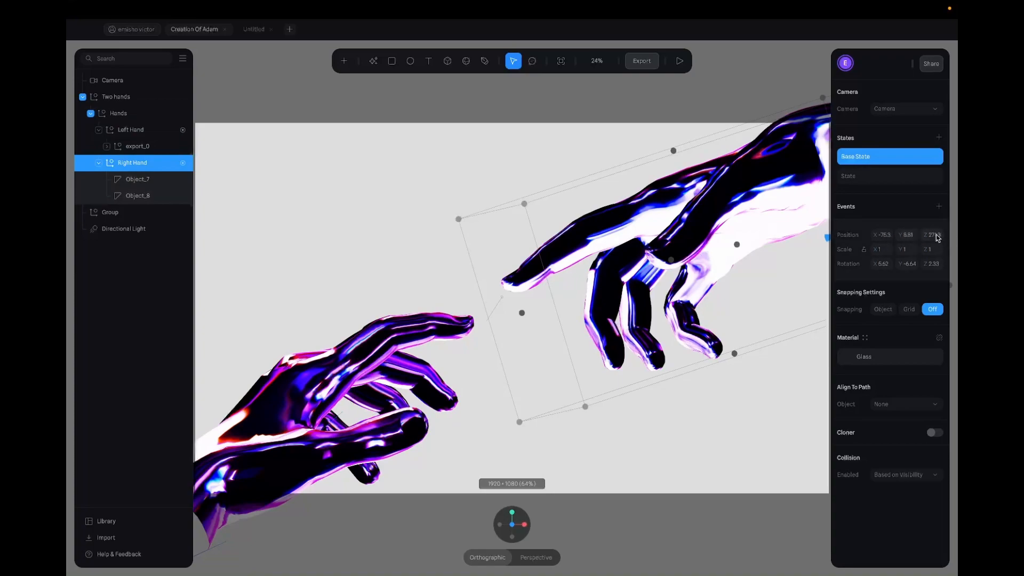
pyautogui.click(877, 174)
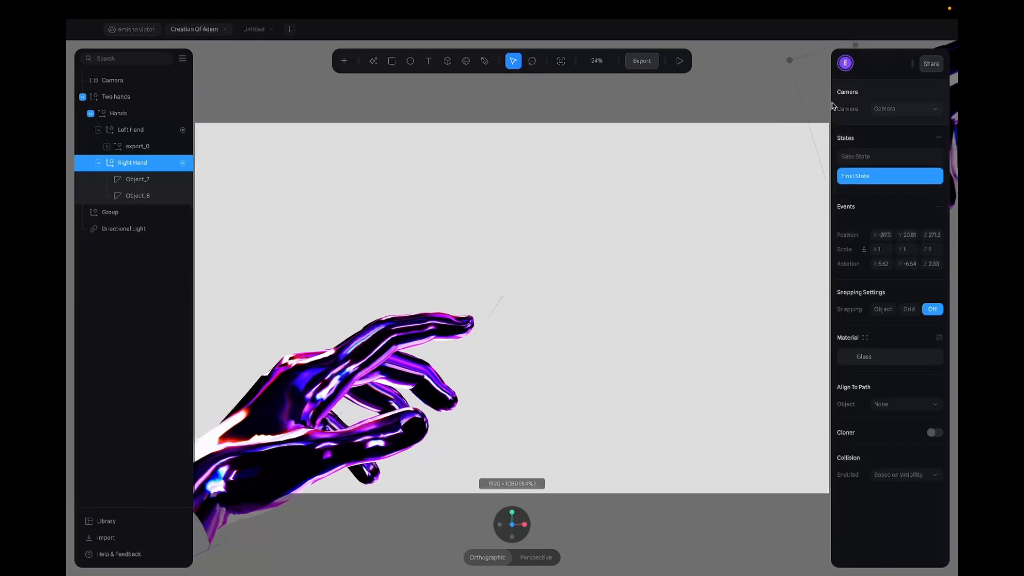
pyautogui.click(869, 157)
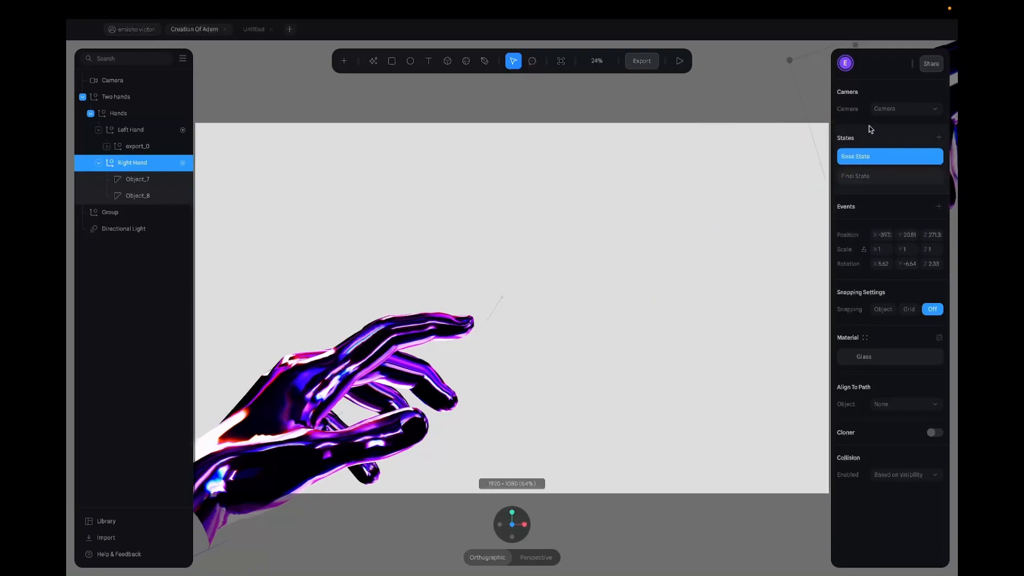
pyautogui.click(878, 175)
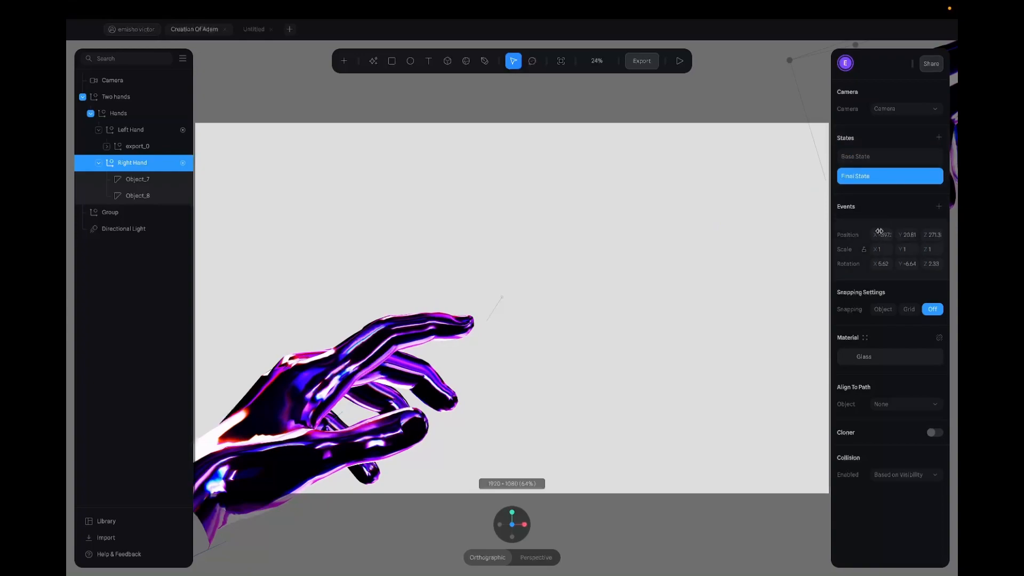
pyautogui.moveTo(877, 233)
pyautogui.mouseDown()
pyautogui.moveTo(930, 233)
pyautogui.moveTo(86, 233)
pyautogui.moveTo(931, 235)
pyautogui.moveTo(869, 234)
pyautogui.mouseUp()
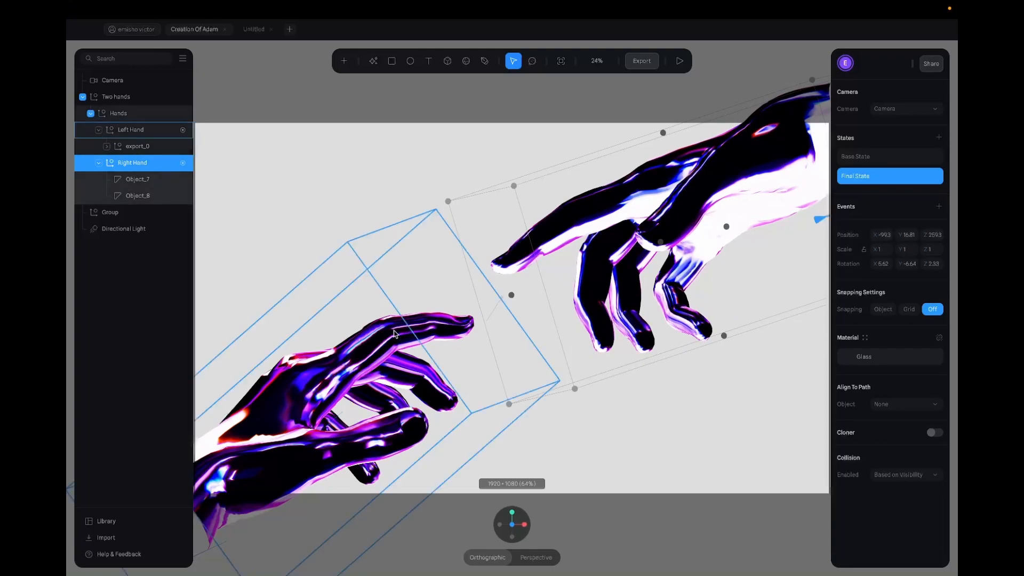
pyautogui.click(444, 322)
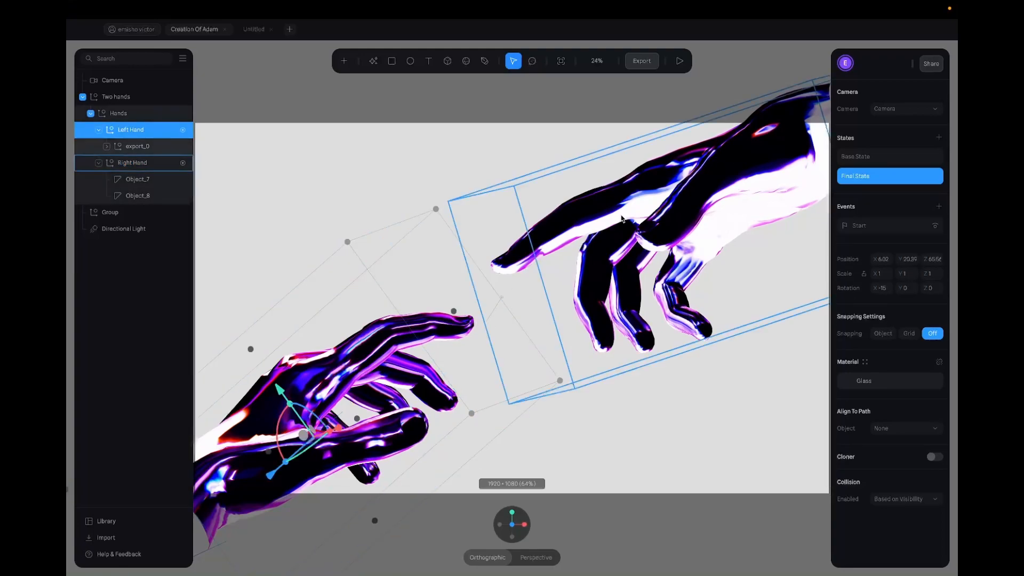
pyautogui.click(584, 247)
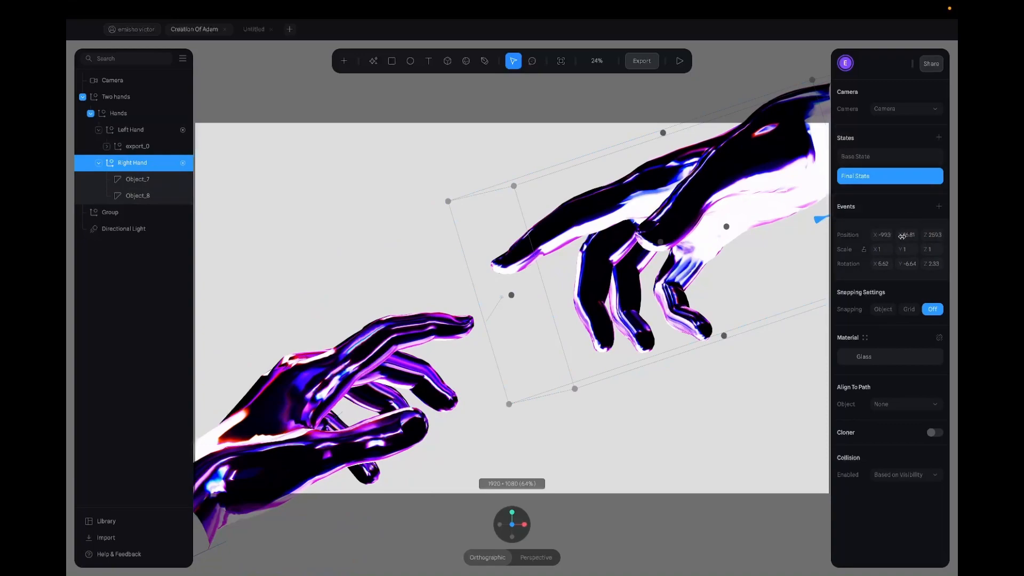
pyautogui.moveTo(901, 236); pyautogui.dragTo(896, 236)
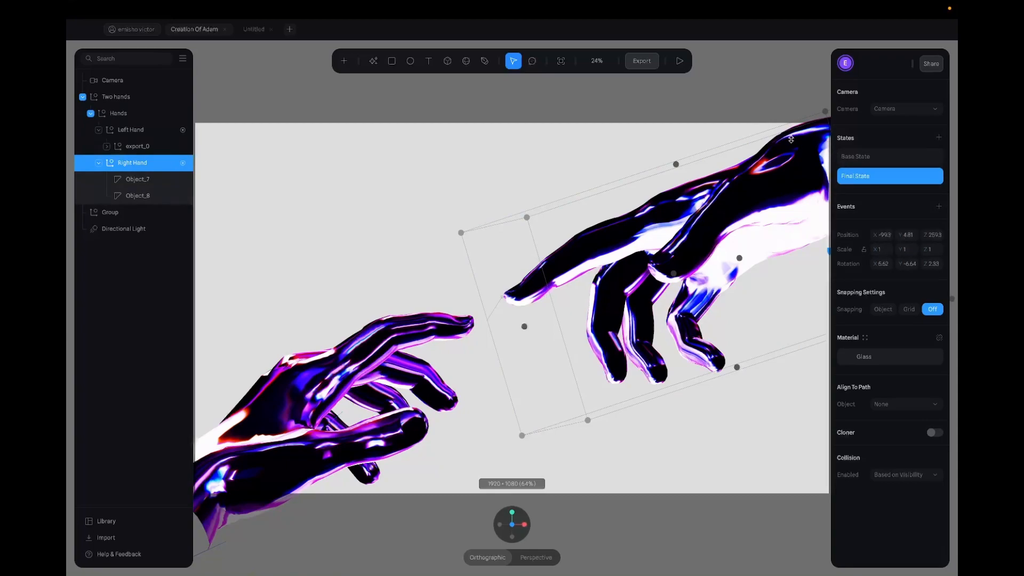
# Step: Fine-tune the Final State X, Y and Z position and compare it against Base State
pyautogui.click(883, 236)
pyautogui.click(908, 235)
pyautogui.click(939, 237)
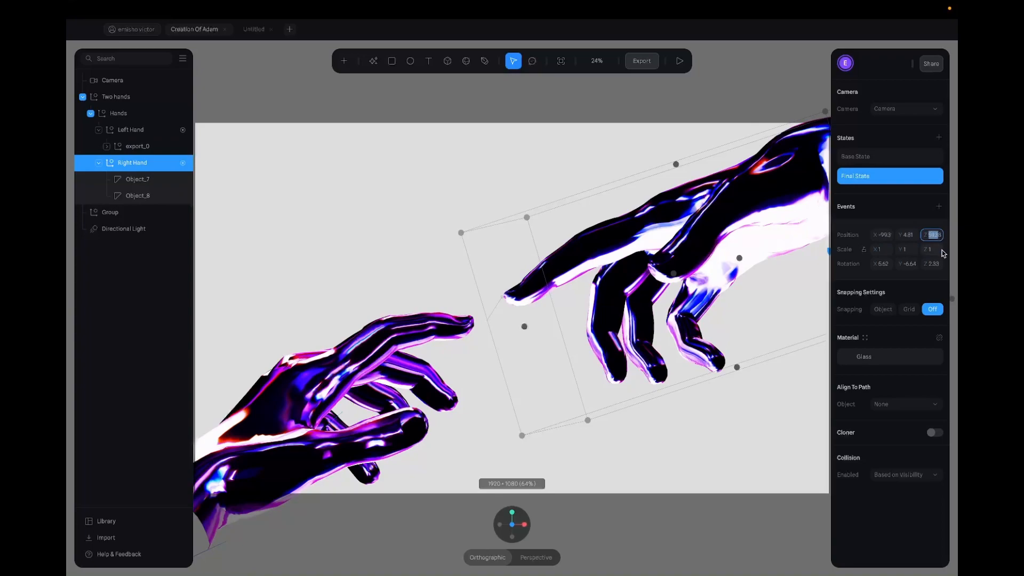
pyautogui.click(890, 221)
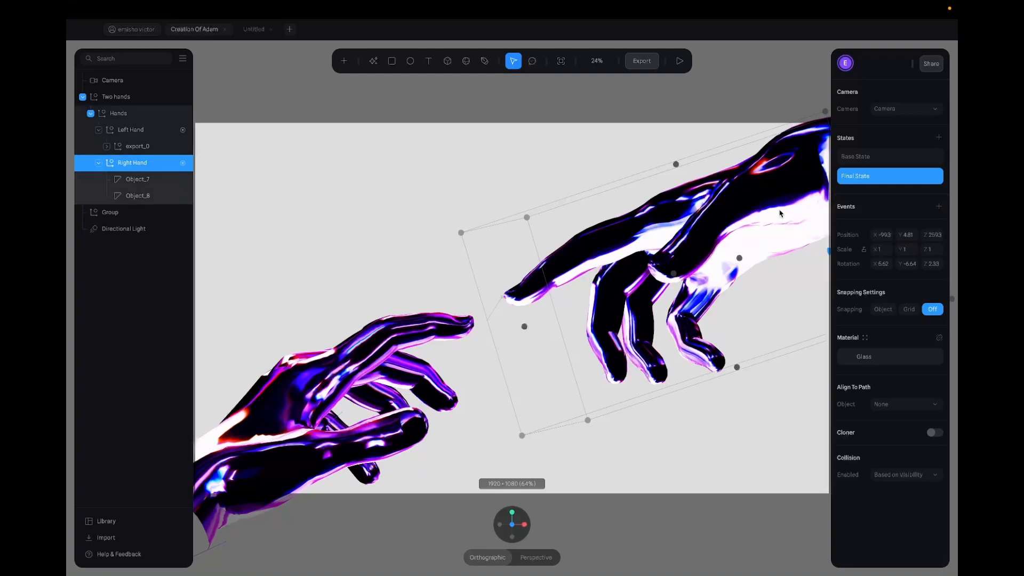
pyautogui.click(881, 157)
pyautogui.click(879, 175)
pyautogui.click(870, 161)
pyautogui.click(869, 175)
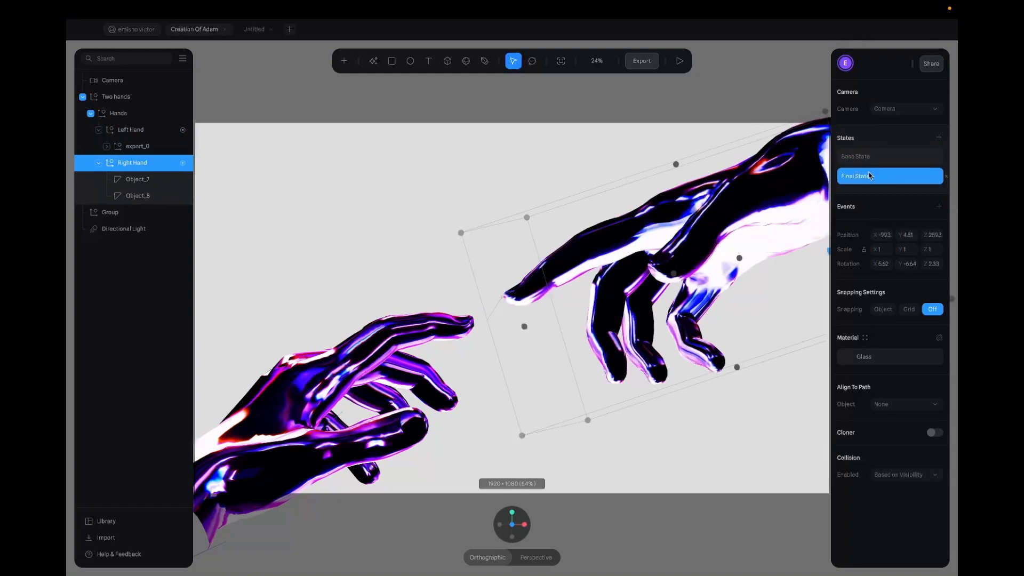
# Step: Add a Start event moving the right hand to Final State with Ease In Out, then preview
pyautogui.click(939, 207)
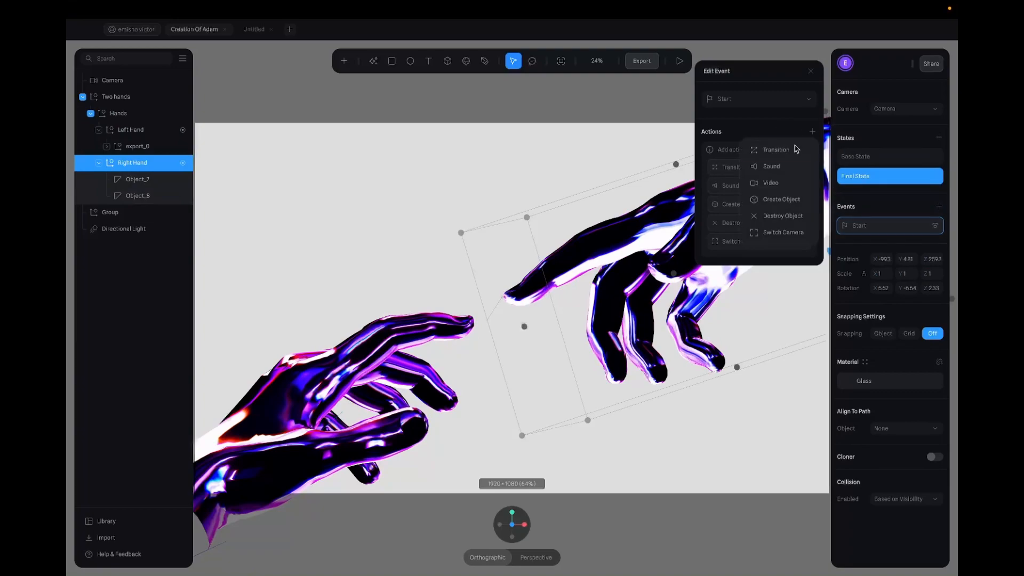
pyautogui.click(784, 167)
pyautogui.click(748, 153)
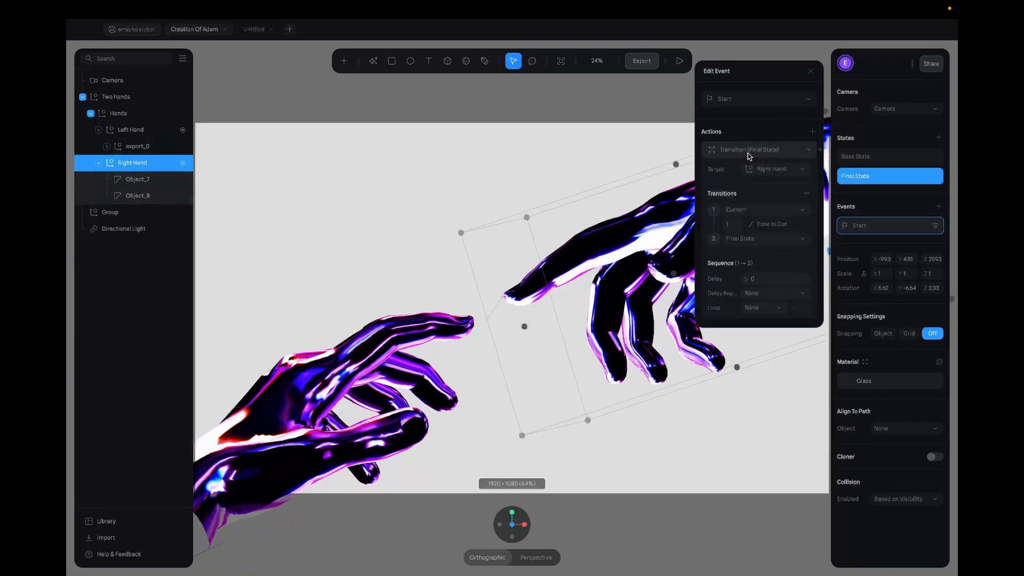
pyautogui.click(758, 224)
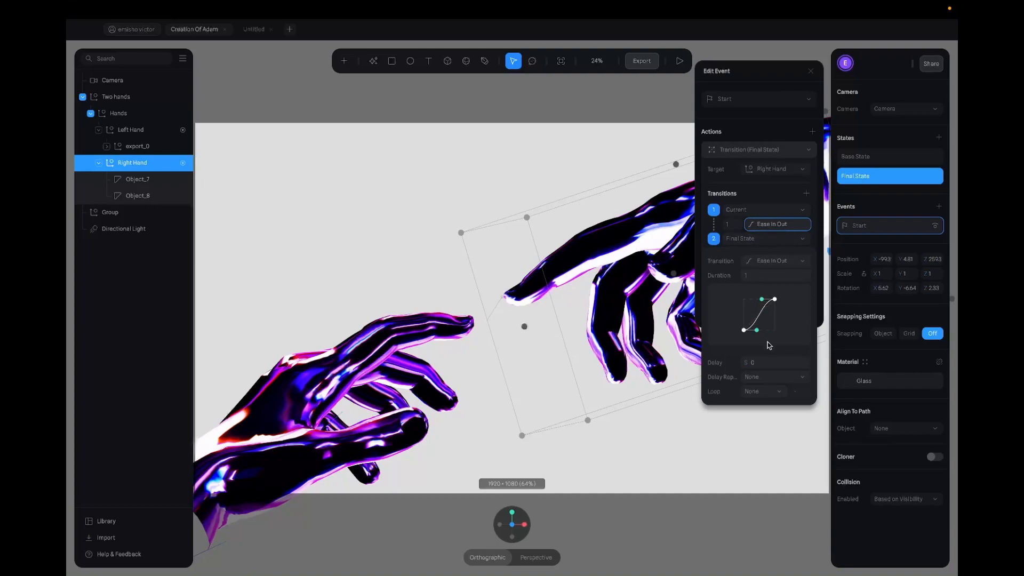
pyautogui.click(679, 60)
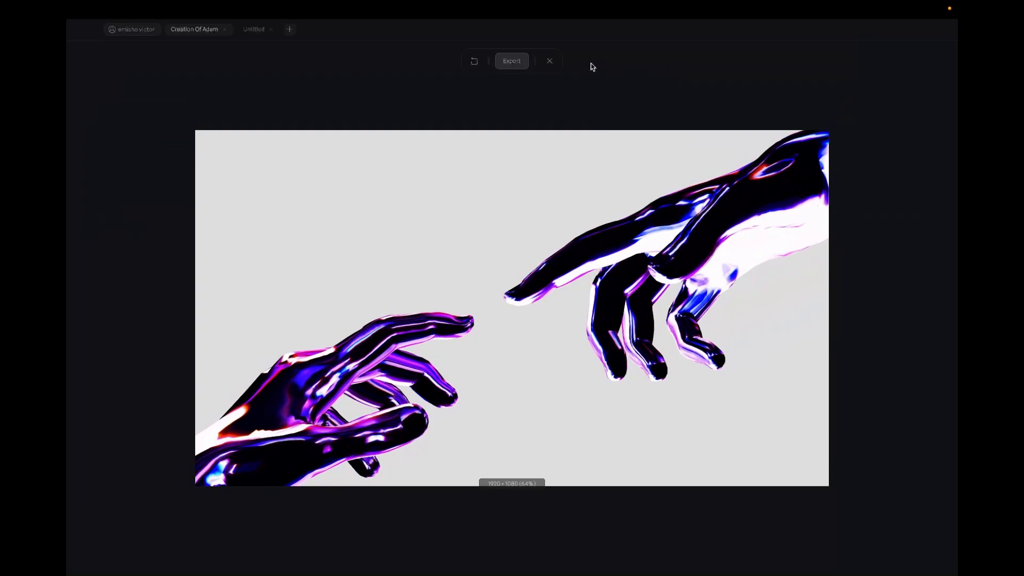
# Step: Replay the right hand's reach-in preview, then close it to return to editing
pyautogui.click(550, 61)
pyautogui.click(681, 62)
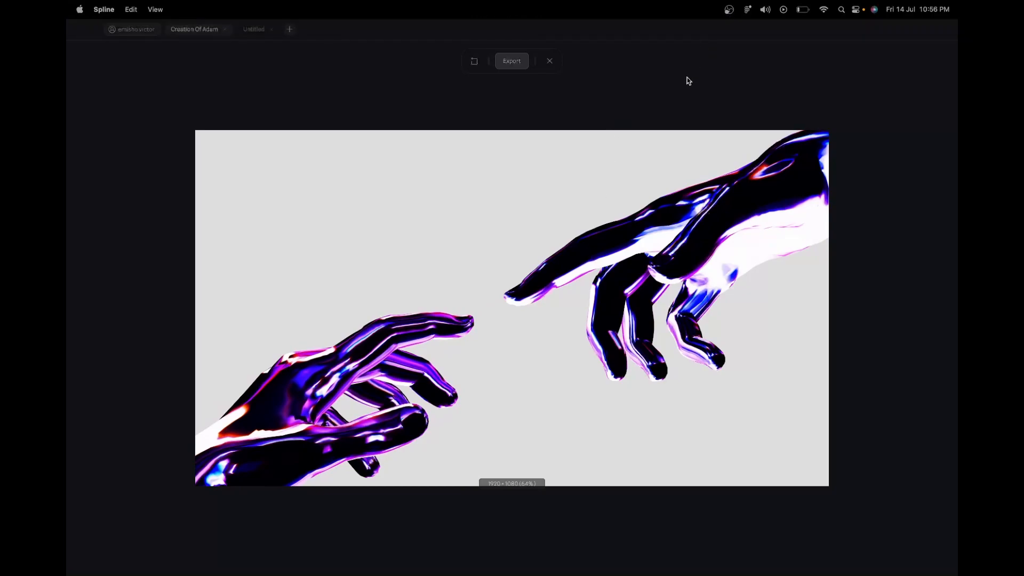
pyautogui.click(550, 61)
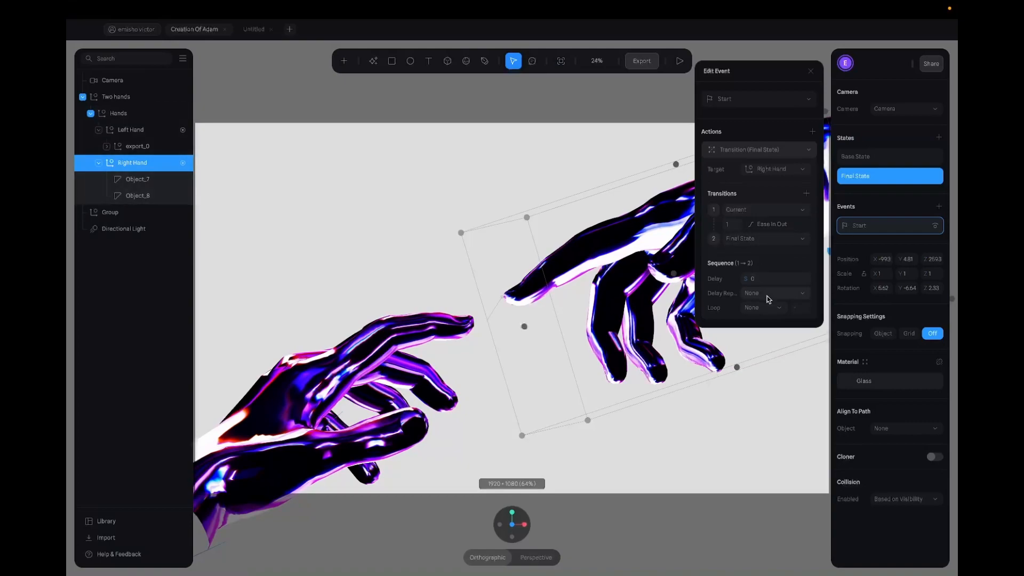
# Step: Set the right hand transition's Loop to Infinite and Cycle to Ping Pong, then preview it
pyautogui.click(763, 309)
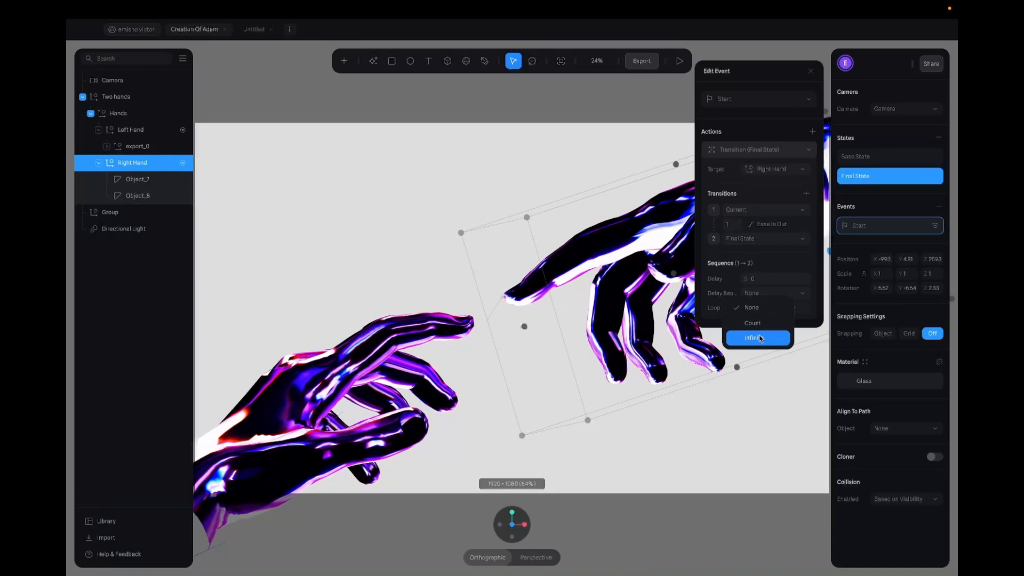
pyautogui.click(757, 338)
pyautogui.click(760, 323)
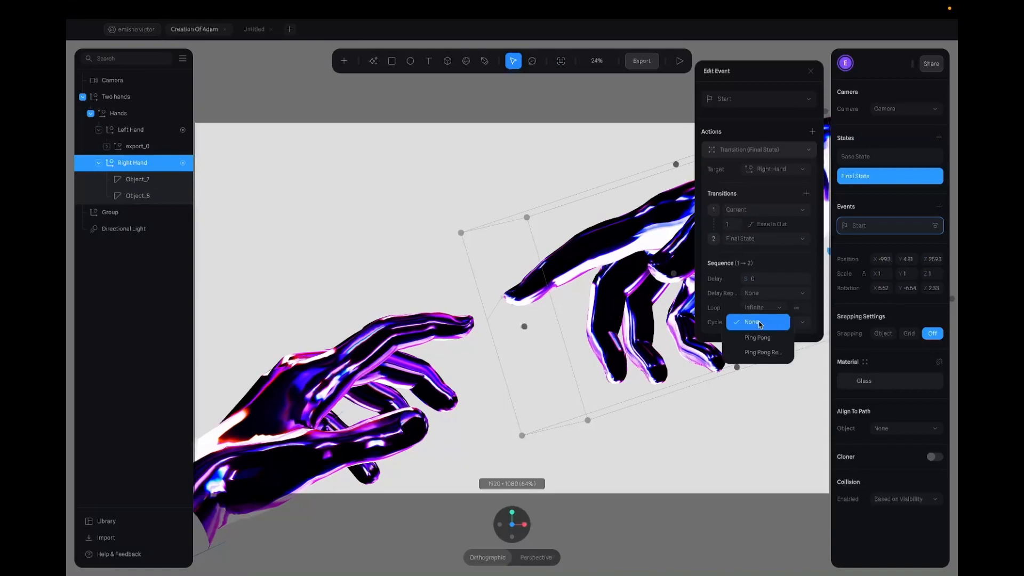
pyautogui.click(758, 339)
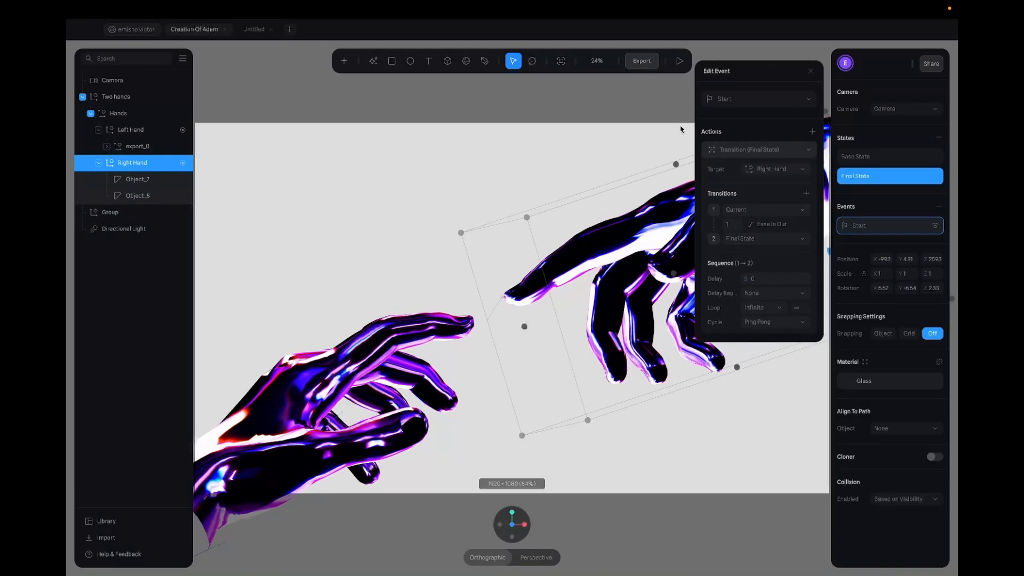
pyautogui.click(679, 60)
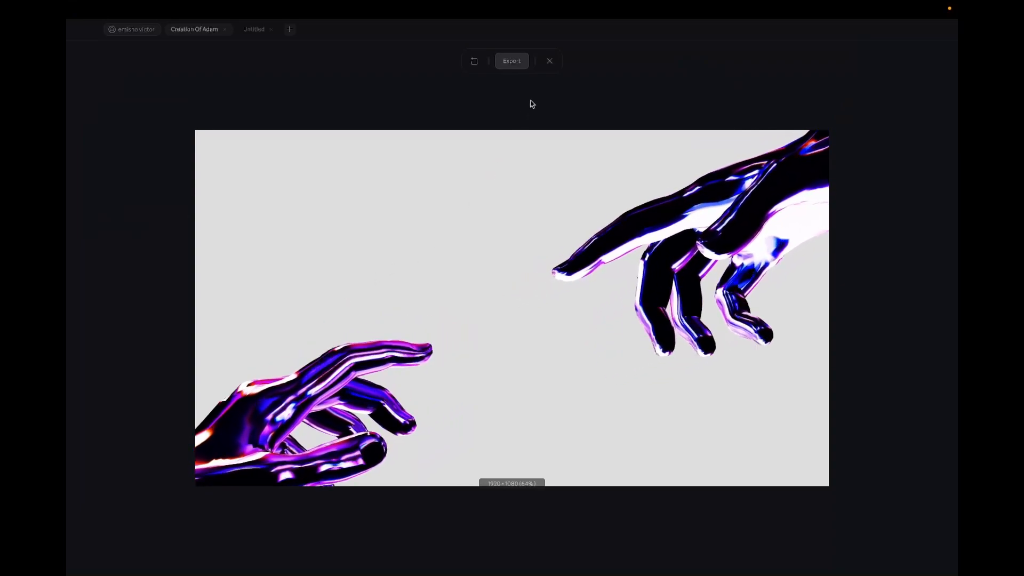
pyautogui.click(549, 61)
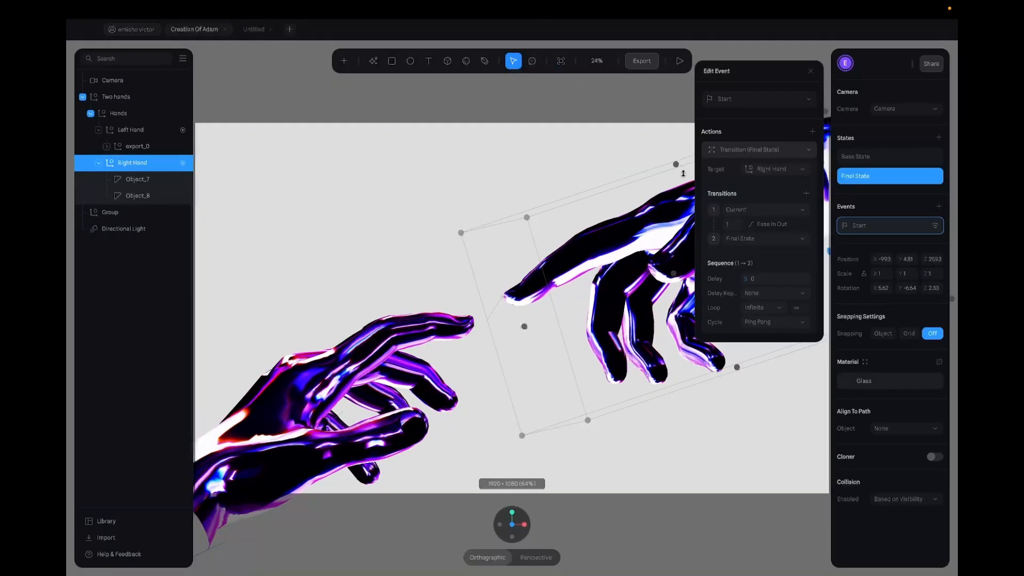
# Step: Give the Ease In Out transition a Delay of 2 with Delay Repeat at End, then preview
pyautogui.click(766, 225)
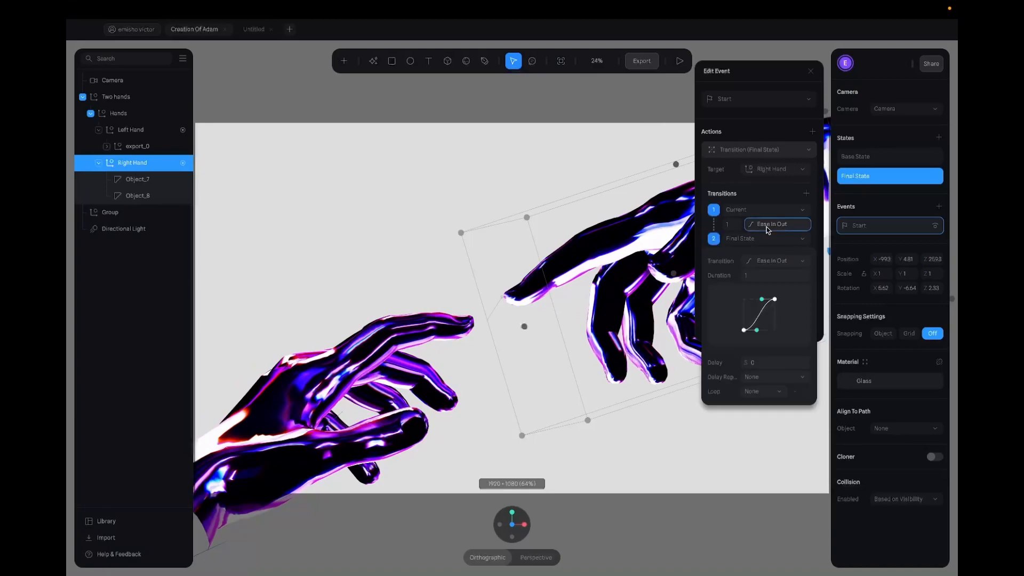
pyautogui.click(768, 364)
pyautogui.click(762, 378)
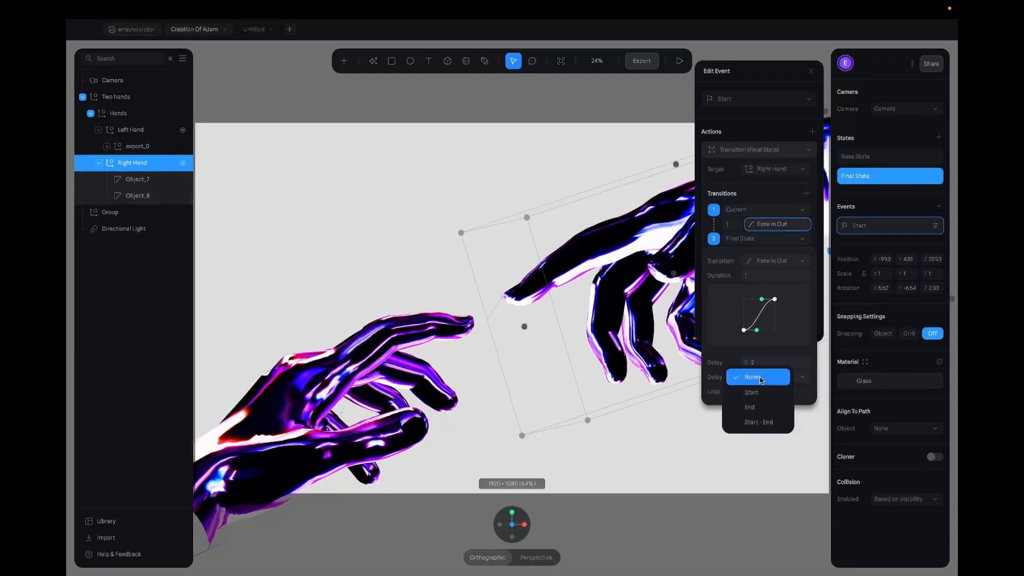
pyautogui.click(810, 377)
pyautogui.click(752, 377)
pyautogui.click(755, 407)
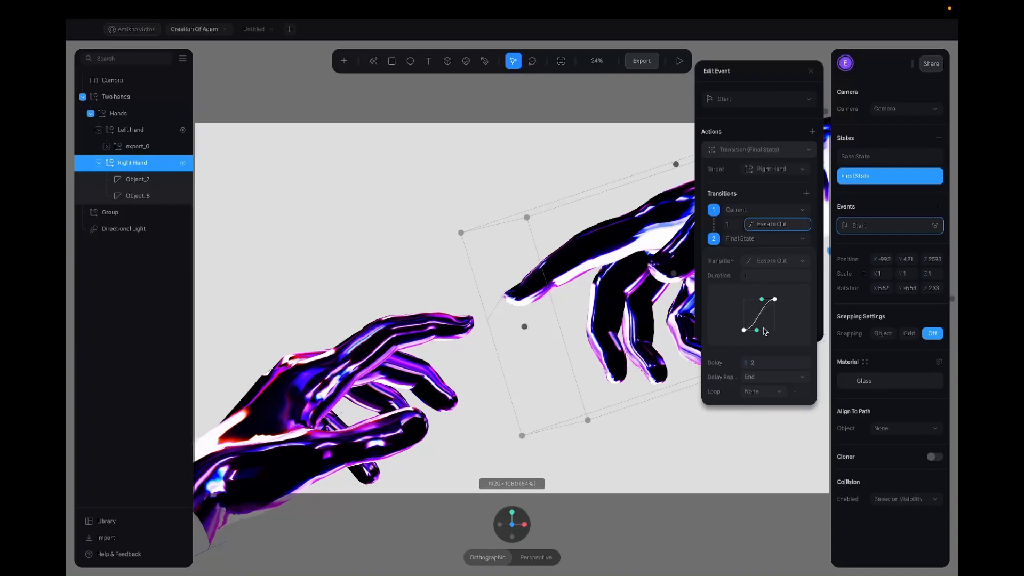
pyautogui.click(683, 65)
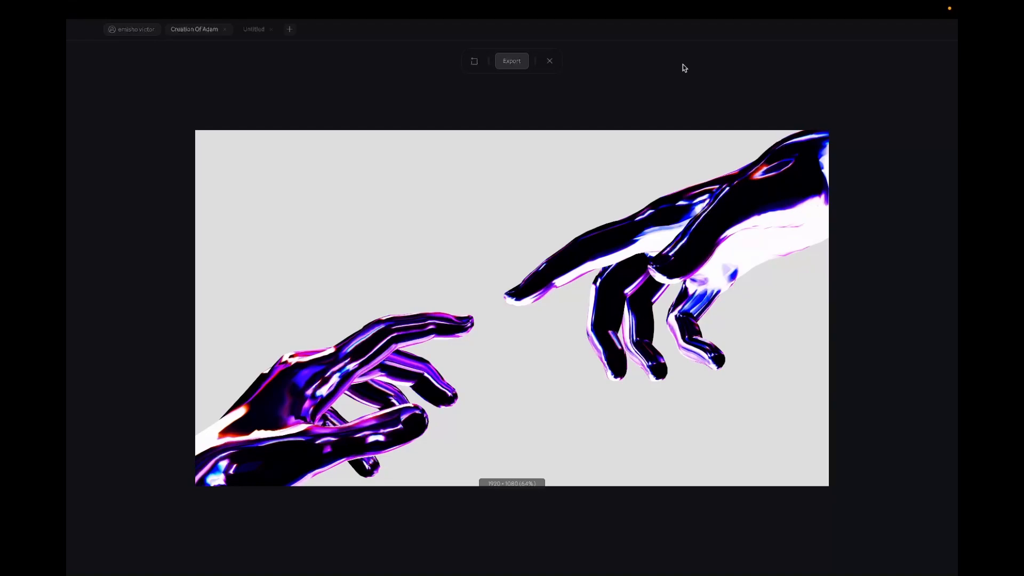
pyautogui.click(551, 63)
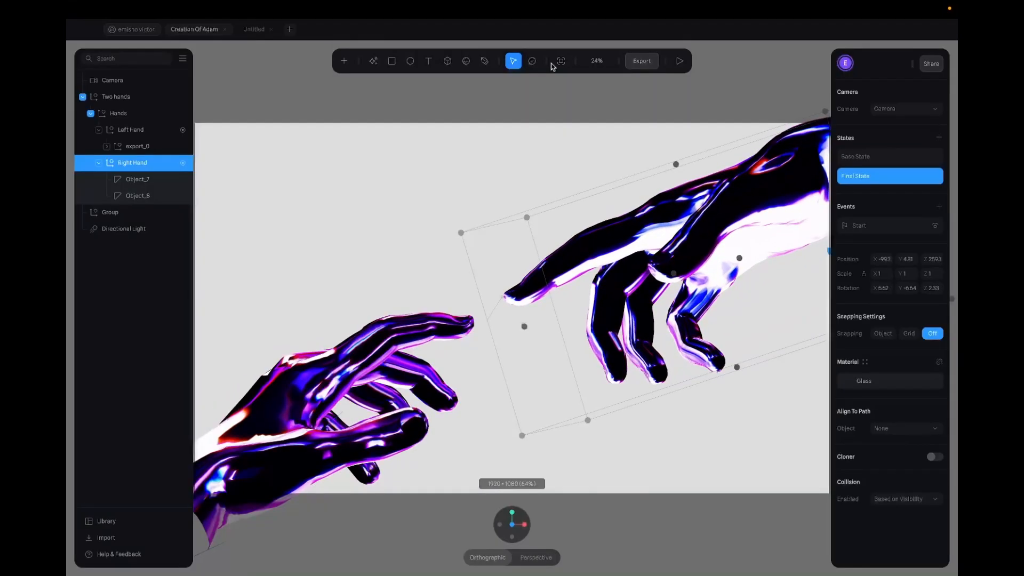
# Step: Set the Left Hand's Start event Ease In Out transition Delay to 2
pyautogui.click(390, 355)
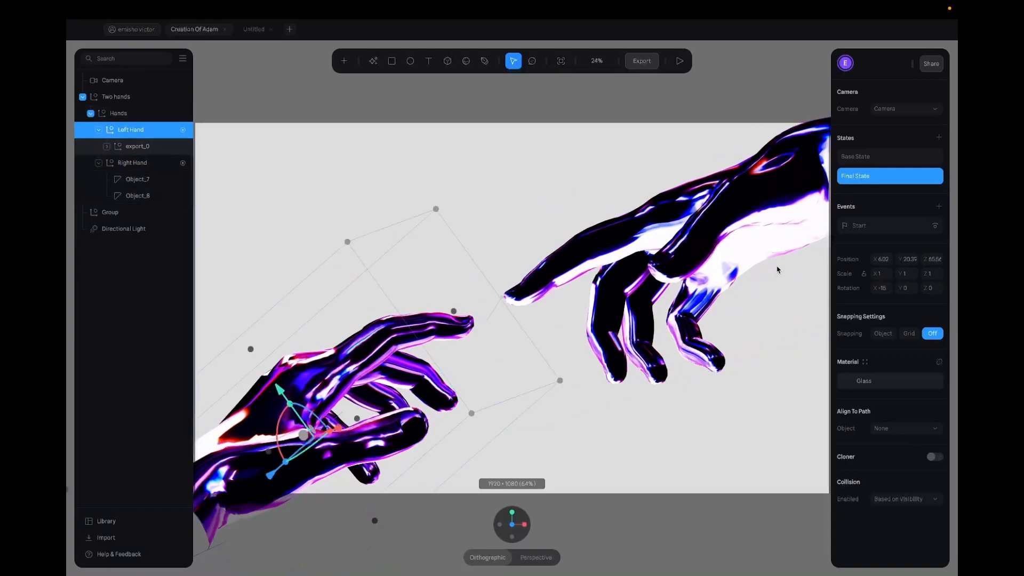
pyautogui.click(870, 228)
pyautogui.click(759, 148)
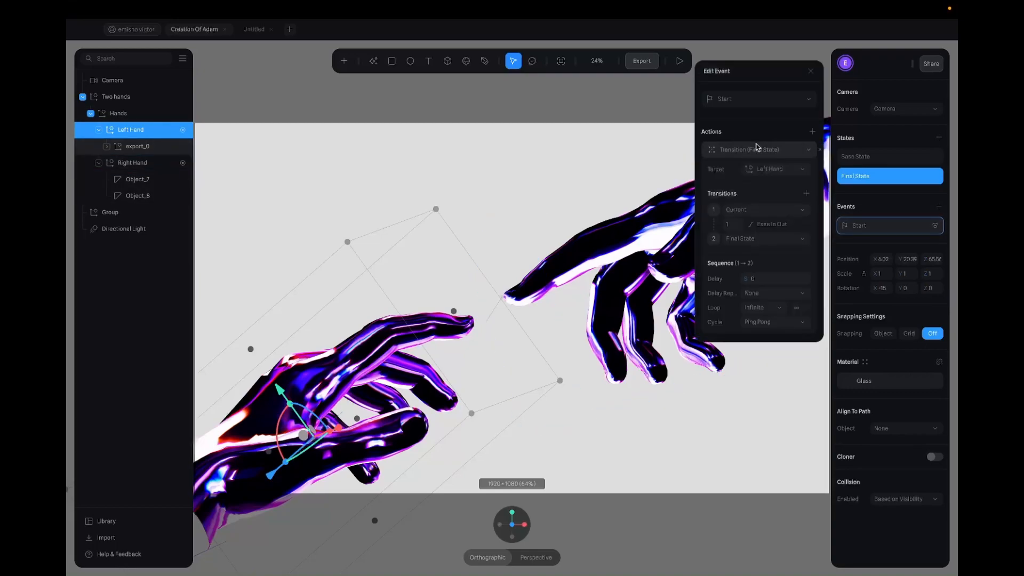
pyautogui.click(757, 223)
pyautogui.click(764, 363)
pyautogui.write('2')
pyautogui.press('Return')
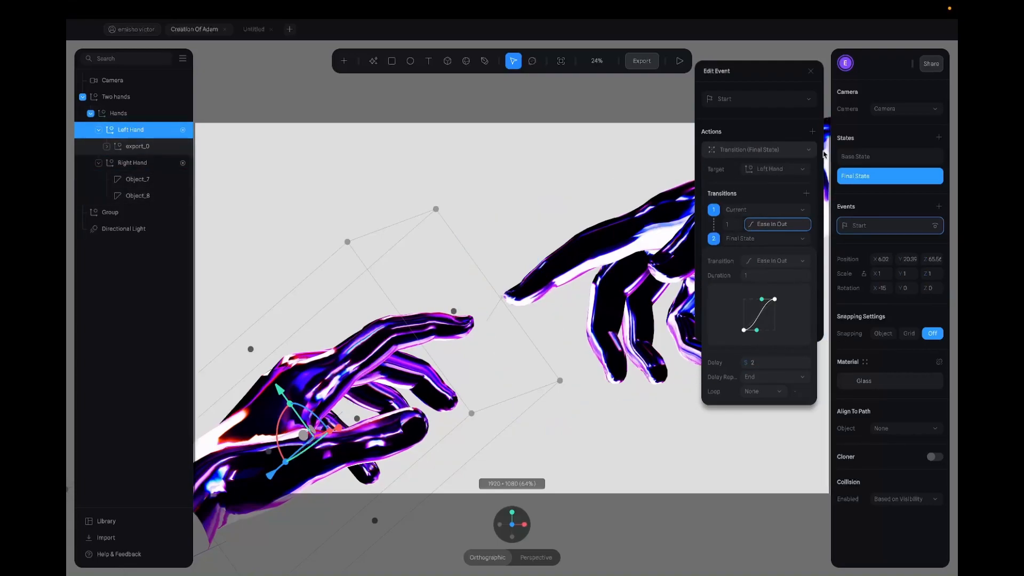
# Step: Preview both hands animating with their delays
pyautogui.click(680, 61)
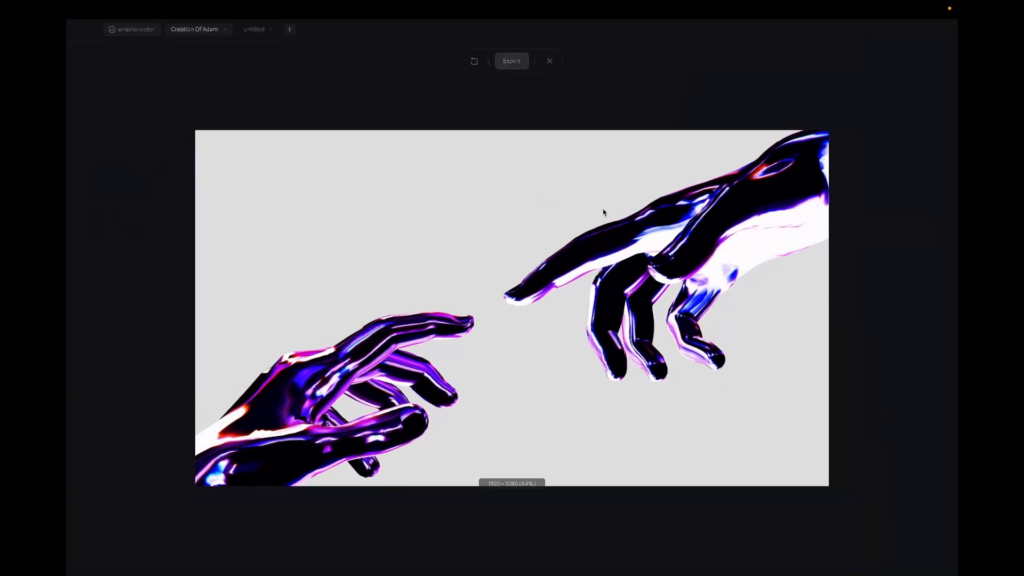
pyautogui.click(550, 61)
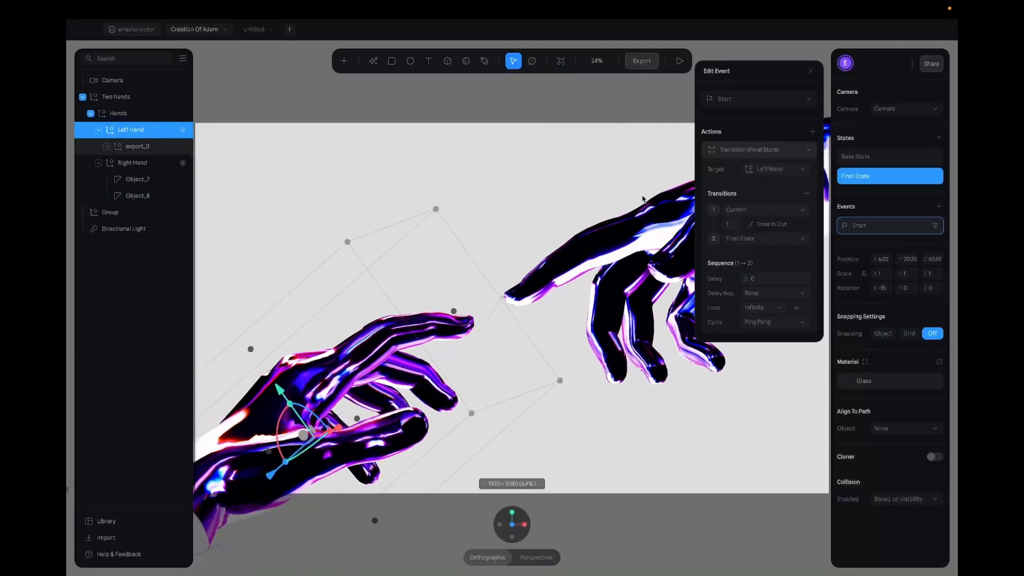
pyautogui.moveTo(945, 5)
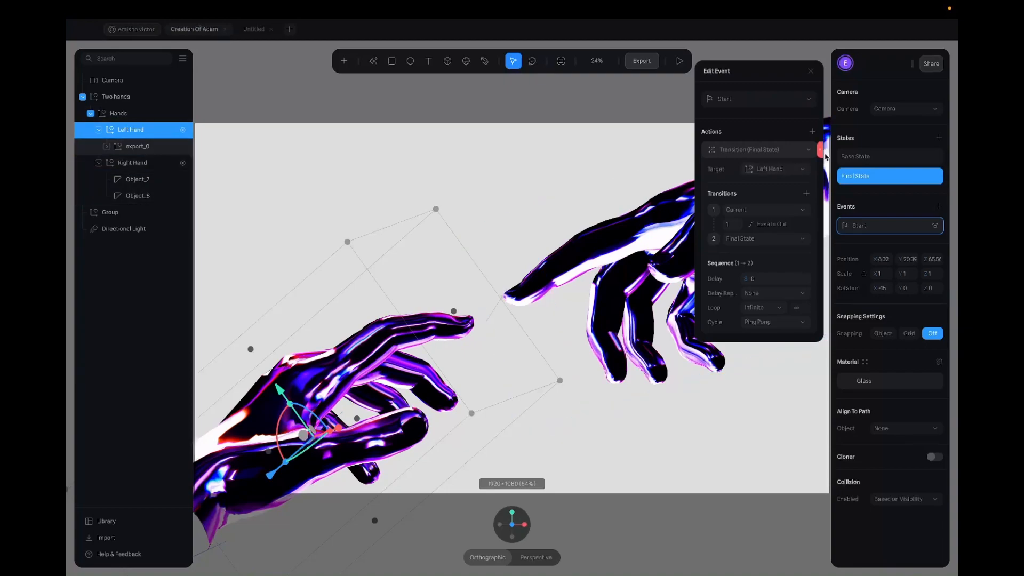
# Step: Switch the left hand to its Base State and view the scene through Personal Camera
pyautogui.click(868, 159)
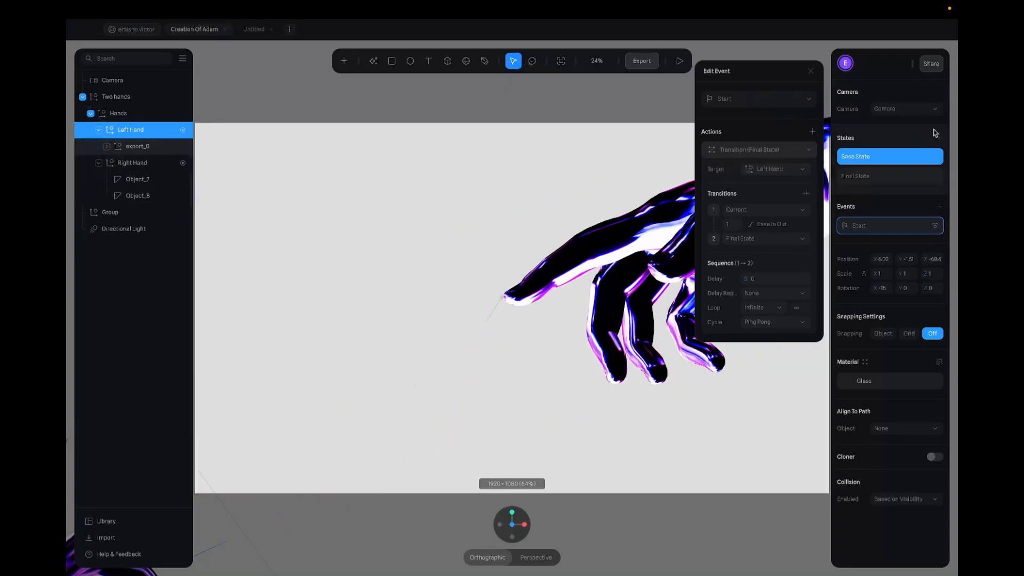
pyautogui.click(900, 109)
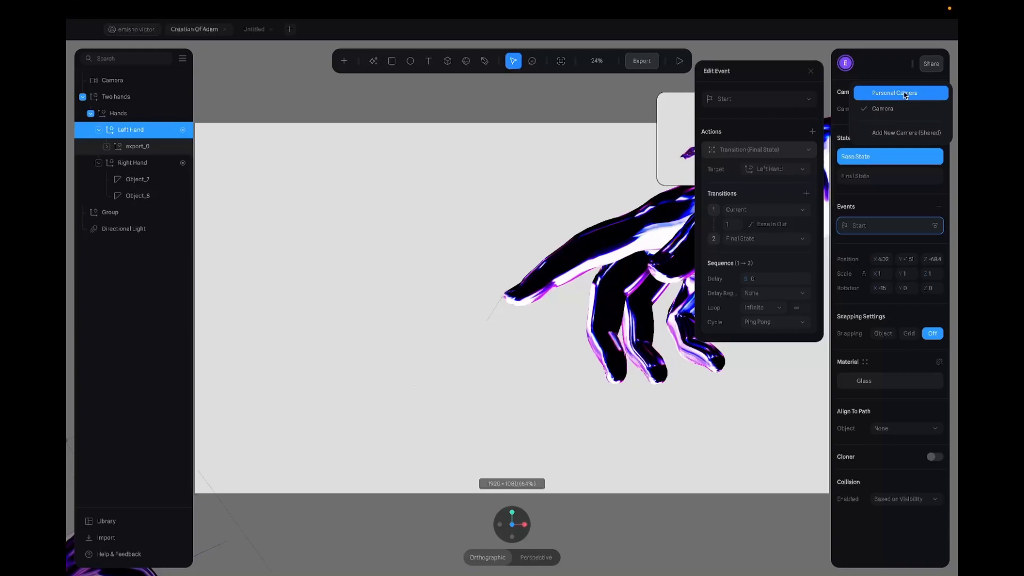
pyautogui.click(905, 93)
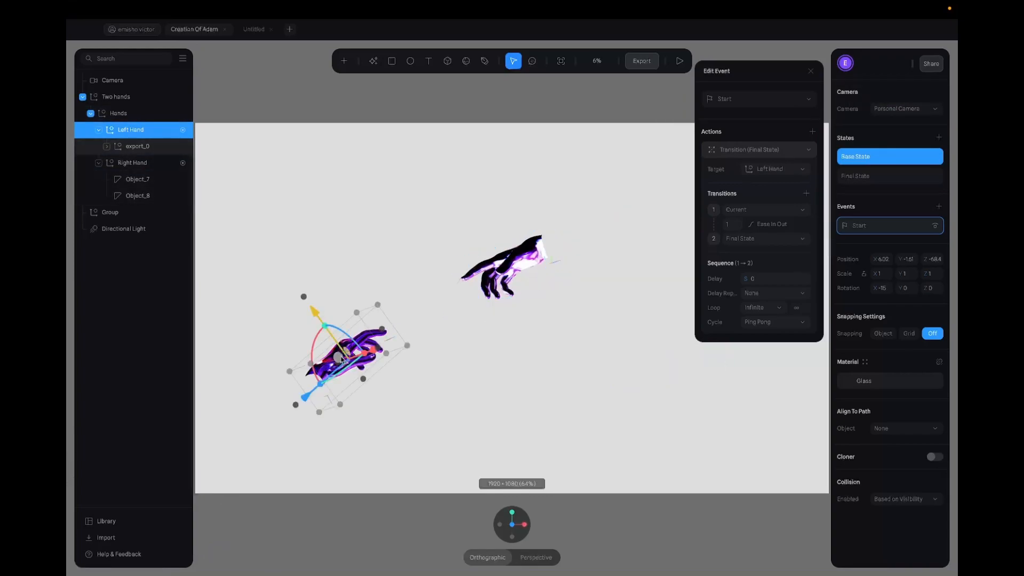
pyautogui.scroll(5, 333, 346)
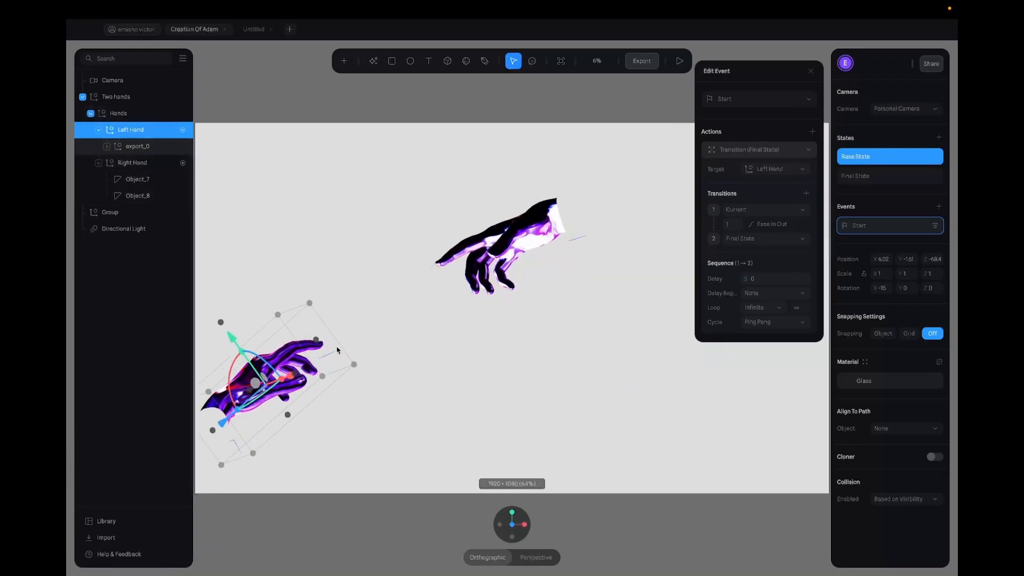
pyautogui.moveTo(341, 348); pyautogui.dragTo(693, 276, button='middle')
pyautogui.scroll(5, 420, 396)
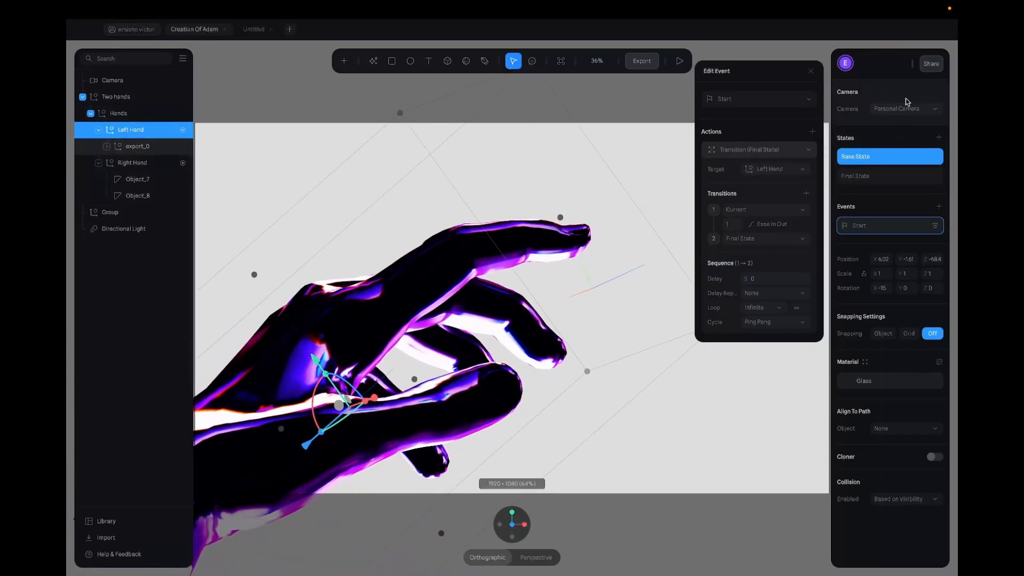
# Step: Preview the animation, then stay on Personal Camera and deselect the left hand
pyautogui.click(676, 64)
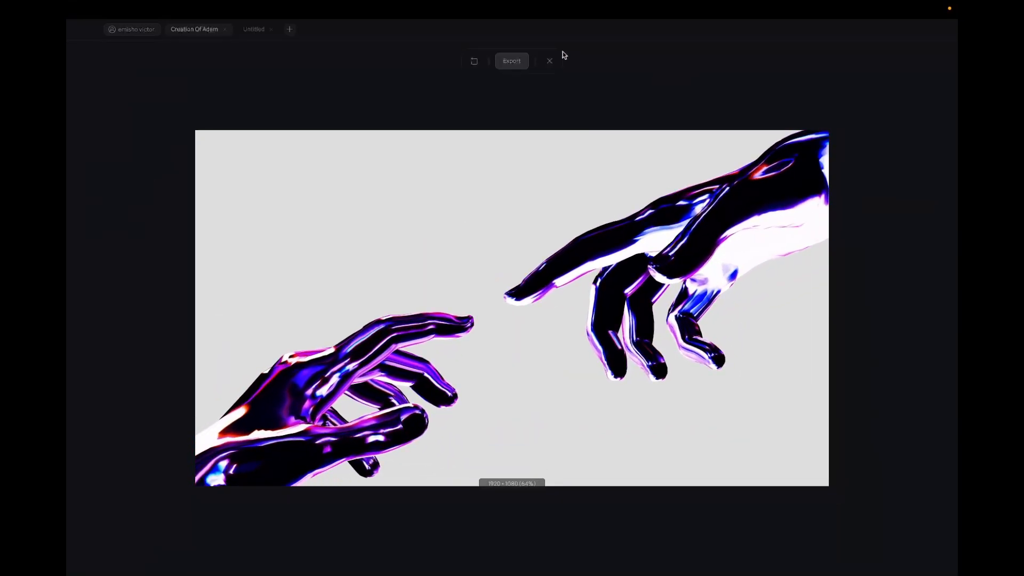
pyautogui.click(550, 61)
pyautogui.click(904, 109)
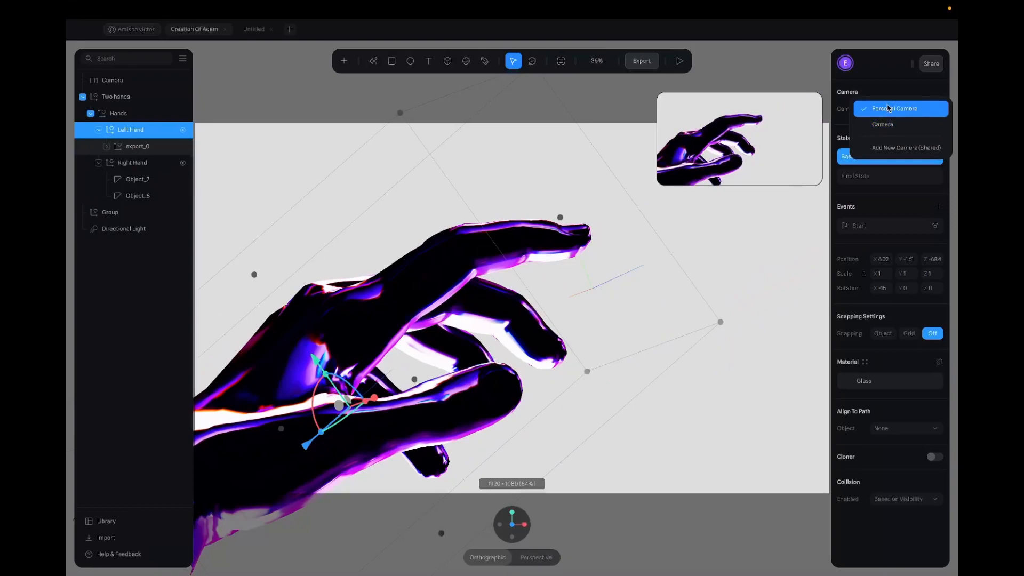
pyautogui.click(888, 108)
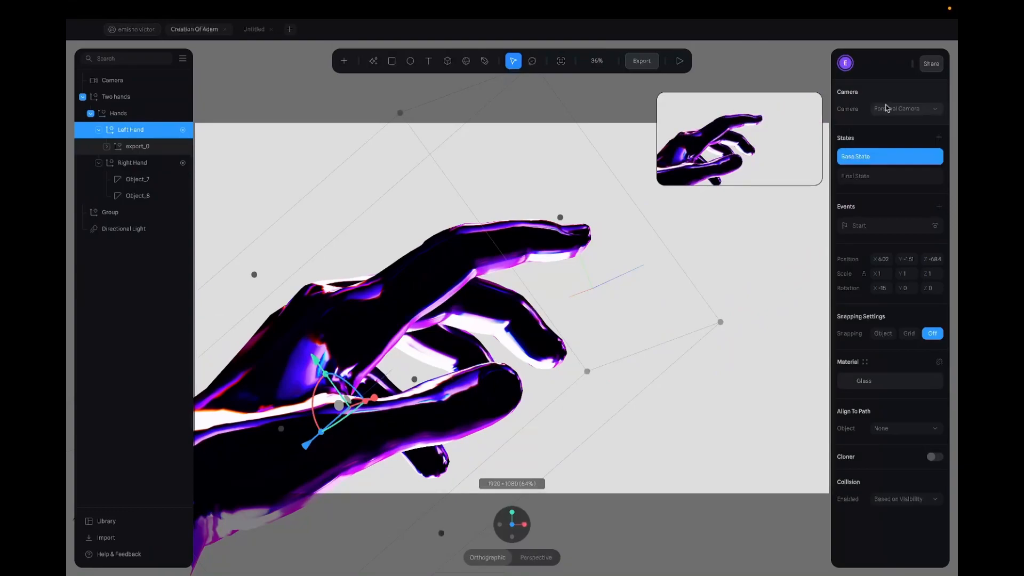
pyautogui.click(637, 141)
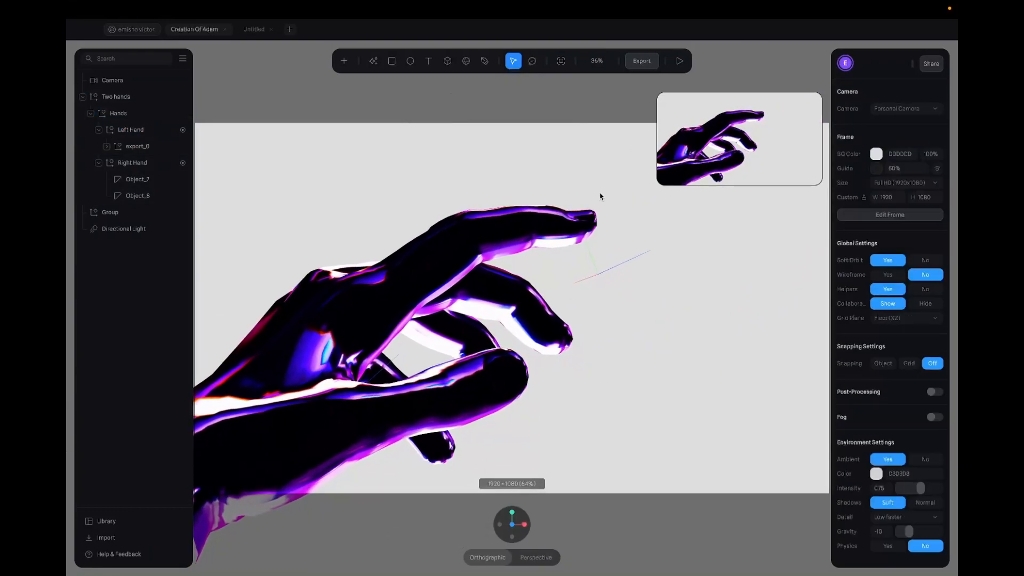
# Step: Select the Left Hand and rotate it -36° around Z
pyautogui.scroll(-4, 599, 199)
pyautogui.click(464, 290)
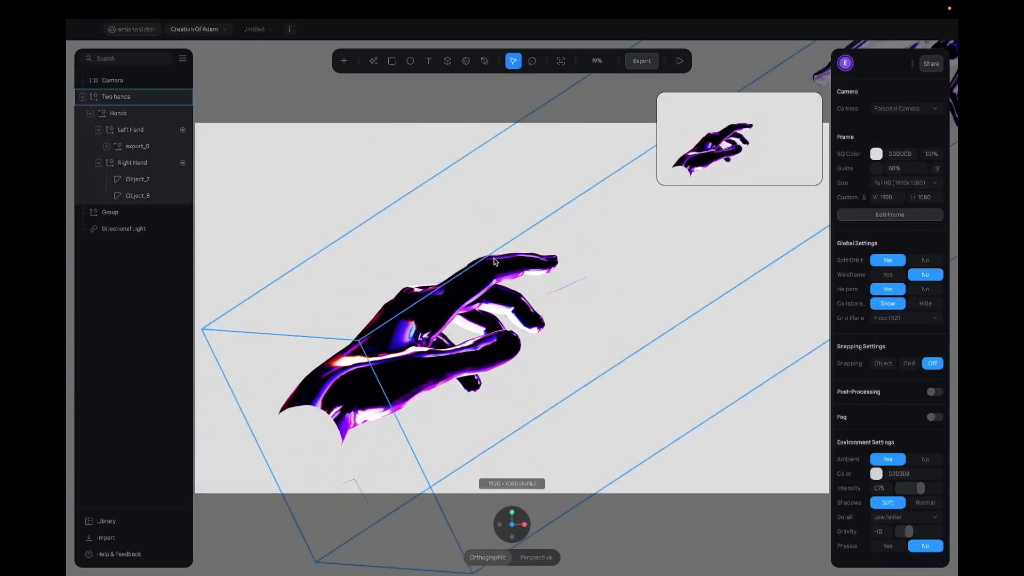
pyautogui.click(464, 291)
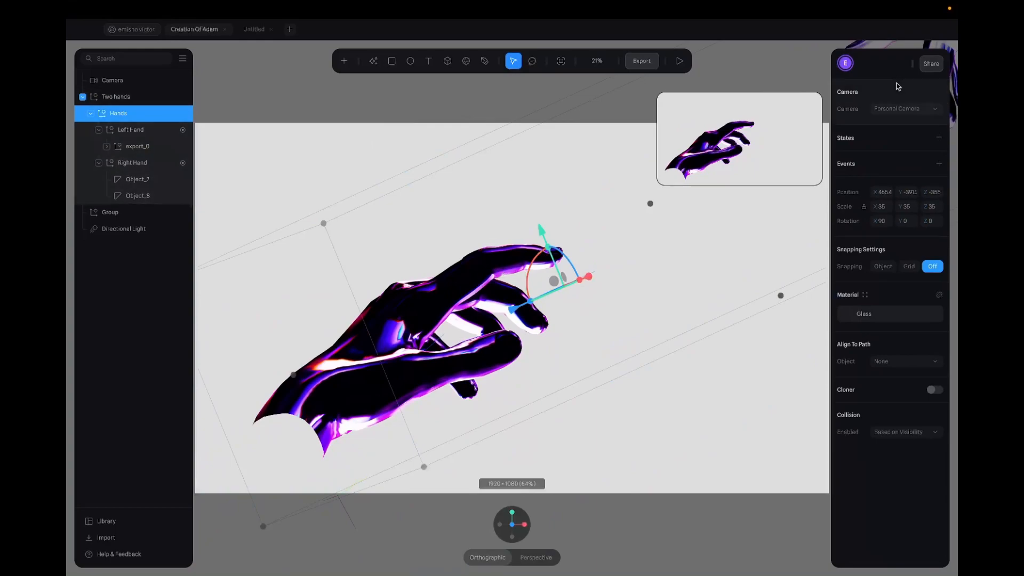
pyautogui.click(143, 130)
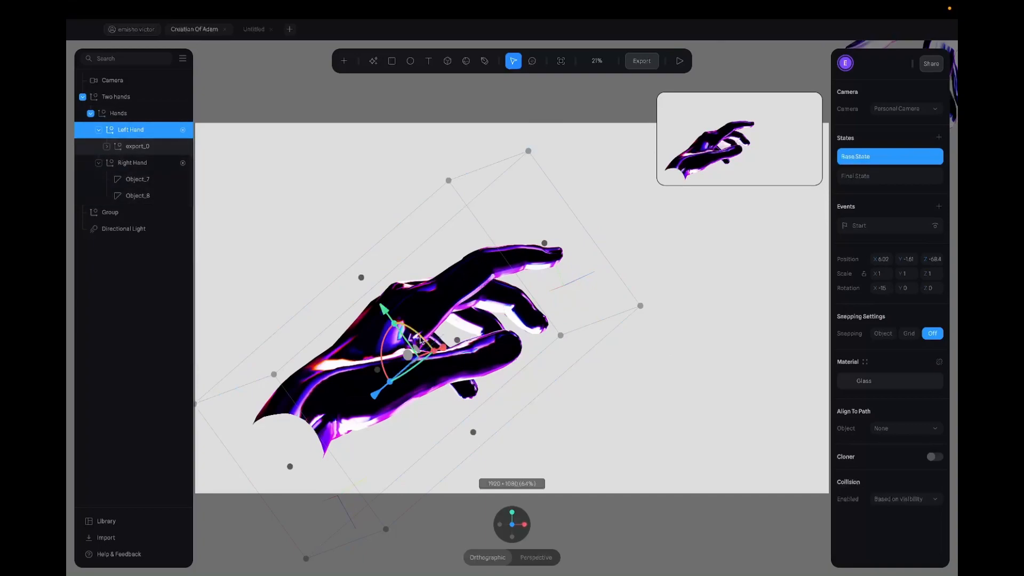
pyautogui.moveTo(417, 339); pyautogui.dragTo(444, 385)
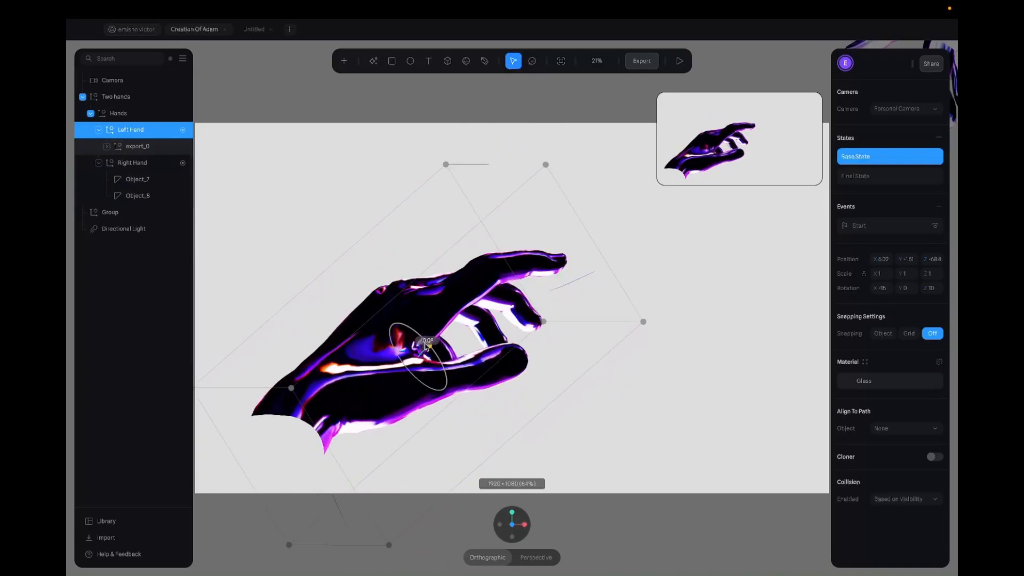
pyautogui.press('super+z')
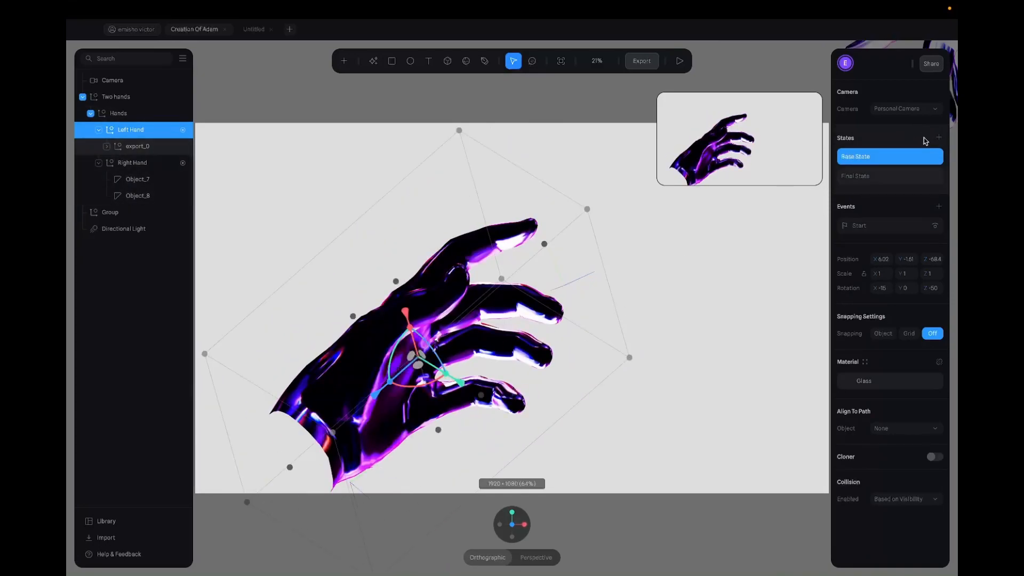
pyautogui.press('super+z')
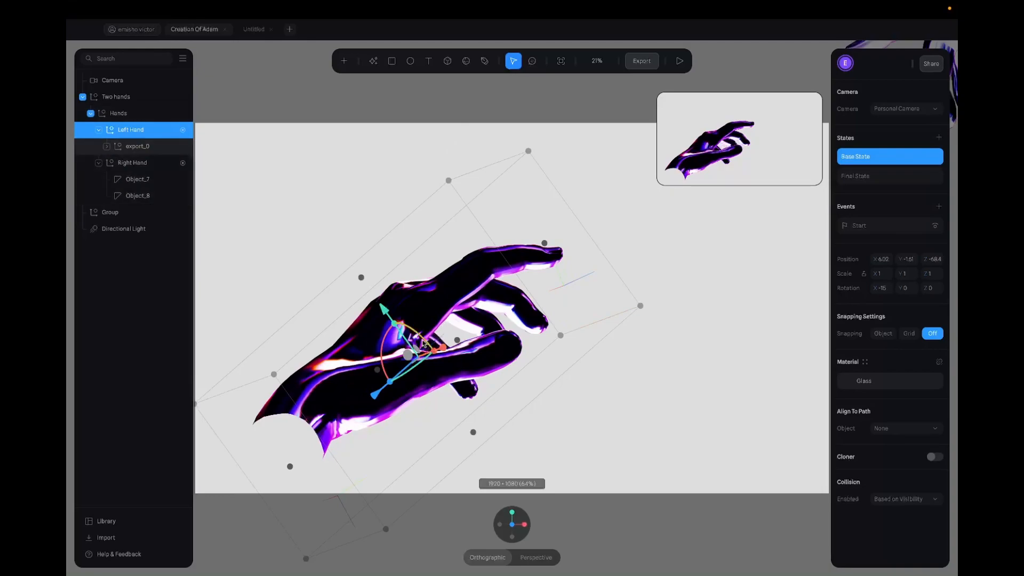
pyautogui.moveTo(423, 343); pyautogui.dragTo(380, 297)
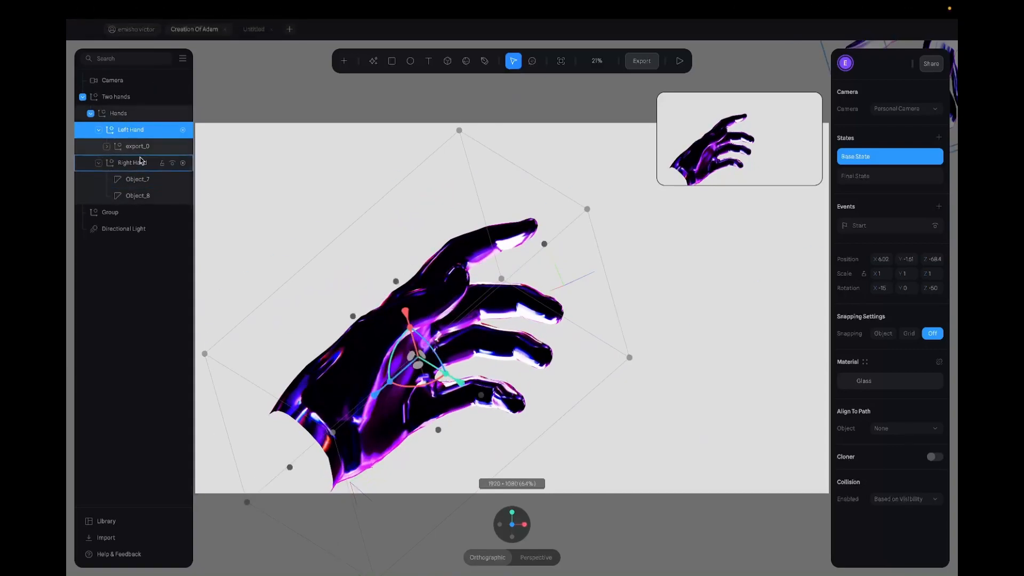
# Step: Rotate the Right Hand's Final State pose 50° around Z
pyautogui.click(140, 160)
pyautogui.scroll(-5, 328, 223)
pyautogui.moveTo(461, 224); pyautogui.dragTo(285, 320, button='middle')
pyautogui.scroll(5, 498, 297)
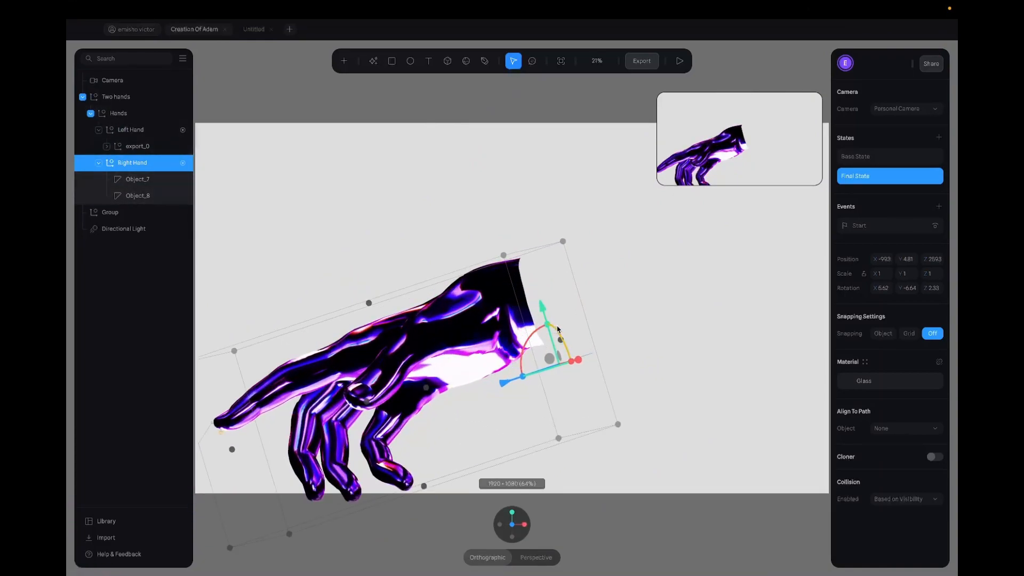
pyautogui.moveTo(558, 329); pyautogui.dragTo(575, 354)
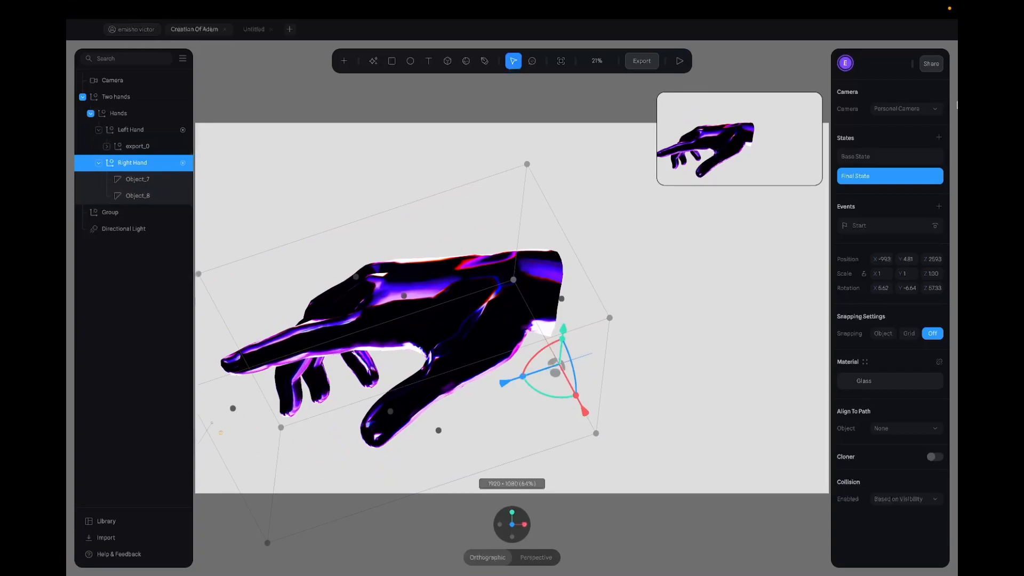
# Step: View through the main Camera, reframe the hands, and return the right hand to Base State
pyautogui.click(903, 108)
pyautogui.click(910, 125)
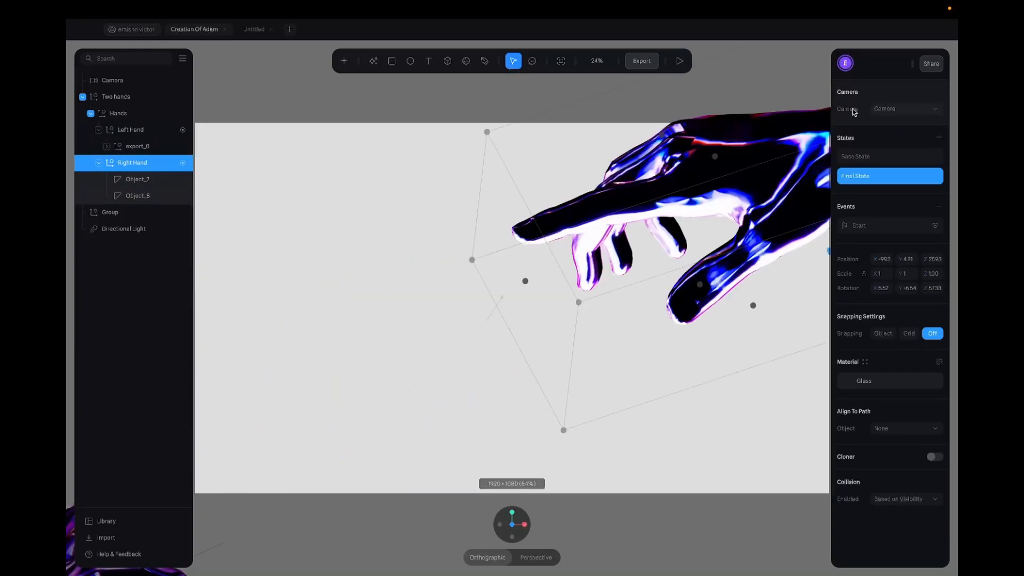
pyautogui.moveTo(711, 229); pyautogui.dragTo(737, 218, button='middle')
pyautogui.moveTo(752, 176); pyautogui.dragTo(731, 188, button='middle')
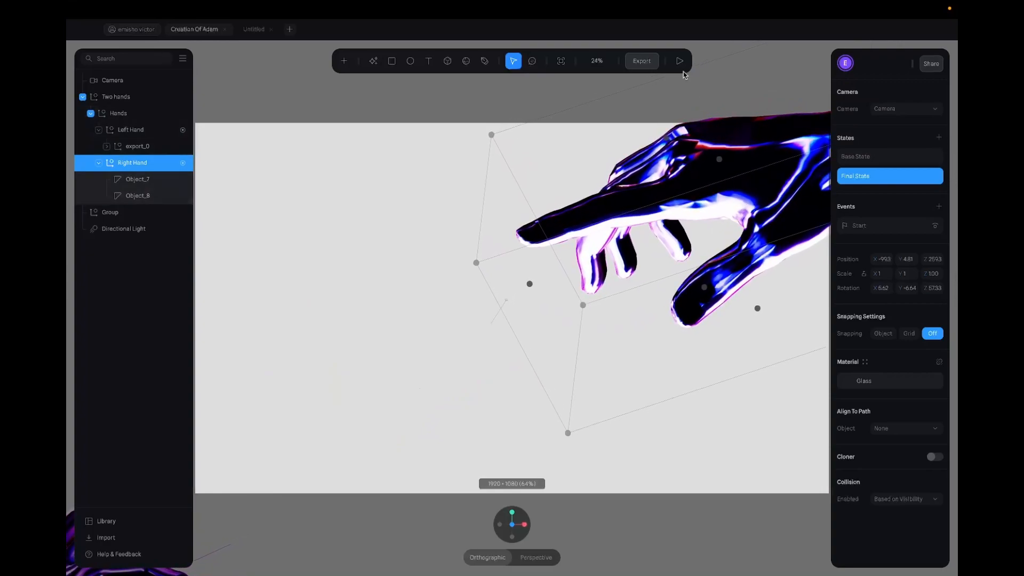
pyautogui.click(887, 155)
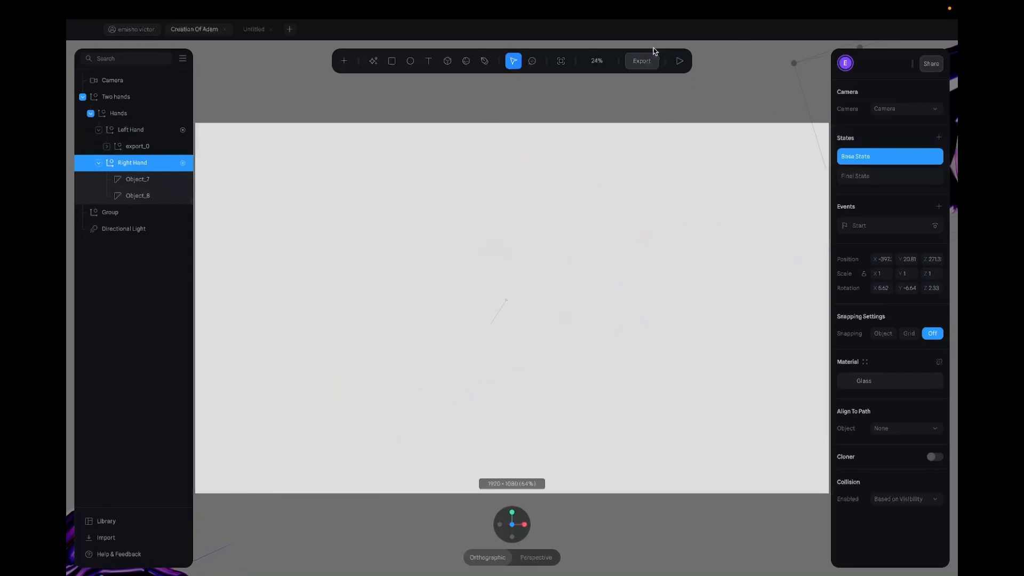
# Step: Preview the animation, then switch the view back to Personal Camera
pyautogui.click(680, 61)
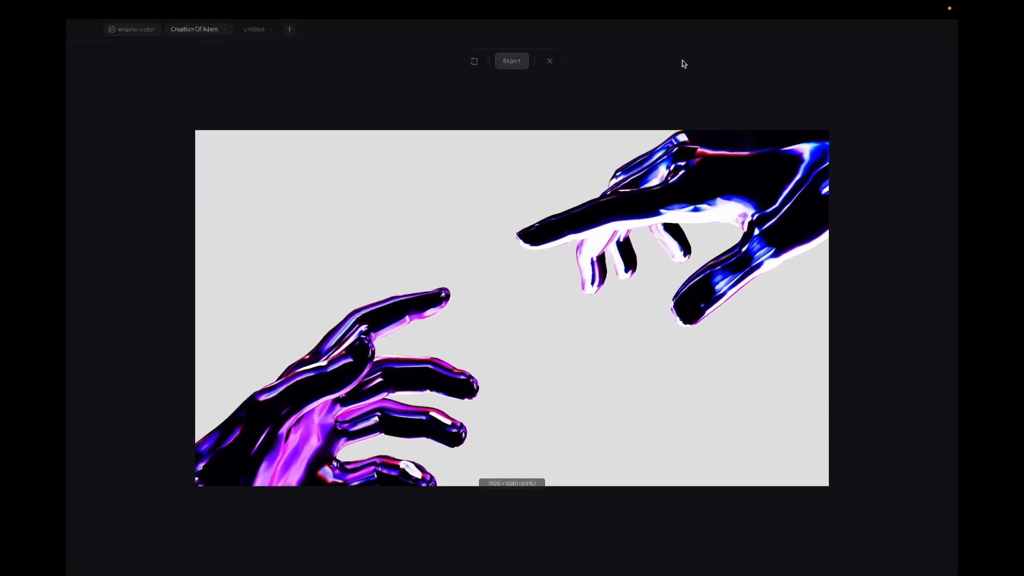
pyautogui.click(549, 61)
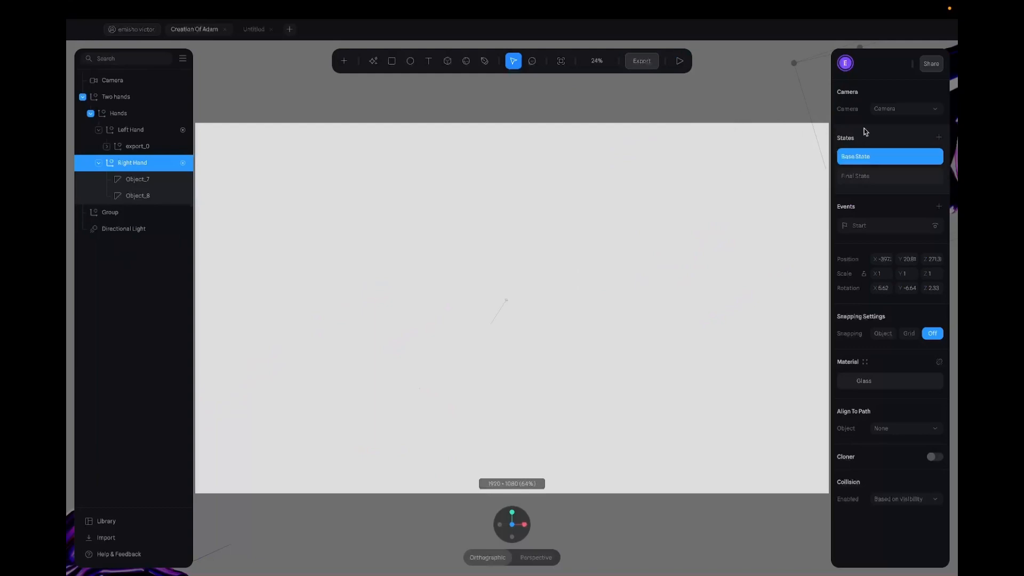
pyautogui.click(901, 108)
pyautogui.click(880, 107)
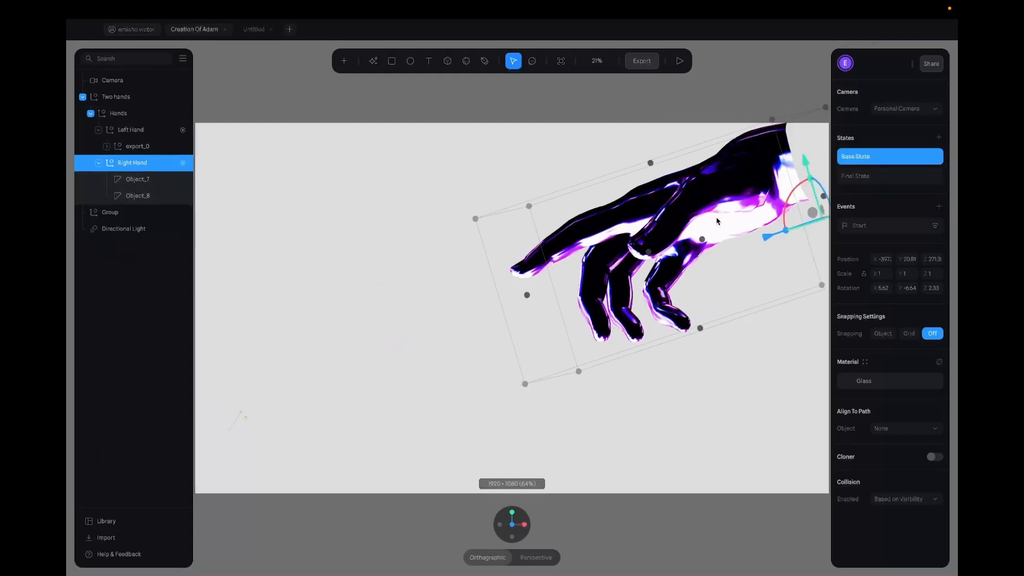
pyautogui.scroll(-8, 717, 221)
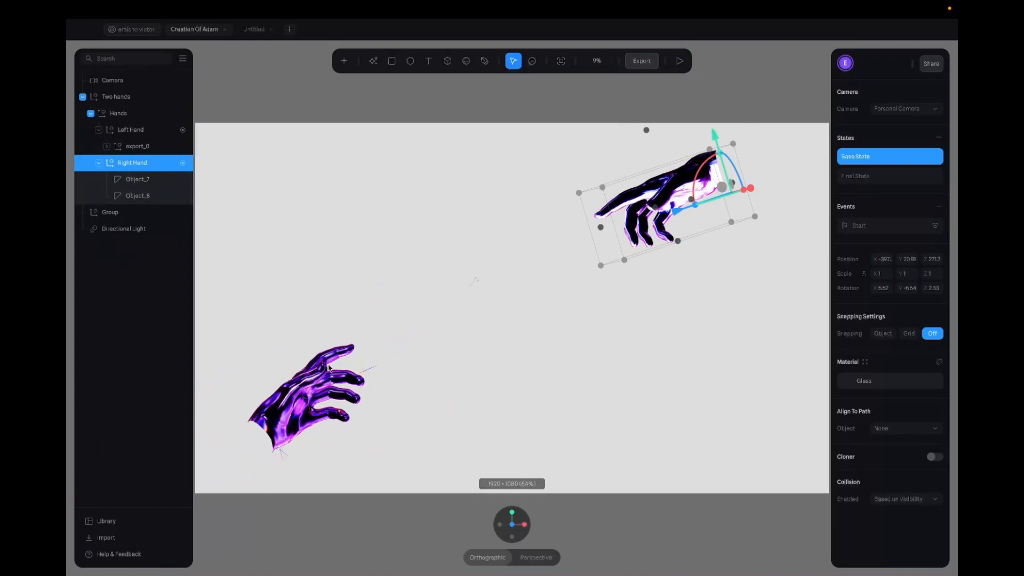
# Step: Rotate the Left Hand's Final State 60° around Z, show the right hand's final pose, and play
pyautogui.click(329, 368)
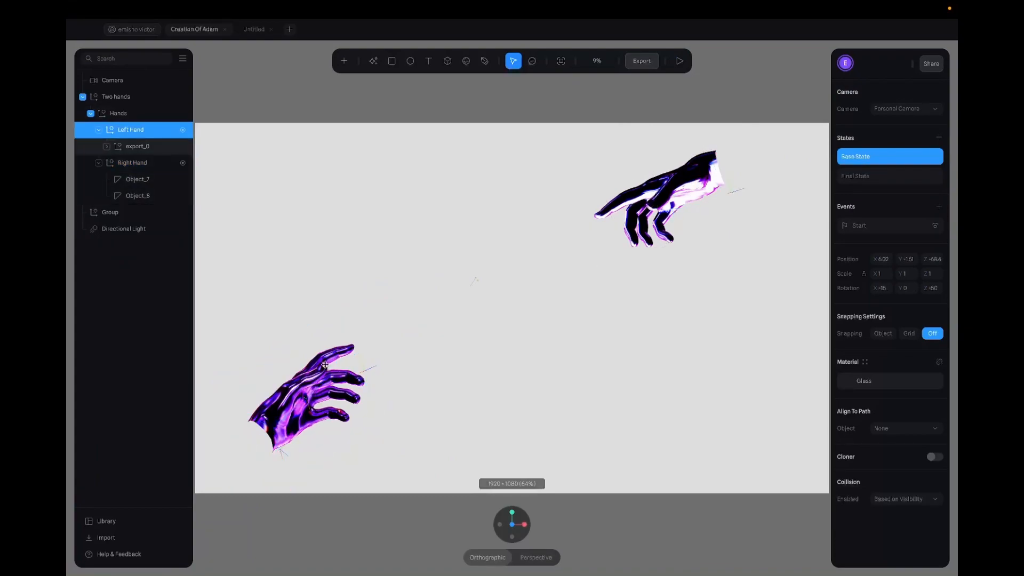
pyautogui.click(873, 175)
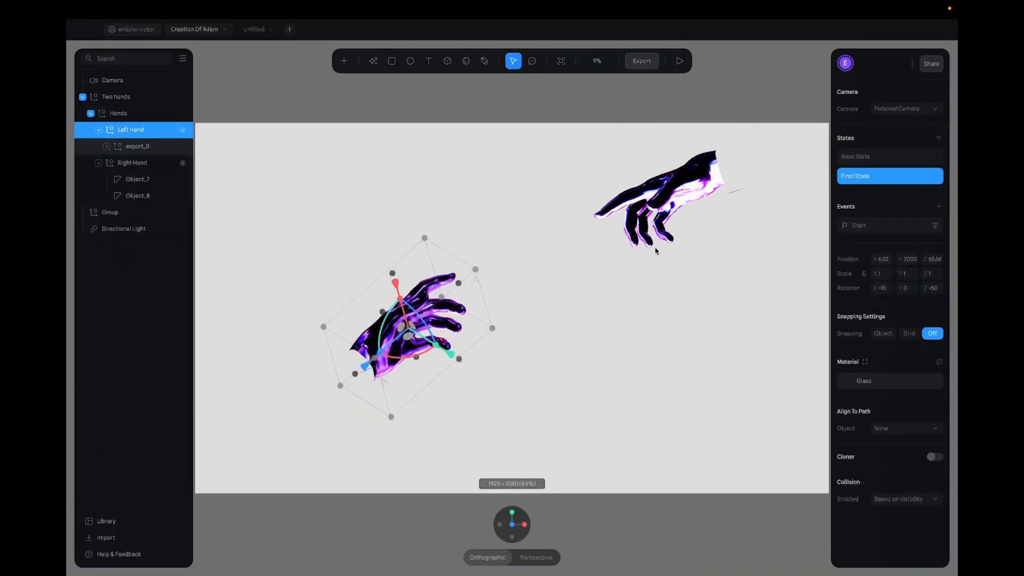
pyautogui.moveTo(419, 313); pyautogui.dragTo(433, 331)
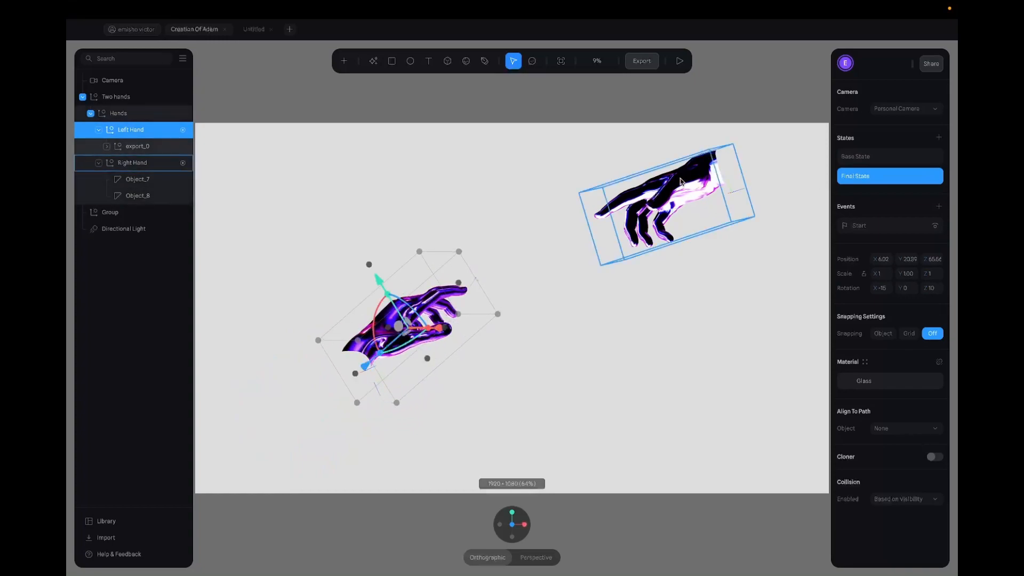
pyautogui.click(680, 182)
pyautogui.click(859, 176)
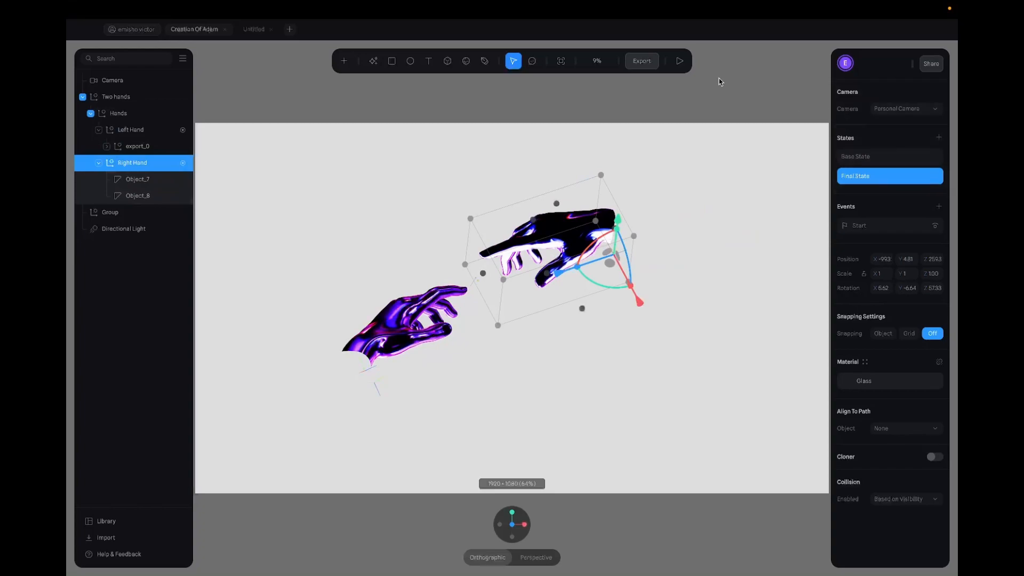
pyautogui.click(679, 62)
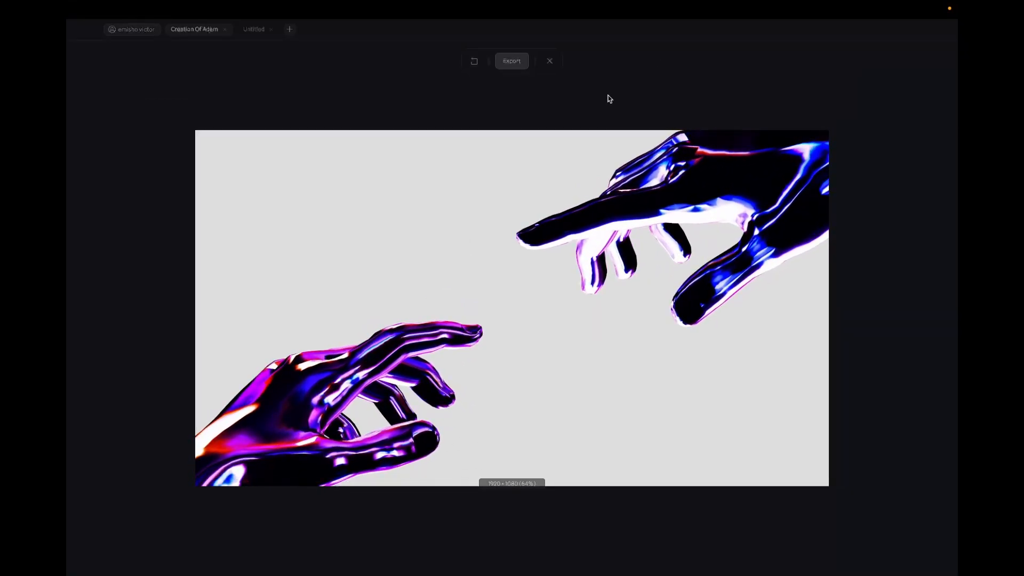
pyautogui.click(550, 62)
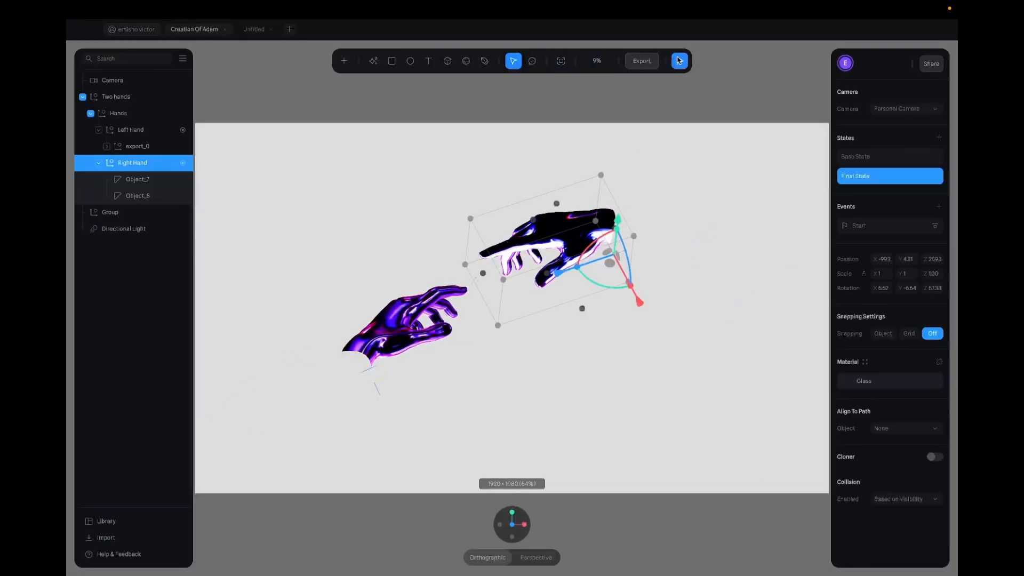
pyautogui.moveTo(755, 4)
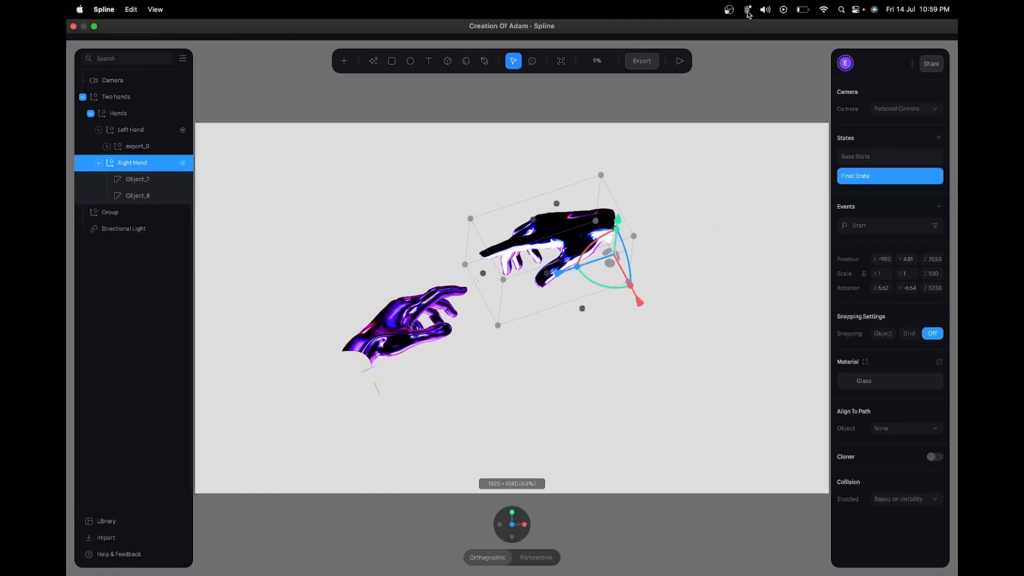
pyautogui.click(679, 61)
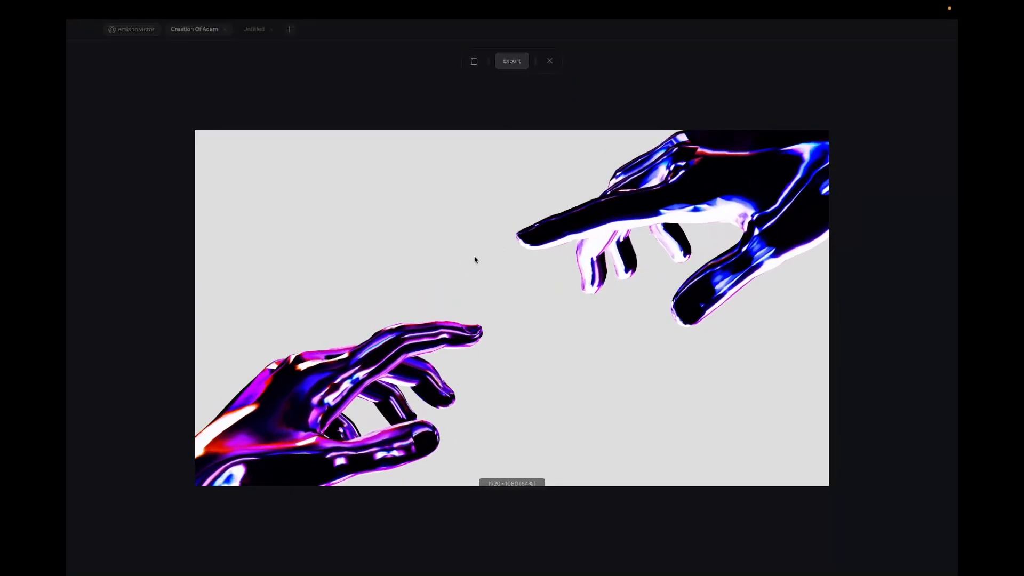
pyautogui.click(549, 61)
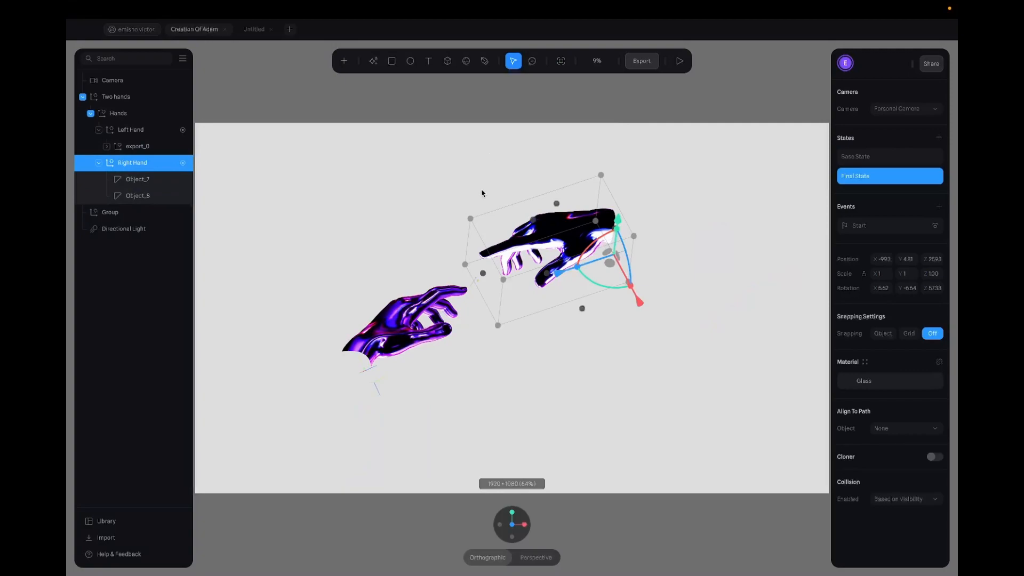
pyautogui.click(498, 183)
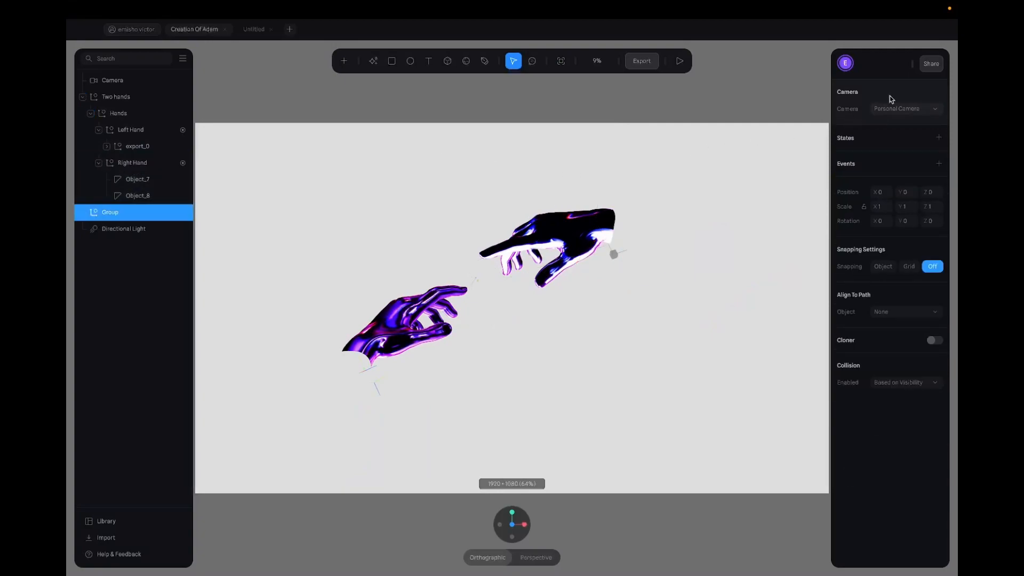
pyautogui.click(546, 230)
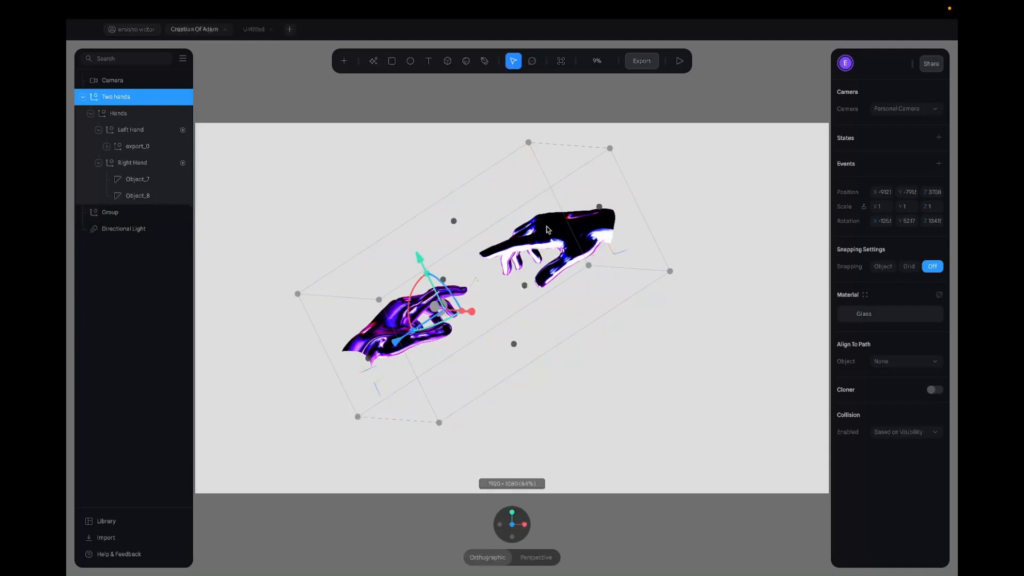
# Step: Set the frame background colour to 000000 and edit the guide value
pyautogui.click(664, 136)
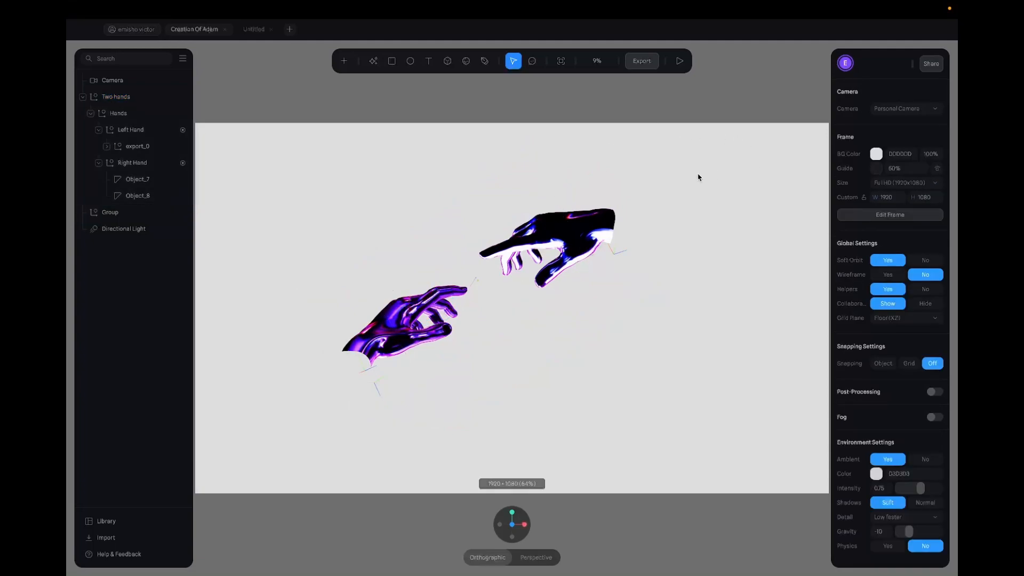
pyautogui.click(902, 154)
pyautogui.write('0000000')
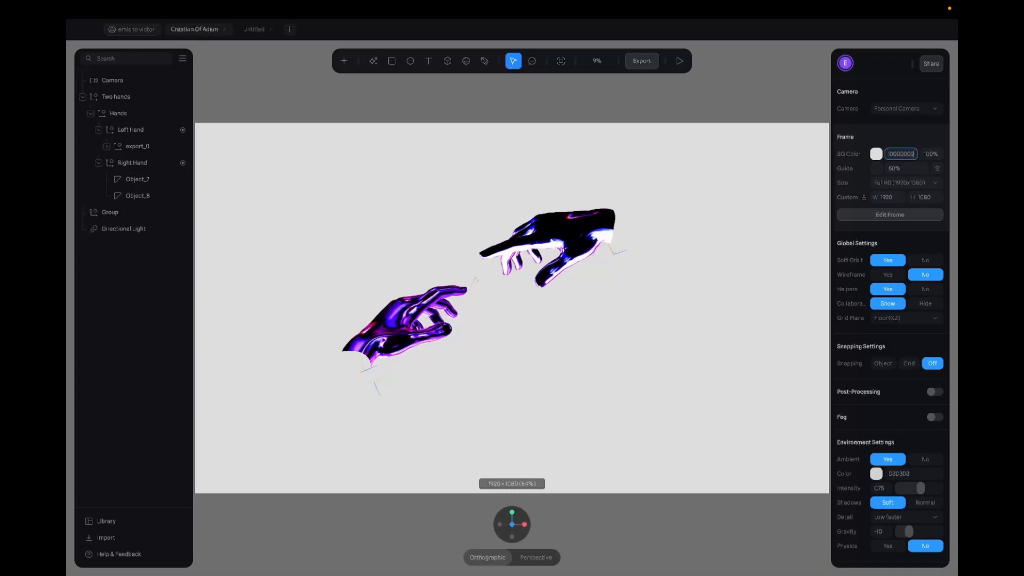
pyautogui.press('Return')
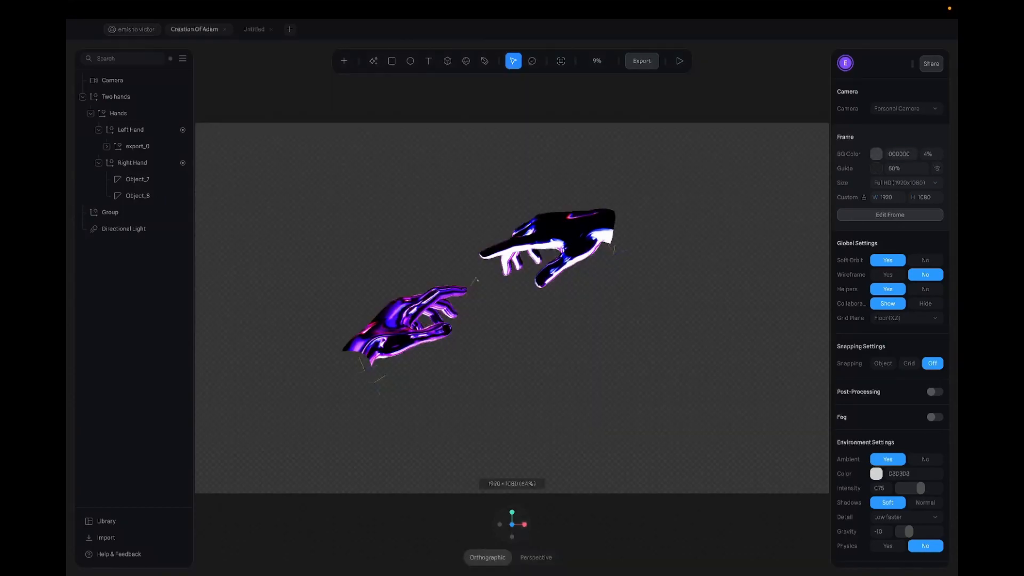
pyautogui.click(900, 169)
pyautogui.write('00')
pyautogui.press('Return')
# Step: Set the black background's opacity to 100%
pyautogui.click(933, 154)
pyautogui.write('4')
pyautogui.press('Return')
pyautogui.click(935, 156)
pyautogui.write('100')
pyautogui.press('Return')
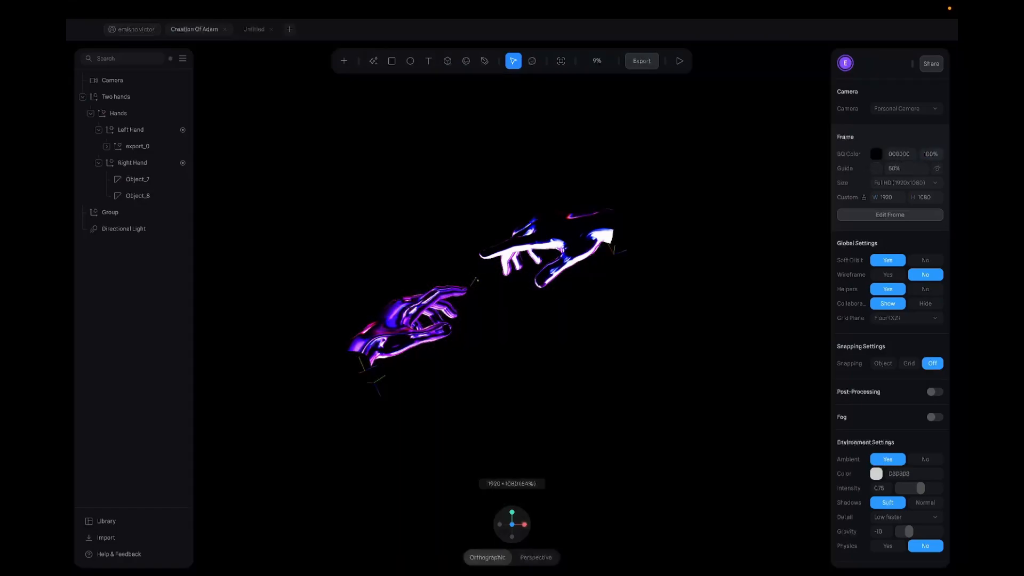
# Step: Preview the hands on black, then view the scene through Camera
pyautogui.click(683, 64)
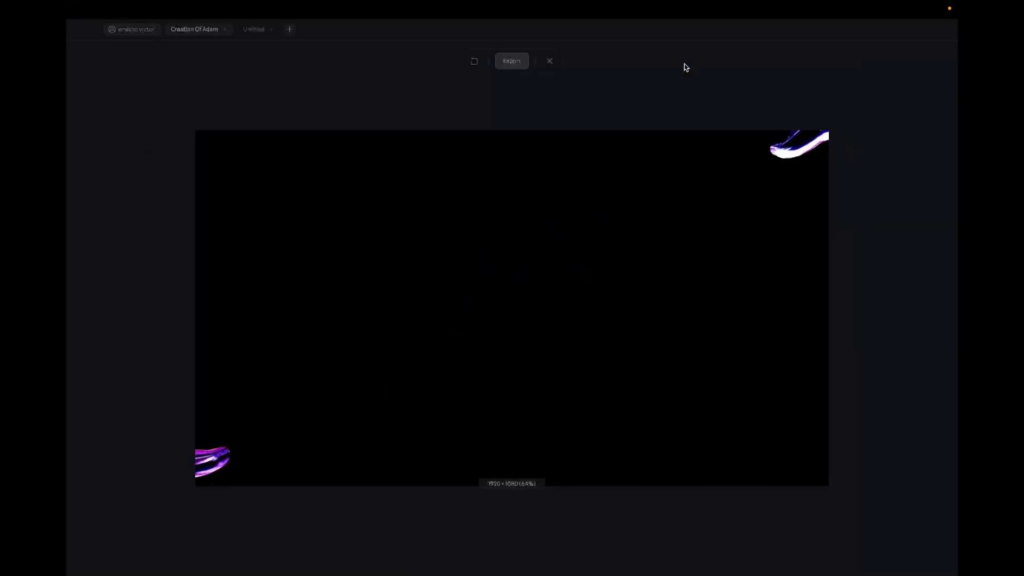
pyautogui.click(550, 60)
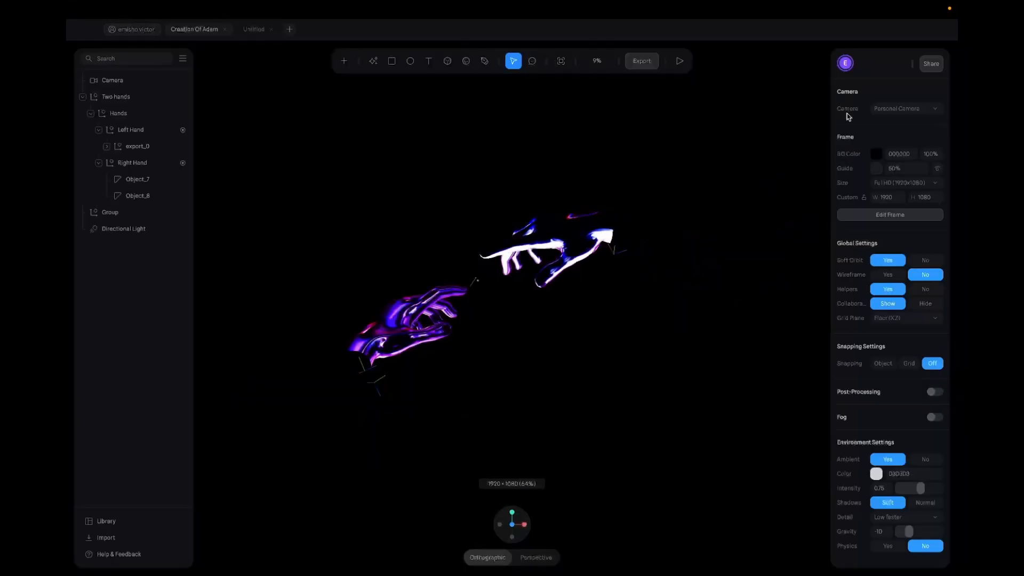
pyautogui.click(902, 108)
pyautogui.click(902, 123)
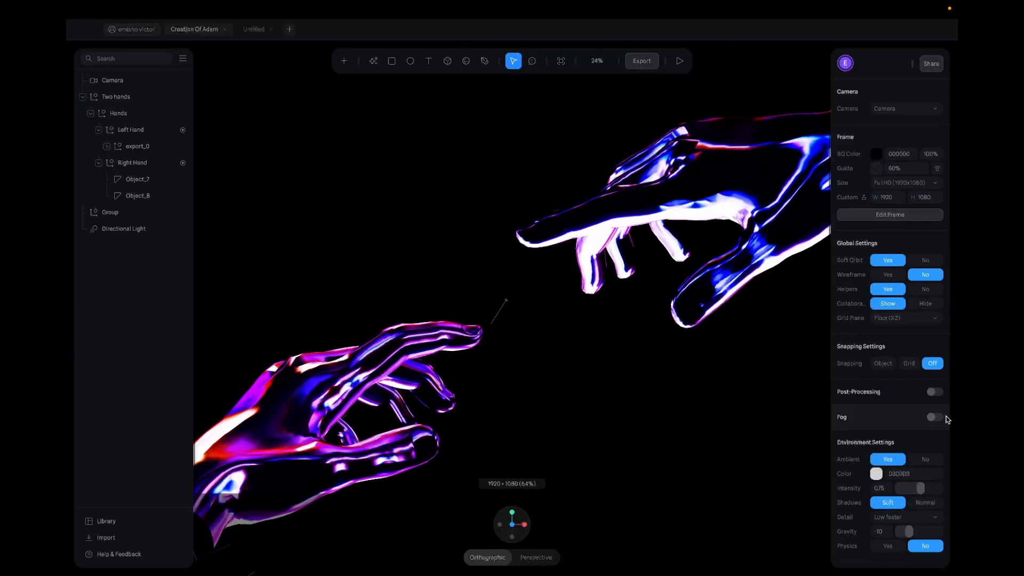
# Step: Turn on Post-Processing and enable the Aberration effect
pyautogui.click(934, 392)
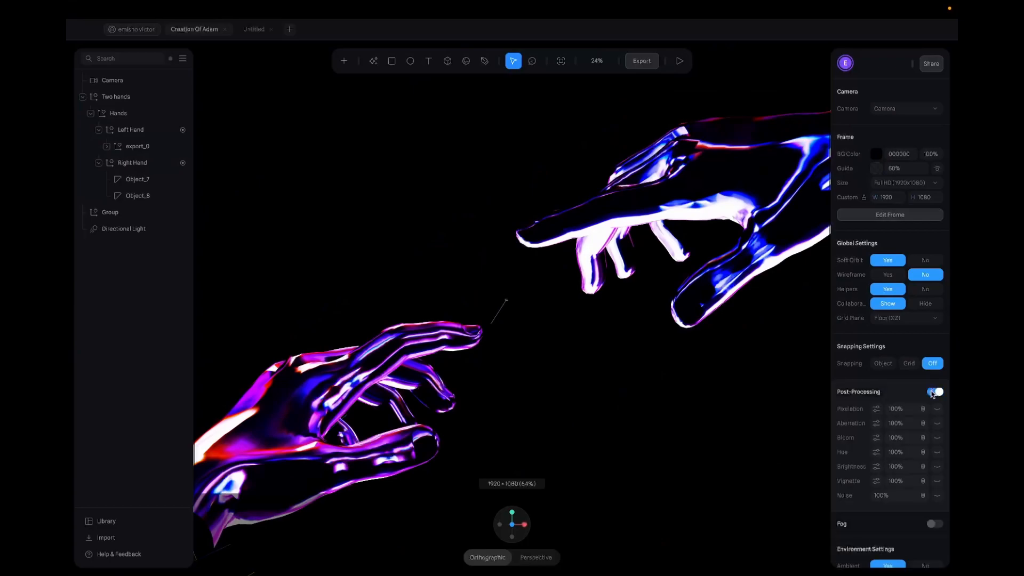
pyautogui.scroll(-1, 916, 404)
pyautogui.click(937, 398)
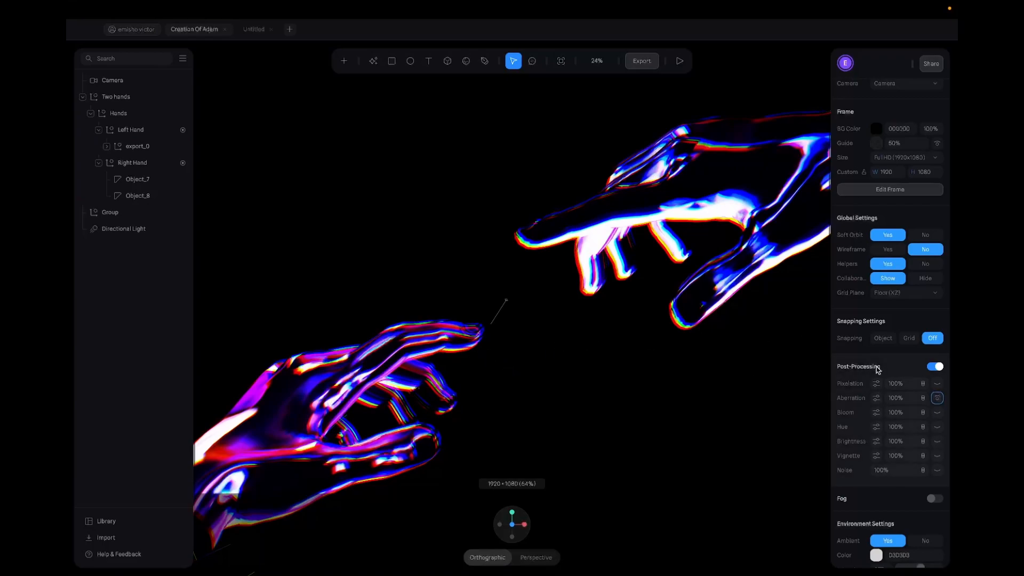
# Step: Select the Two hands group and play the finished scene preview
pyautogui.click(751, 241)
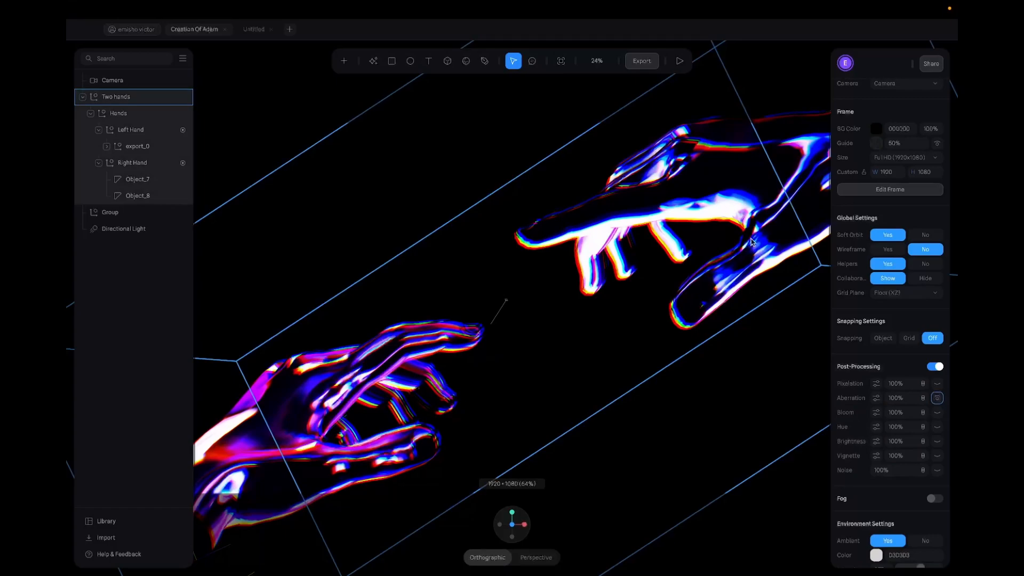
pyautogui.click(667, 131)
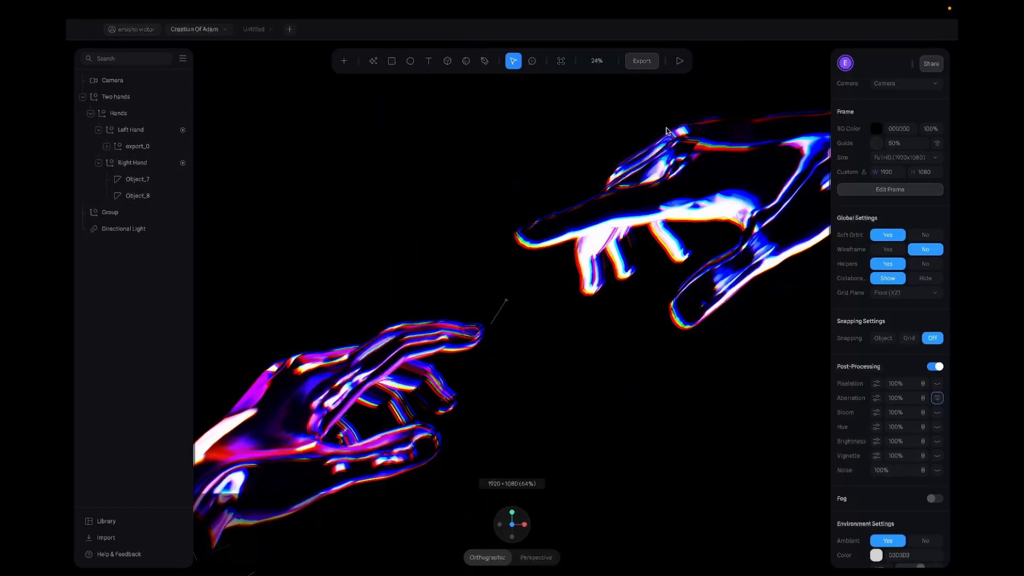
pyautogui.click(628, 173)
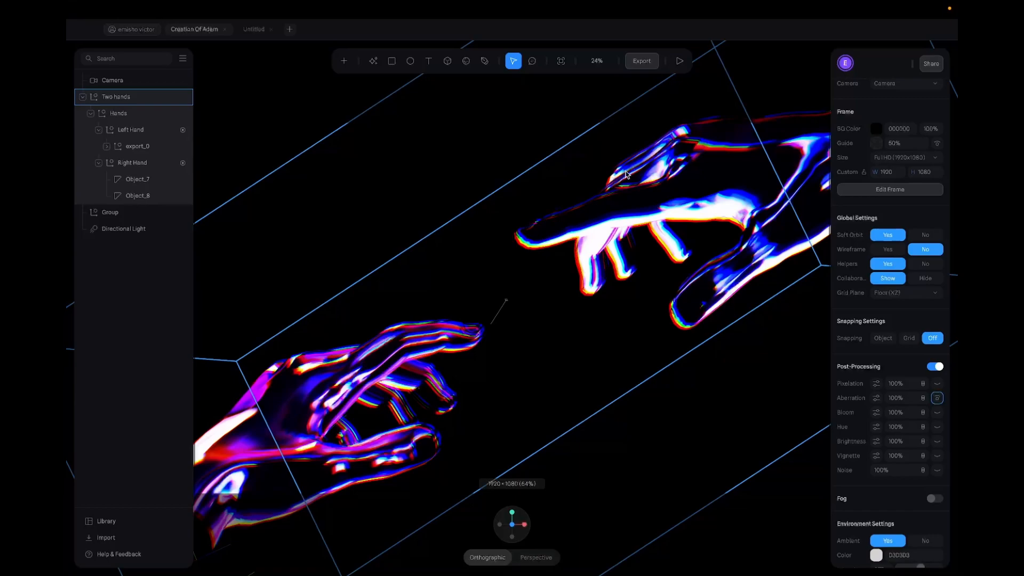
pyautogui.click(622, 207)
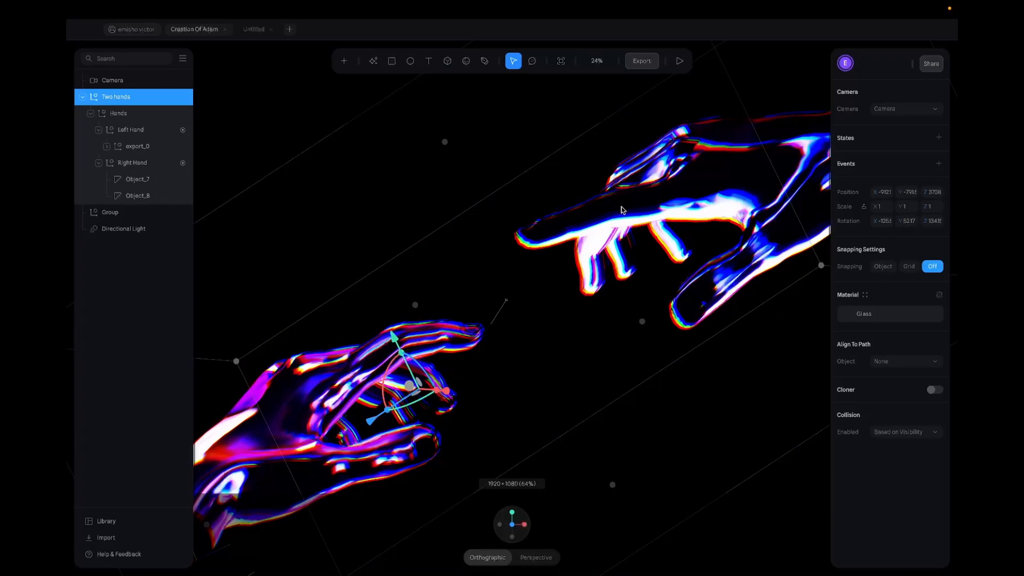
pyautogui.click(681, 61)
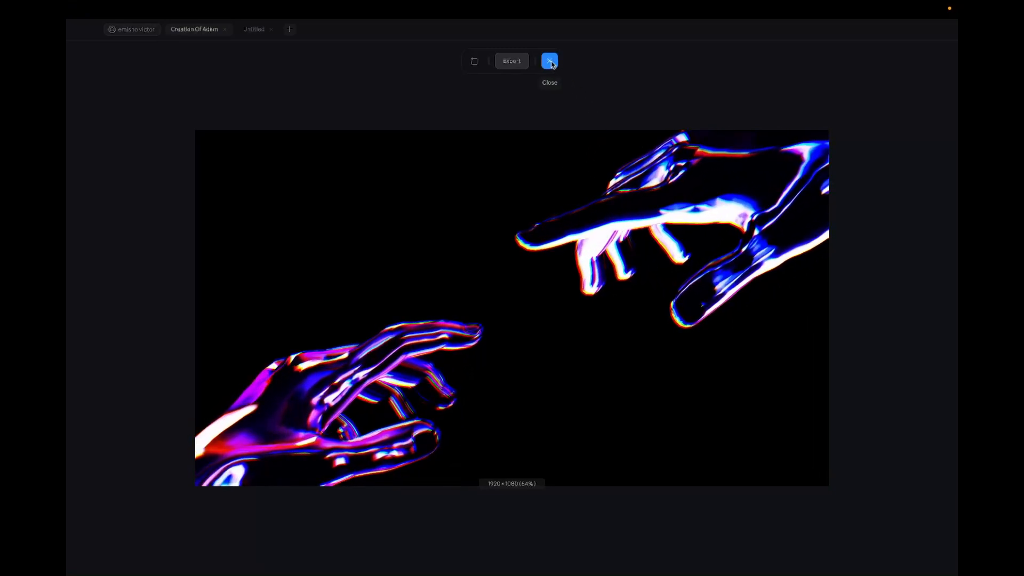
pyautogui.moveTo(647, 5)
# Step: Return to the Google Meet call window after briefly revisiting the Spline space
pyautogui.hotkey('ctrl', 'Up')
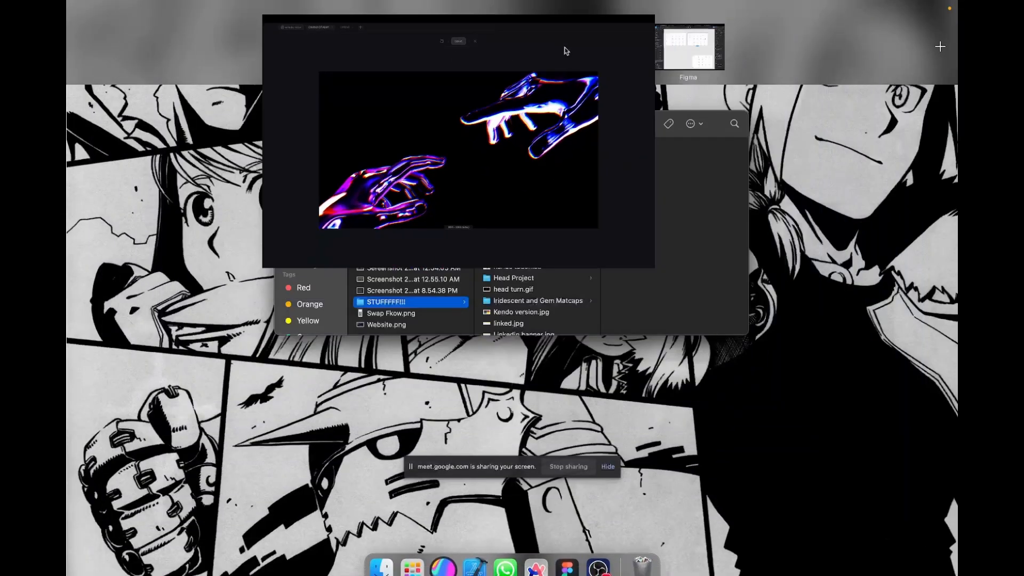
pyautogui.click(509, 51)
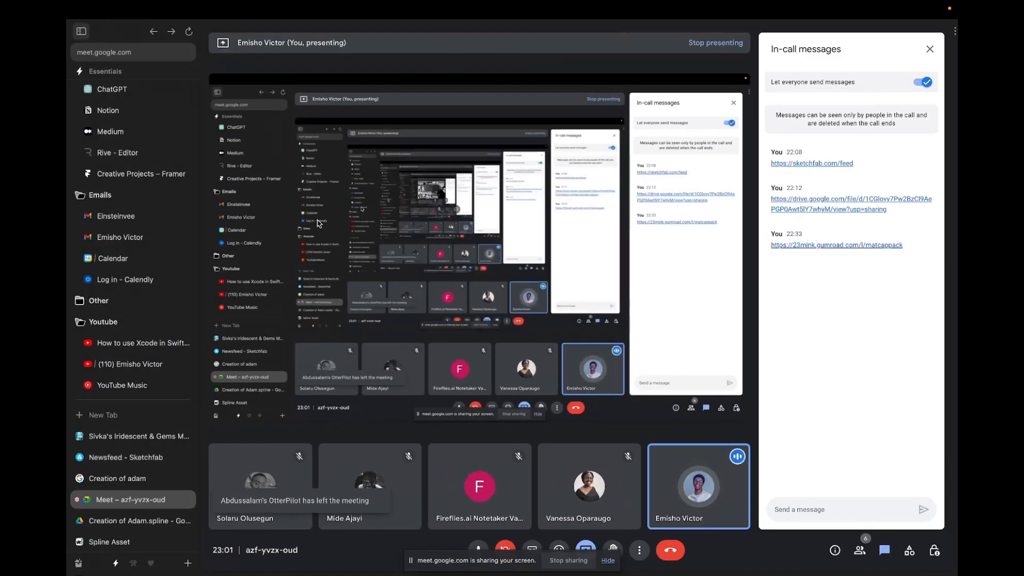
pyautogui.hotkey('ctrl', 'Up')
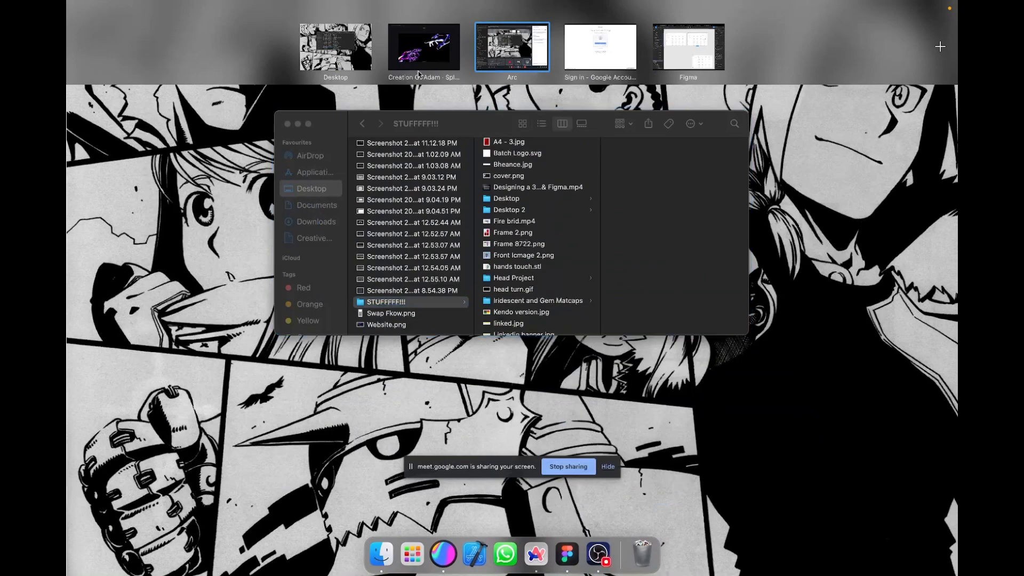
pyautogui.click(413, 58)
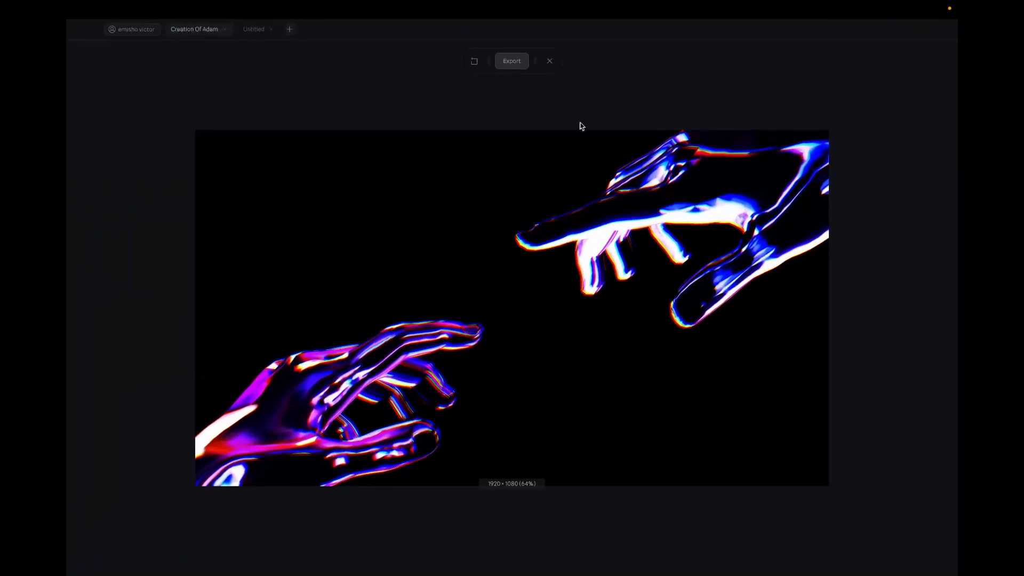
pyautogui.hotkey('ctrl', 'Right')
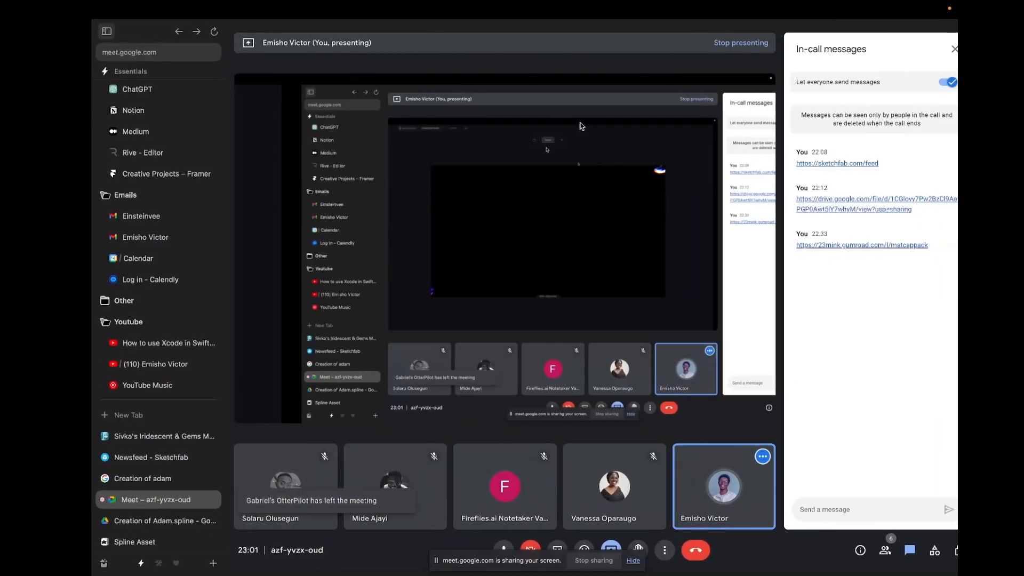